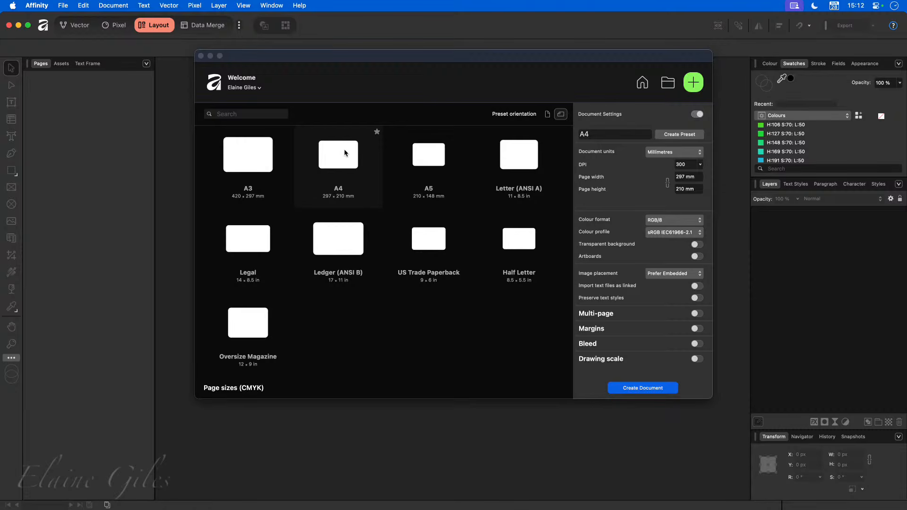
Step: Keep the A4 preset in landscape orientation and enable a 3 mm bleed on all sides
left_click(547, 115)
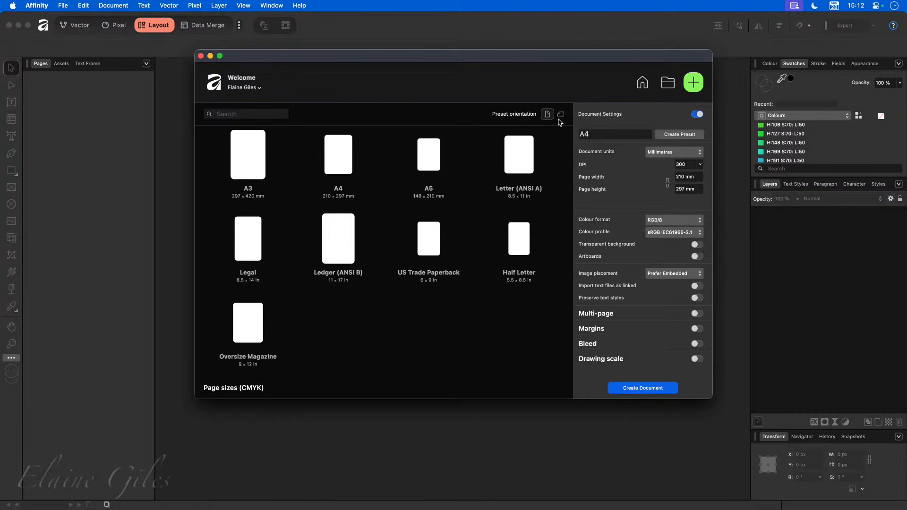
left_click(560, 115)
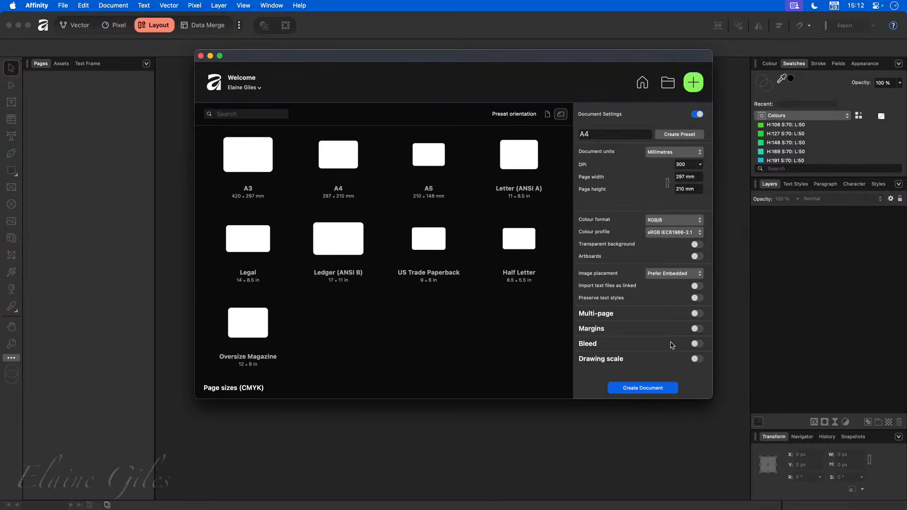
left_click(697, 344)
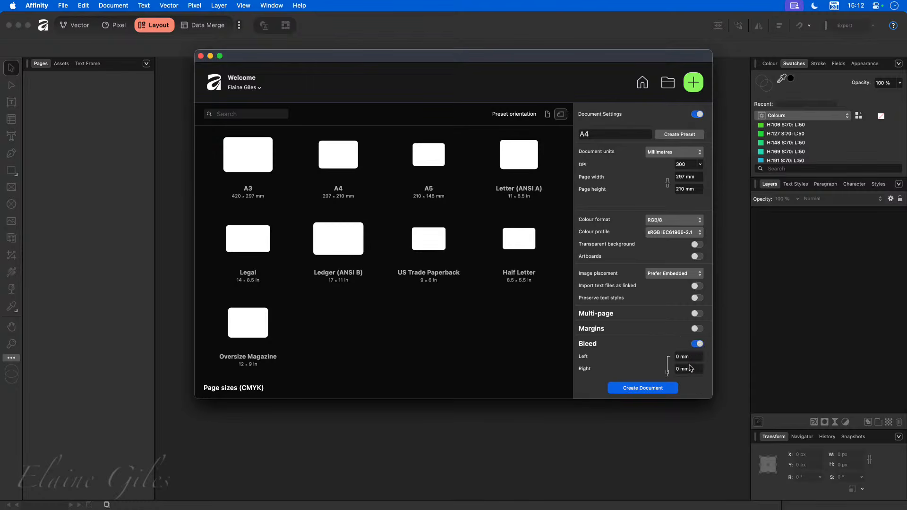
scroll(635, 341, "down", 2)
left_click(700, 315)
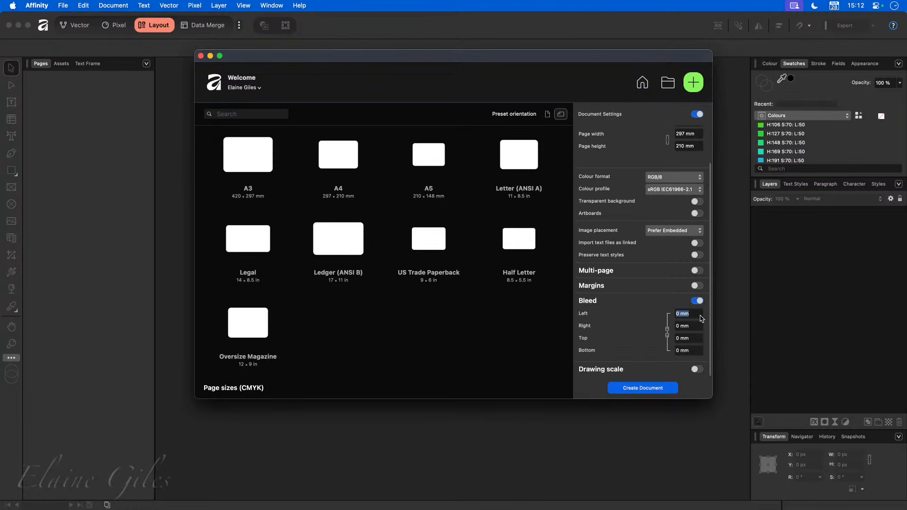
type("3")
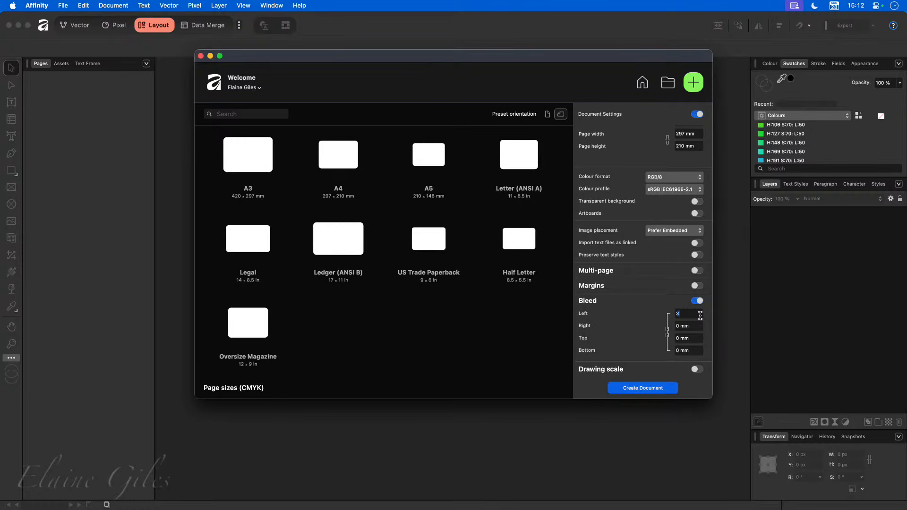
key("Tab")
Step: Enable 5 mm margins on all sides and create the document
left_click(697, 285)
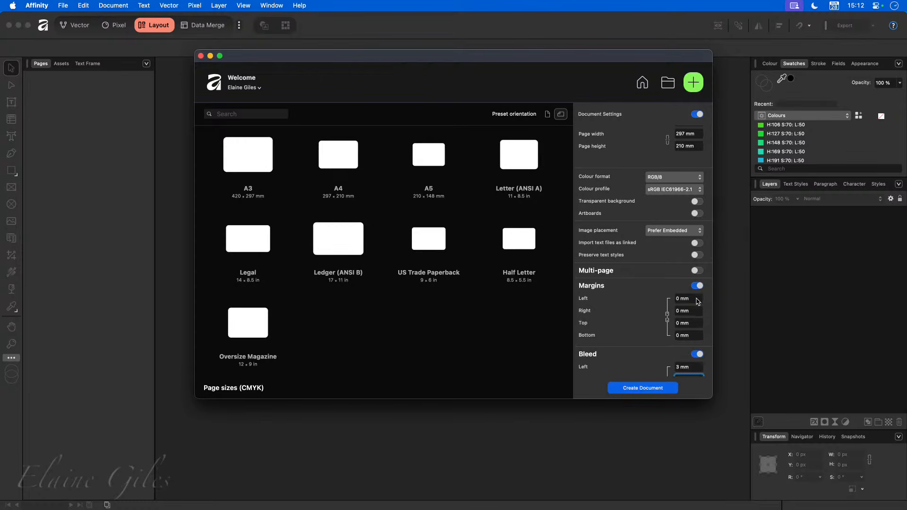
left_click(696, 297)
type("5")
key("Tab")
left_click(644, 389)
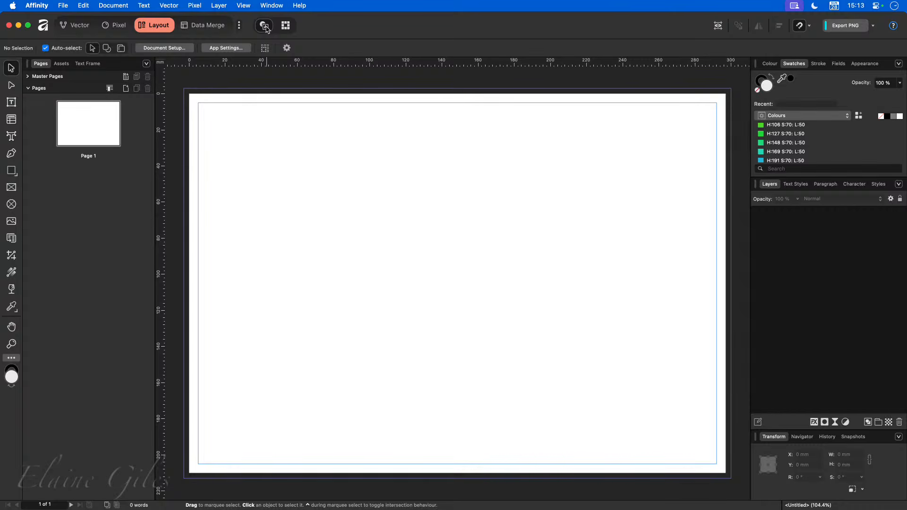
left_click(254, 5)
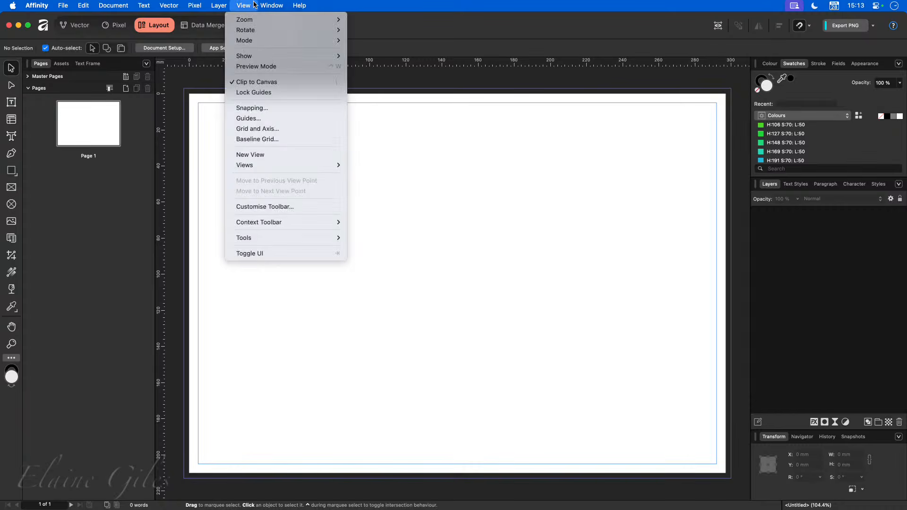
left_click(258, 122)
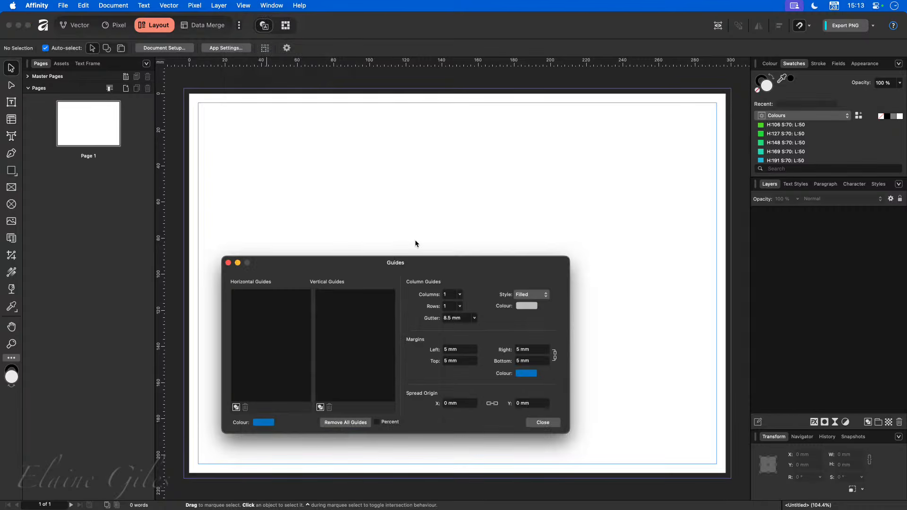
left_click_drag(367, 268, 427, 267)
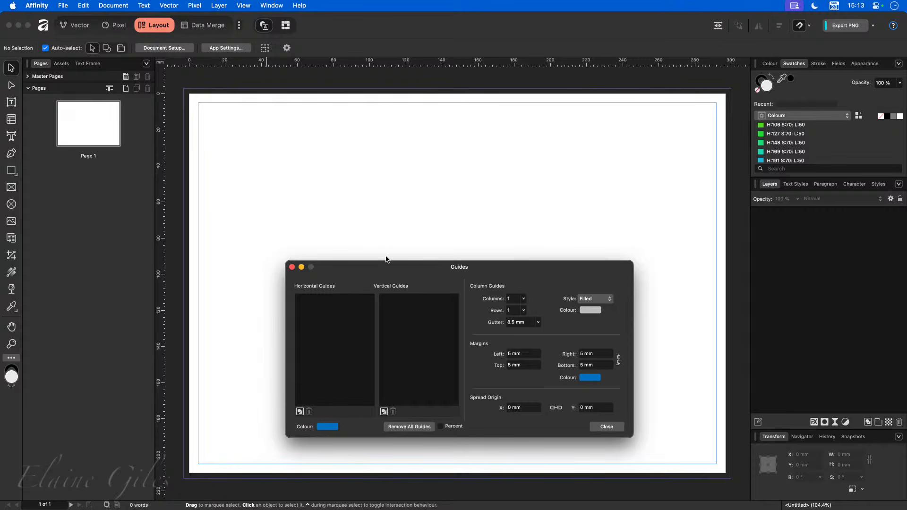
left_click_drag(411, 265, 180, 320)
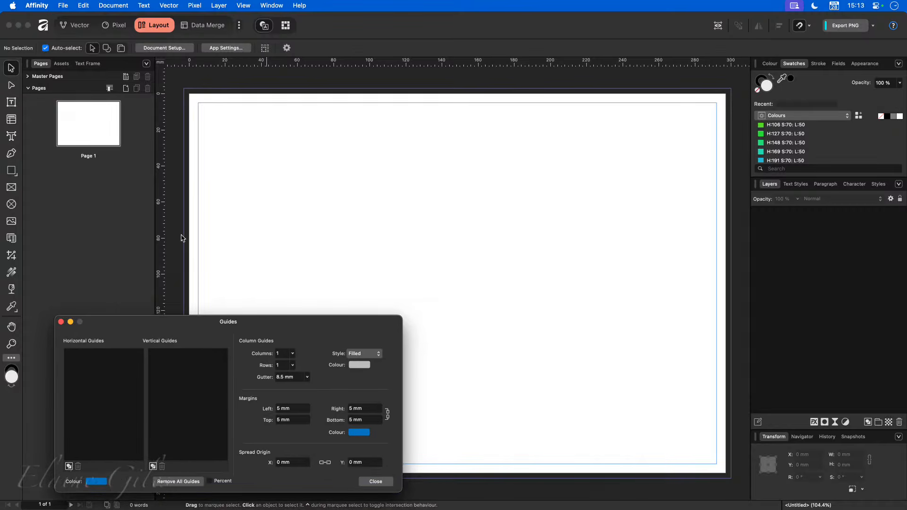
left_click(164, 170)
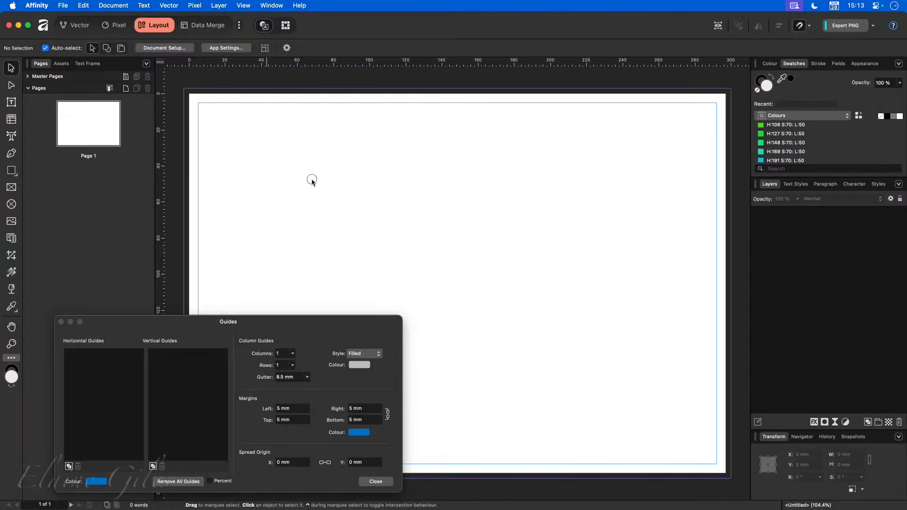
left_click(375, 481)
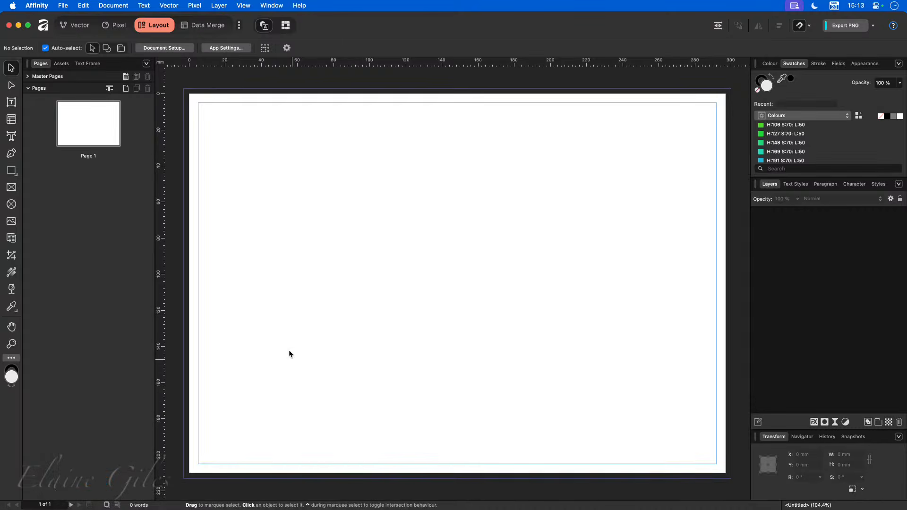
Step: Add a vertical guide about a third of the way across the page and set its position to exactly 98 mm
left_click_drag(161, 171, 366, 182)
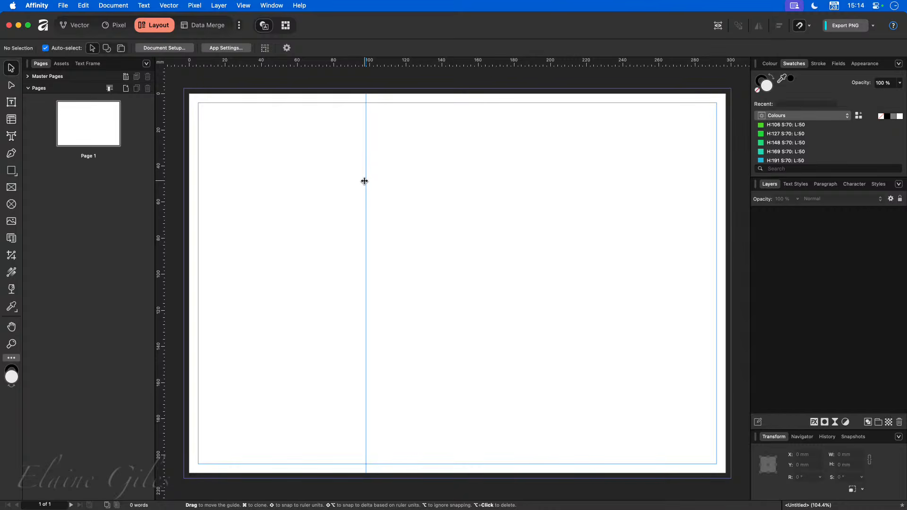
double_click(364, 181)
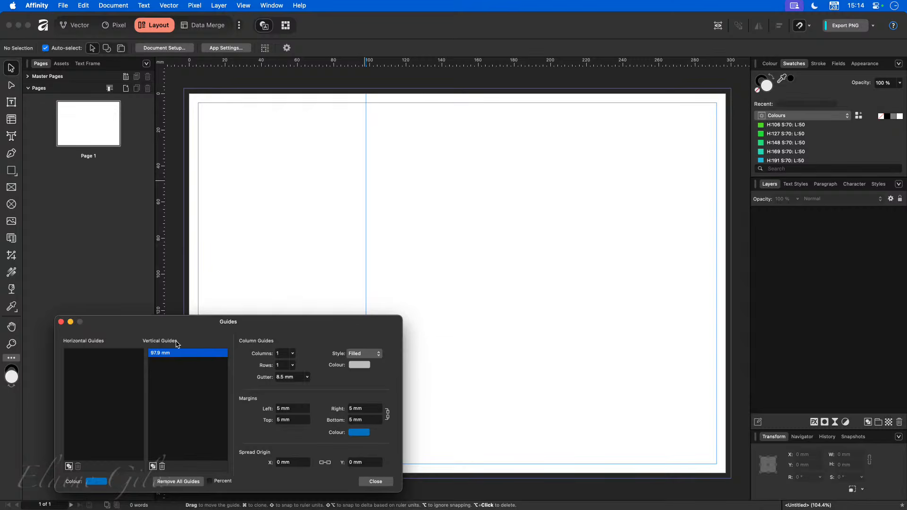
left_click(160, 354)
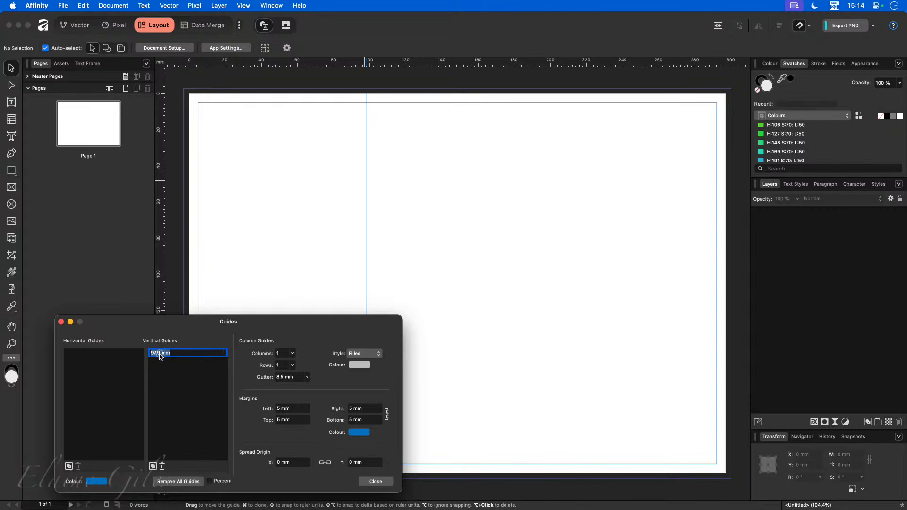
type("98")
key("Return")
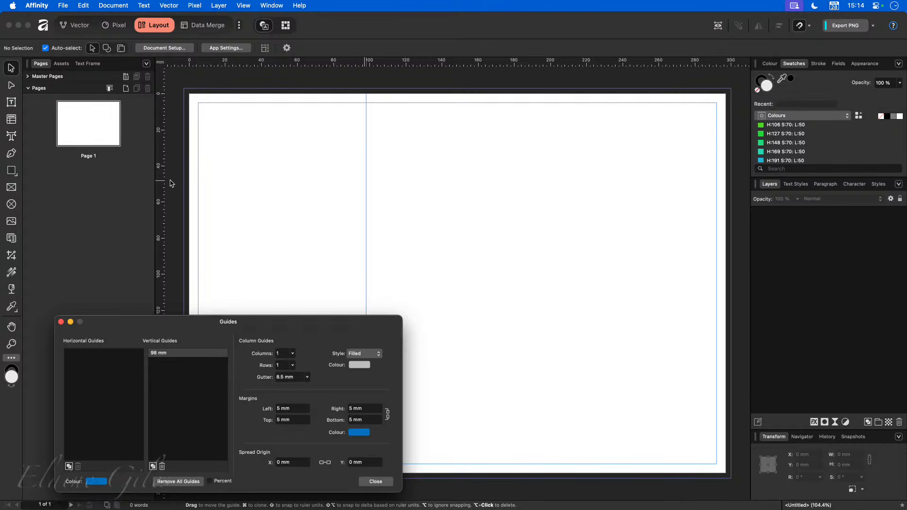
left_click(158, 189)
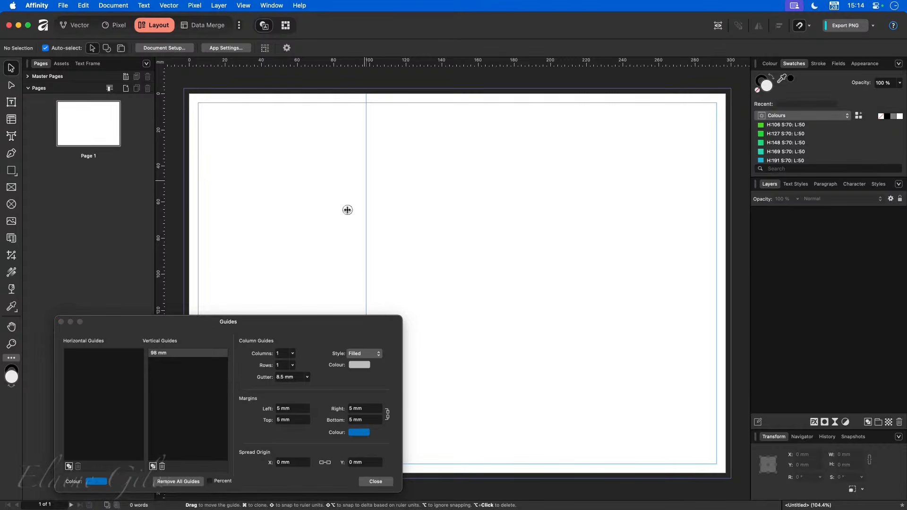
left_click(384, 483)
Step: Add a second vertical guide to the page and set its position to 197 mm (98 + 99)
left_click_drag(160, 193, 498, 198)
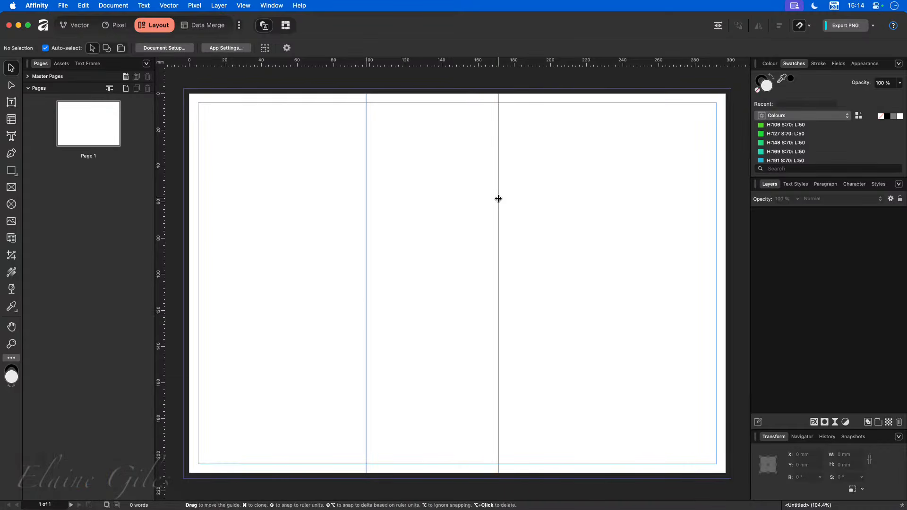
double_click(498, 280)
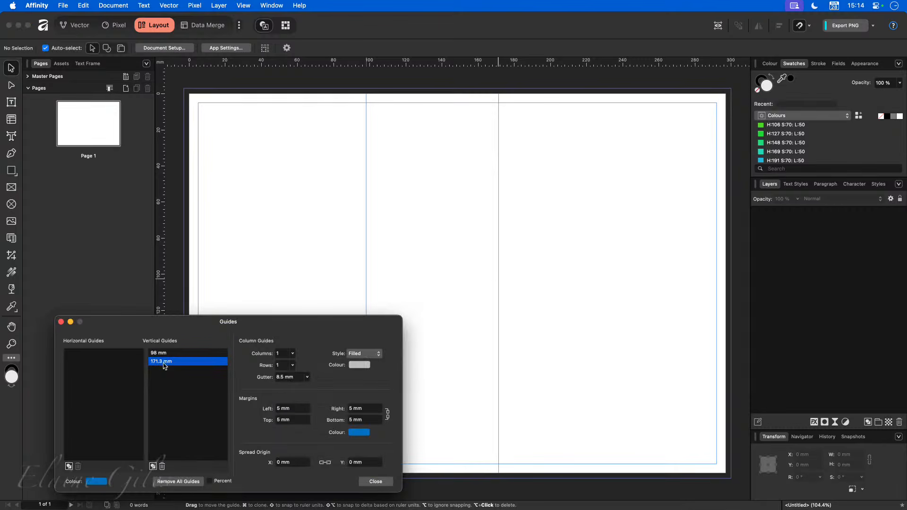
double_click(163, 362)
type("98+99")
key("Delete")
key("Delete")
key("Delete")
key("Return")
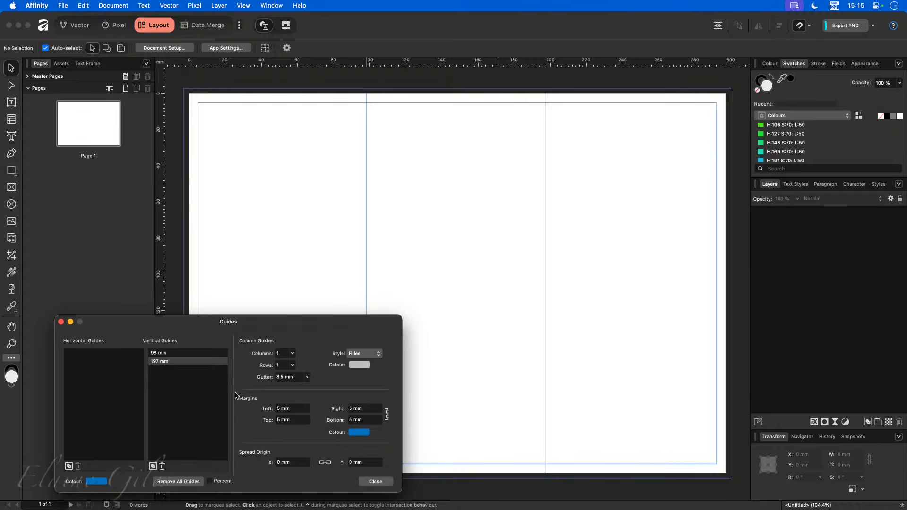
Step: Add a vertical guide at 93 mm, 5 mm before the first fold guide
left_click(152, 466)
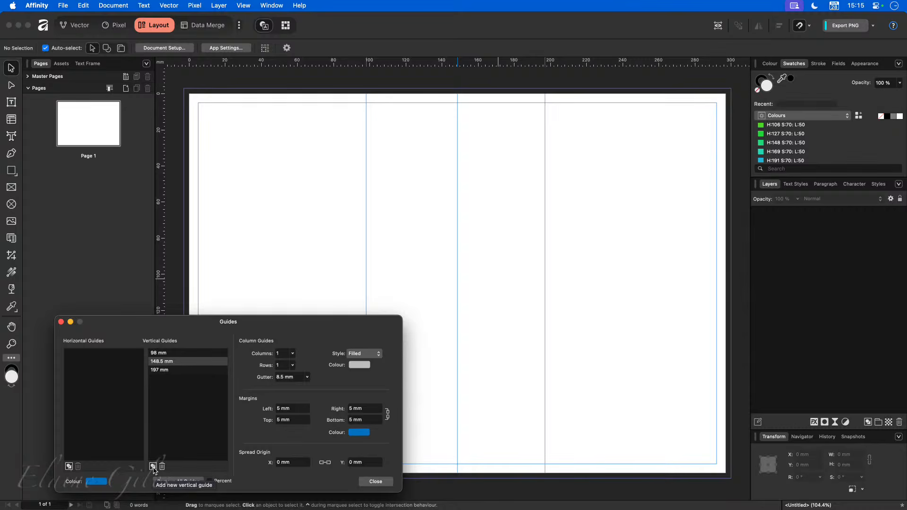
double_click(163, 362)
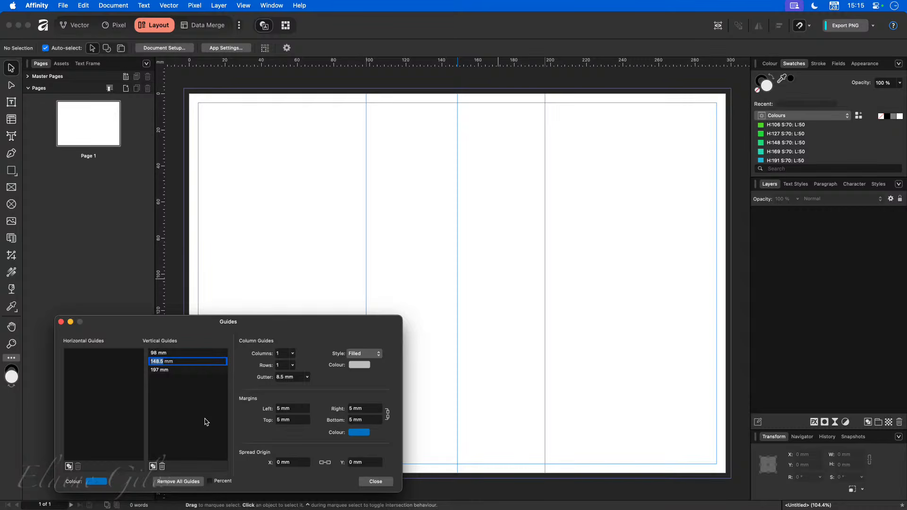
type("98.5")
key("Delete")
key("Delete")
key("Return")
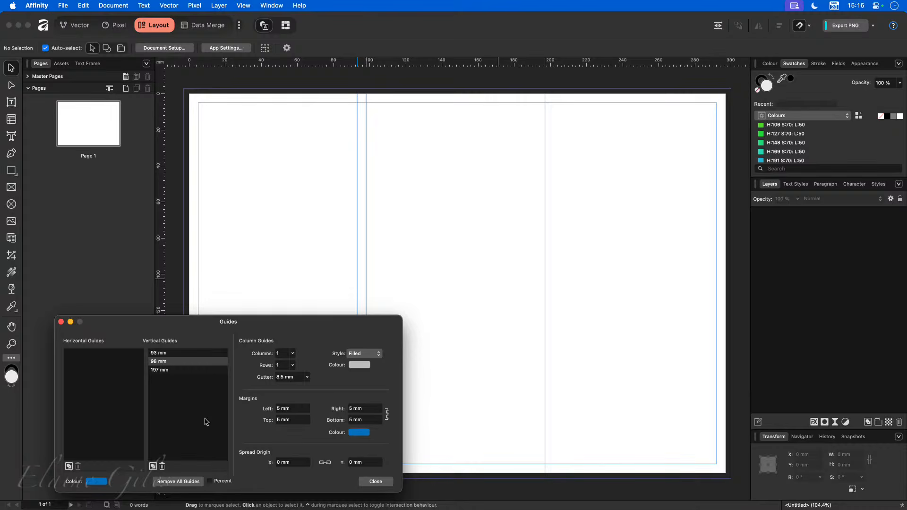
Step: Add a vertical guide at 98+5 mm, just past the first fold guide
left_click(153, 467)
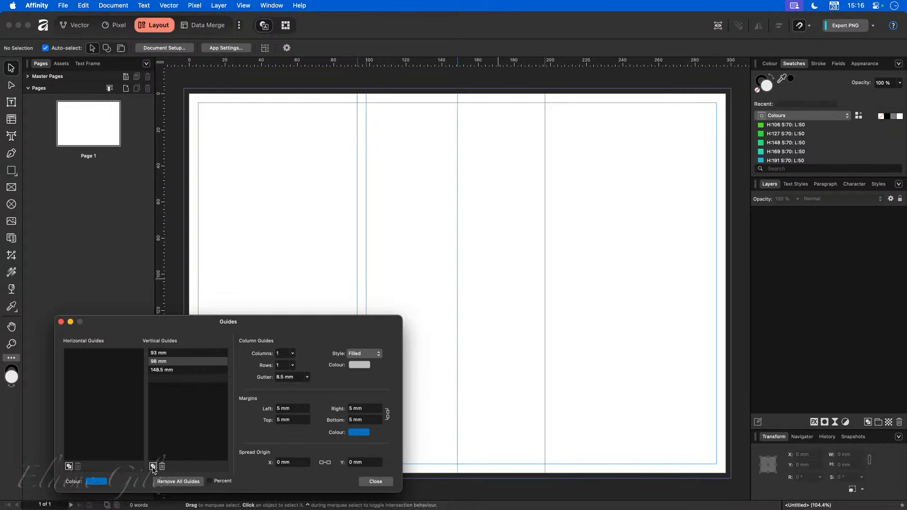
left_click(171, 371)
double_click(171, 371)
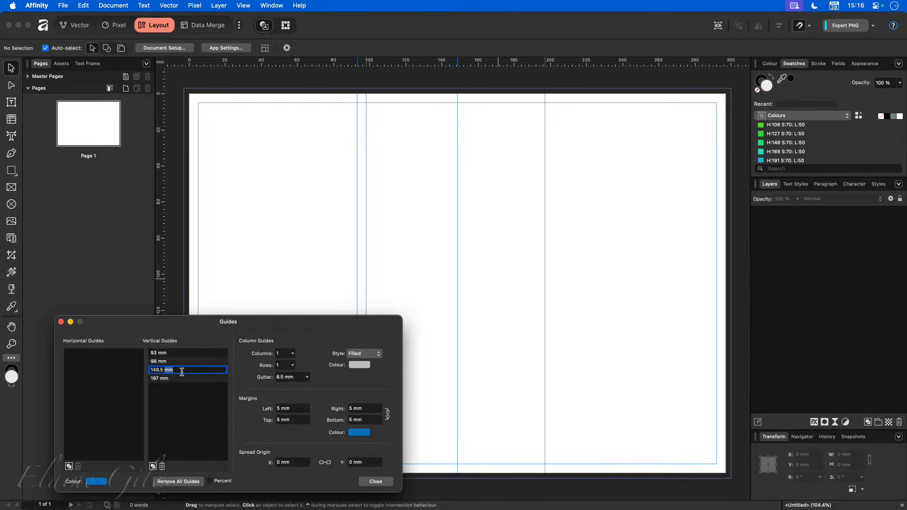
triple_click(182, 372)
type("98+5")
key("Return")
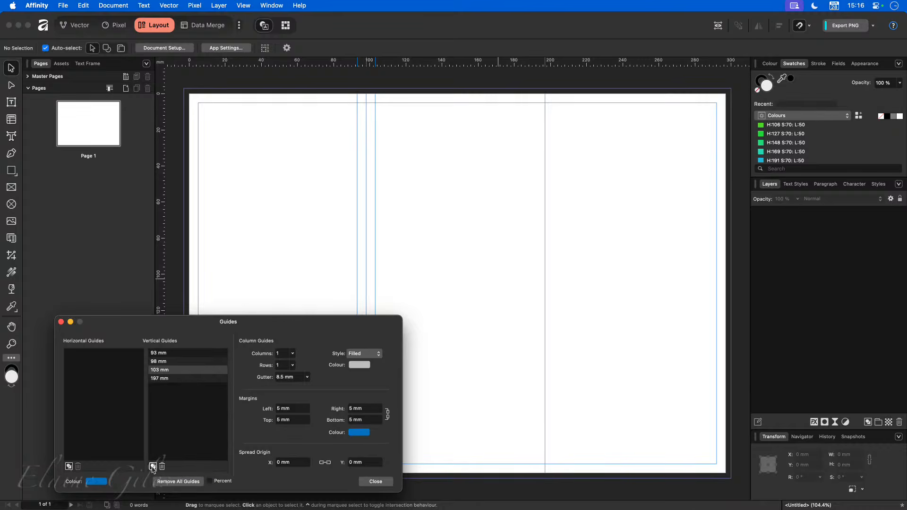
Step: Add a vertical guide at 197-5 mm, just before the second fold guide
left_click(153, 466)
left_click(169, 380)
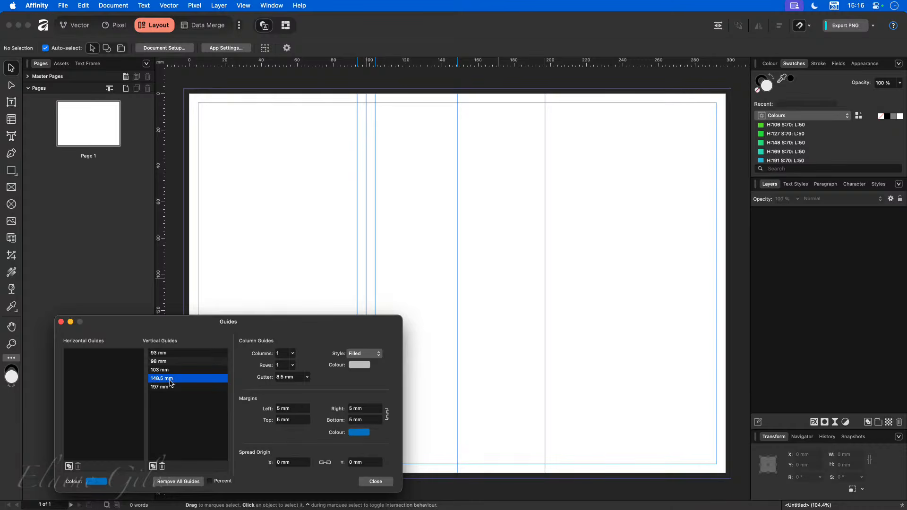
left_click(170, 379)
type("197-5")
key("Return")
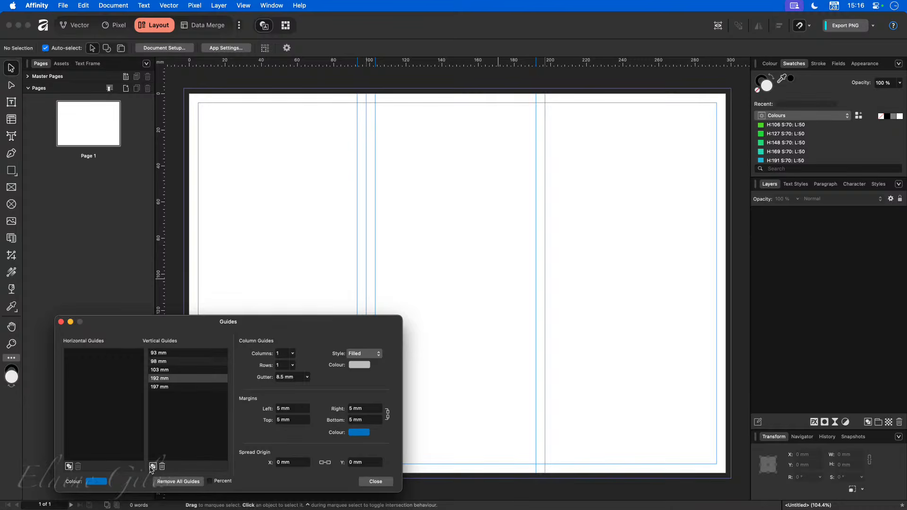
Step: Add a vertical guide at 197+5 mm, just past the second fold guide, and close the guide settings
left_click(151, 466)
double_click(162, 378)
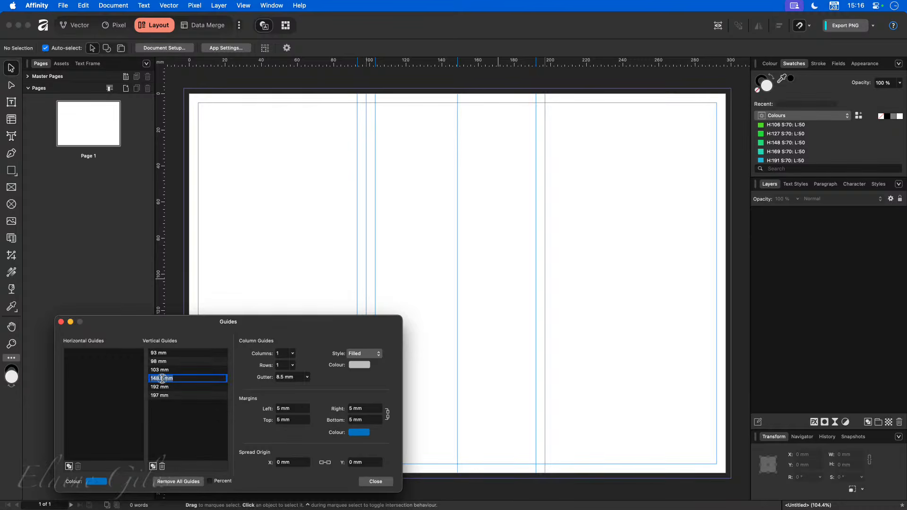
type("197+5")
key("Return")
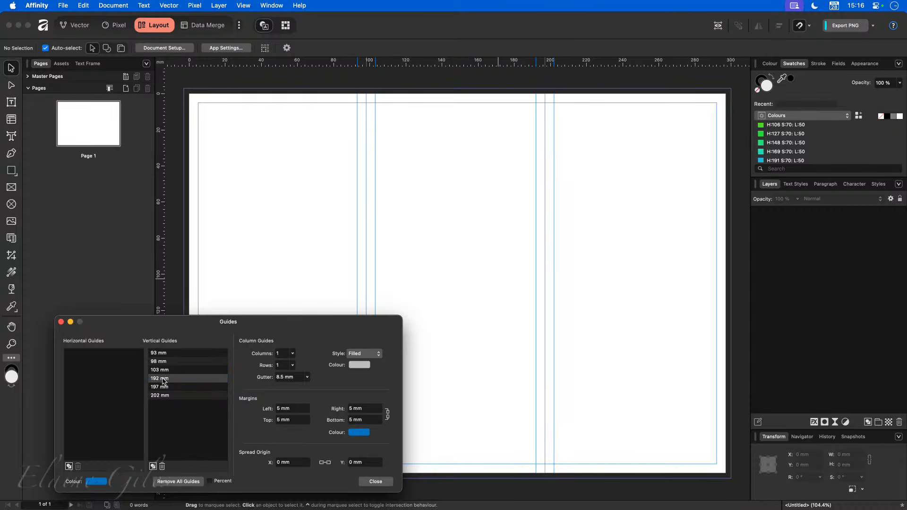
left_click(380, 481)
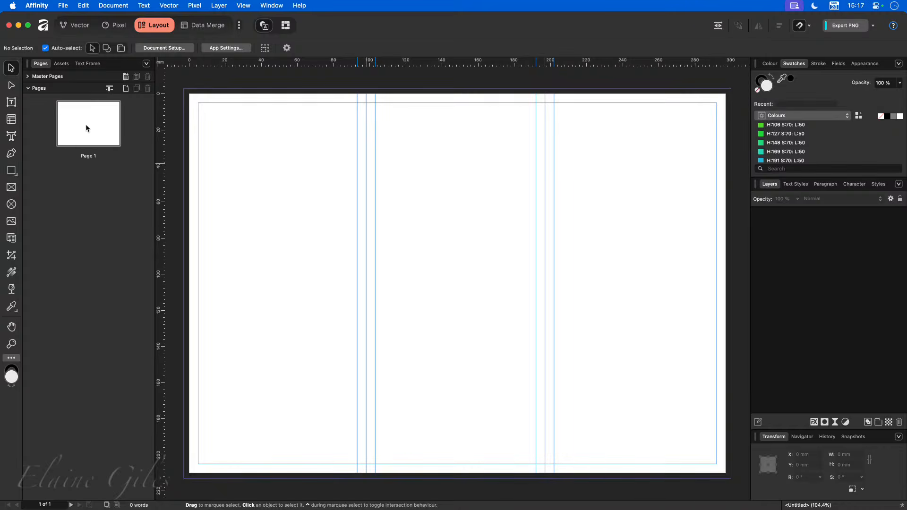
Step: Add one page after page 1 with no master page and bring page 2 fully into view
left_click(125, 89)
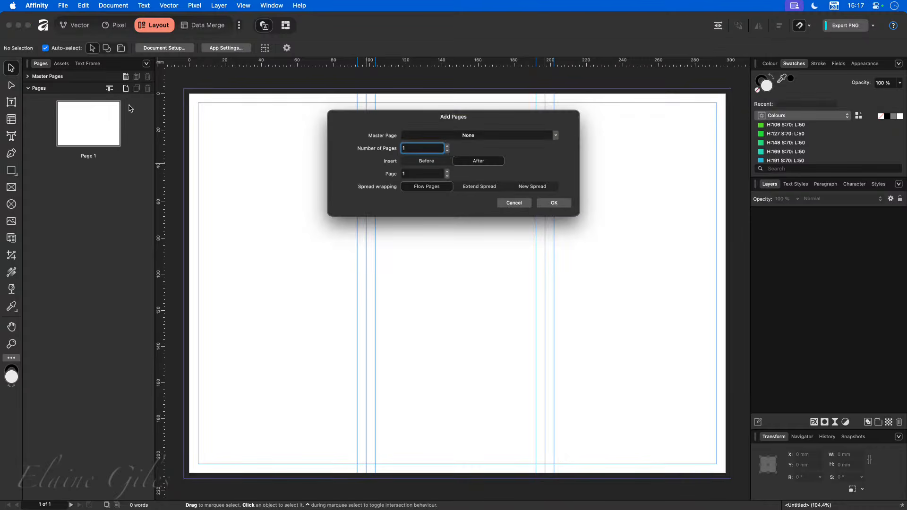
left_click(554, 203)
left_click(75, 193)
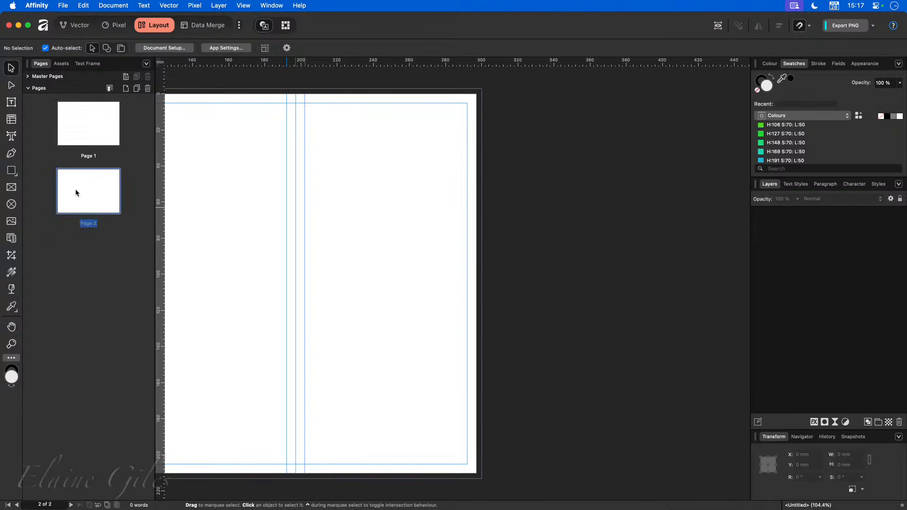
double_click(75, 190)
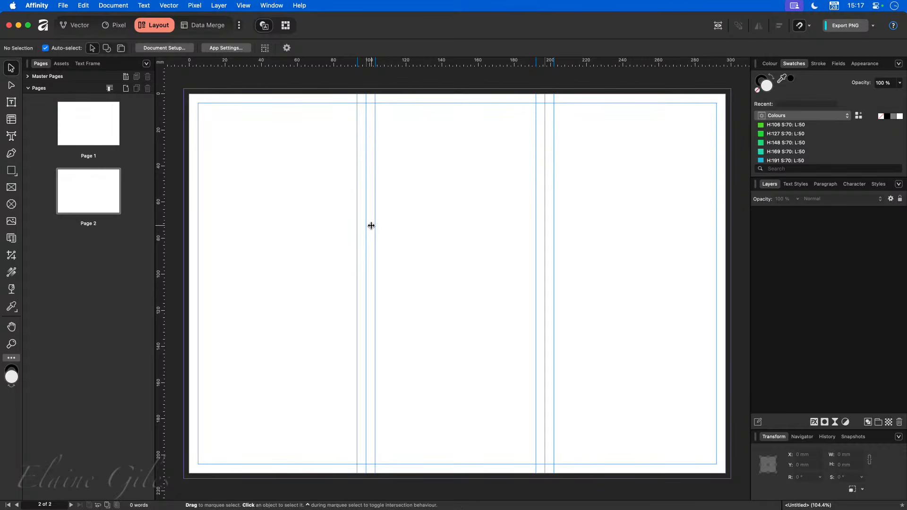
left_click(99, 133)
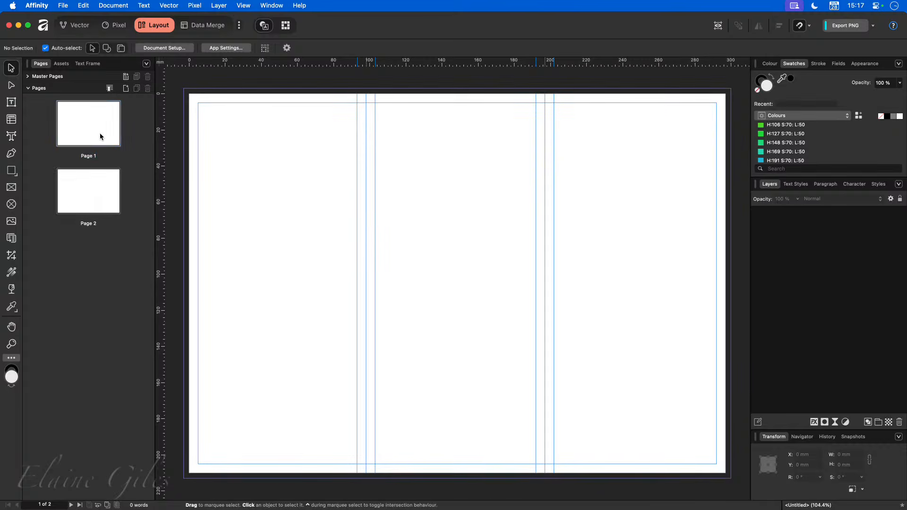
left_click(96, 188)
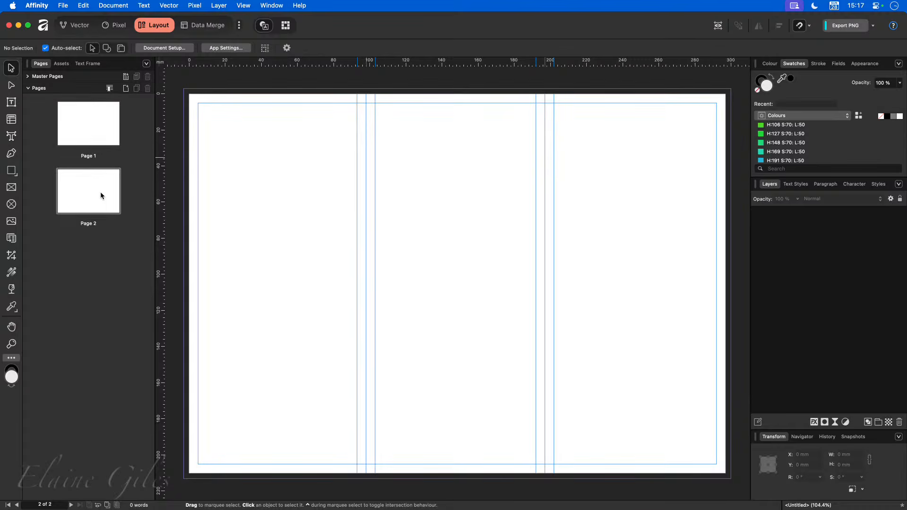
left_click(86, 122)
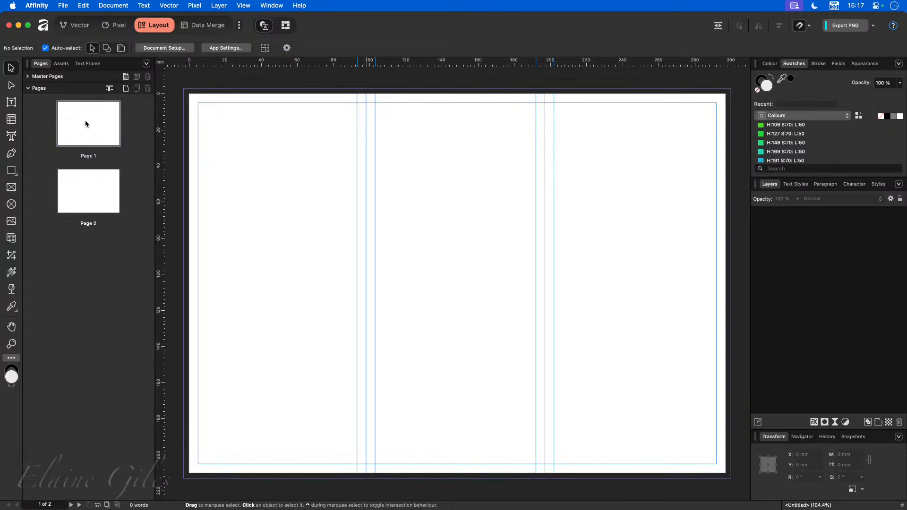
left_click(91, 196)
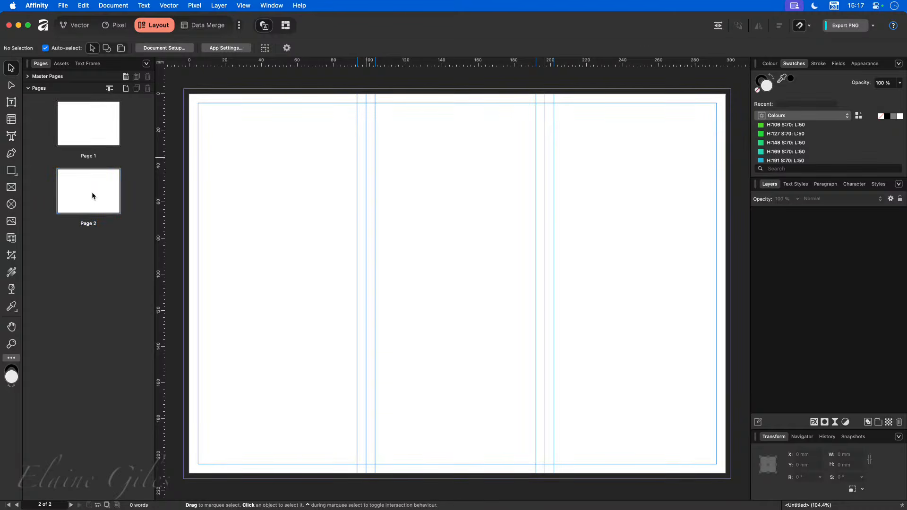
Step: On page 1, draw a 101 × 216 mm rectangle over the first panel and a 202 × 216 mm picture frame over the others, including bleed
left_click(90, 129)
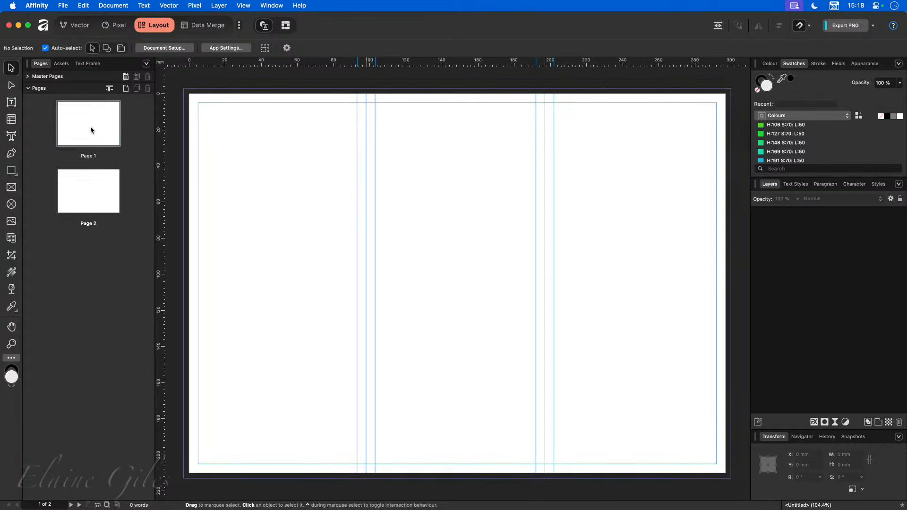
left_click(12, 170)
left_click_drag(184, 88, 366, 478)
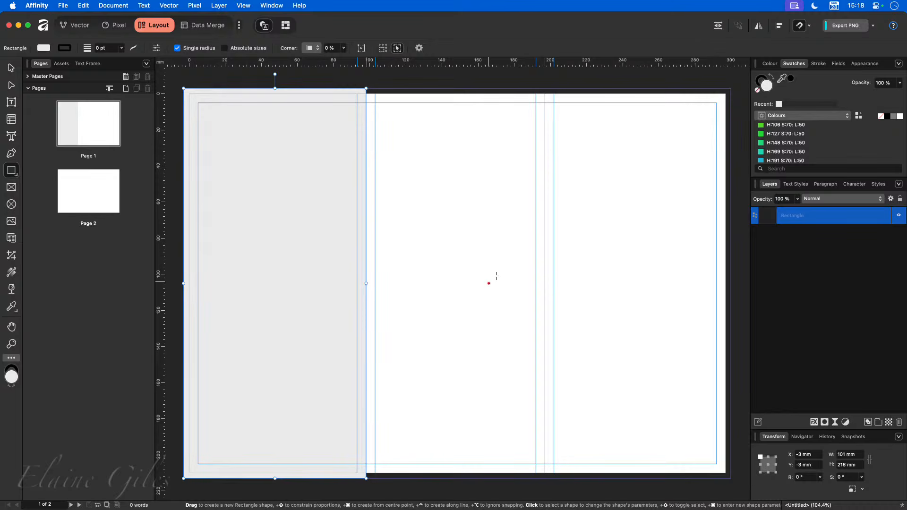
left_click(11, 187)
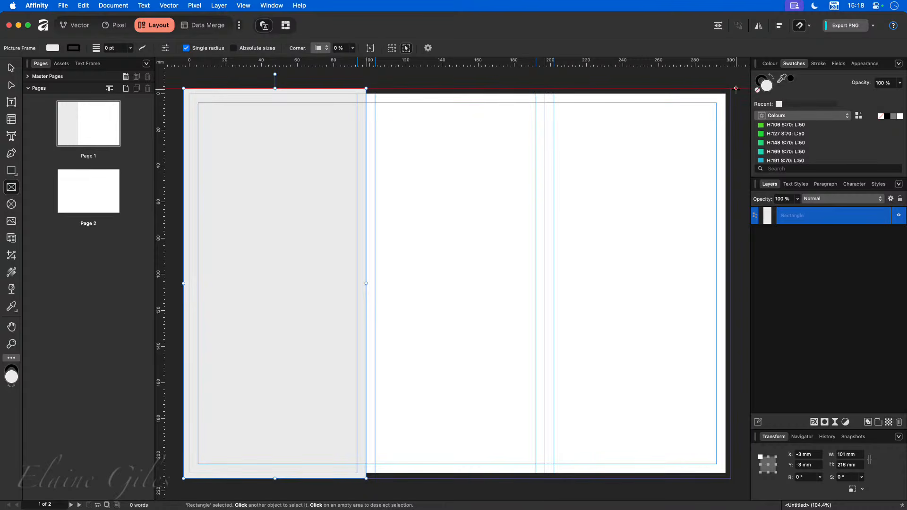
left_click_drag(725, 94, 367, 477)
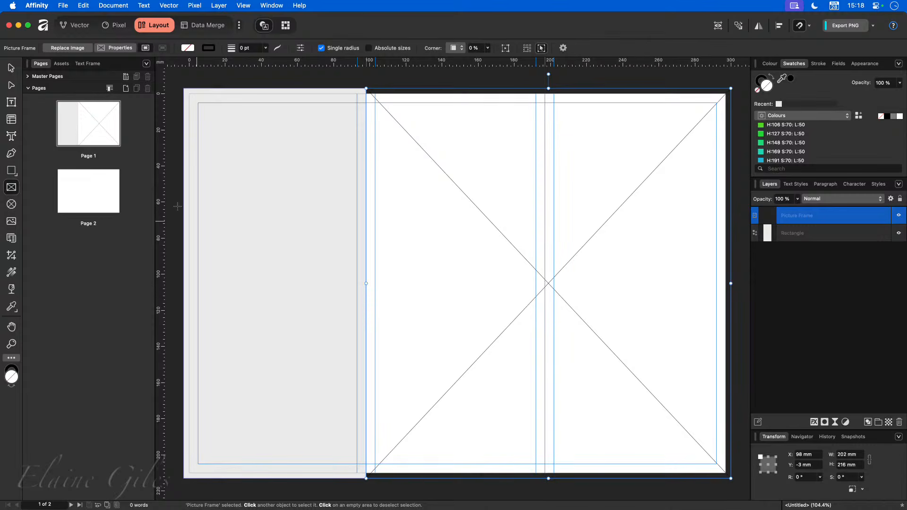
Step: On page 2, draw a 303 × 216 mm rectangle covering the whole page out to the bleed edges
left_click(92, 191)
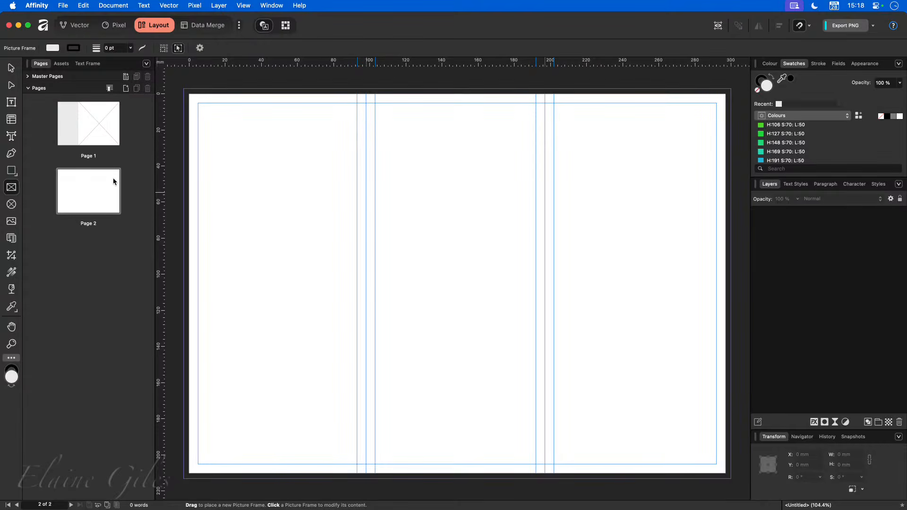
left_click(11, 170)
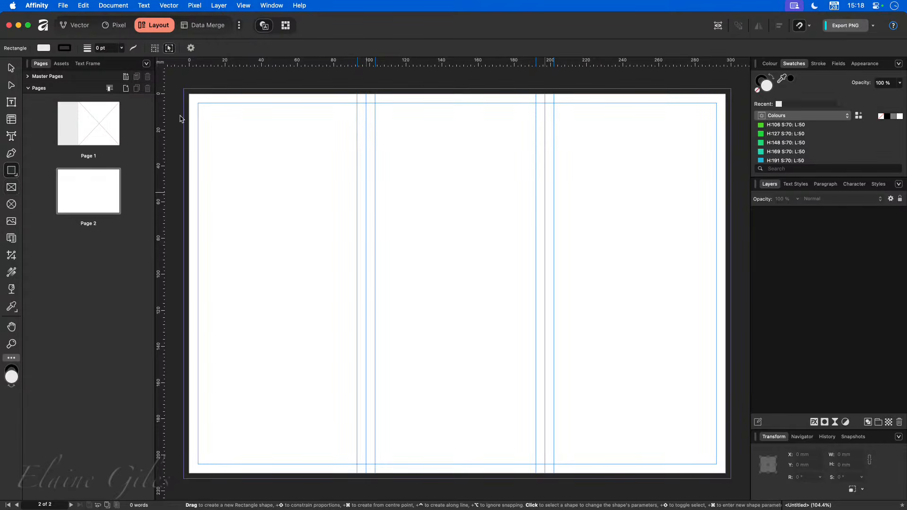
left_click_drag(184, 88, 730, 479)
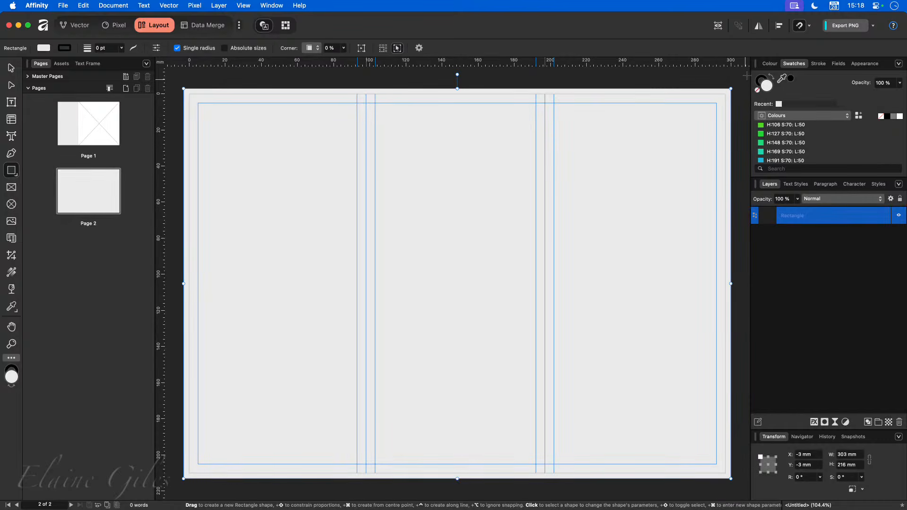
Step: Fill the page 2 background rectangle with a very dark red by choosing a red hue and lowering its lightness
double_click(766, 85)
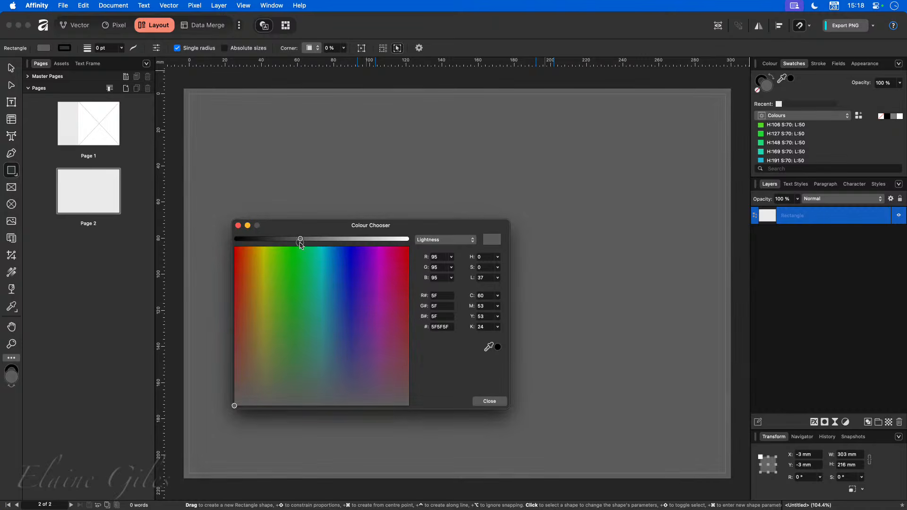
left_click(233, 305)
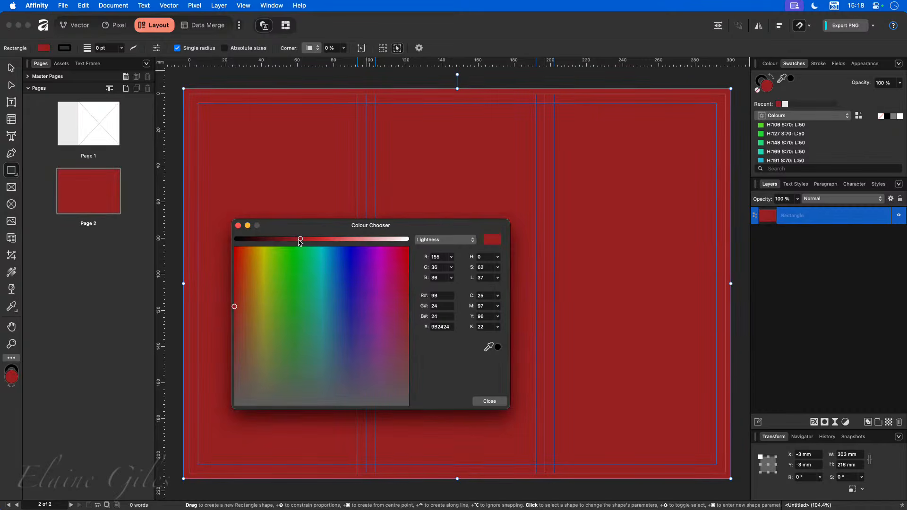
left_click_drag(300, 240, 251, 242)
left_click(490, 400)
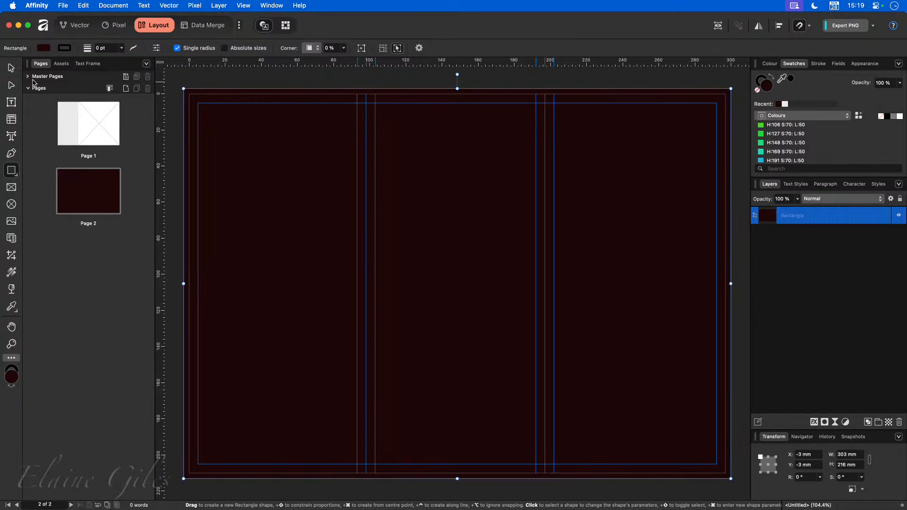
left_click(11, 69)
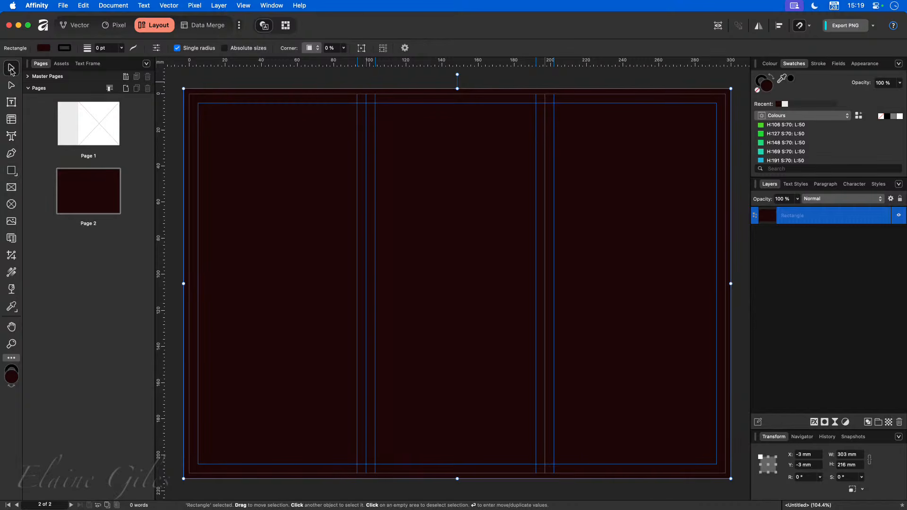
Step: Save the document as "Old Way" in the 20251228 trifold brochure folder and close it
key("super+s")
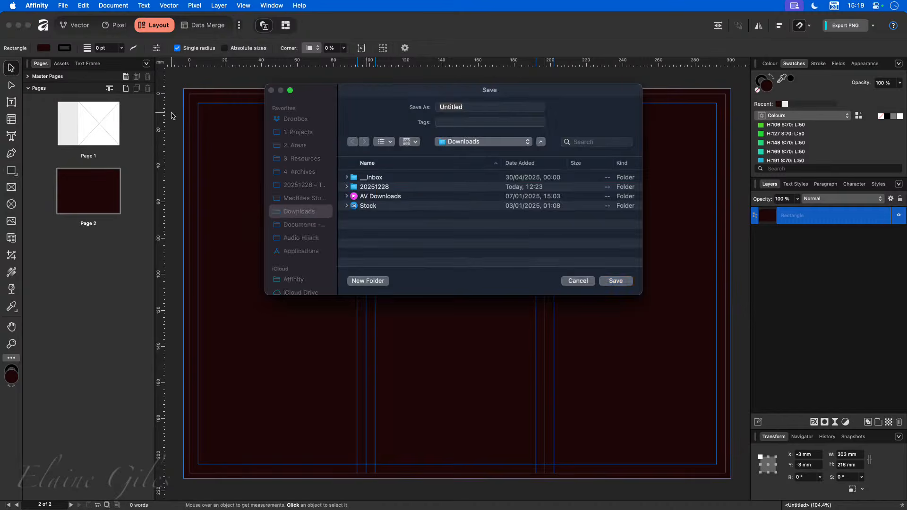
left_click(307, 186)
double_click(420, 107)
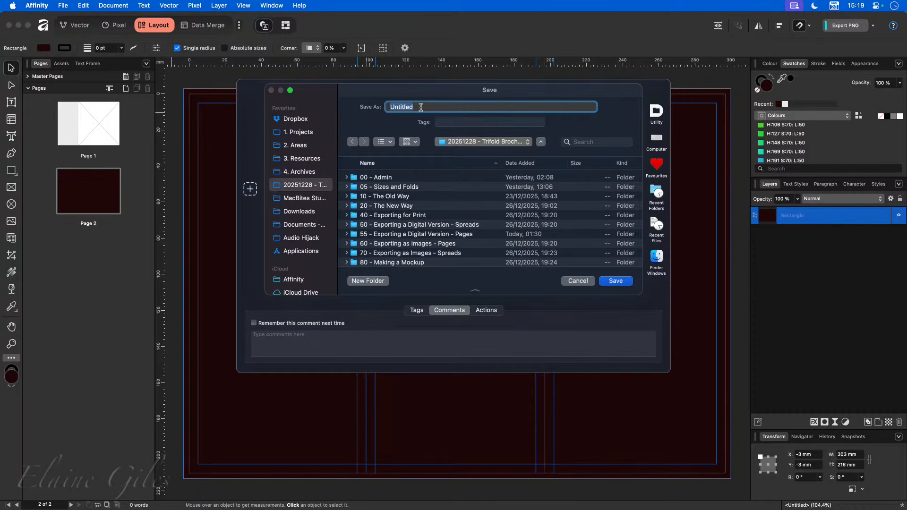
type("Old Way")
key("Return")
key("super+w")
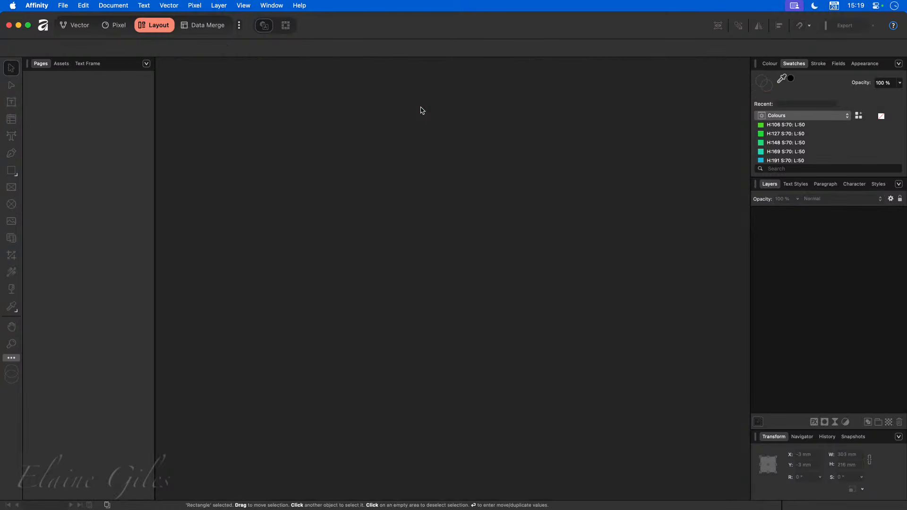
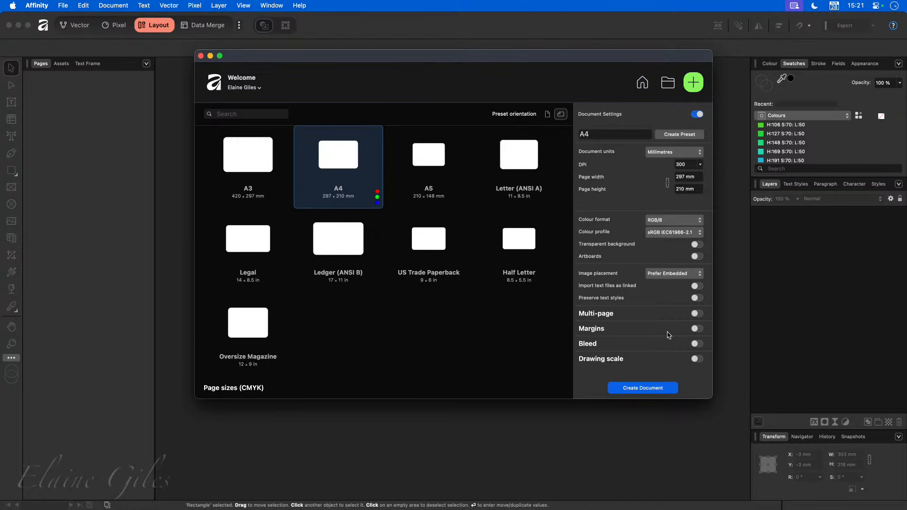
Step: Enable margins for the new landscape A4 document and set all four to 5 mm
left_click(696, 329)
left_click(690, 341)
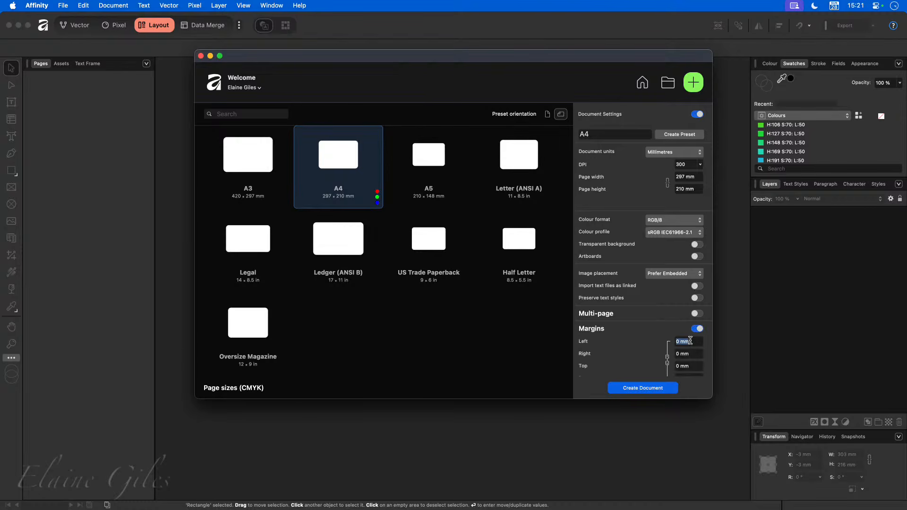
type("5")
key("Tab")
Step: Enable a linked 3 mm bleed for the new landscape A4 document and create it
scroll(606, 295, "down", 2)
left_click(701, 355)
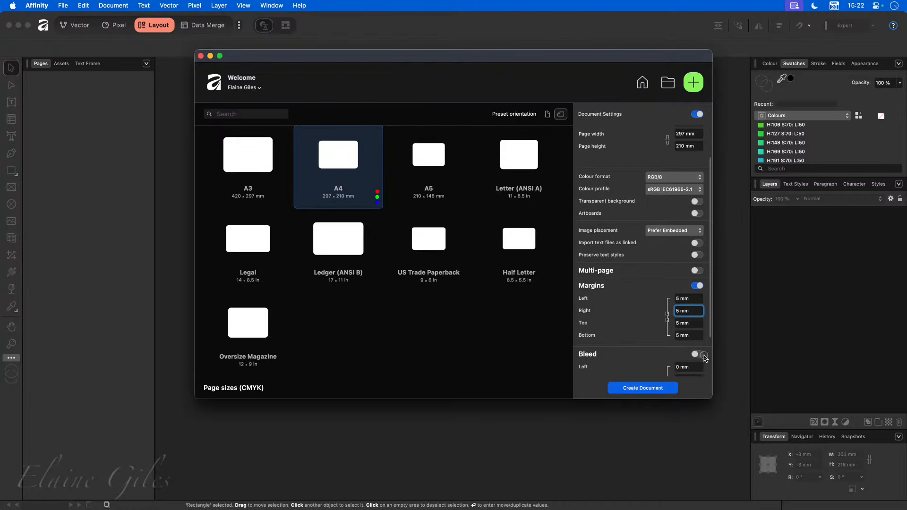
left_click(694, 368)
type("3")
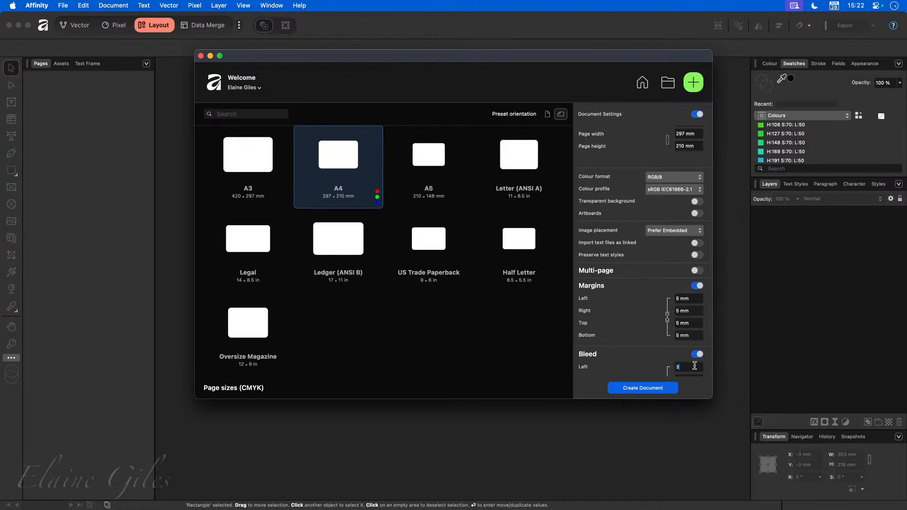
key("Tab")
left_click(632, 388)
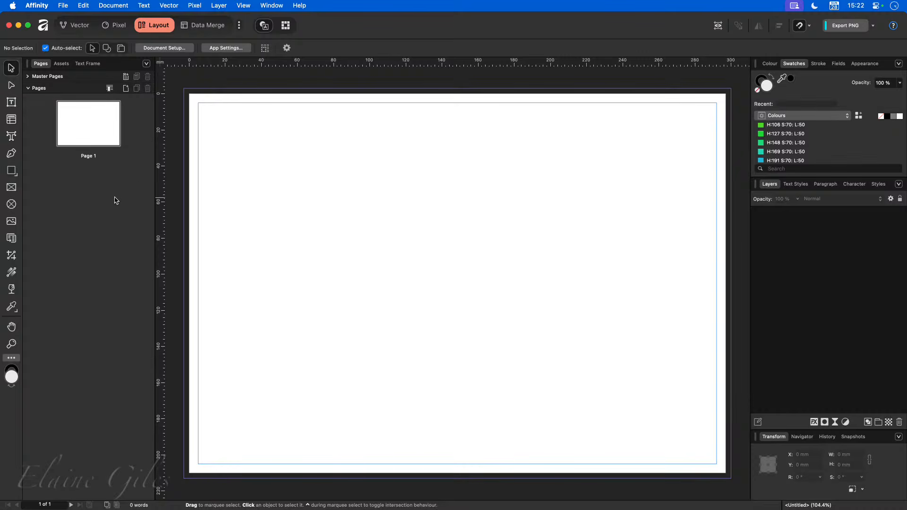
Step: Try adding two pages after page 1 with the Flow Pages wrapping option, and undo the addition
left_click(126, 89)
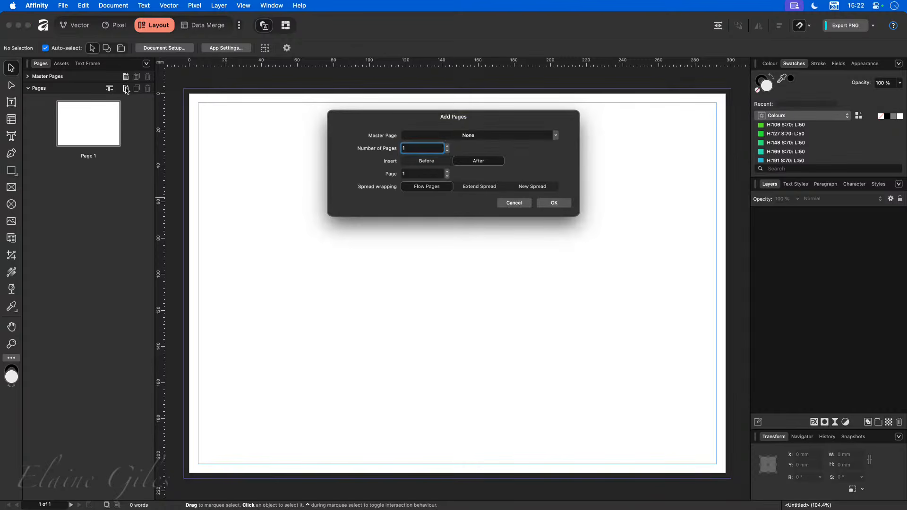
left_click(447, 147)
left_click(555, 204)
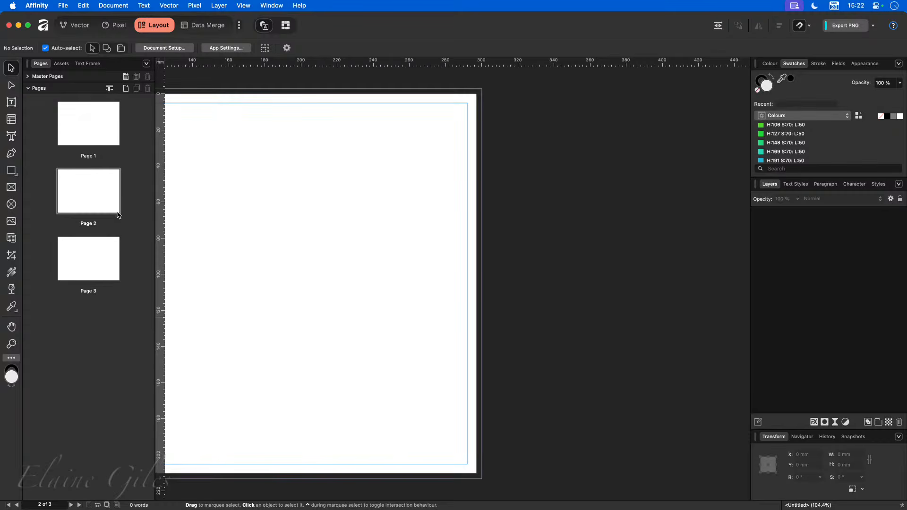
key("super+z")
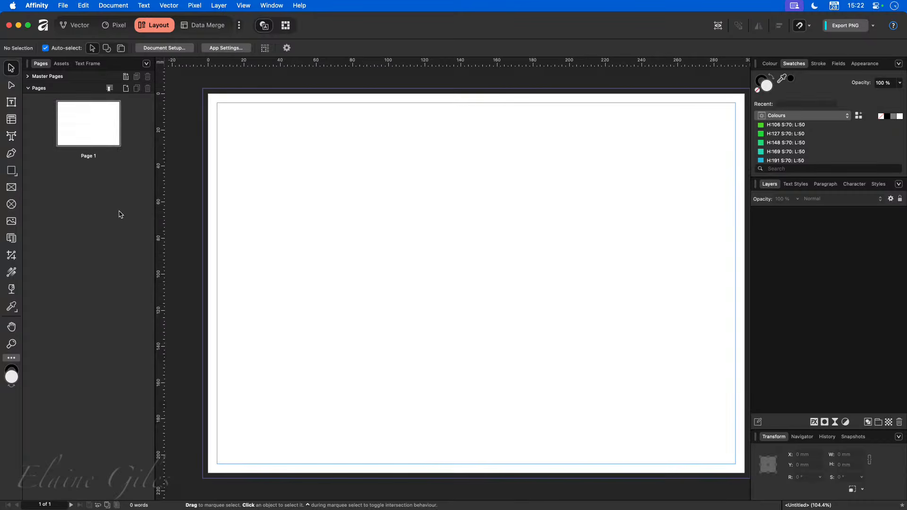
Step: Add two pages after page 1 with no master page, using the Extend Spread wrapping option
left_click(126, 88)
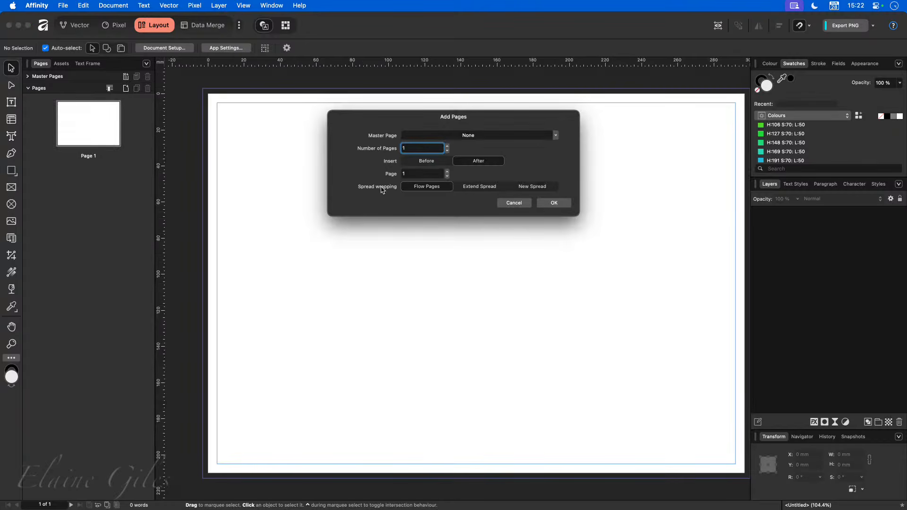
key("Up")
mouse_move(356, 180)
left_mouse_down()
mouse_move(368, 191)
mouse_move(543, 204)
mouse_move(560, 195)
left_mouse_up()
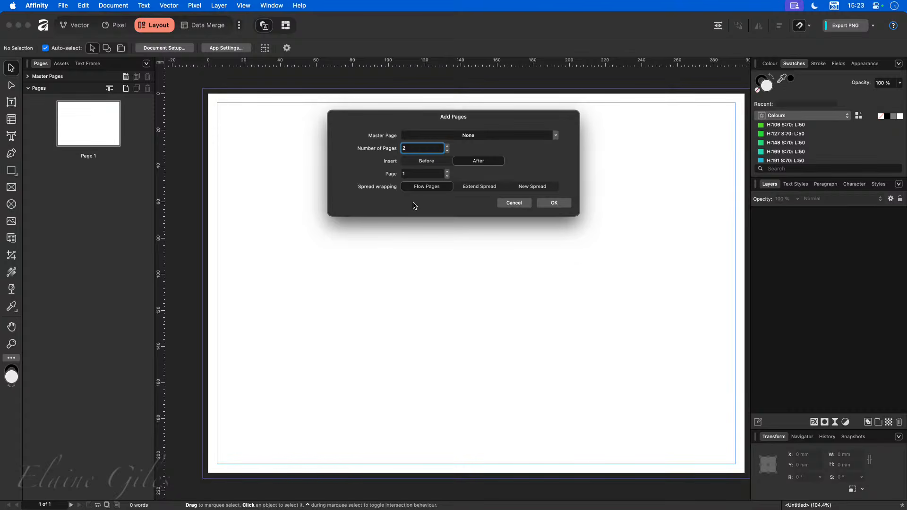
left_click(476, 191)
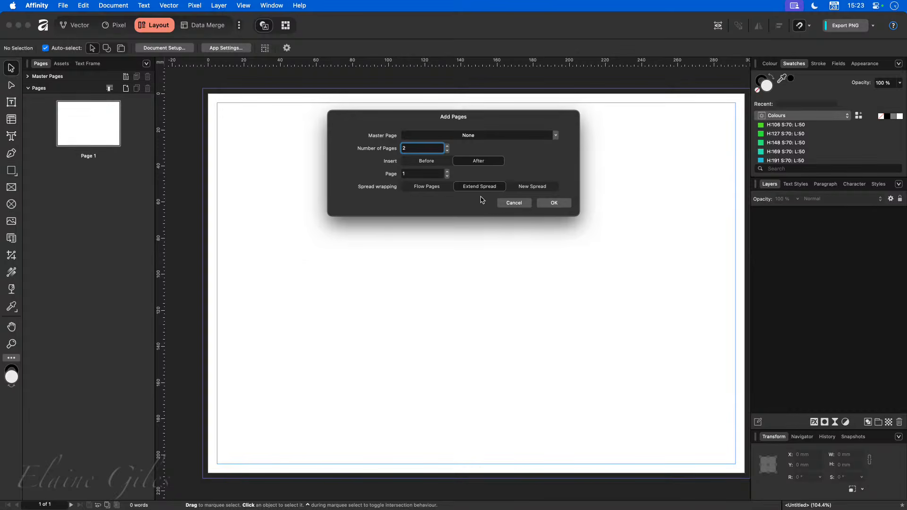
left_click(553, 202)
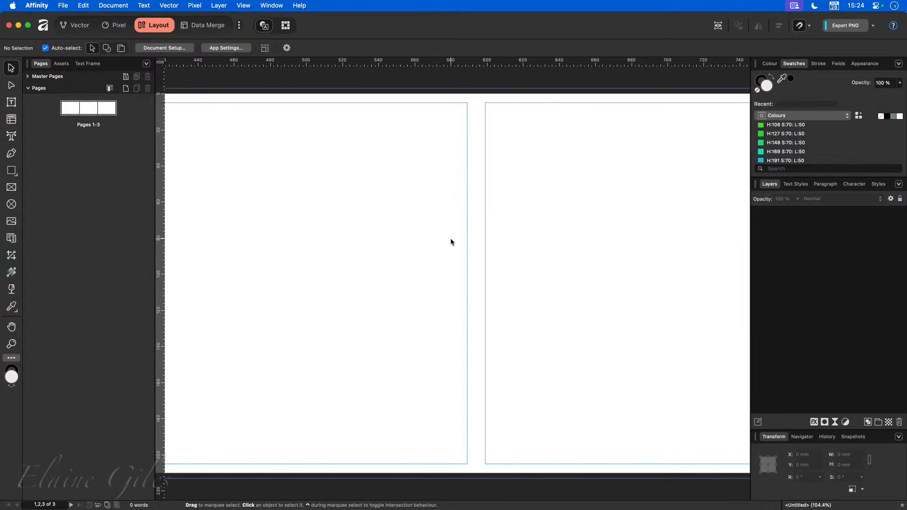
key("super+0")
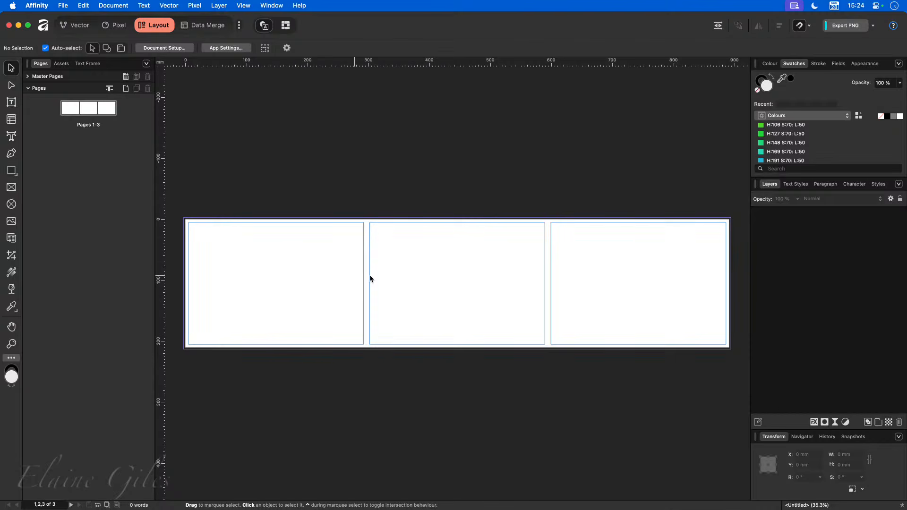
Step: Compare the whole-spread settings with the individual page settings in the properties of the three-page spread
right_click(88, 112)
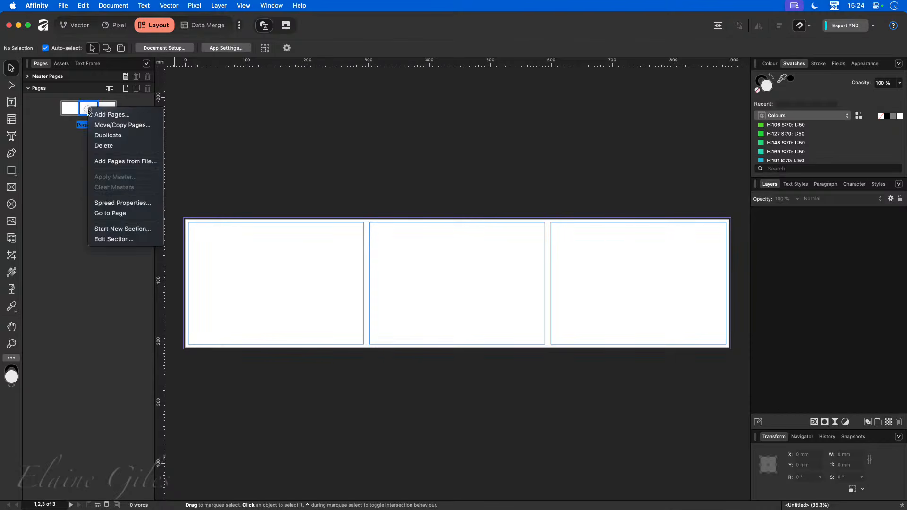
left_click(112, 203)
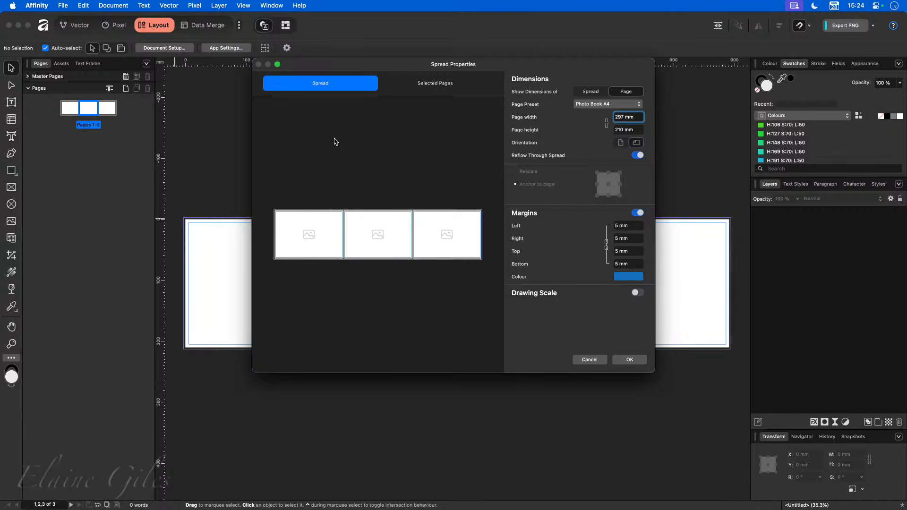
left_click(319, 243)
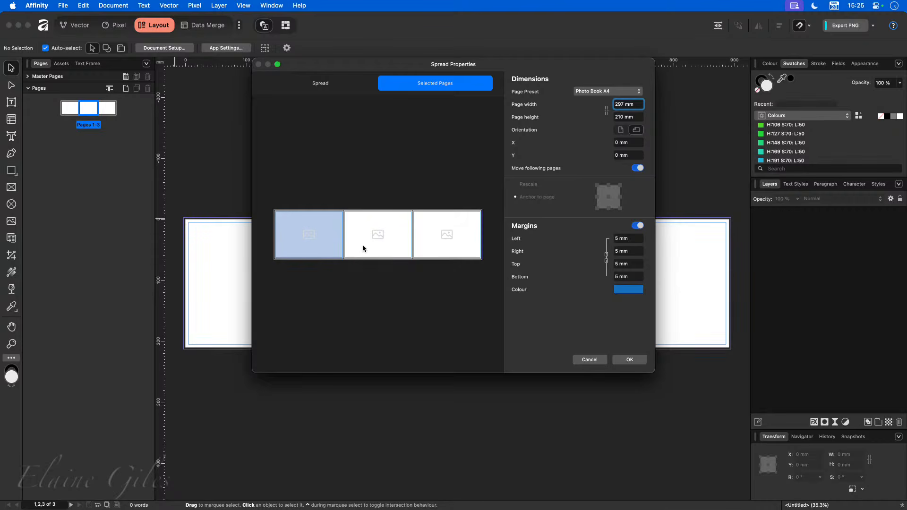
left_click(316, 84)
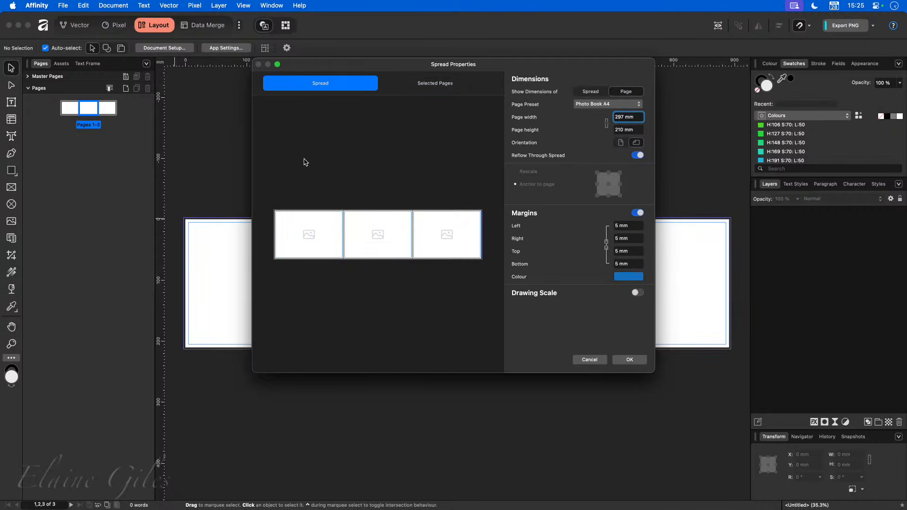
left_click(461, 84)
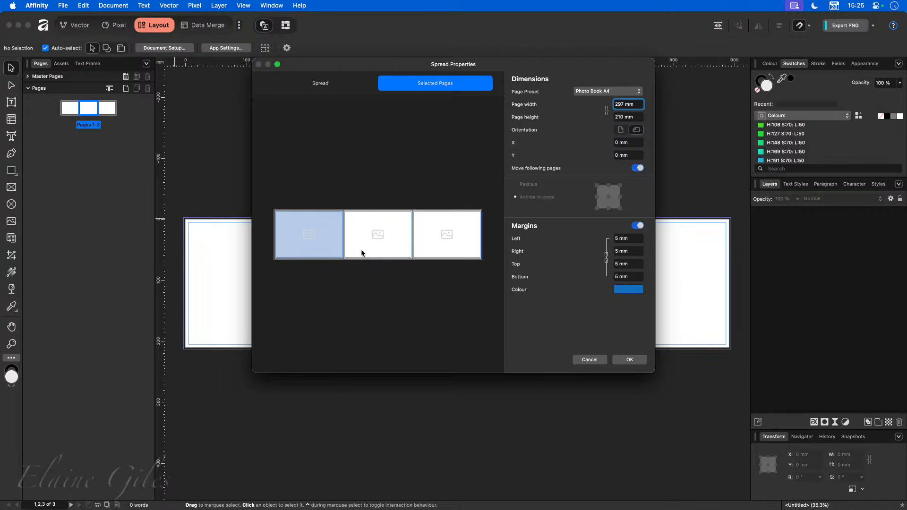
left_click(330, 86)
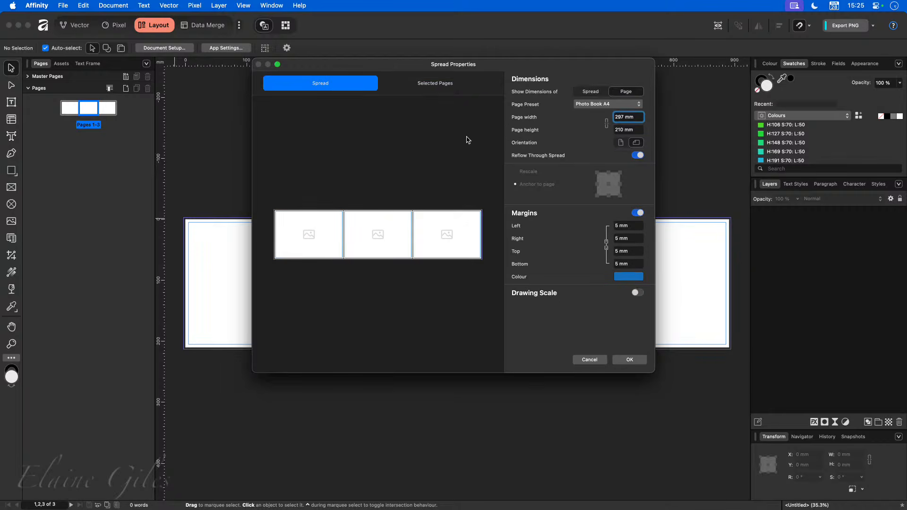
Step: Try a uniform page width of 99 mm for the whole spread, and cancel the change
double_click(631, 117)
type("99")
key("Tab")
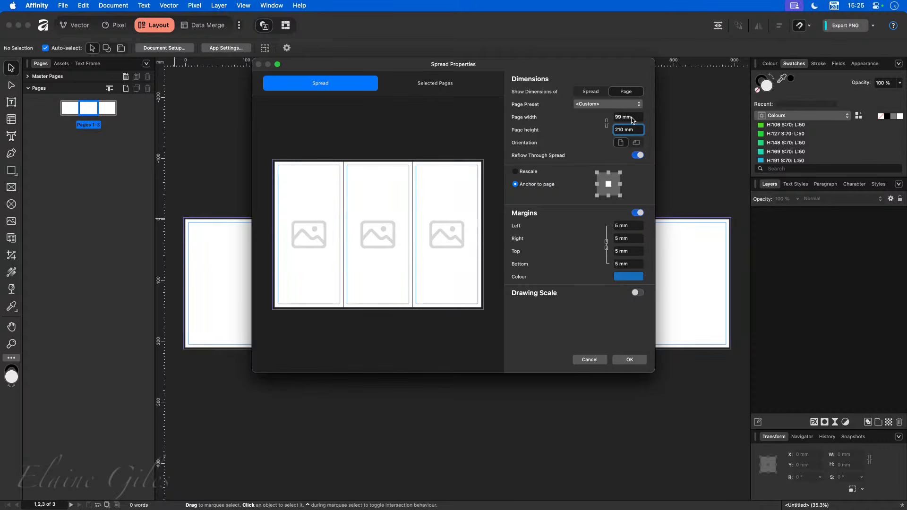
left_click(588, 360)
Step: Reopen the spread's properties and select only its first page for individual sizing
right_click(90, 106)
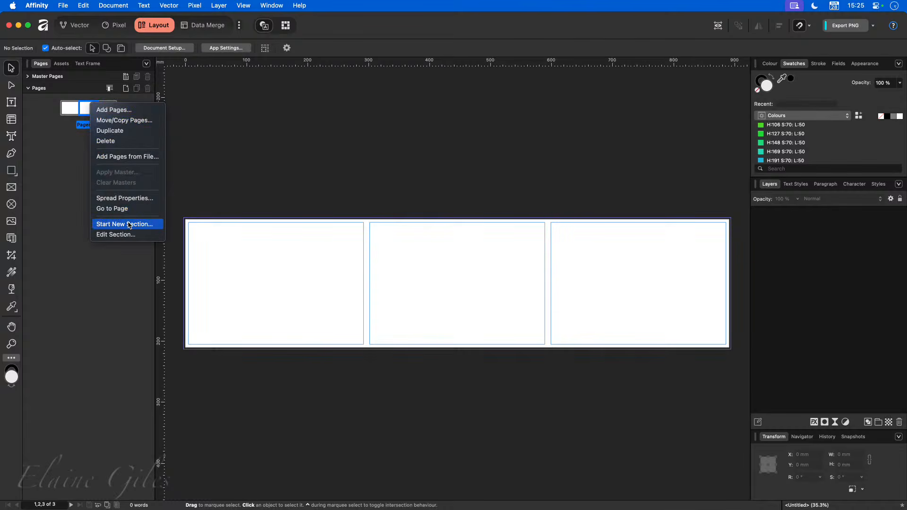
left_click(132, 198)
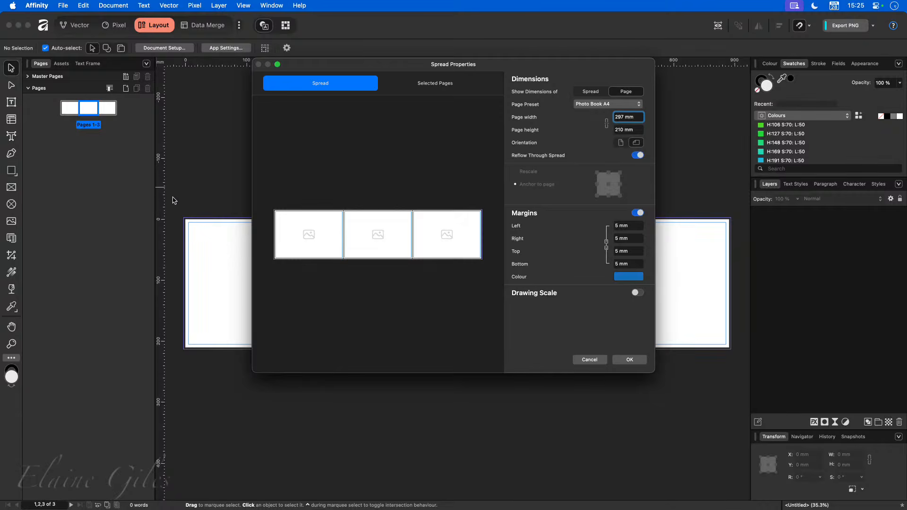
left_click(315, 230)
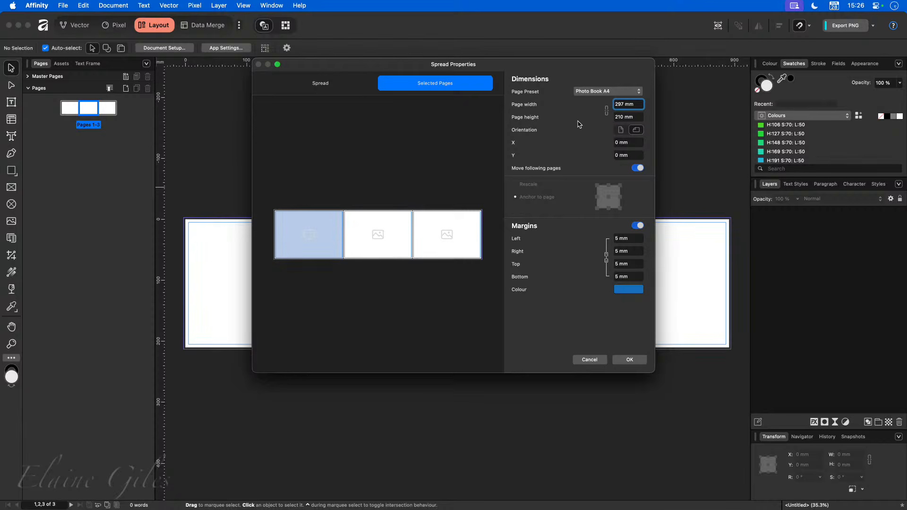
Step: Try setting the first page's width to 98 mm and switching to the second page without applying the change
double_click(631, 104)
triple_click(633, 104)
type("98")
key("Return")
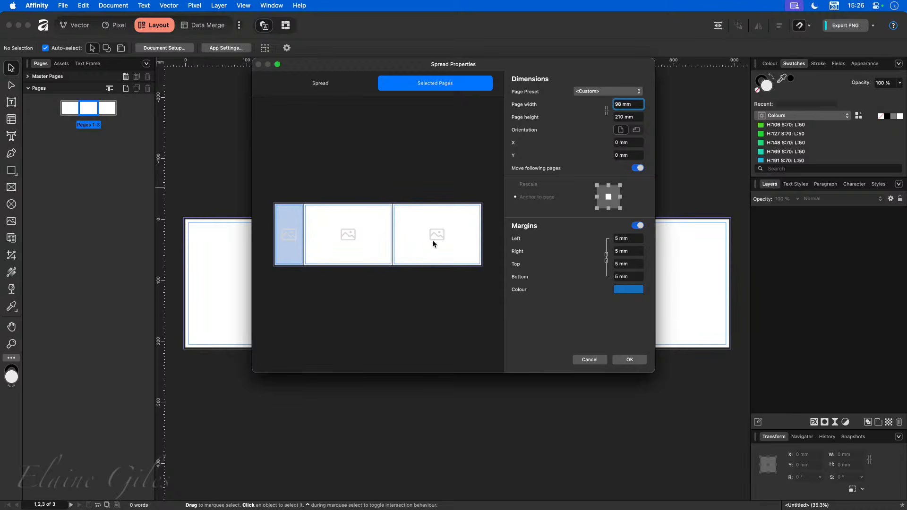
left_click(632, 117)
left_click(344, 228)
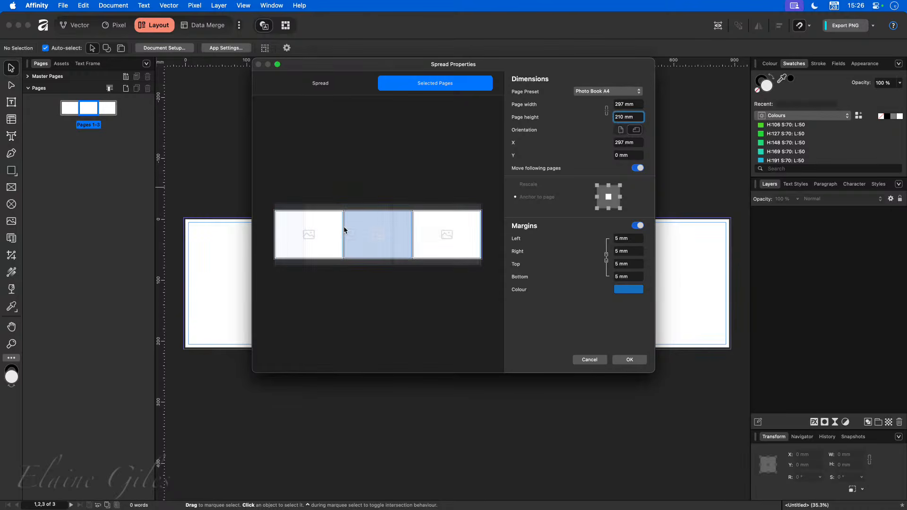
Step: Set the first page's width to 98 mm and apply the change to the spread
left_click(299, 224)
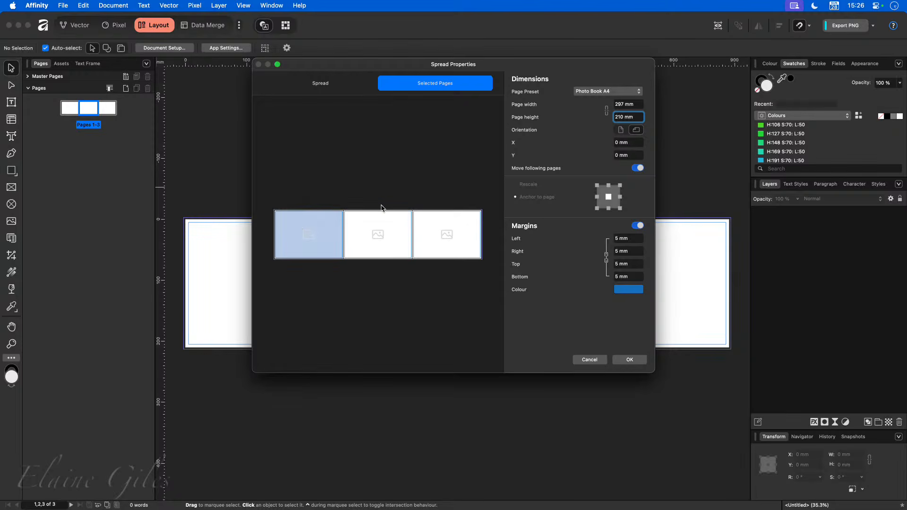
left_click(629, 103)
type("98")
key("Tab")
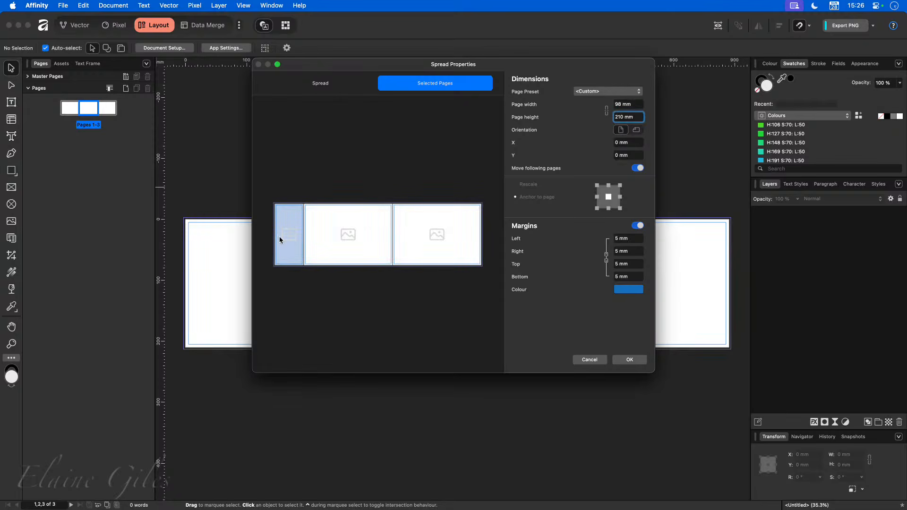
left_click(629, 360)
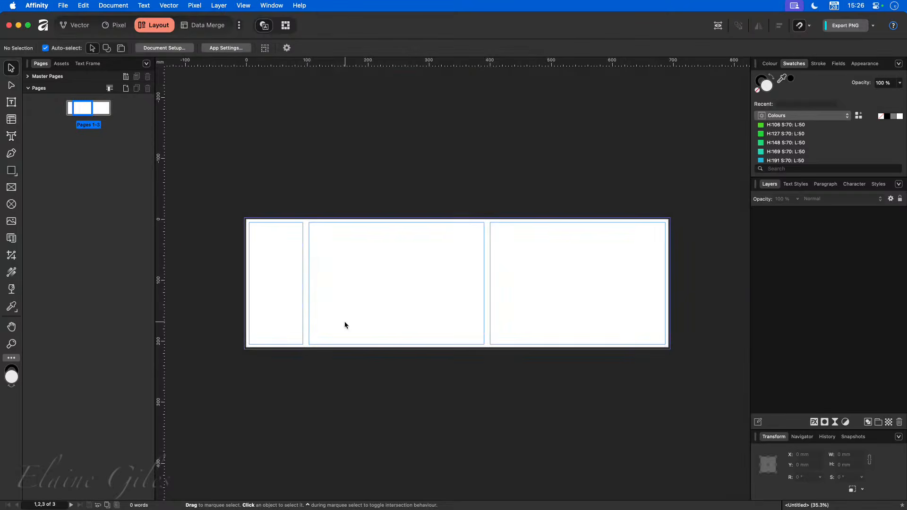
Step: Set the width of the spread's second page to 99 mm in the spread properties and apply it
right_click(87, 103)
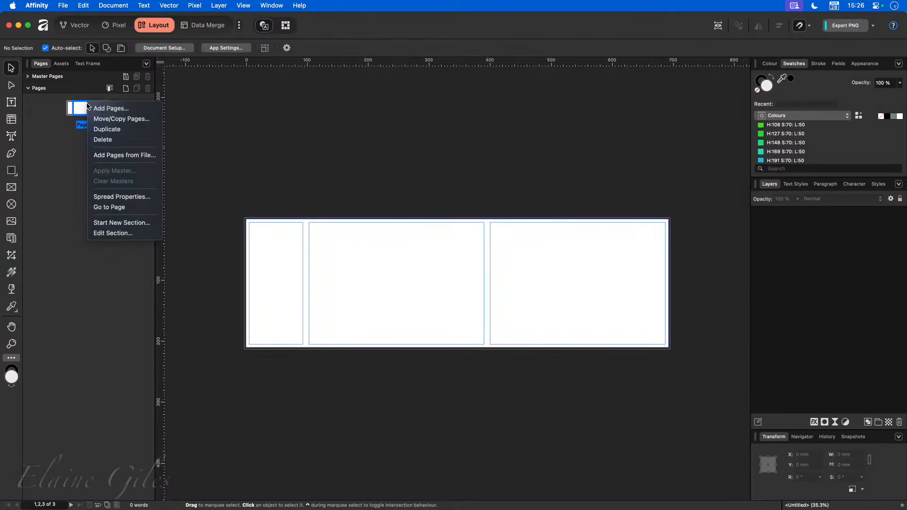
left_click(113, 197)
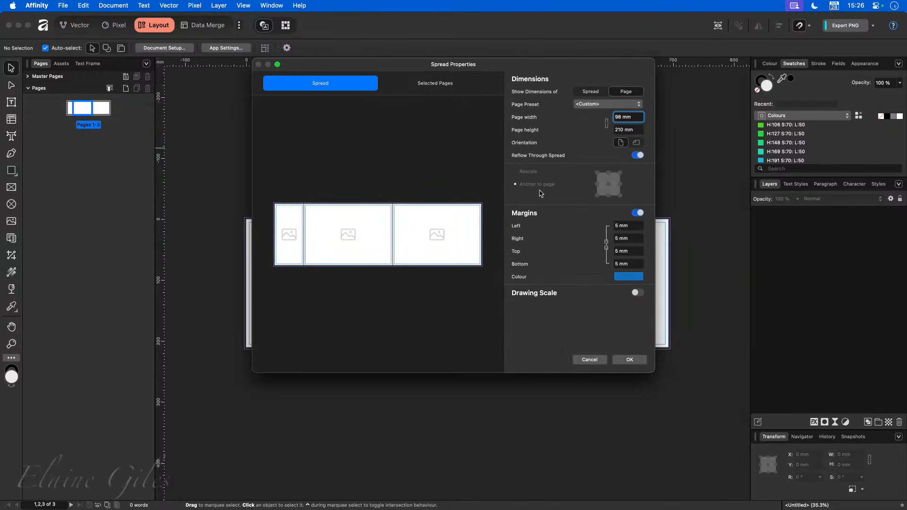
left_click(344, 234)
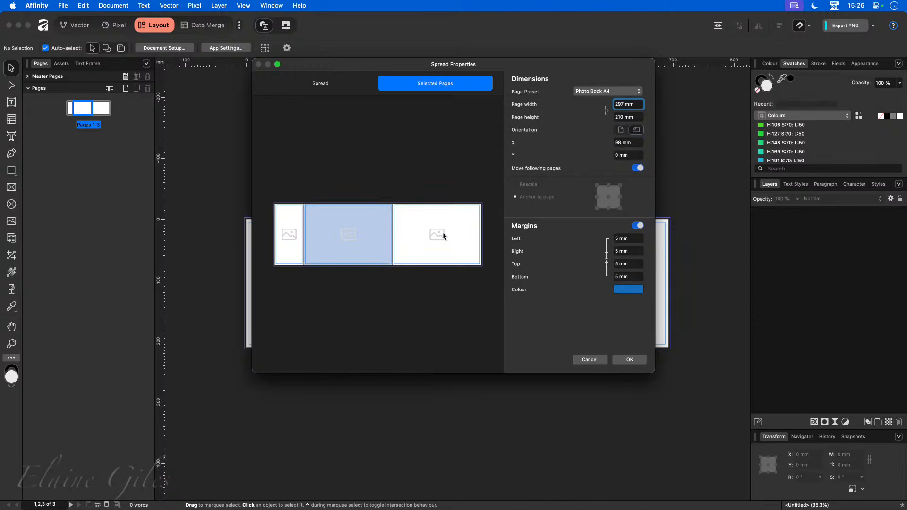
left_click(624, 104)
type("99")
key("Return")
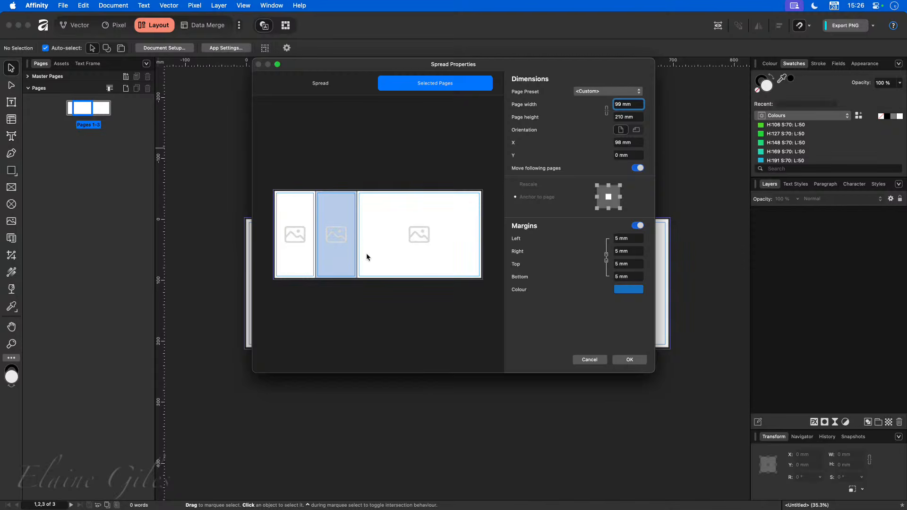
left_click(629, 360)
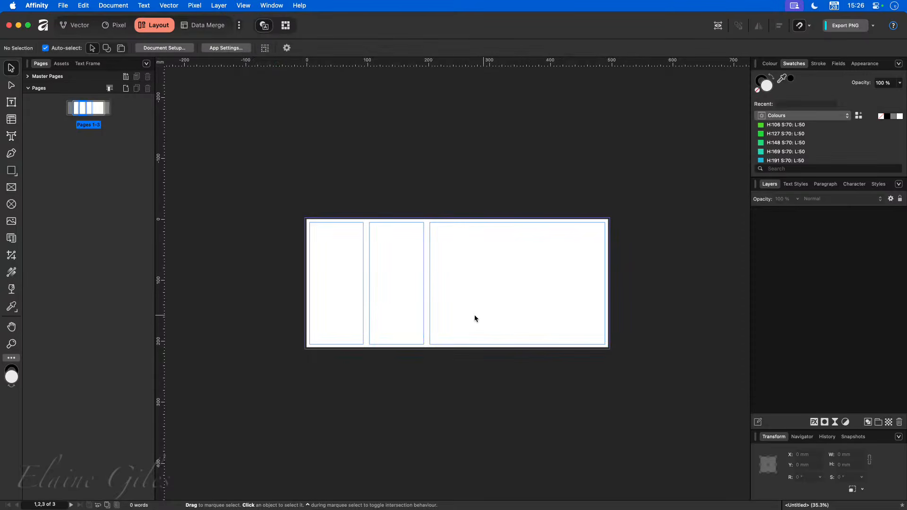
Step: Set the width of the spread's third page to 100 mm in the spread properties and apply it
right_click(84, 106)
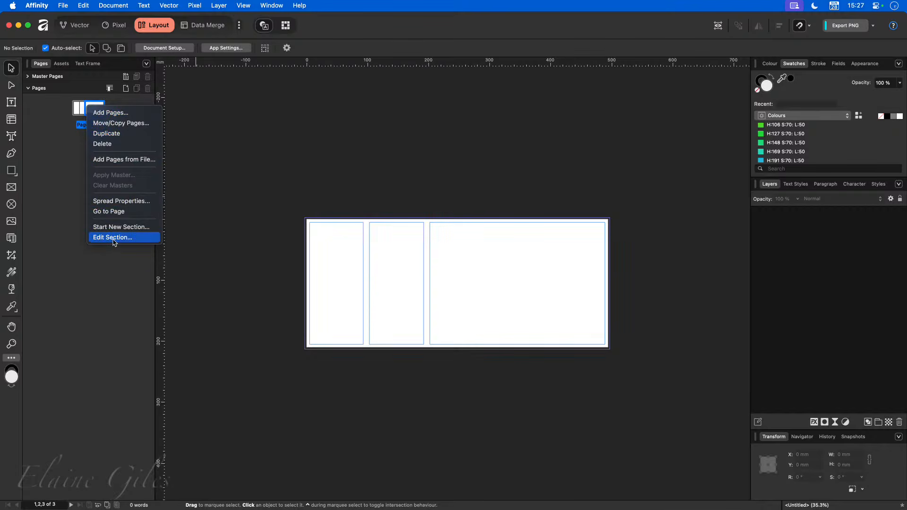
left_click(118, 201)
left_click(446, 227)
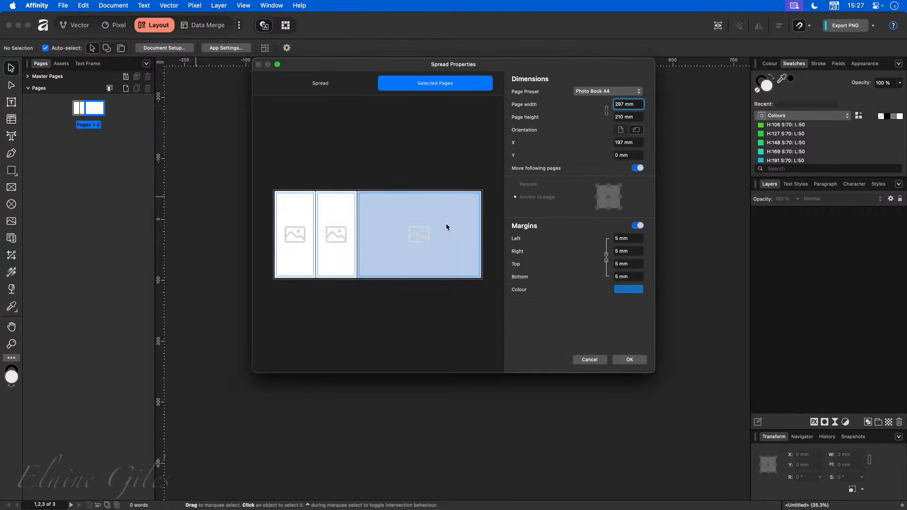
left_click(638, 103)
type("100")
key("Return")
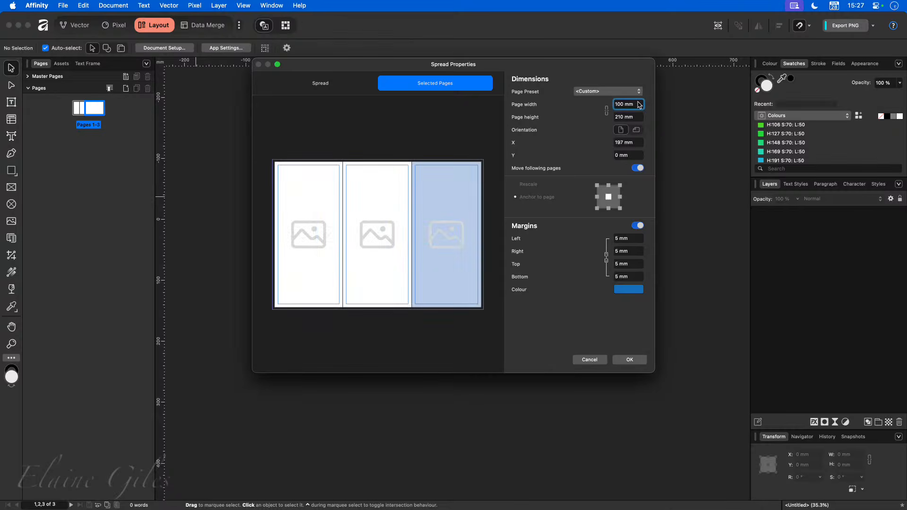
left_click(622, 358)
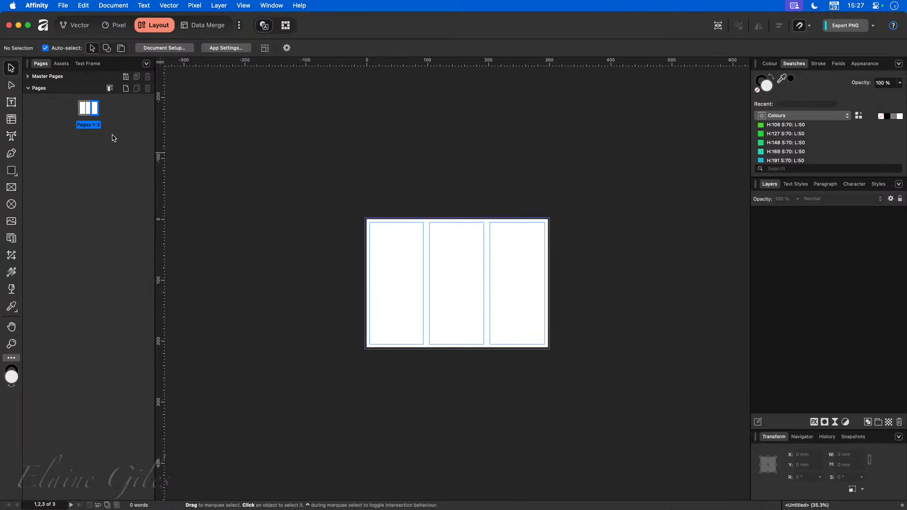
Step: Check the individual widths of all three pages in the spread properties, and close them without changes
right_click(90, 105)
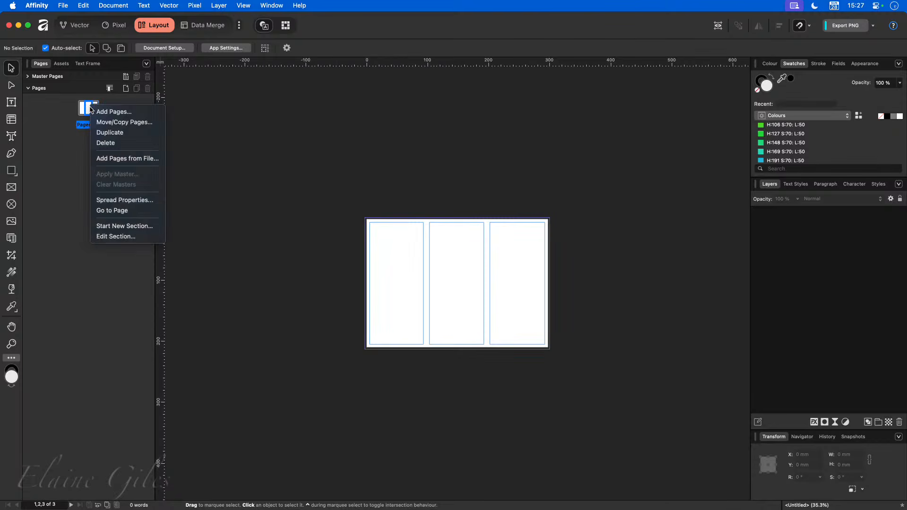
left_click(125, 200)
left_click(306, 185)
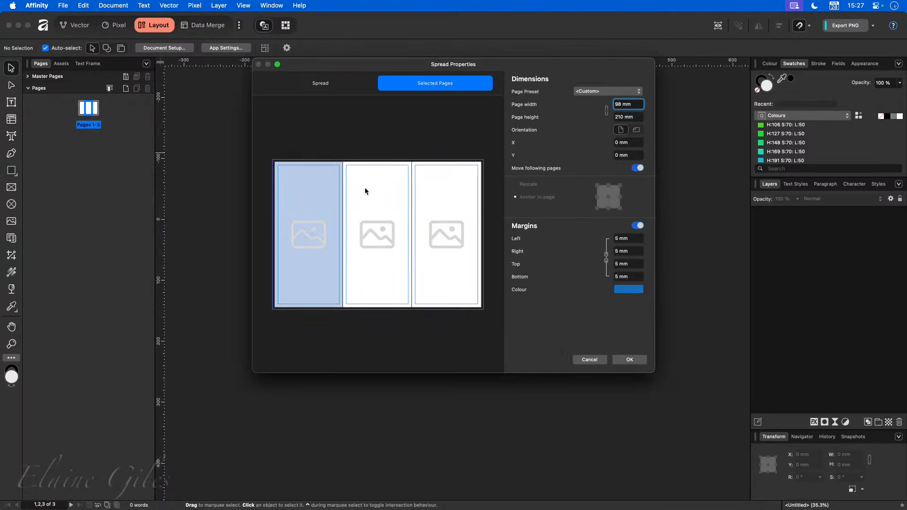
left_click(392, 195)
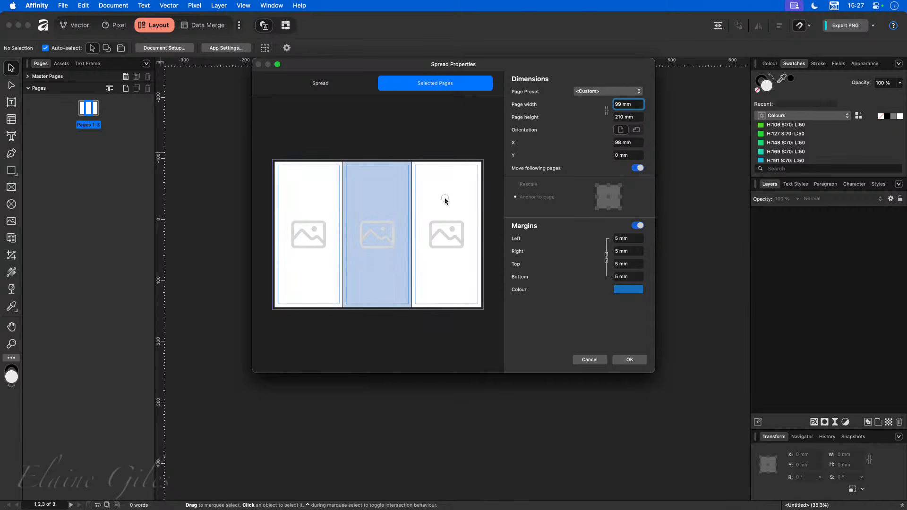
left_click(446, 223)
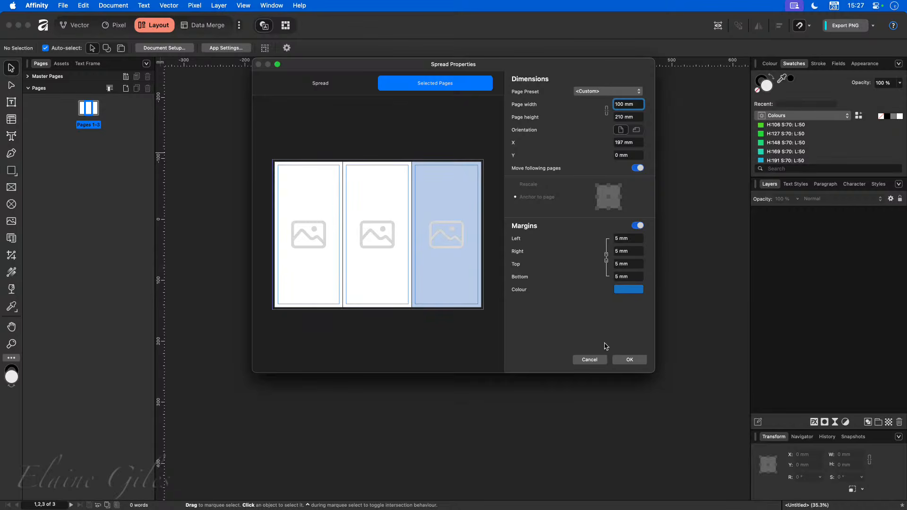
left_click(603, 361)
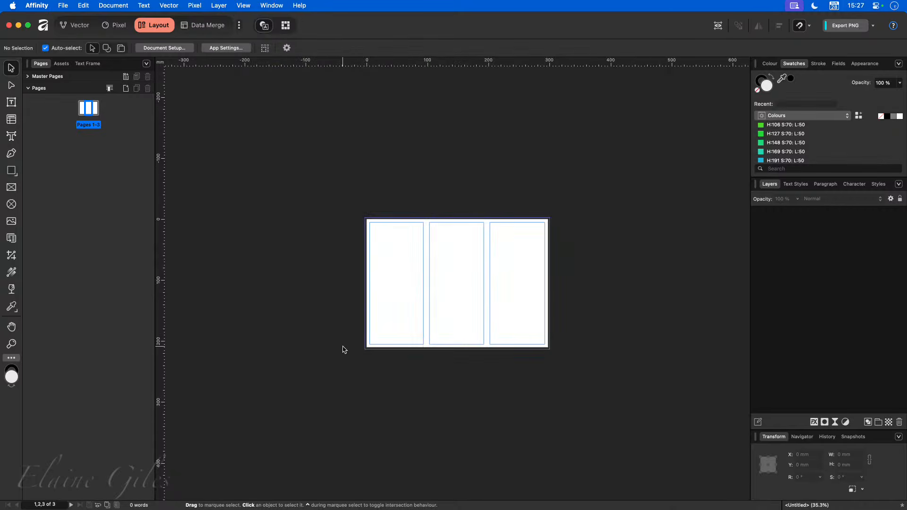
Step: Duplicate all three pages of the spread to create a second three-page spread
key("super+0")
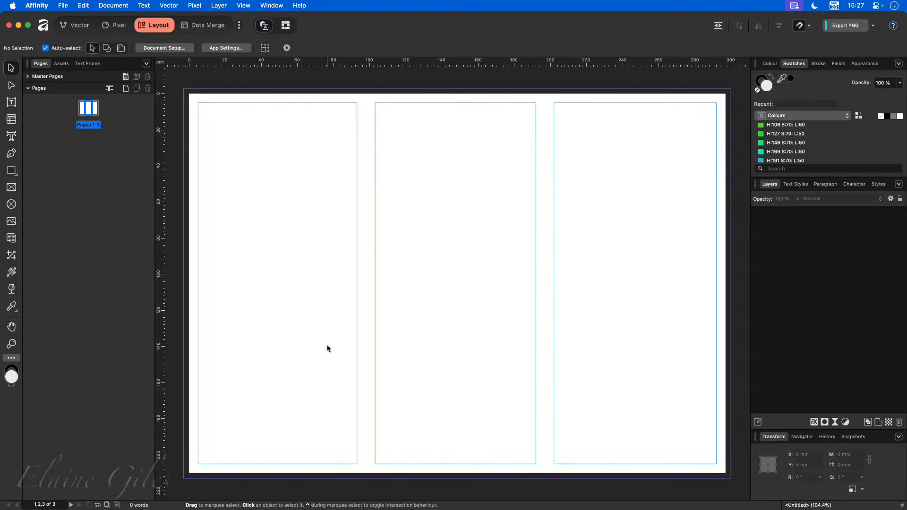
left_click(128, 201)
left_click_drag(63, 135, 122, 97)
right_click(90, 107)
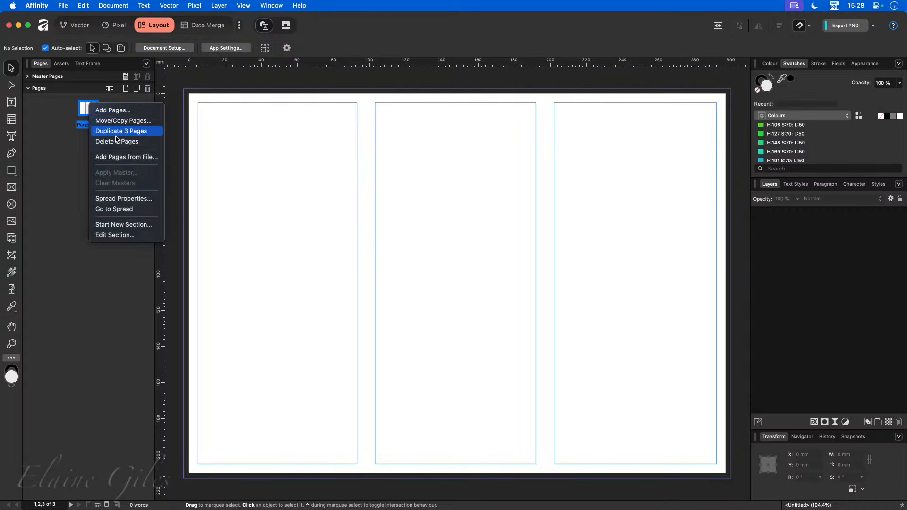
left_click(141, 131)
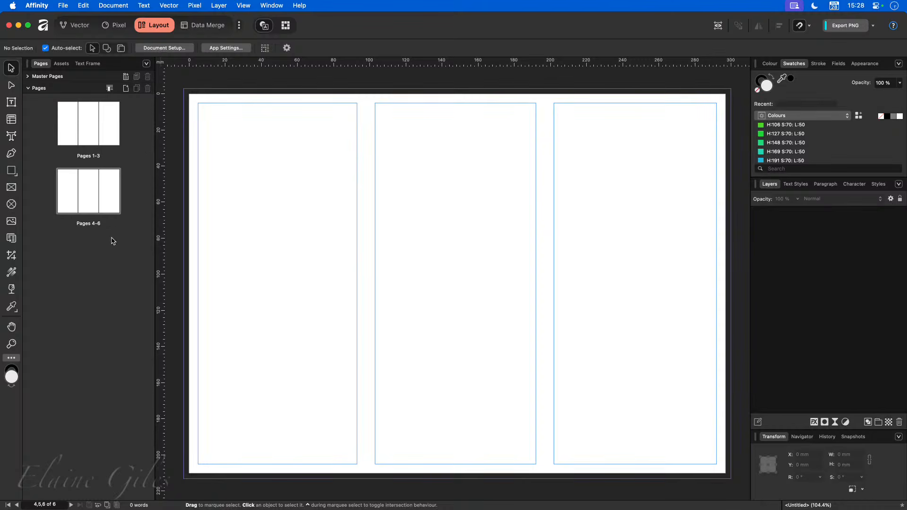
Step: Set the width of the second spread's first page to 100 mm in the spread properties and apply it
right_click(87, 189)
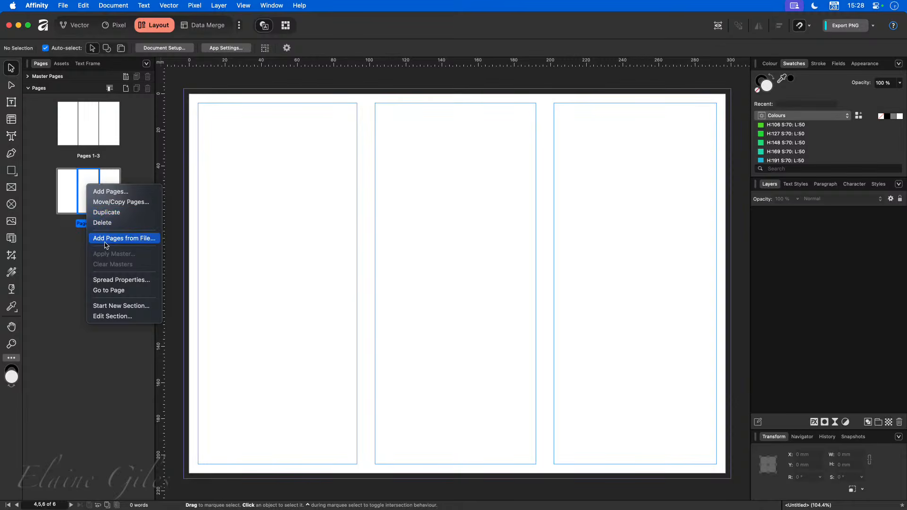
left_click(108, 279)
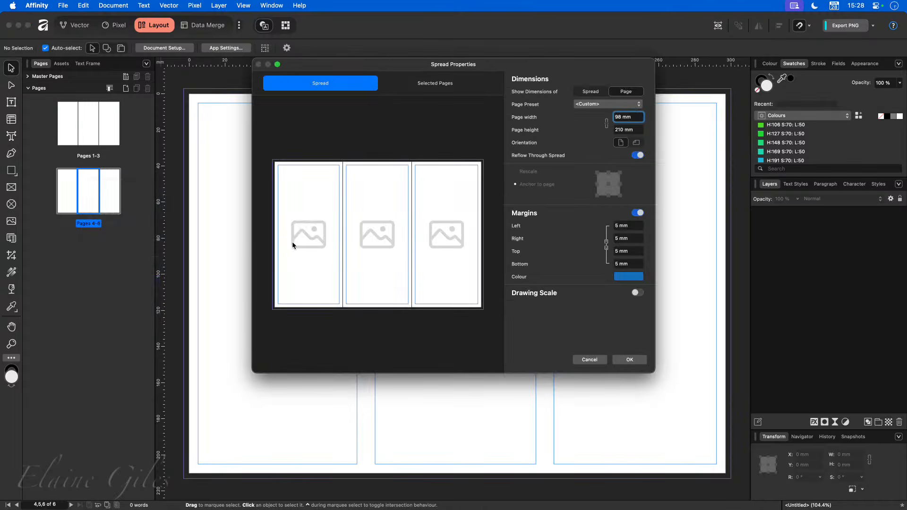
left_click(303, 221)
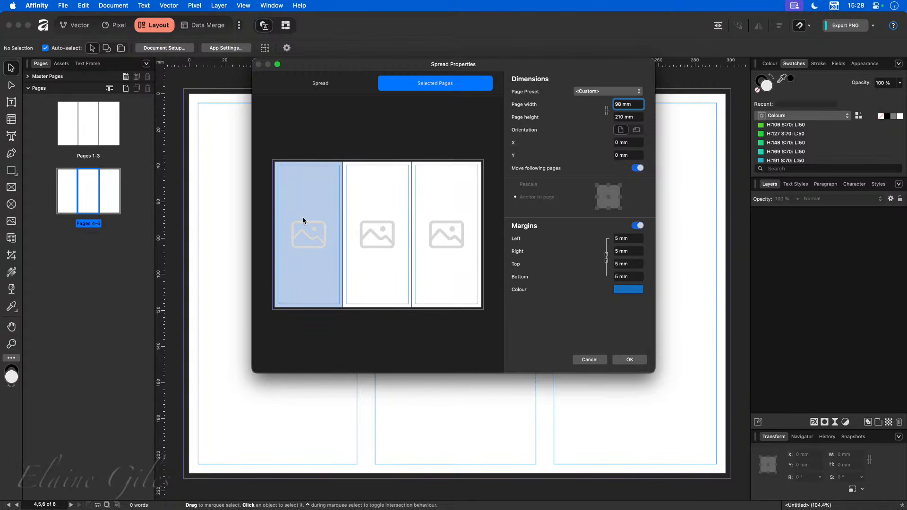
left_click(634, 105)
type("100")
key("Tab")
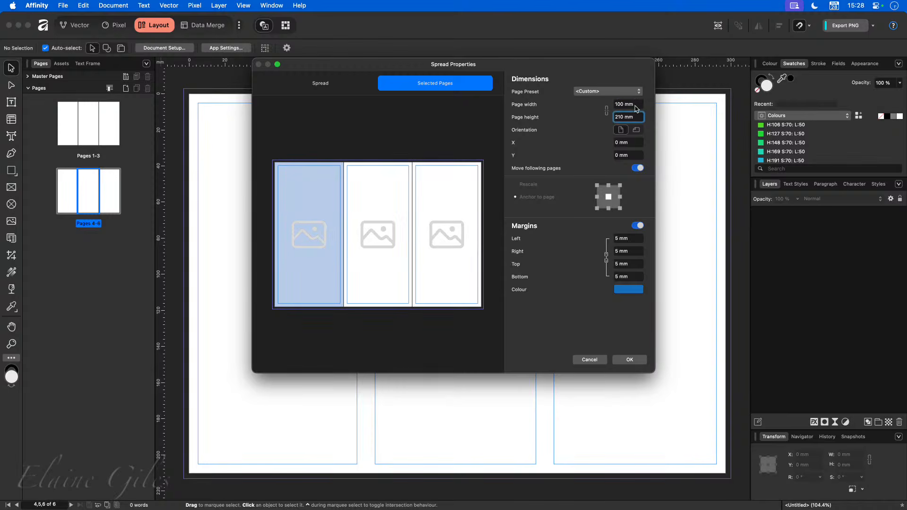
left_click(628, 359)
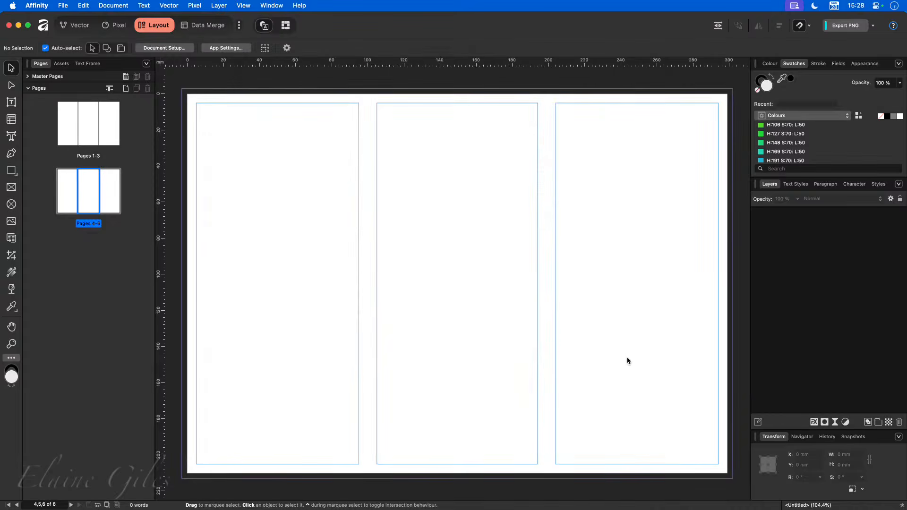
Step: Set the width of the second spread's third page to 98 mm in the spread properties and apply it
right_click(94, 197)
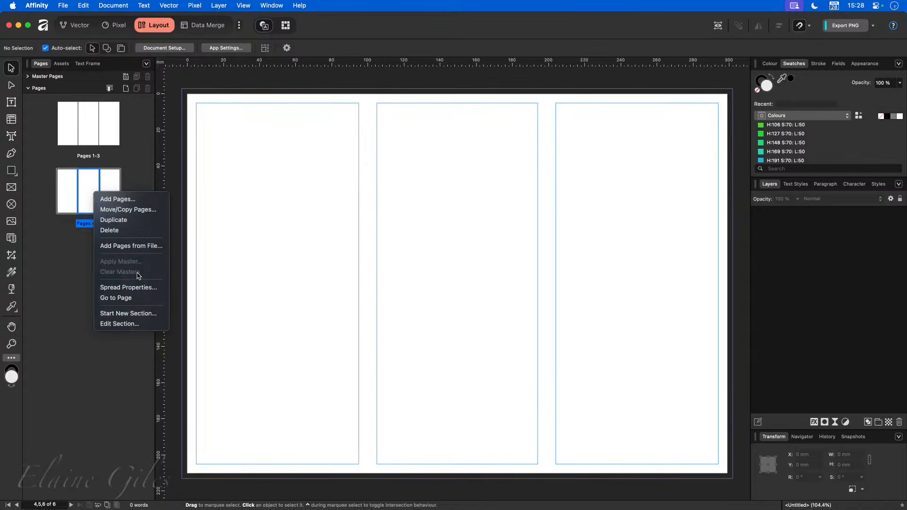
left_click(128, 287)
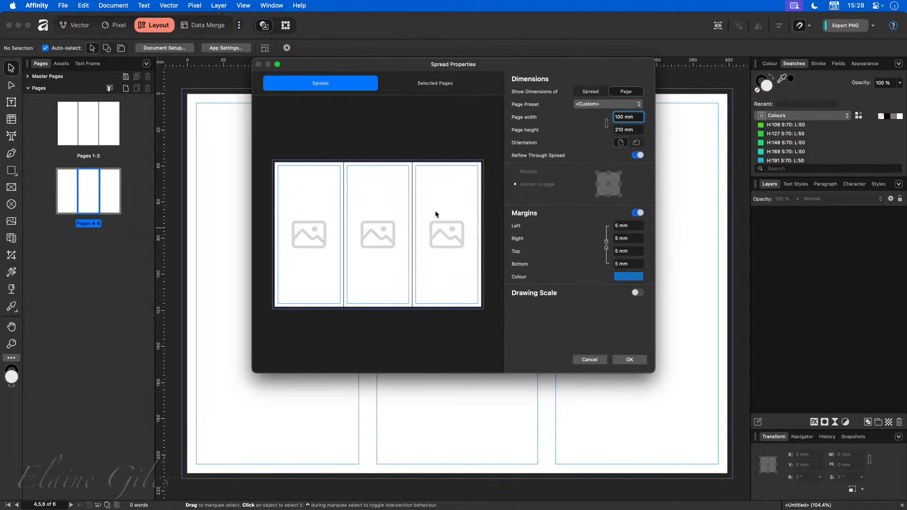
left_click(376, 214)
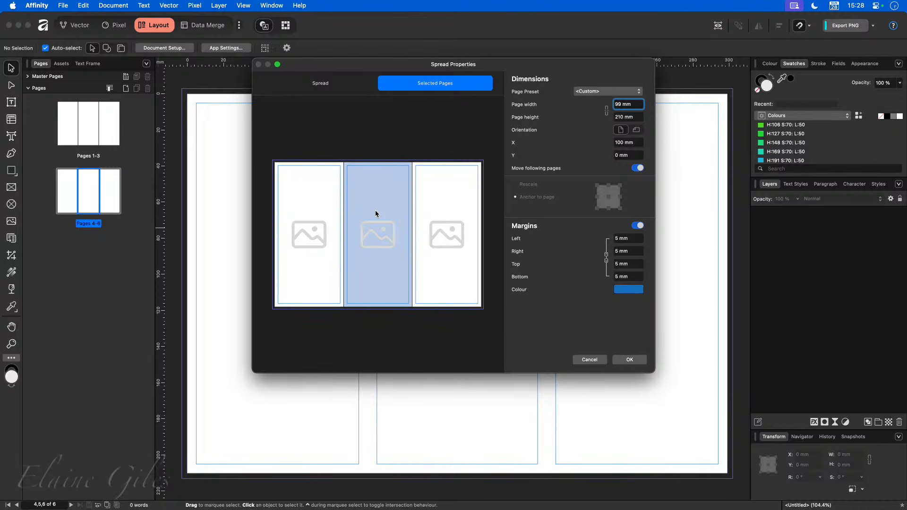
left_click(323, 210)
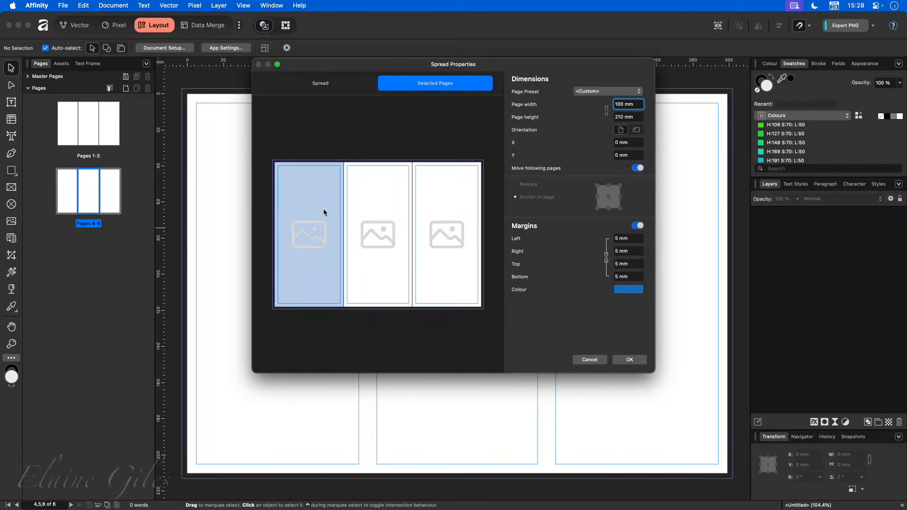
left_click(383, 211)
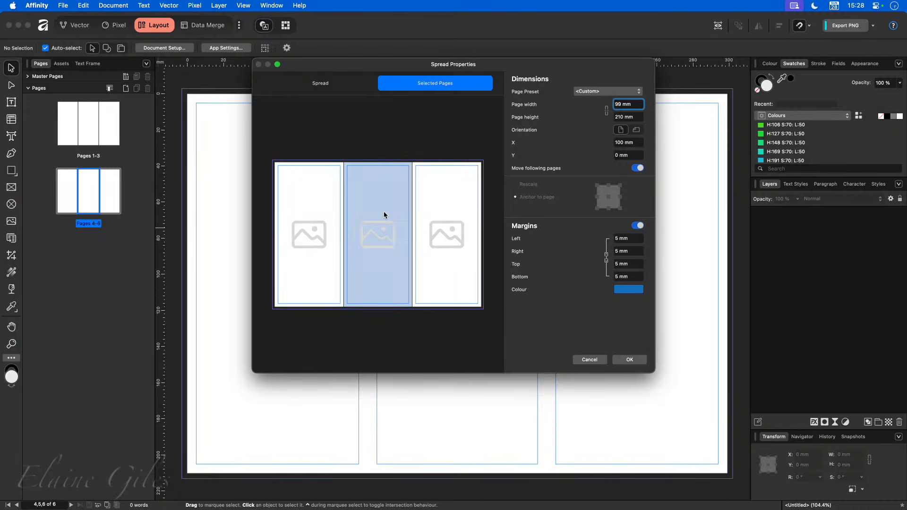
left_click(451, 210)
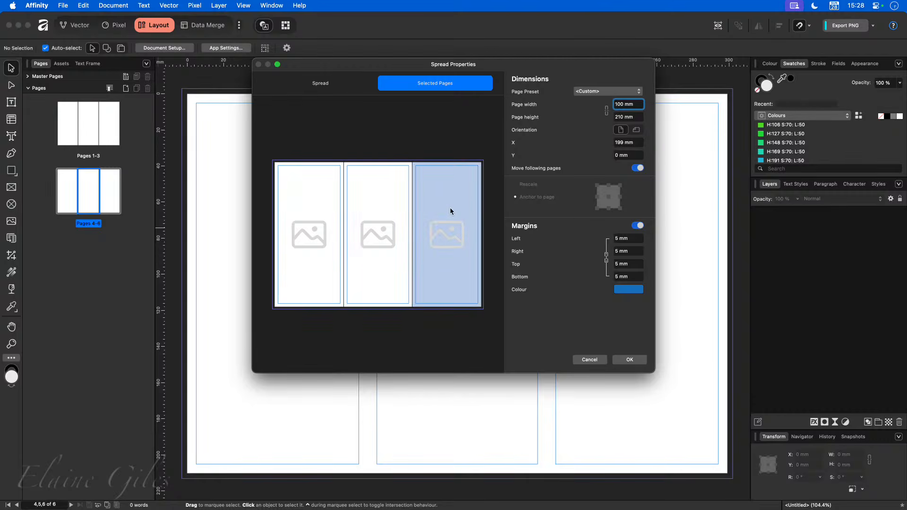
left_click(626, 105)
type("98")
left_click(615, 361)
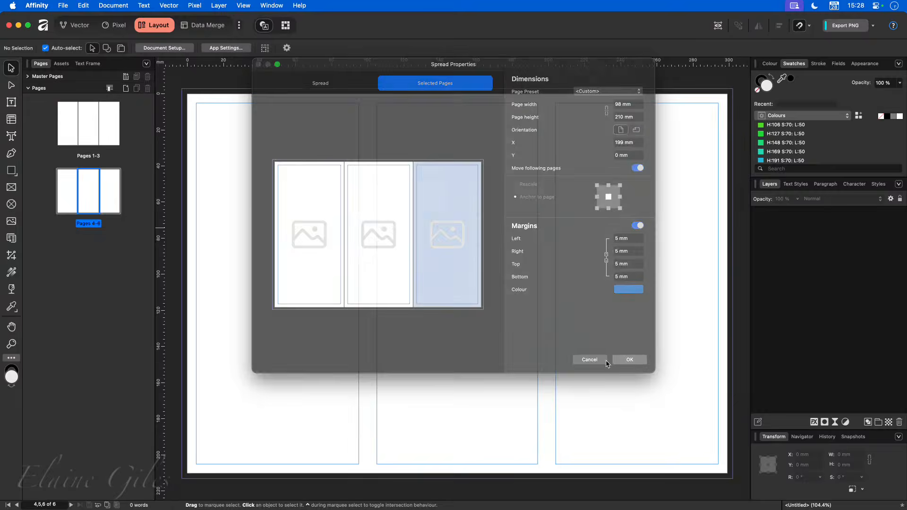
Step: Check the individual widths of the second spread's three pages in the spread properties, and close them without changes
right_click(88, 180)
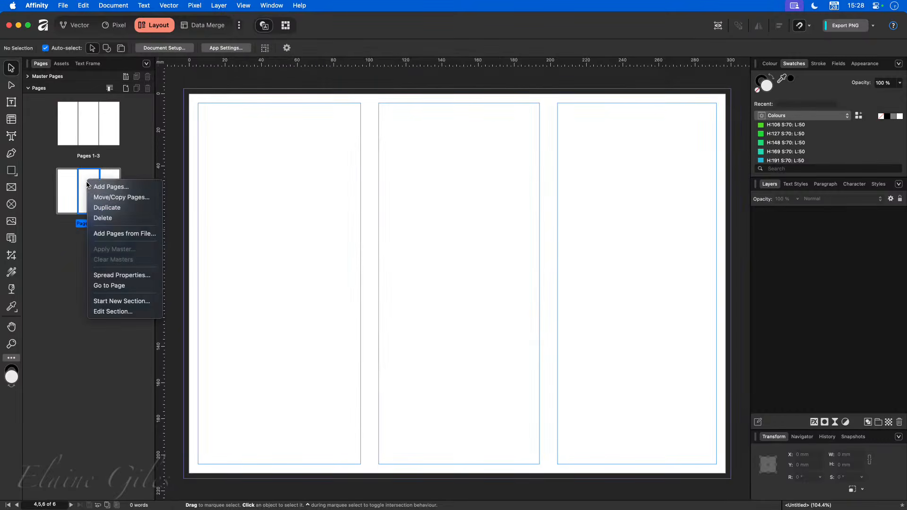
left_click(112, 274)
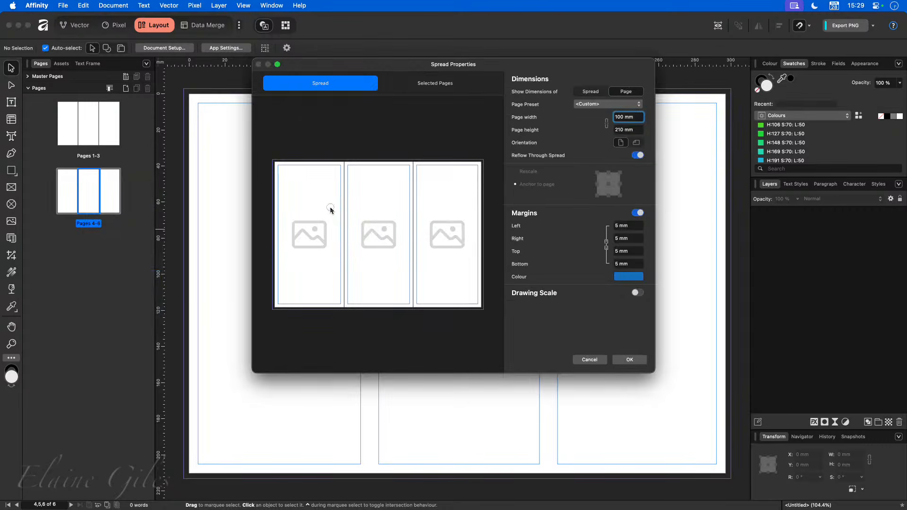
left_click(329, 206)
left_click(404, 212)
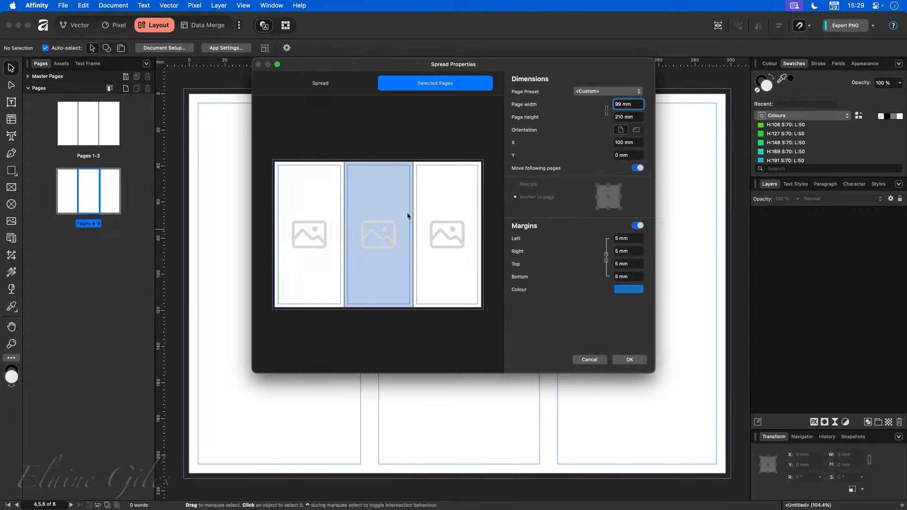
left_click(471, 220)
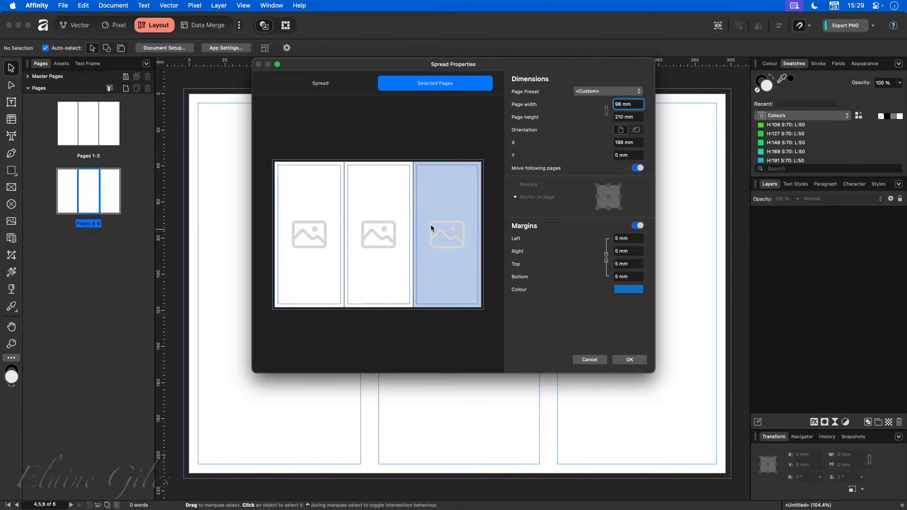
left_click(631, 359)
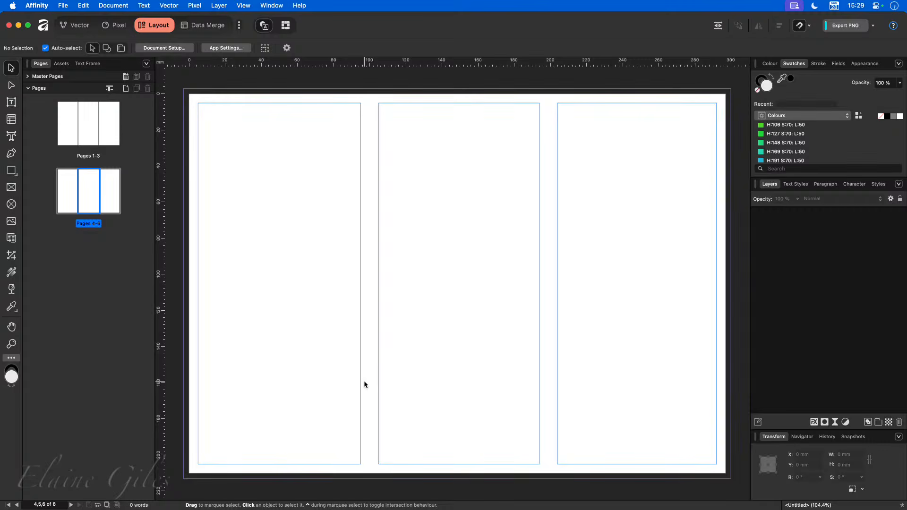
Step: Save the document as Menu OTN in the Trifold Brochure project folder
key("super+s")
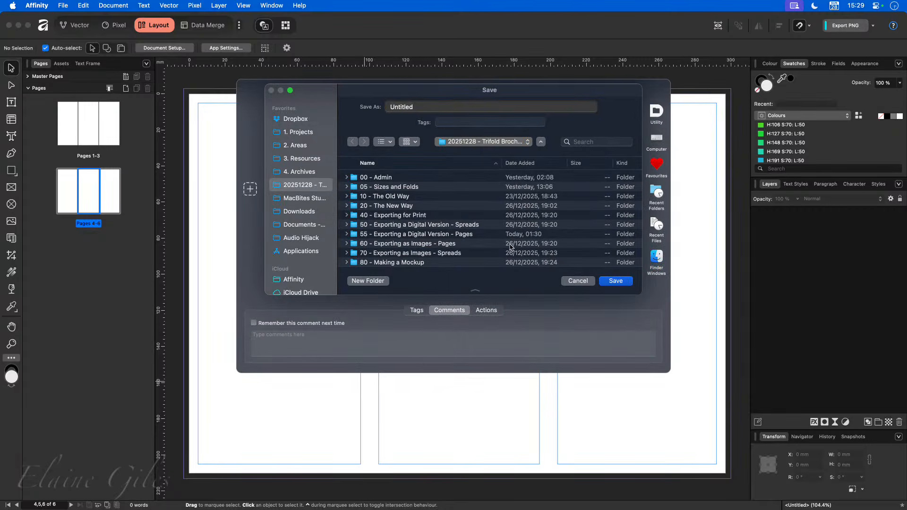
left_click(430, 111)
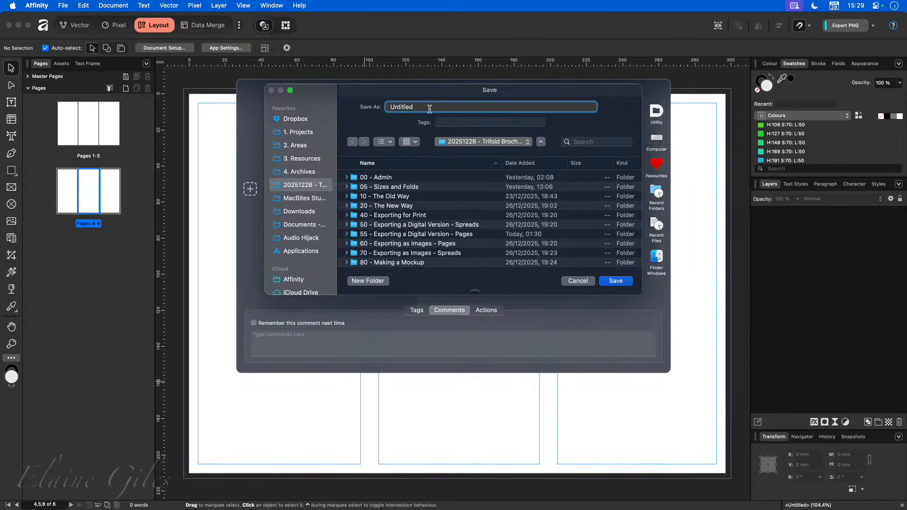
double_click(430, 109)
type("Menu OTN")
key("Return")
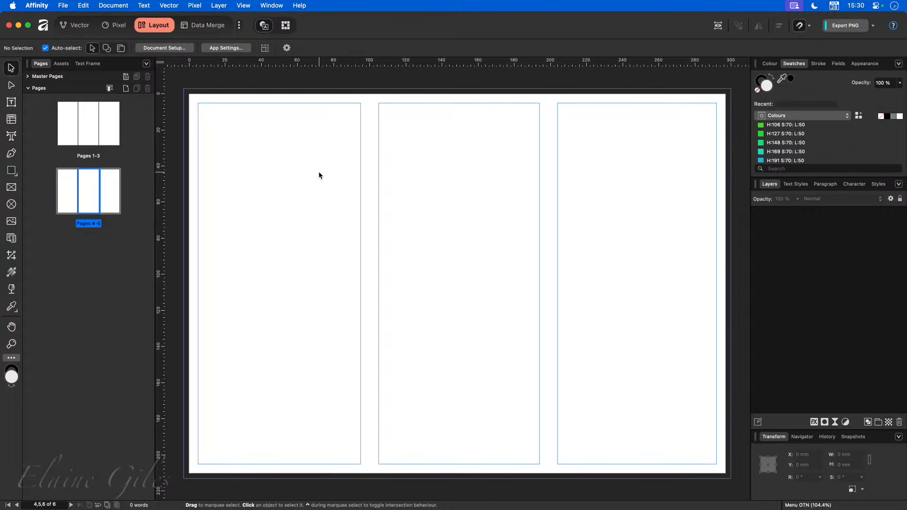
left_click(848, 117)
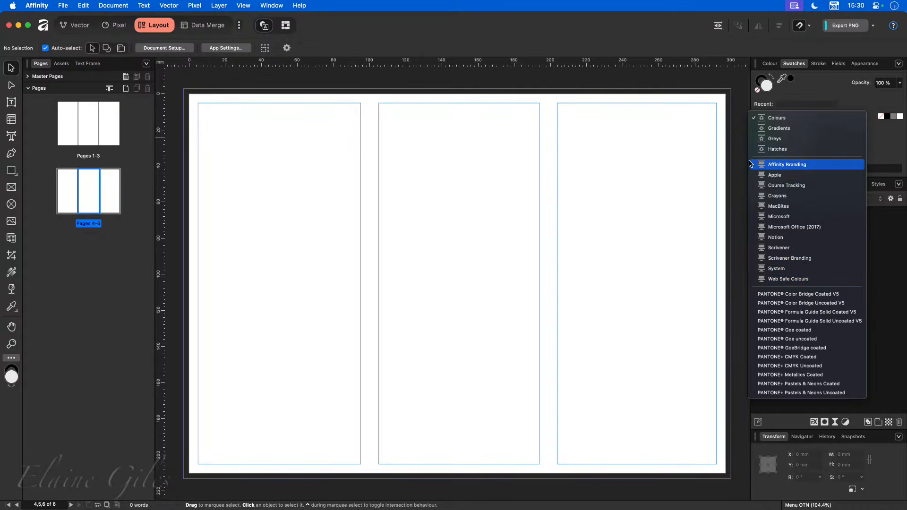
mouse_move(748, 158)
left_mouse_down()
mouse_move(818, 227)
mouse_move(875, 318)
left_mouse_up()
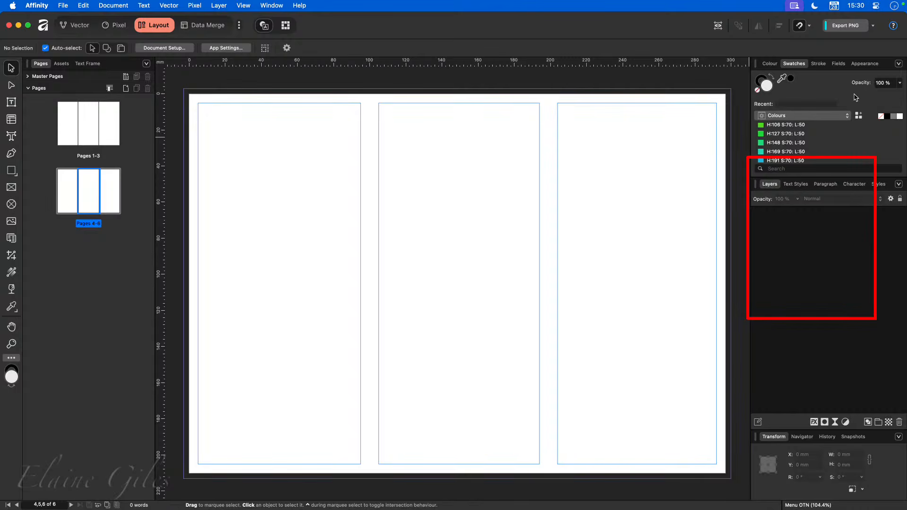
left_click(846, 116)
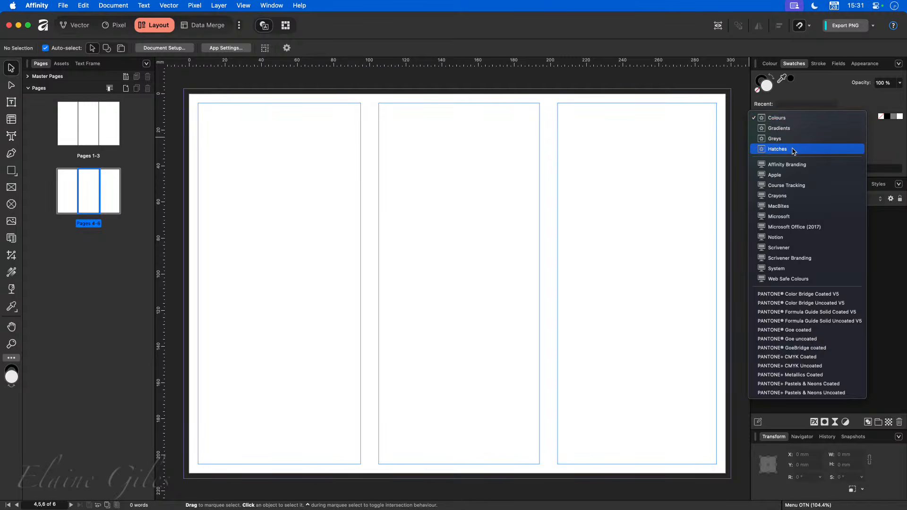
left_click(900, 66)
Step: Create a new global colour named Branding and set its hex value to 1D0E0C
left_click(899, 65)
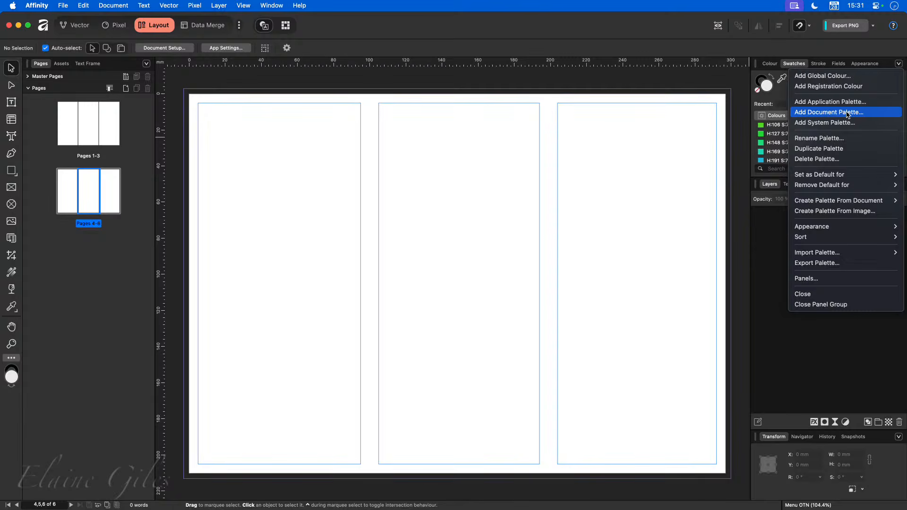
left_click(848, 76)
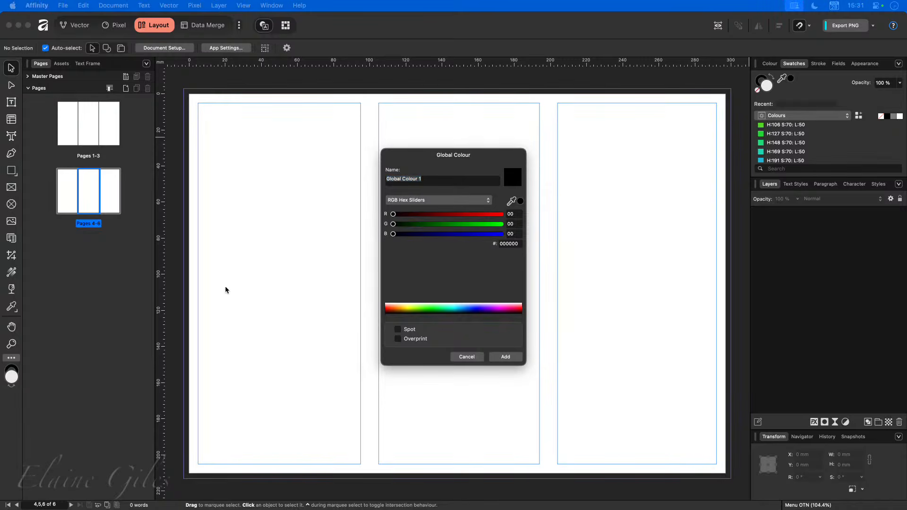
double_click(429, 178)
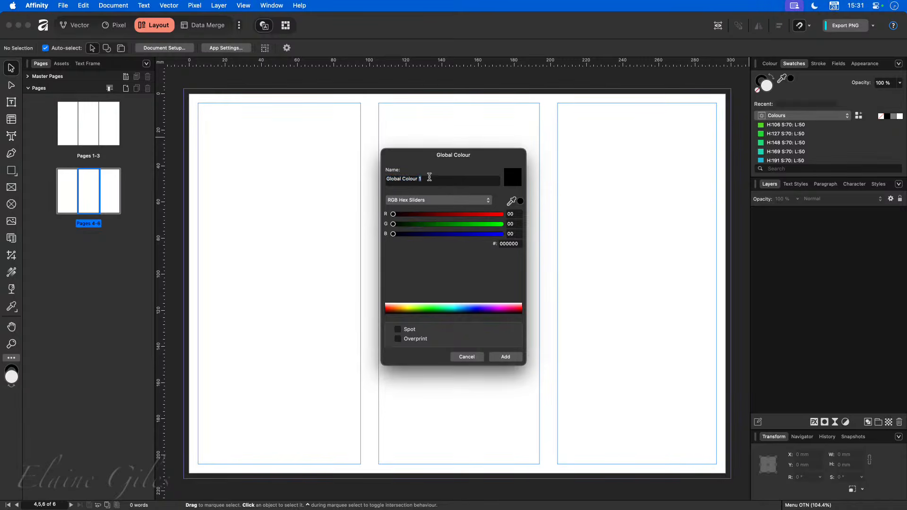
key("super+a")
key("BackSpace")
type("Branding")
left_click(510, 243)
type("1D0E0C")
key("Tab")
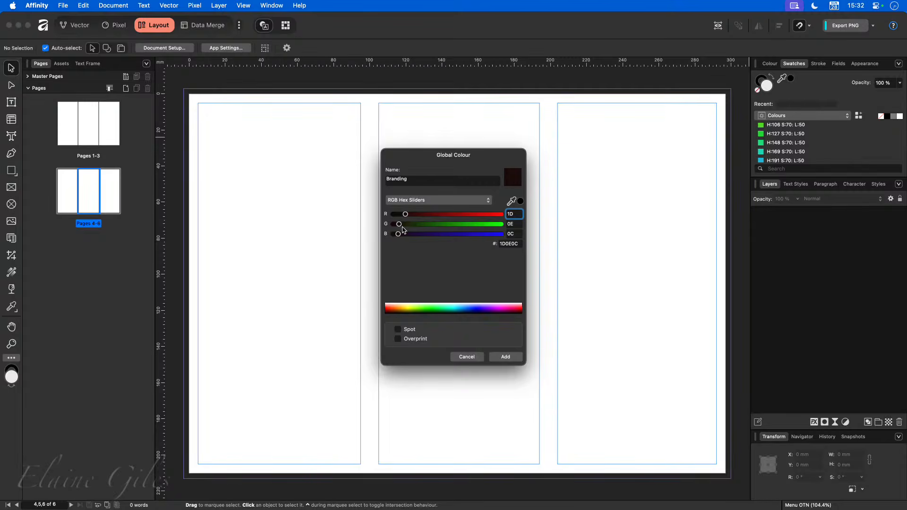
Step: Try a red value of AA for the Branding colour, and add it with its hex value reset to 1D0E0C
left_click_drag(405, 215, 465, 216)
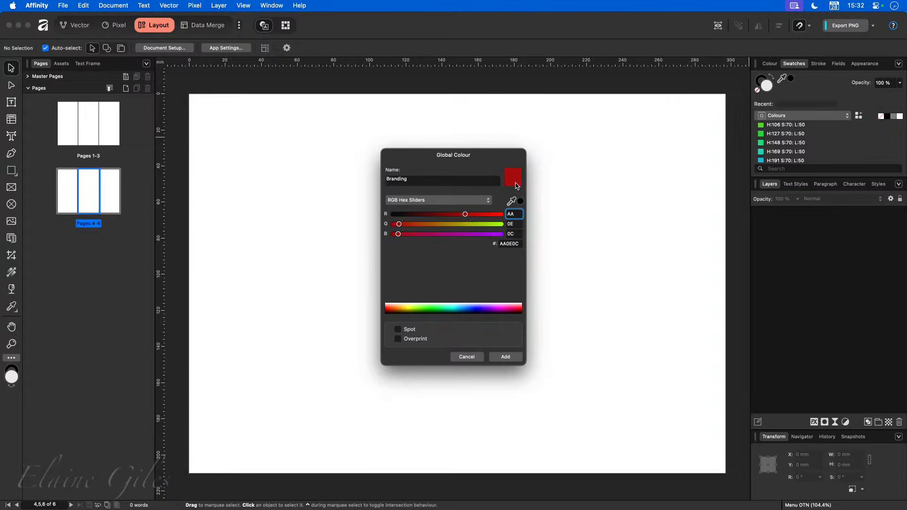
double_click(508, 244)
type("1D0E0C")
key("Tab")
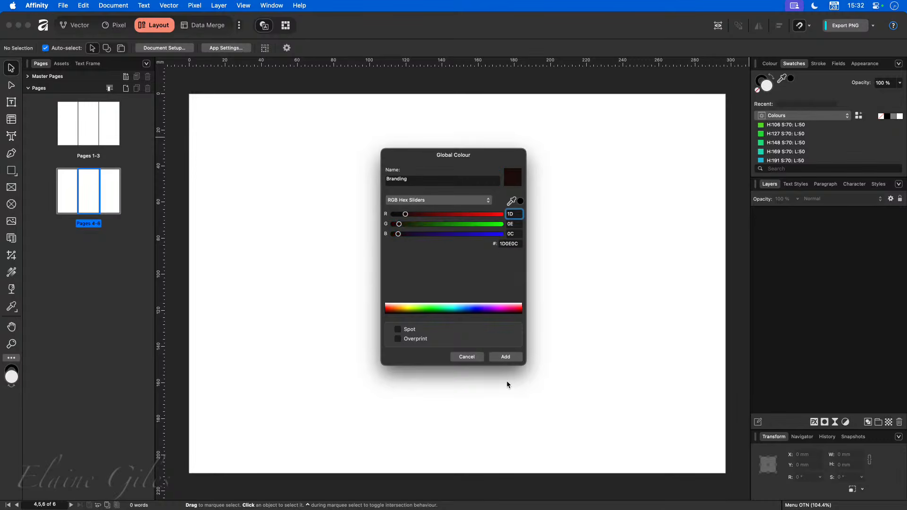
left_click(506, 358)
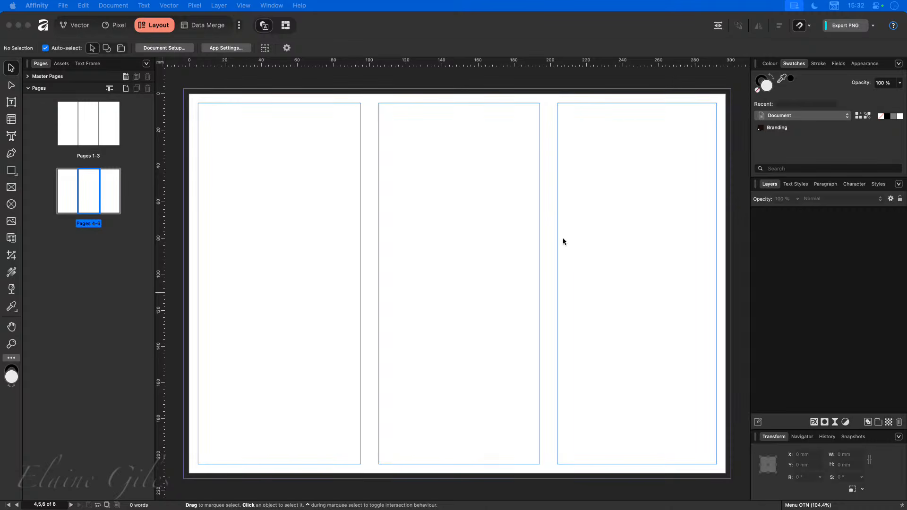
Step: Add a global colour named Text - Headings with hex value FF2600 to the document palette
left_click(899, 64)
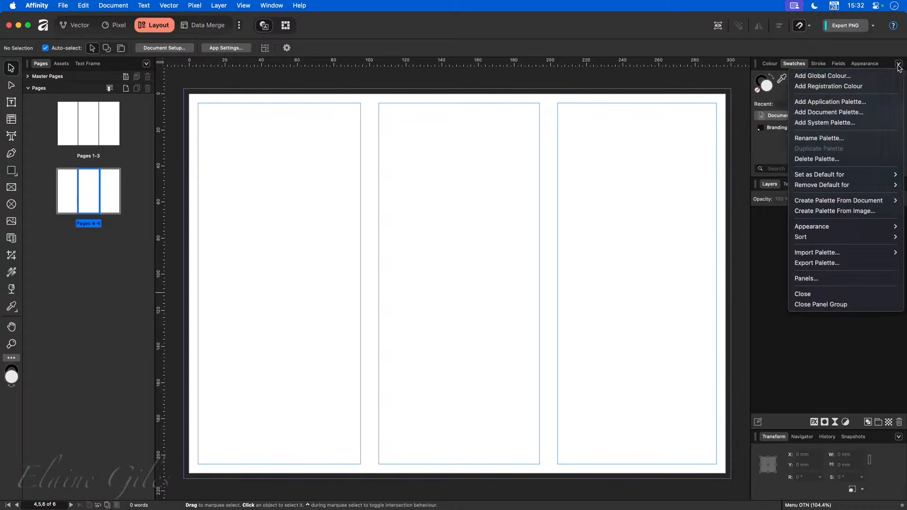
left_click(850, 76)
type("T")
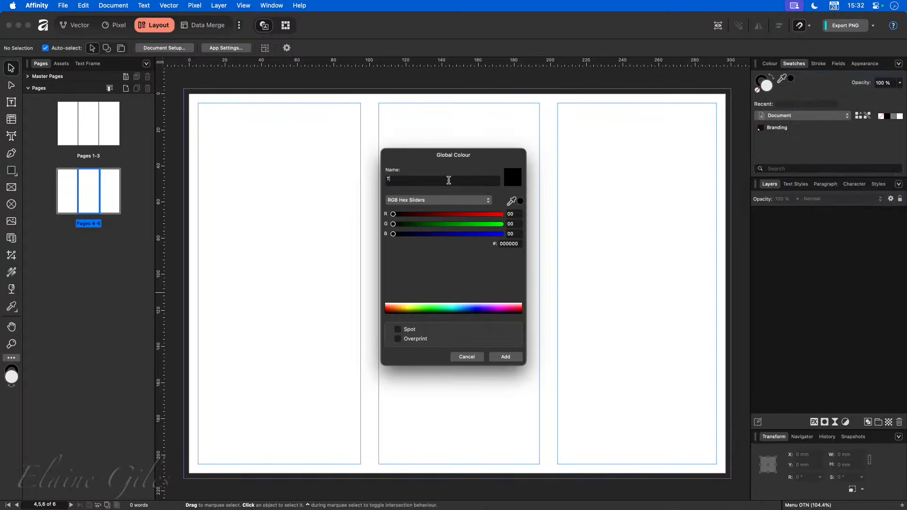
type("ext - Headings")
double_click(509, 243)
type("FF2600")
key("Tab")
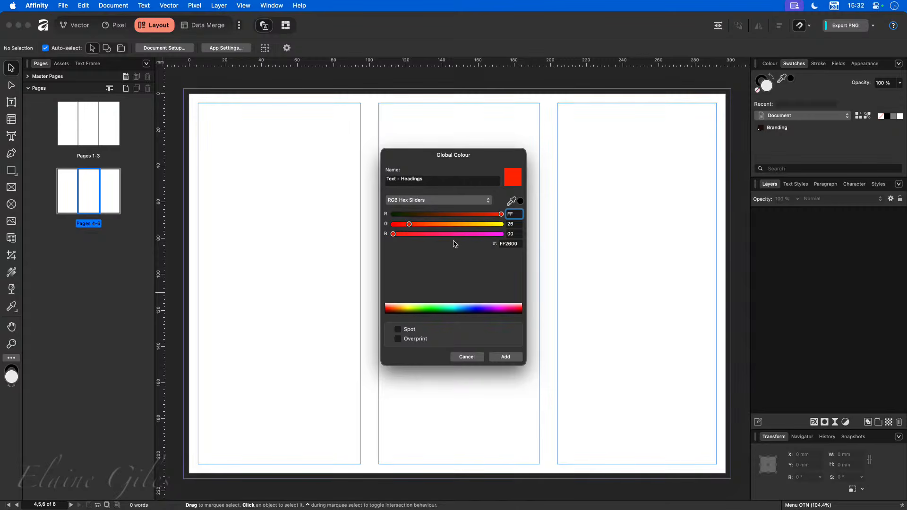
left_click(507, 358)
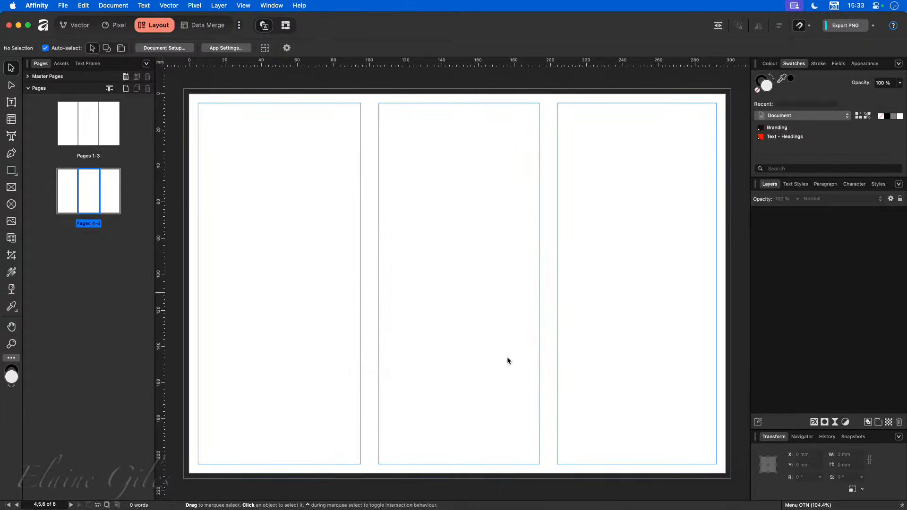
Step: Create a new global colour named Text - Primary and set its hex value to FFFFFF
left_click(898, 64)
left_click(831, 76)
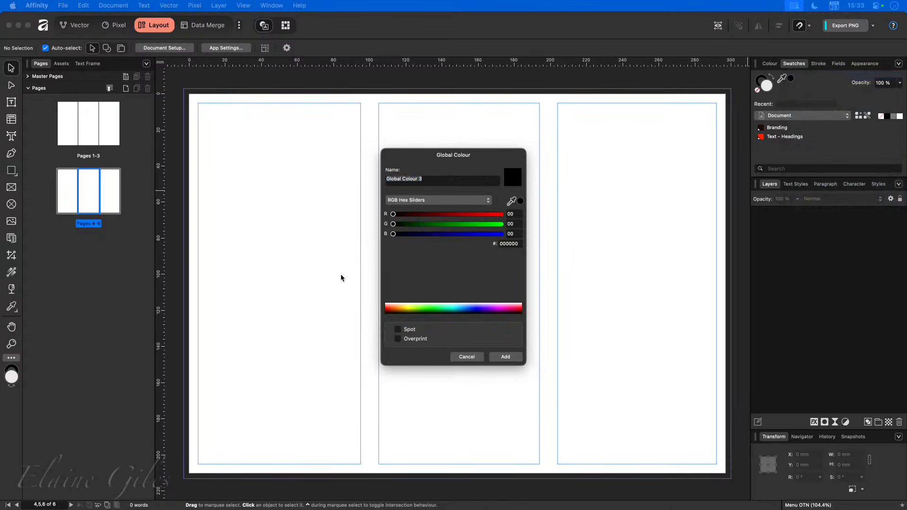
left_click(440, 182)
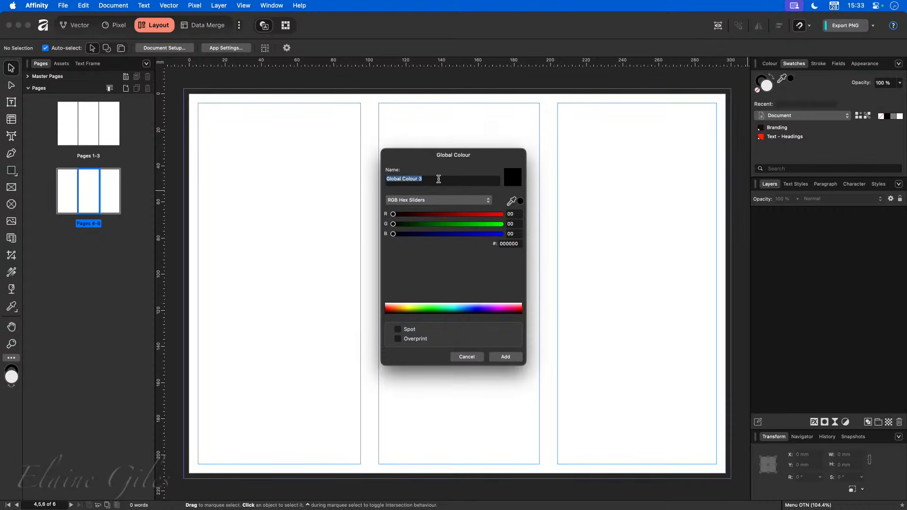
type("Text - Primary")
left_click(507, 244)
type("FFFFFF")
key("Tab")
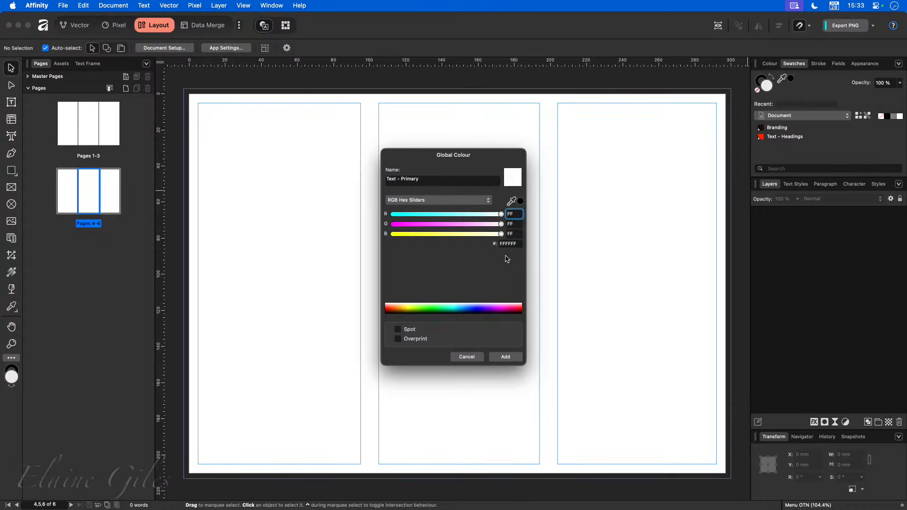
Step: Try a blue value of BC for the Text - Primary colour, and add it with its hex value back at FFFFFF
left_click_drag(501, 234, 472, 236)
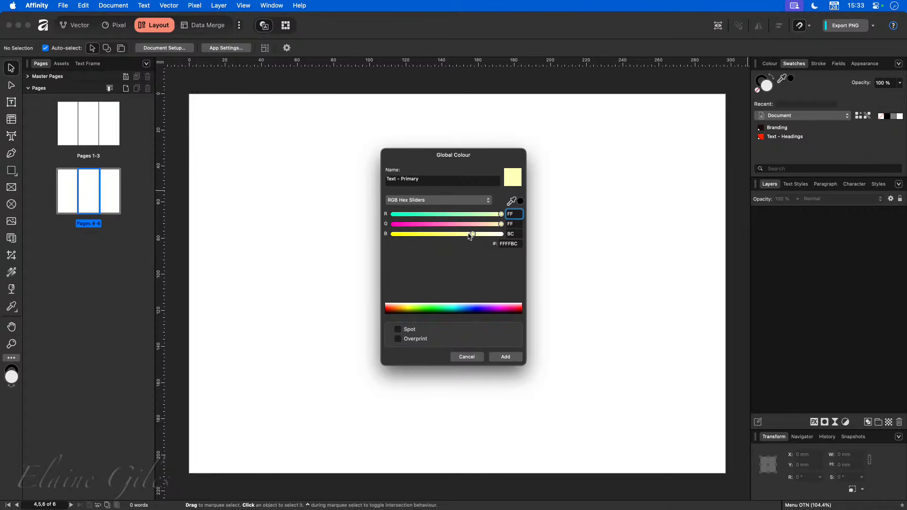
left_click_drag(473, 235, 502, 235)
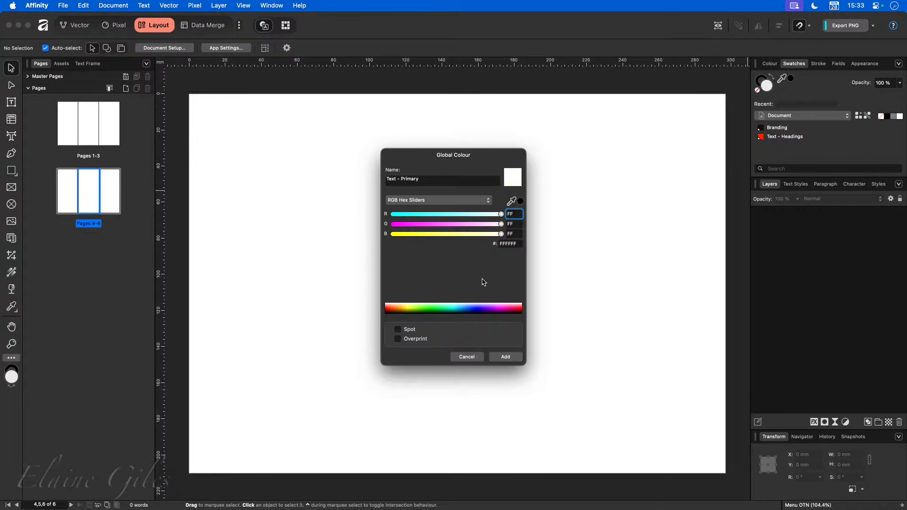
left_click(506, 357)
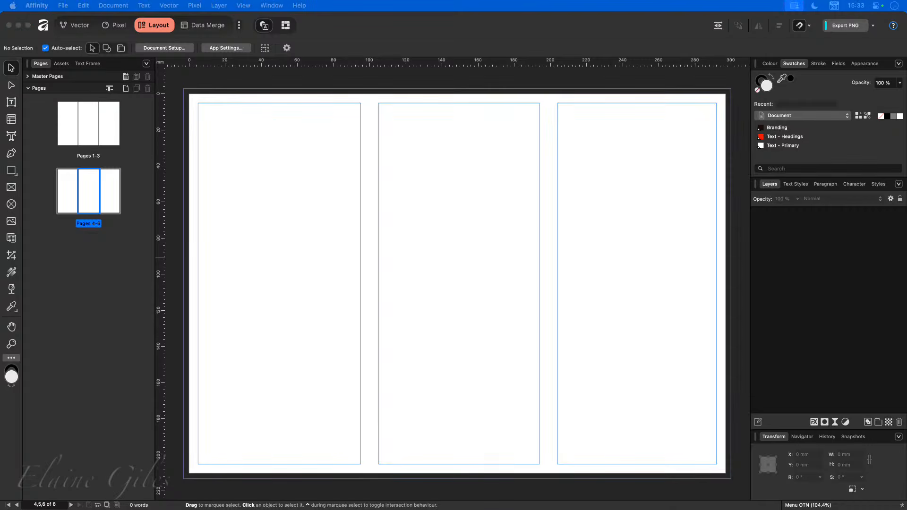
Step: Add a global colour named Text - Background with hex value 1E1C1A to the document palette
left_click(898, 64)
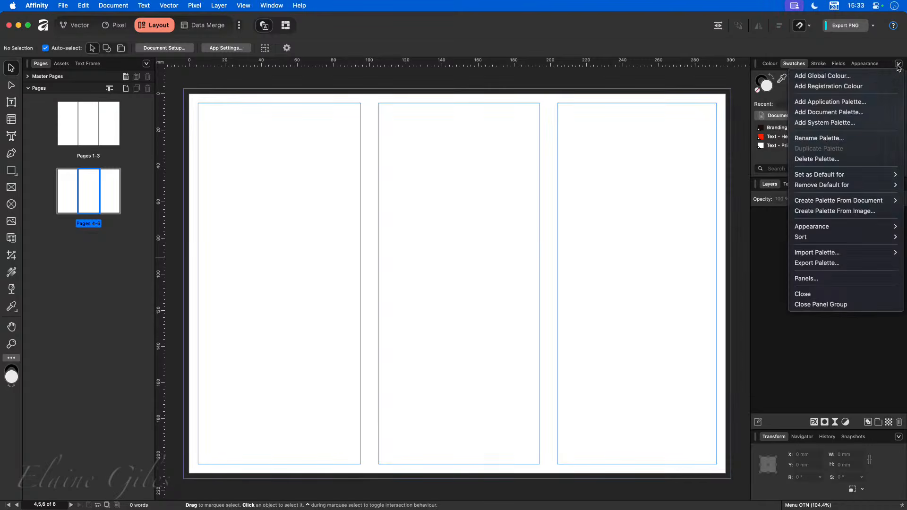
left_click(822, 76)
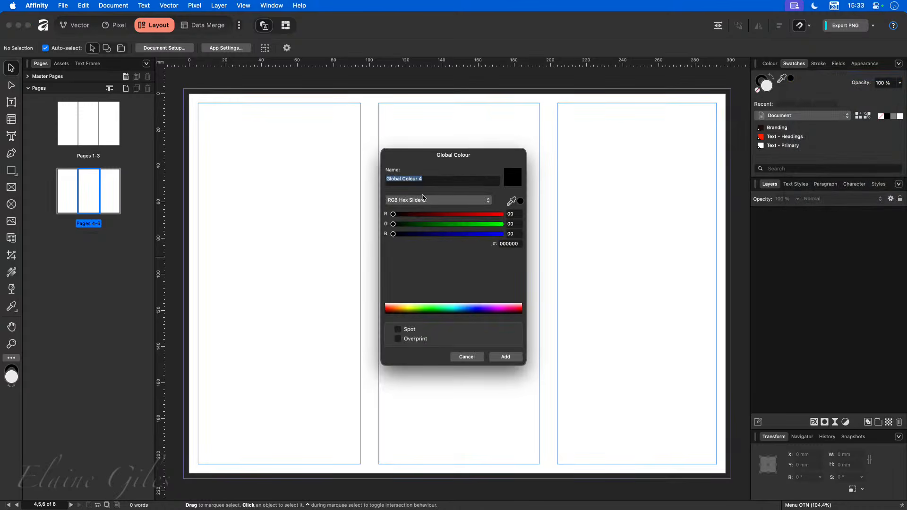
type("Text - Backgroun")
left_click(507, 244)
type("1E1C1A")
key("Tab")
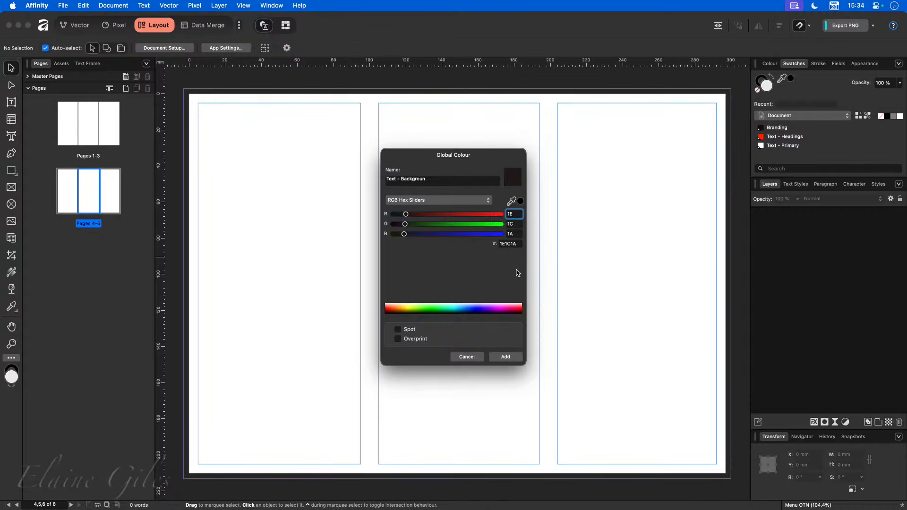
left_click(437, 178)
type("d")
left_click(506, 356)
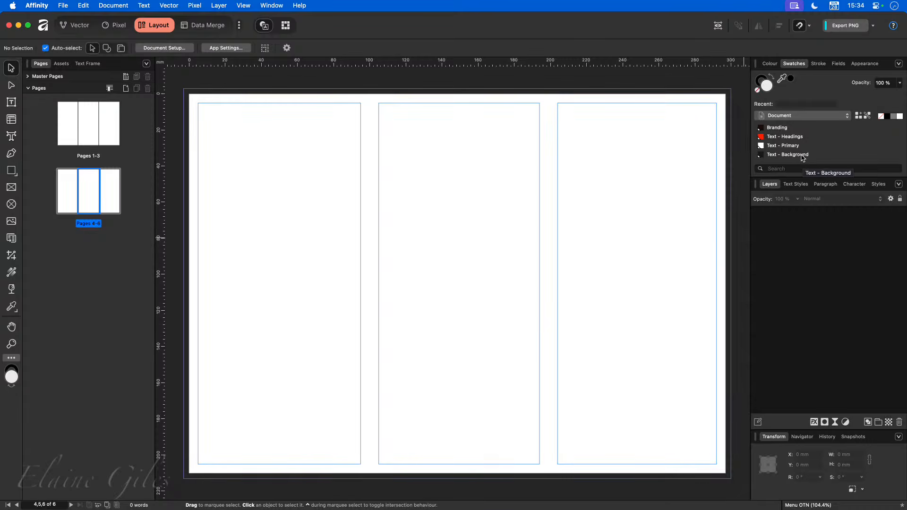
Step: Select the Text - Background swatch and look through the colour palettes available in the menu document
mouse_move(803, 158)
left_mouse_down()
mouse_move(796, 127)
mouse_move(795, 156)
left_mouse_up()
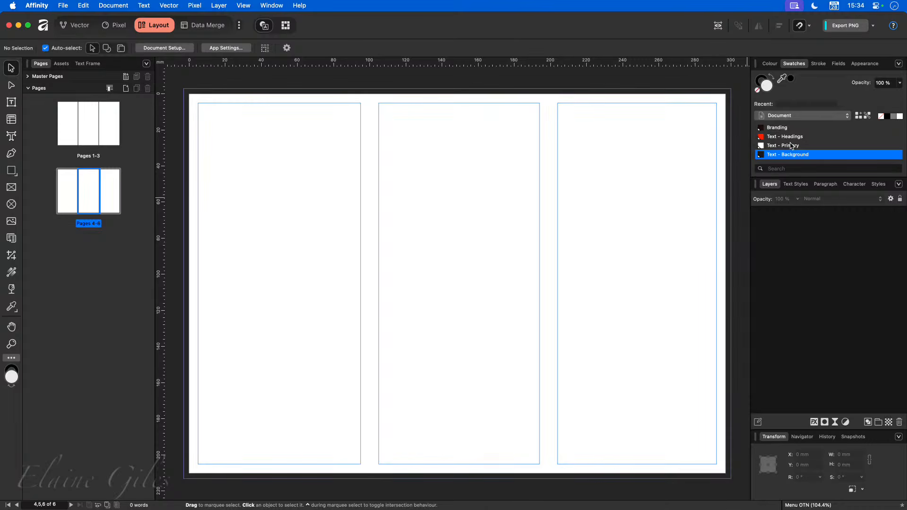
left_click(848, 119)
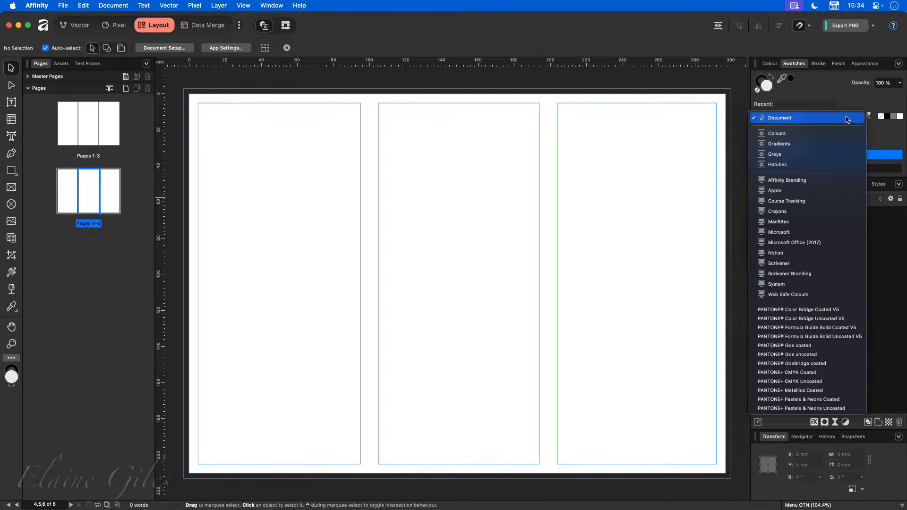
left_click(663, 25)
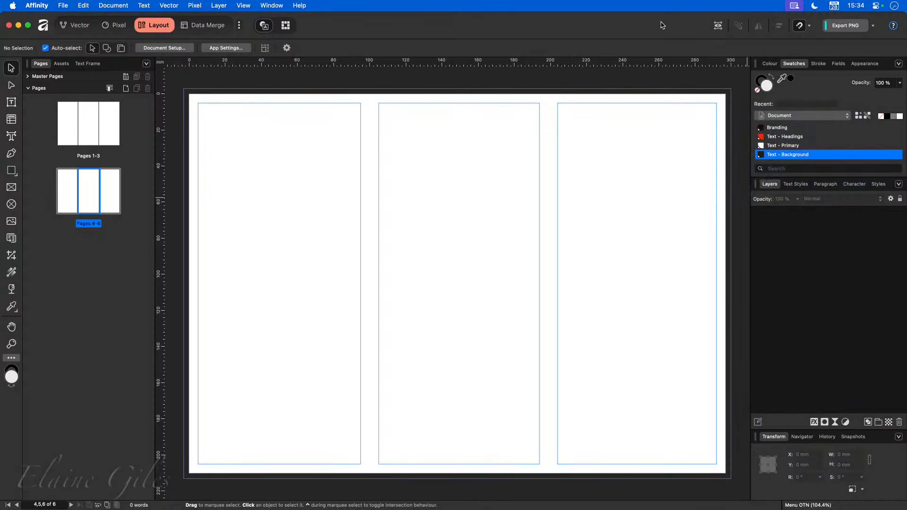
Step: Check which colour palettes a new blank A4 landscape document offers, and close it to return to the menu document
key("super+n")
double_click(329, 159)
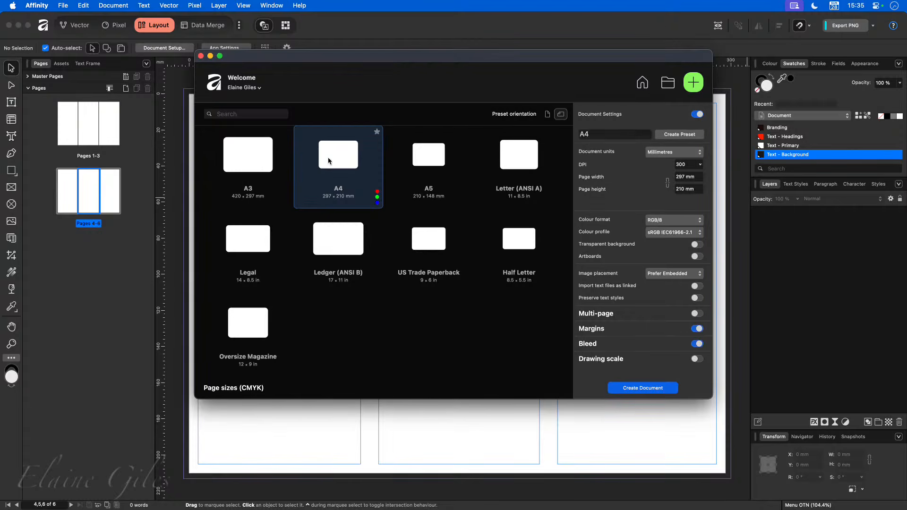
left_click(844, 116)
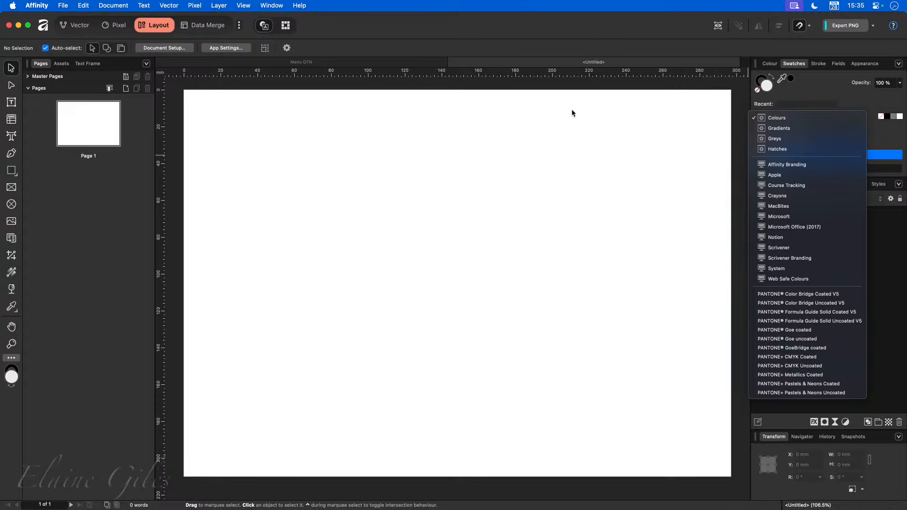
left_click(454, 66)
left_click(449, 61)
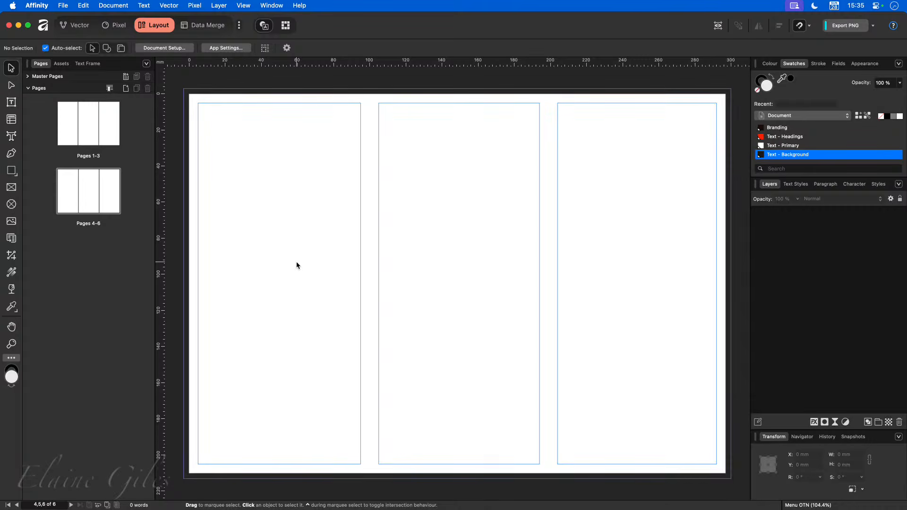
Step: Show the document's text styles in a narrower panel column and expand the Base style group
left_click(796, 184)
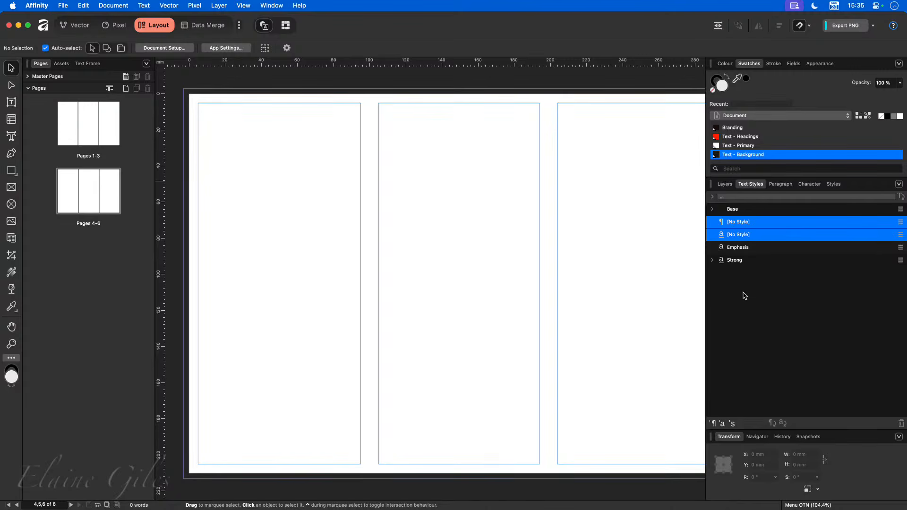
left_click_drag(703, 300, 738, 300)
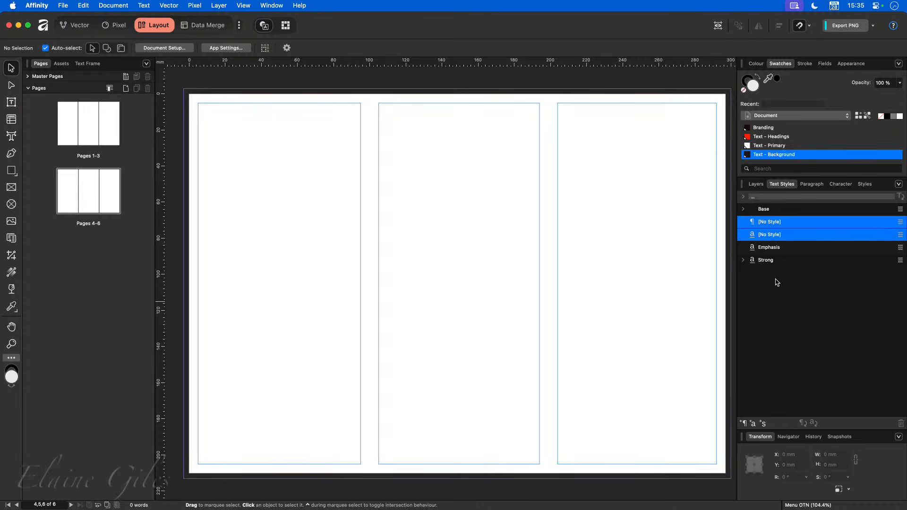
left_click(744, 210)
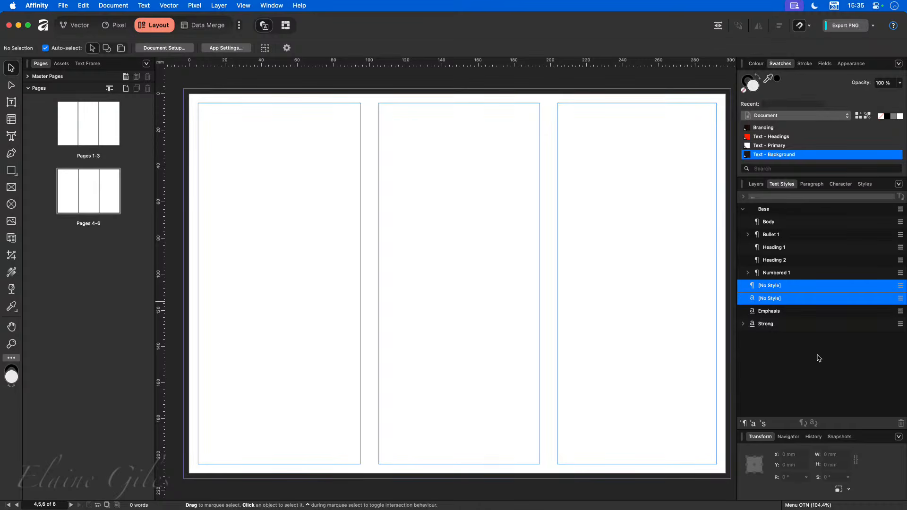
Step: Review the display options for text styles and the style nested under Bullet 1
left_click(898, 184)
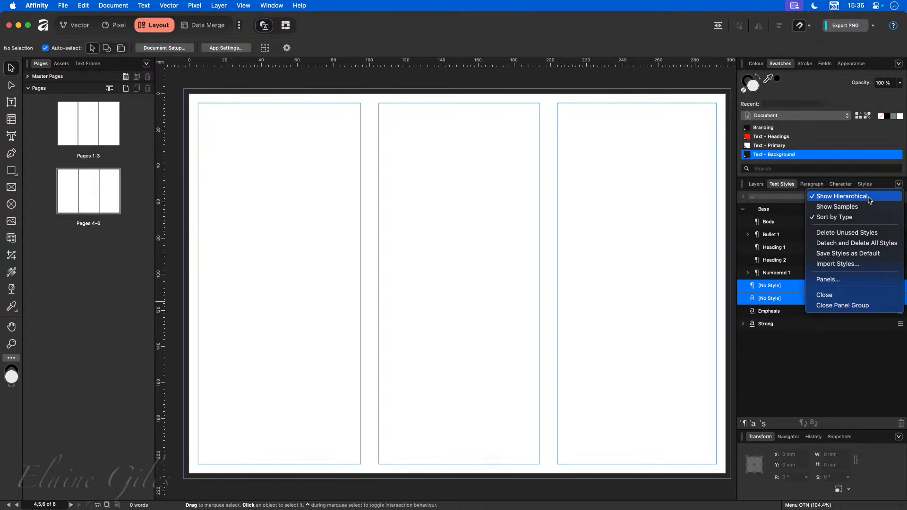
left_click(810, 347)
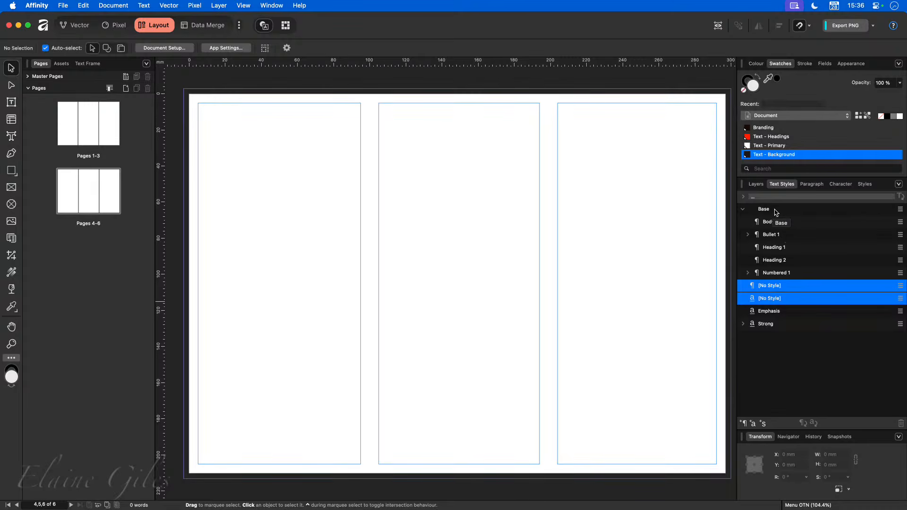
left_click(747, 234)
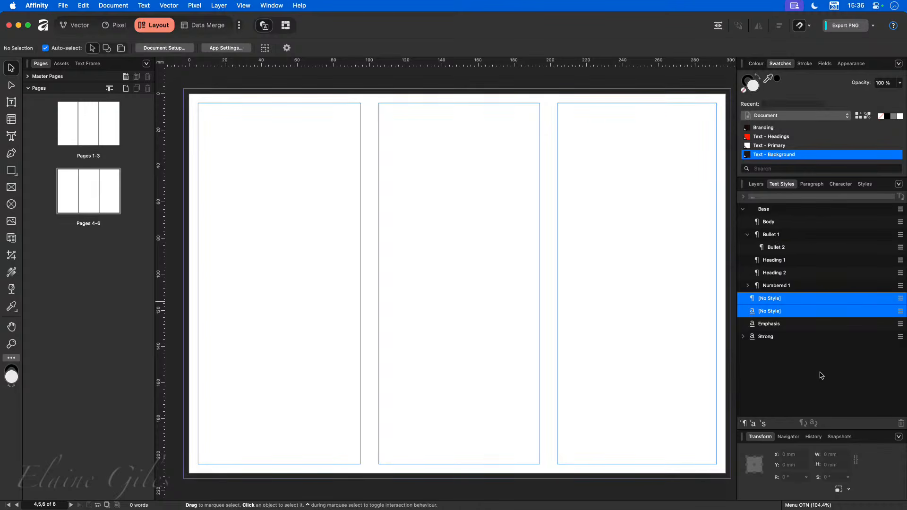
left_click(747, 234)
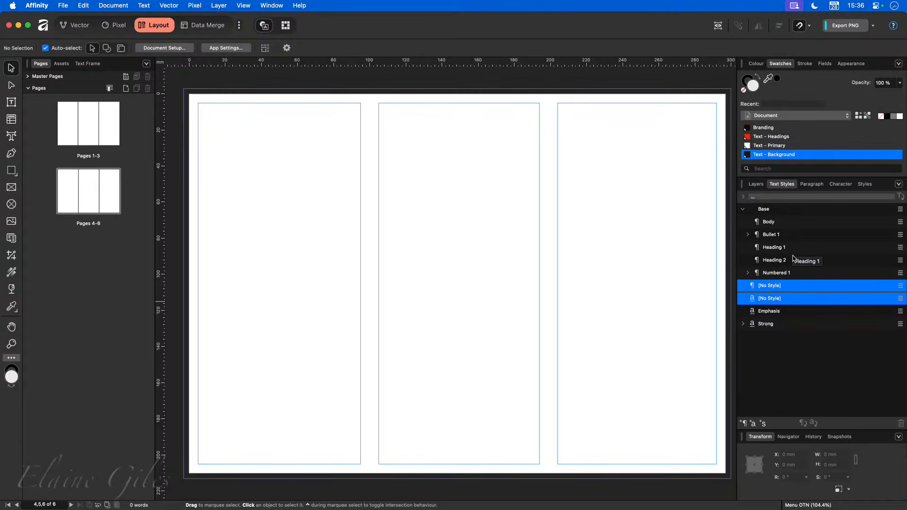
Step: Edit the Base text style and set its font family to Poppins
right_click(766, 212)
left_click(628, 289)
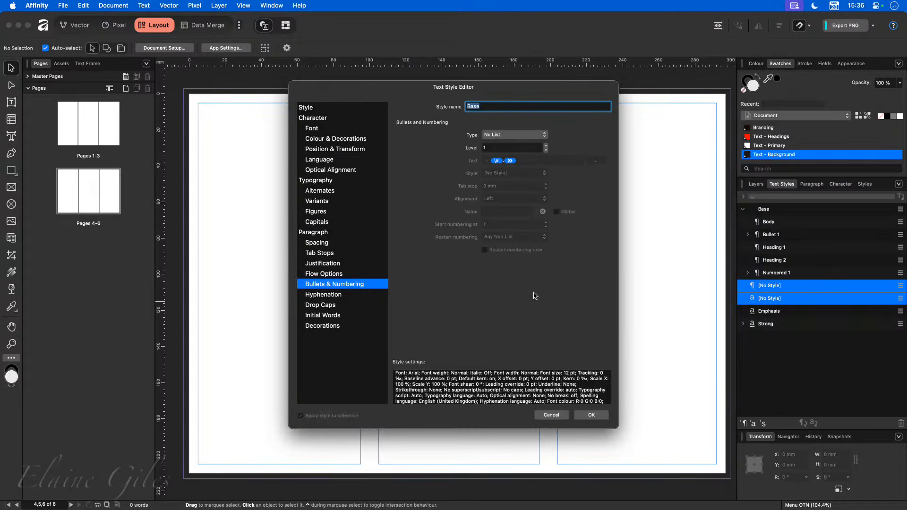
left_click(329, 111)
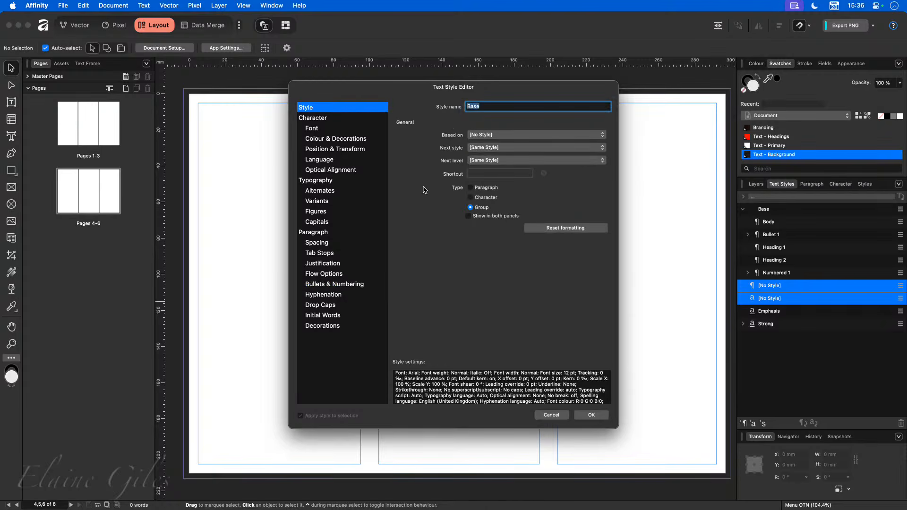
left_click(336, 117)
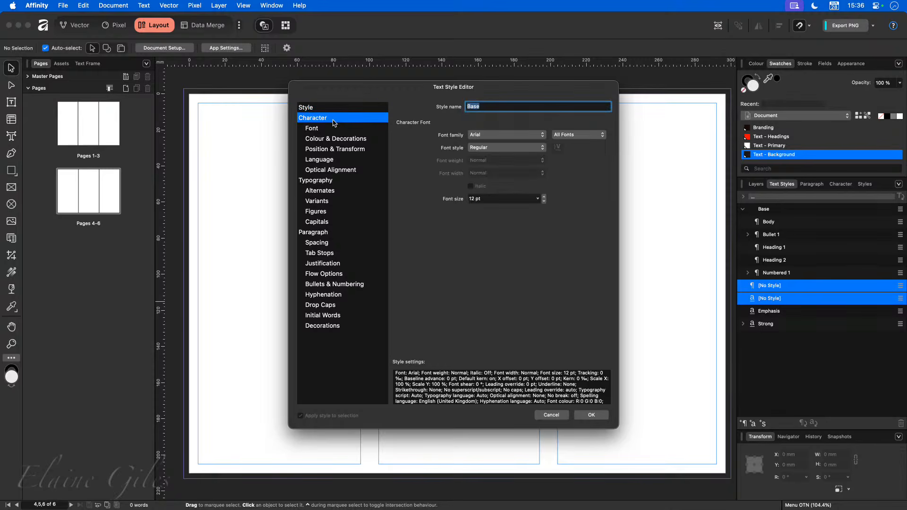
left_click(491, 137)
left_click(492, 126)
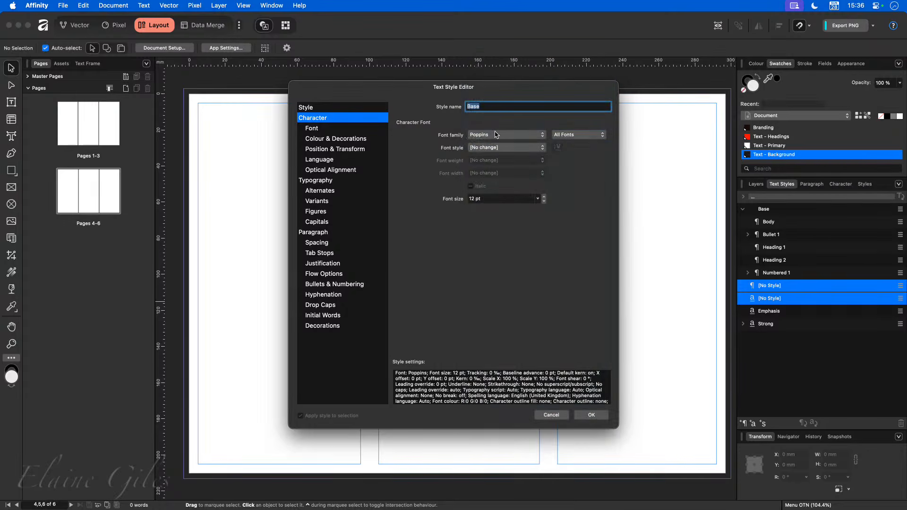
left_click(590, 418)
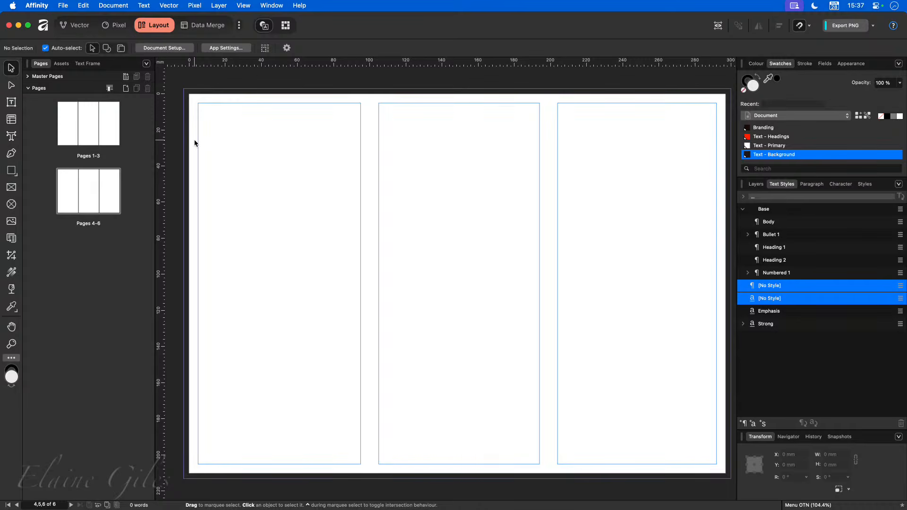
Step: Draw a text frame 90 mm wide and about 105 mm high from the upper margin of the first panel on pages 4-6
left_click(11, 102)
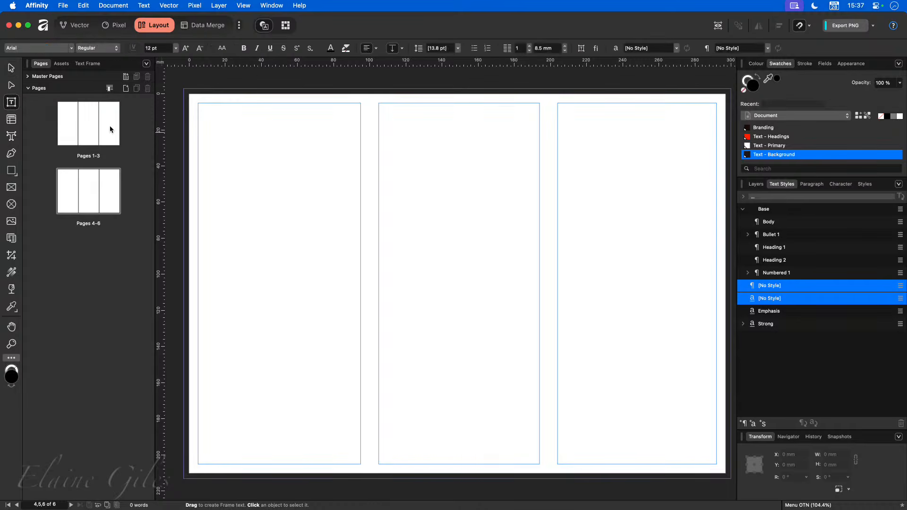
left_click_drag(198, 103, 361, 245)
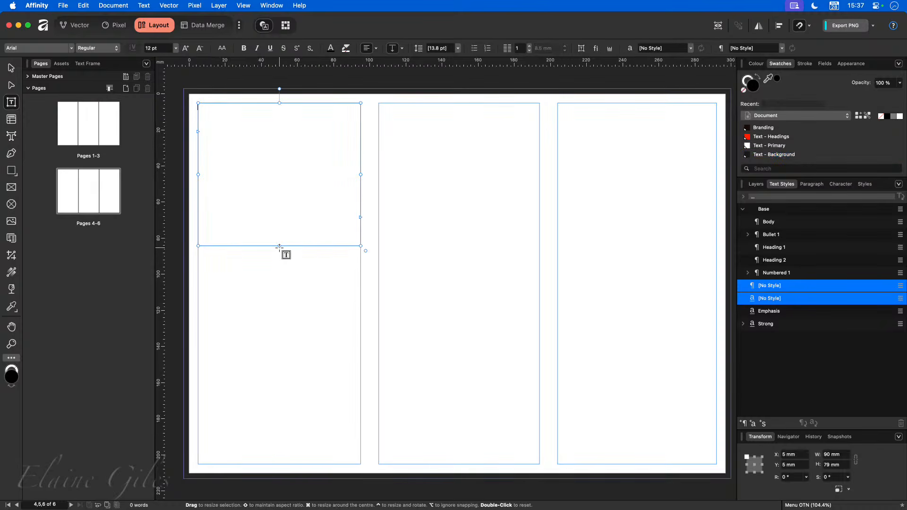
left_click_drag(280, 245, 281, 292)
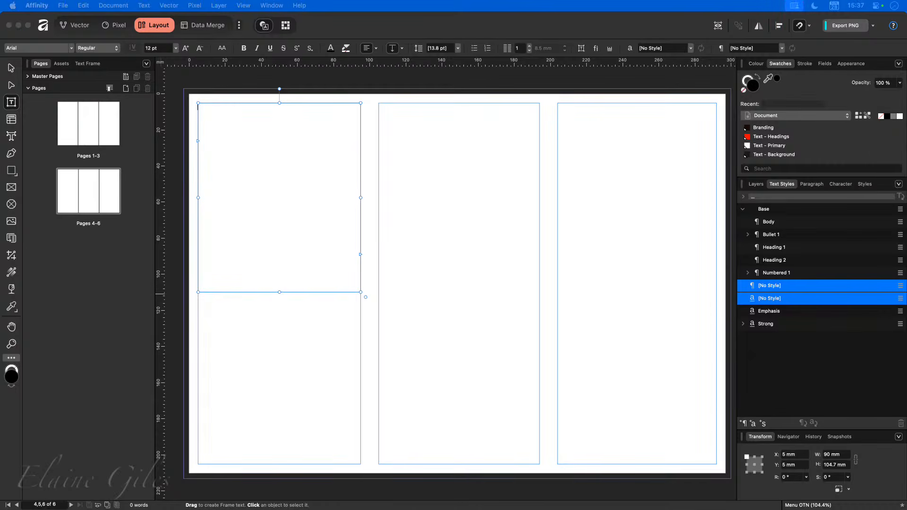
Step: Paste the lines Heading 1, Heading 2, Menu Item and Menu Item - Banquet into the frame, and check their assigned text style
left_click(261, 211)
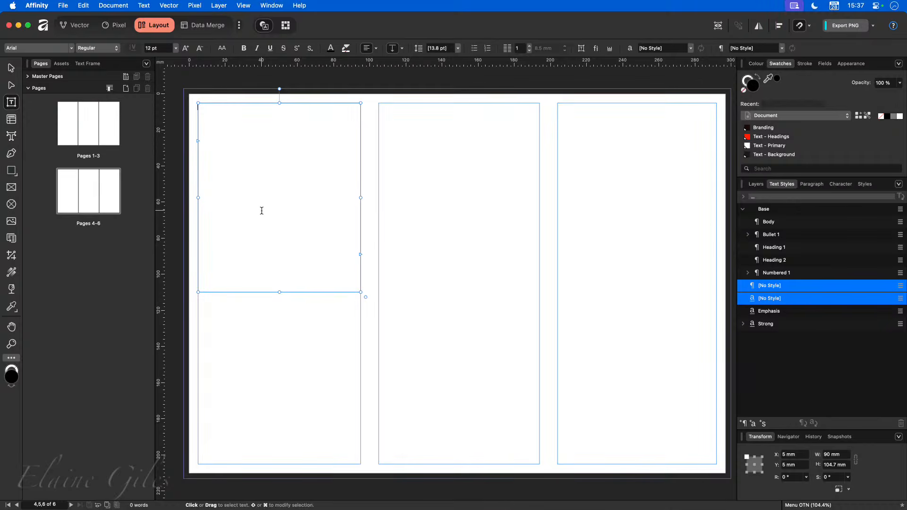
key("super+v")
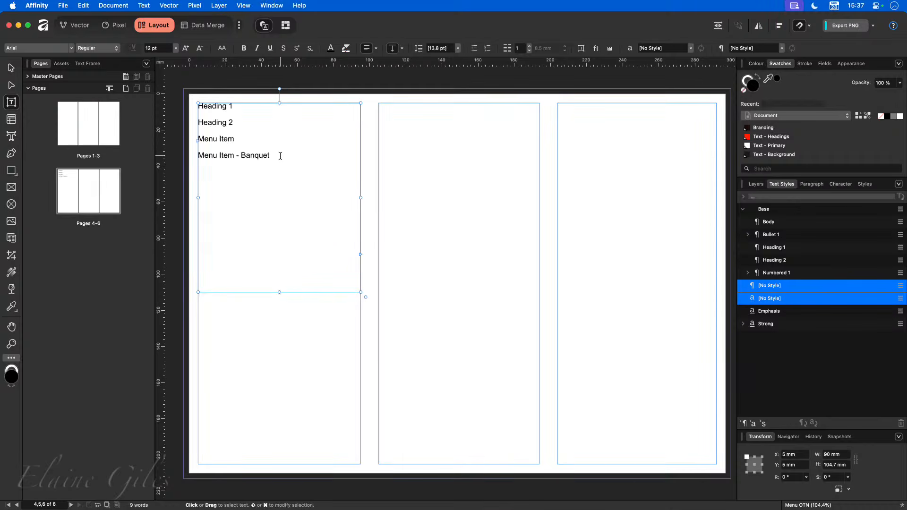
left_click_drag(282, 157, 197, 105)
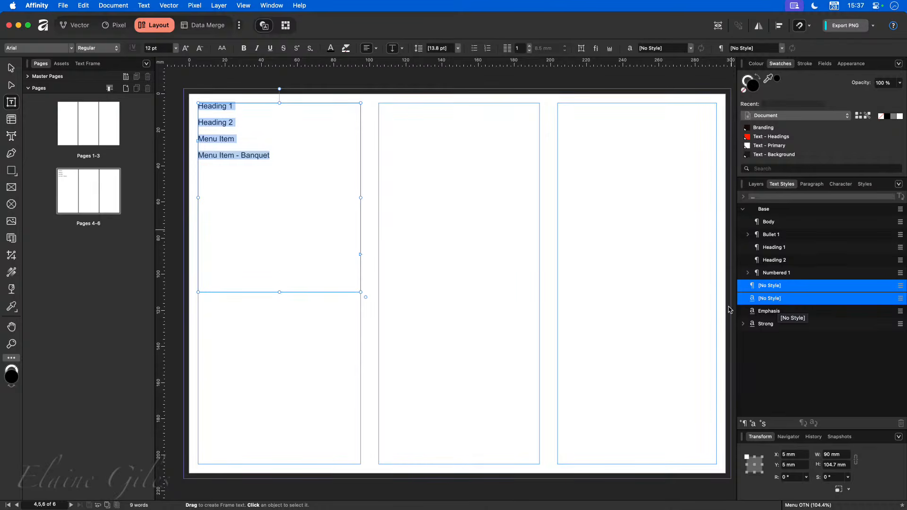
left_click(244, 105)
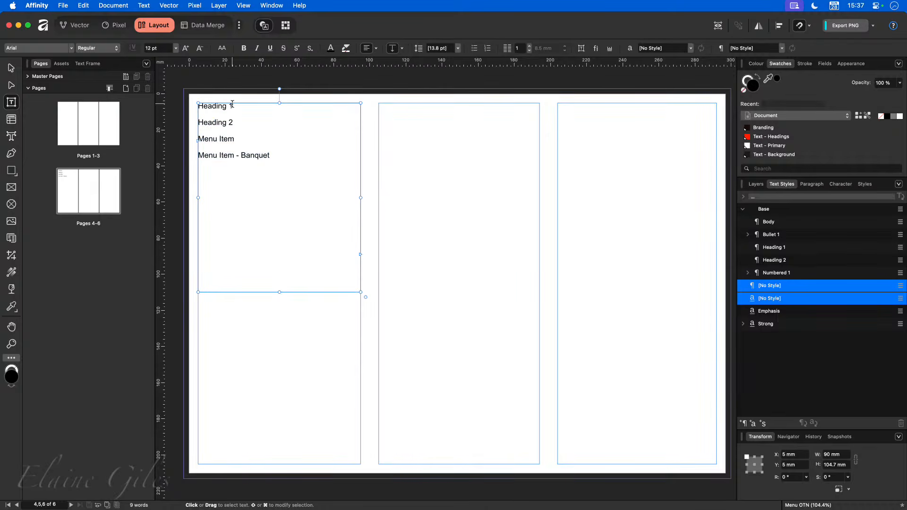
Step: Apply the Heading 1 and Heading 2 paragraph styles to the matching lines in the text frame
left_click(778, 249)
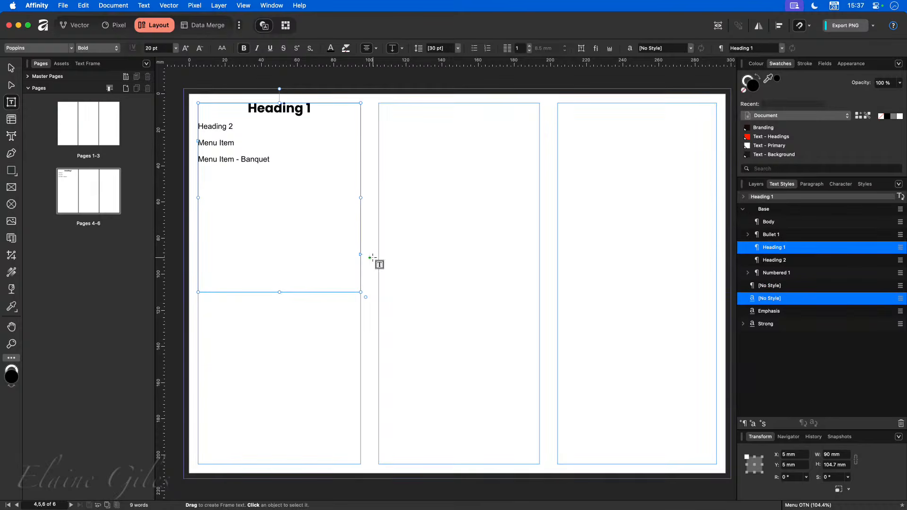
left_click(216, 123)
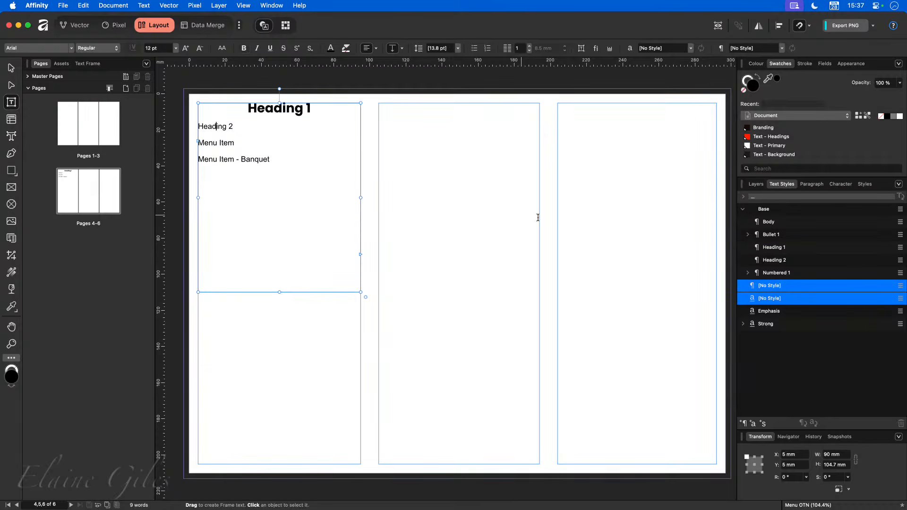
left_click(779, 260)
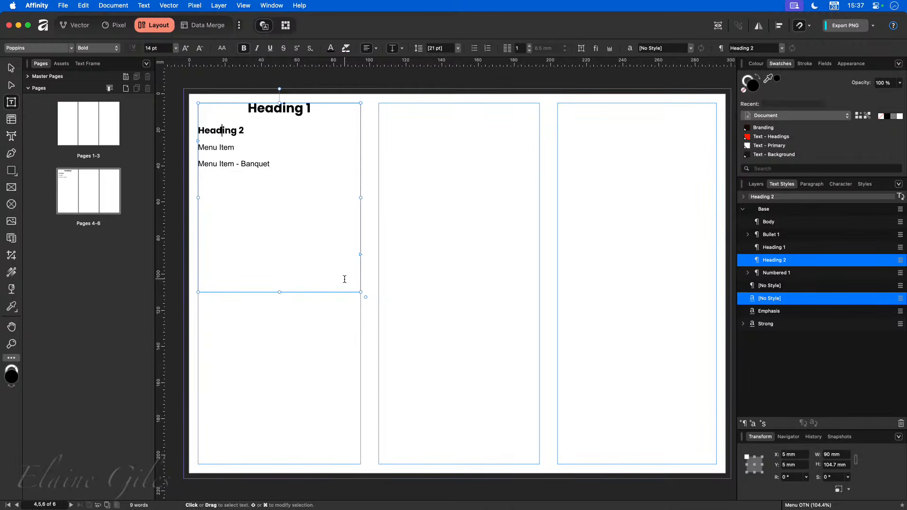
left_click(227, 148)
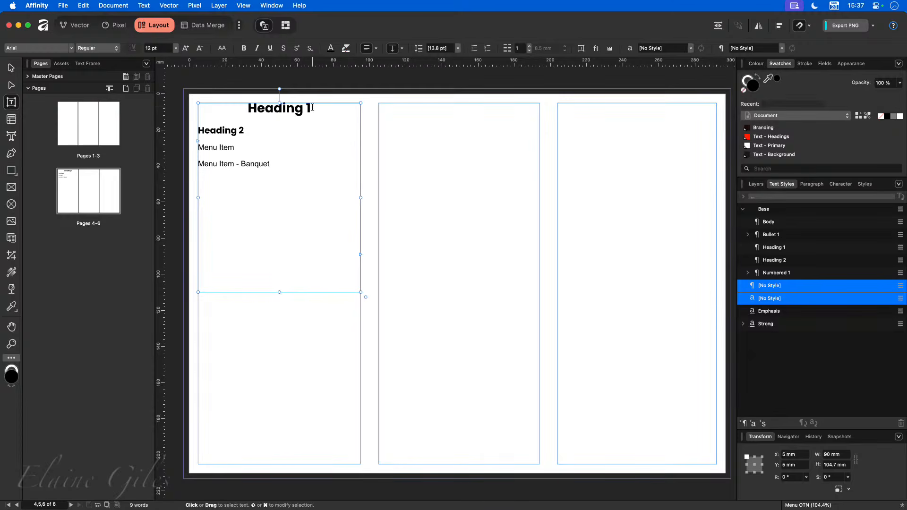
Step: Edit the Heading 1 text style, setting its font family to Impact and its font size to 16 pt
double_click(290, 108)
left_click(294, 109)
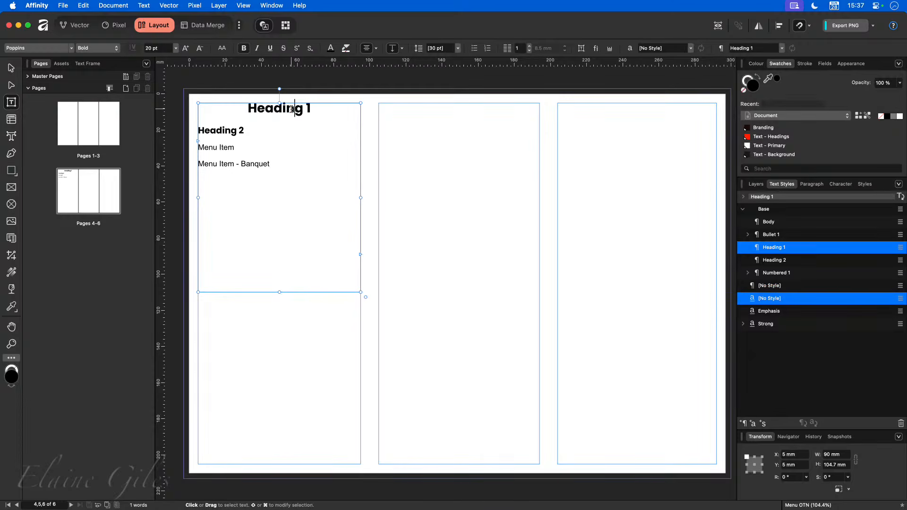
right_click(775, 246)
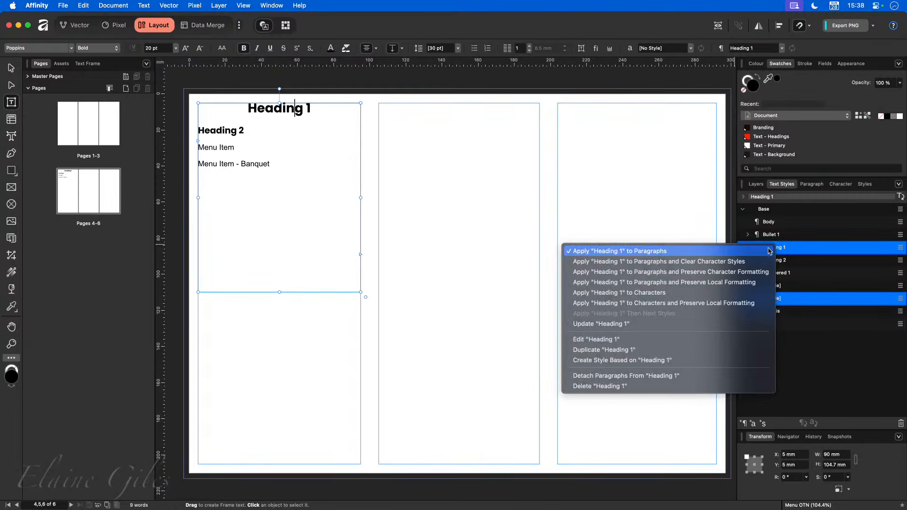
left_click(585, 339)
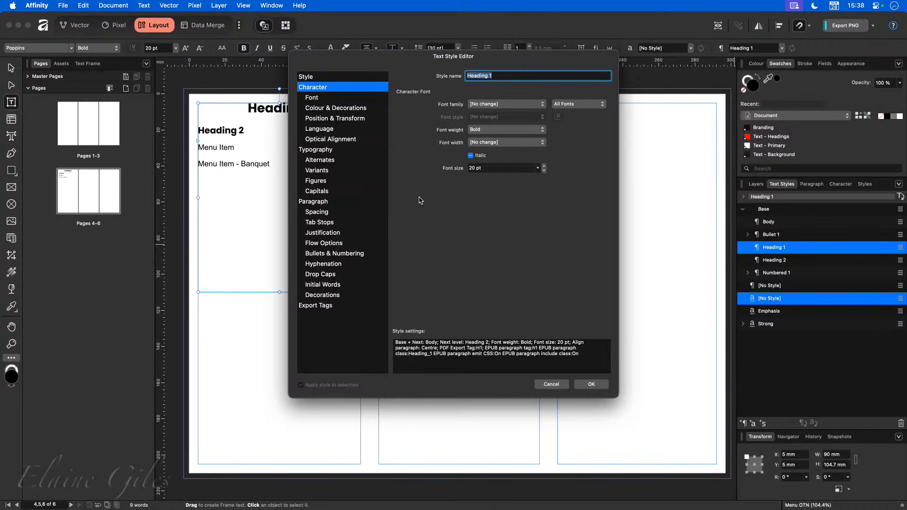
left_click(509, 108)
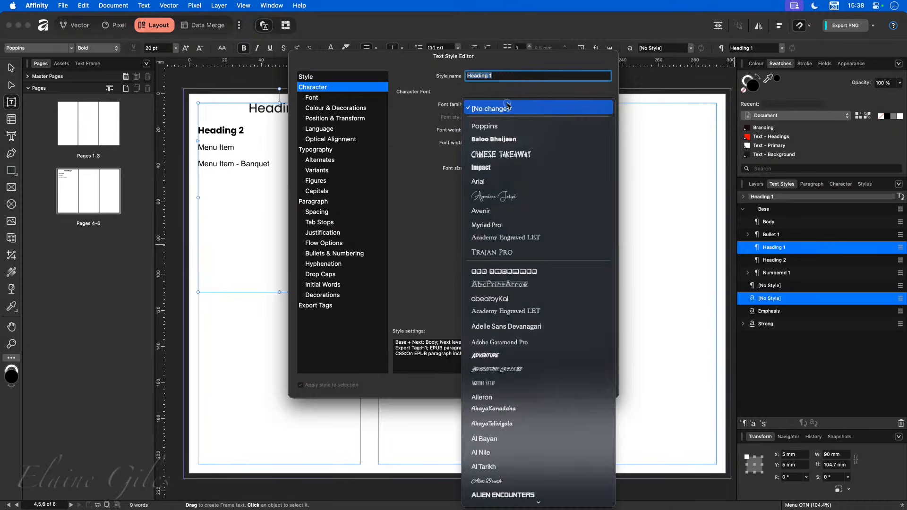
left_click(498, 167)
left_click_drag(408, 68, 470, 108)
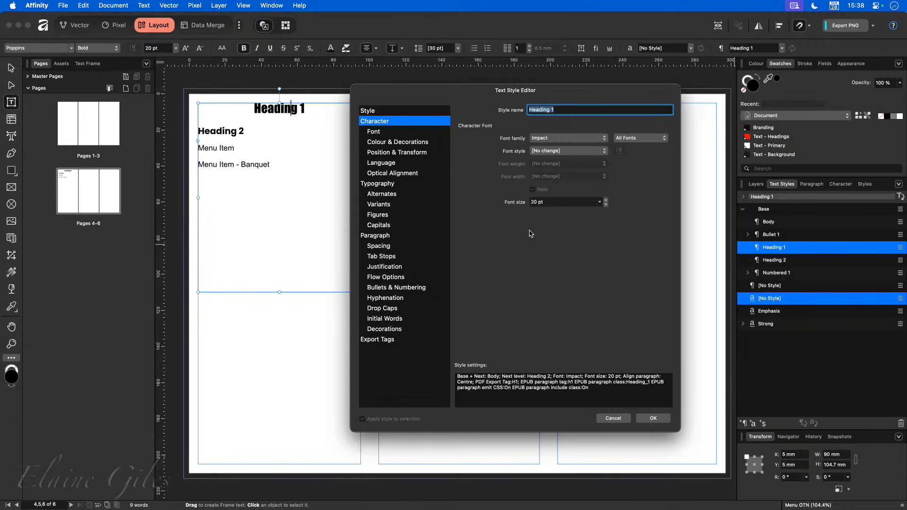
left_click(554, 202)
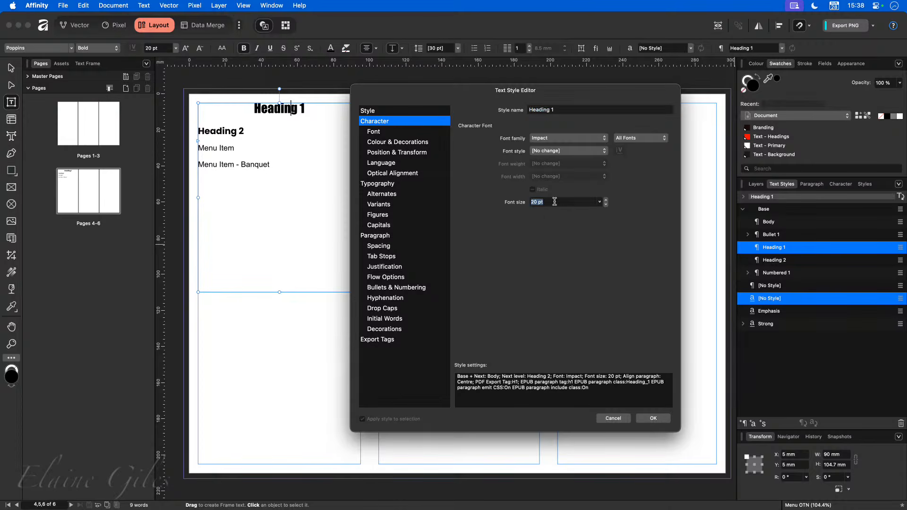
type("16")
key("Return")
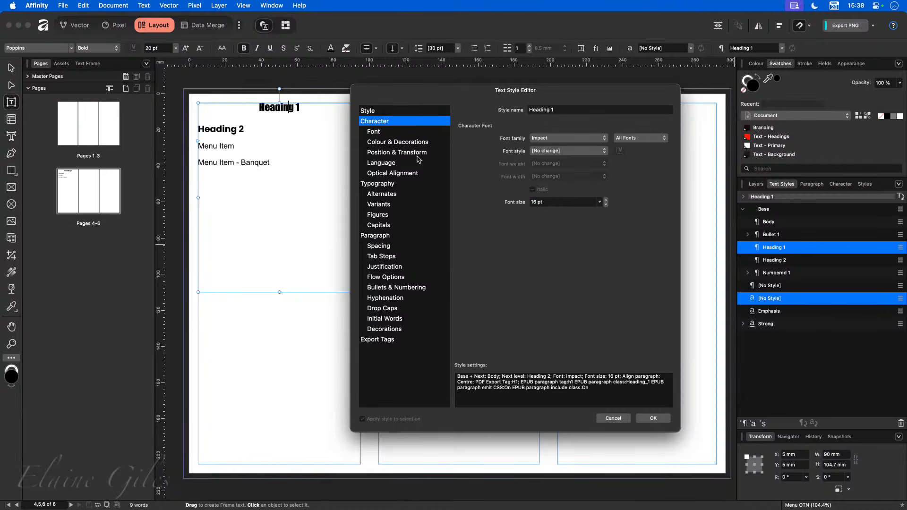
Step: Set the Heading 1 style's font colour to the document swatch Text - Headings
left_click(407, 142)
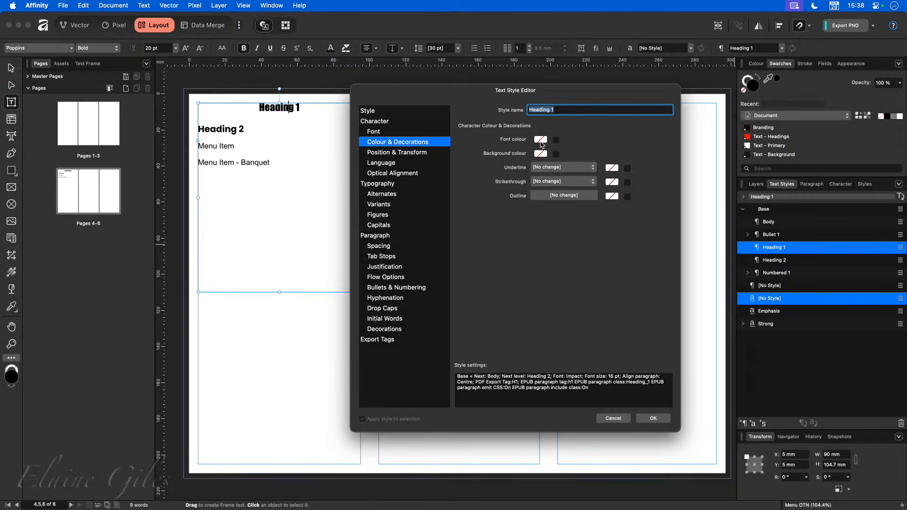
left_click(539, 141)
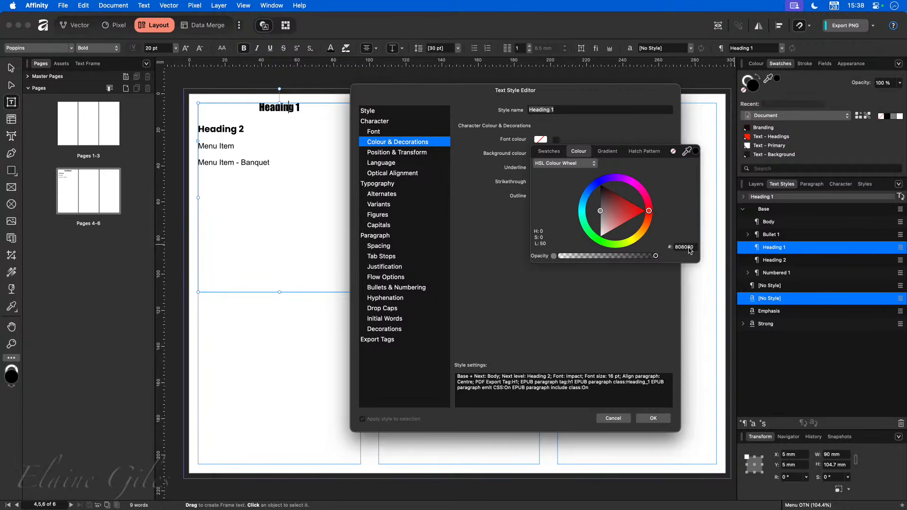
left_click(550, 152)
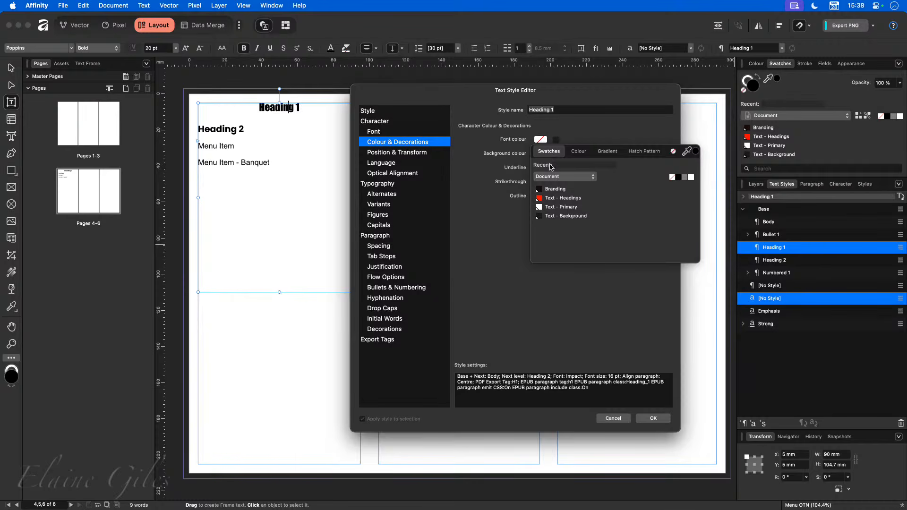
left_click(563, 201)
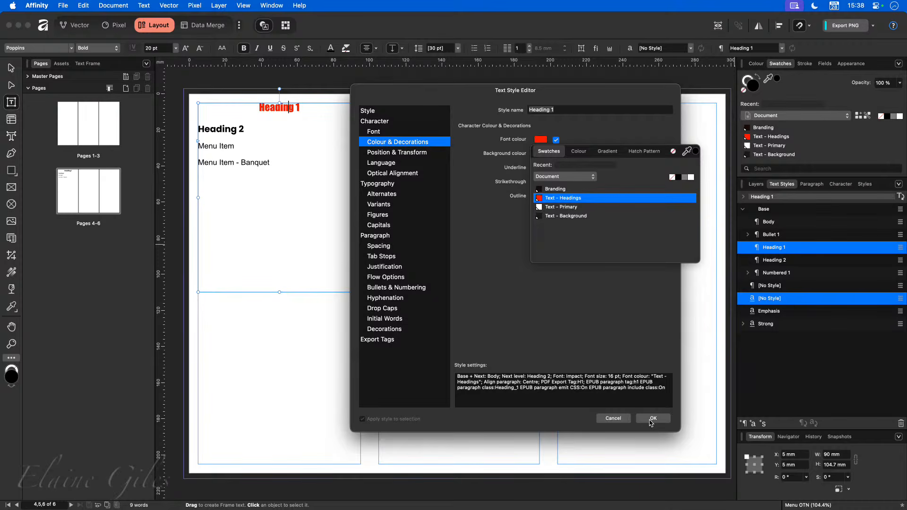
left_click(641, 281)
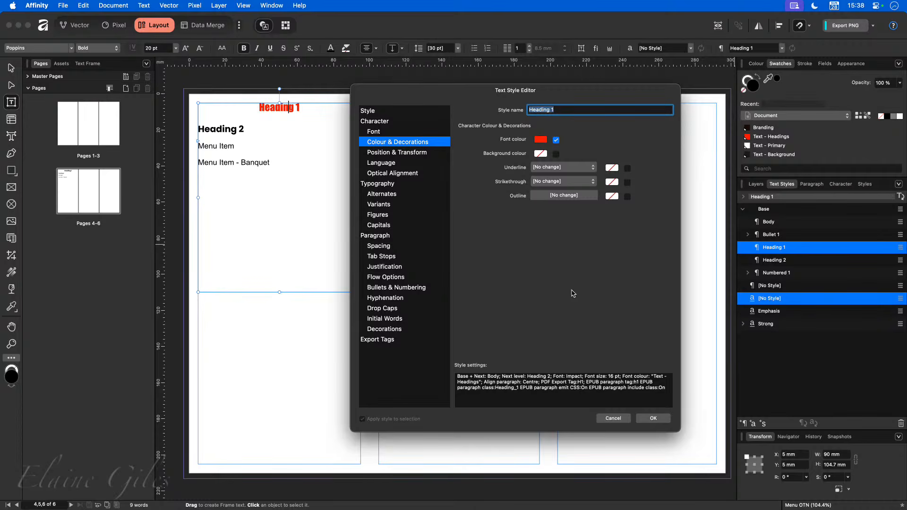
Step: Set the Heading 1 style's paragraph spacing to 0 pt before and 8 pt after, and save the style
left_click(383, 247)
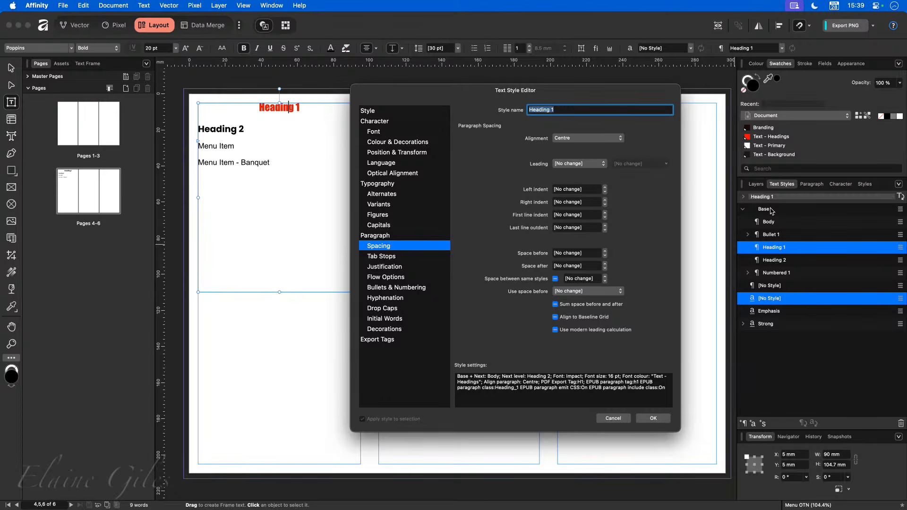
left_click(604, 256)
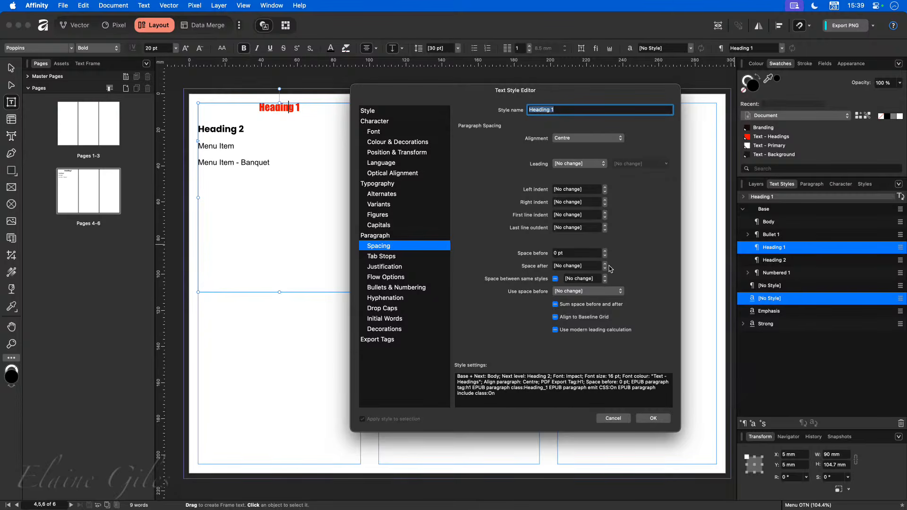
left_click(605, 268)
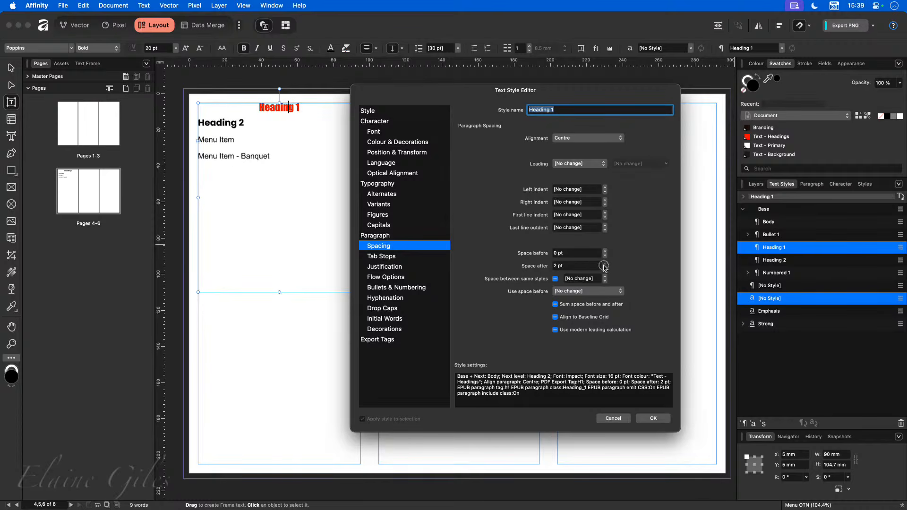
left_click(604, 268)
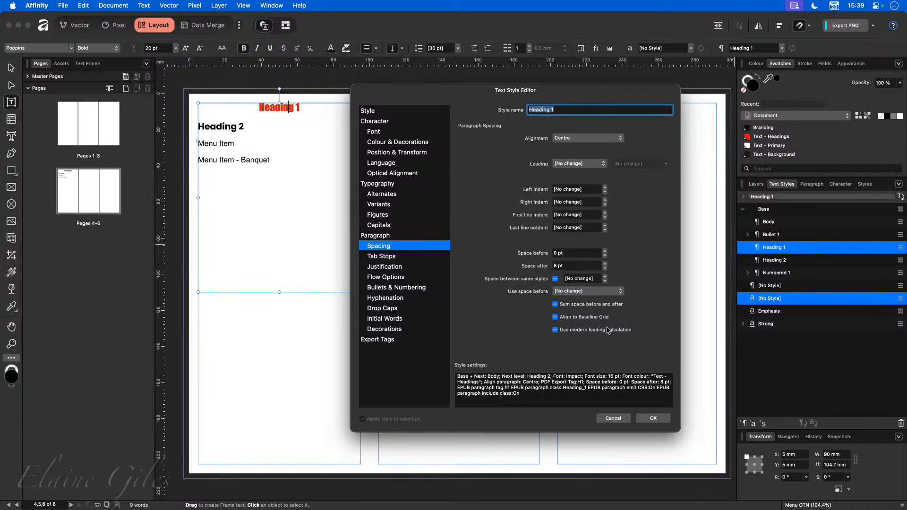
left_click(653, 418)
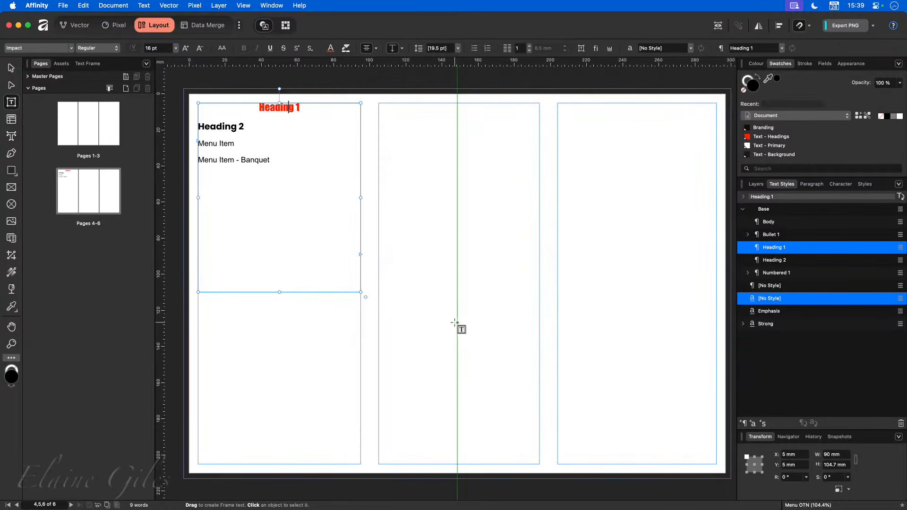
Step: Edit the Heading 2 text style, setting its font family to Impact and its font size to 12 pt
left_click(221, 126)
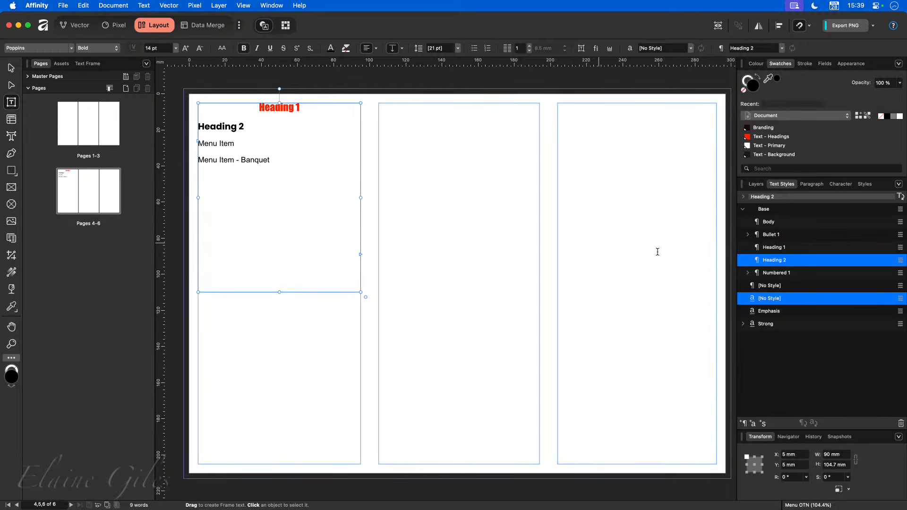
right_click(795, 266)
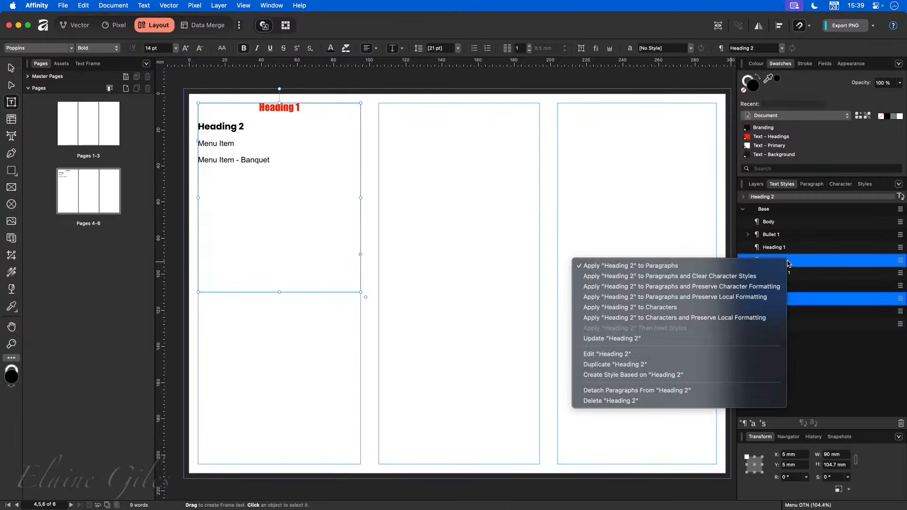
left_click(668, 352)
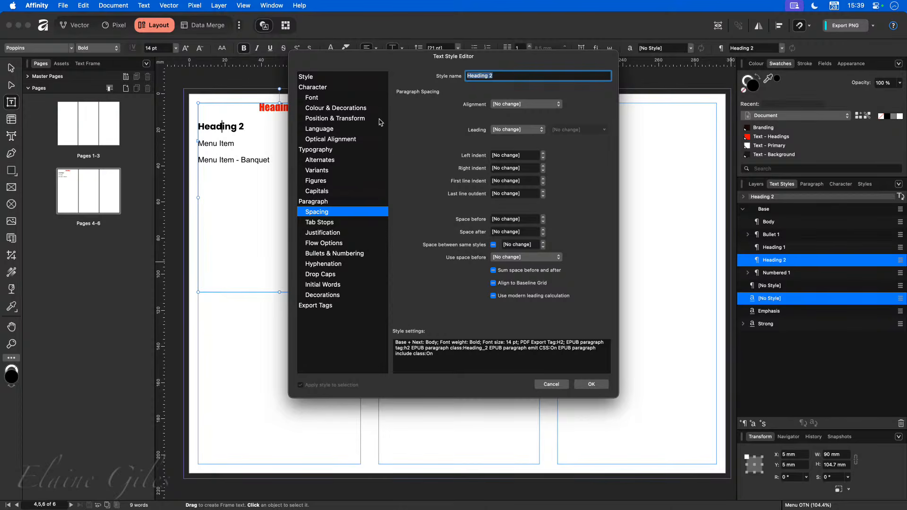
left_click(344, 81)
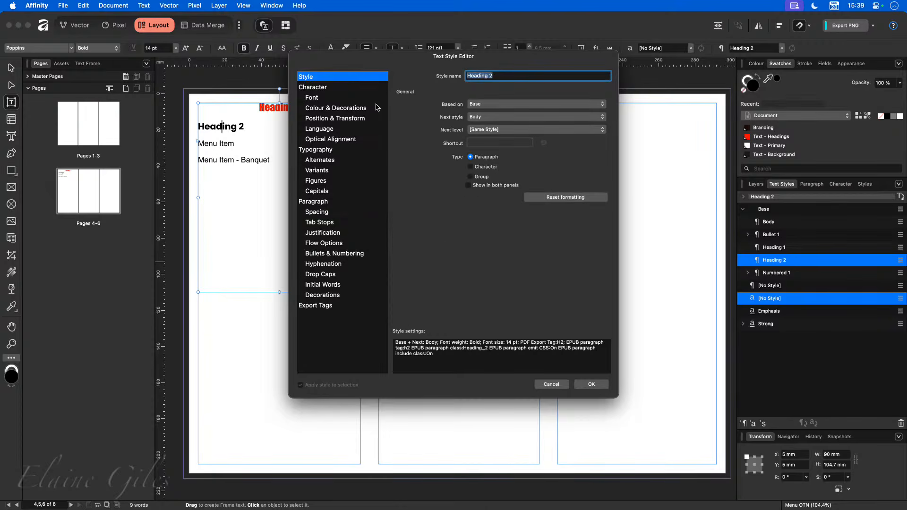
left_click(335, 98)
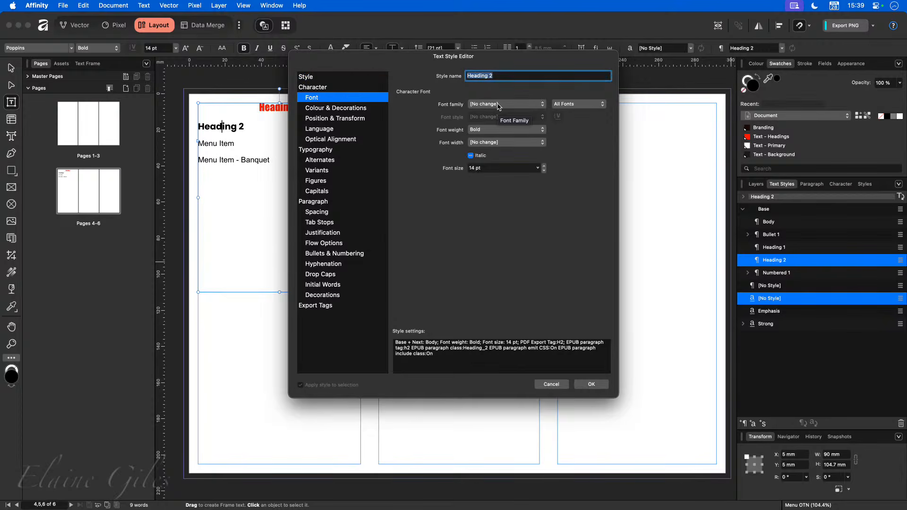
left_click(498, 104)
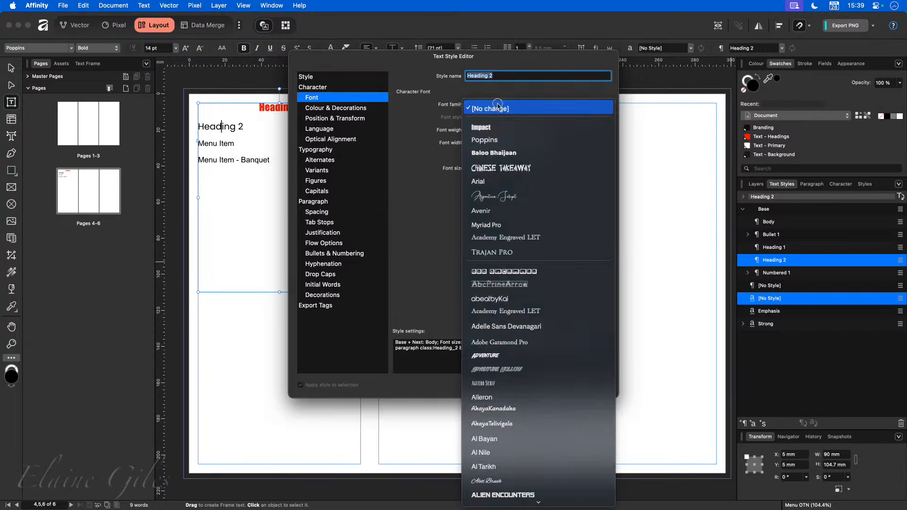
left_click(502, 129)
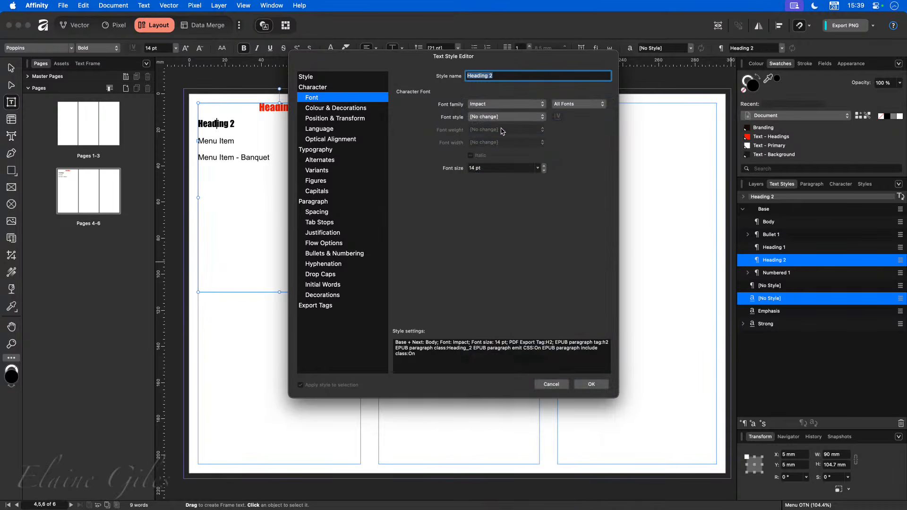
left_click(493, 166)
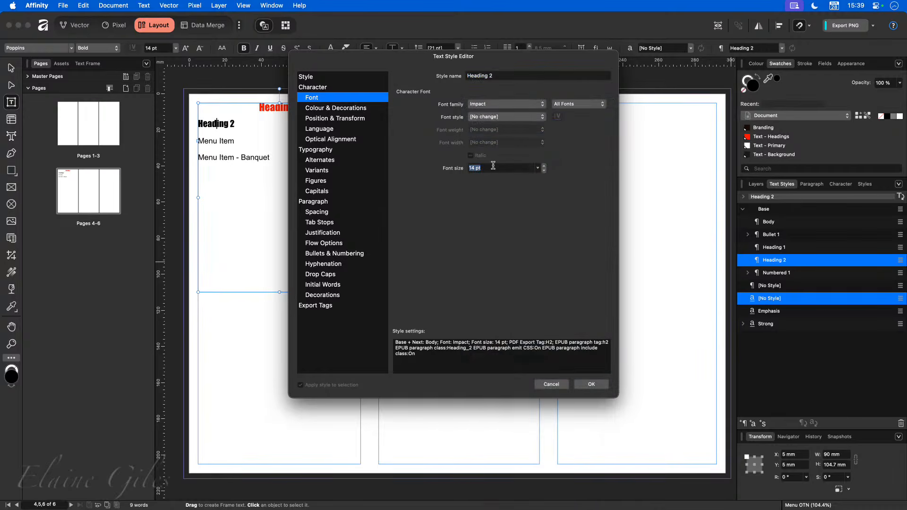
type("12")
key("Tab")
Step: Set the Heading 2 style's font colour to the document swatch Text - Headings
left_click(338, 108)
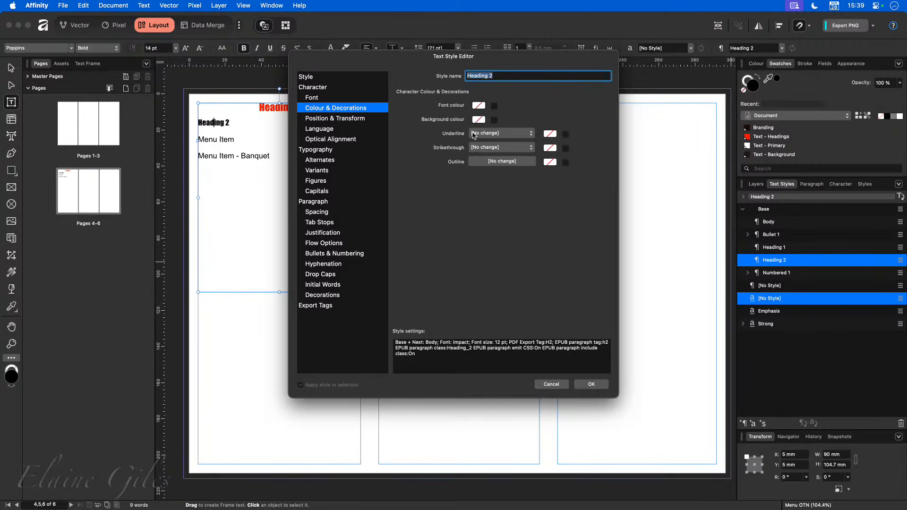
left_click(480, 106)
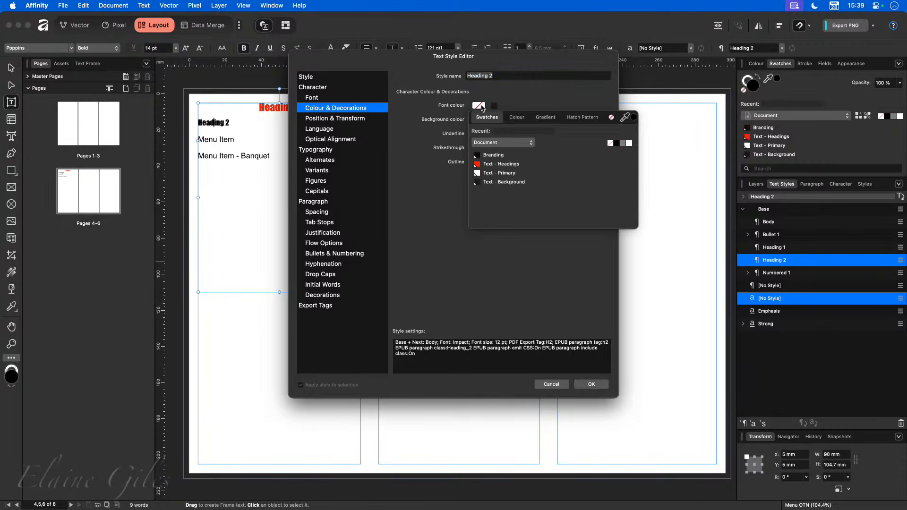
left_click(507, 165)
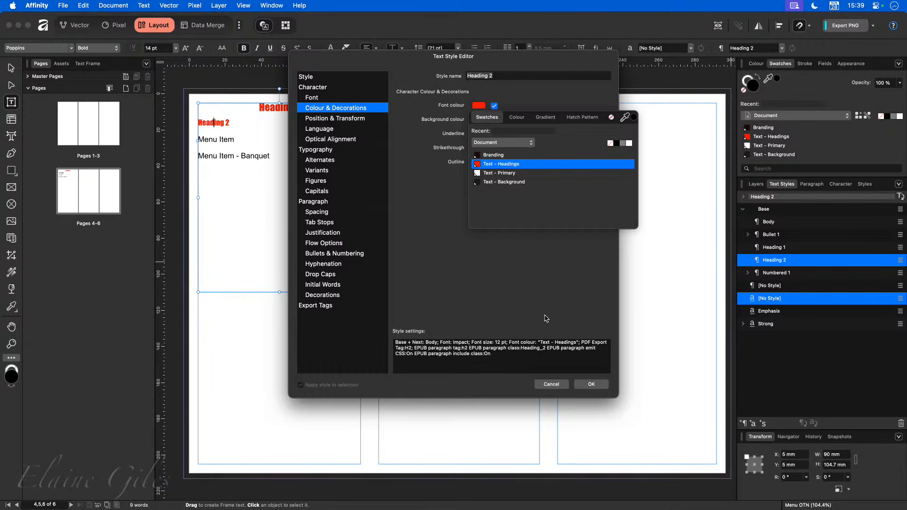
left_click(536, 294)
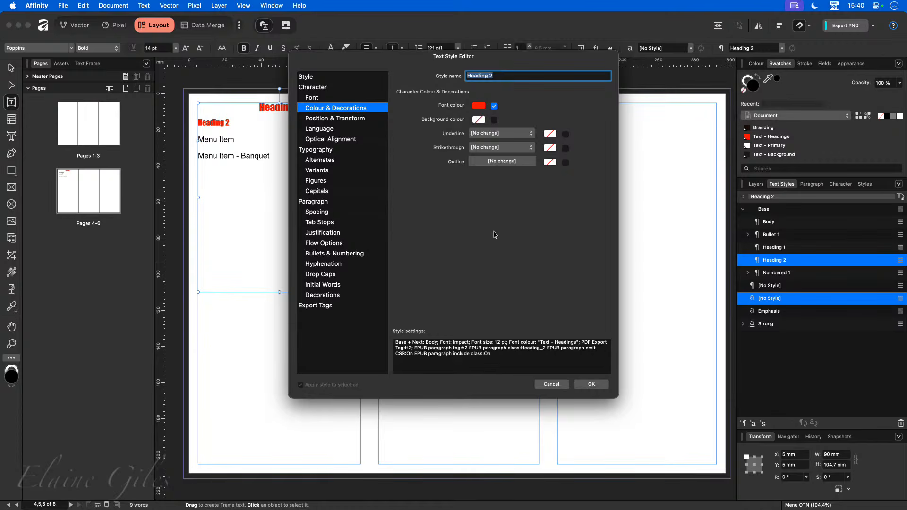
Step: Set the Heading 2 style's paragraph spacing to 6 pt before and 3 pt after, and save the style
left_click(325, 212)
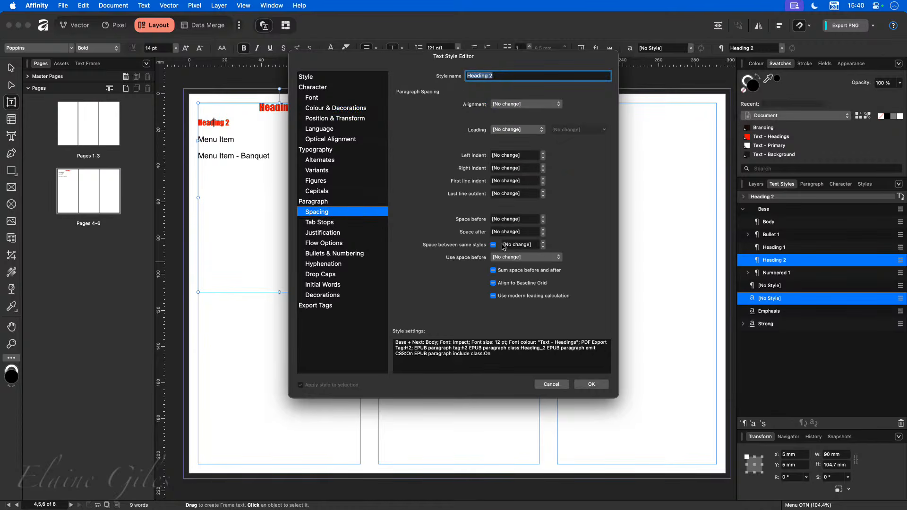
left_click(543, 217)
left_click(544, 216)
left_click(544, 217)
left_click(543, 217)
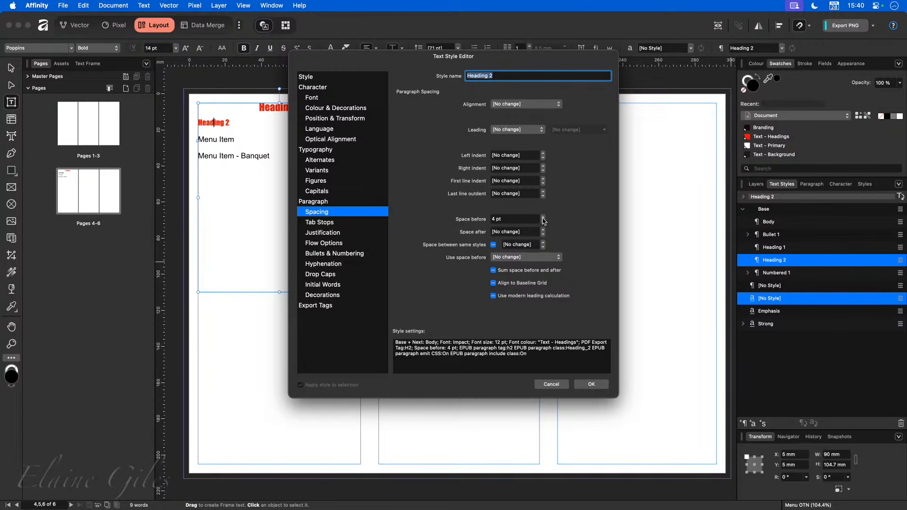
left_click(543, 217)
left_click(543, 230)
left_click(542, 230)
left_click(542, 230)
left_click(543, 230)
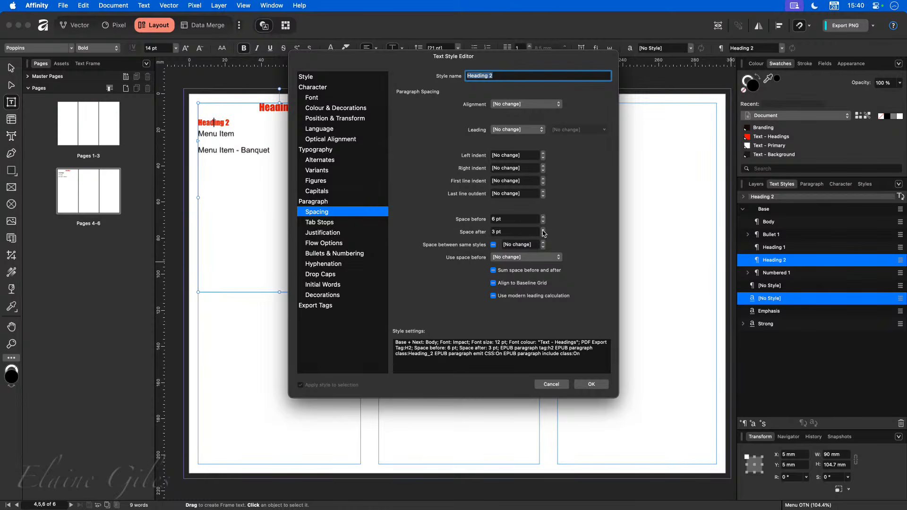
left_click(589, 383)
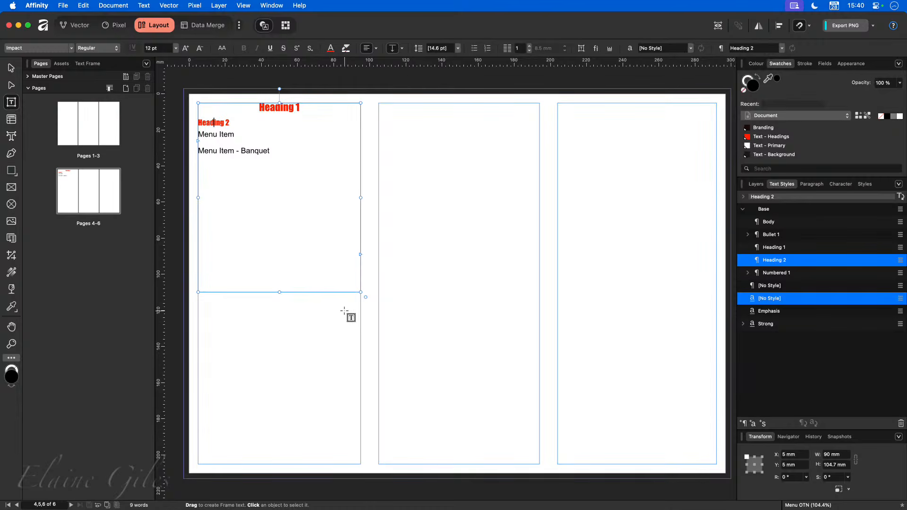
Step: Select the Menu Item line below Heading 2 and start a new paragraph style from it, showing its general style settings
left_click(236, 135)
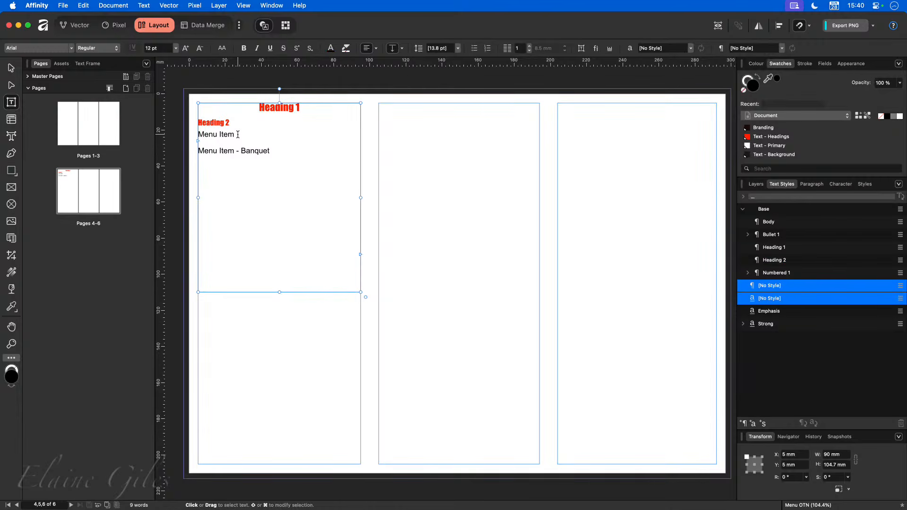
left_click_drag(236, 134, 197, 138)
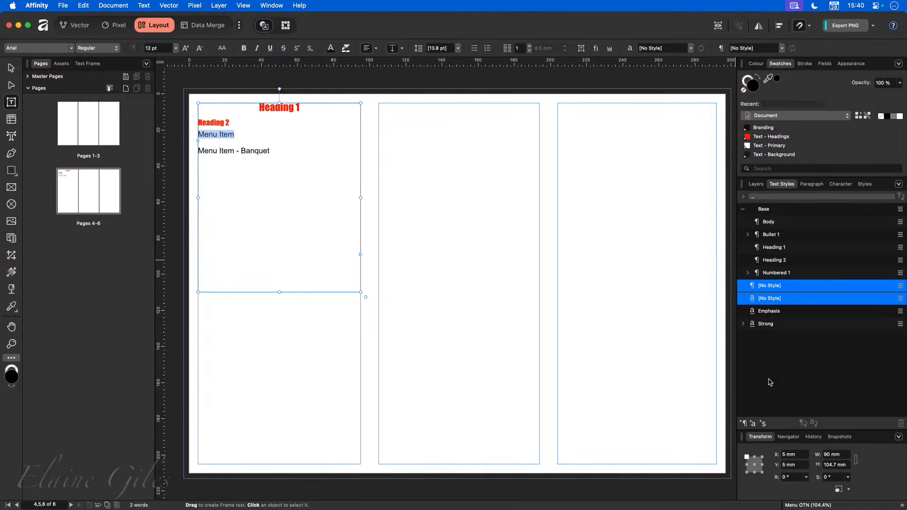
left_click(742, 423)
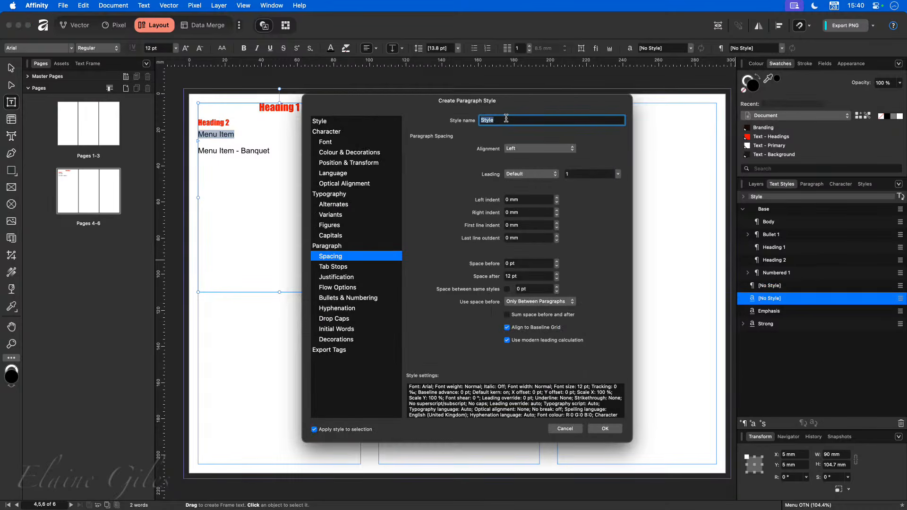
left_click(342, 124)
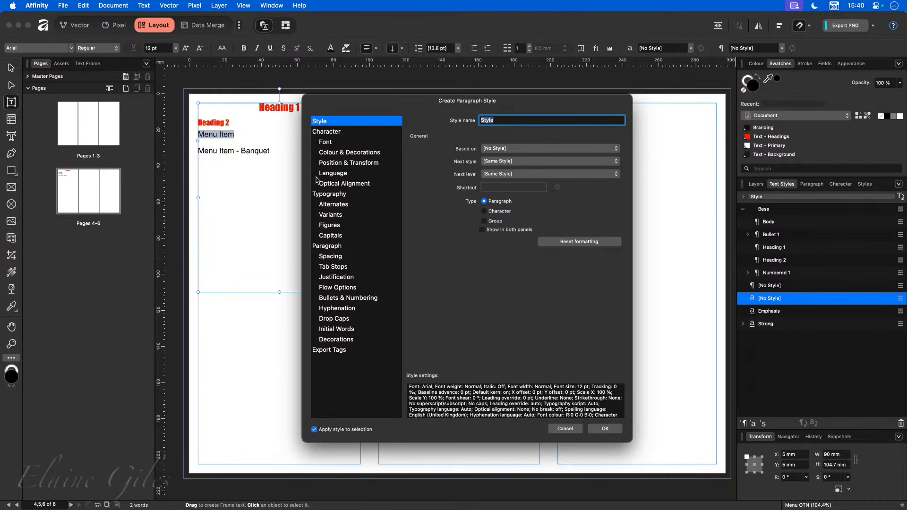
left_click(372, 132)
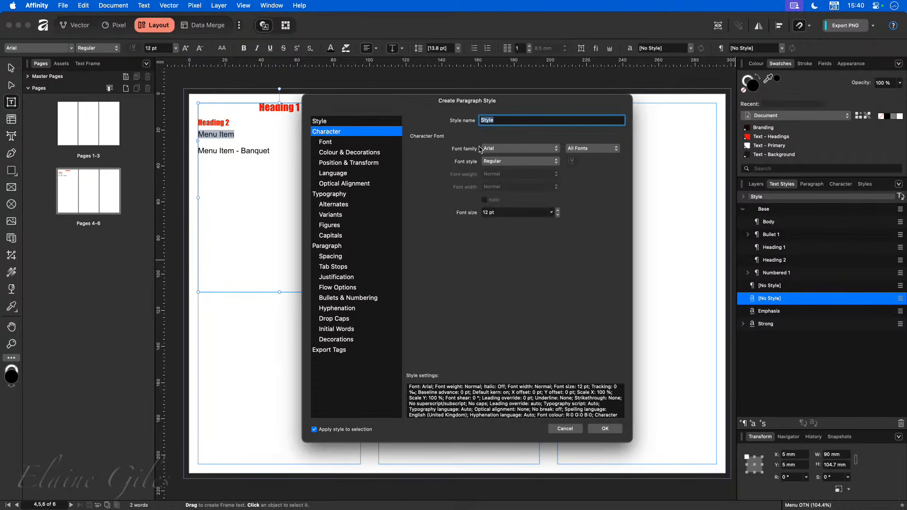
left_click(504, 151)
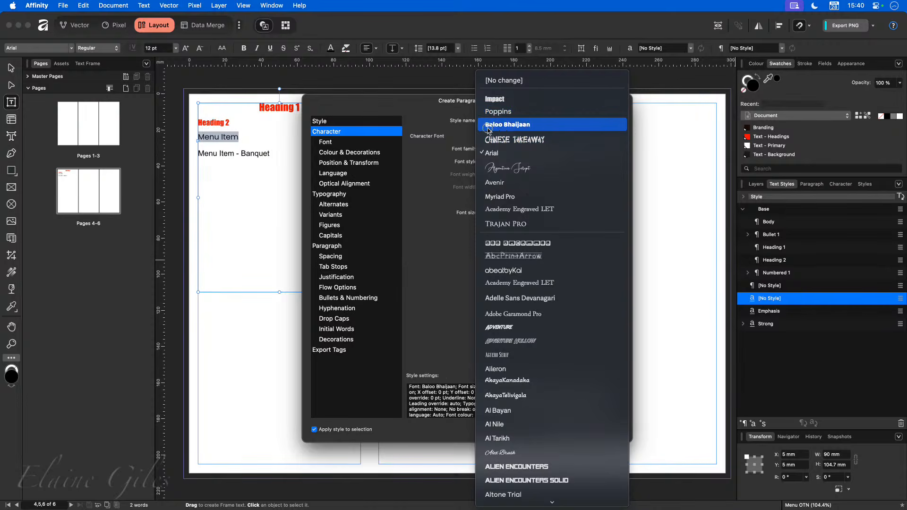
left_click(433, 298)
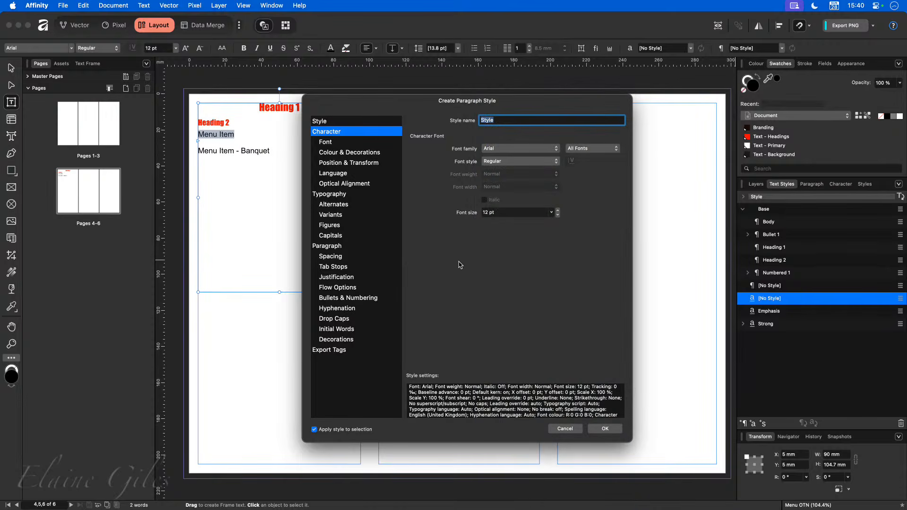
Step: Set the new paragraph style for the Menu Item line to be based on the Base style
left_click(360, 124)
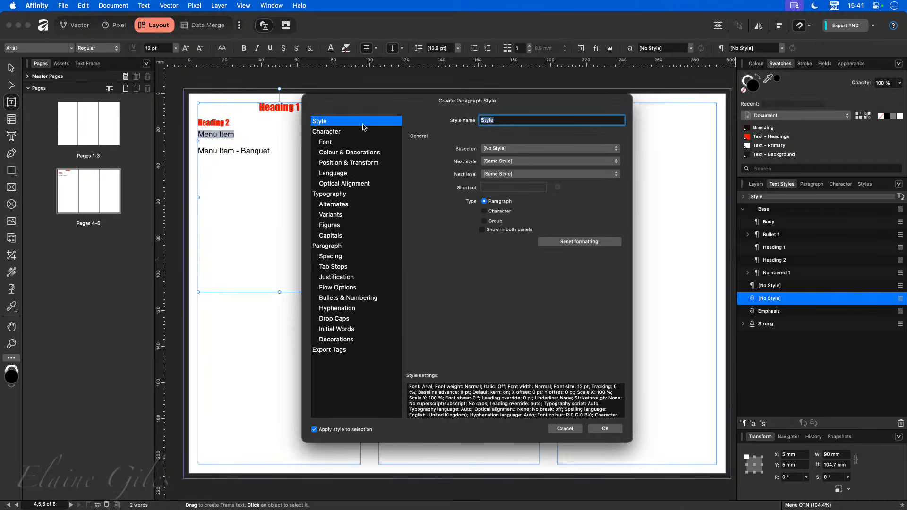
left_click(500, 149)
left_click(500, 165)
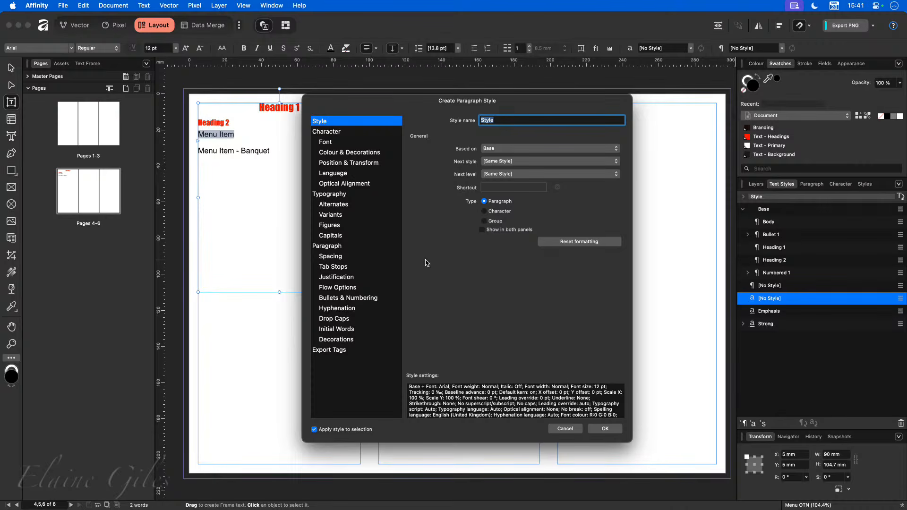
Step: Set the new style's font family to [No change] so it inherits from Base, and set its font size to 10 pt
left_click(352, 135)
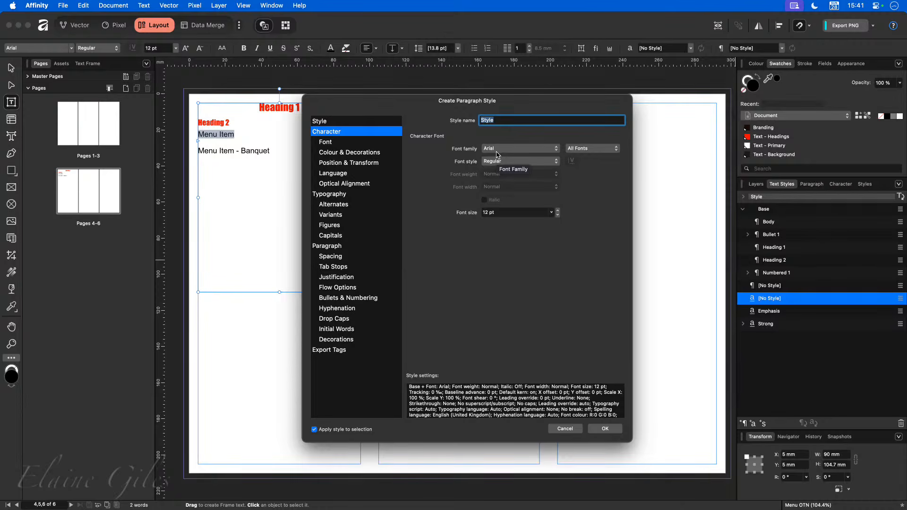
left_click(510, 150)
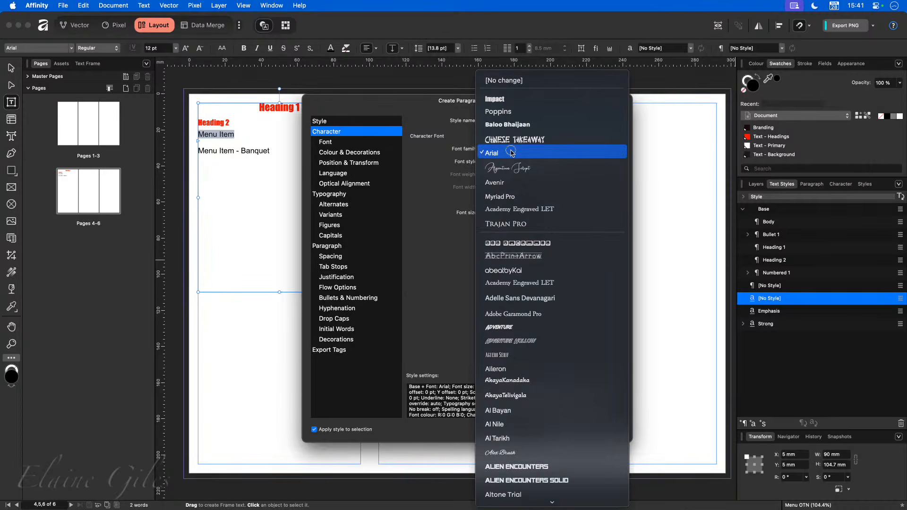
left_click(503, 80)
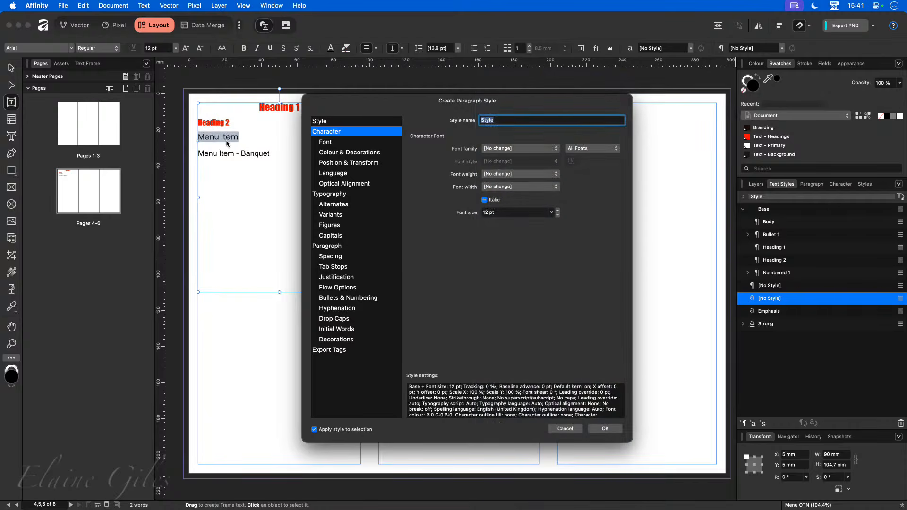
left_click(500, 214)
type("10")
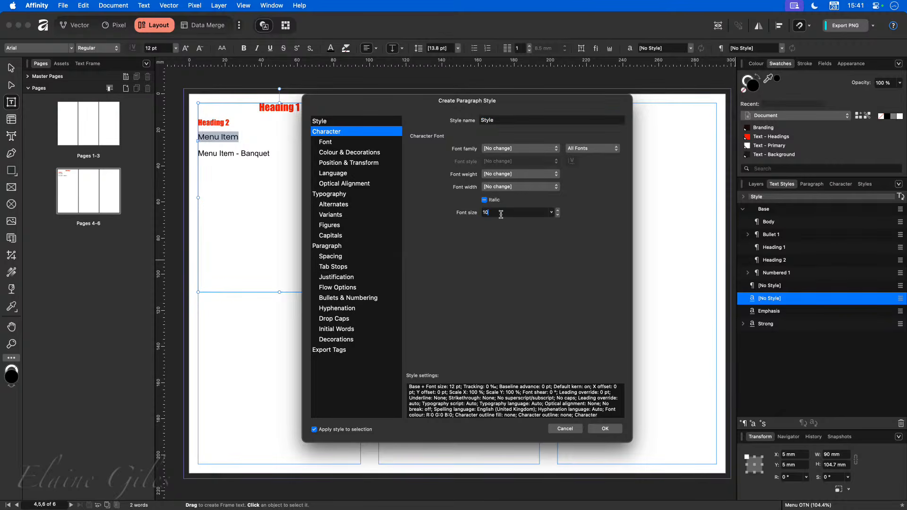
key("Tab")
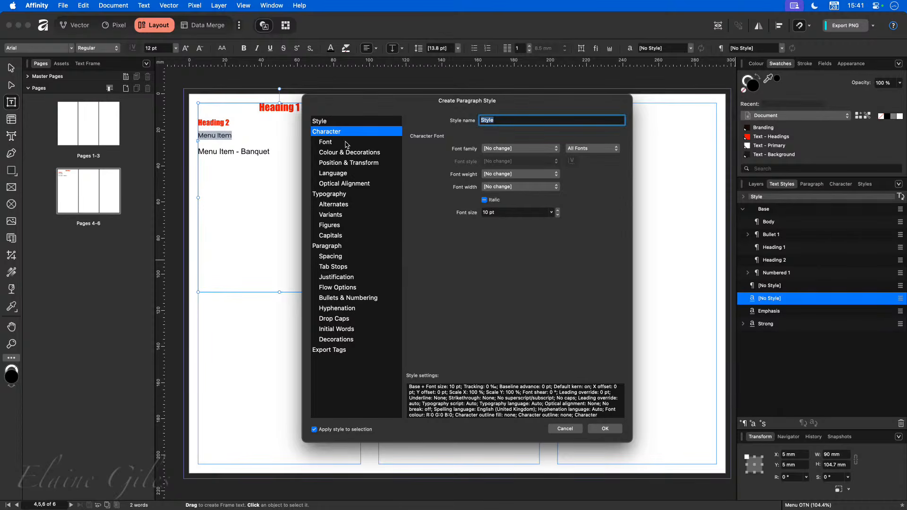
left_click(345, 143)
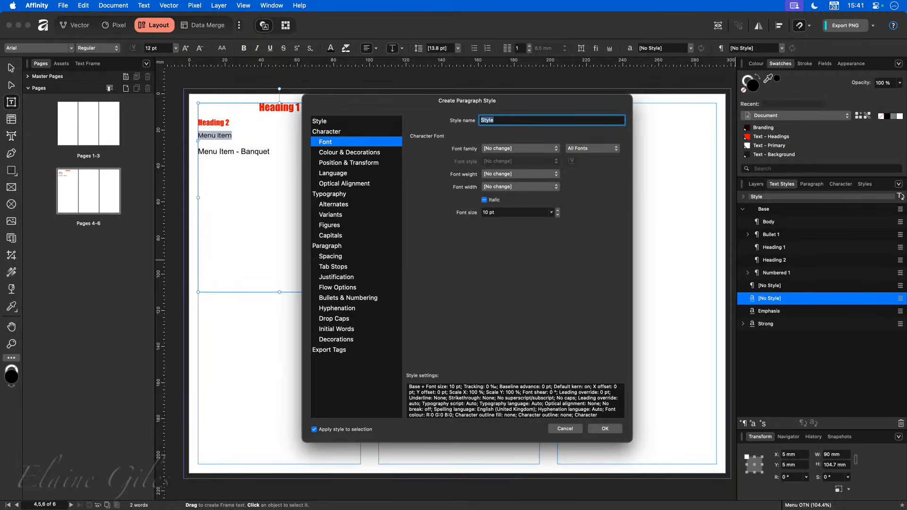
Step: Set the new paragraph style's font colour to the document swatch Text - Primary
left_click(358, 153)
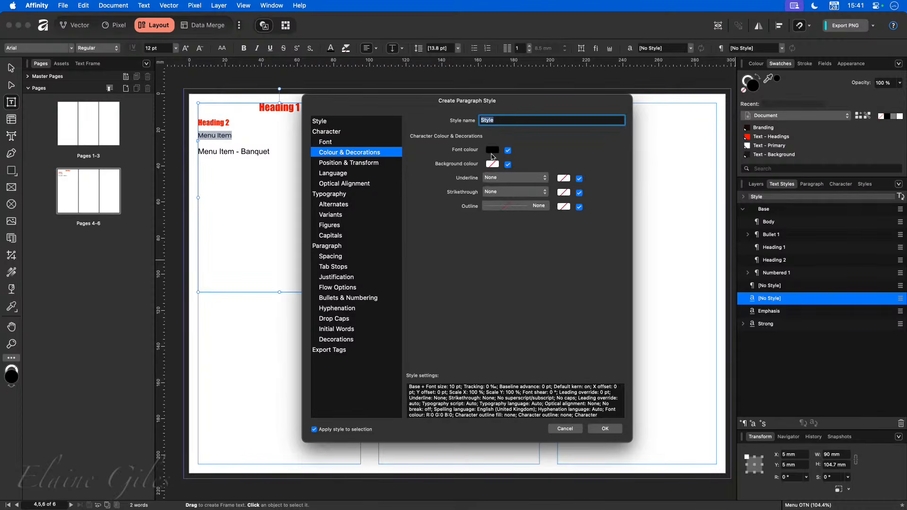
left_click(494, 154)
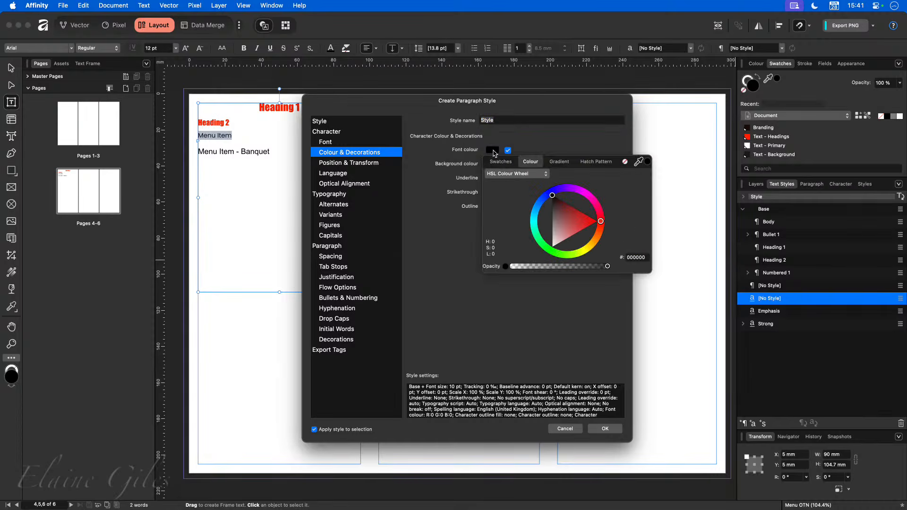
left_click(500, 164)
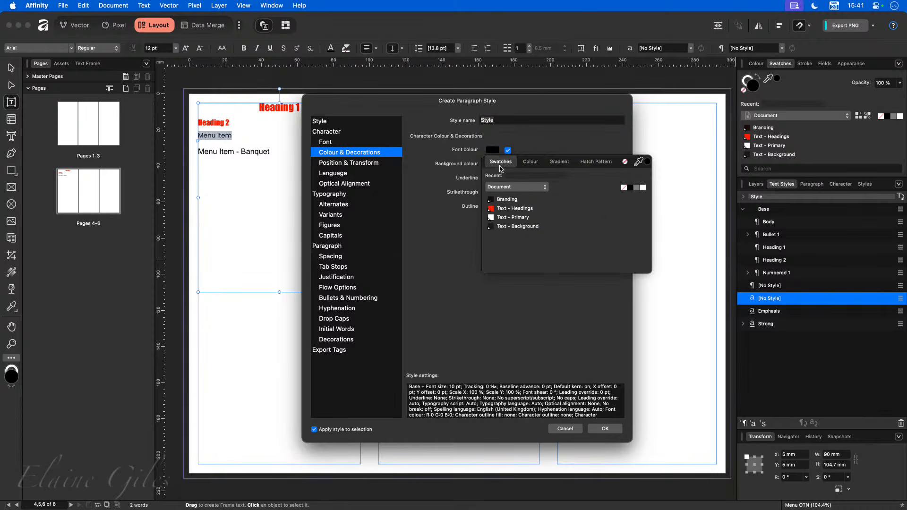
left_click(519, 218)
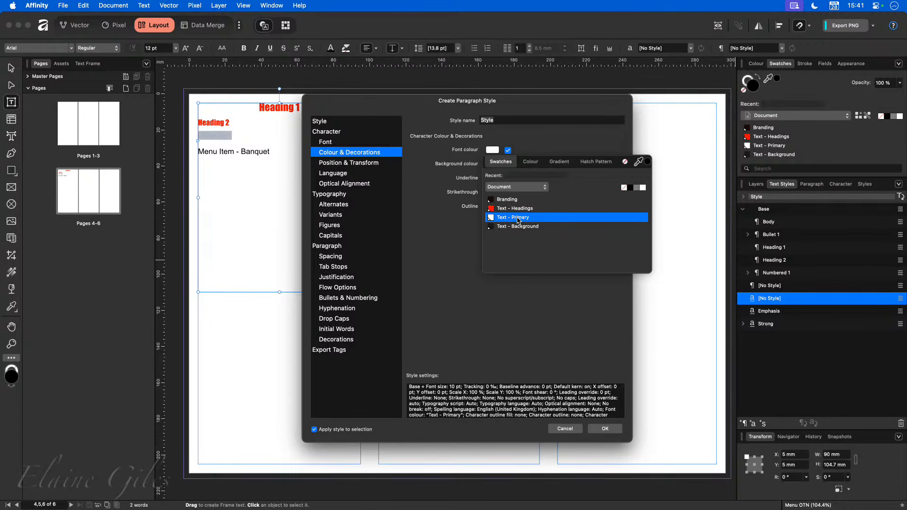
left_click(513, 290)
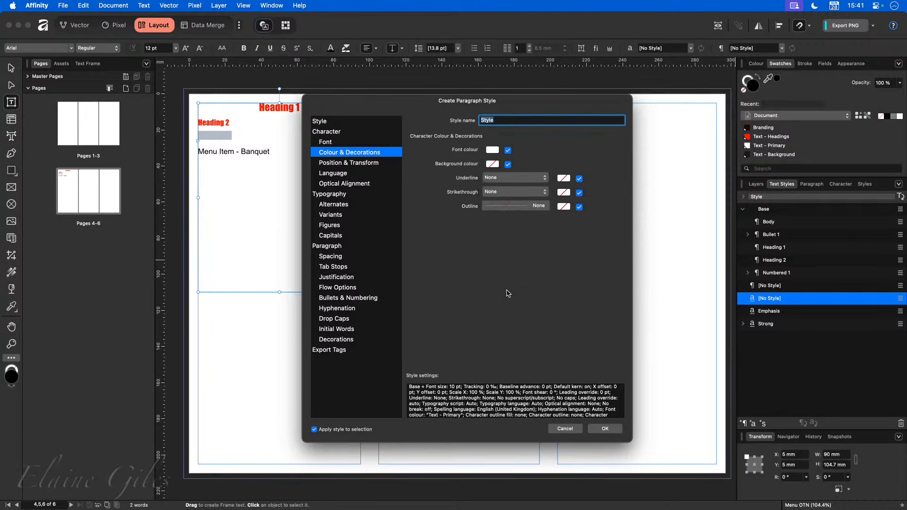
Step: Set the new paragraph style's space after to 4 pt, and save the style with it applied to the Menu Item line
left_click(362, 257)
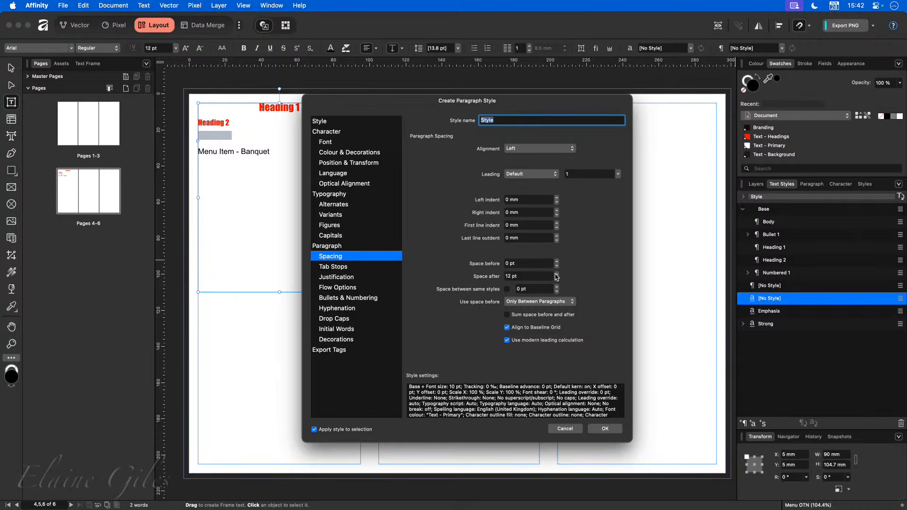
left_click(558, 280)
left_click(558, 280)
left_click(558, 280)
left_click(559, 281)
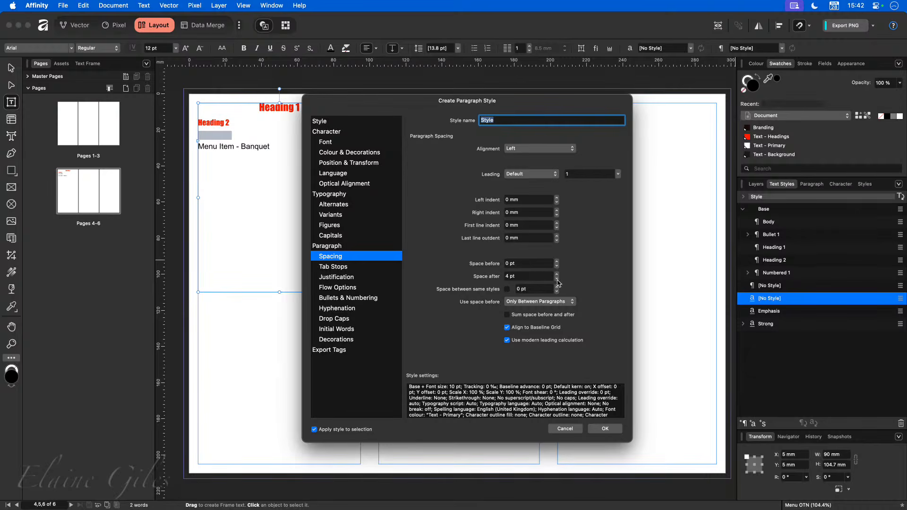
left_click(605, 429)
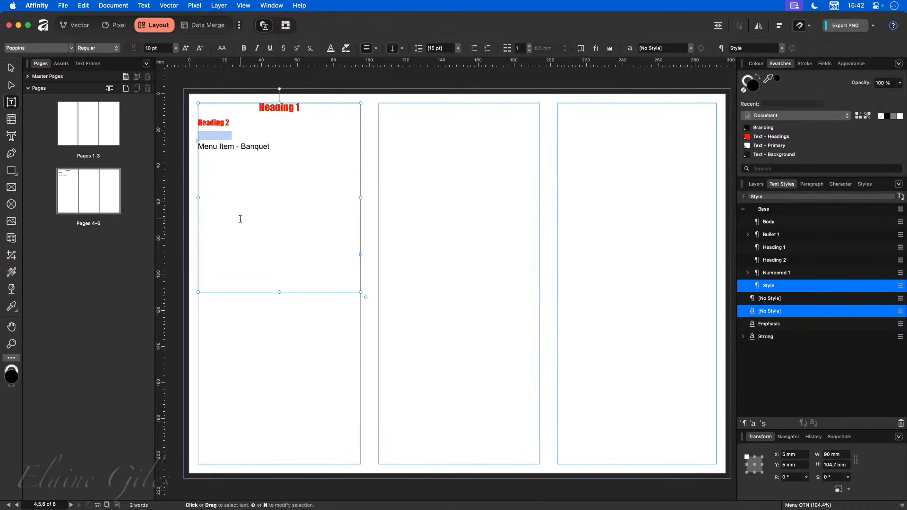
Step: Draw a rectangle about 108 by 125.5 mm from the spread's top-left bleed corner, filled with the Branding swatch, and place it behind the text frame
left_click(12, 170)
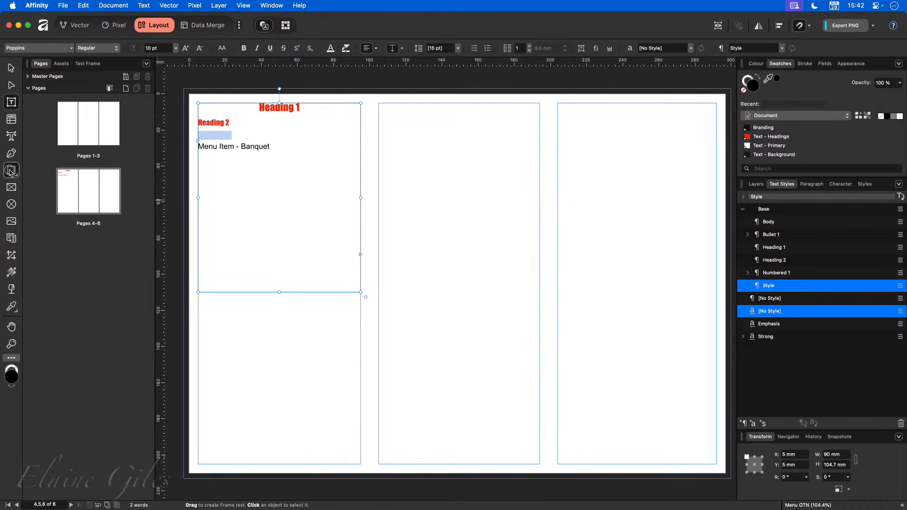
left_click_drag(184, 88, 378, 315)
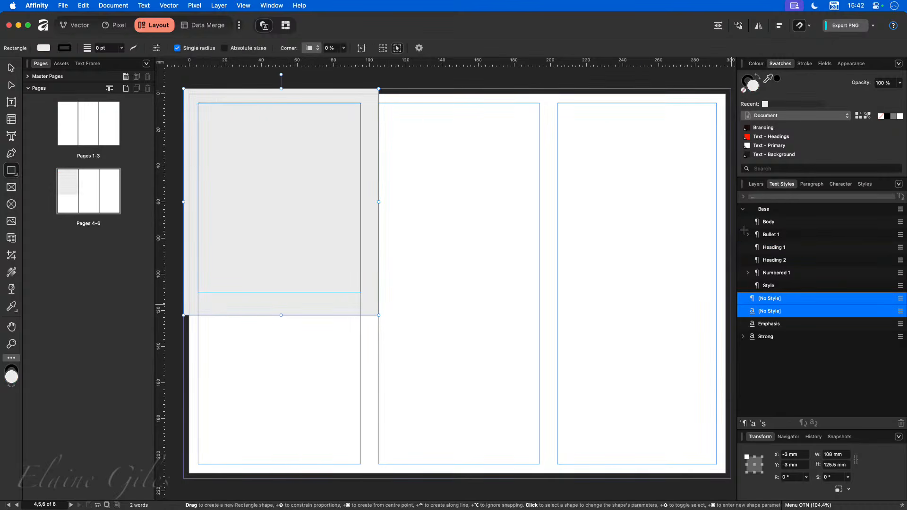
left_click(755, 184)
left_click_drag(777, 221, 776, 249)
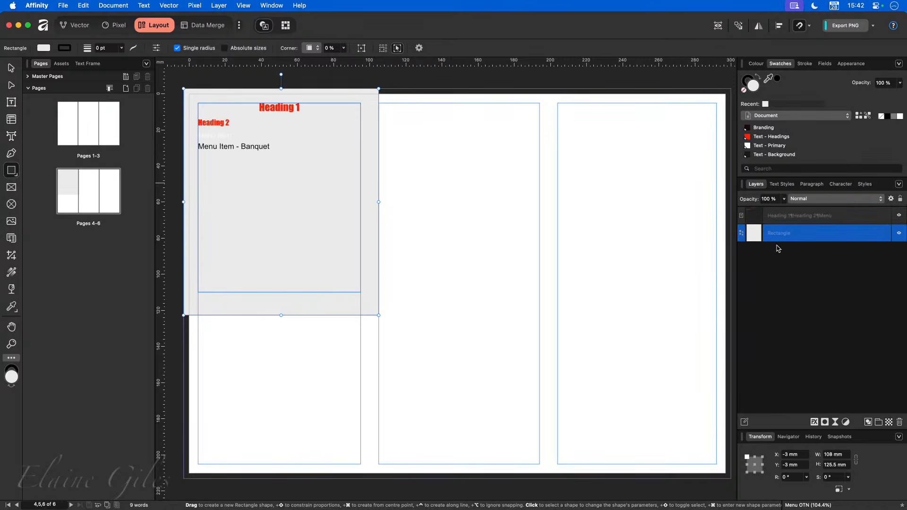
left_click(761, 127)
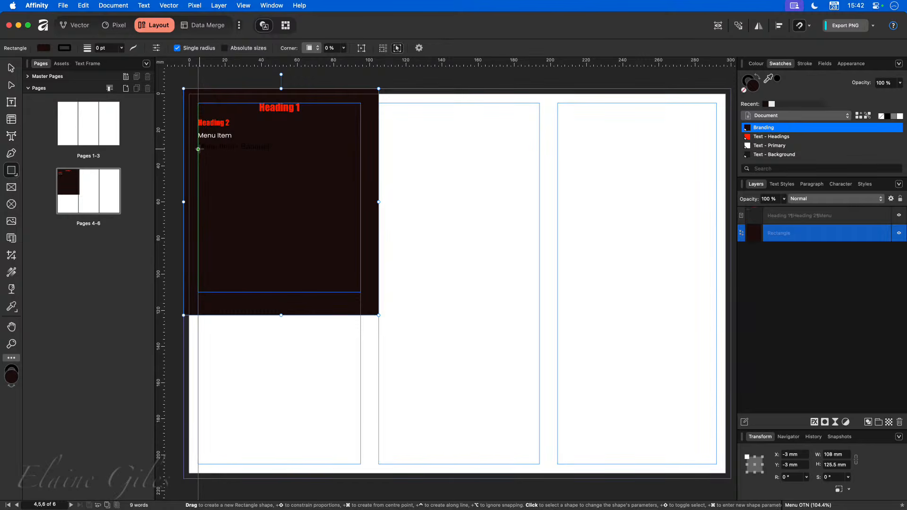
Step: Create a paragraph style from the Menu Item - Banquet line, named Menu Item - Banquet and based on Base
scroll(199, 149, "up", 10)
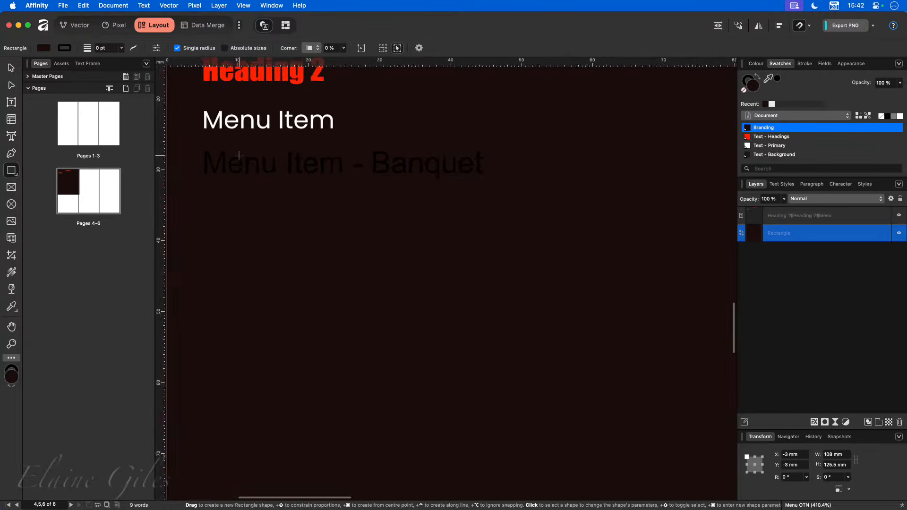
scroll(247, 158, "up", 2)
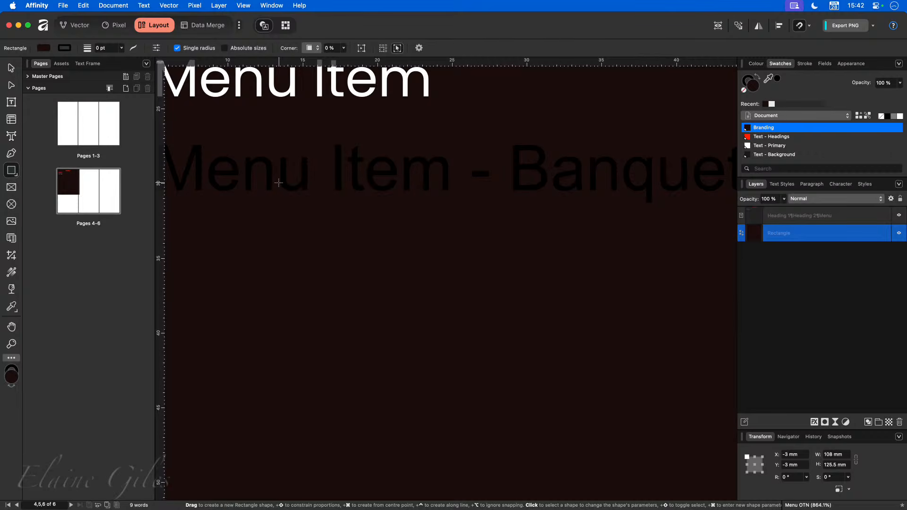
left_click(12, 68)
left_click(320, 178)
double_click(320, 178)
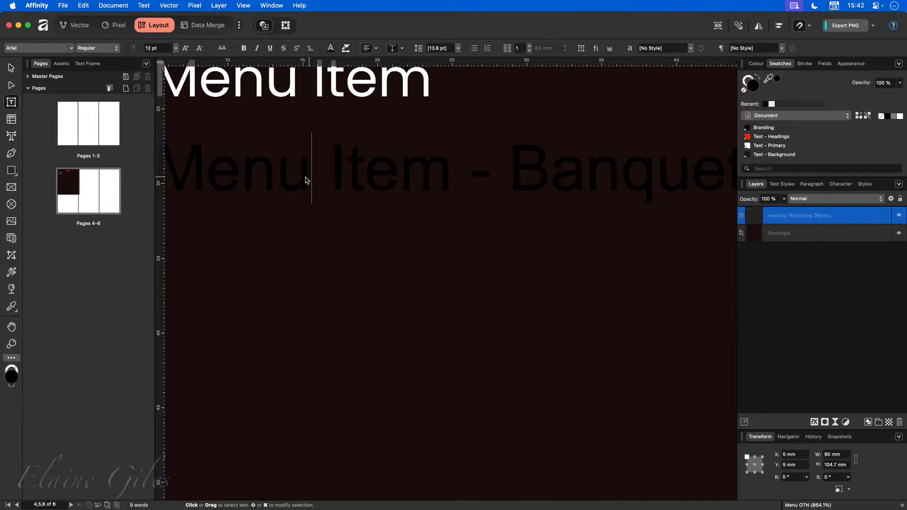
triple_click(306, 178)
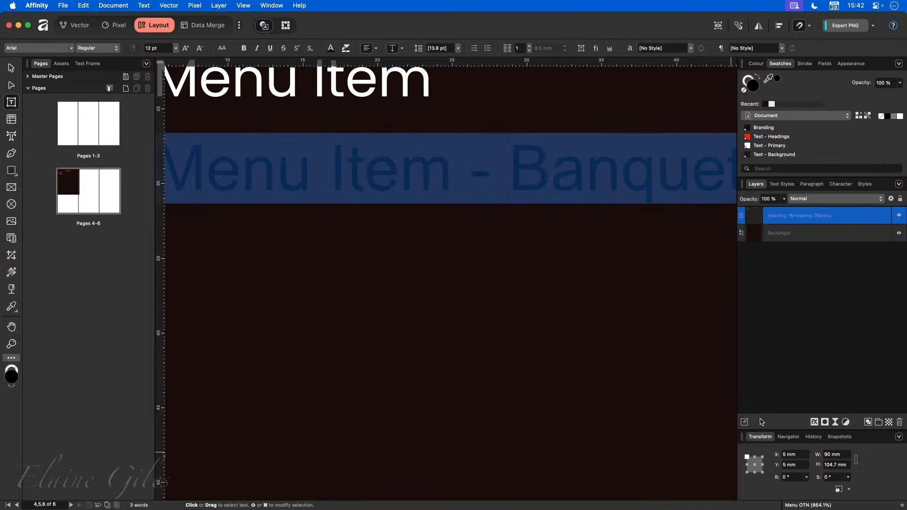
left_click(786, 189)
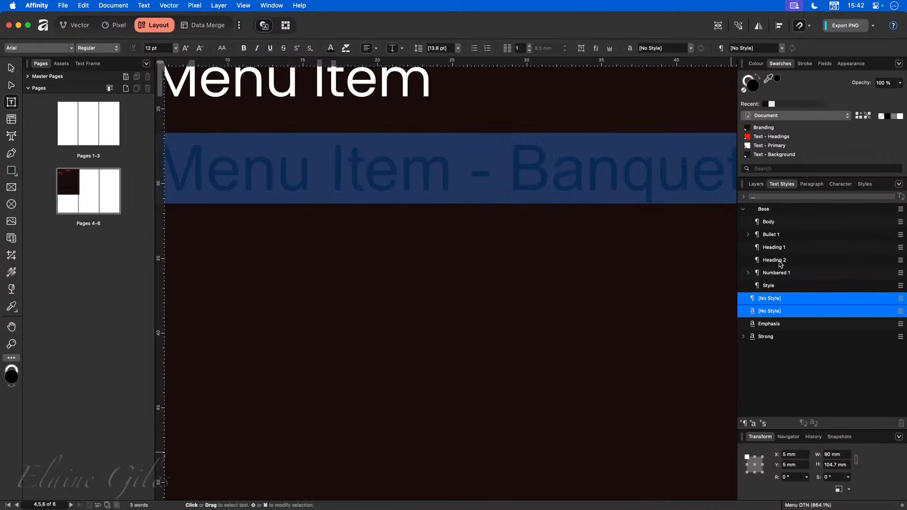
scroll(597, 336, "down", 3)
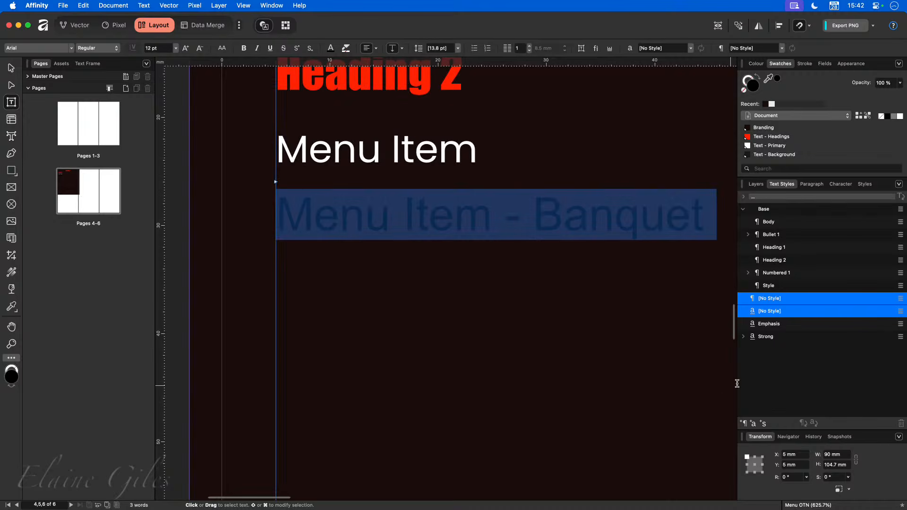
scroll(718, 357, "right", 3)
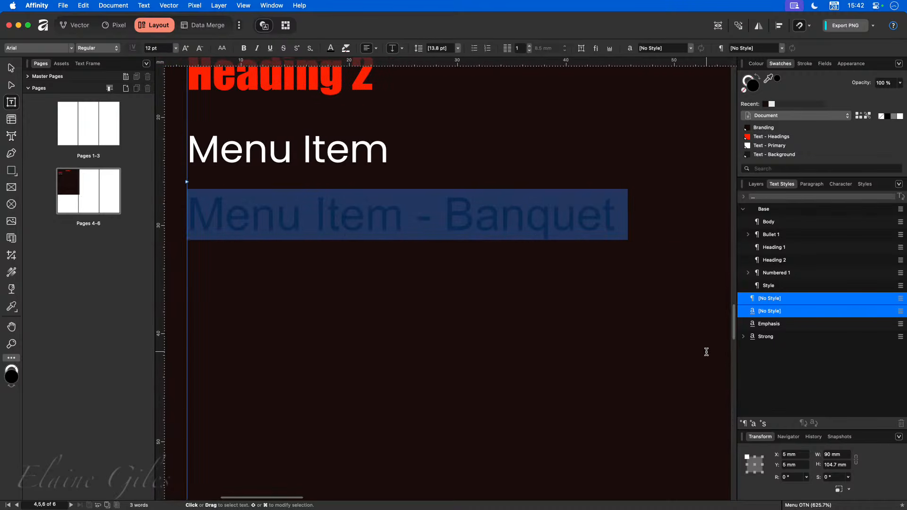
left_click(744, 423)
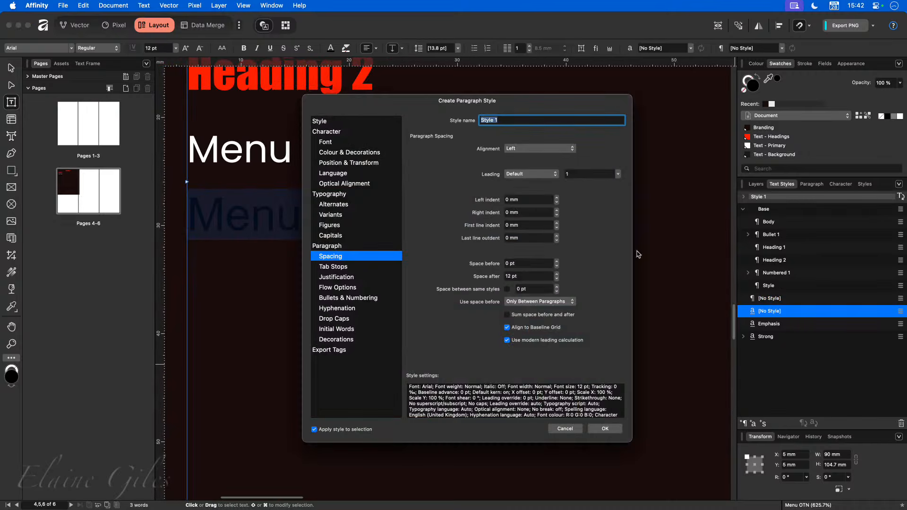
left_click(359, 122)
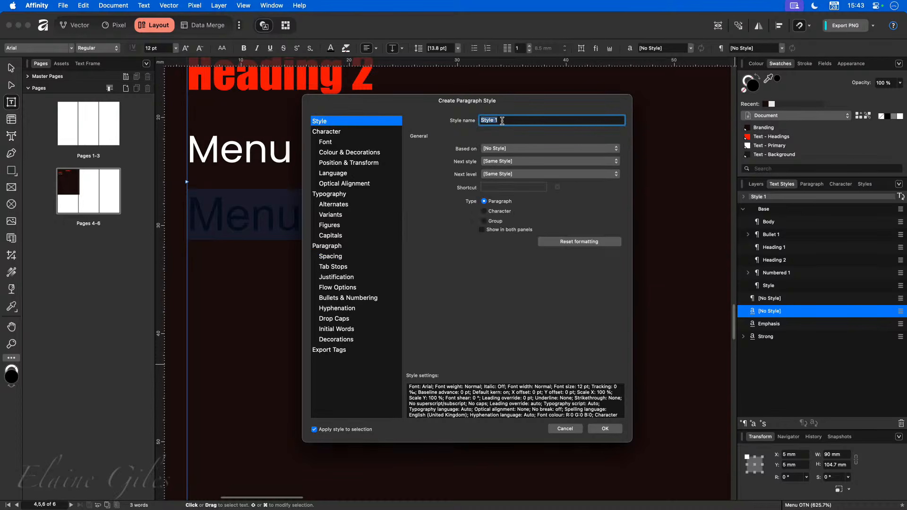
type("Menu I")
type("tem - Banquet")
left_click(509, 150)
left_click(509, 163)
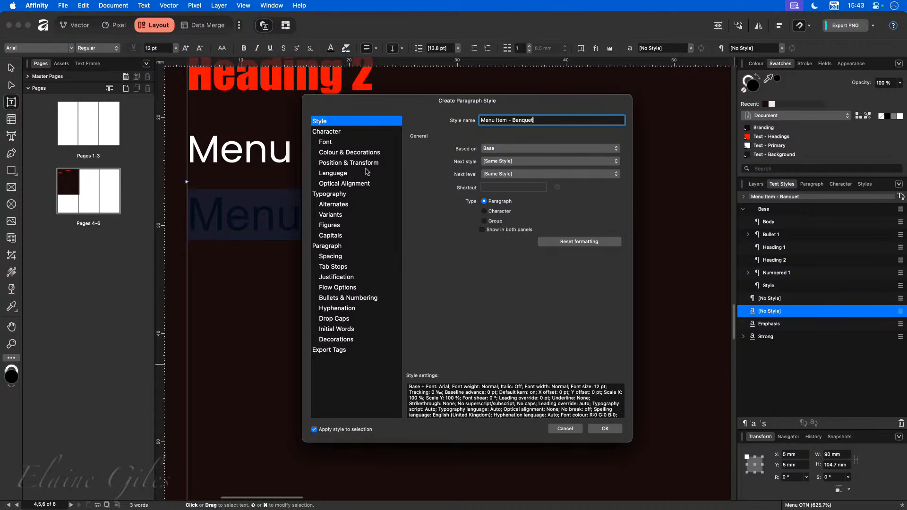
Step: Set the Menu Item - Banquet style's font family to [No change] and its font size to 7 pt
left_click(345, 142)
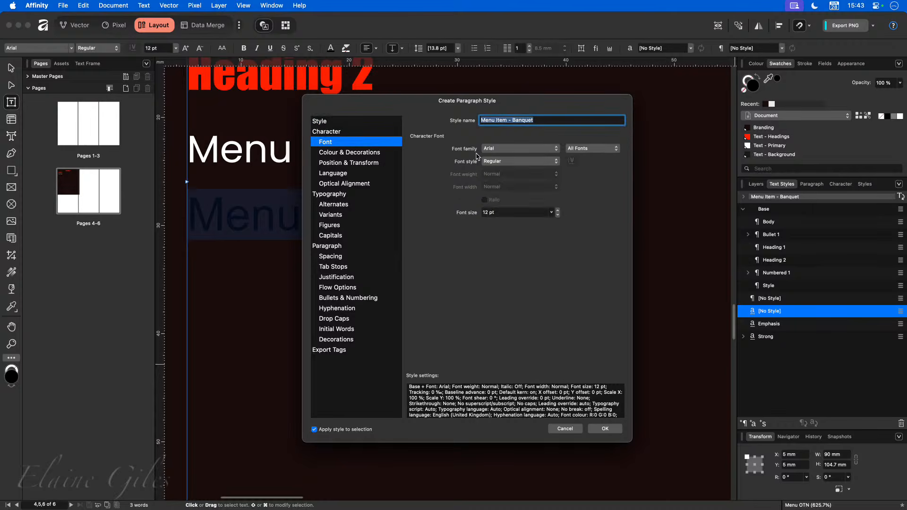
left_click(510, 149)
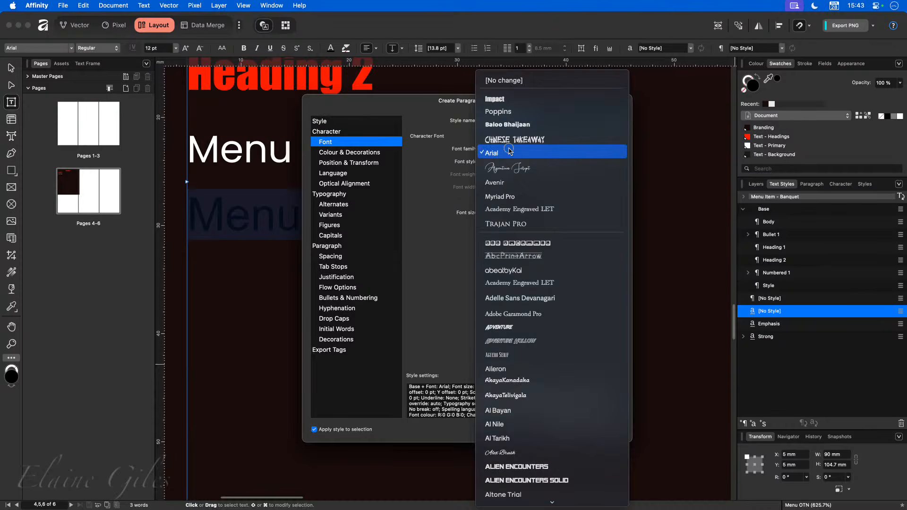
left_click(504, 80)
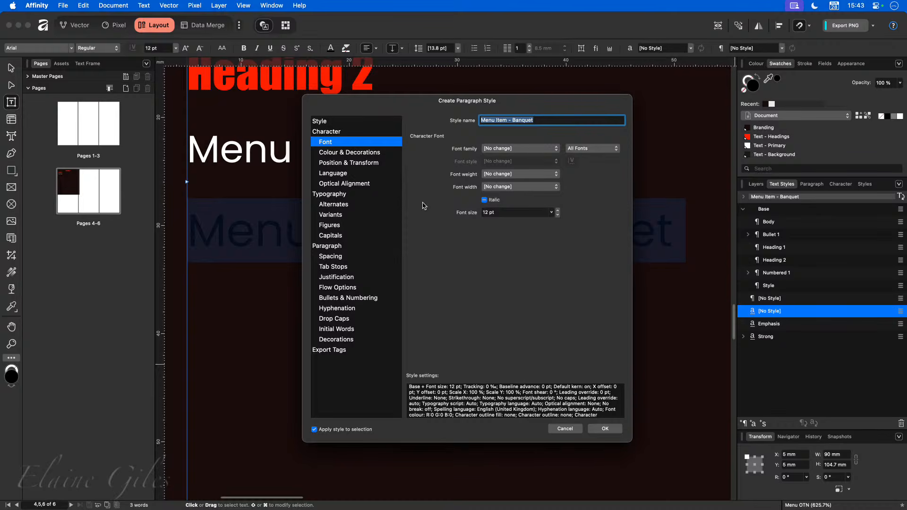
left_click(509, 211)
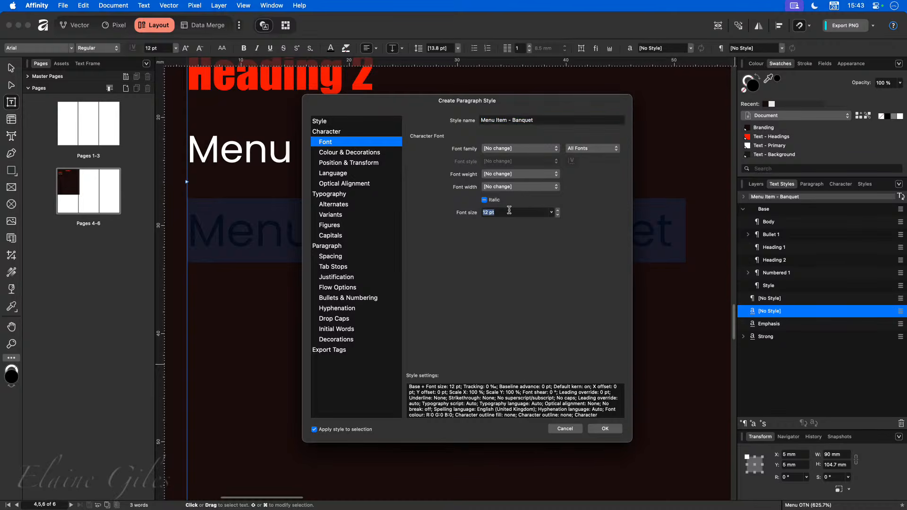
type("7")
key("Tab")
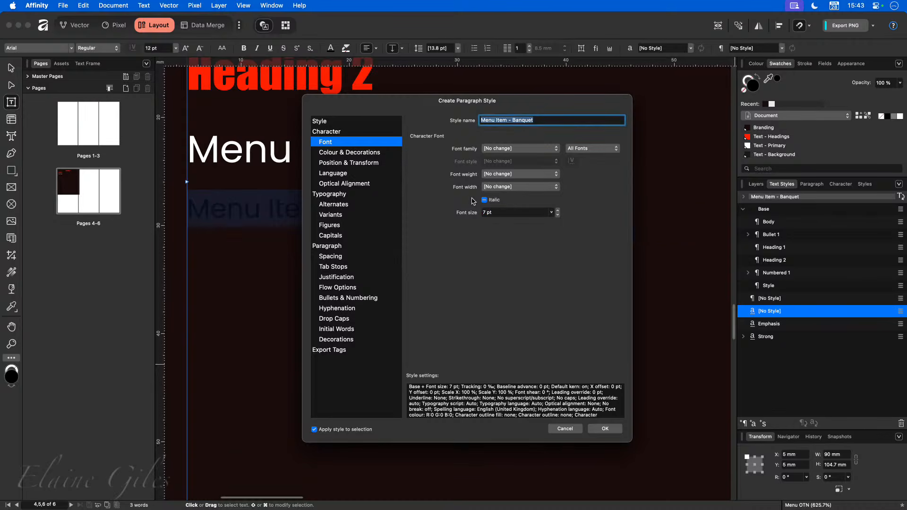
Step: Set the Menu Item - Banquet style's font colour to the document swatch Text - Primary
left_click(360, 156)
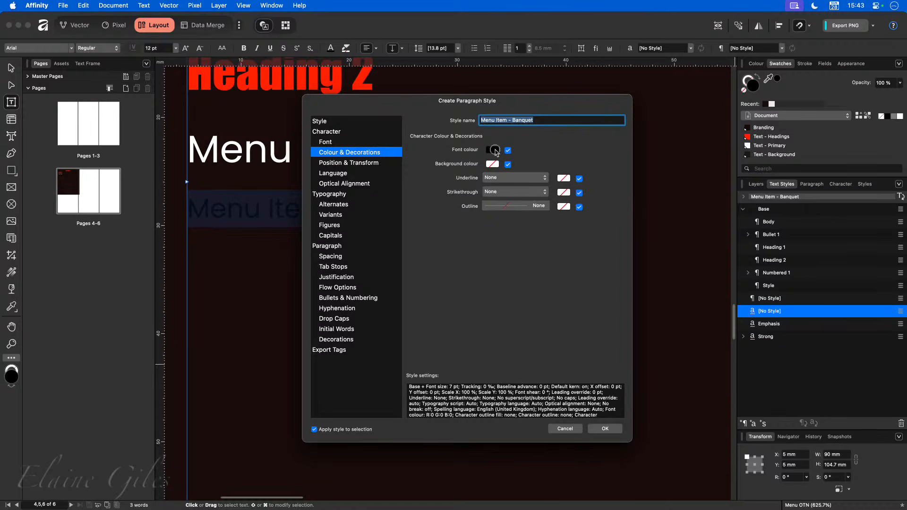
left_click(492, 150)
left_click(499, 162)
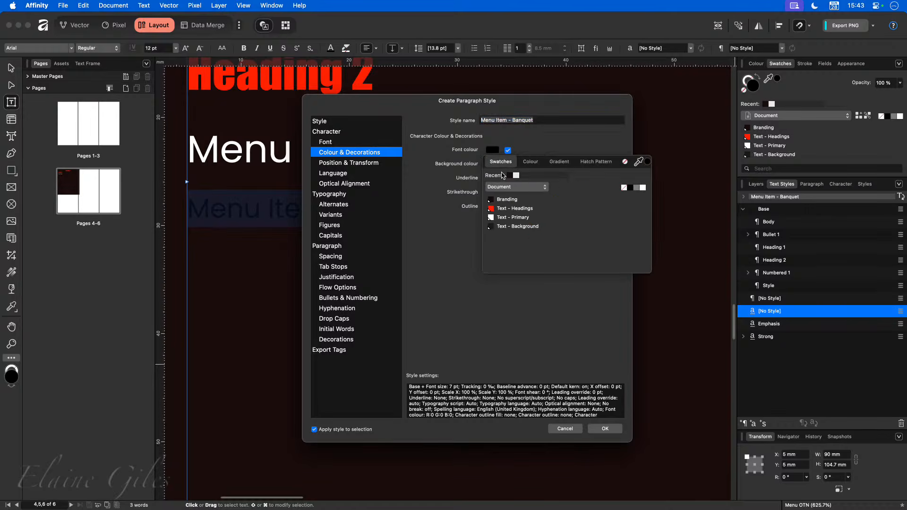
left_click(514, 221)
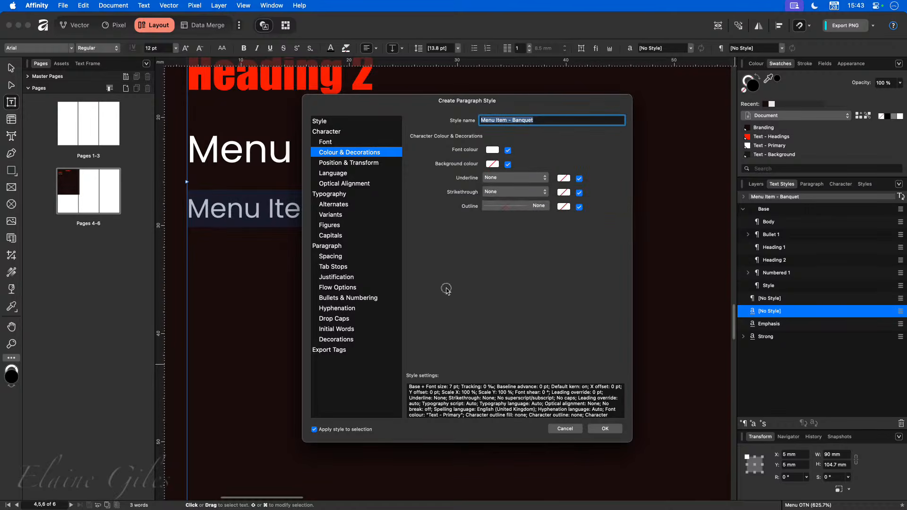
Step: Set the Menu Item - Banquet style's paragraph alignment to Centre
left_click_drag(392, 96, 471, 126)
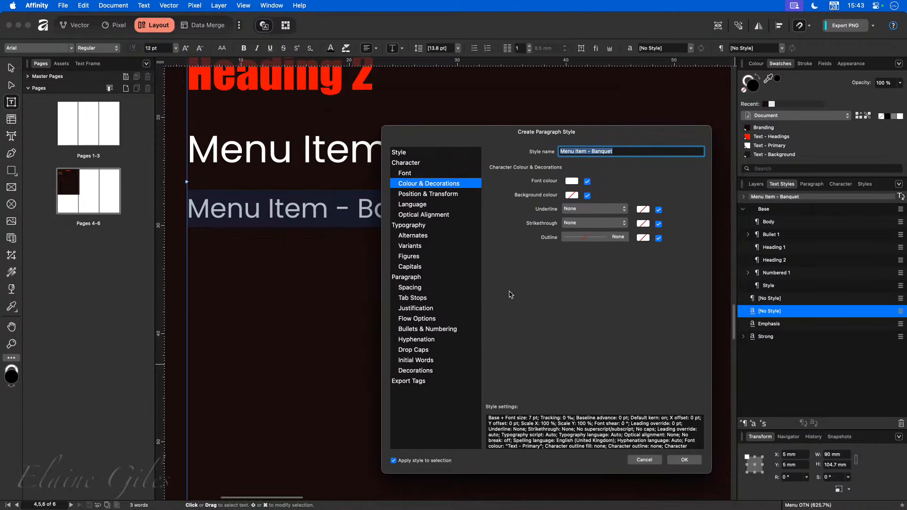
left_click(427, 288)
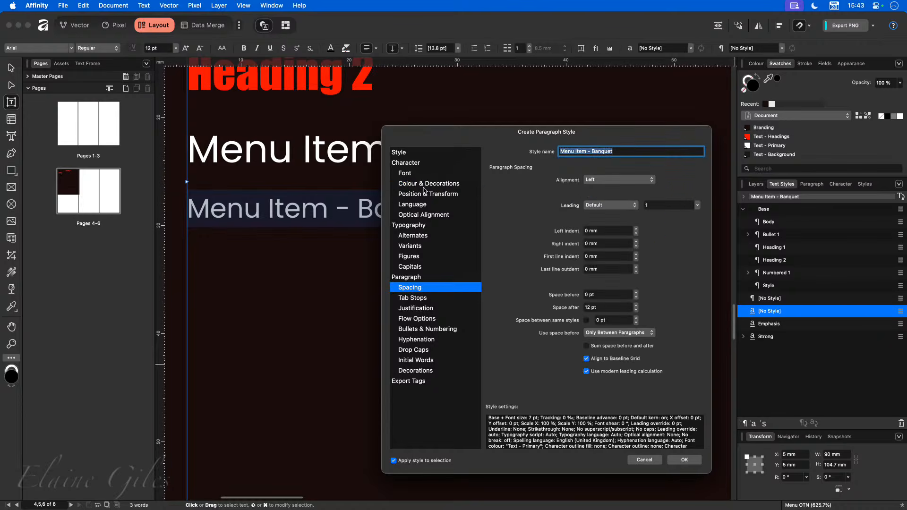
left_click(425, 278)
left_click(620, 180)
left_click(613, 191)
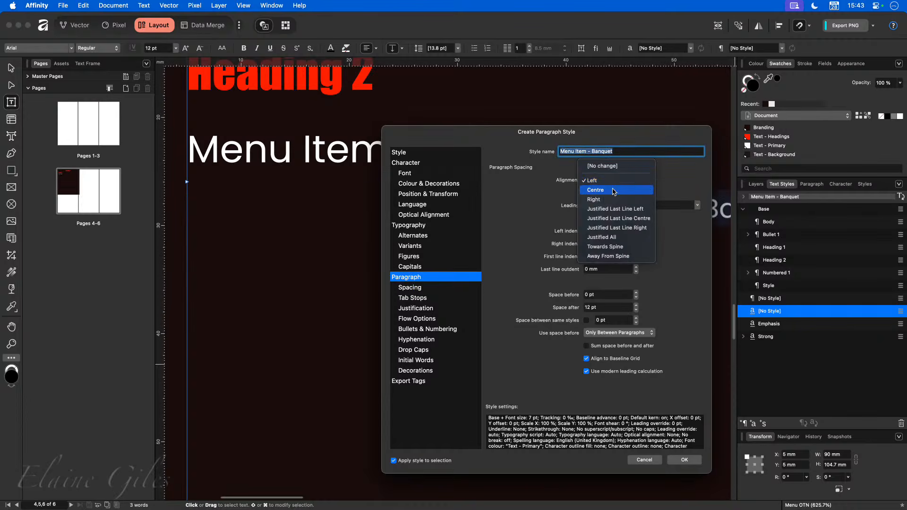
Step: Reduce the Menu Item - Banquet style's space after and save the style with it applied to the selected line
left_click_drag(596, 133, 347, 117)
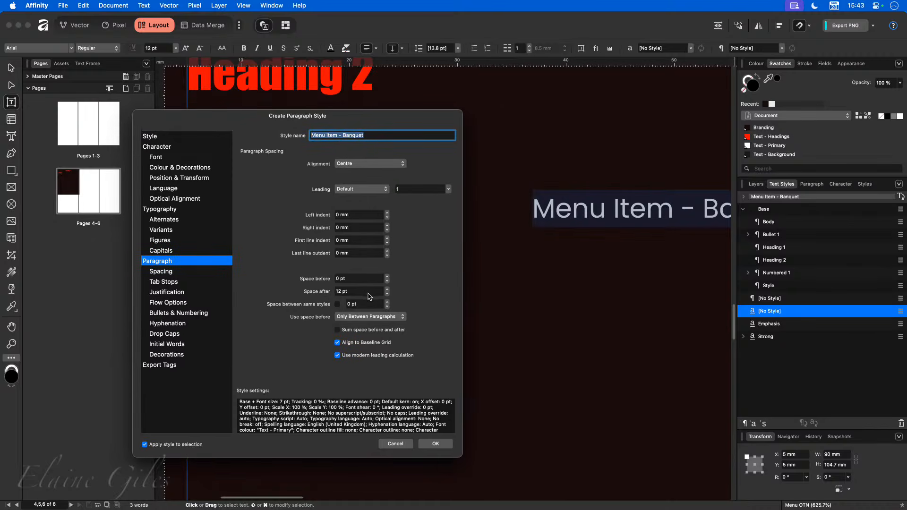
left_click(387, 293)
left_click(387, 293)
left_click(436, 444)
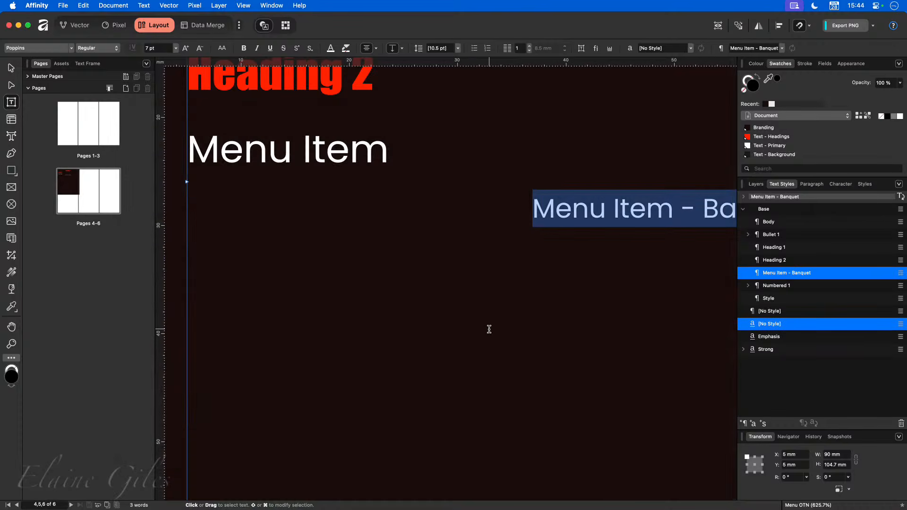
Step: Rename the paragraph style called Style to Menu Item
scroll(488, 330, "down", 3)
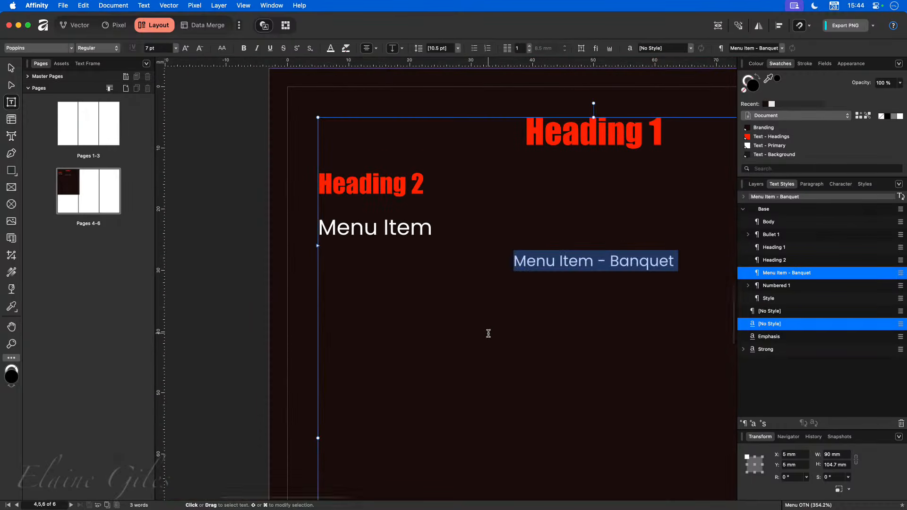
scroll(489, 331, "right", 3)
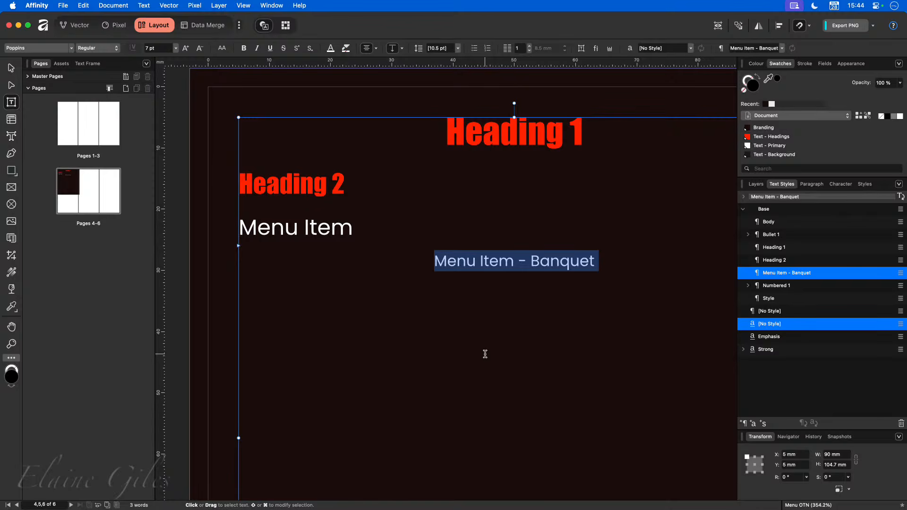
key("super+0")
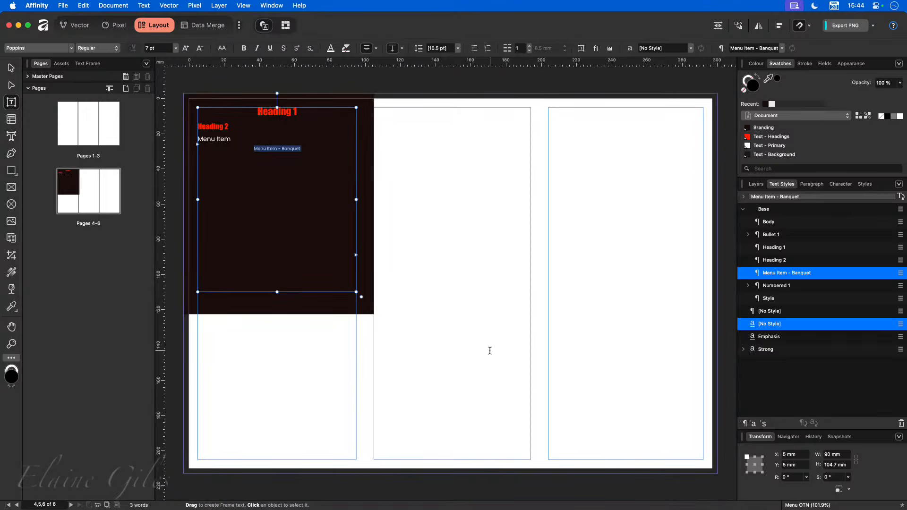
left_click(11, 68)
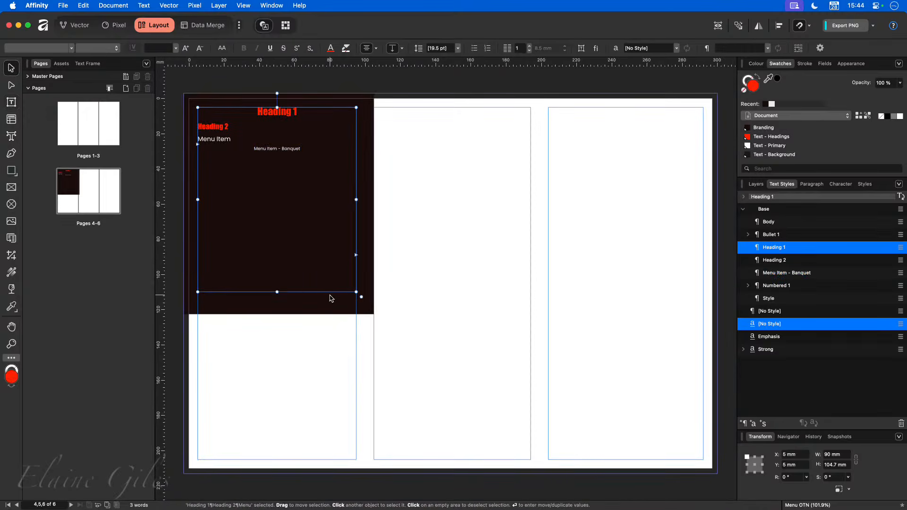
right_click(775, 298)
left_click(649, 379)
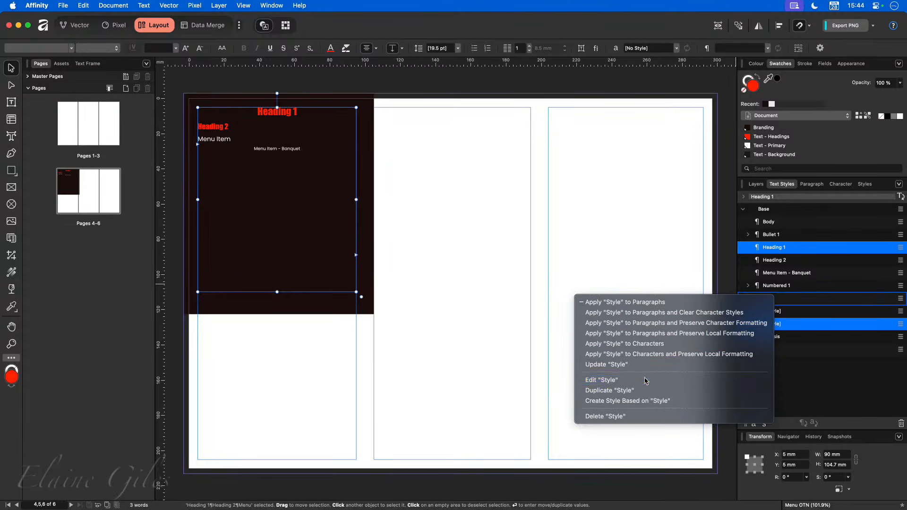
type("Men")
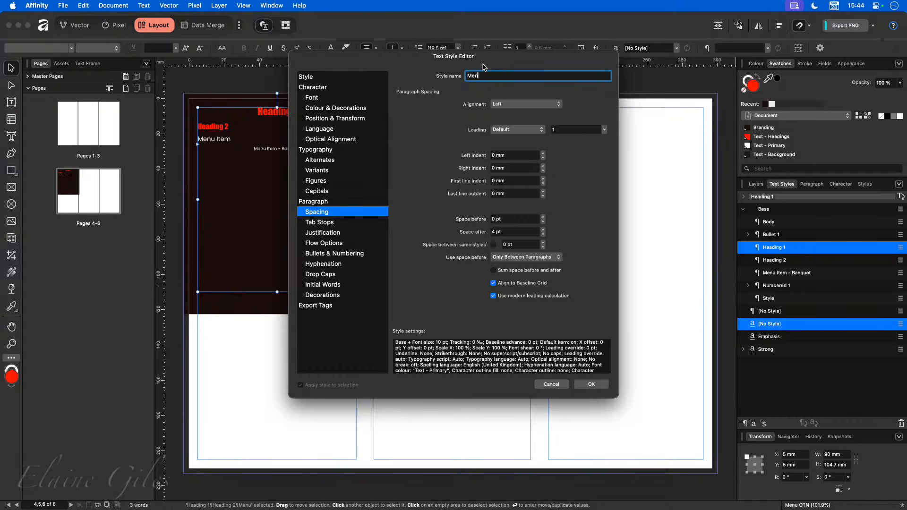
type("u Item")
key("Return")
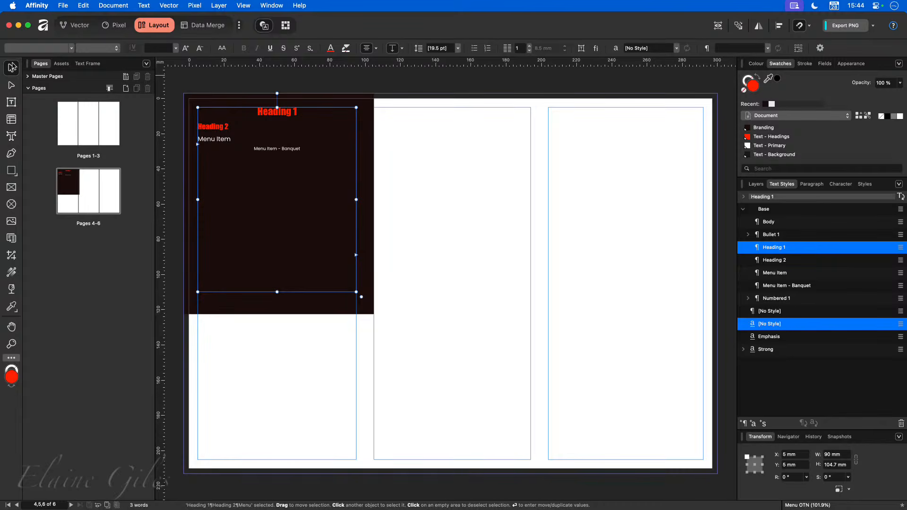
Step: Delete the Branding-filled rectangle and the sample text frame from the pages 4-6 spread
left_click(373, 153)
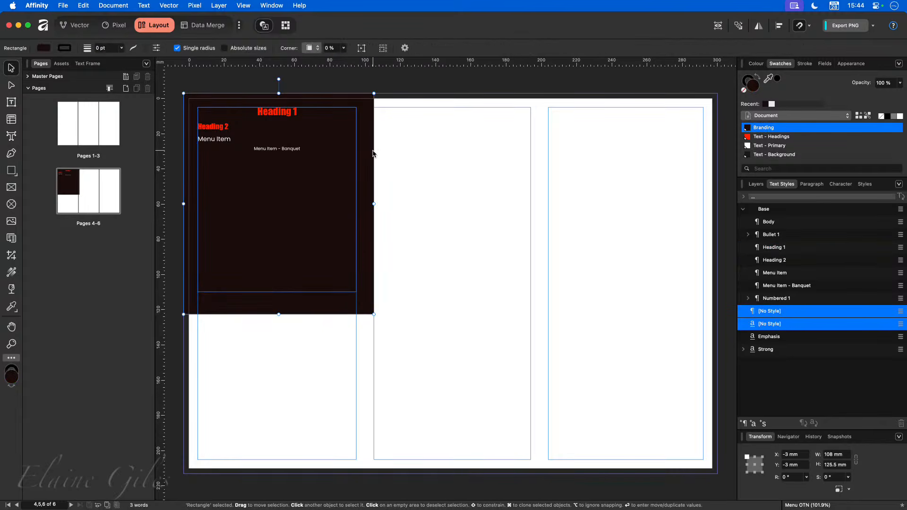
key("Delete")
key("t")
left_click(223, 139)
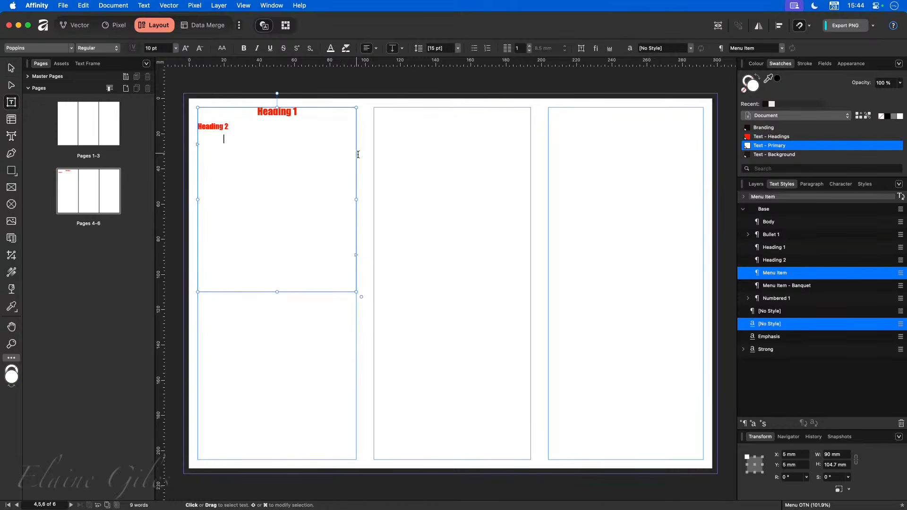
left_click(233, 107)
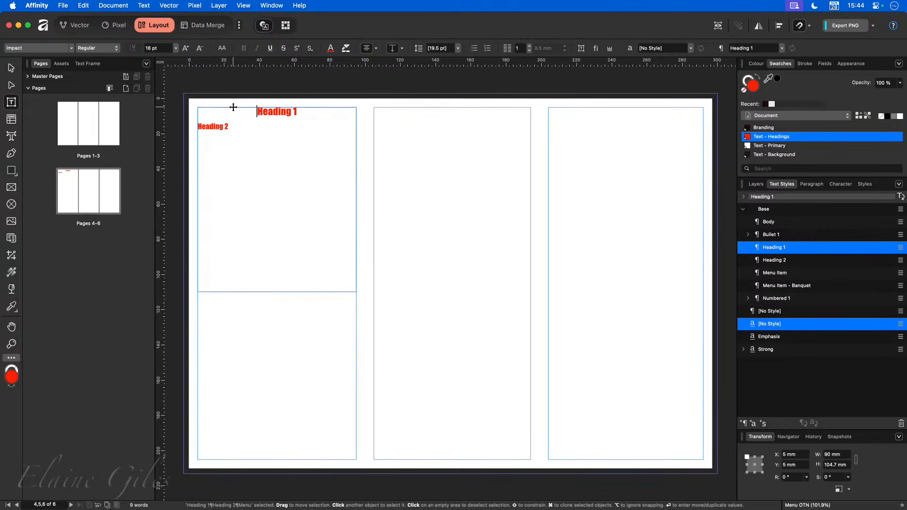
key("Escape")
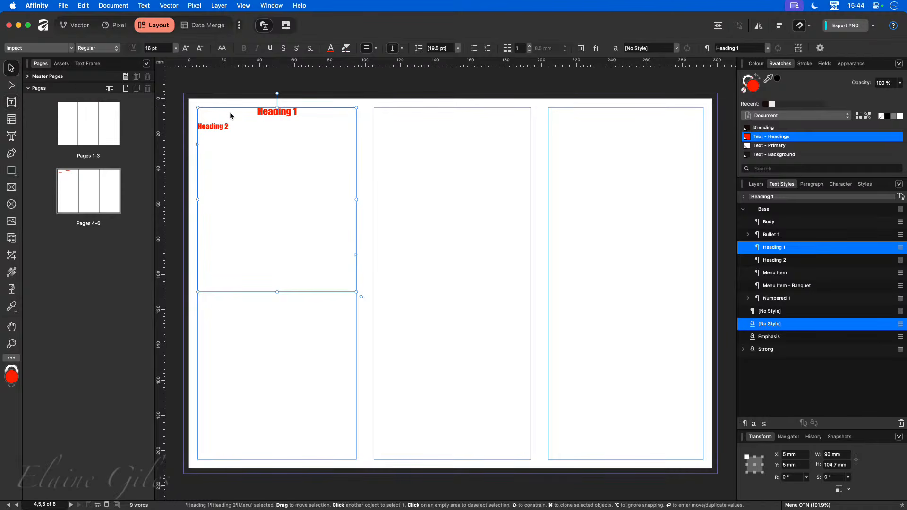
key("Delete")
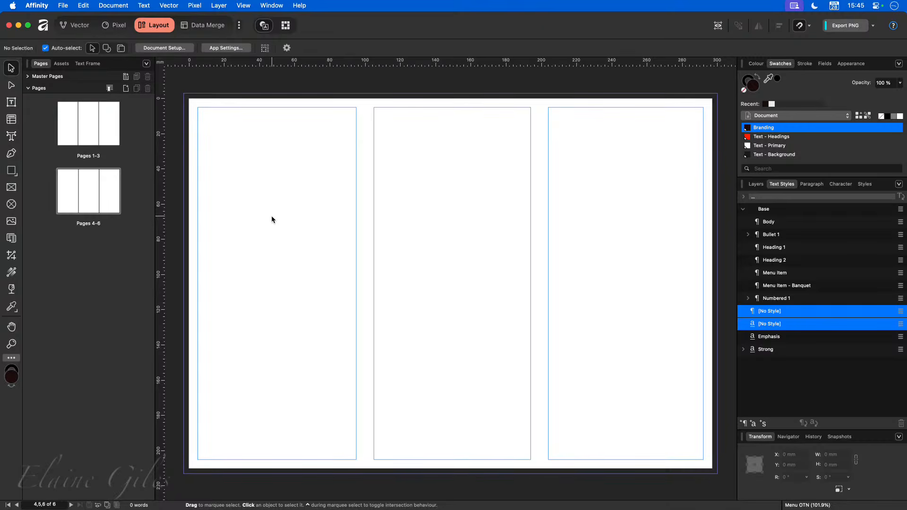
Step: Start exporting the document as a template and browse to the Dropbox > Application Support > Affinity > Templates folder
left_click(64, 4)
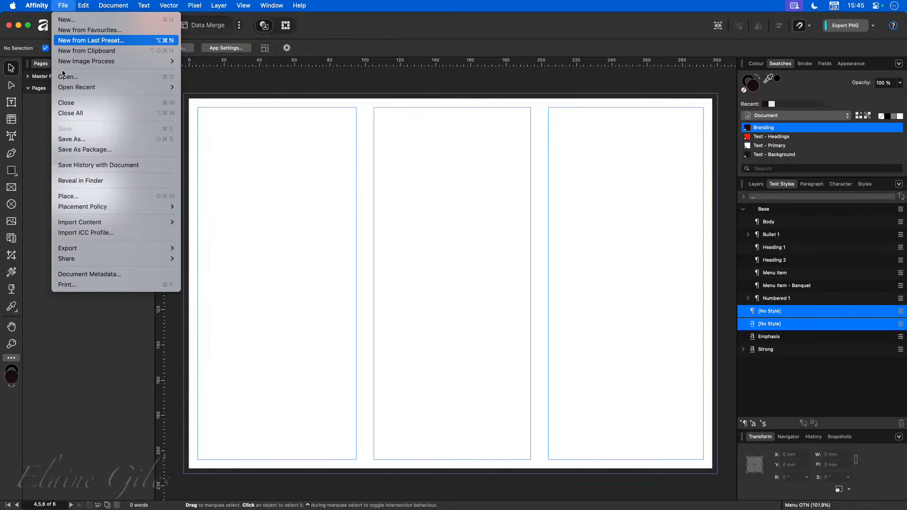
mouse_move(122, 249)
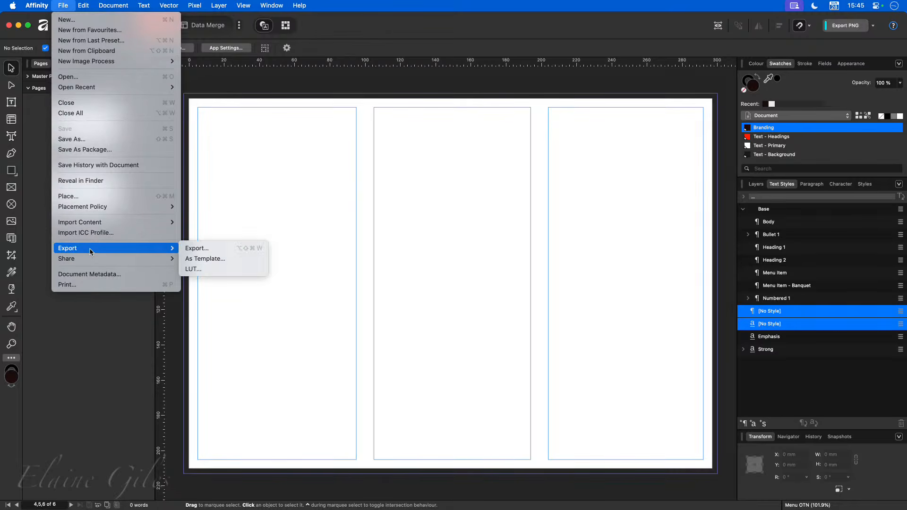
left_click(219, 260)
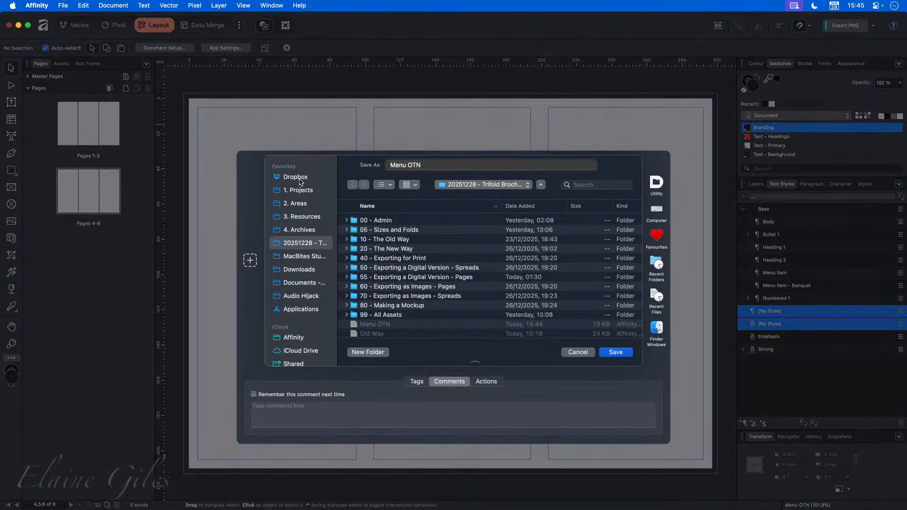
left_click(298, 178)
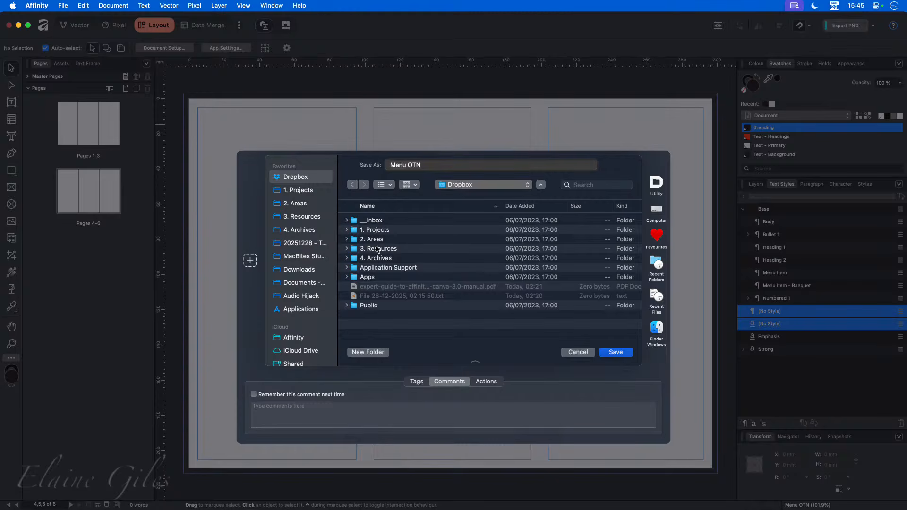
double_click(371, 267)
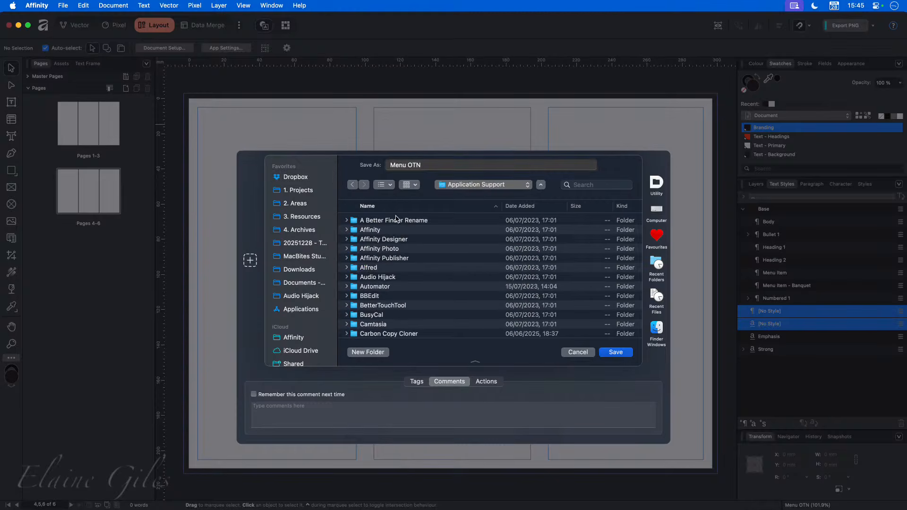
double_click(384, 230)
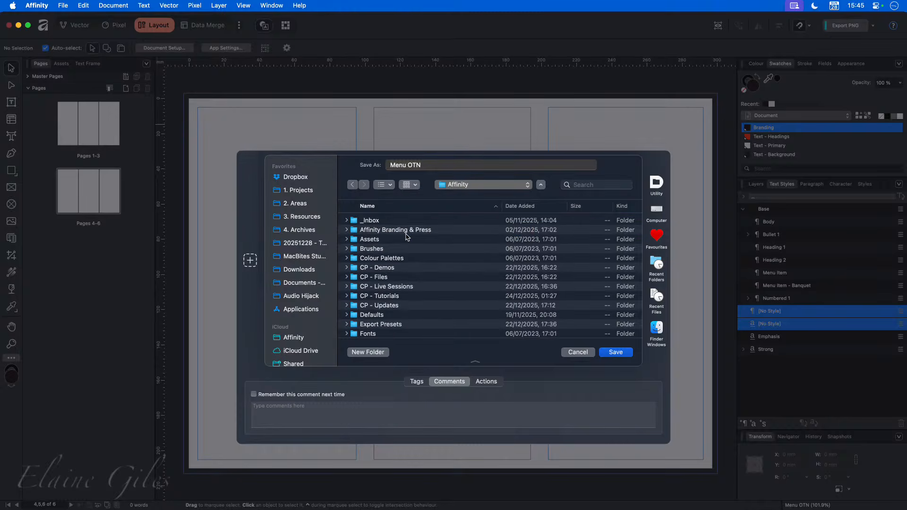
scroll(394, 243, "down", 3)
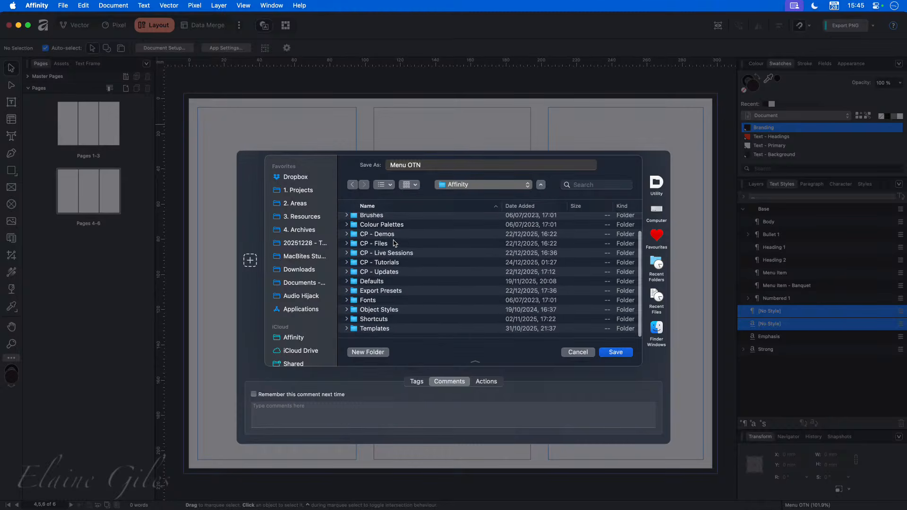
double_click(382, 330)
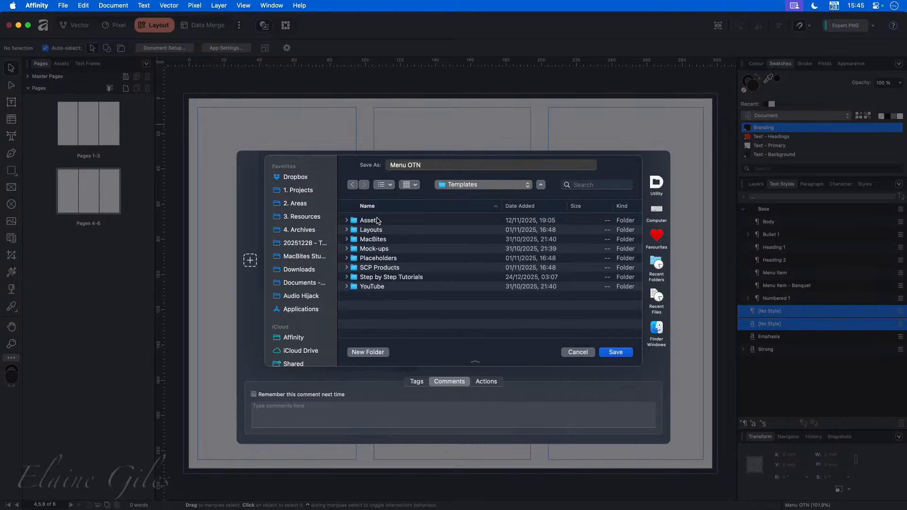
left_click(346, 230)
left_click(347, 231)
Step: Name the template Trifold Brochure and save it in the Layouts folder
left_click(414, 165)
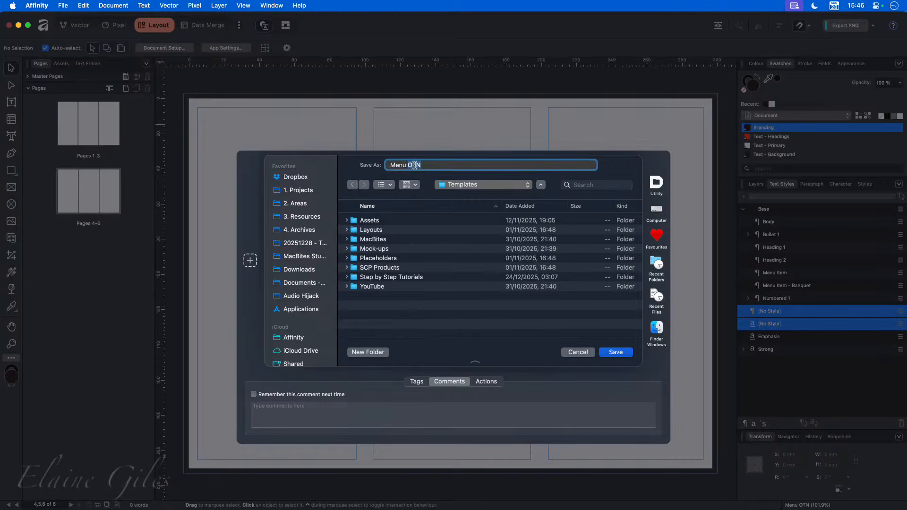
key("BackSpace")
type("Trifold Brochure")
key("shift+super+Right")
key("BackSpace")
double_click(378, 232)
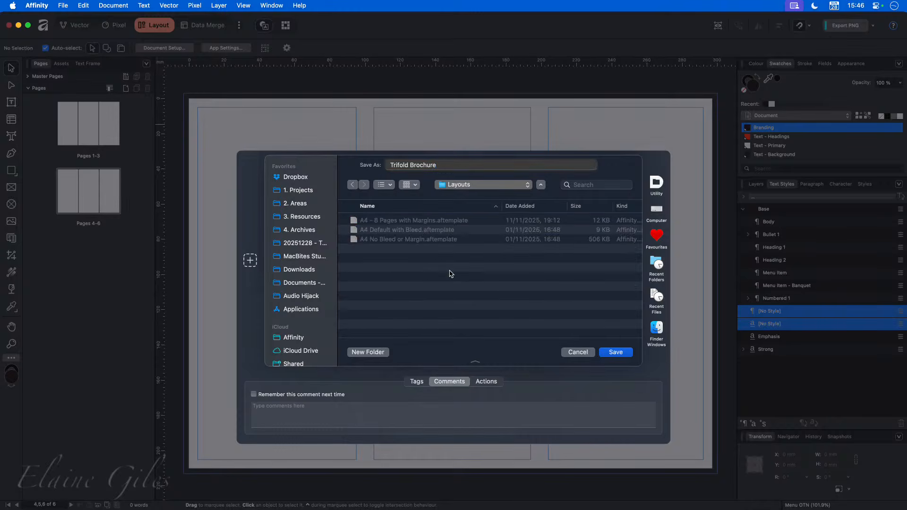
left_click(618, 352)
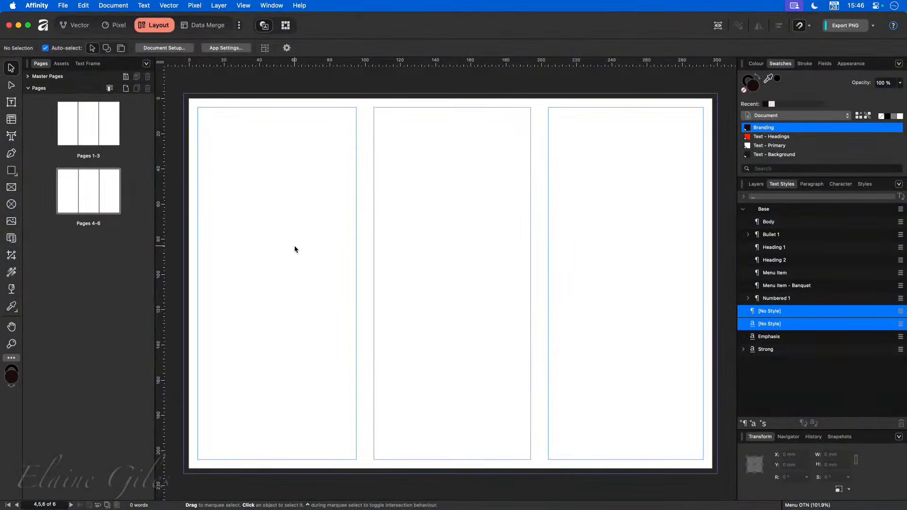
Step: Check the Layouts folder of the personal templates for Trifold Brochure and return to the menu document
key("super+n")
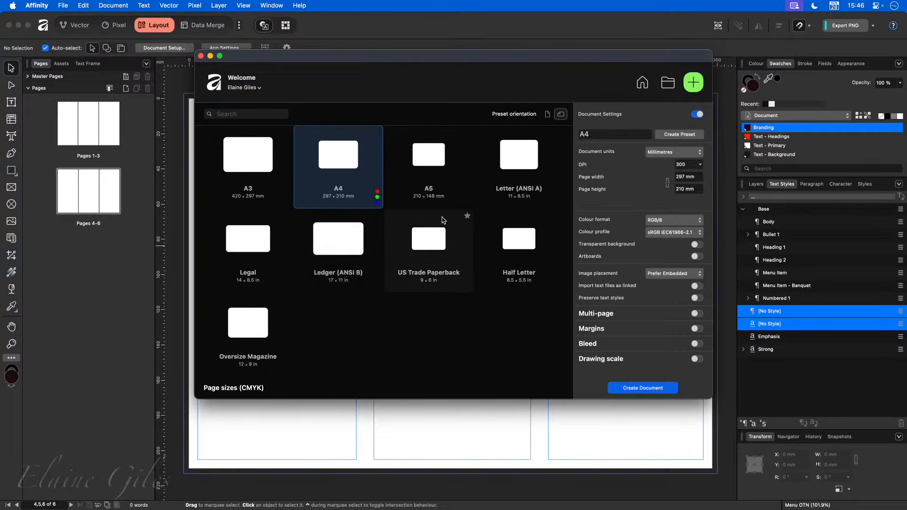
left_click(642, 83)
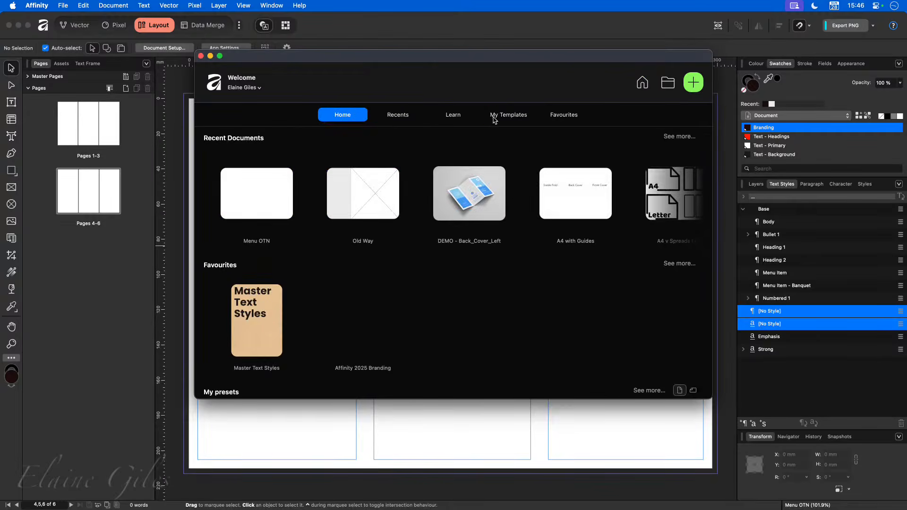
left_click(494, 116)
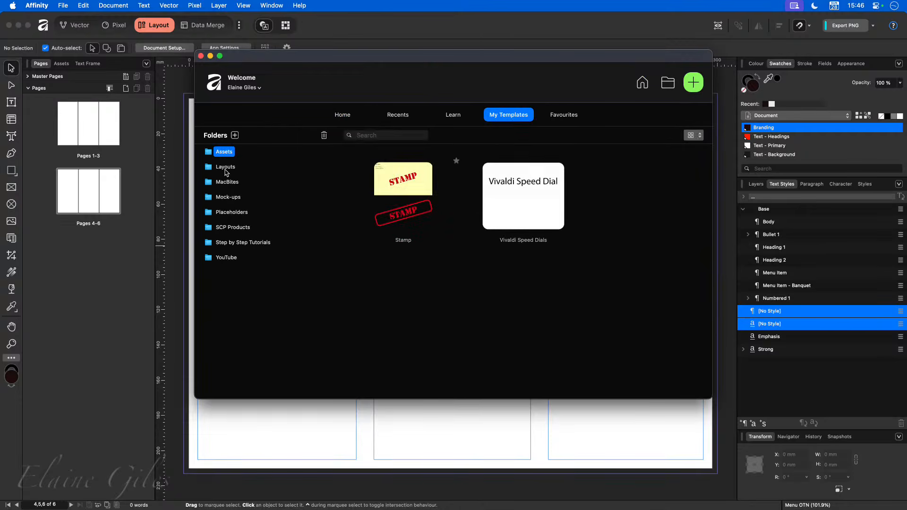
left_click(225, 169)
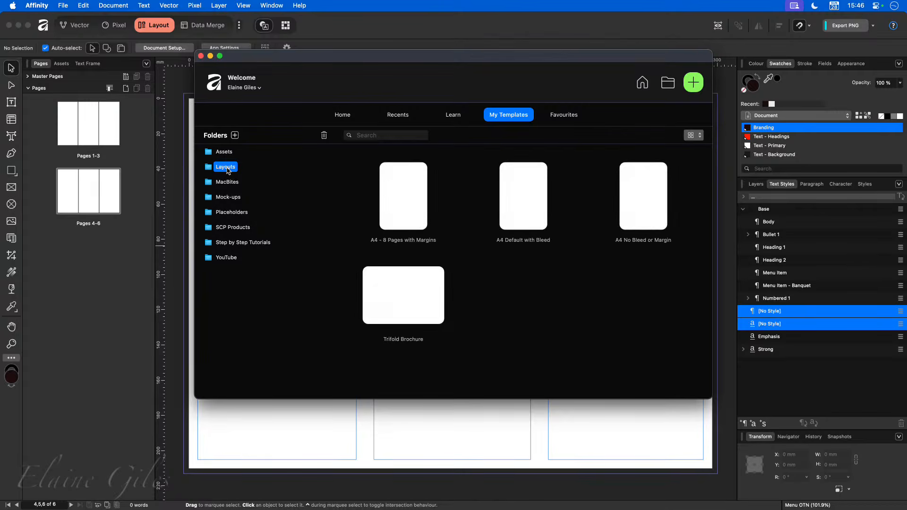
left_click(402, 295)
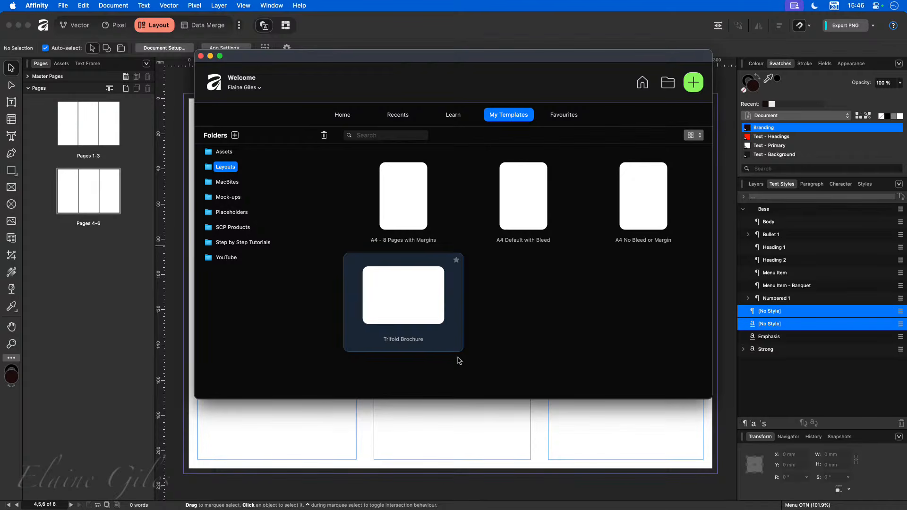
left_click(200, 56)
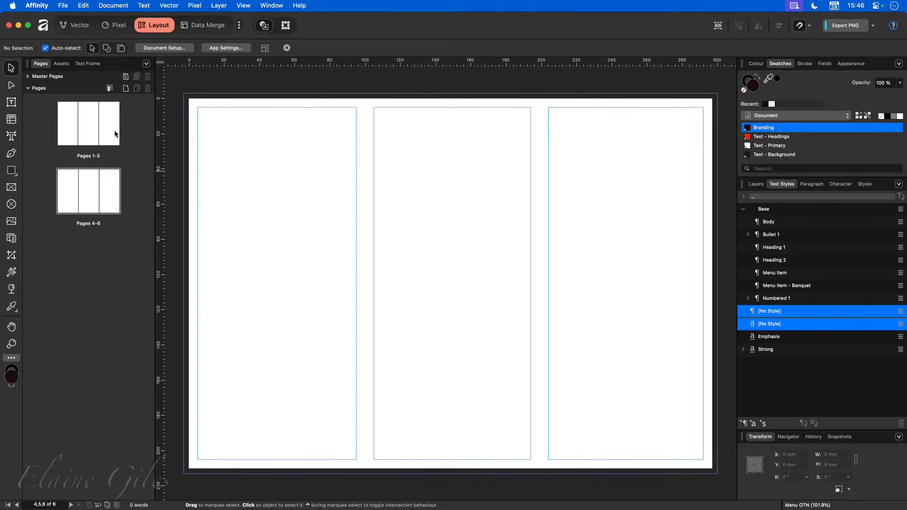
Step: On the pages 1-3 spread, draw a 101 × 216 mm rectangle covering the first panel out to the bleed, filled with the Branding swatch
left_click(87, 124)
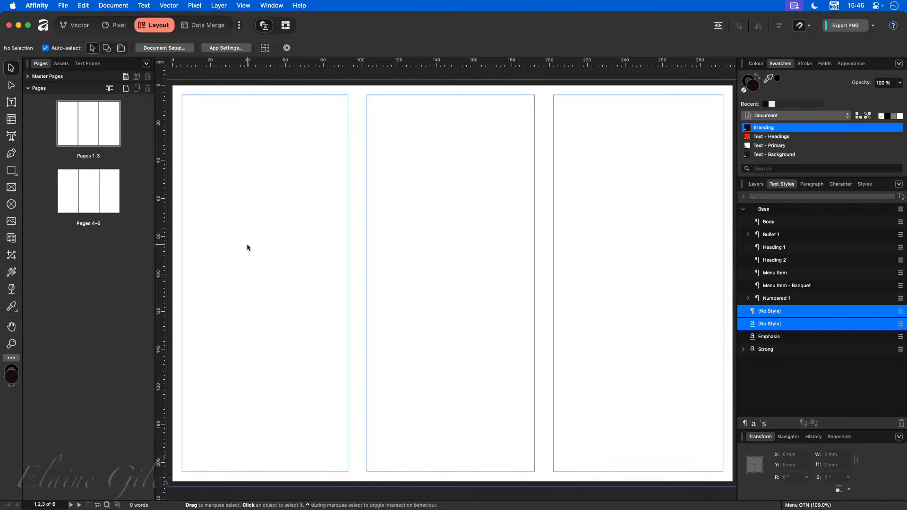
scroll(246, 247, "left", 3)
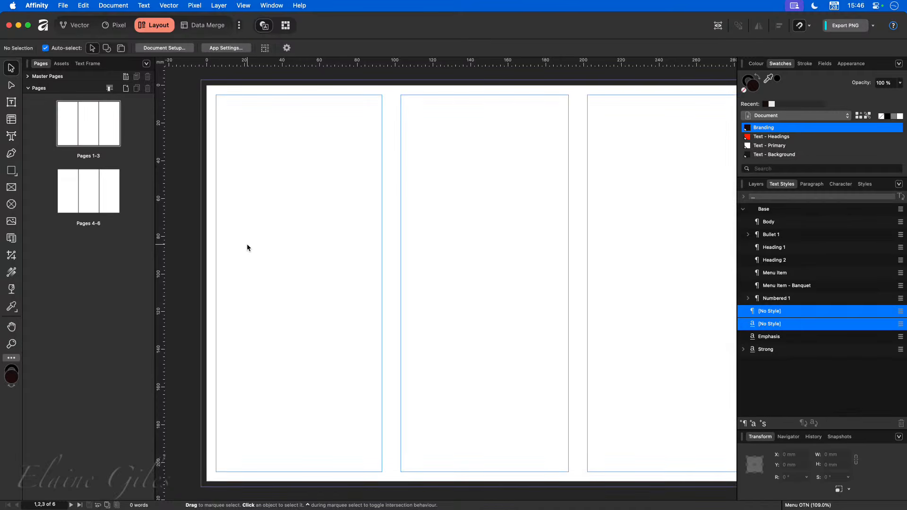
left_click(12, 170)
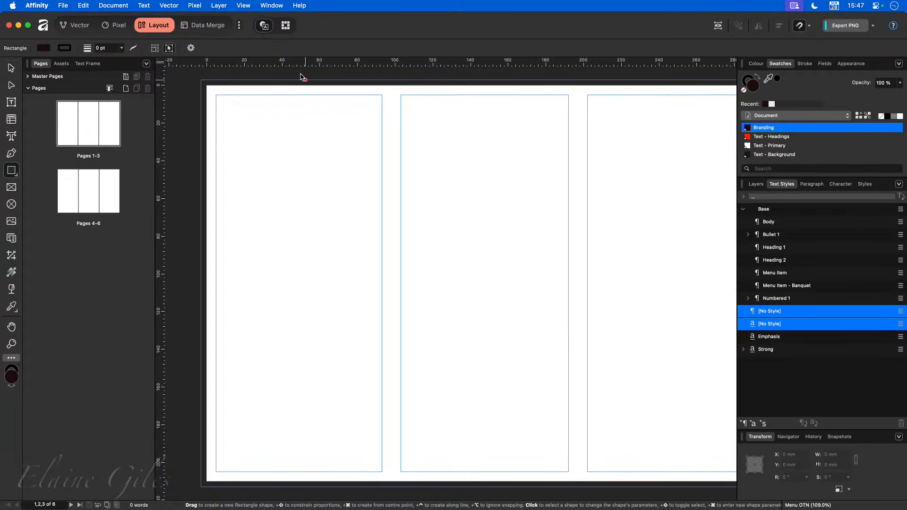
left_click_drag(200, 86, 391, 470)
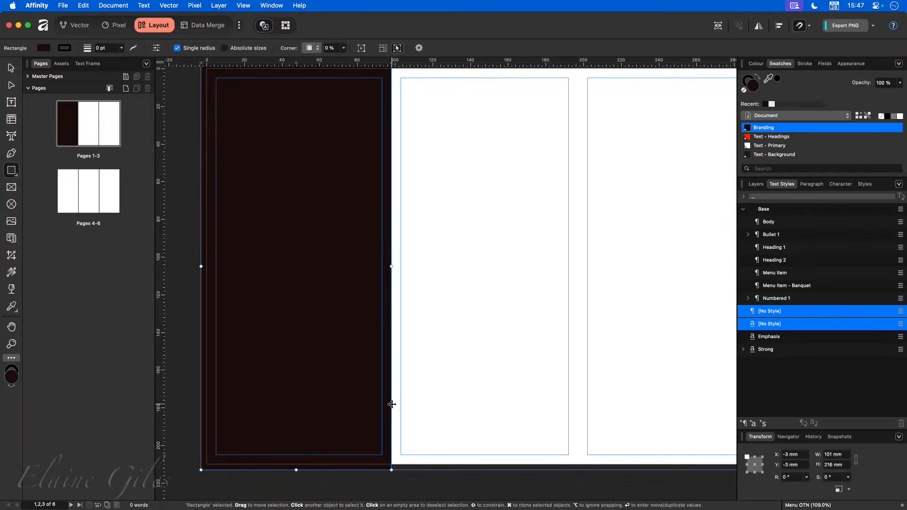
scroll(388, 399, "up", 2)
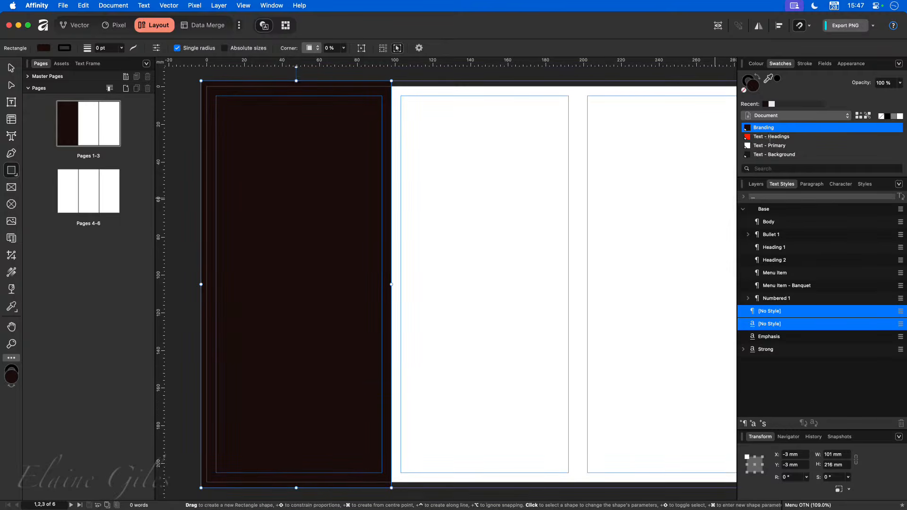
left_click(771, 137)
left_click(767, 130)
Step: Lock the background rectangle and draw an 88 × 200 mm text frame over it, filling the first panel's margins
left_click(755, 184)
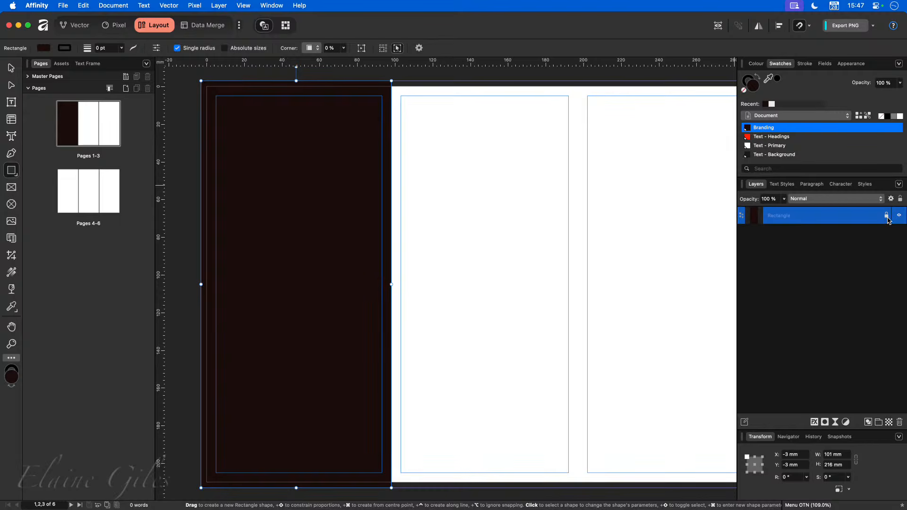
left_click(885, 215)
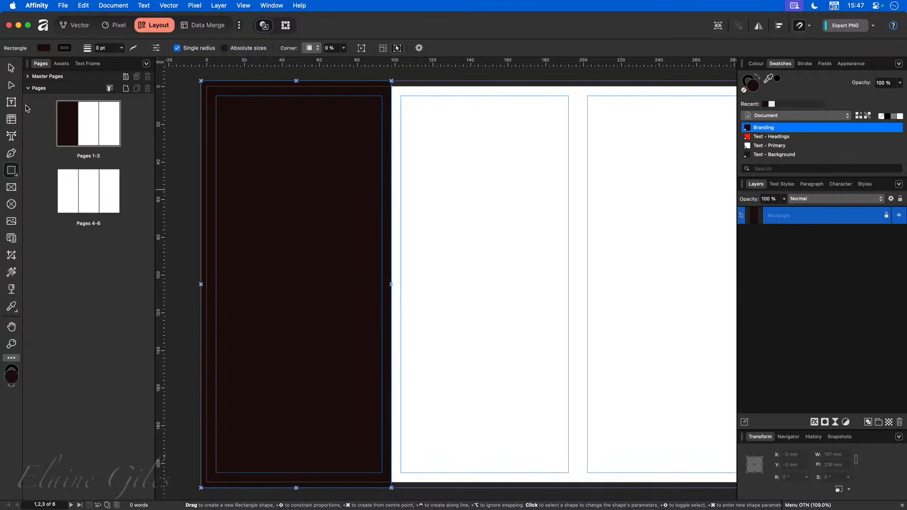
left_click(11, 102)
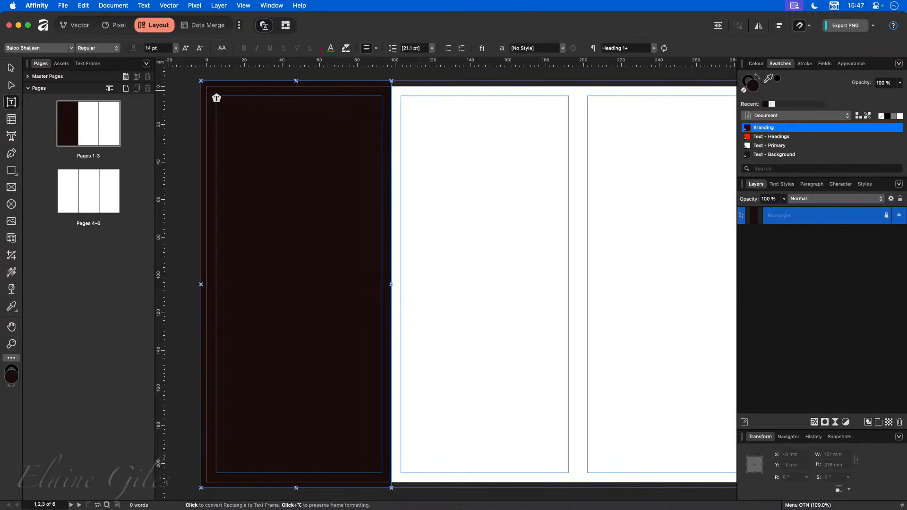
left_click_drag(216, 96, 381, 473)
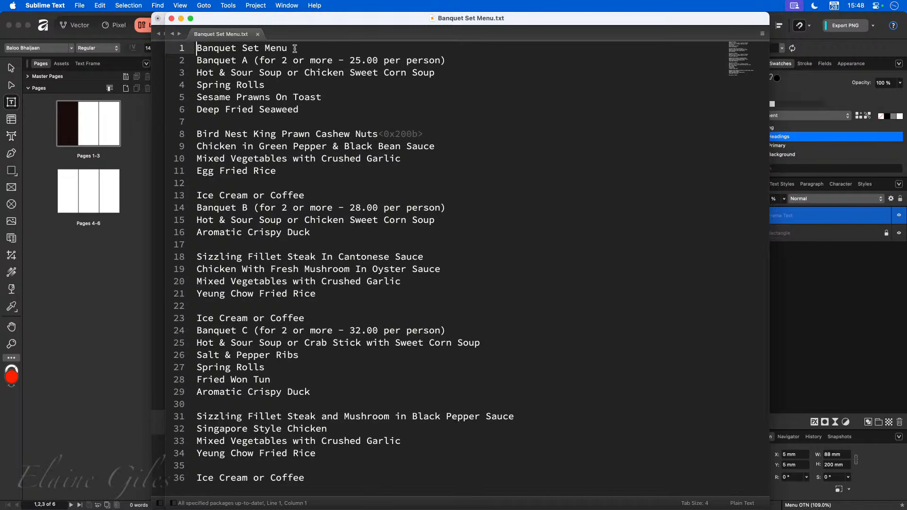
Step: Examine the title and the Banquet A, B and C heading lines in Banquet Set Menu.txt, and switch back to Affinity
left_click_drag(295, 48, 189, 46)
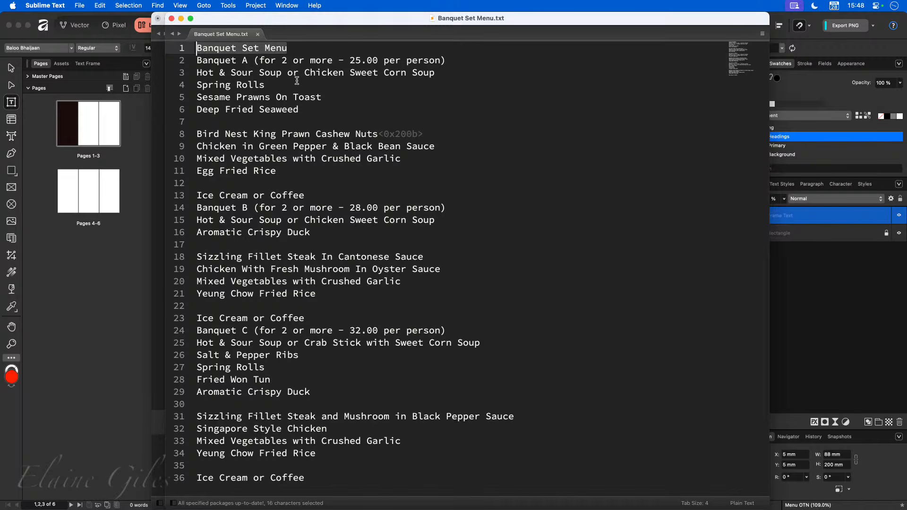
left_click(285, 60)
left_click_drag(285, 61, 207, 61)
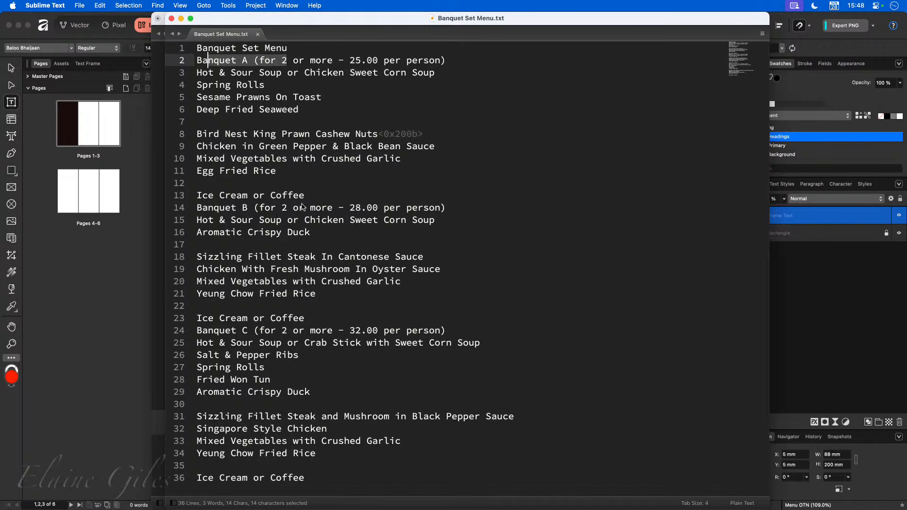
left_click_drag(310, 209, 236, 210)
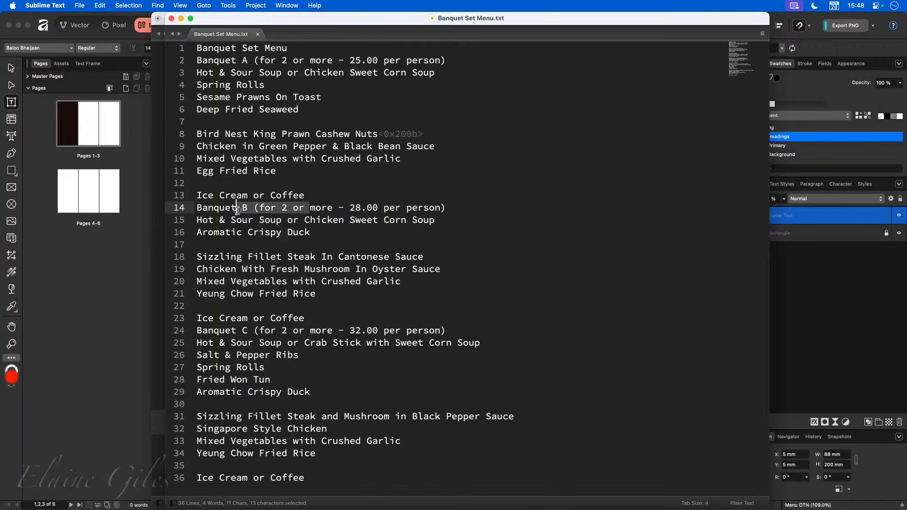
left_click_drag(277, 332, 208, 332)
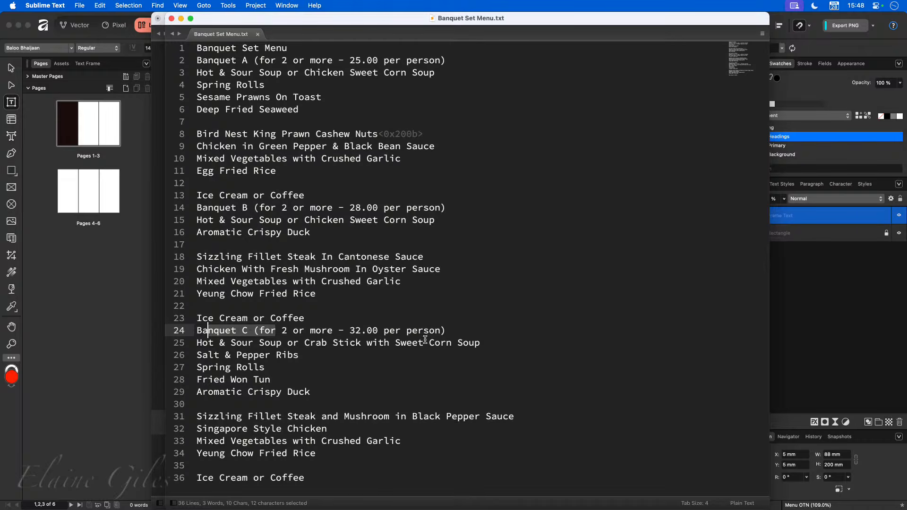
left_click(427, 316)
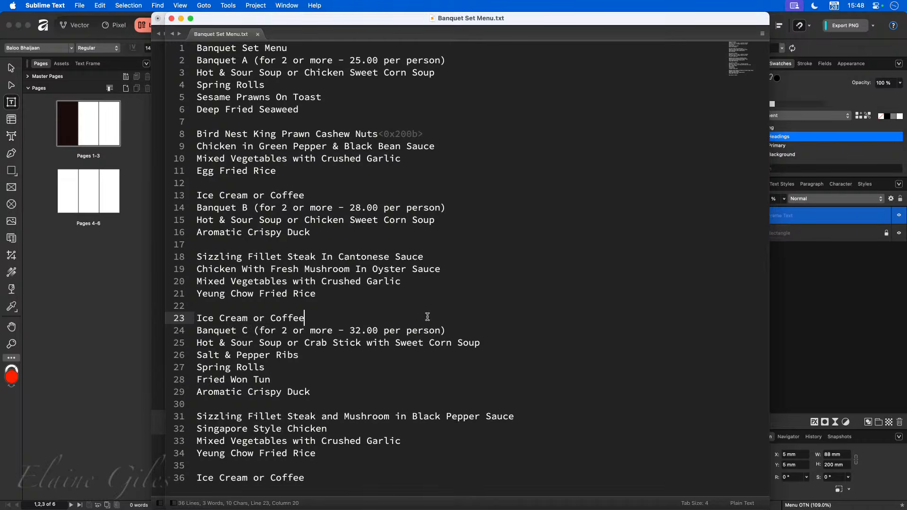
key("super+Tab")
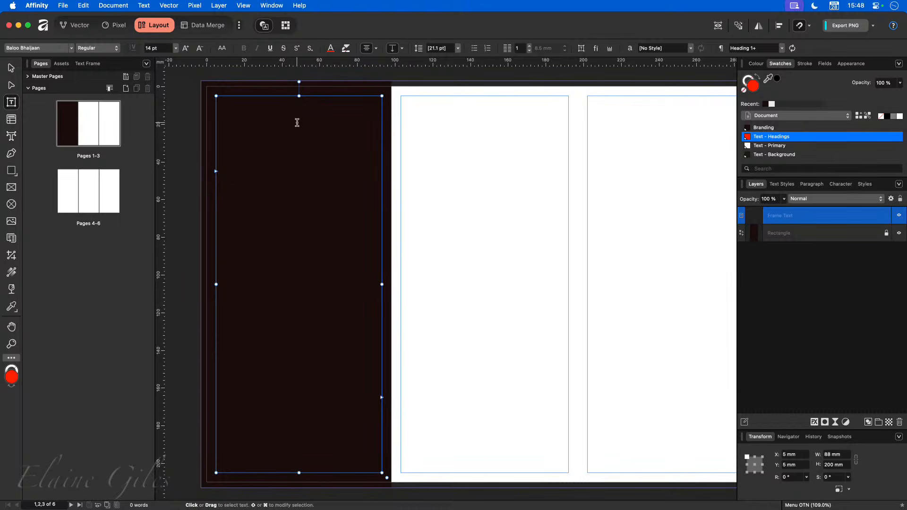
Step: Place Banquet Set Menu.txt from the Copy folder inside 20 - The New Way into the first panel's text frame
left_click(66, 5)
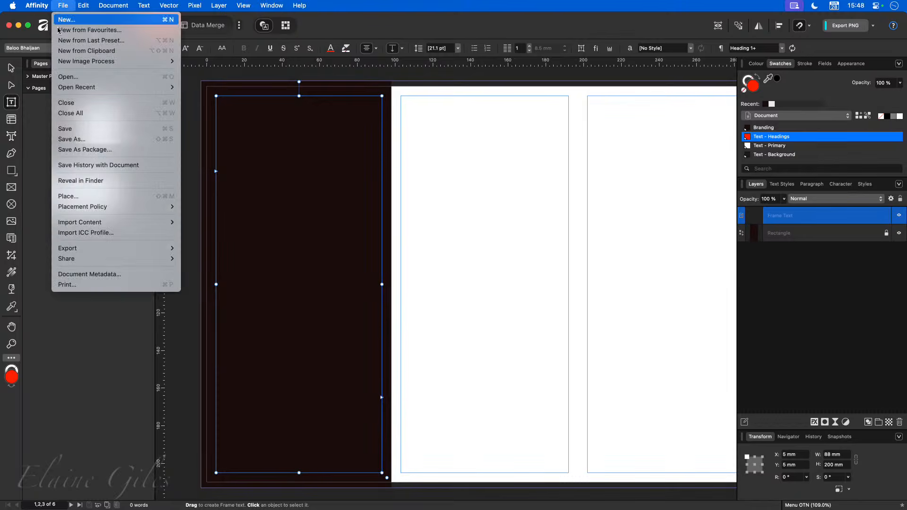
left_click(341, 155)
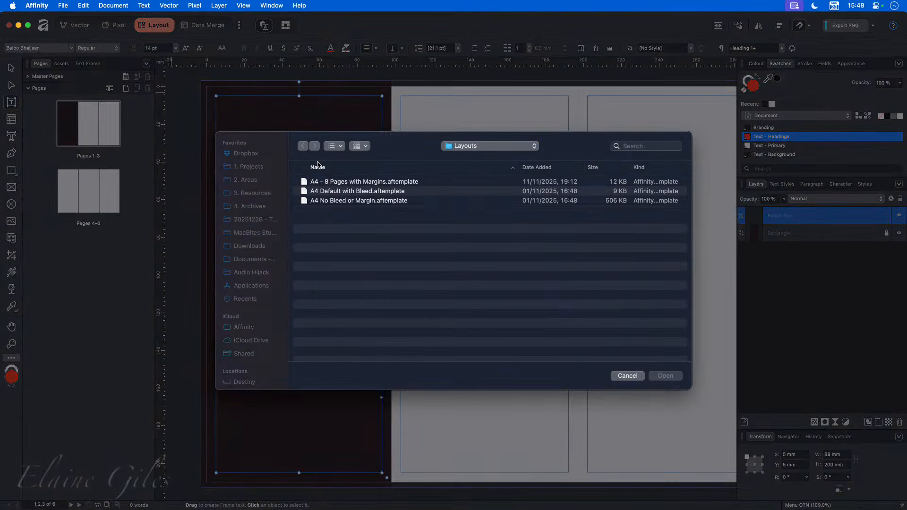
left_click(471, 147)
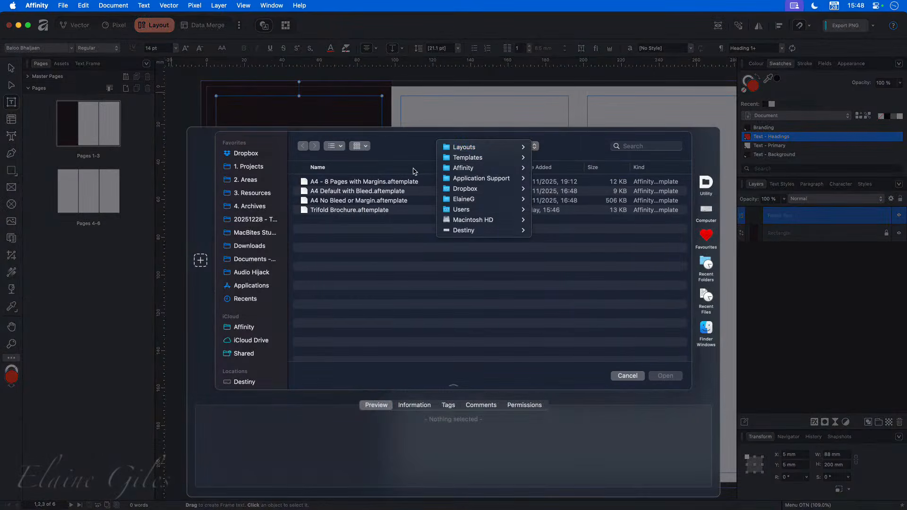
left_click(257, 220)
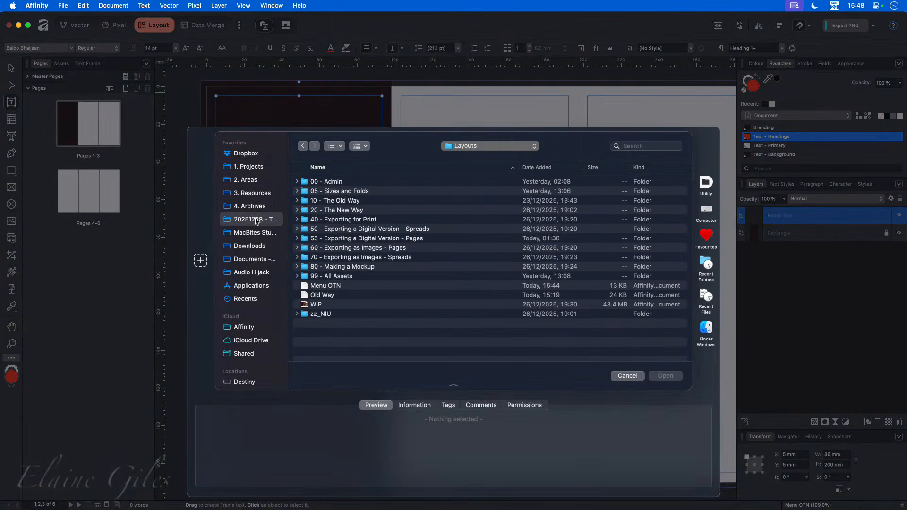
double_click(340, 209)
double_click(319, 182)
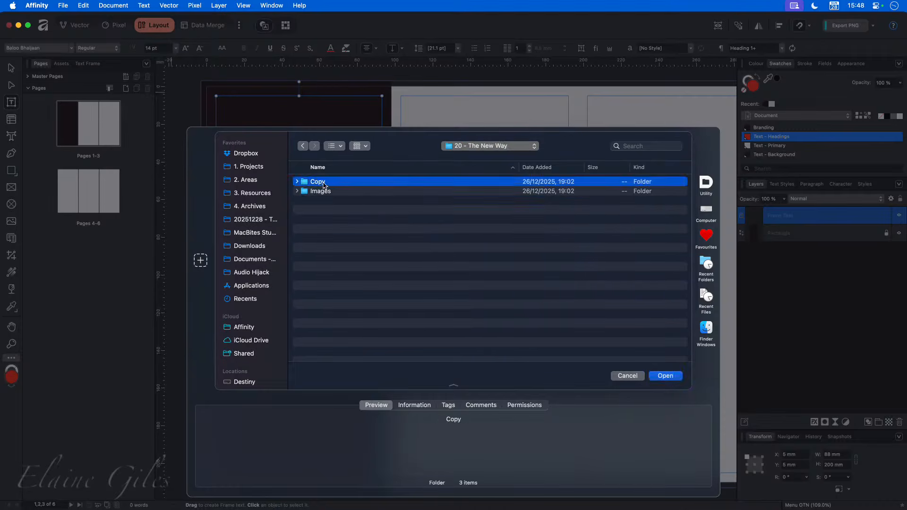
left_click(347, 190)
left_click(355, 183)
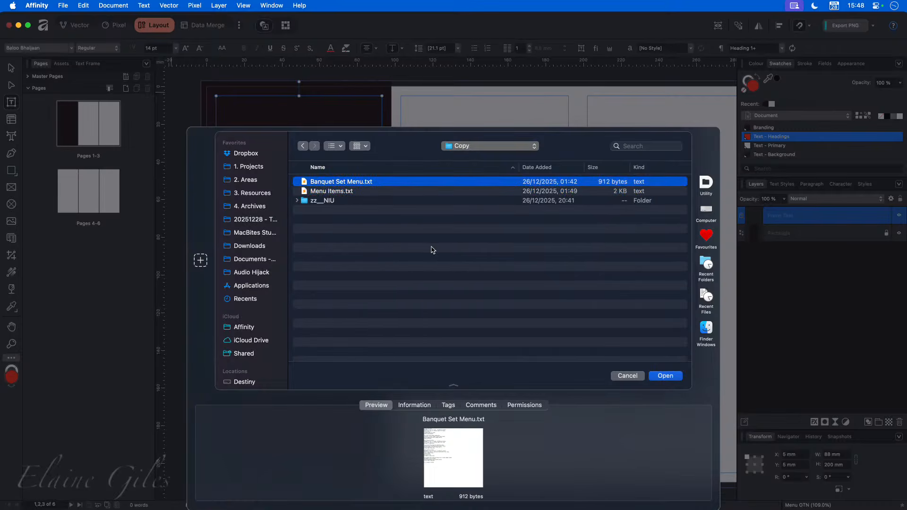
left_click(666, 376)
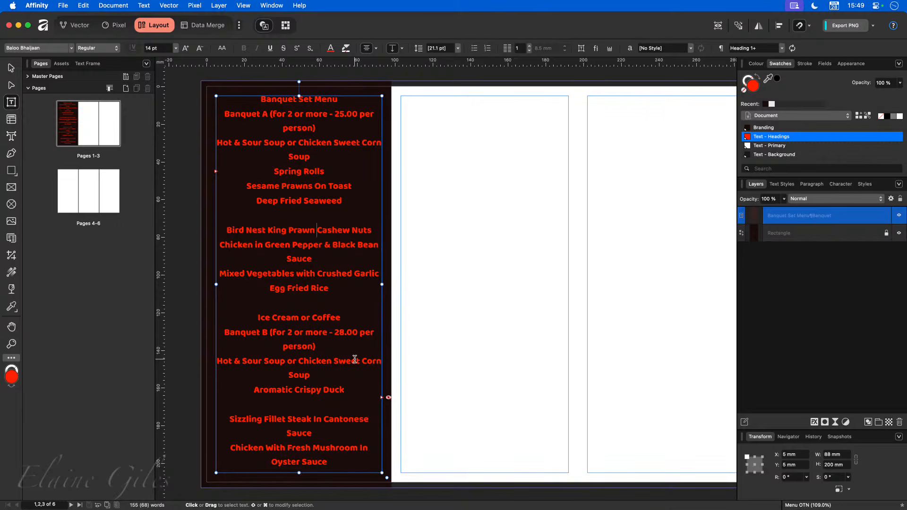
Step: Check the font settings of the Heading 1 text style, keeping Impact as the font family
left_click(786, 186)
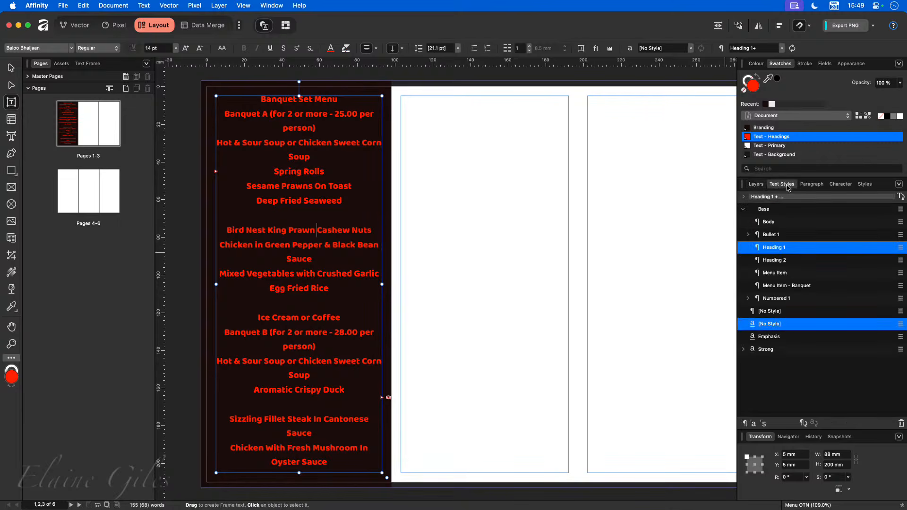
right_click(778, 249)
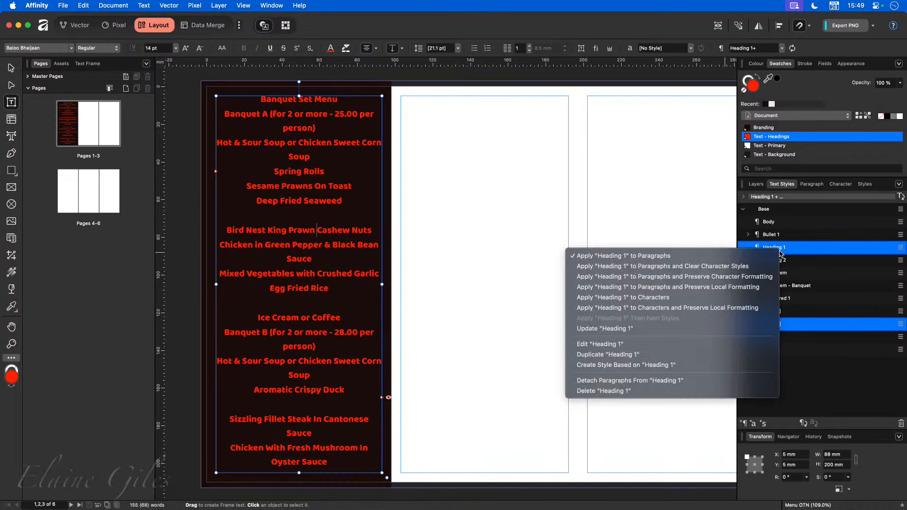
left_click(614, 344)
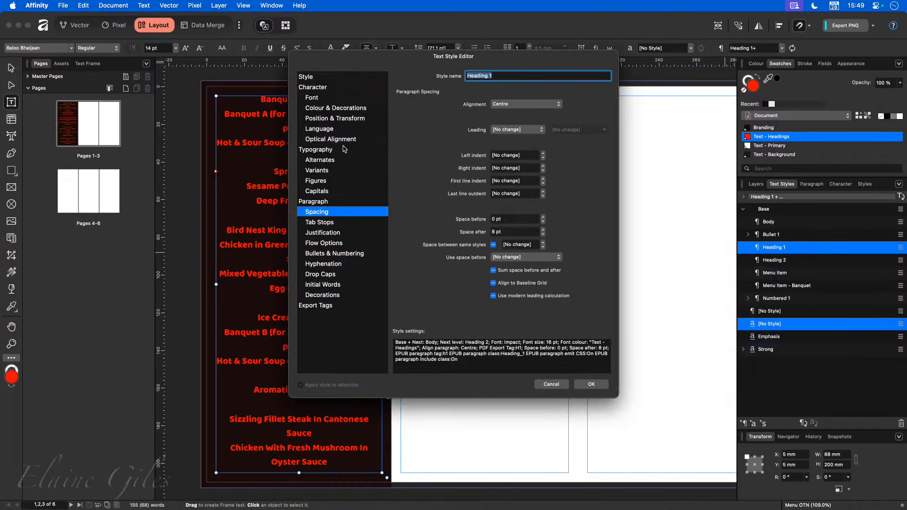
left_click(333, 97)
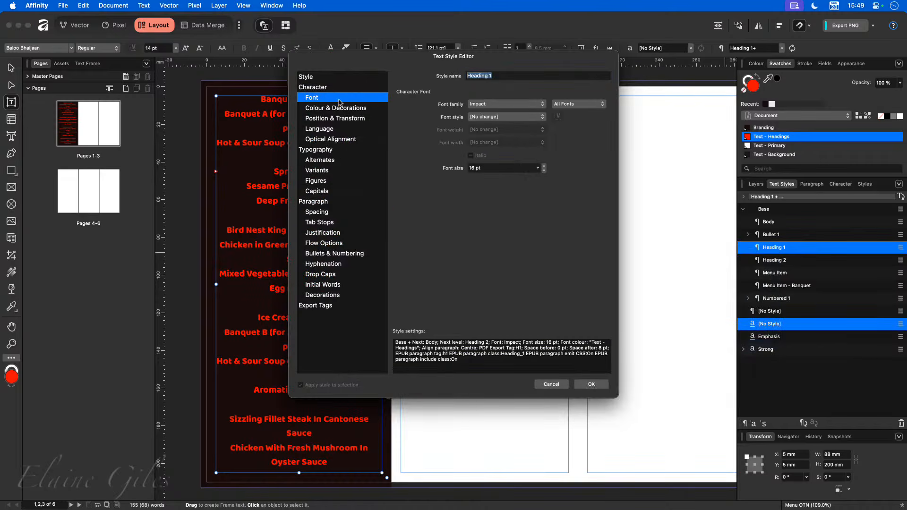
left_click(499, 105)
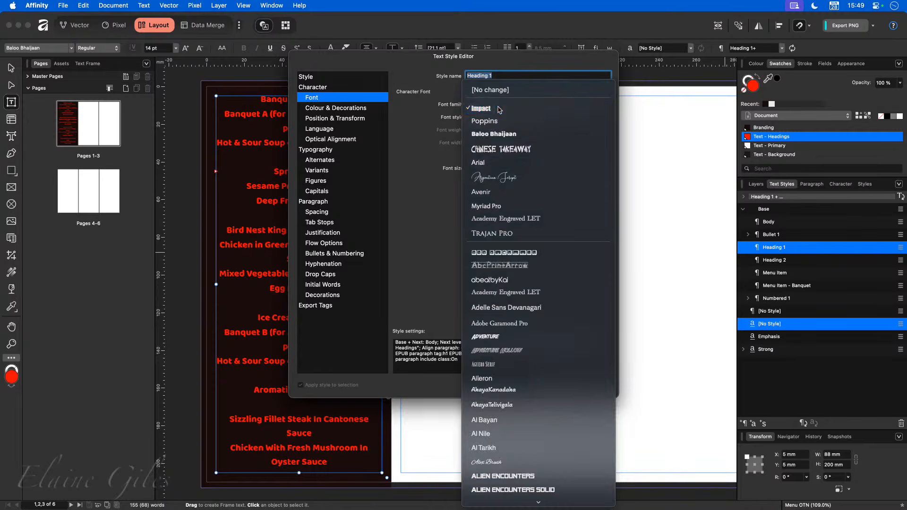
left_click(499, 105)
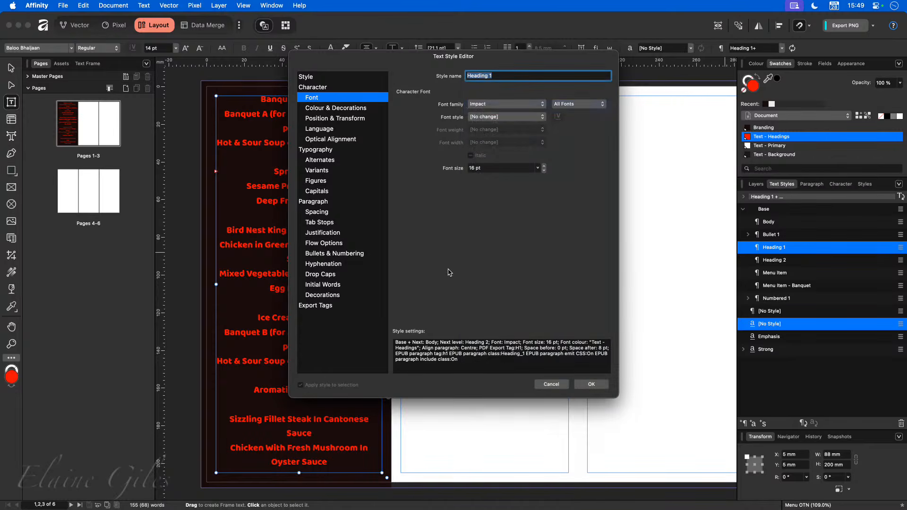
left_click(593, 385)
Step: Apply Heading 1 to all paragraphs of the banquet text, clearing the character styles
key("super+a")
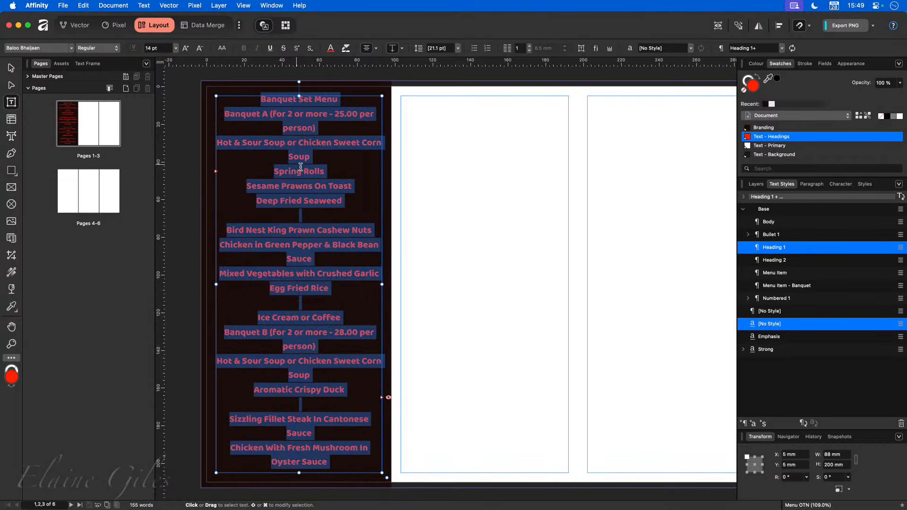
left_click(766, 247)
right_click(766, 248)
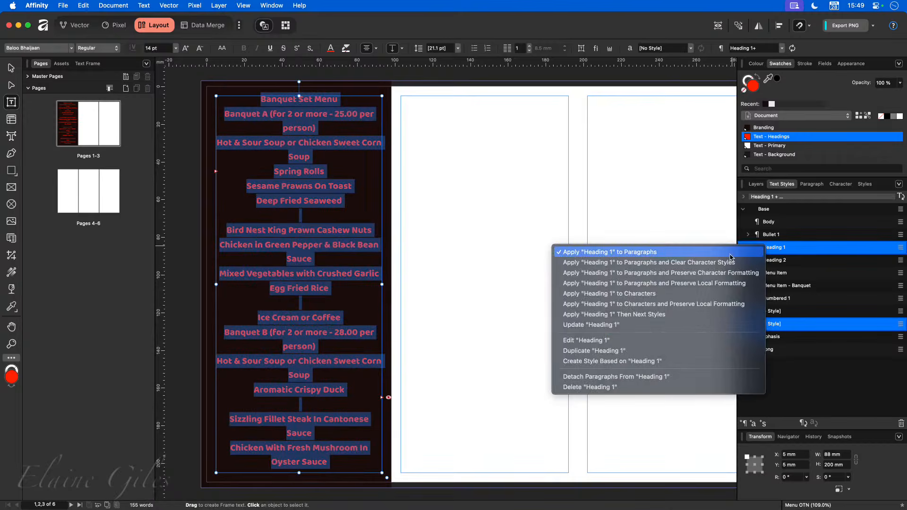
left_click(686, 265)
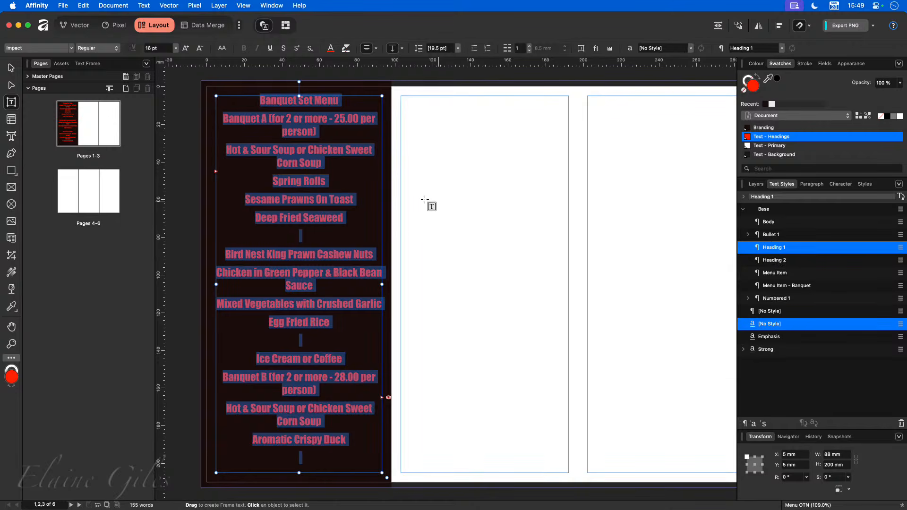
left_click(10, 68)
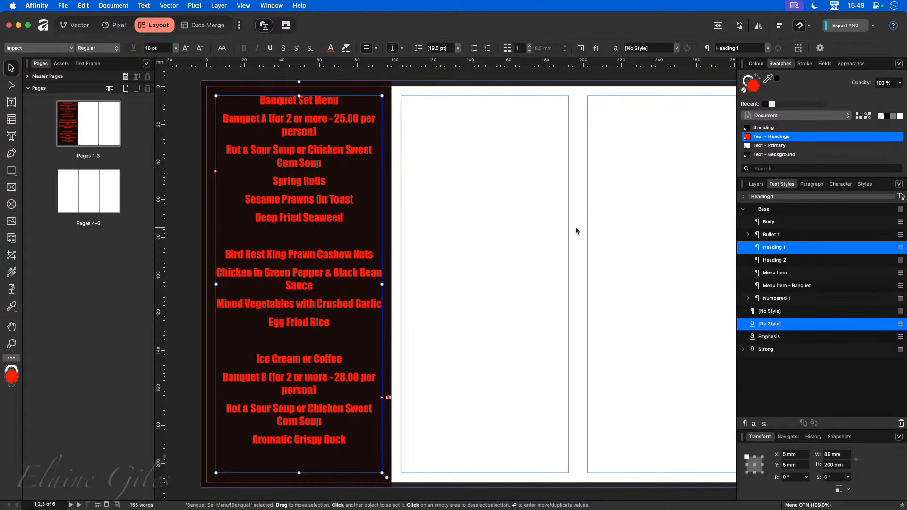
right_click(780, 249)
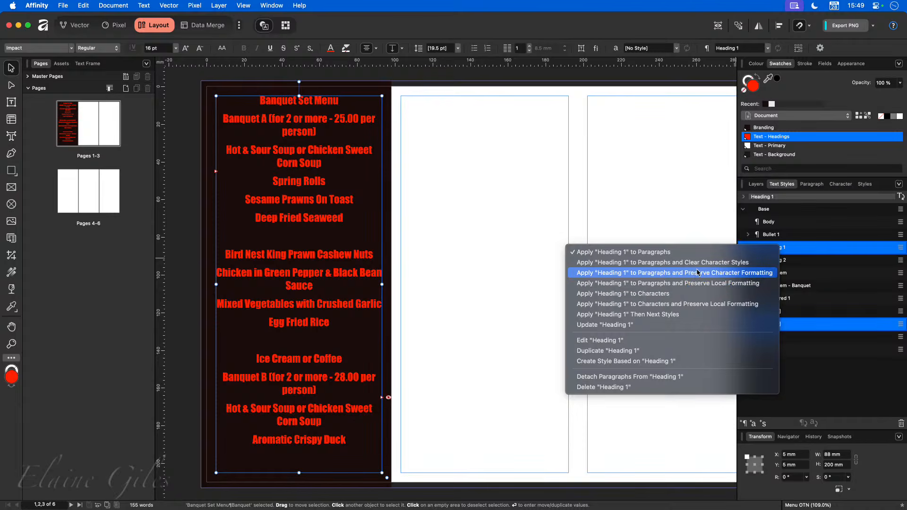
left_click(725, 266)
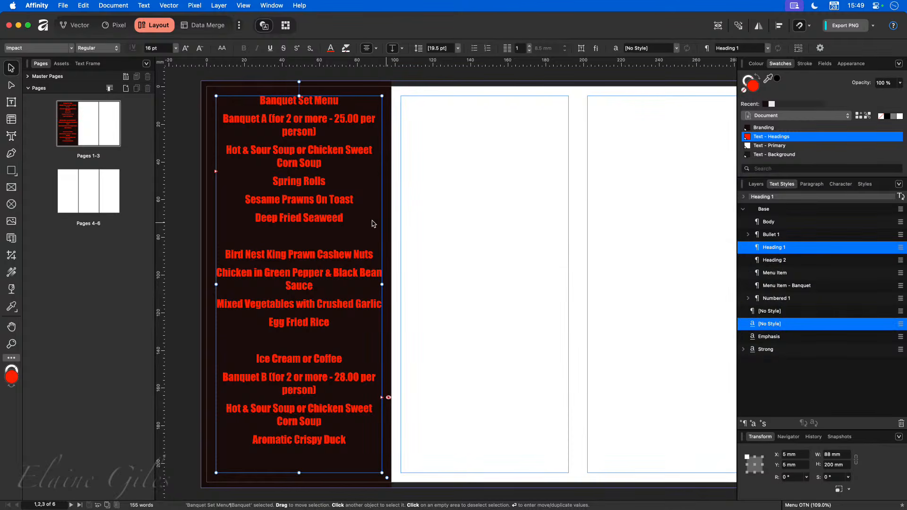
Step: Apply the Menu Item - Banquet style to all the banquet text and deselect the frame
double_click(356, 219)
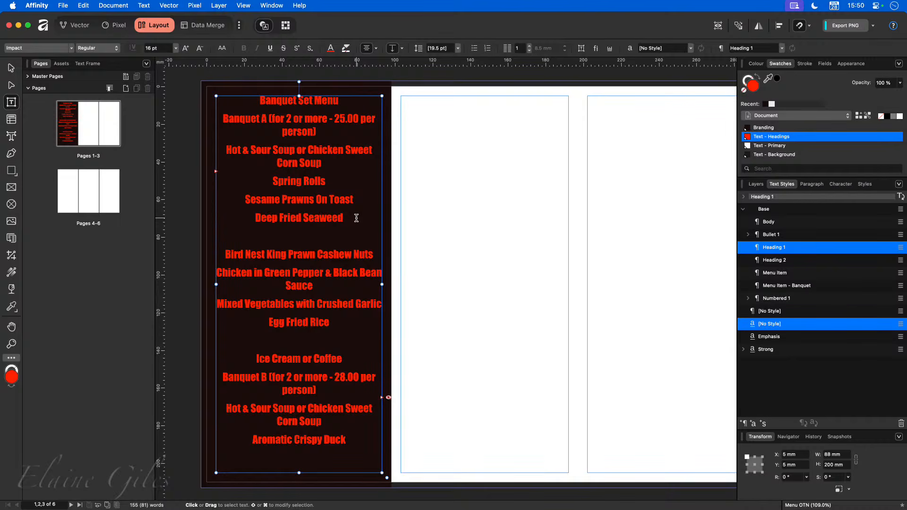
key("super+a")
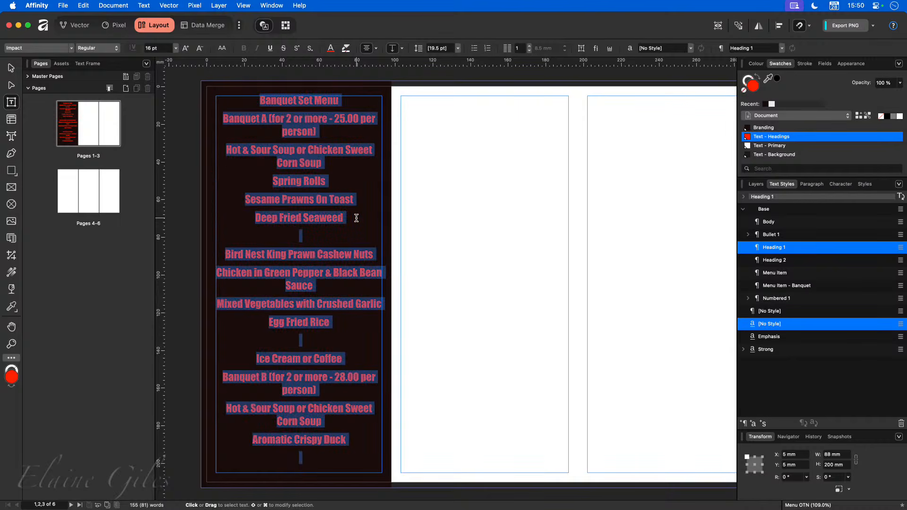
key("Escape")
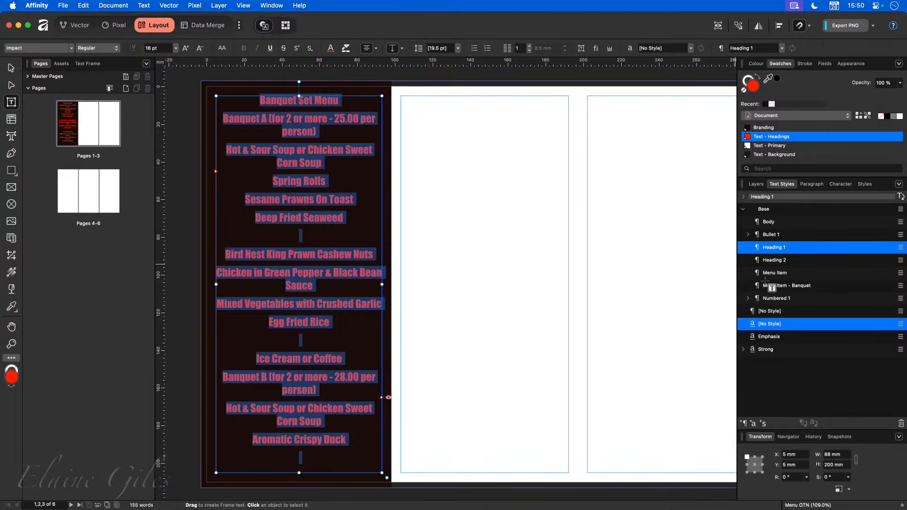
left_click(793, 286)
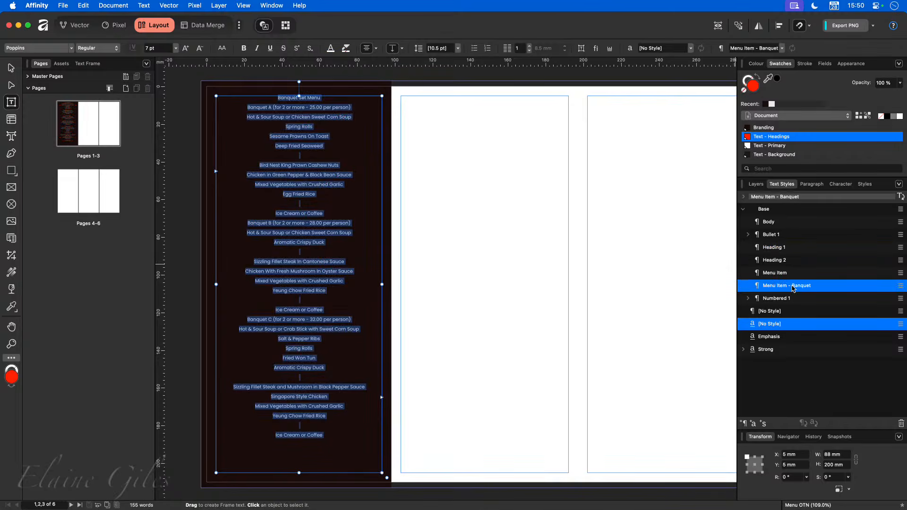
left_click(484, 318)
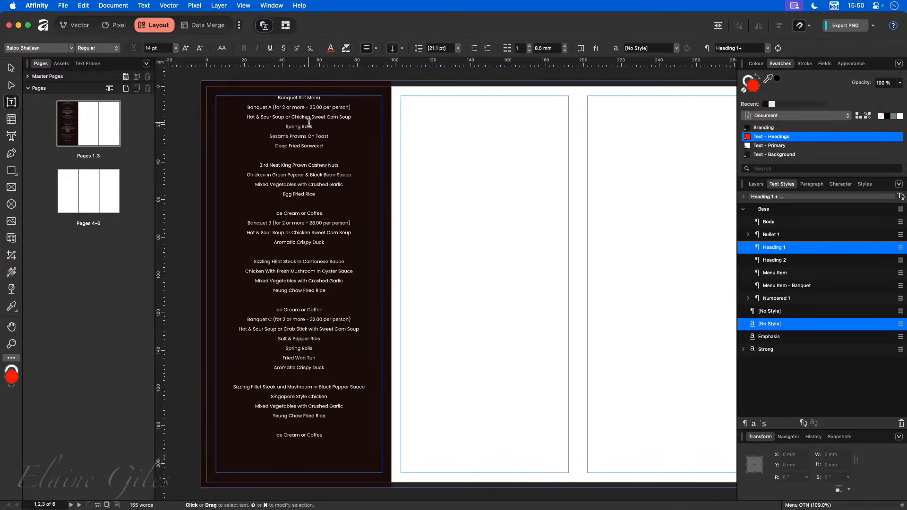
Step: Apply Heading 1 to the Banquet Set Menu title and Heading 2 to the Banquet A and Banquet B lines
left_click(303, 99)
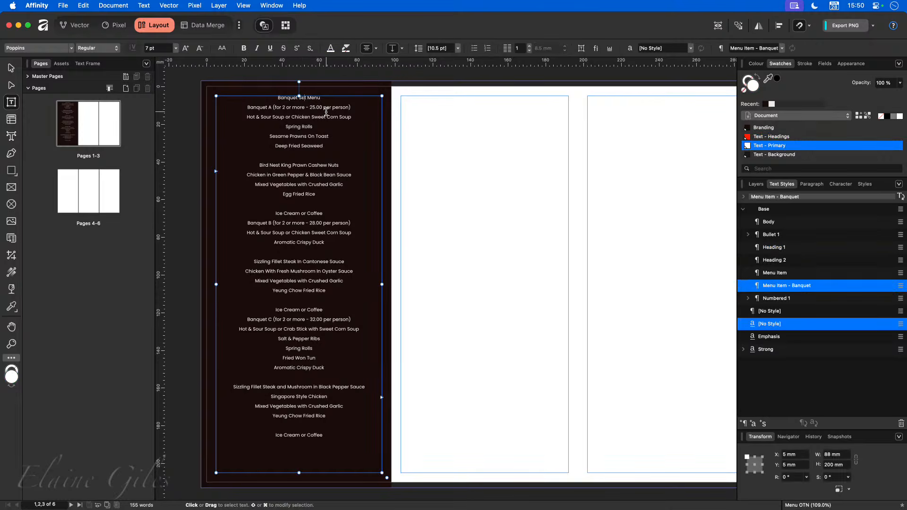
left_click(769, 247)
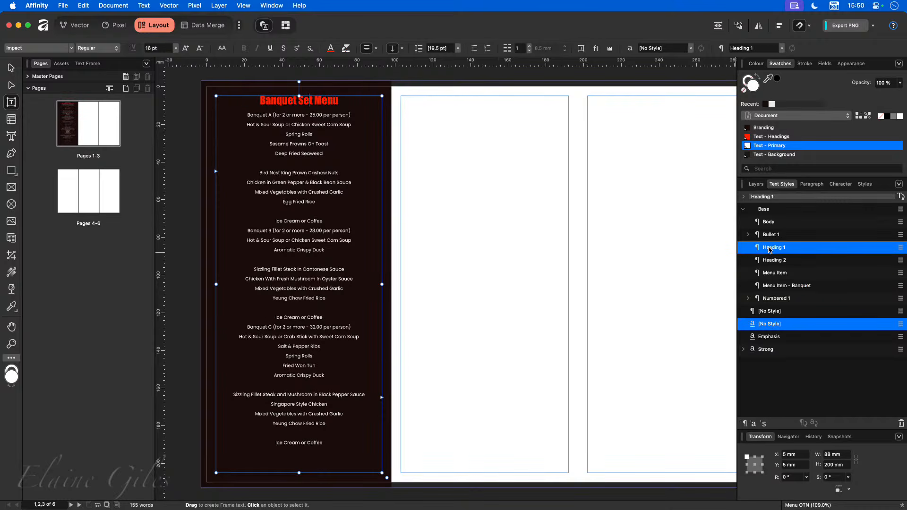
left_click(285, 116)
left_click(775, 260)
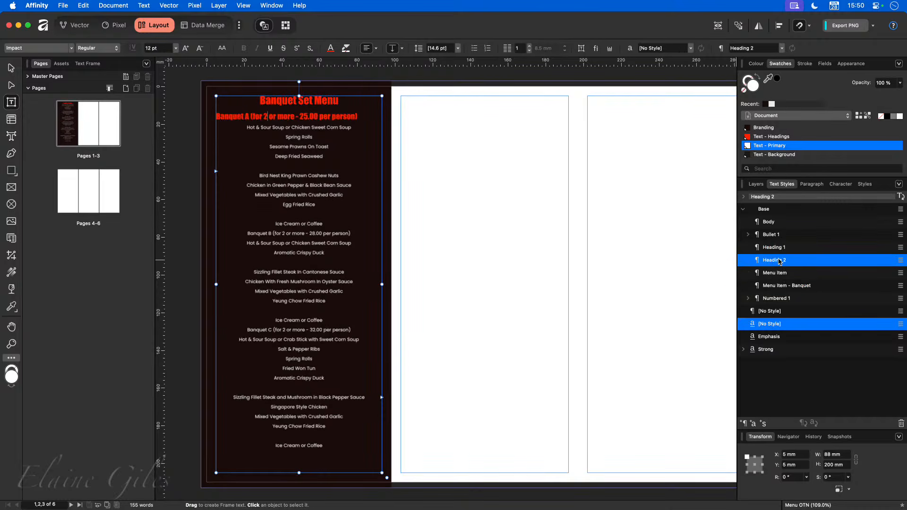
left_click(297, 233)
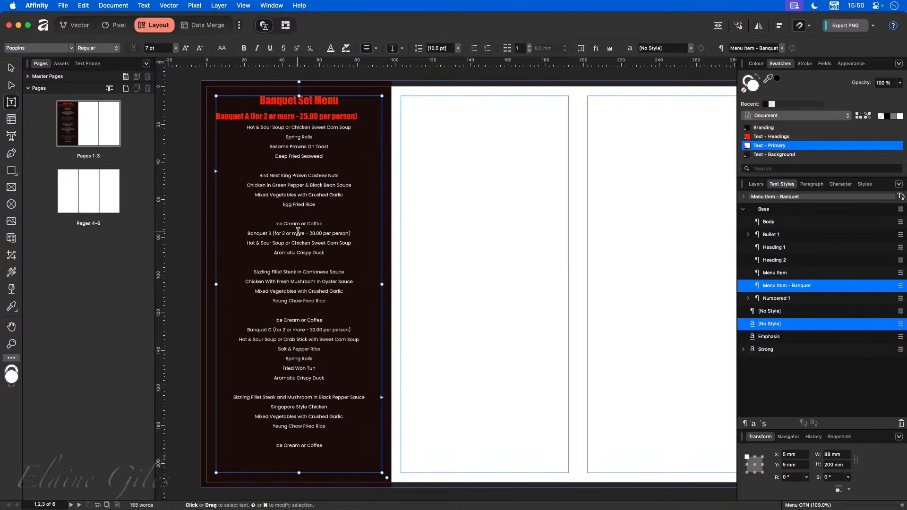
left_click(778, 260)
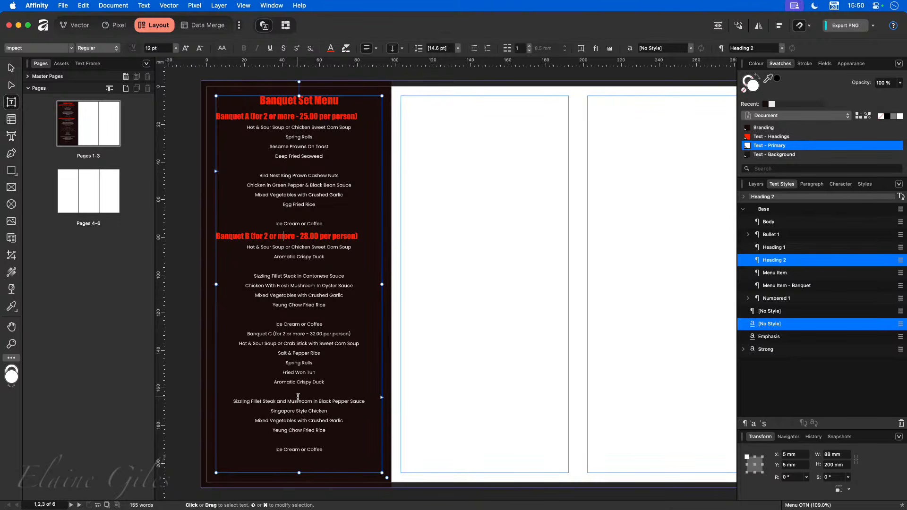
Step: Apply the Heading 2 style to the Banquet C title line and set the Heading 2 style's paragraph alignment to Centre
left_click(298, 324)
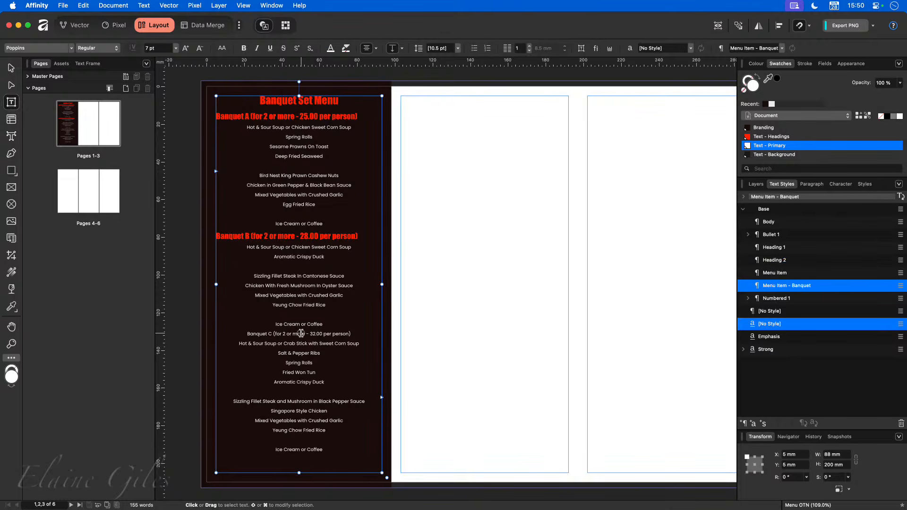
left_click(775, 260)
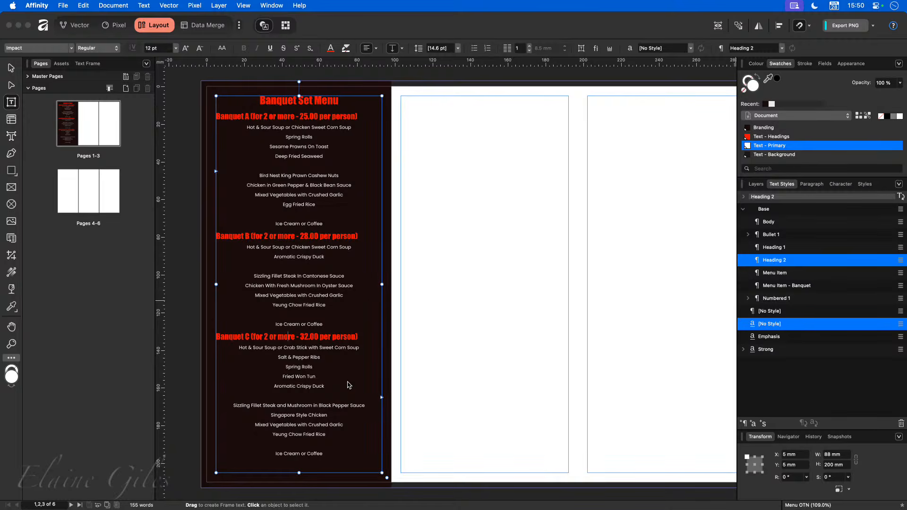
right_click(775, 261)
left_click(604, 355)
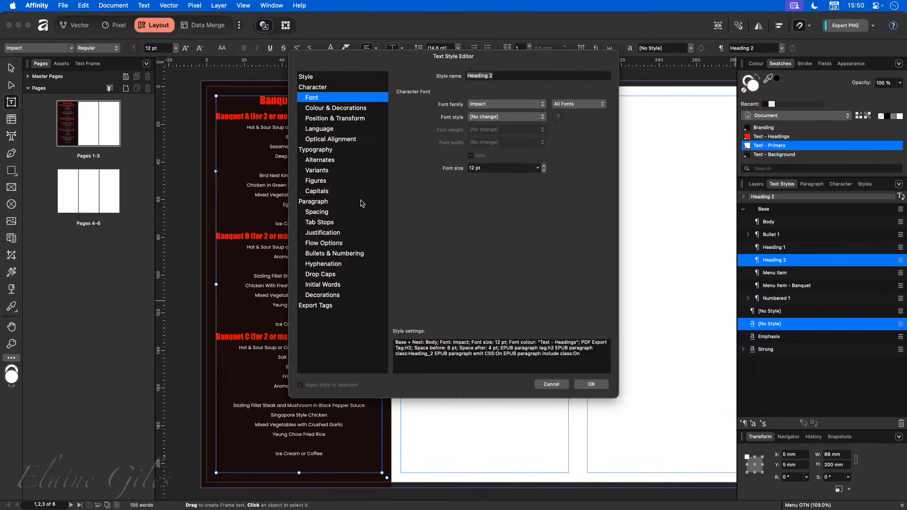
left_click_drag(373, 65, 486, 112)
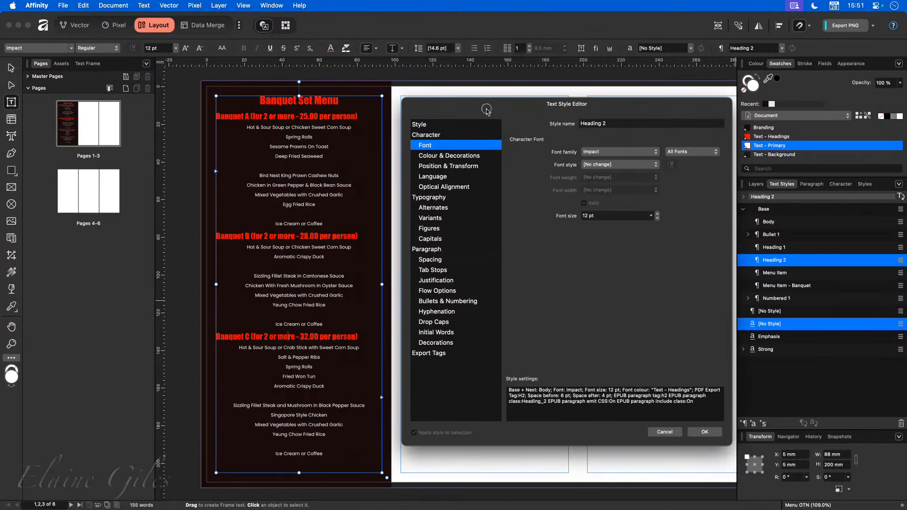
left_click(450, 251)
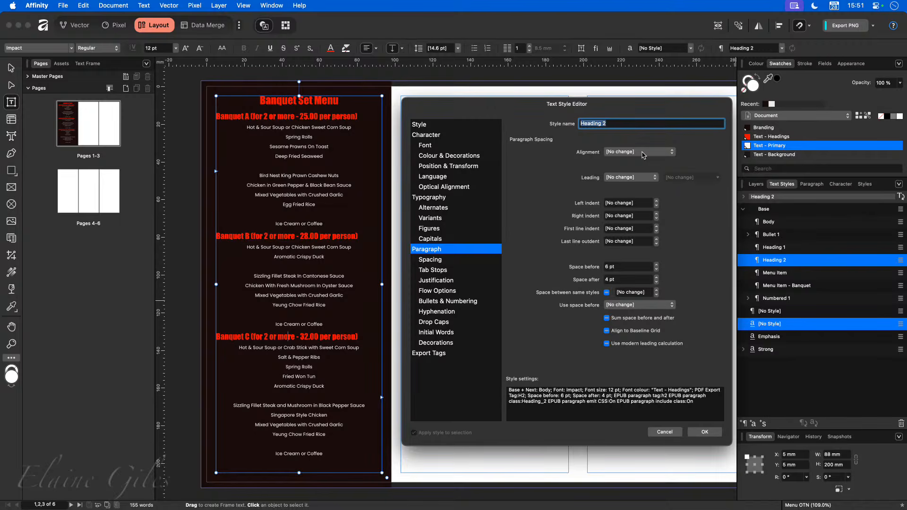
left_click(642, 153)
left_click(644, 177)
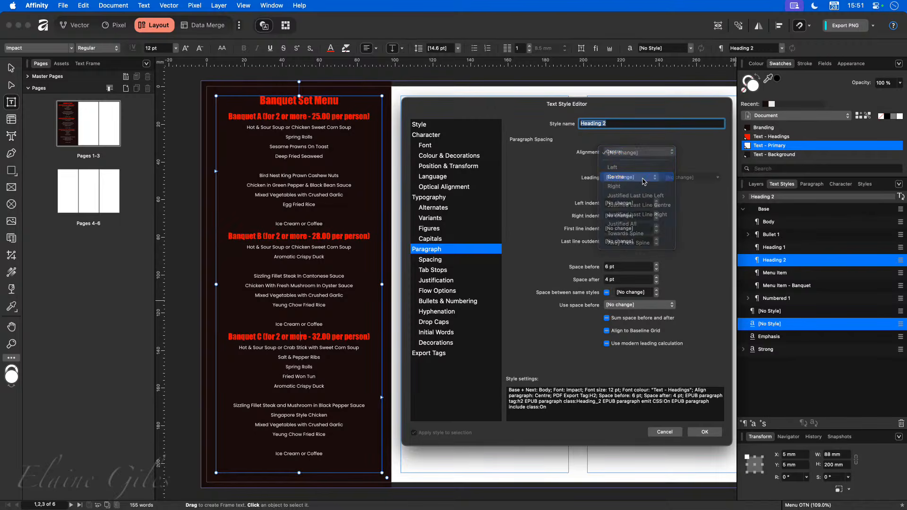
left_click(705, 432)
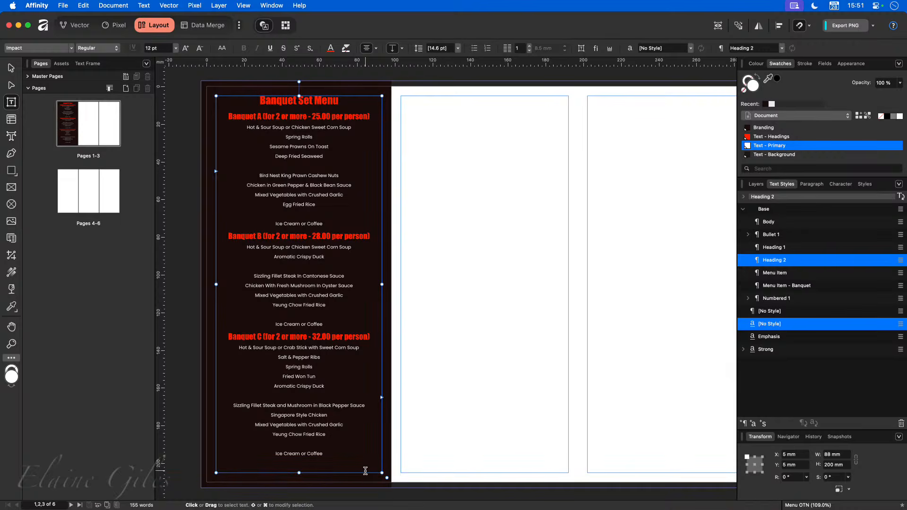
Step: Draw a picture frame about 202 × 216 mm covering the two blank pages beside the banquet menu, out to the bleed
left_click(11, 68)
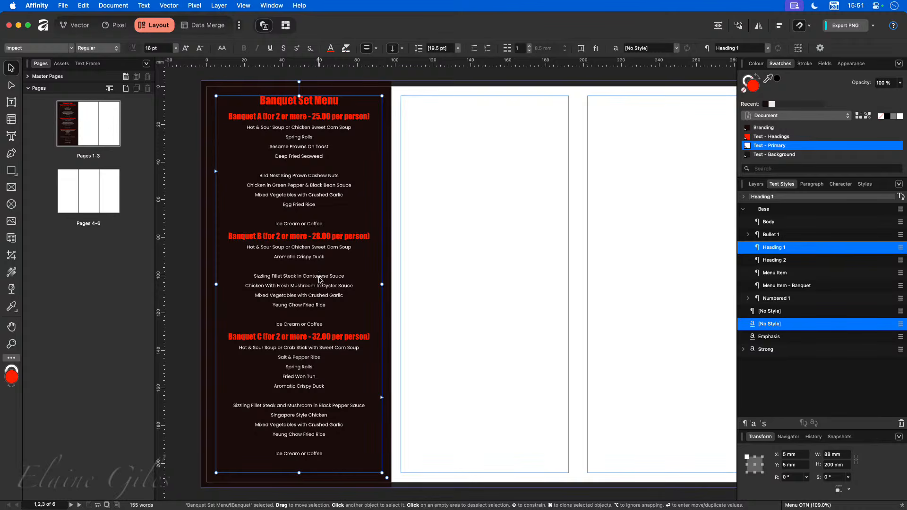
scroll(442, 289, "right", 3)
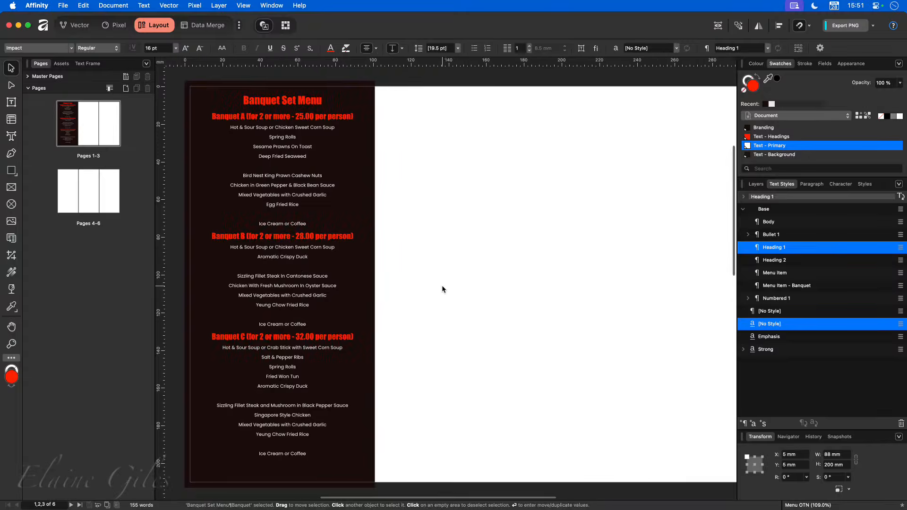
scroll(442, 289, "right", 1)
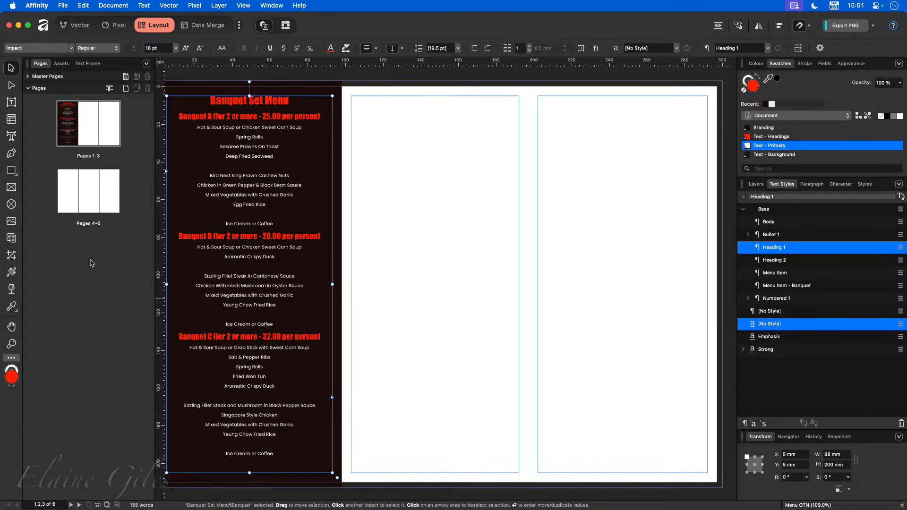
left_click(12, 187)
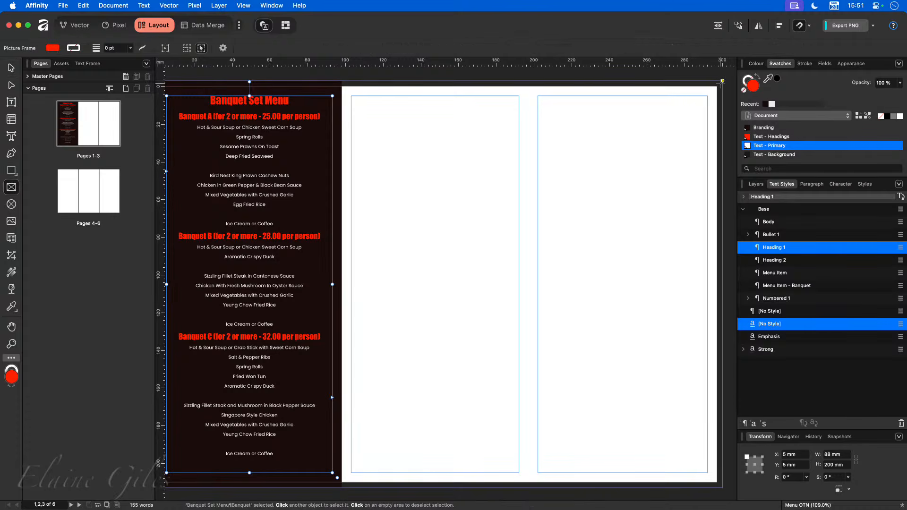
left_click_drag(720, 81, 343, 472)
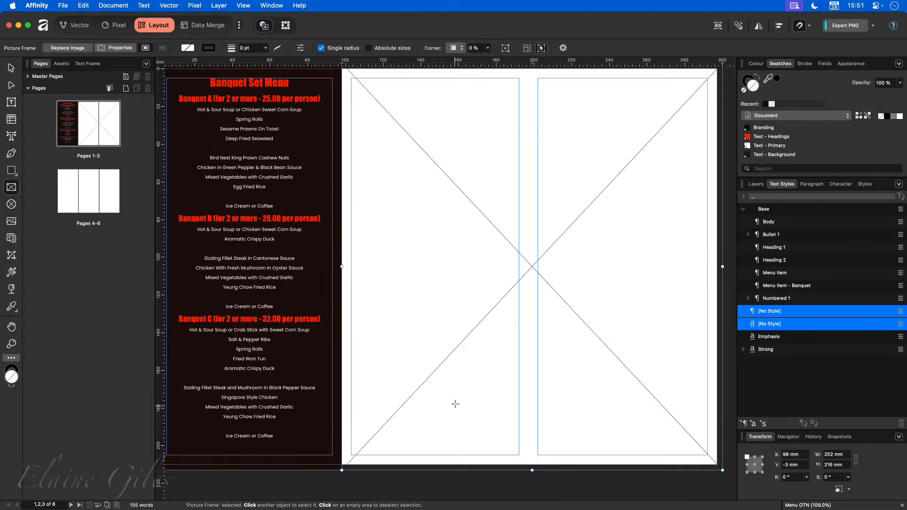
Step: Switch to Finder and preview the two food photos in the Images folder
scroll(455, 400, "left", 5)
scroll(493, 353, "right", 5)
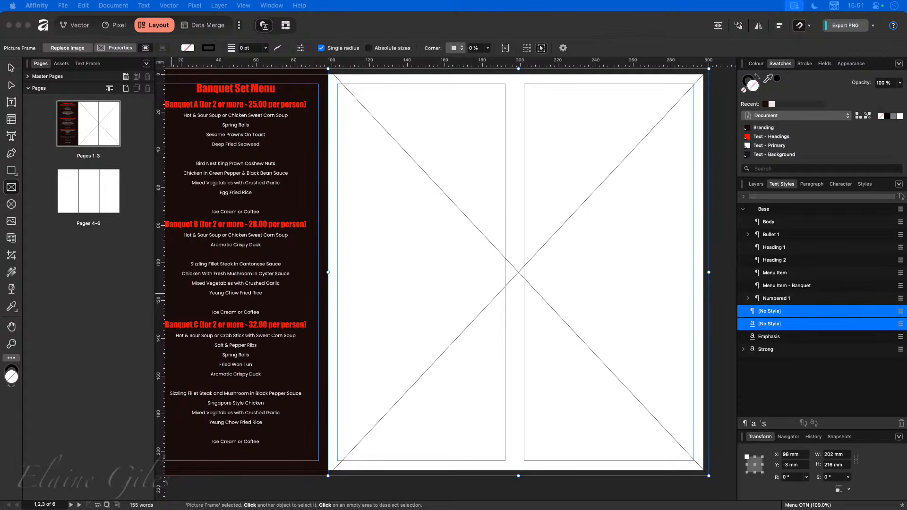
left_click_drag(0, 272, 386, 245)
left_click(446, 289)
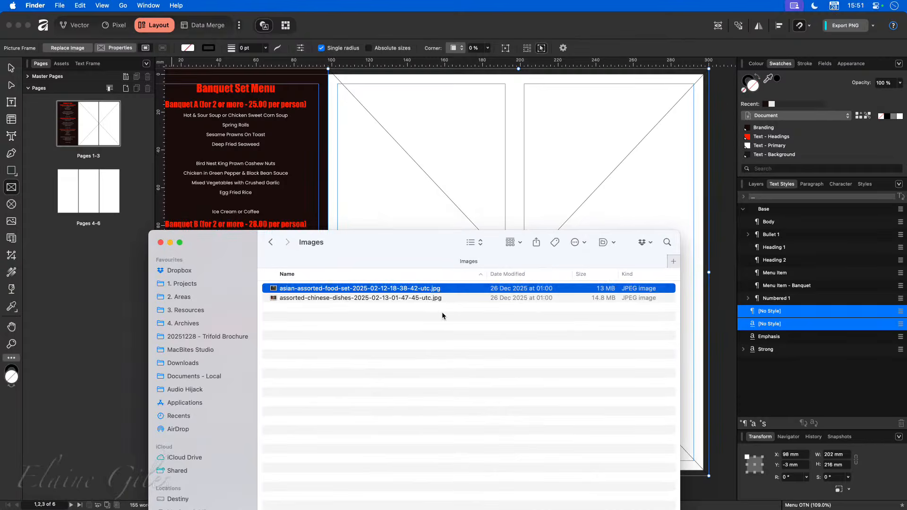
key("space")
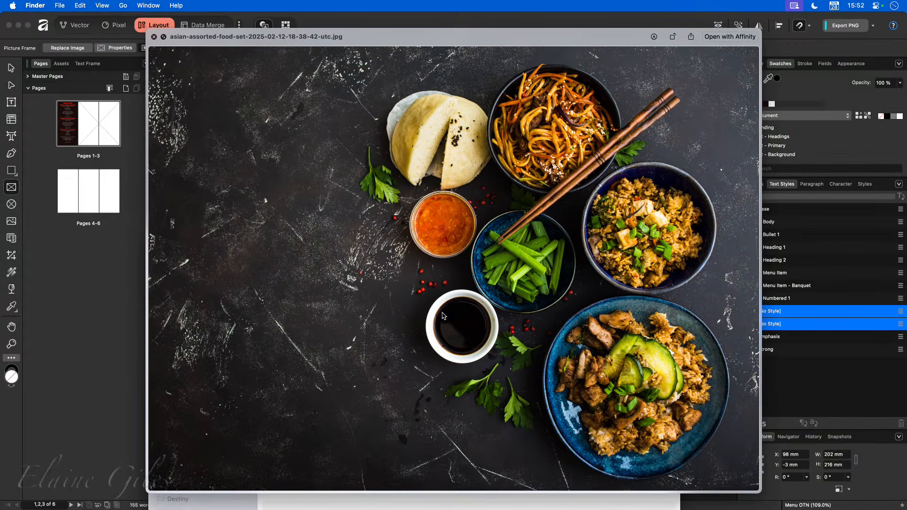
key("Down")
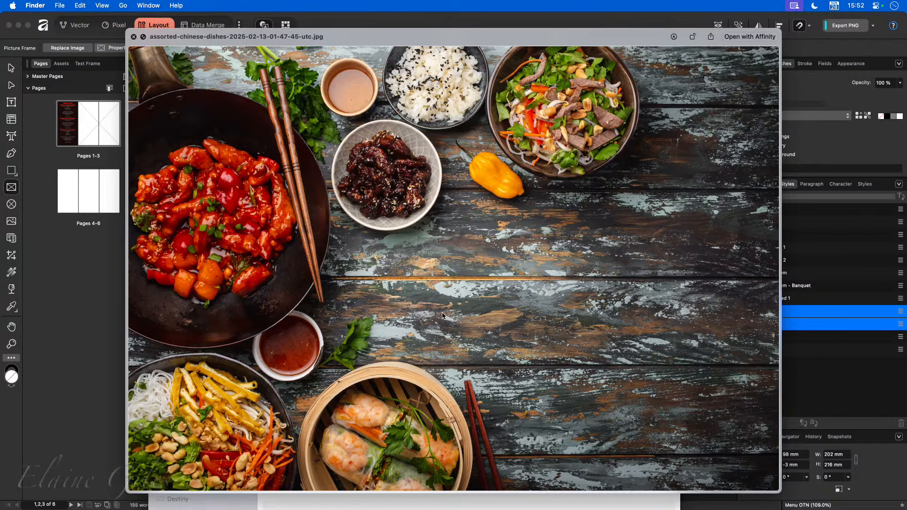
key("space")
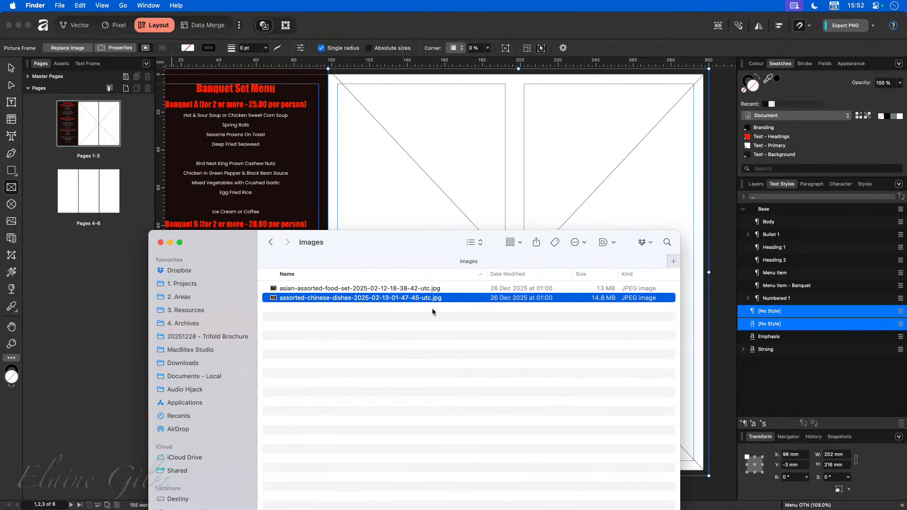
left_click_drag(415, 242, 251, 272)
key("super+w")
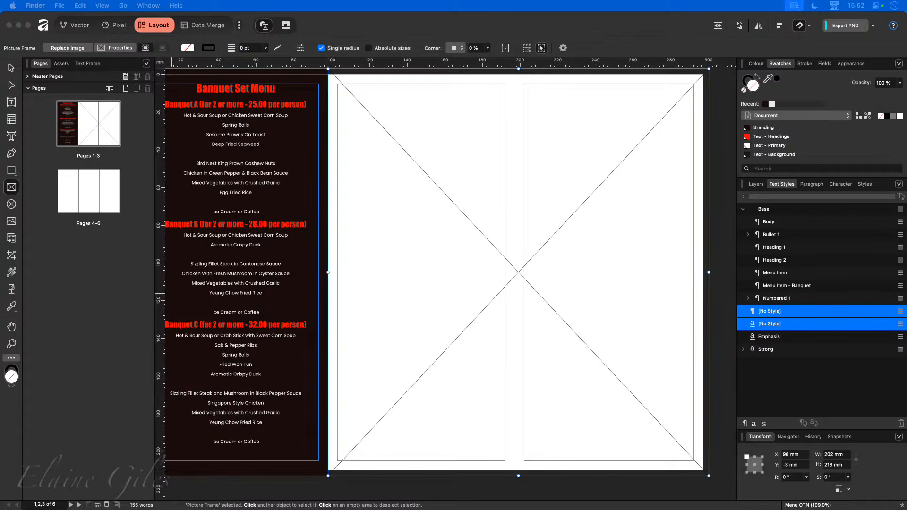
left_click_drag(9, 316, 493, 279)
left_click(493, 279)
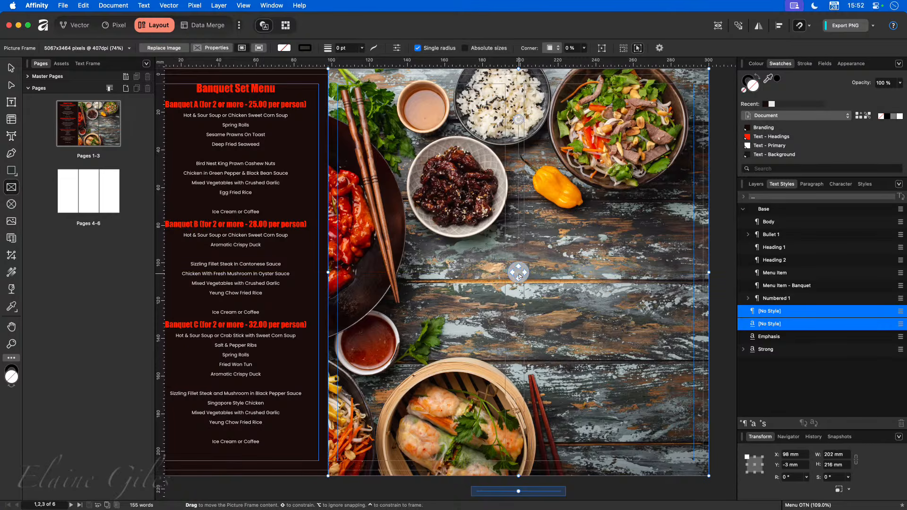
left_click_drag(518, 272, 601, 274)
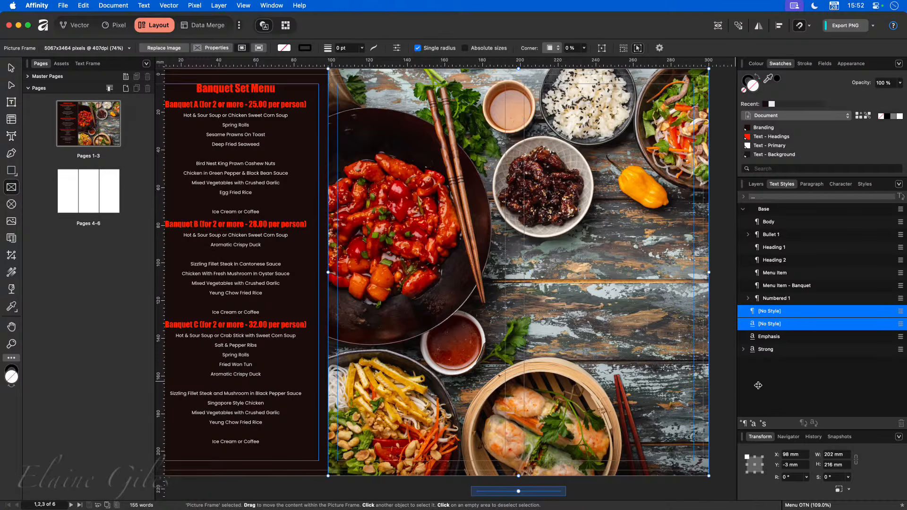
Step: Lock the picture frame layer and the Banquet Set Menu text layer
left_click(755, 185)
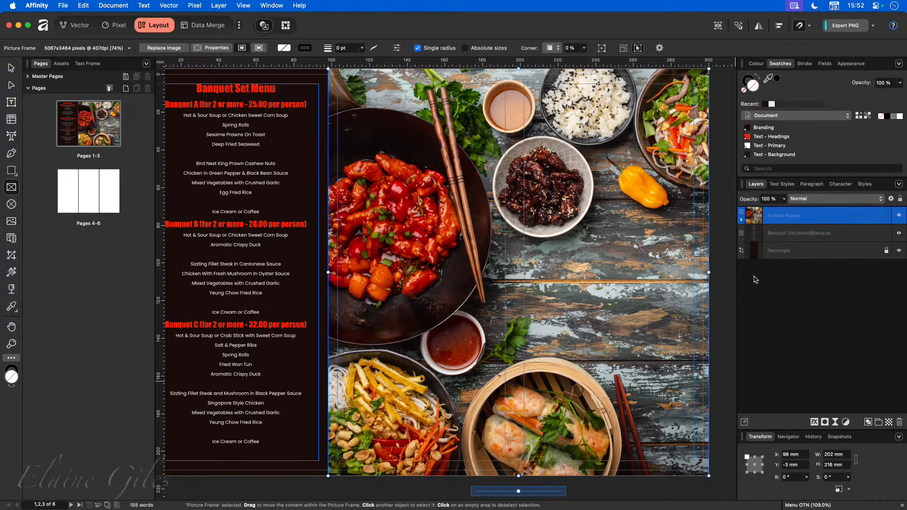
left_click(885, 217)
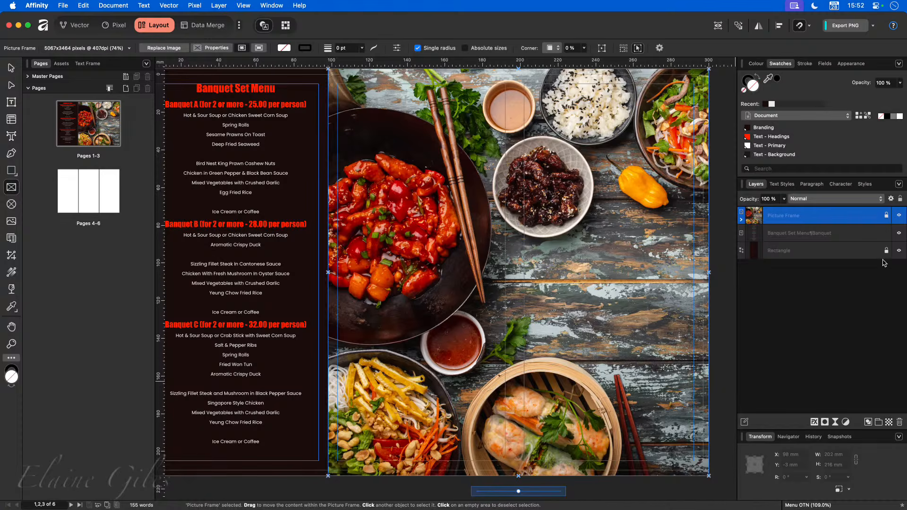
left_click(886, 232)
Step: Draw a rectangle about 90 mm wide between page 3's margins, set its height to 58 mm and move it up to about Y 89.5 mm
left_click(11, 170)
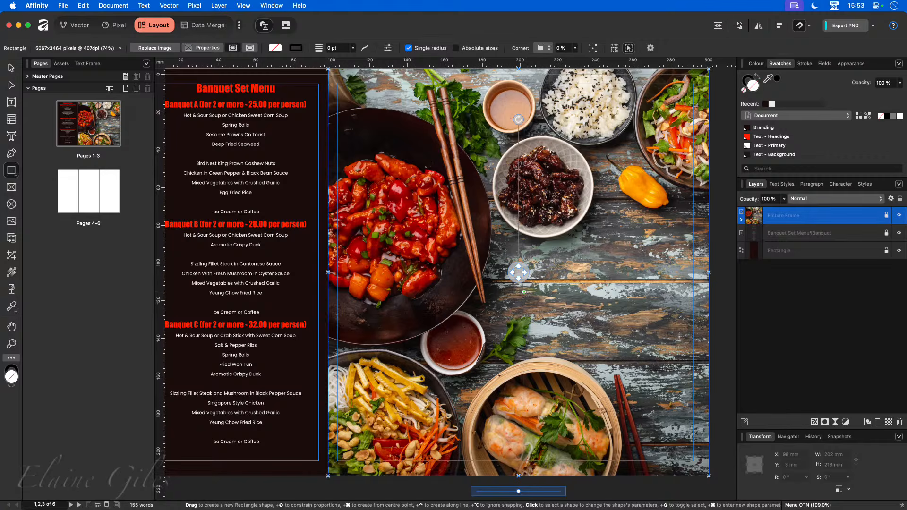
left_click_drag(524, 294, 693, 354)
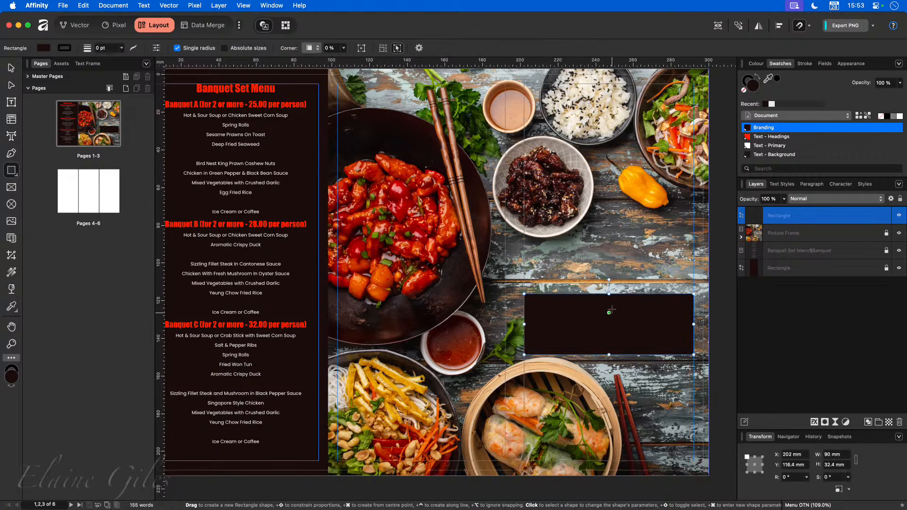
left_click(842, 464)
type("58")
key("Return")
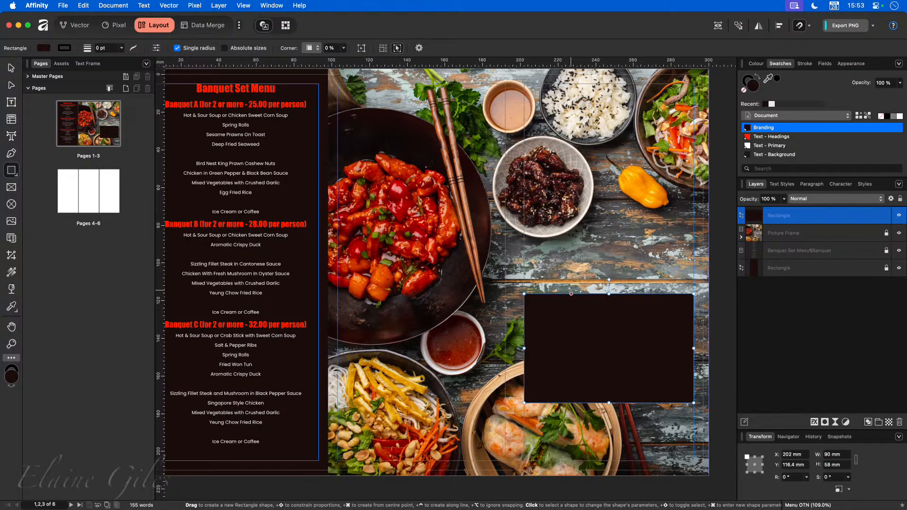
left_click_drag(571, 294, 574, 244)
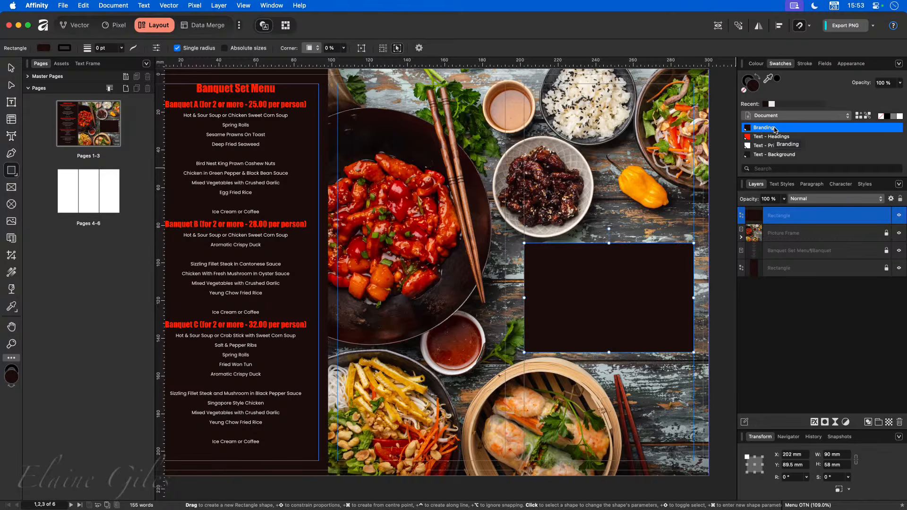
Step: Fill the rectangle with the Text - Background swatch at 75% opacity and lock its layer
left_click(778, 155)
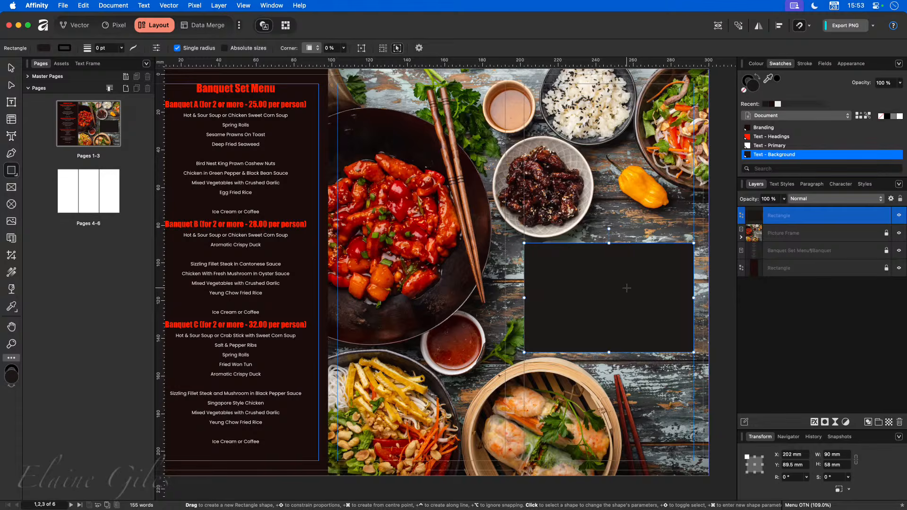
left_click(881, 82)
type("75")
key("Return")
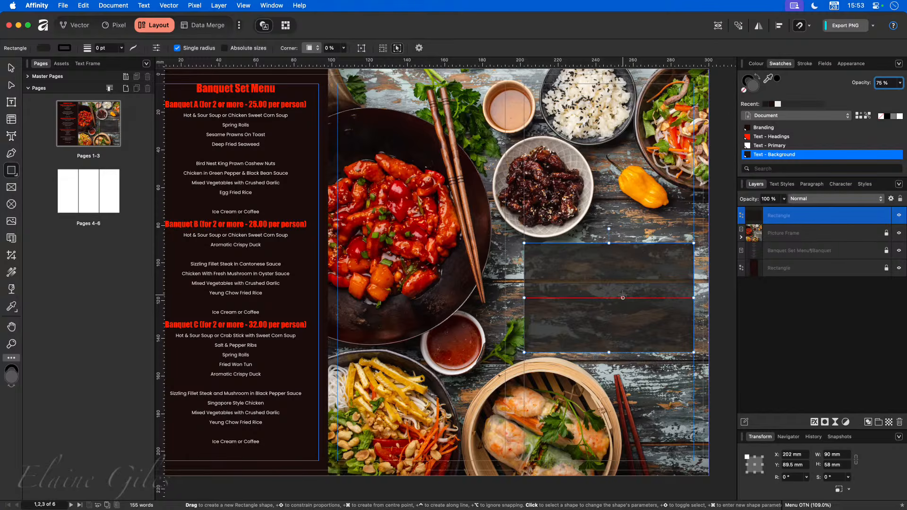
left_click(11, 68)
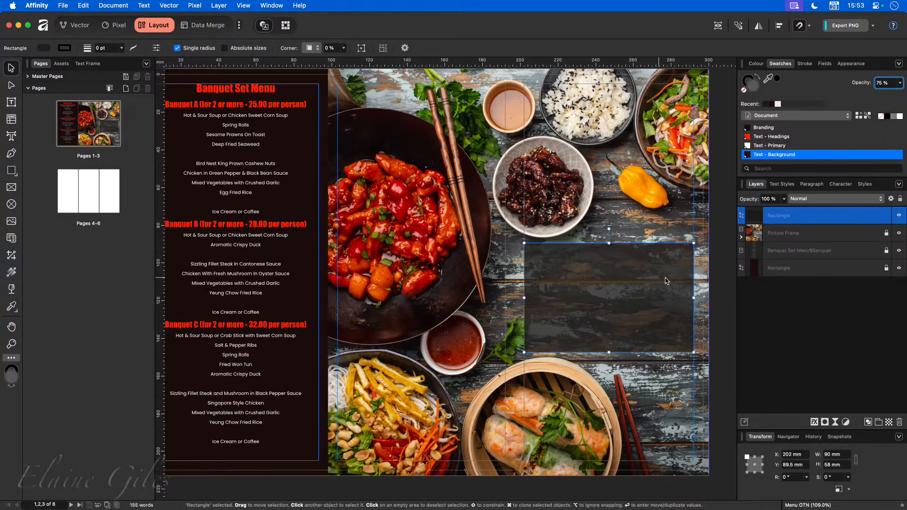
left_click(886, 216)
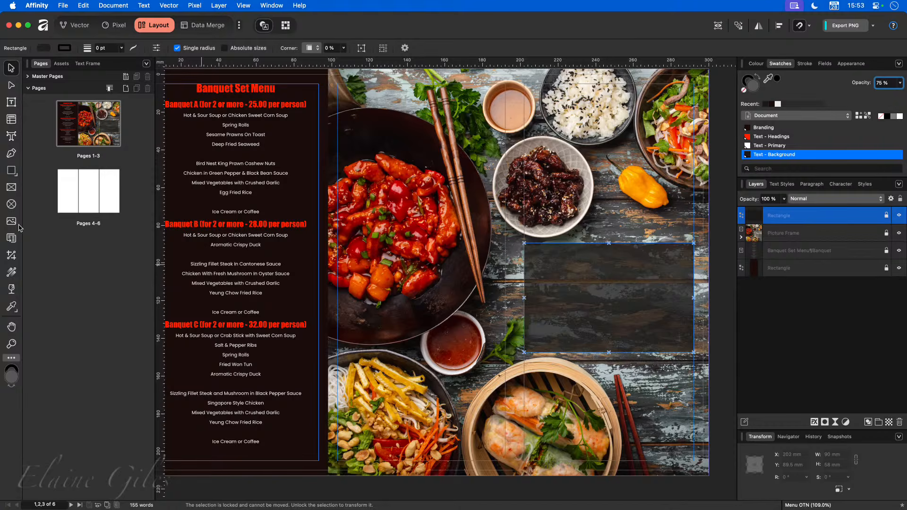
Step: Add the art text "Dragon's Delight" over the upper part of the semi-transparent rectangle
left_click(12, 136)
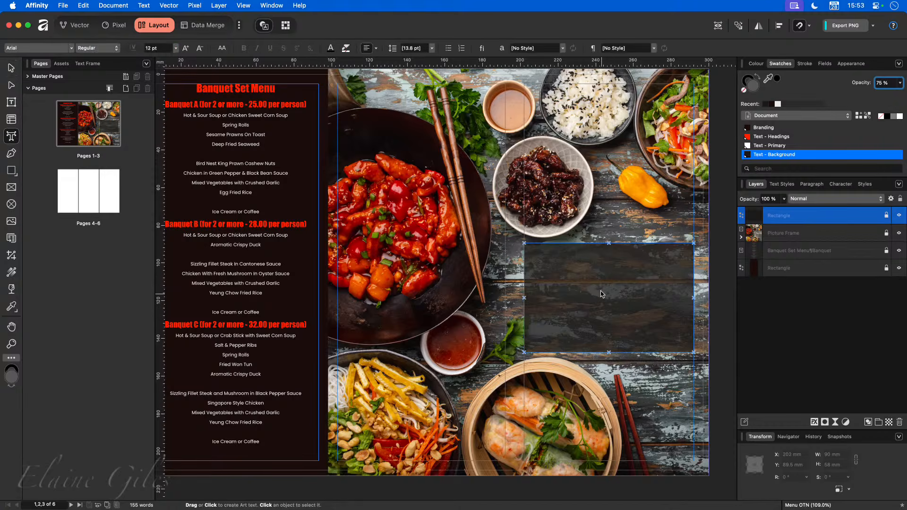
left_click(549, 272)
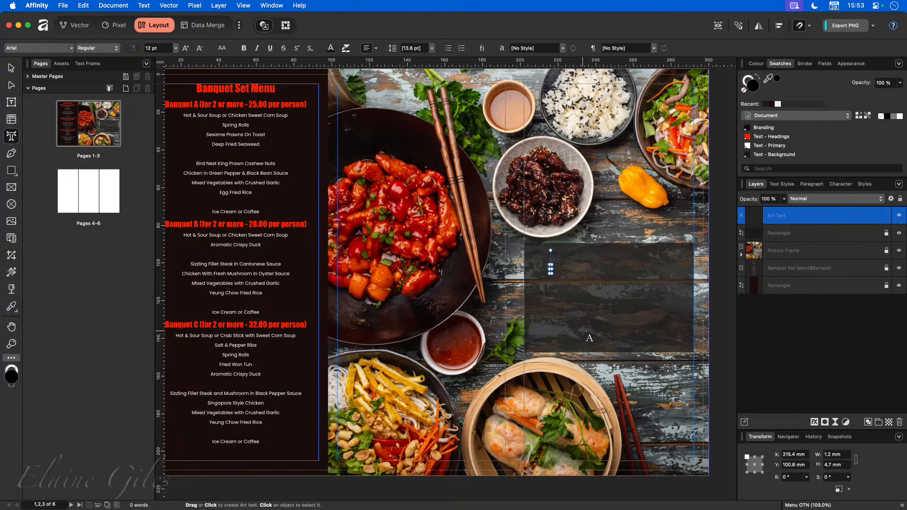
type("Gragon")
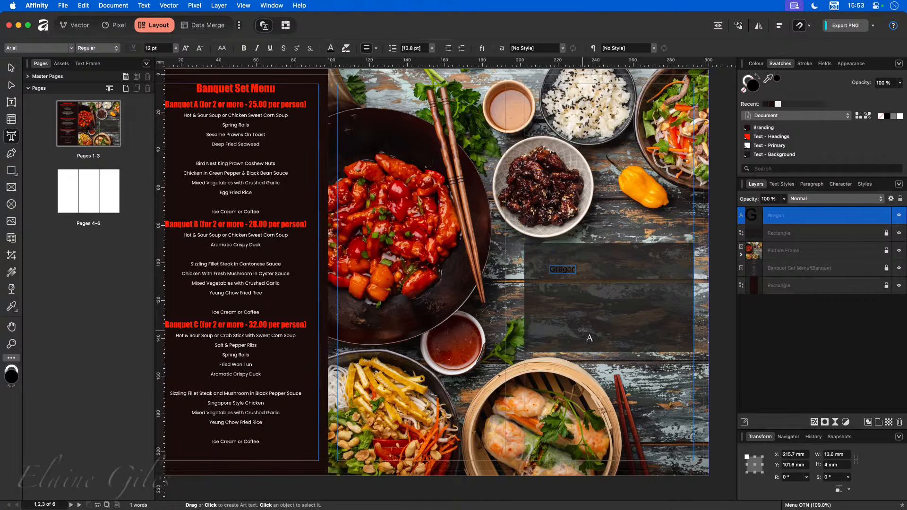
type("'s Delight")
Step: Set the title art text on page 3 to the Chinese Takeaway font and colour it with the Text - Primary swatch
key("super+a")
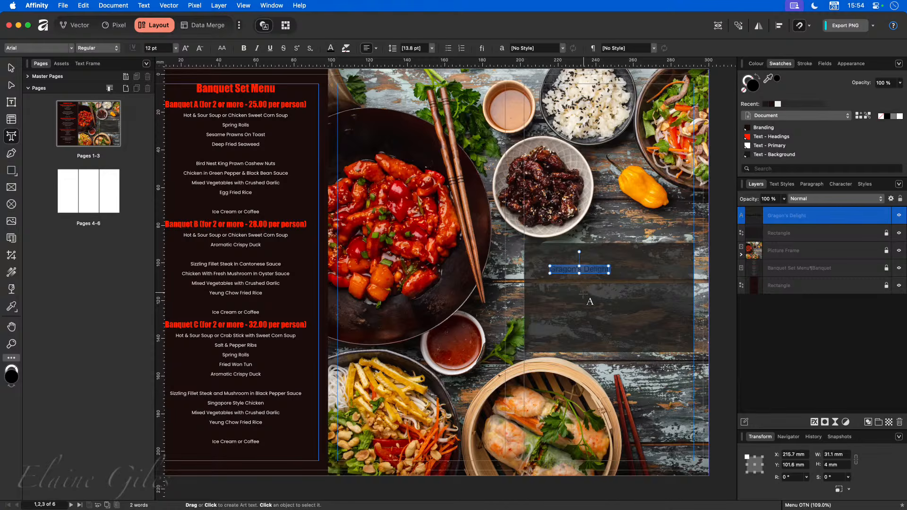
left_click(73, 49)
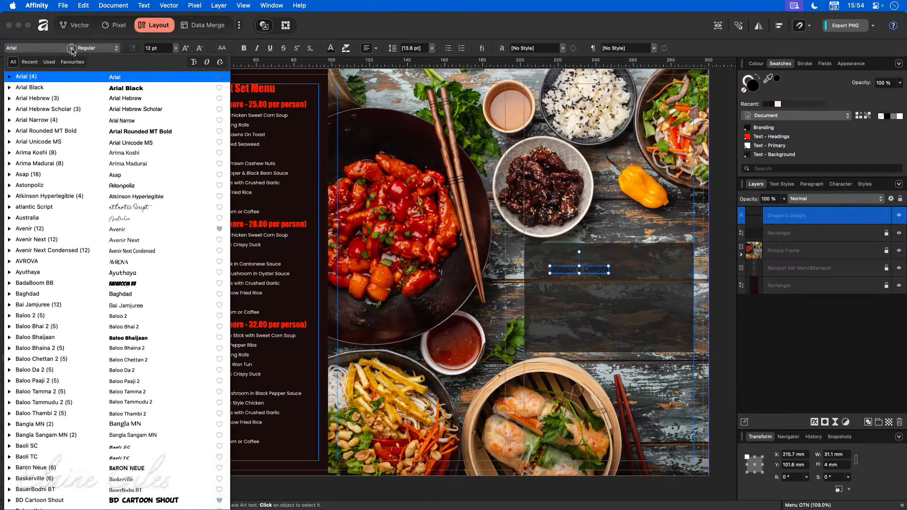
left_click(31, 63)
left_click(51, 108)
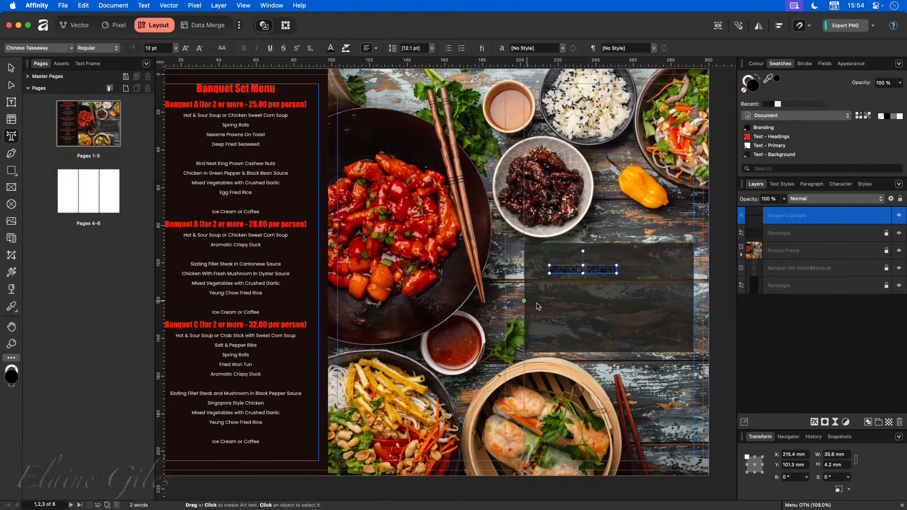
left_click(765, 146)
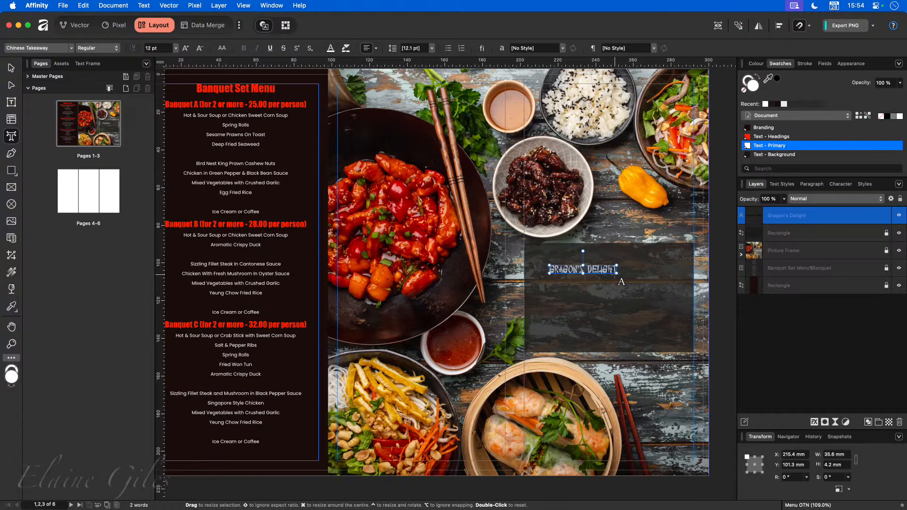
Step: Break the page 3 title onto two lines before "Delight" and enlarge it to about 70 mm wide
left_click_drag(617, 273, 686, 316)
left_click(625, 272)
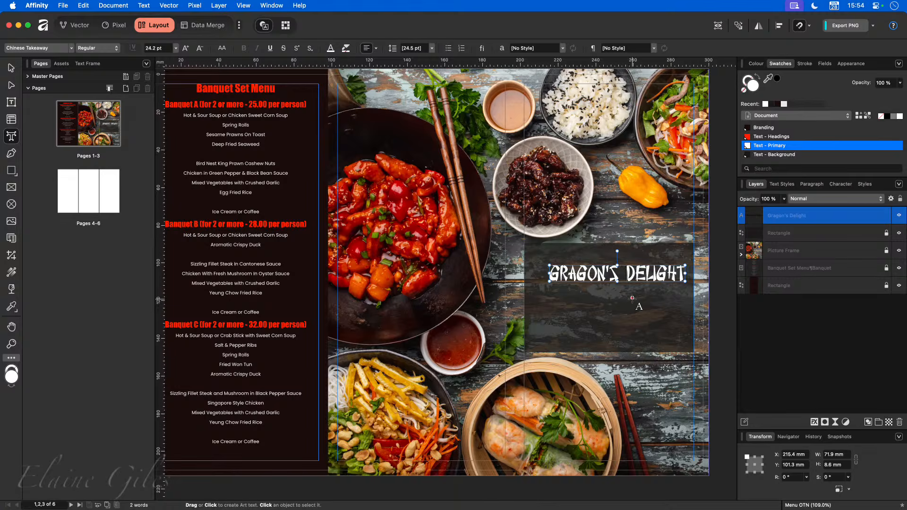
key("BackSpace")
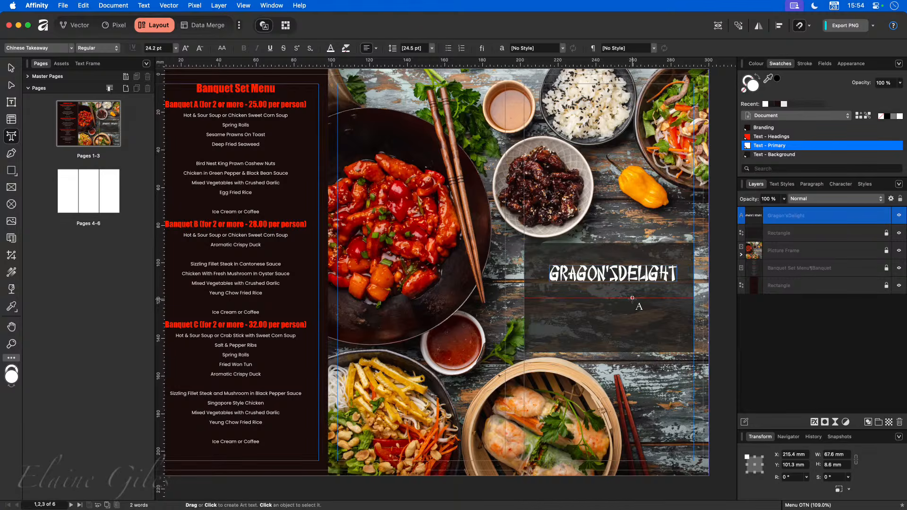
key("Return")
key("Escape")
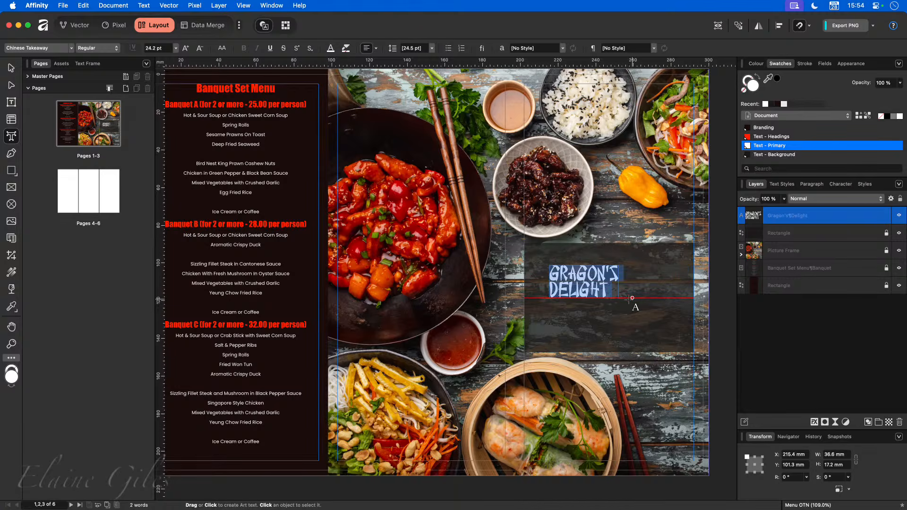
left_click_drag(619, 297, 681, 327)
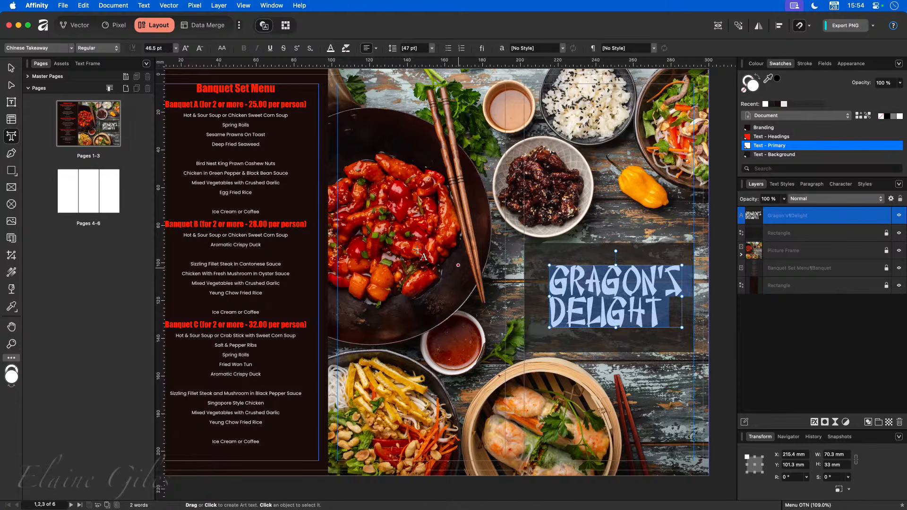
Step: Centre-align the two-line title and fit it inside the semi-transparent rectangle at about 82 mm wide, with small side gaps
left_click(11, 68)
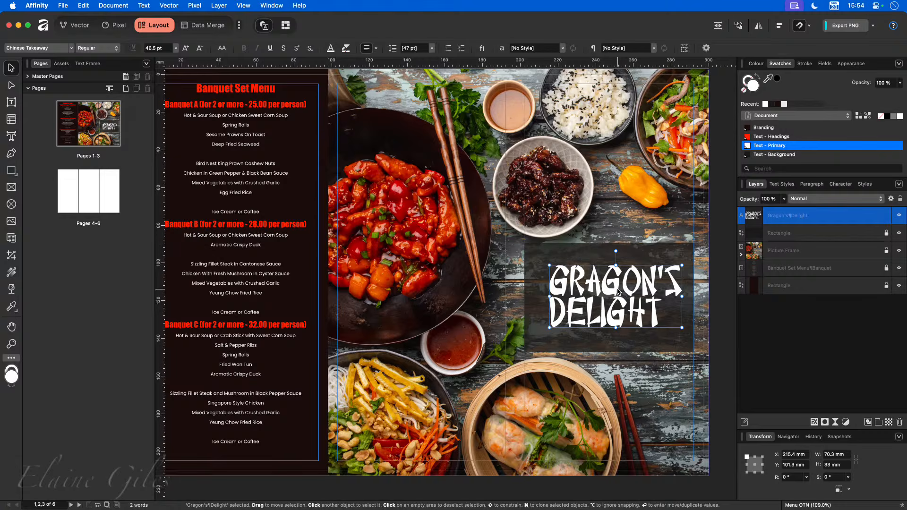
left_click_drag(615, 290, 589, 274)
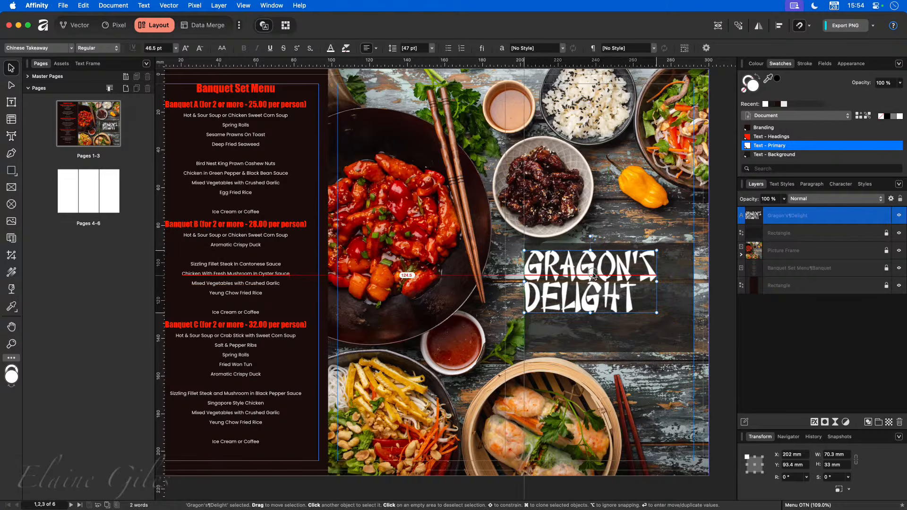
left_click_drag(657, 312, 687, 341)
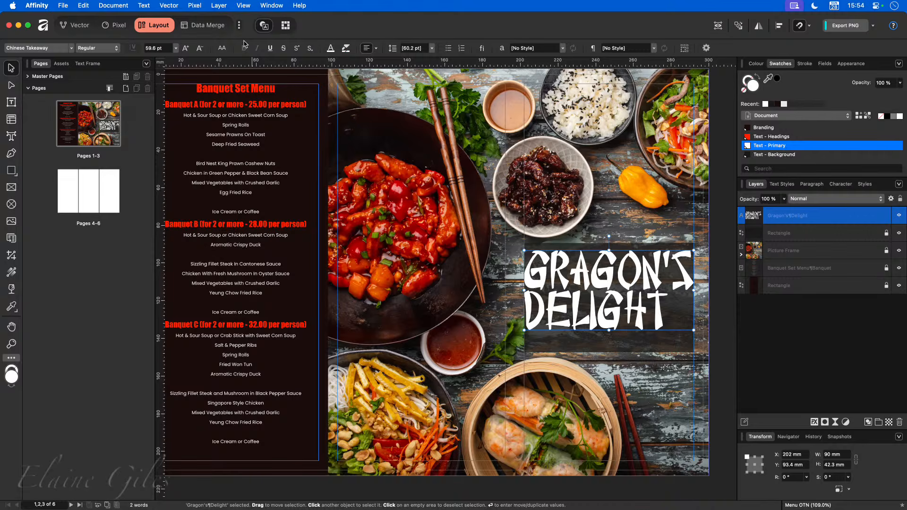
left_click(366, 48)
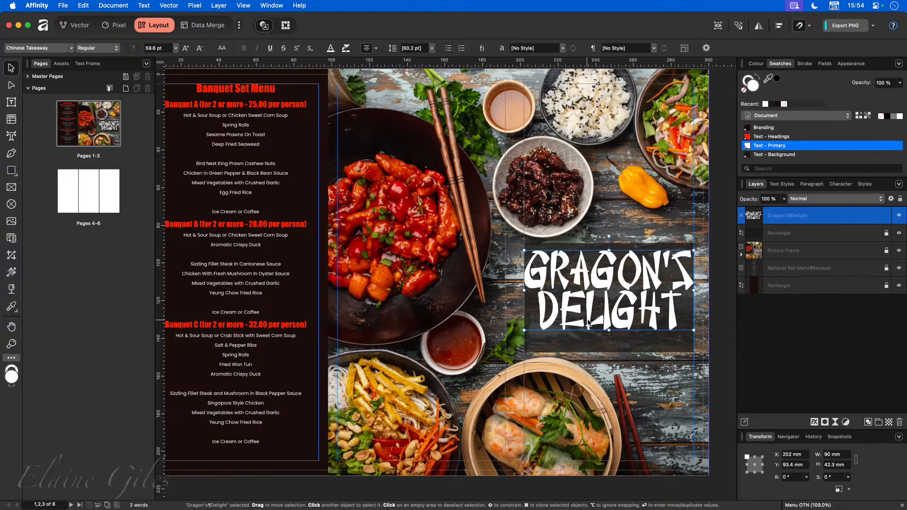
left_click_drag(523, 250, 531, 256)
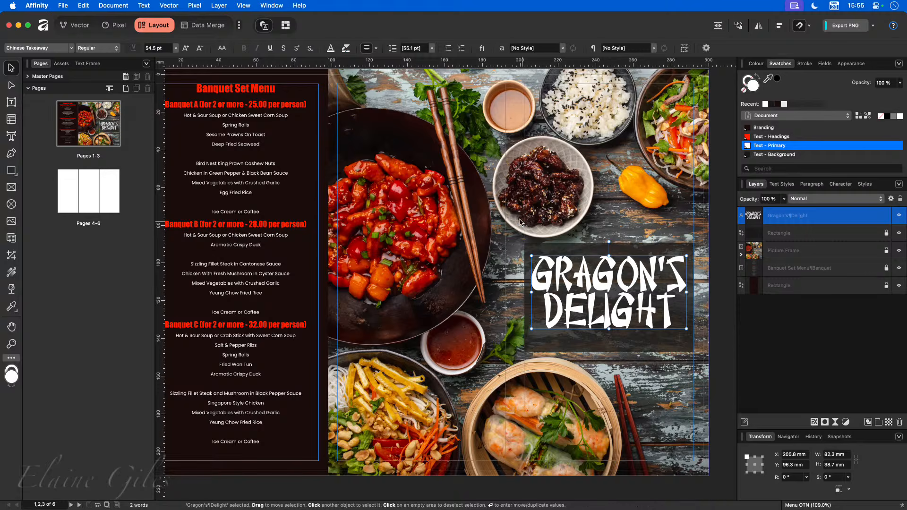
Step: Switch the title's leading to % Height, try 110%, set it to 120%, and lock the title's layer
left_click(420, 49)
left_click(432, 48)
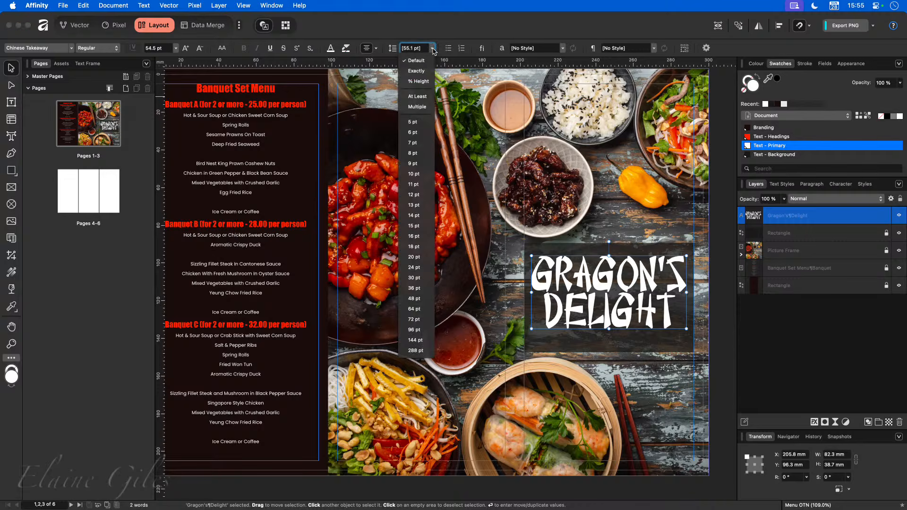
left_click(418, 81)
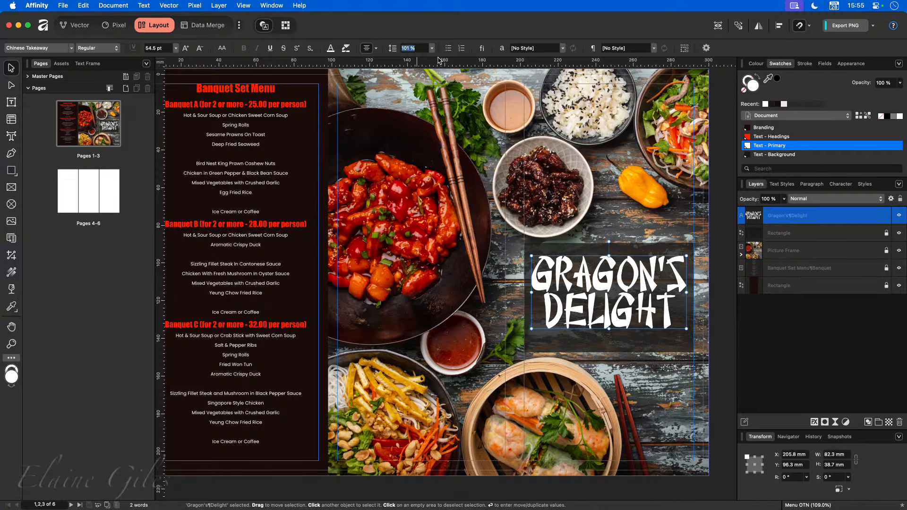
type("110")
key("Return")
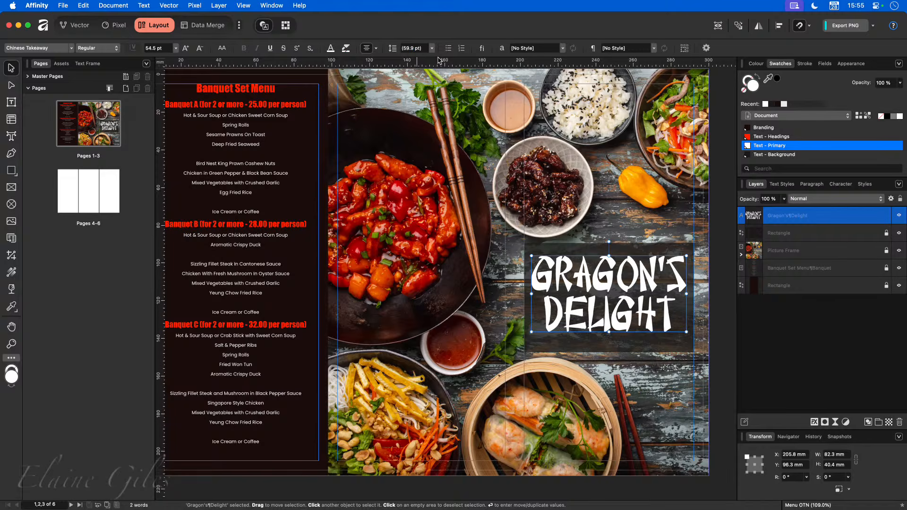
left_click(420, 48)
type("120")
key("Return")
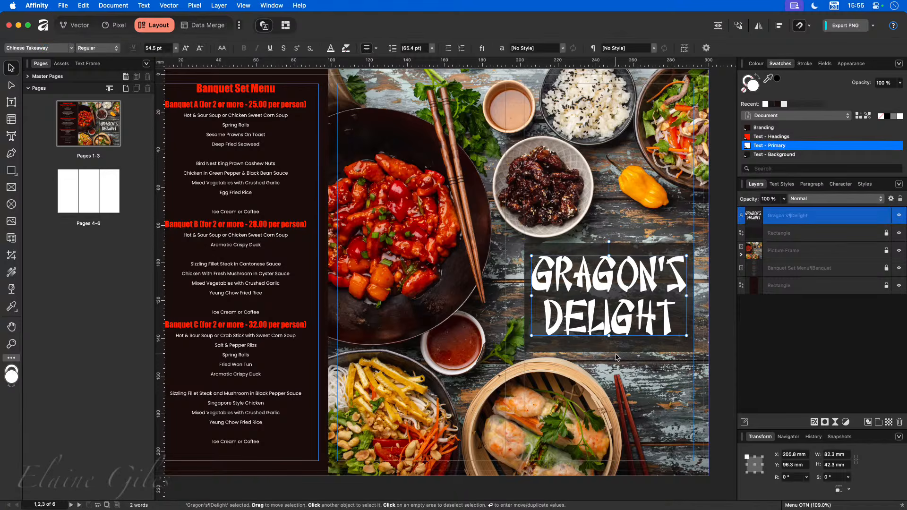
left_click(887, 217)
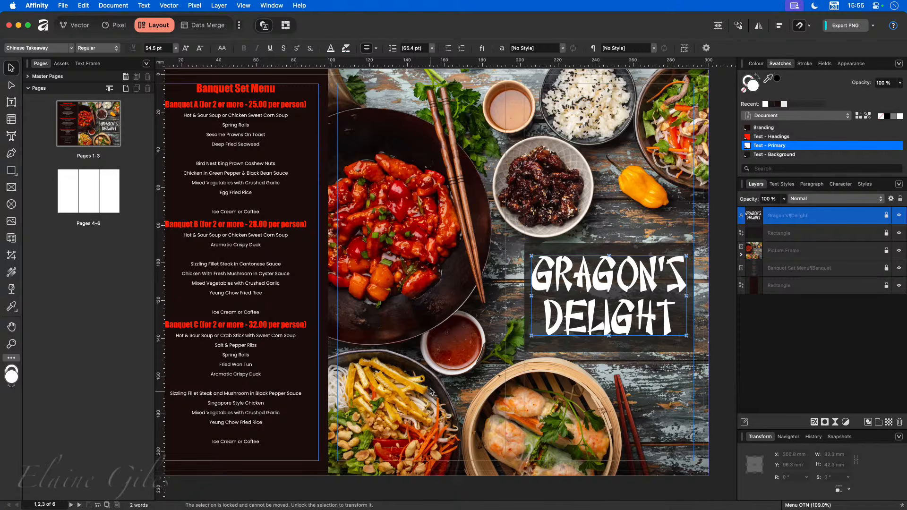
Step: Draw a rectangle about 104 mm wide across the lower part of page 2, set its height to 40 mm and move it to about Y 153.2 mm
left_click(10, 171)
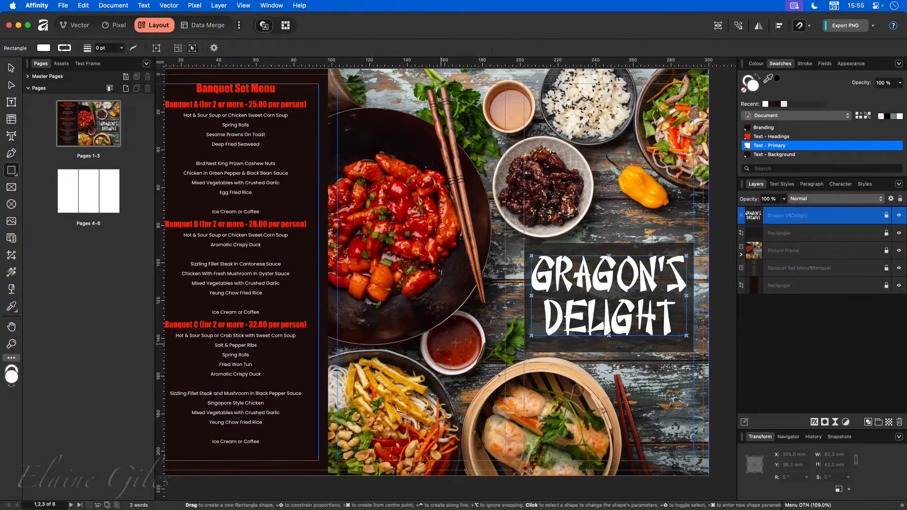
left_click_drag(523, 365, 329, 448)
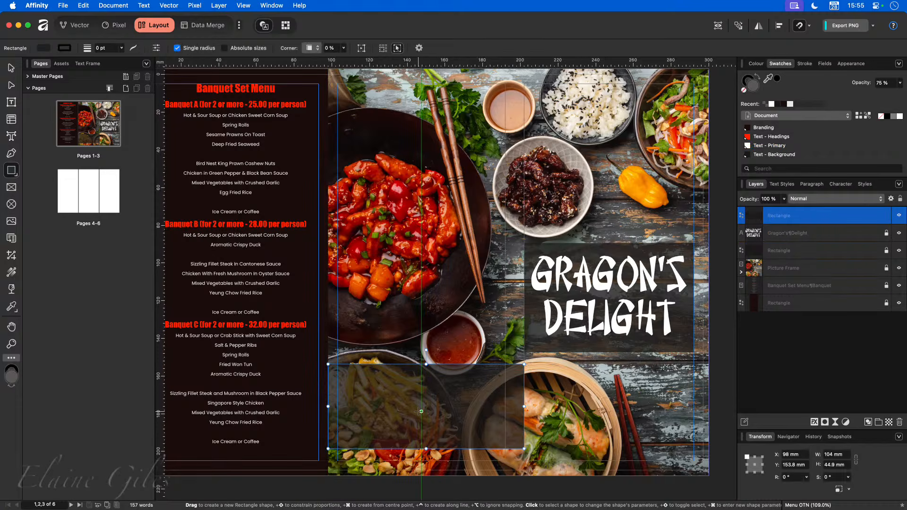
left_click(837, 464)
type("40")
key("Return")
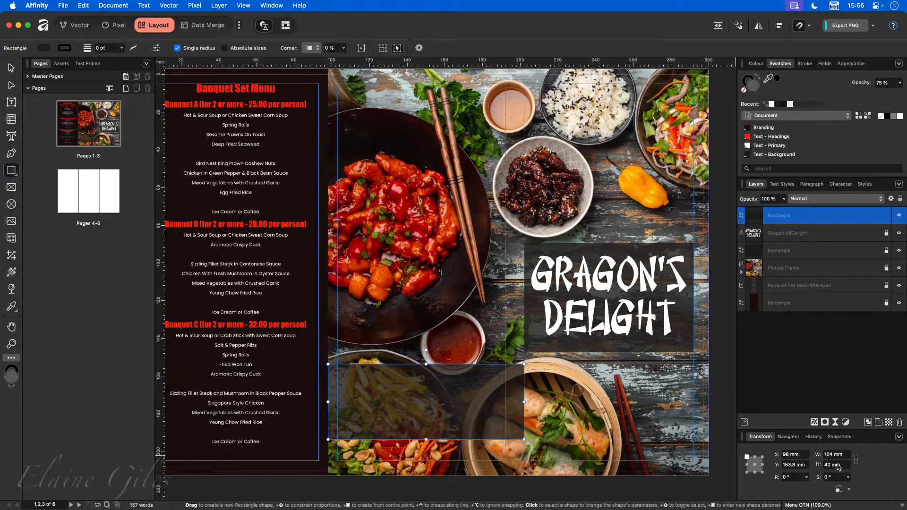
left_click(10, 67)
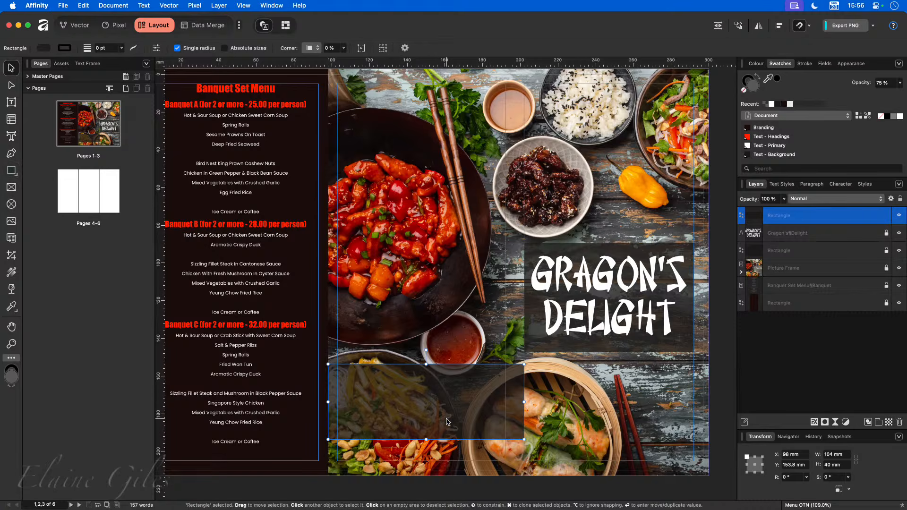
left_click_drag(444, 403, 443, 402)
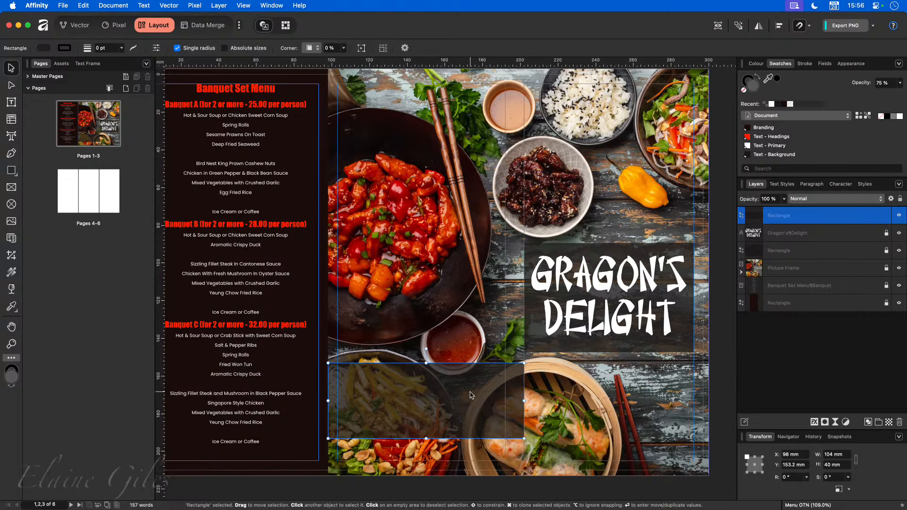
Step: Fill the page 2 rectangle with the Text - Background swatch at 75% opacity
left_click(792, 156)
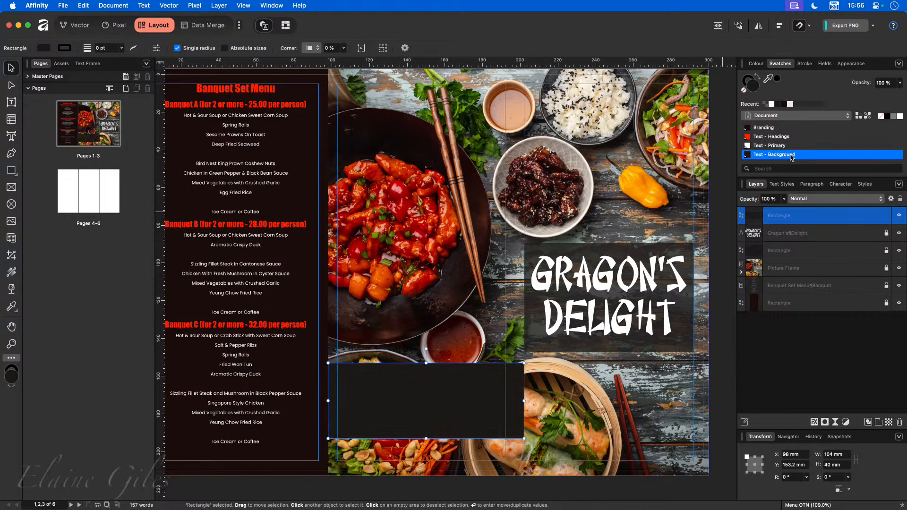
left_click(877, 83)
type("75")
key("Return")
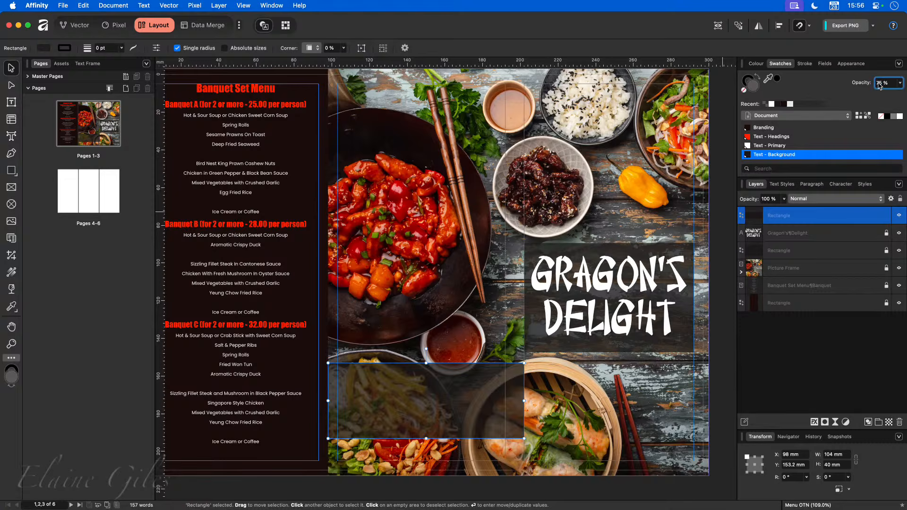
left_click(434, 404)
Step: Add the art text "Dragon's Delight" near the upper edge of the page 2 rectangle, correcting its first letter to D
left_click(13, 137)
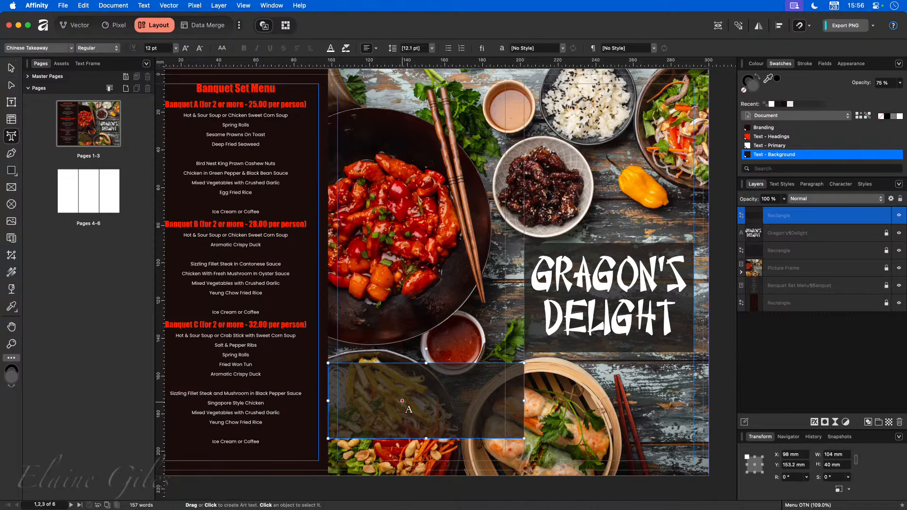
left_click(345, 373)
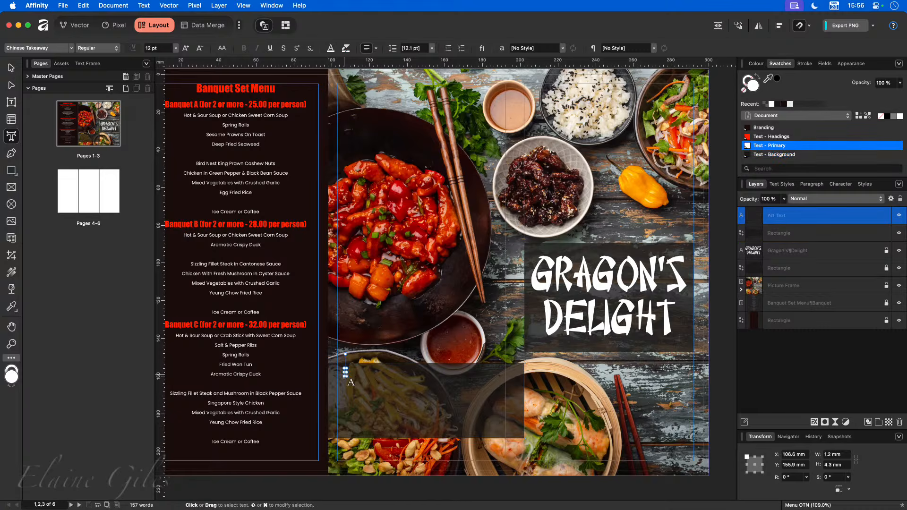
type("Gra")
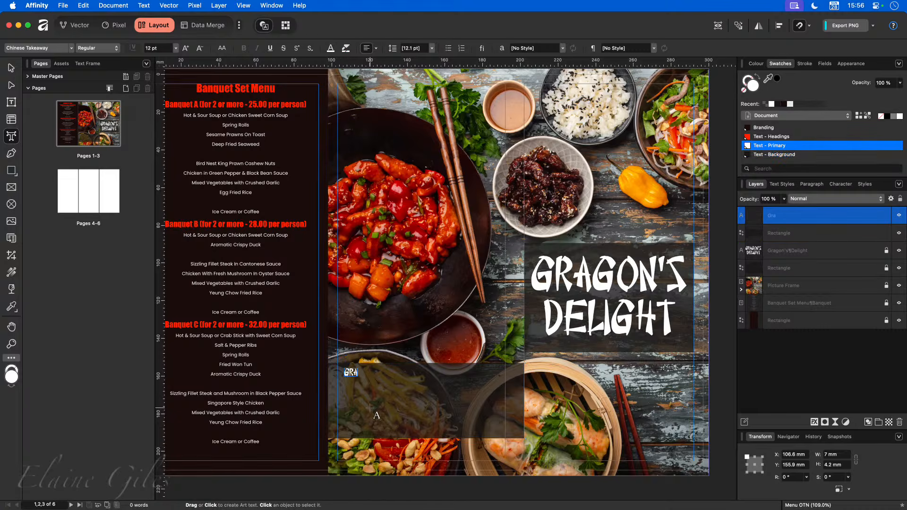
type("gon's Delight")
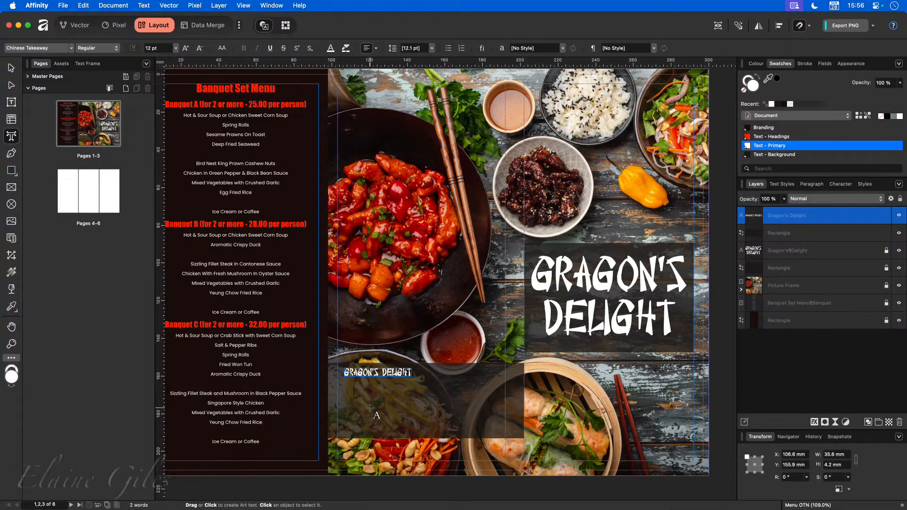
key("BackSpace")
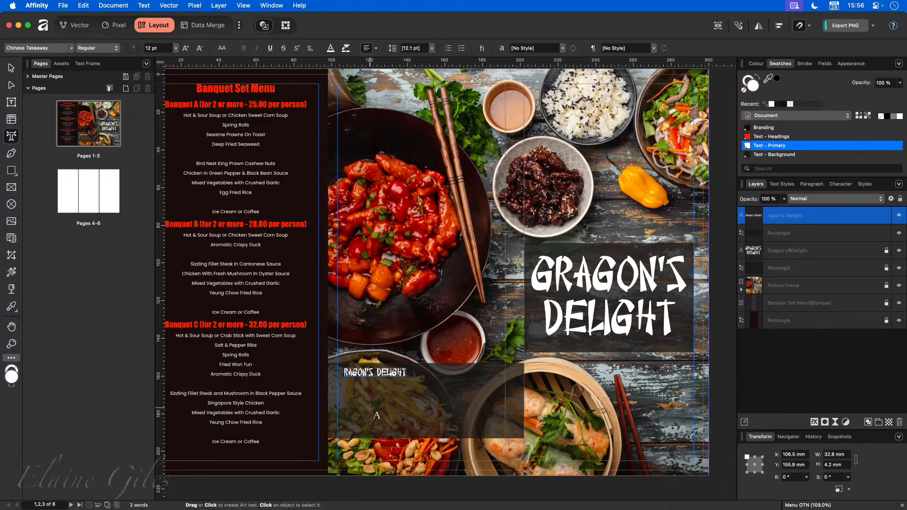
type("D")
key("Escape")
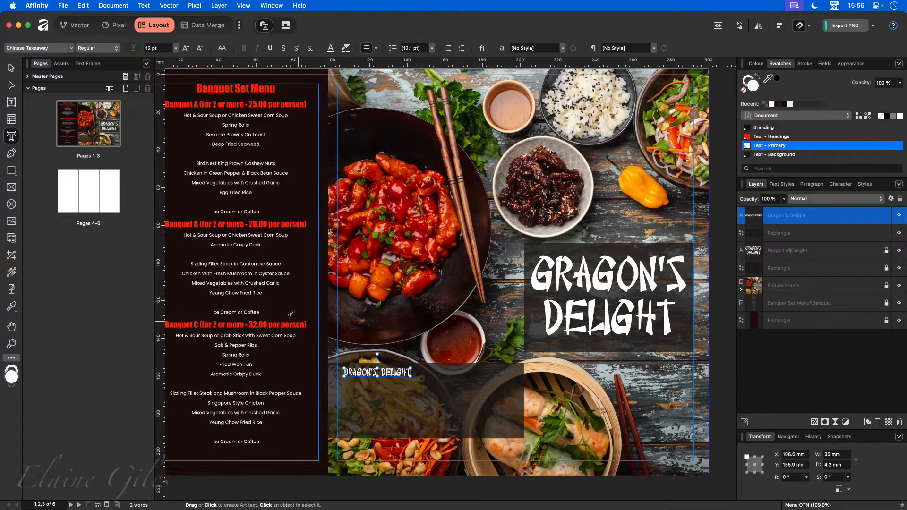
Step: Enlarge the page 2 "Dragon's Delight" text to span the page margins, and select the rectangle behind it
left_click(16, 70)
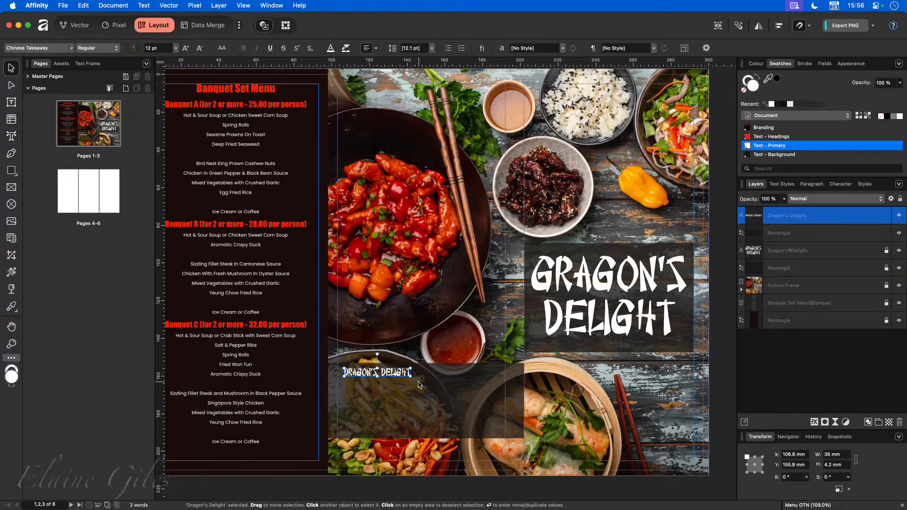
left_click_drag(413, 377, 500, 396)
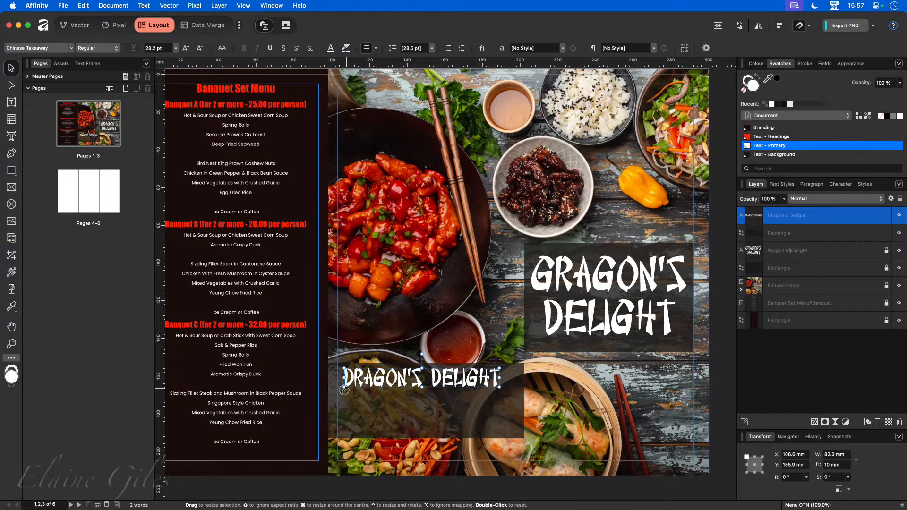
left_click_drag(344, 387, 337, 388)
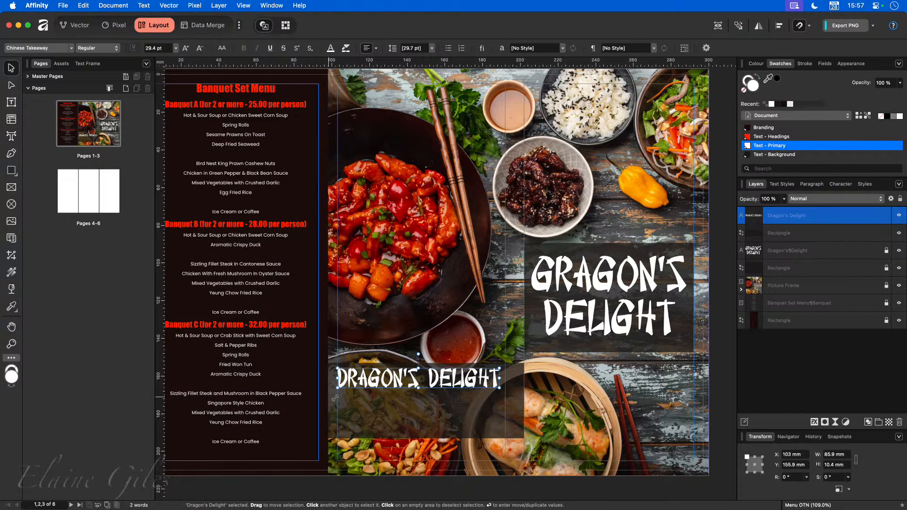
left_click_drag(499, 388, 506, 388)
left_click(519, 418)
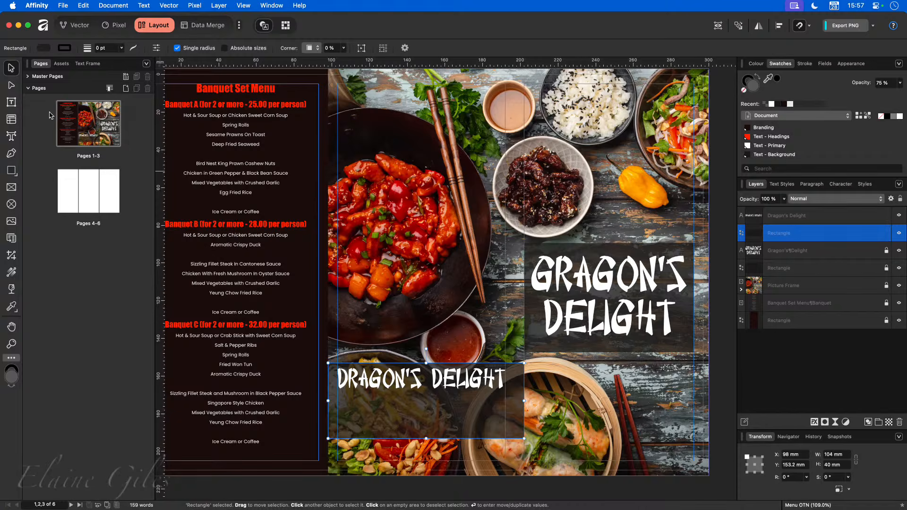
Step: Draw a text frame about 89 by 20.4 mm below the page 2 title and enter "Any Street", "Any Town" and a placeholder phone number
left_click(12, 102)
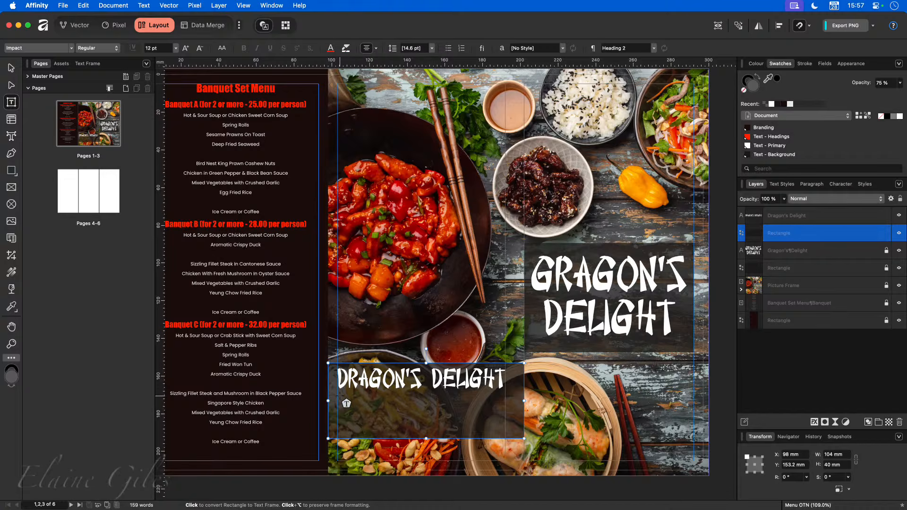
left_click_drag(338, 394, 505, 433)
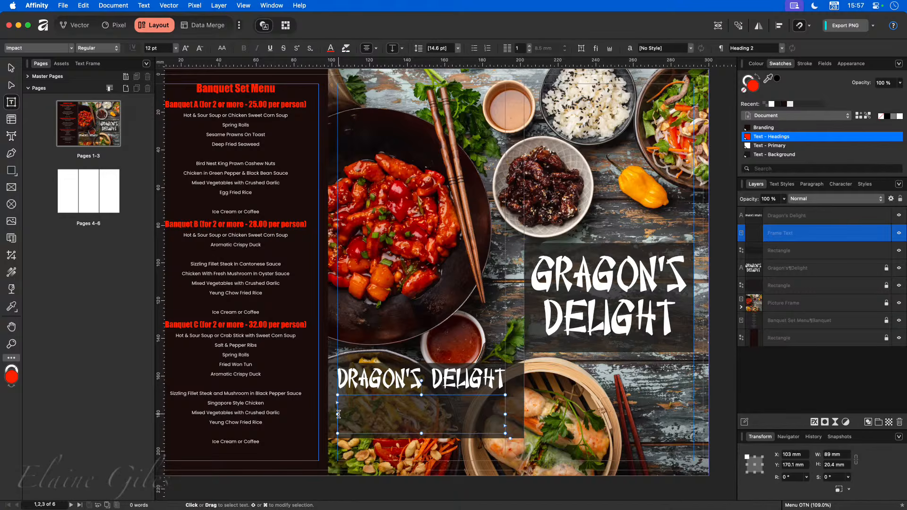
type("An")
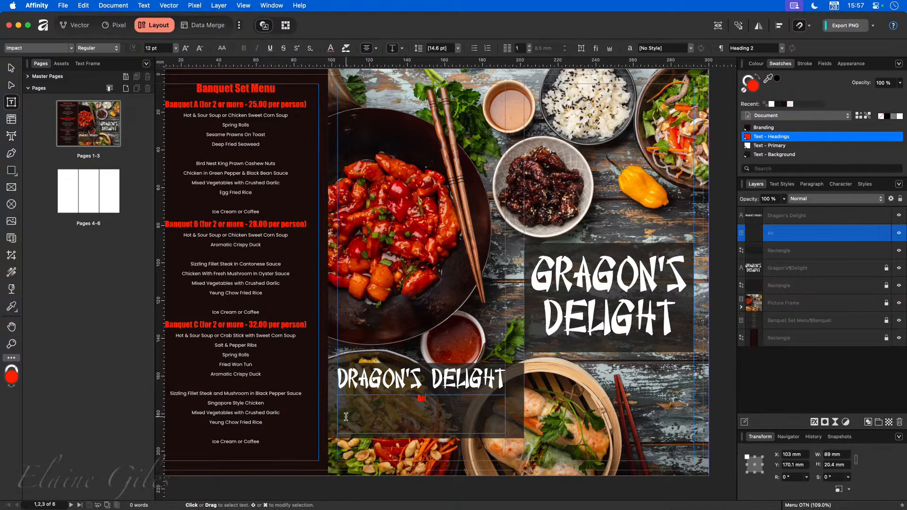
type("y Street")
key("Return")
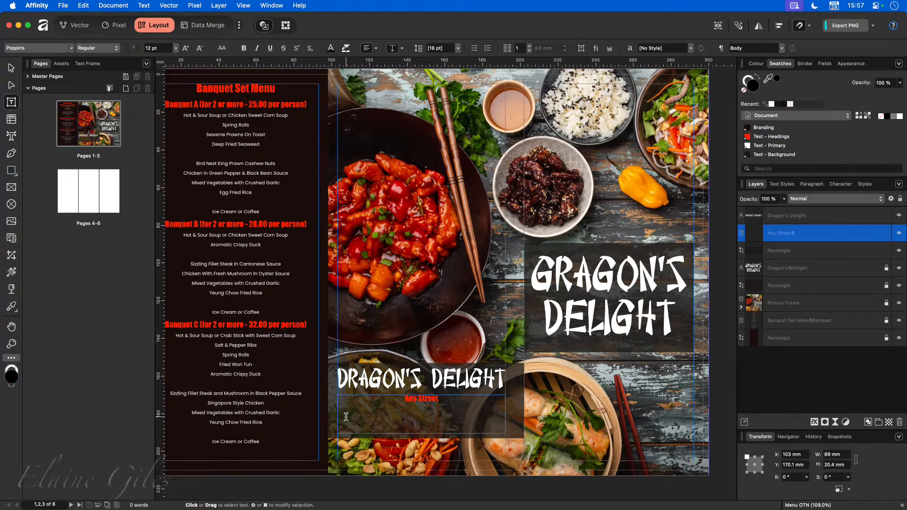
type("Any Town")
key("super+z")
Step: Examine the next-style setting of the Heading 2 text style used by the "Any Street" line
scroll(425, 449, "up", 5)
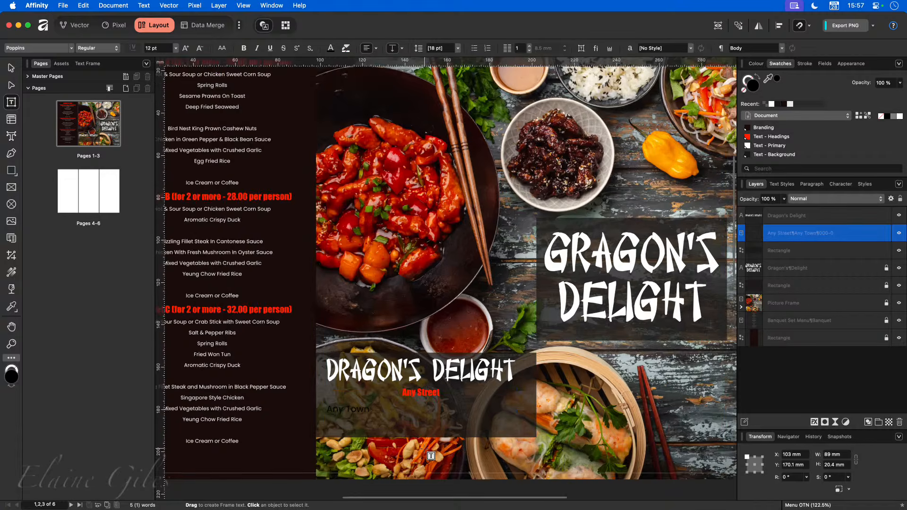
scroll(355, 456, "up", 1)
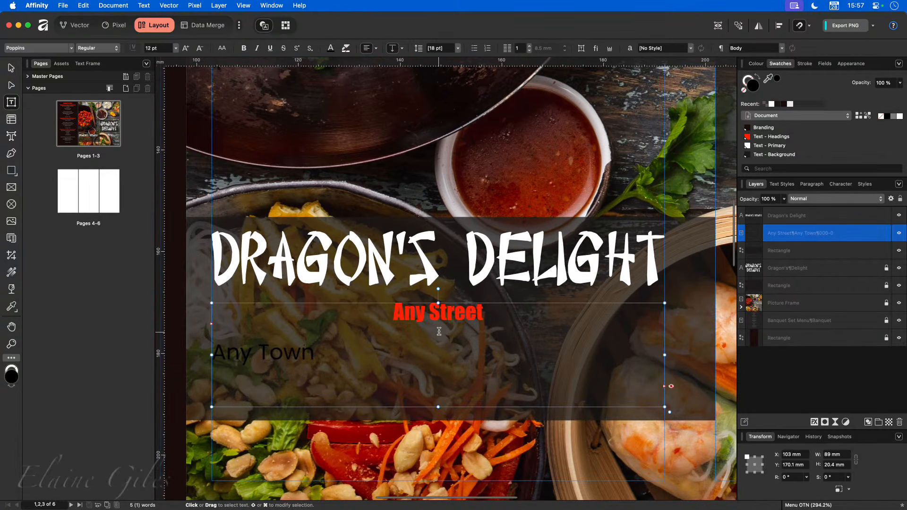
double_click(442, 309)
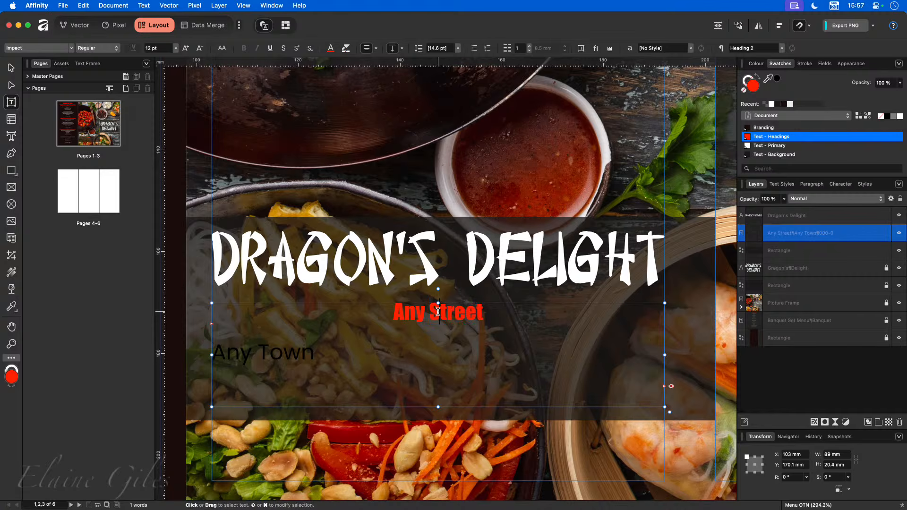
triple_click(438, 311)
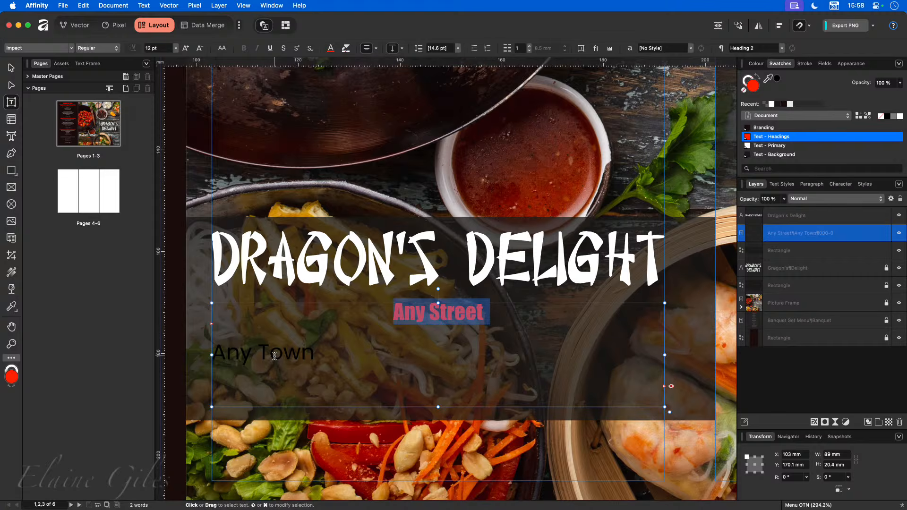
left_click(465, 314)
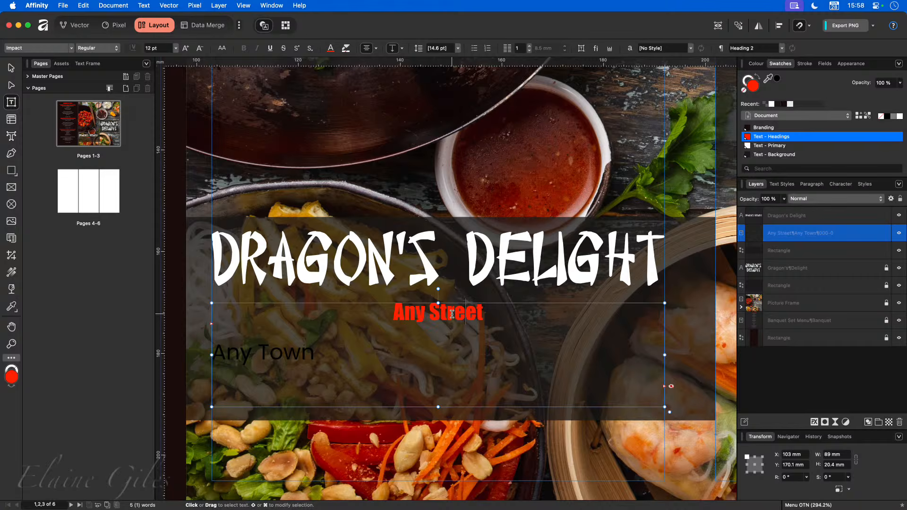
left_click(781, 183)
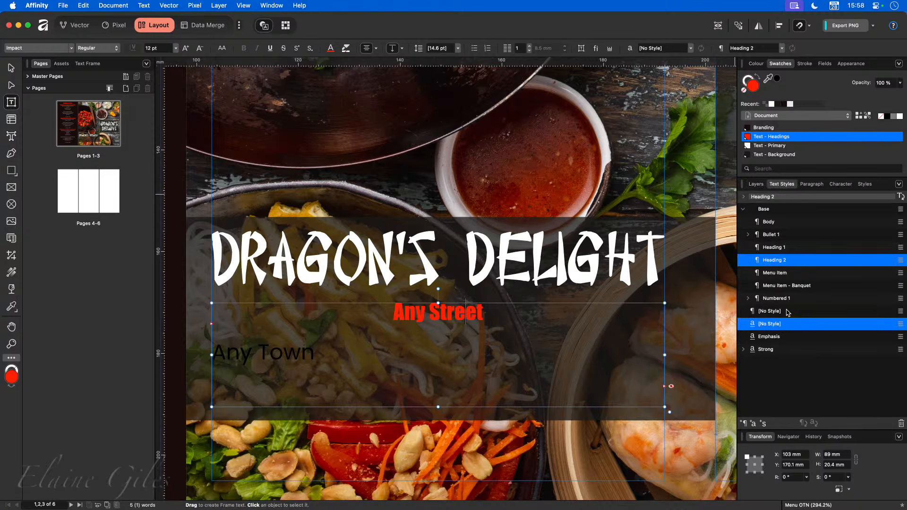
right_click(775, 261)
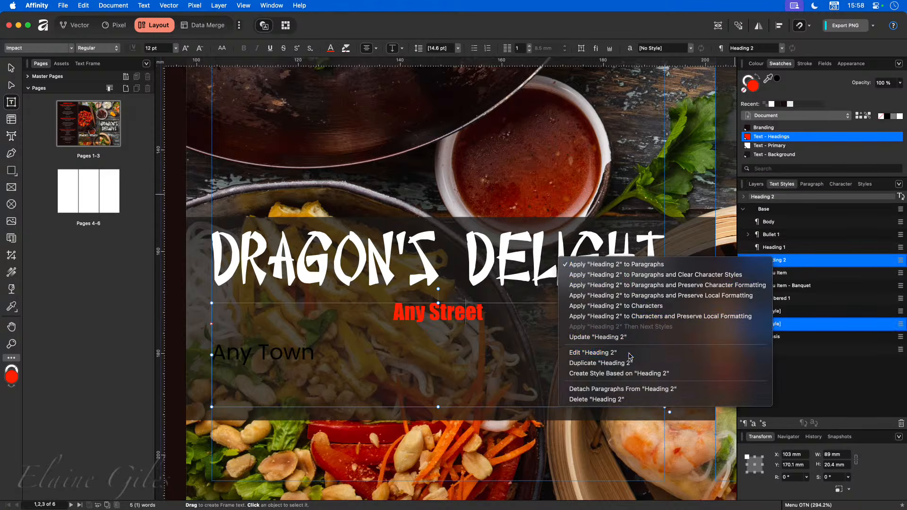
left_click(614, 352)
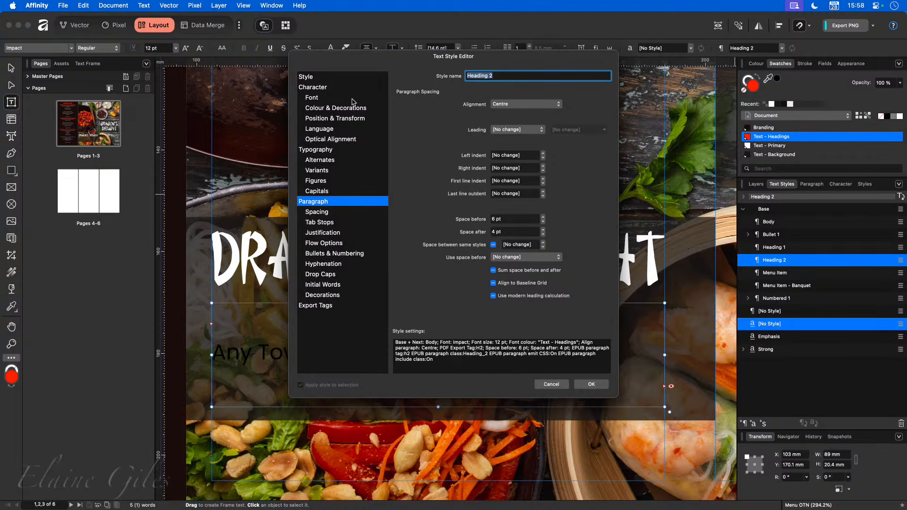
left_click(335, 88)
left_click(337, 78)
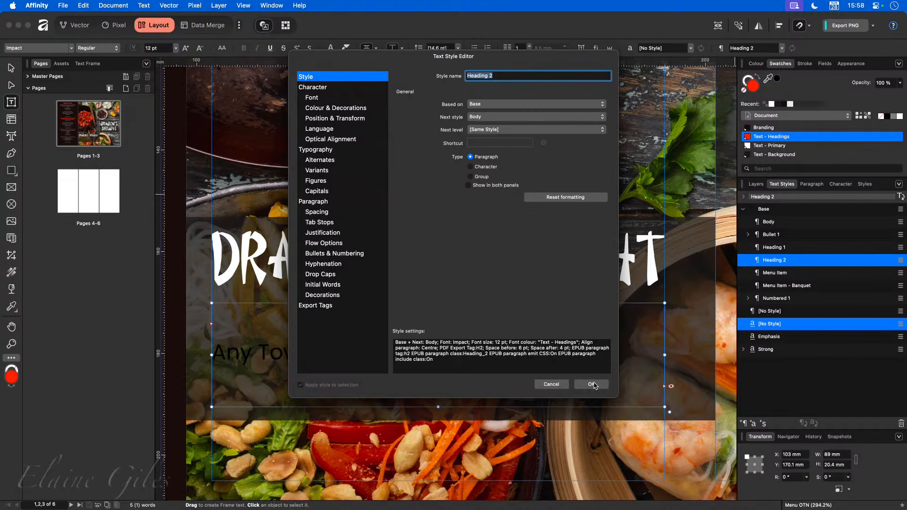
left_click(550, 383)
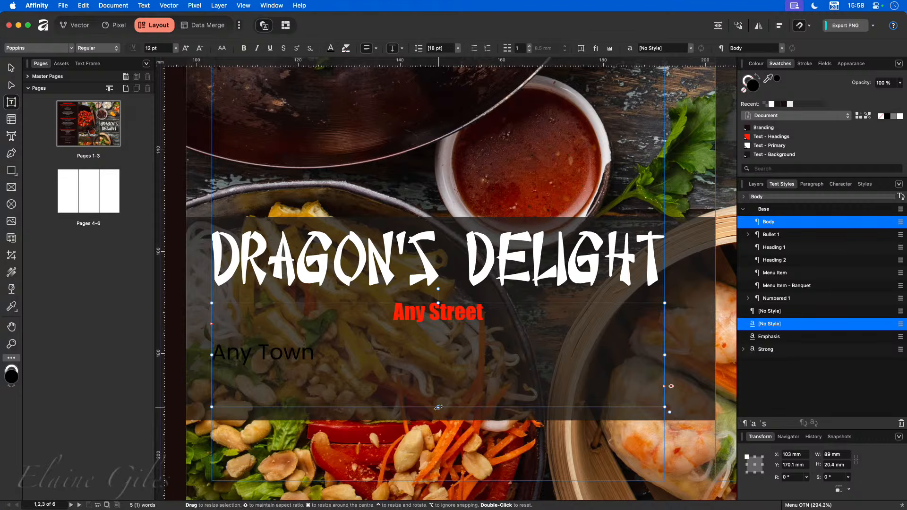
Step: Try extending the address frame to the rectangle's lower edge, restore its height to 20.4 mm and show its overflowing text
mouse_move(437, 407)
left_mouse_down()
mouse_move(439, 442)
mouse_move(438, 419)
left_mouse_up()
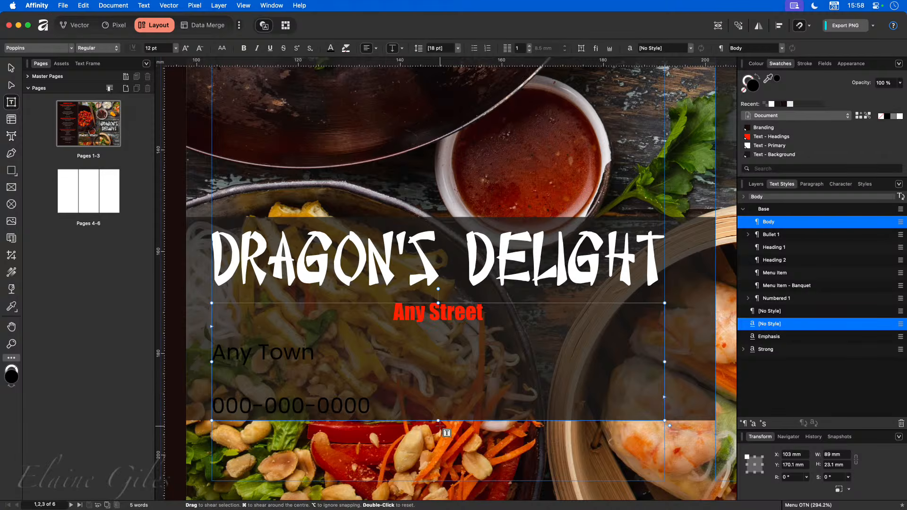
left_click_drag(438, 420, 437, 407)
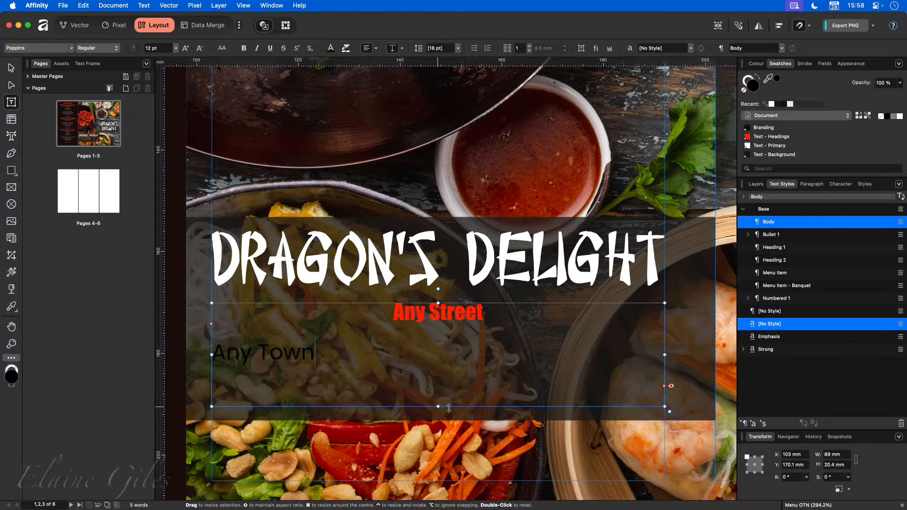
left_click(671, 386)
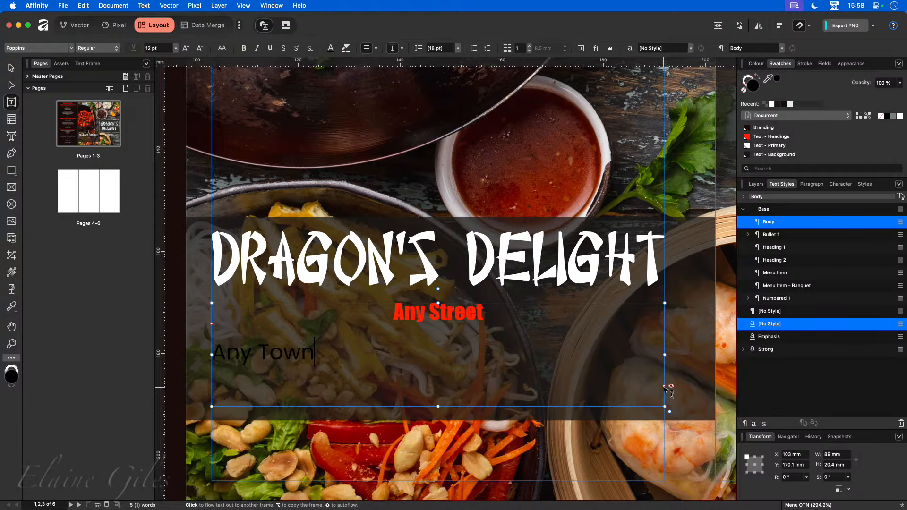
left_click(670, 387)
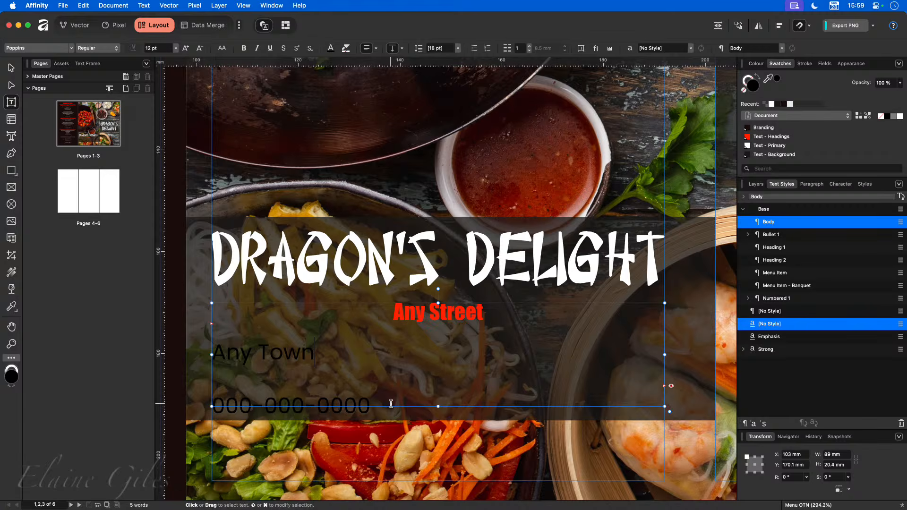
Step: Set all three address frame lines in Poppins and colour them with the Text - Primary swatch
left_click_drag(388, 402, 359, 315)
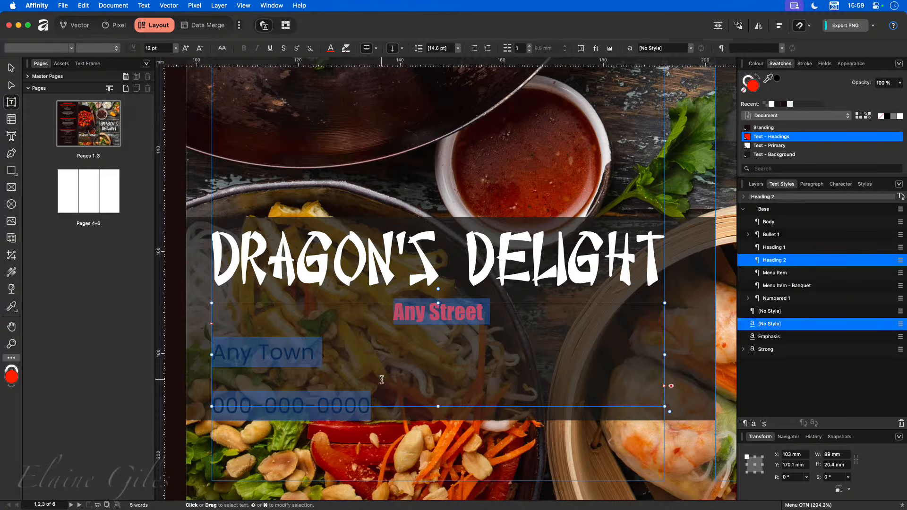
left_click(71, 49)
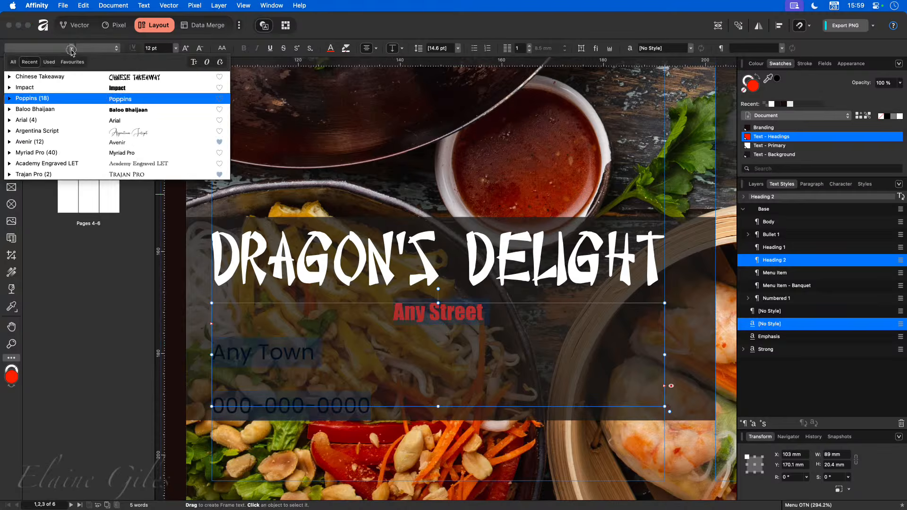
left_click(61, 99)
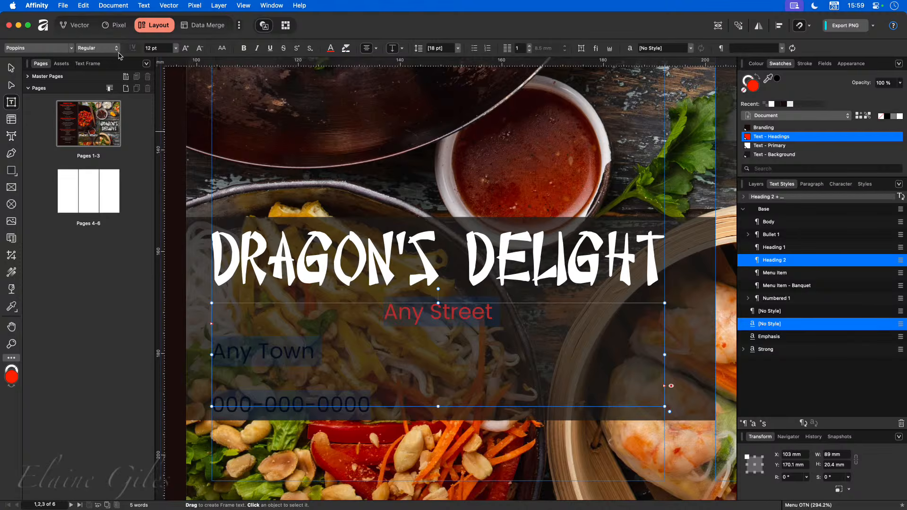
left_click(771, 146)
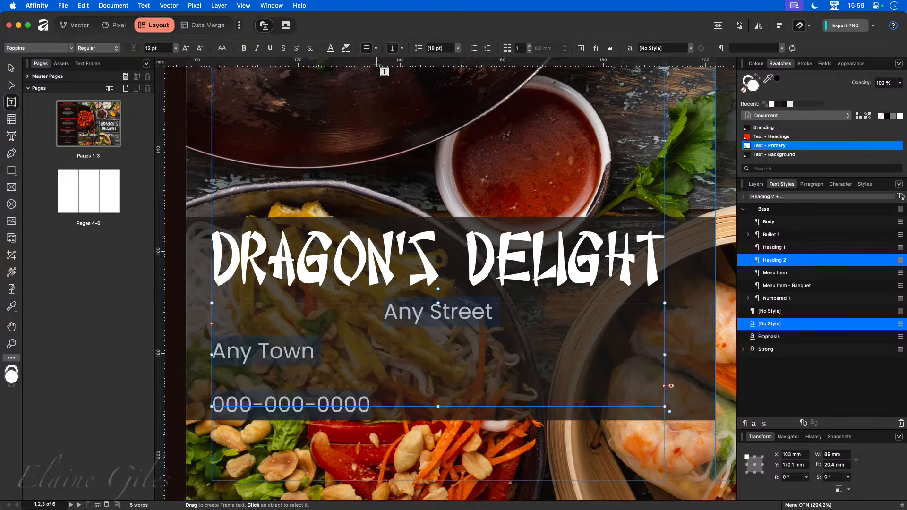
Step: Try right alignment on the three address lines and settle on centre alignment
left_click(375, 49)
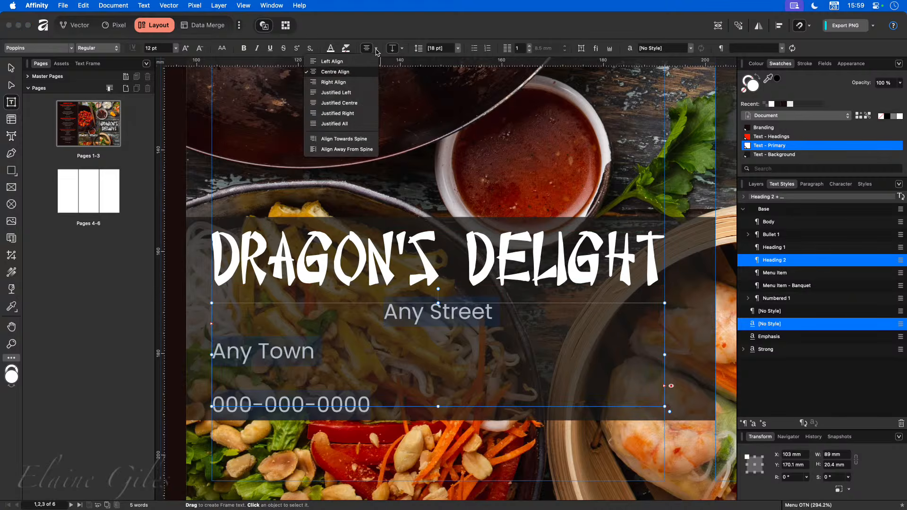
left_click(352, 82)
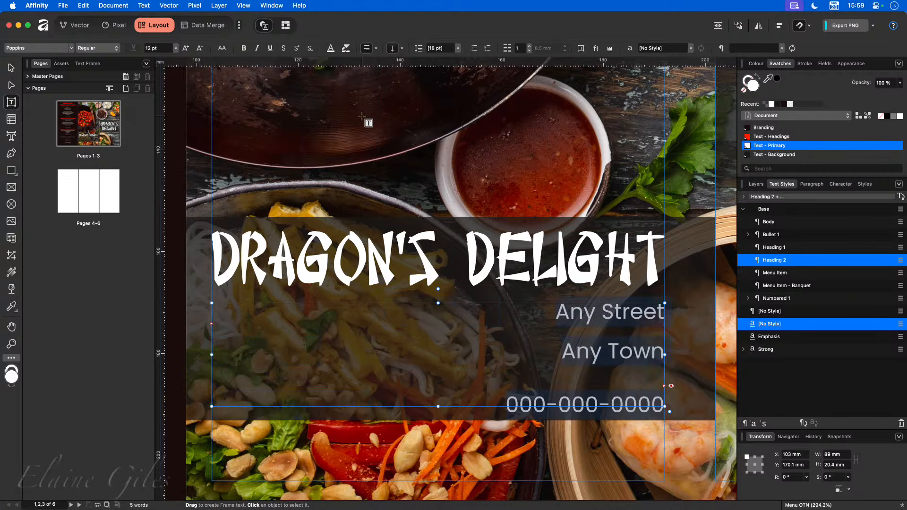
left_click(375, 48)
left_click(352, 72)
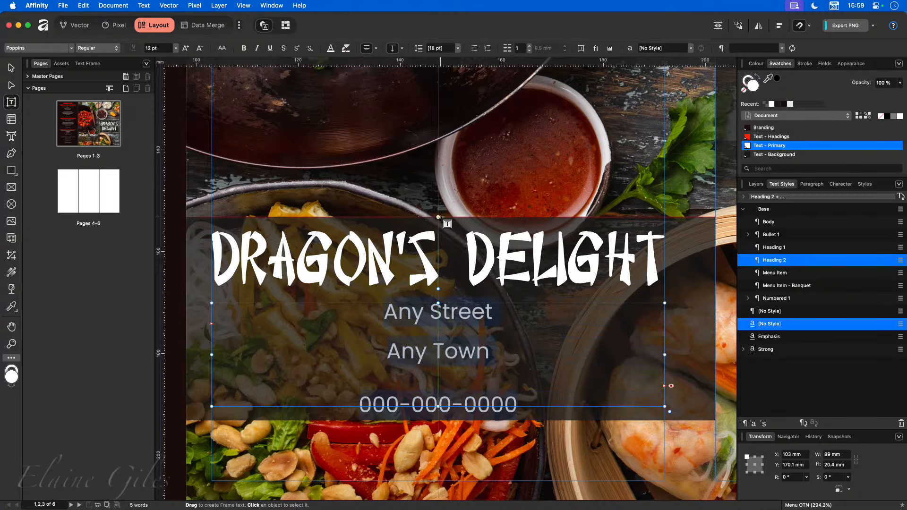
left_click(449, 378)
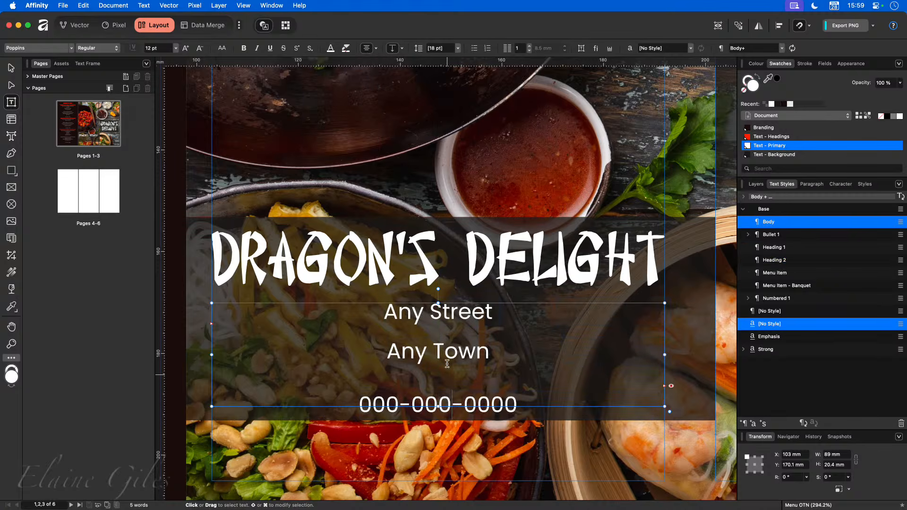
Step: Replace the paragraph break between "Any Street" and "Any Town" to tighten the line spacing, and deselect the frame
left_click(456, 313)
left_click(472, 369)
left_click(495, 316)
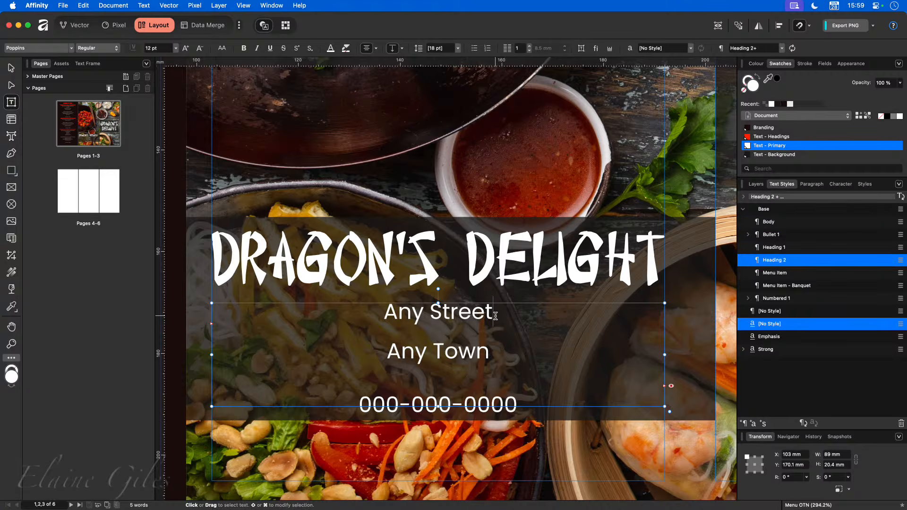
key("Delete")
key("Return")
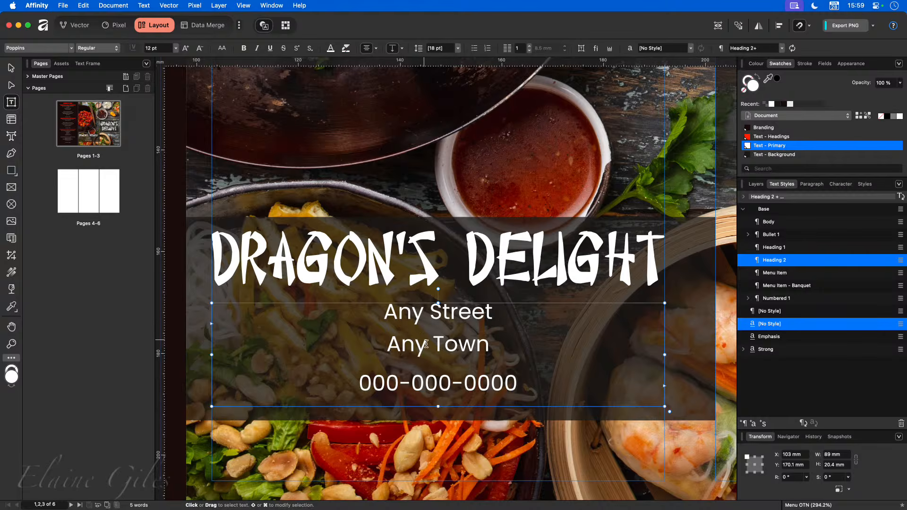
scroll(437, 359, "down", 10)
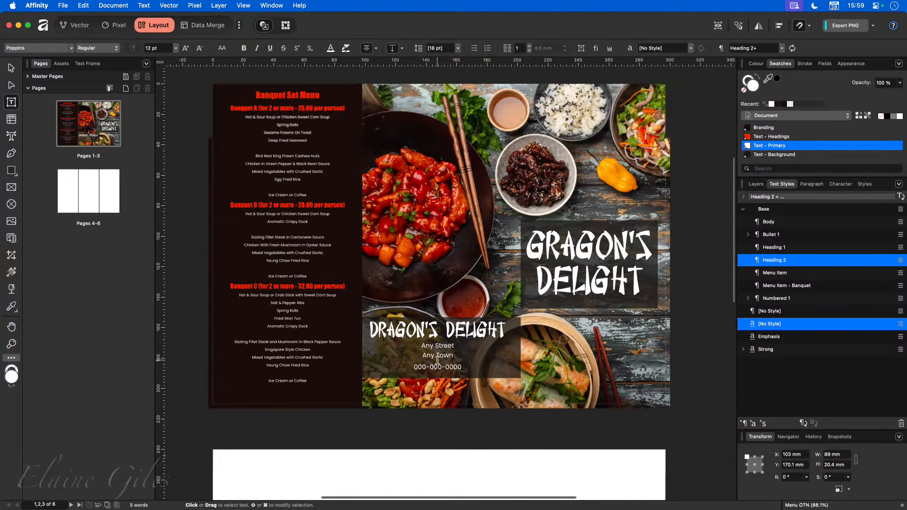
scroll(437, 359, "down", 1)
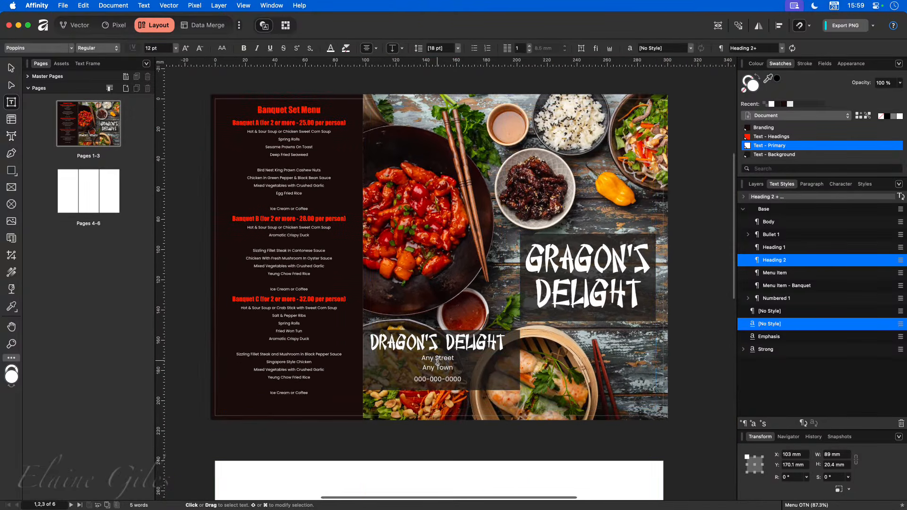
scroll(438, 361, "up", 1)
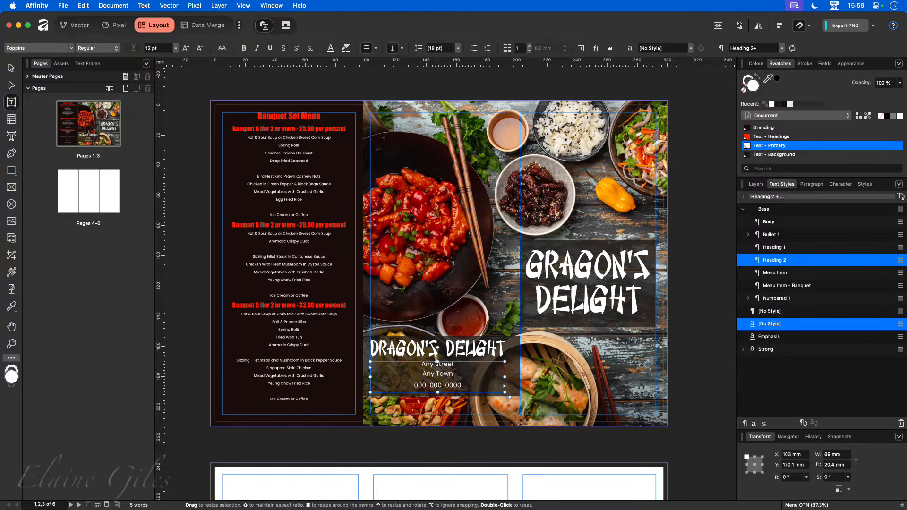
left_click(446, 432)
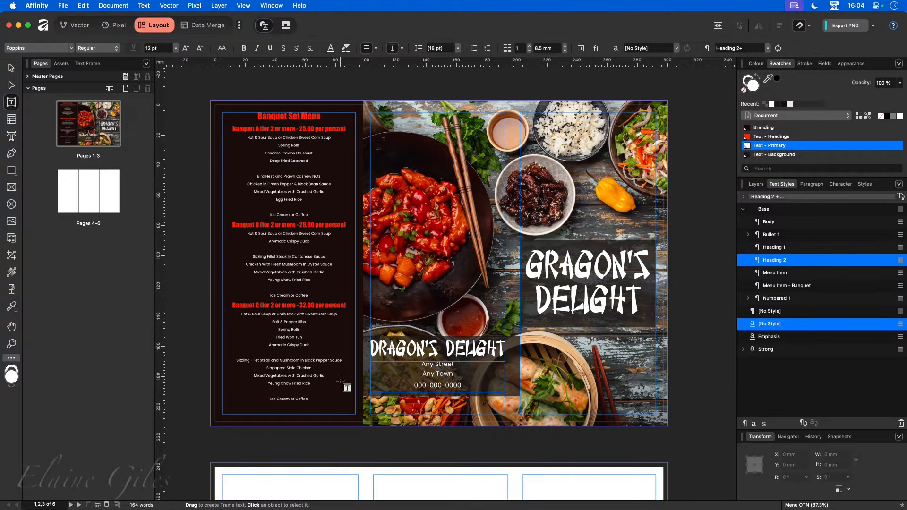
Step: Draw a rectangle about 303 by 216 mm covering the whole pages 4-6 spread out to the bleed
scroll(355, 398, "down", 10)
scroll(355, 398, "down", 1)
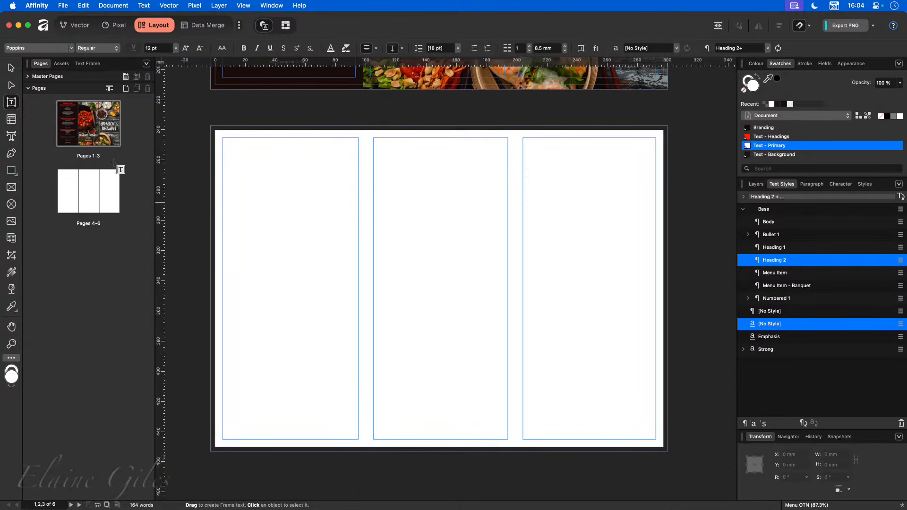
left_click(11, 170)
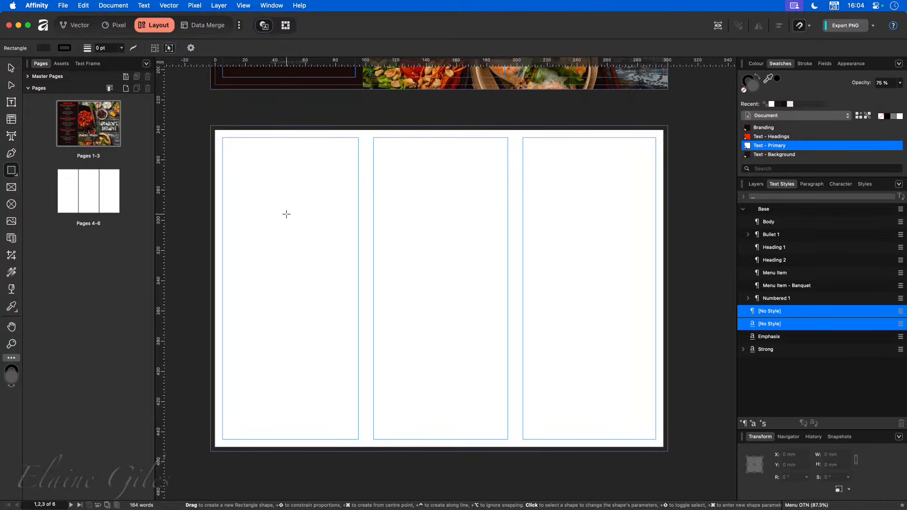
left_click_drag(211, 126, 667, 451)
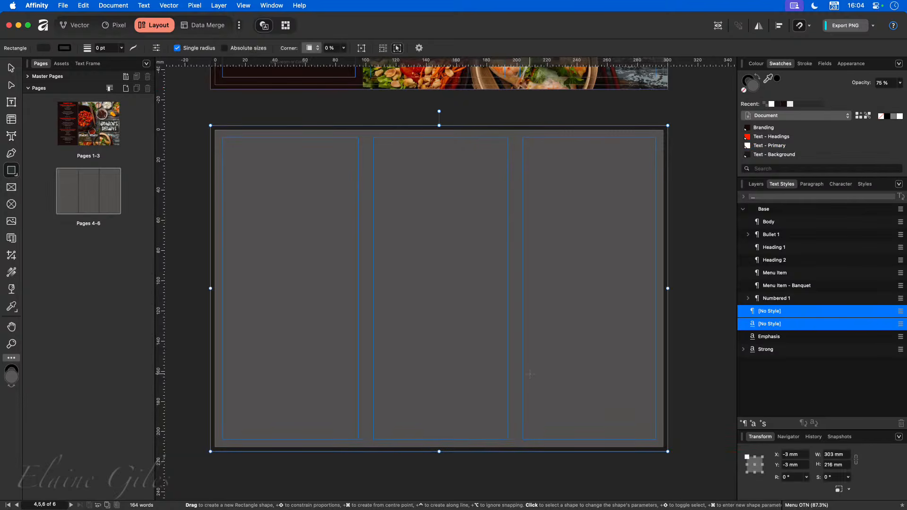
Step: Fill the full-spread background rectangle with the Branding swatch and lock its layer
scroll(529, 374, "up", 3)
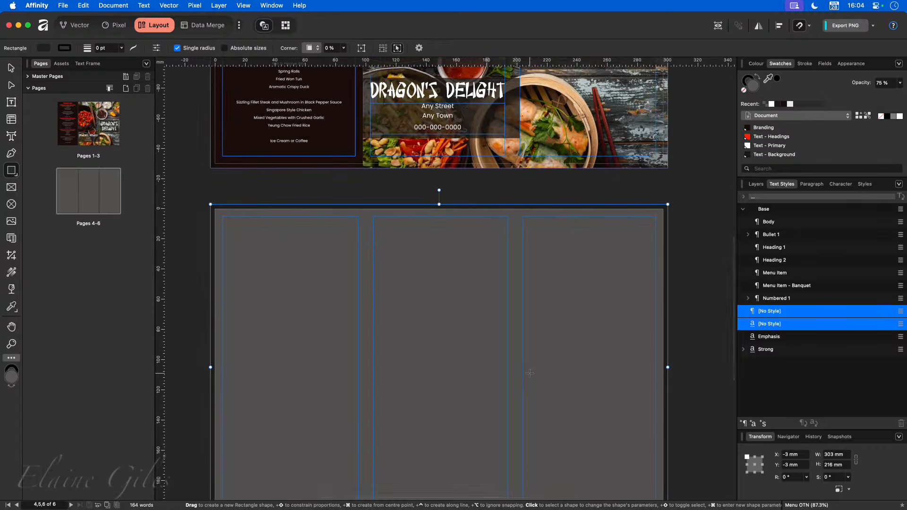
scroll(529, 374, "down", 4)
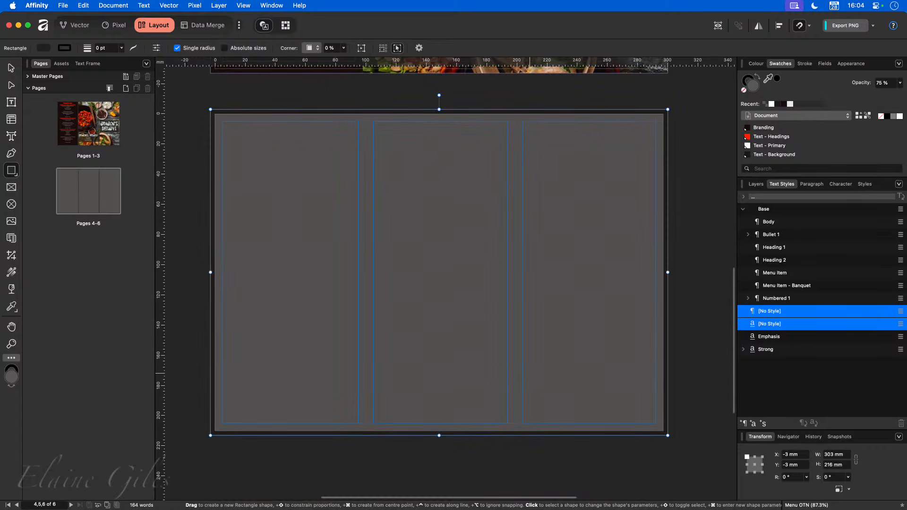
left_click(777, 128)
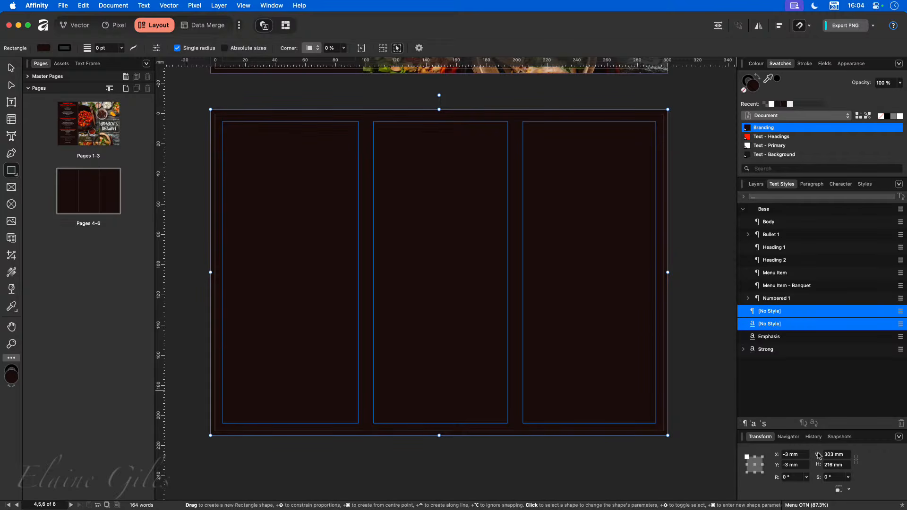
left_click(755, 184)
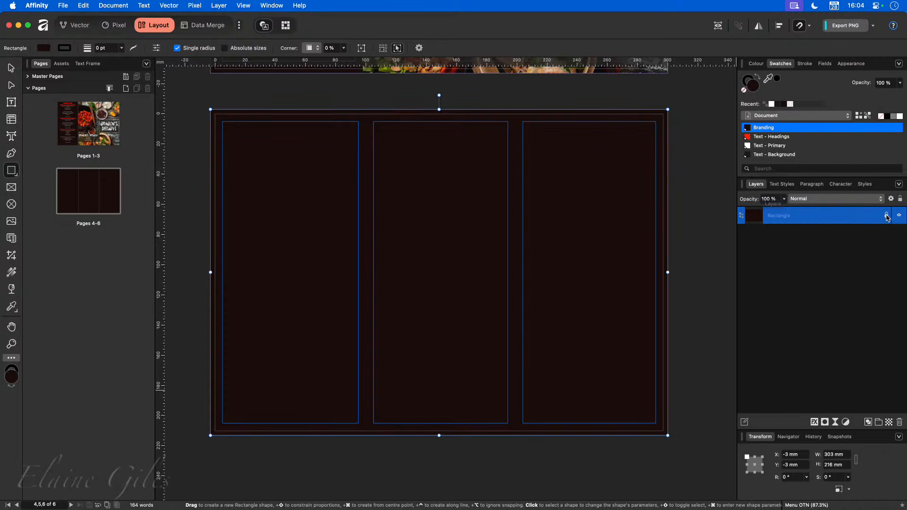
left_click(886, 216)
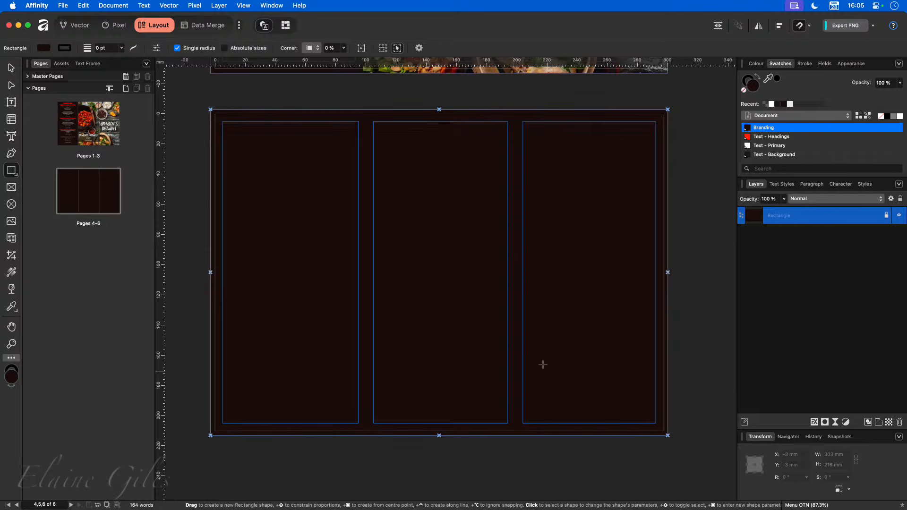
Step: Draw a picture frame about 116 by 108 mm in the lower-right part of the inside spread
left_click(12, 187)
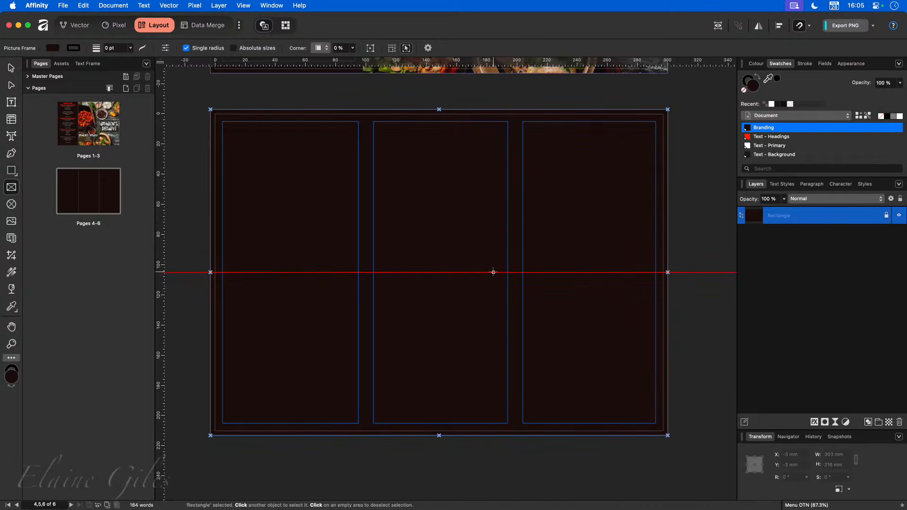
left_click_drag(491, 272, 666, 435)
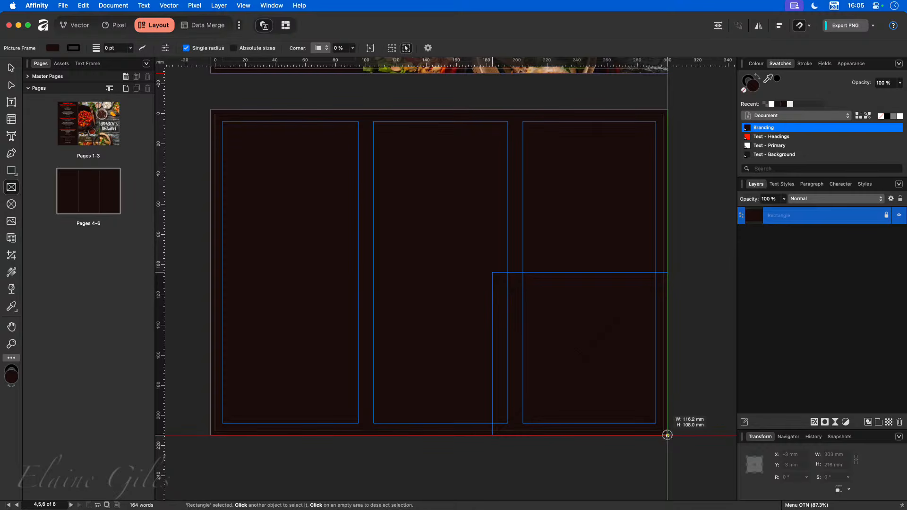
left_click_drag(667, 435, 667, 435)
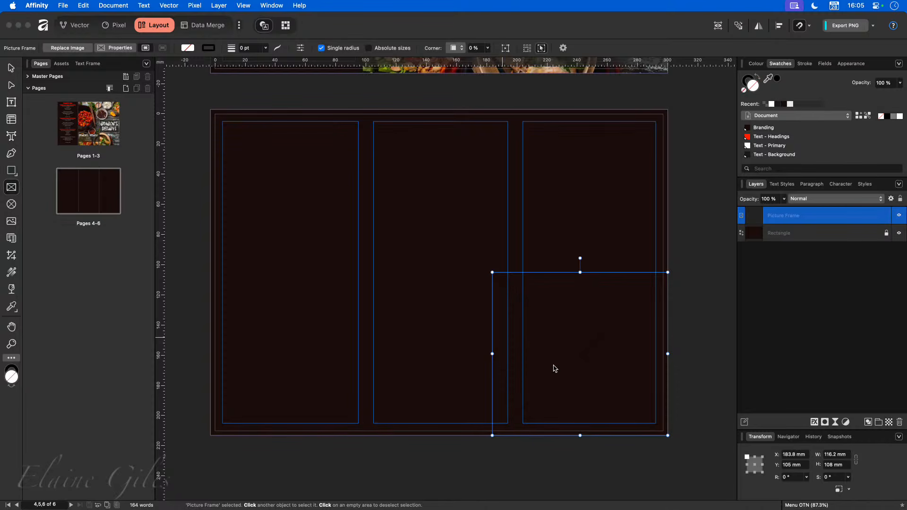
Step: Resize the picture frame to 111 by 100 mm and snap it into the spread's lower-right bleed corner
left_click(837, 455)
type("111")
key("Tab")
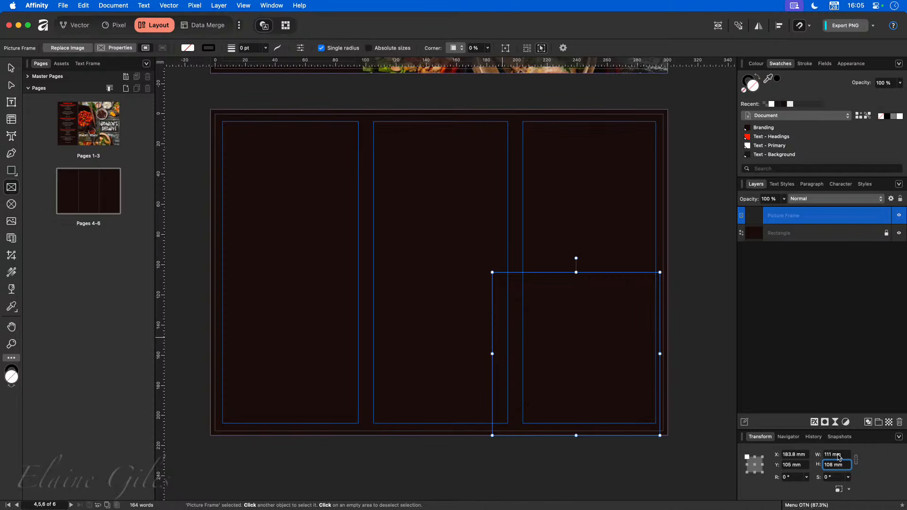
type("100")
key("Tab")
left_click(712, 355)
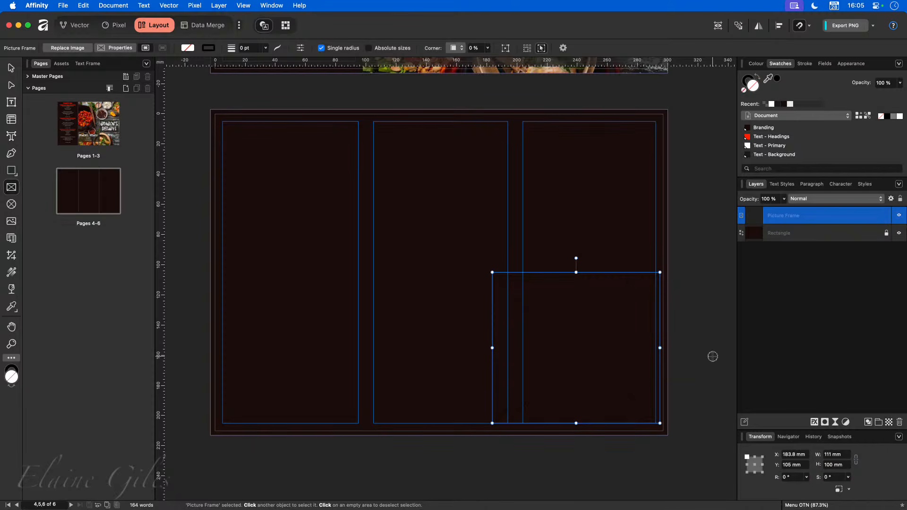
key("v")
left_click(594, 338)
left_click_drag(594, 338, 593, 345)
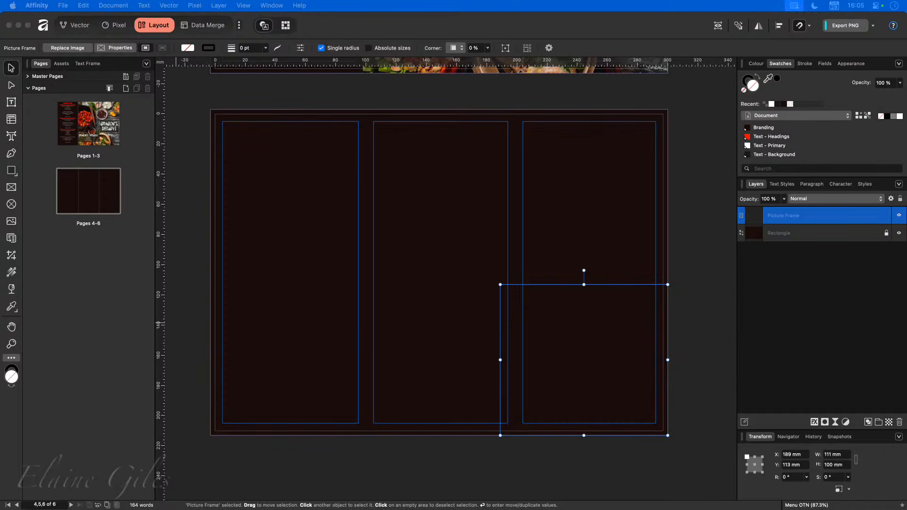
Step: Place the dark food photo in the picture frame, decline linking the images, and select the filled frame
left_click_drag(384, 324, 554, 356)
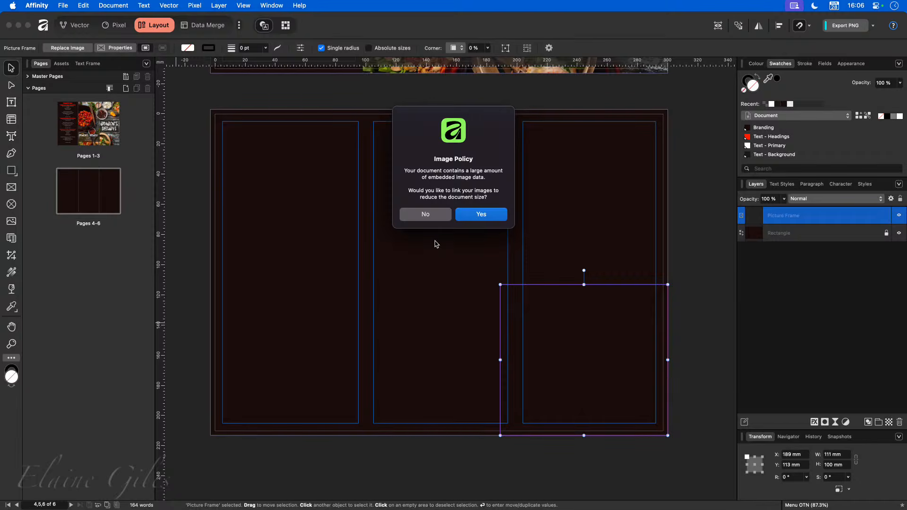
left_click(427, 215)
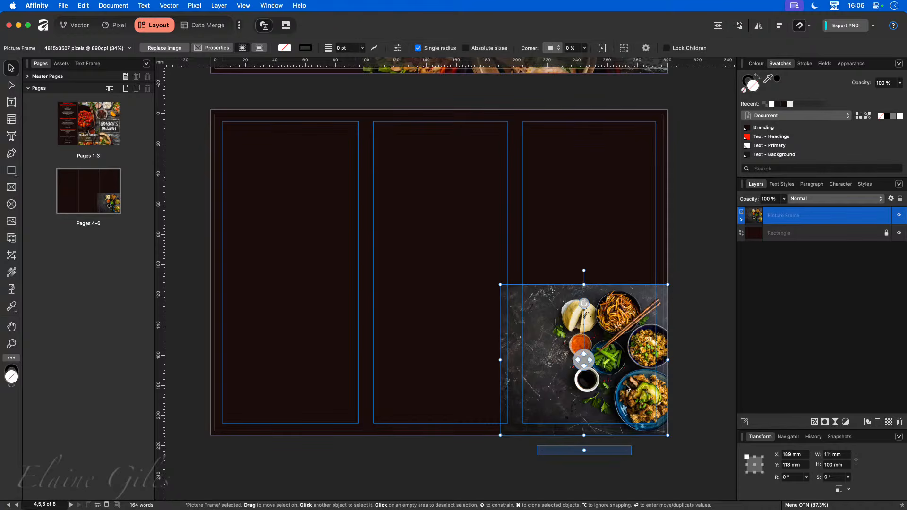
left_click(707, 377)
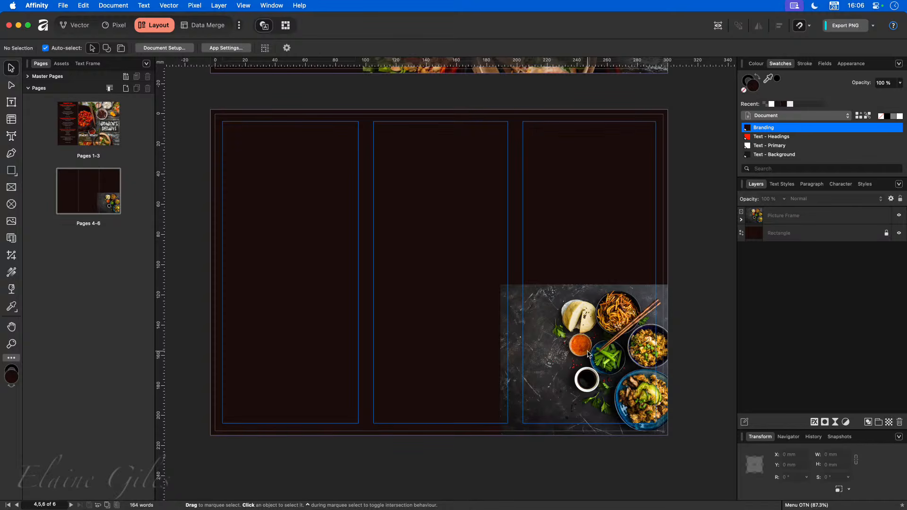
left_click(631, 326)
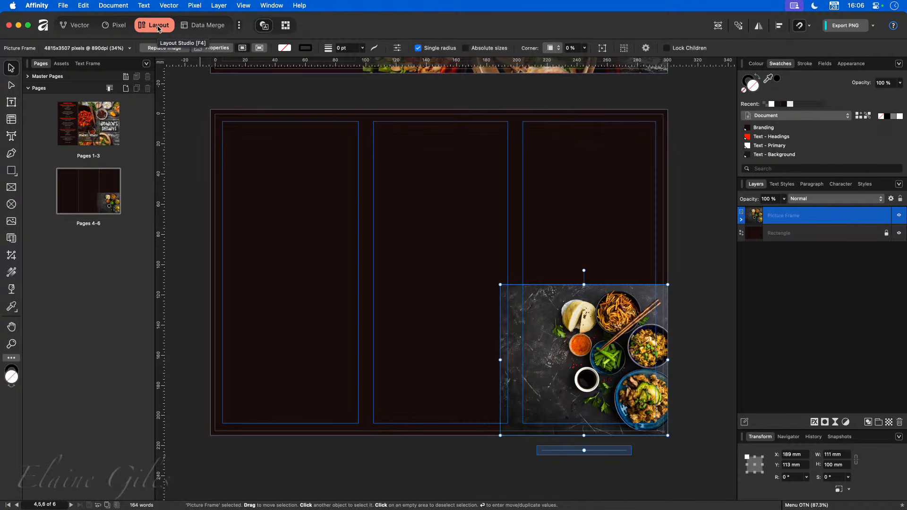
left_click(79, 27)
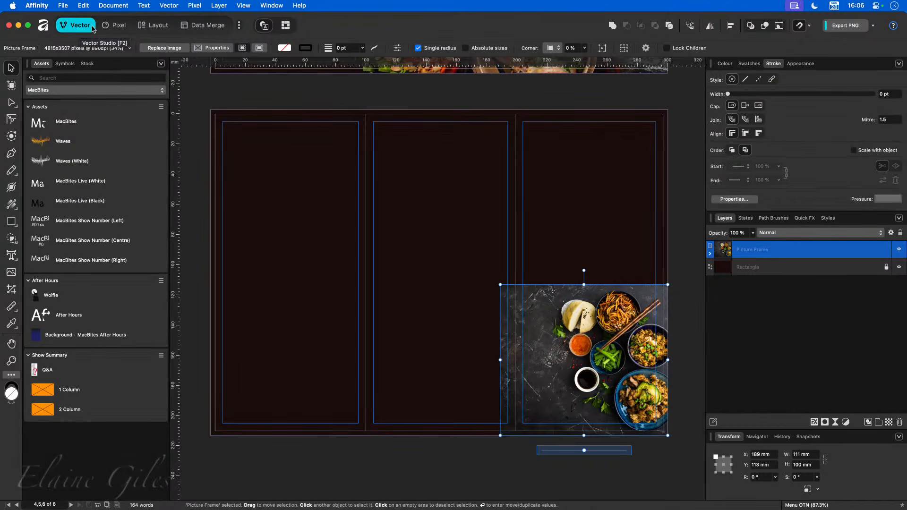
left_click(119, 27)
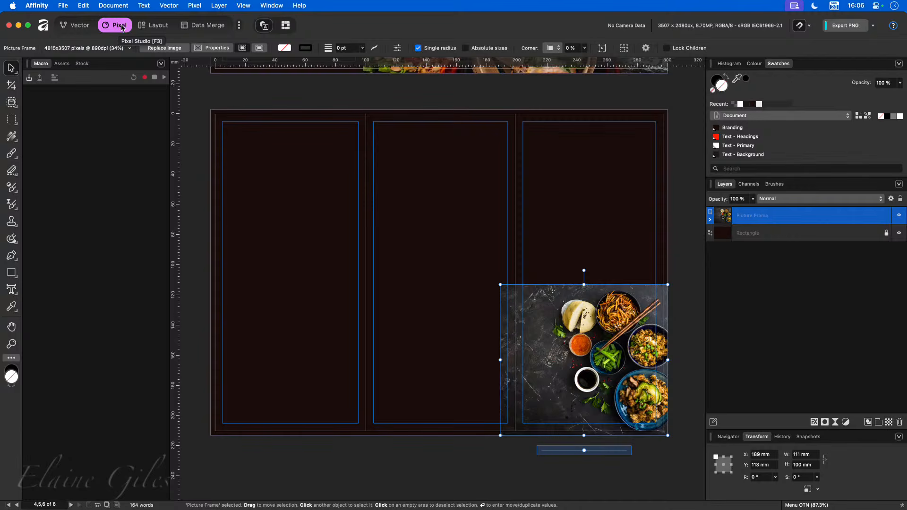
left_click(162, 29)
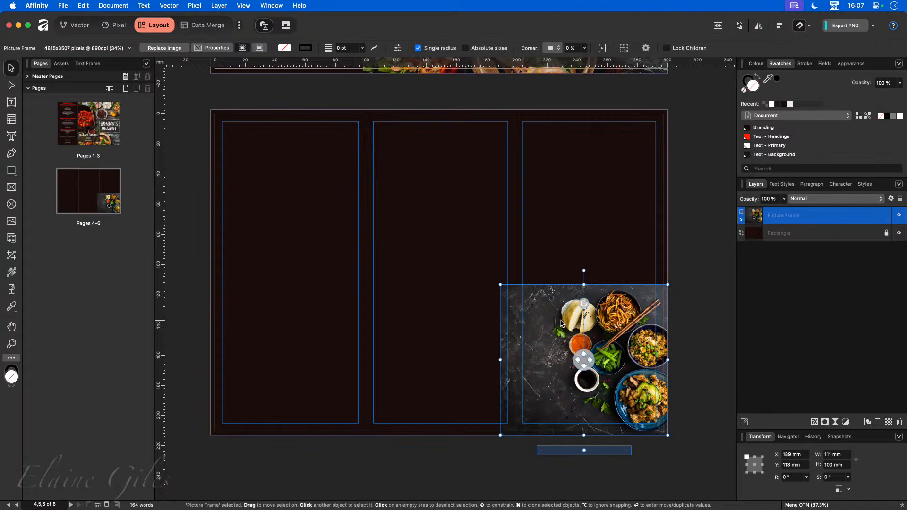
Step: Switch to the Pixel studio, add a mask to the food photo's picture frame and target the mask
left_click(115, 25)
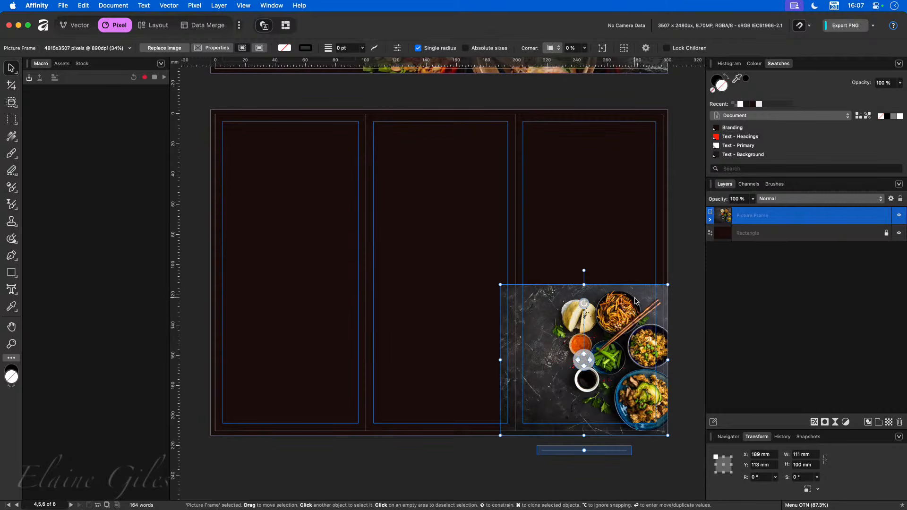
left_click(824, 422)
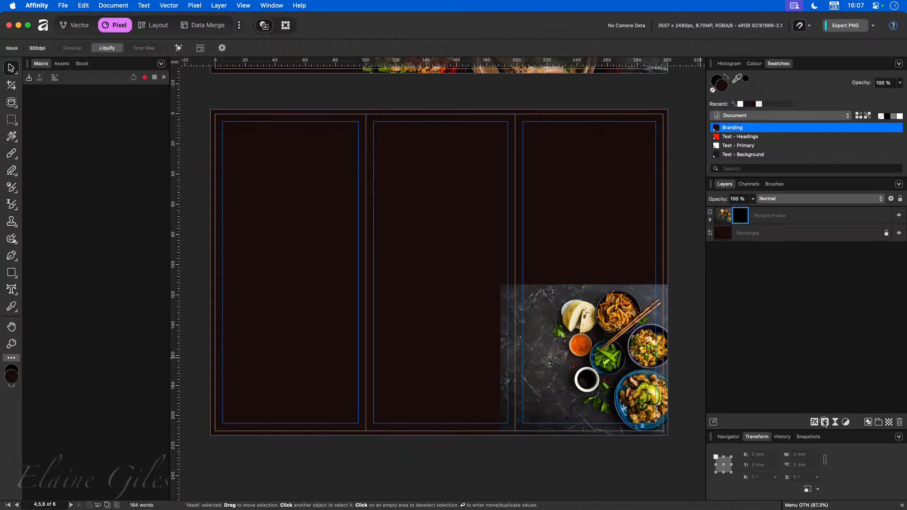
left_click(744, 217)
Step: Paint the mask with a soft black brush down the food photo's left edge to fade it into the background
key("b")
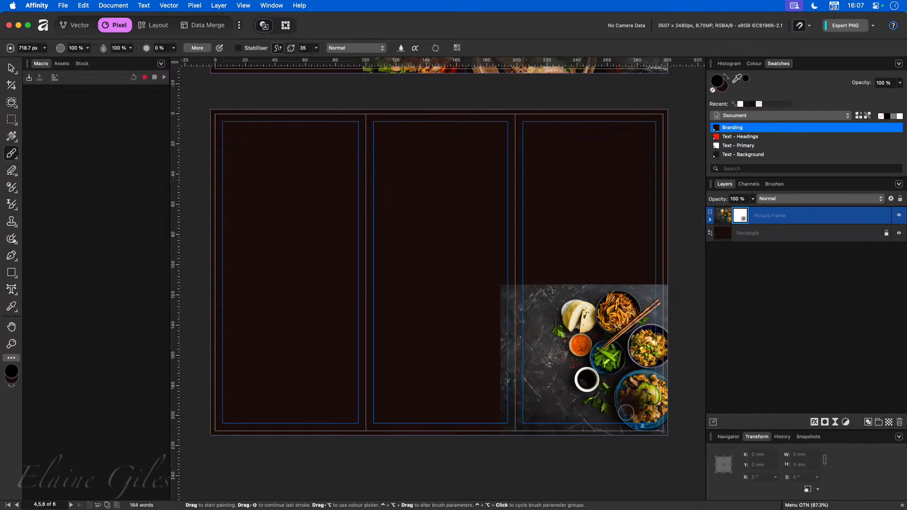
scroll(650, 414, "up", 5)
scroll(649, 414, "up", 2)
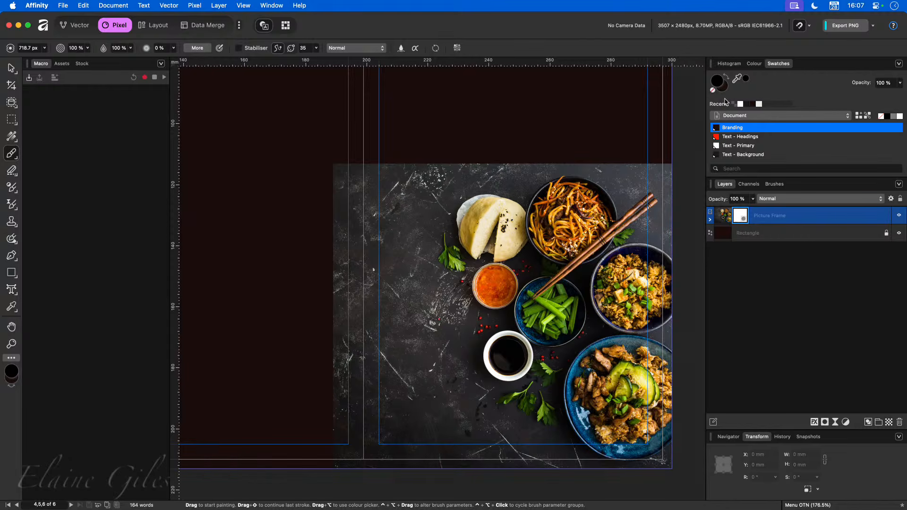
key("d")
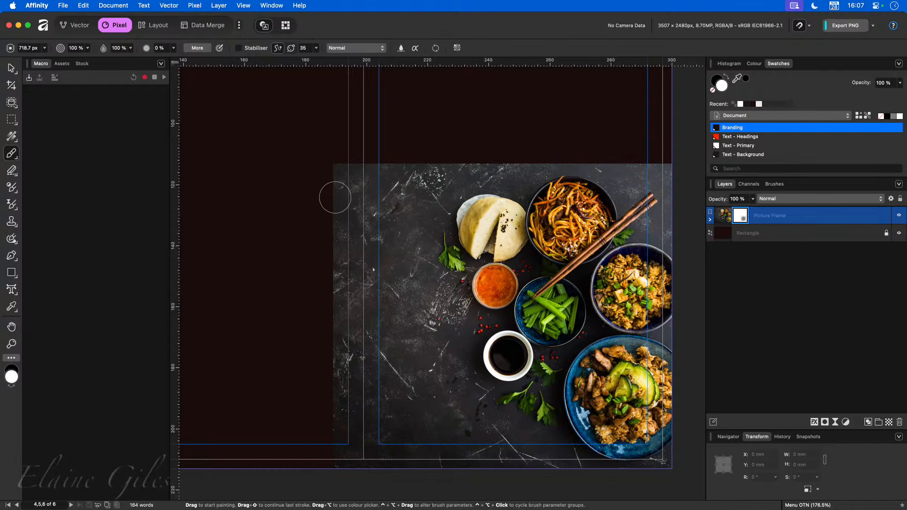
key("x")
left_click(738, 218)
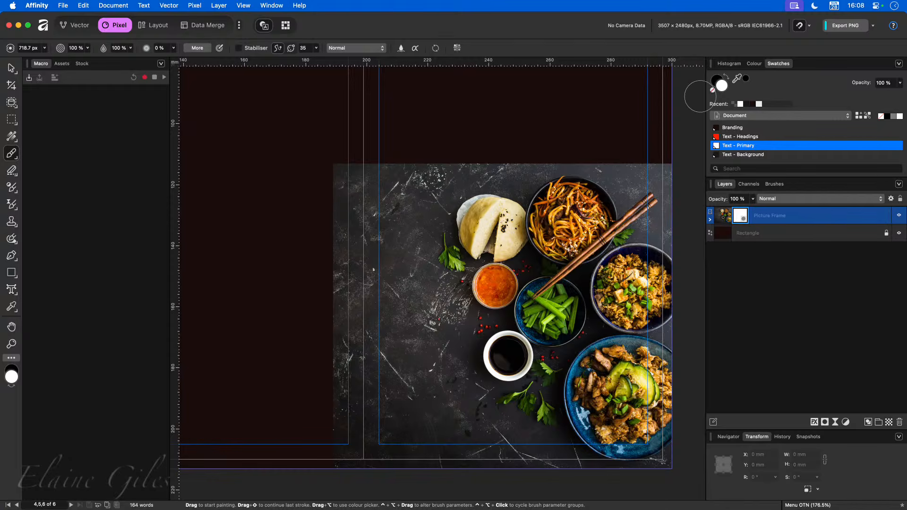
left_click(725, 79)
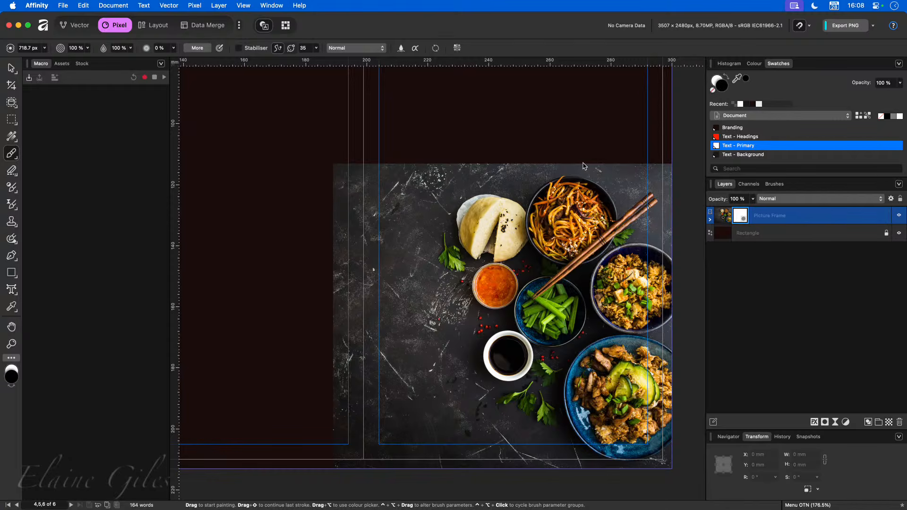
left_click_drag(350, 173, 333, 192)
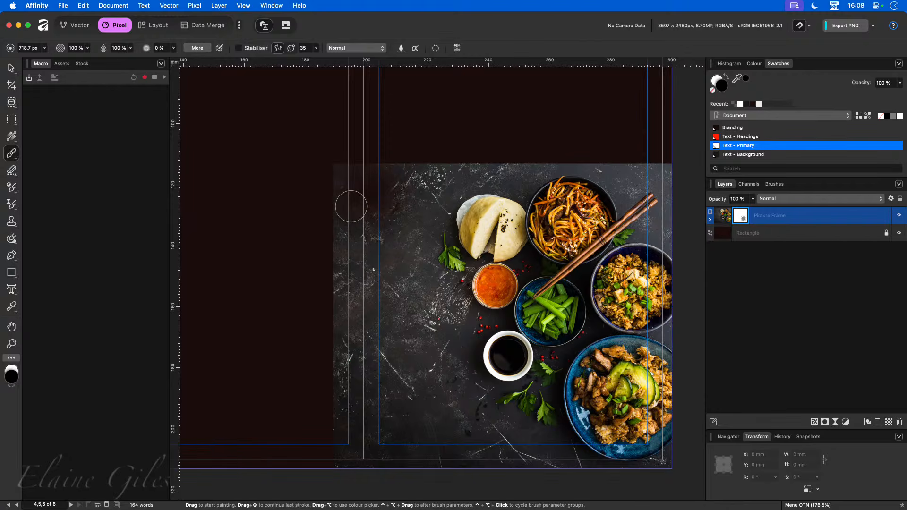
mouse_move(355, 211)
left_mouse_down()
mouse_move(334, 194)
mouse_move(320, 211)
mouse_move(308, 470)
left_mouse_up()
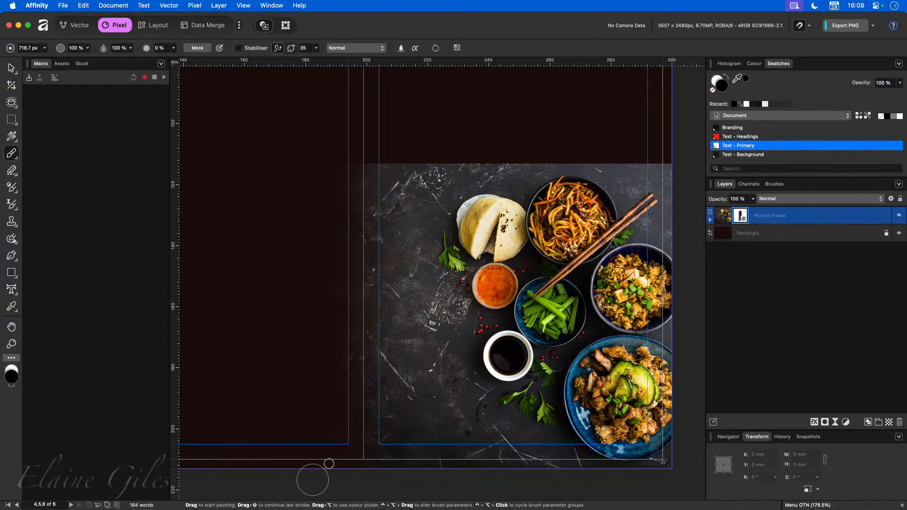
left_click_drag(304, 273, 314, 168)
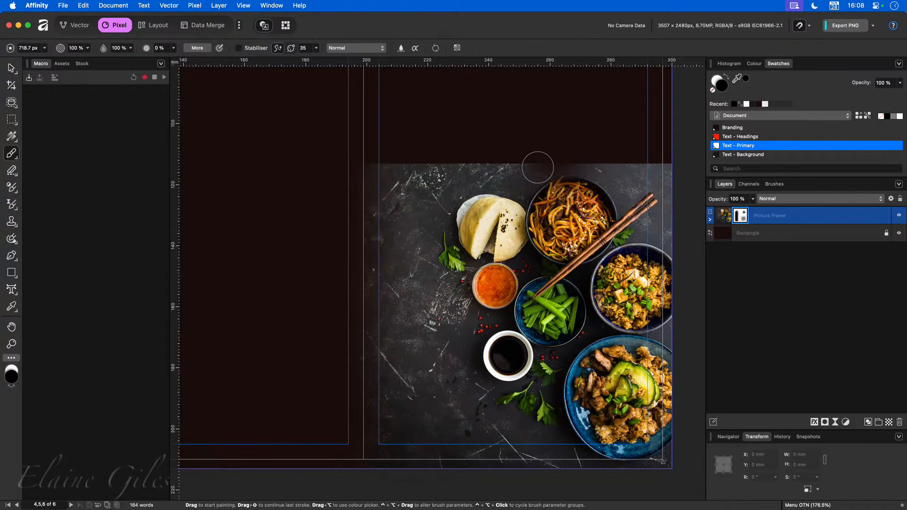
Step: Reduce the brush to 441.4 px and paint black on the mask to fade the food photo's top edge
key("bracketleft")
key("bracketleft")
key("bracketleft")
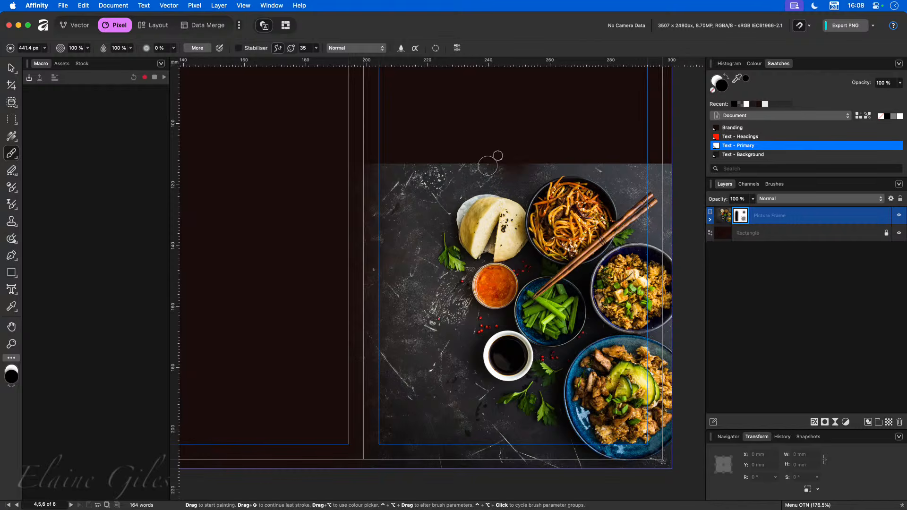
left_click_drag(488, 164, 371, 170)
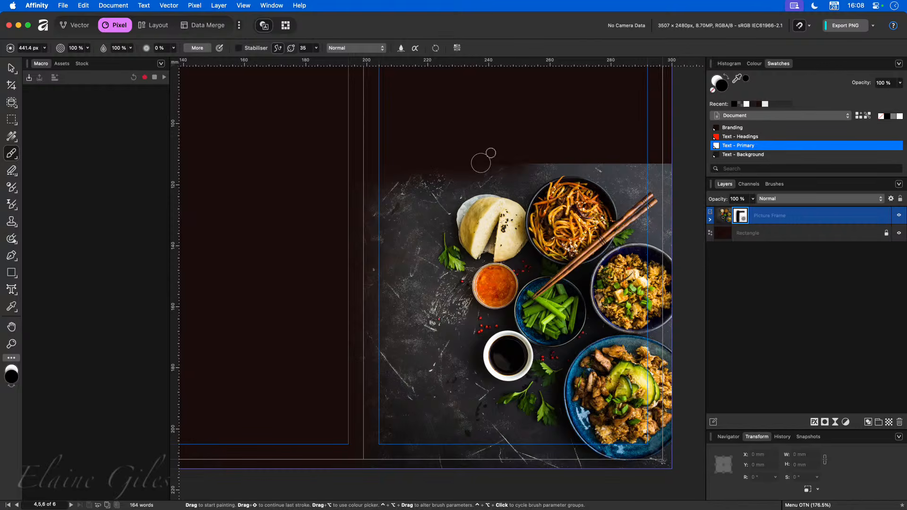
mouse_move(478, 163)
left_mouse_down()
mouse_move(561, 153)
mouse_move(656, 162)
mouse_move(551, 151)
left_mouse_up()
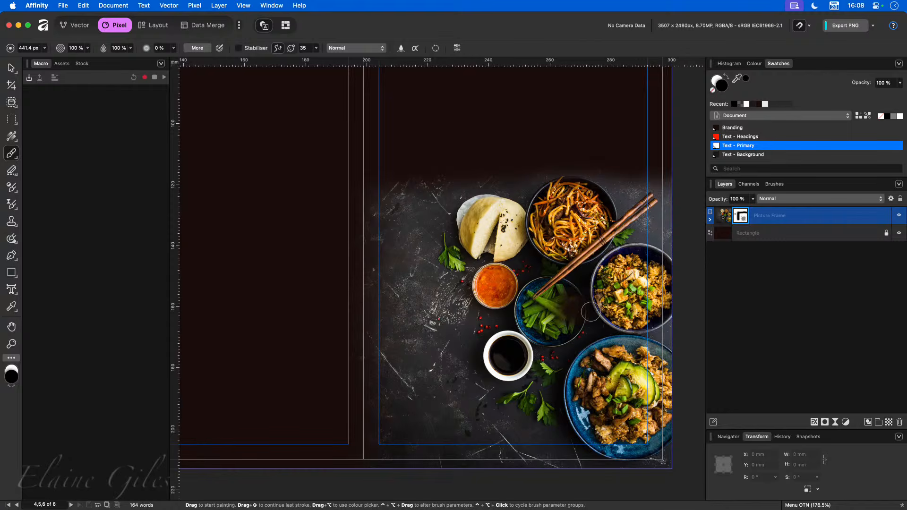
Step: Lock the masked picture frame layer
left_click(725, 218)
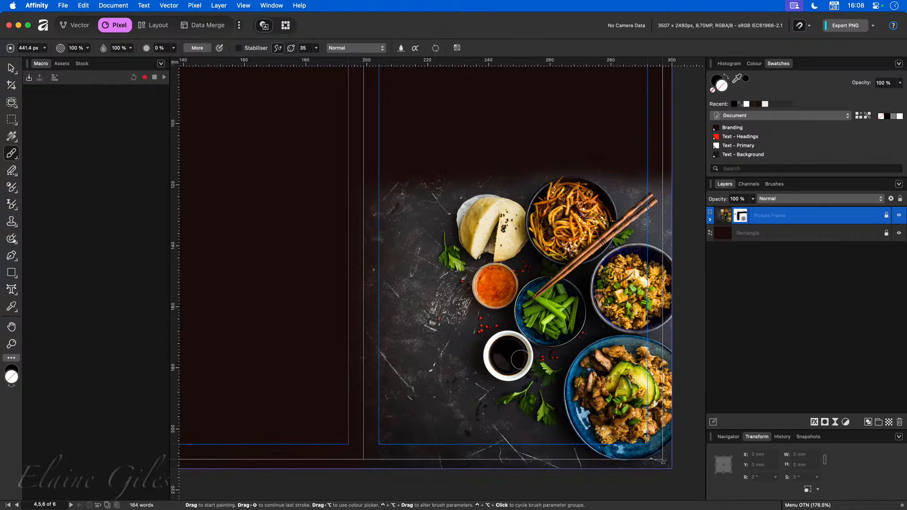
key("super+0")
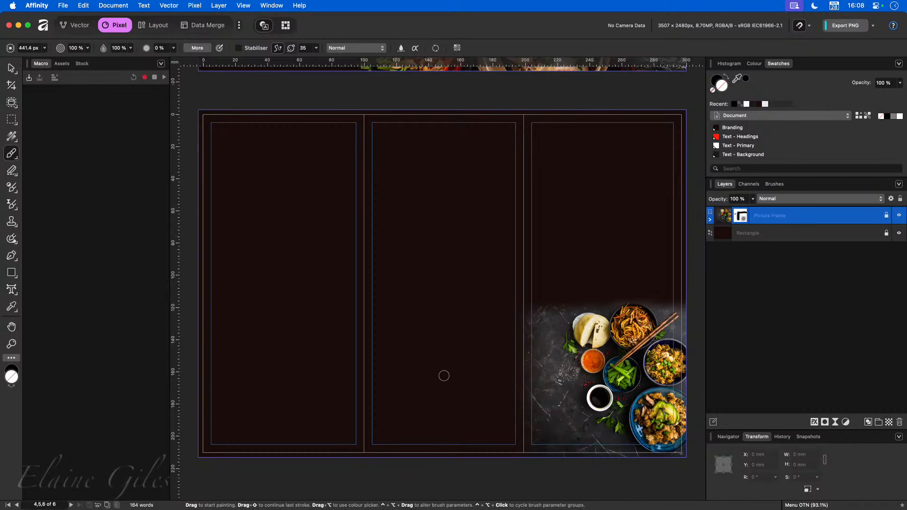
Step: In the Layout studio, draw text frames of about 90 × 200 mm, 89 × 200 mm and 88 × 108 mm within the three panels' margins
left_click(157, 27)
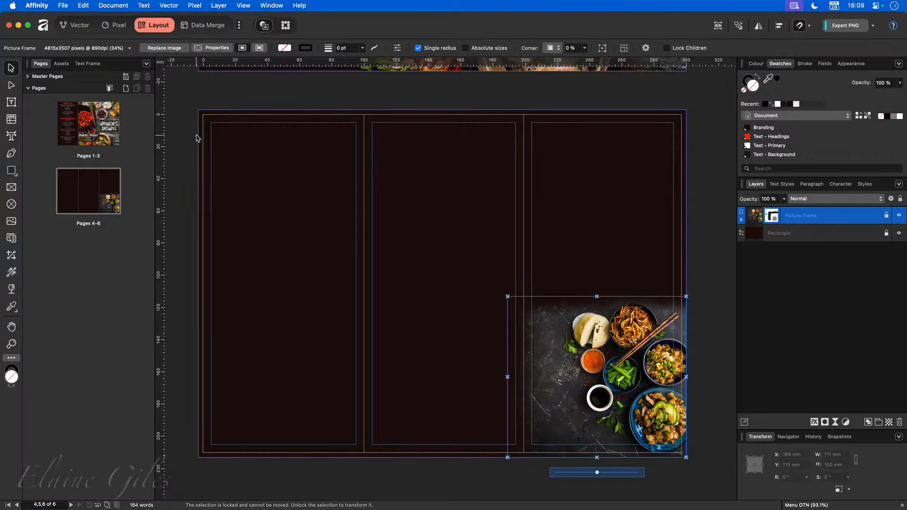
left_click(11, 102)
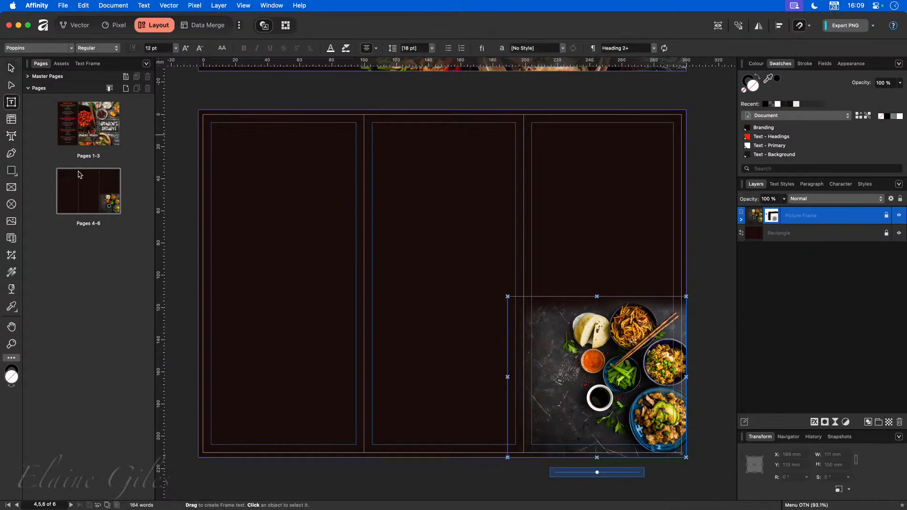
left_click_drag(211, 122, 356, 444)
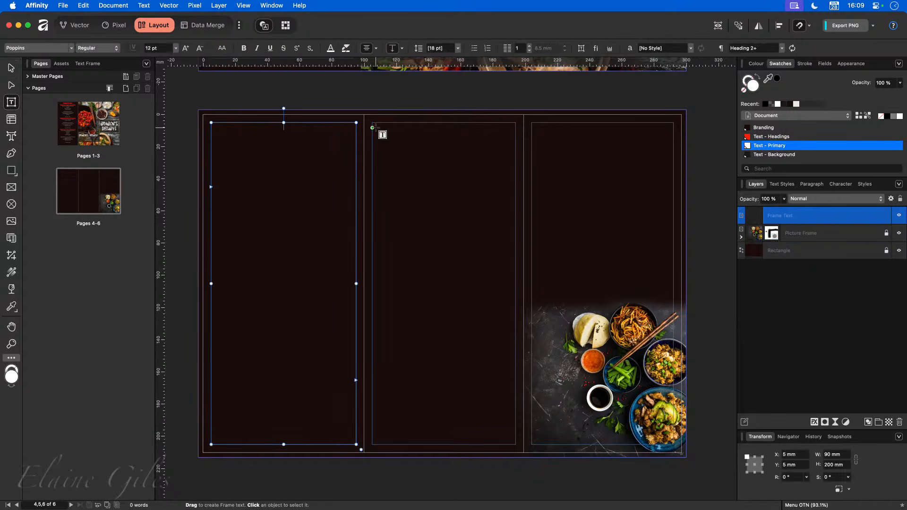
left_click_drag(373, 123, 515, 444)
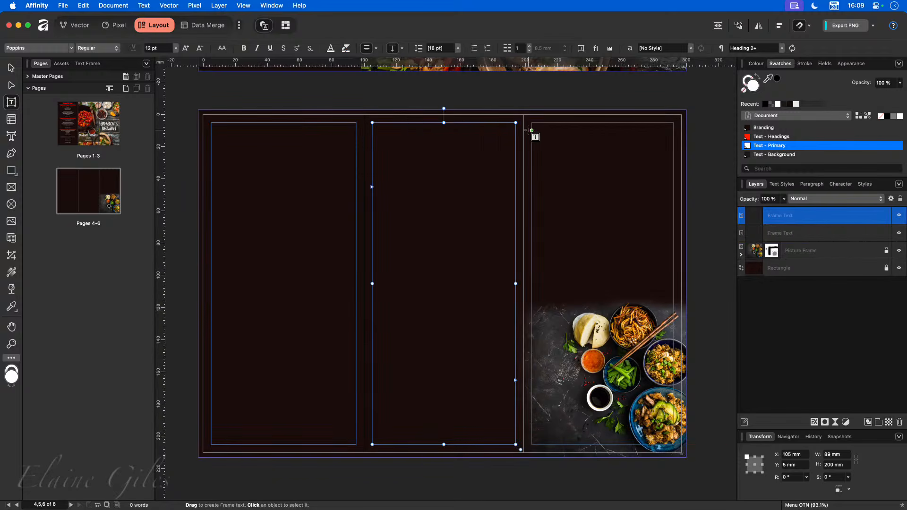
left_click_drag(531, 123, 672, 293)
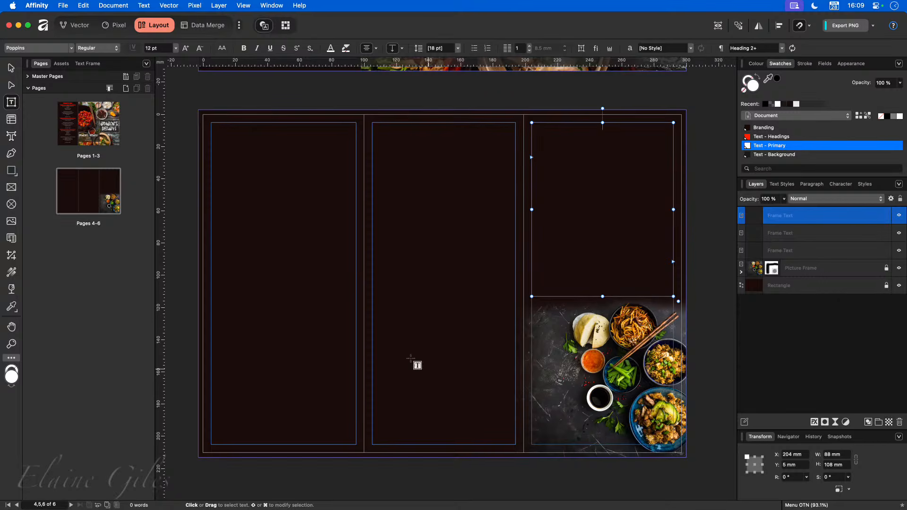
Step: Fill the first panel's text frame with filler text
left_click(283, 207)
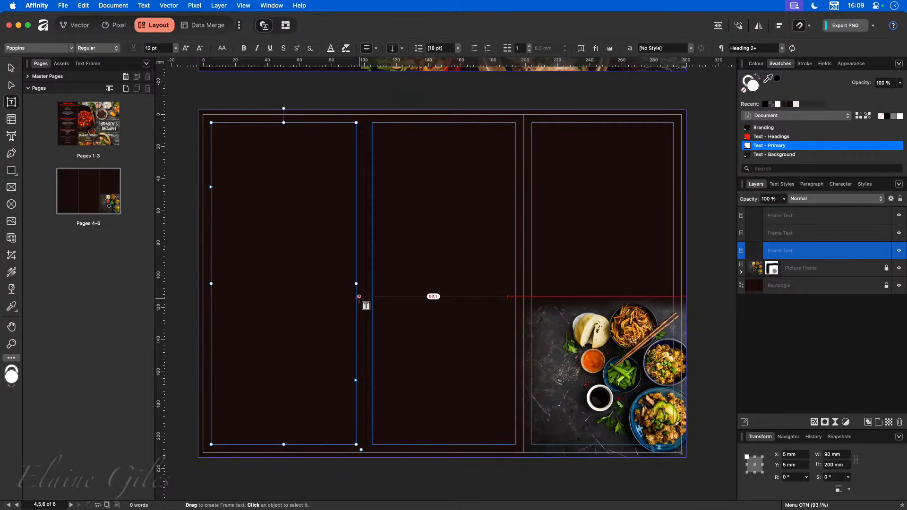
left_click(144, 5)
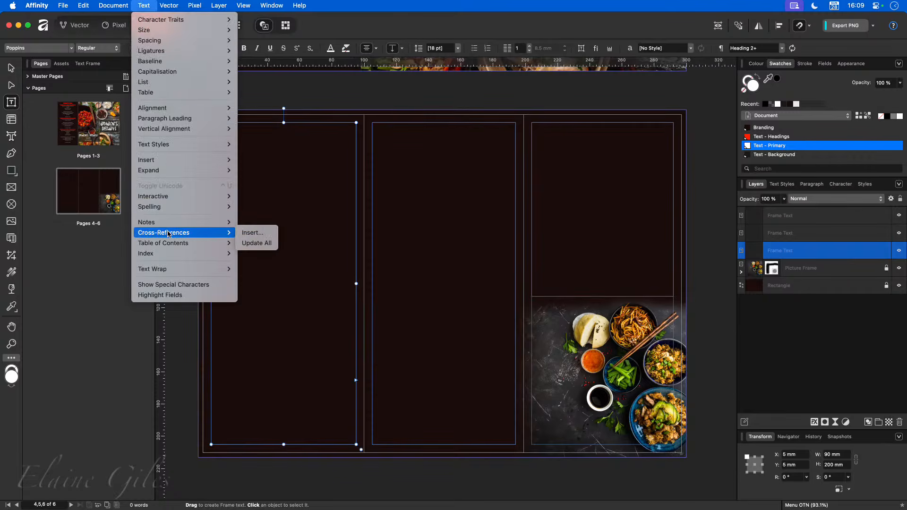
mouse_move(184, 159)
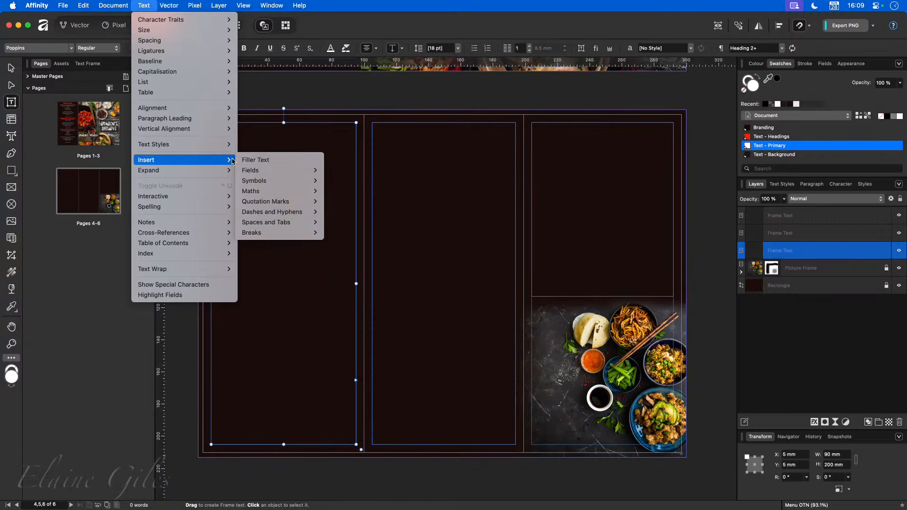
left_click(273, 160)
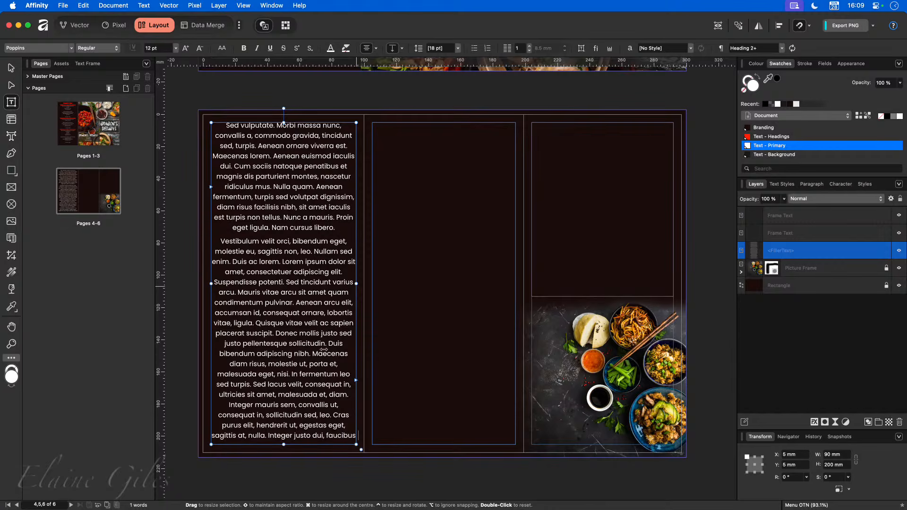
Step: Link the first panel's text frame to the middle one, and the middle one to the frame above the food photo
left_click(355, 381)
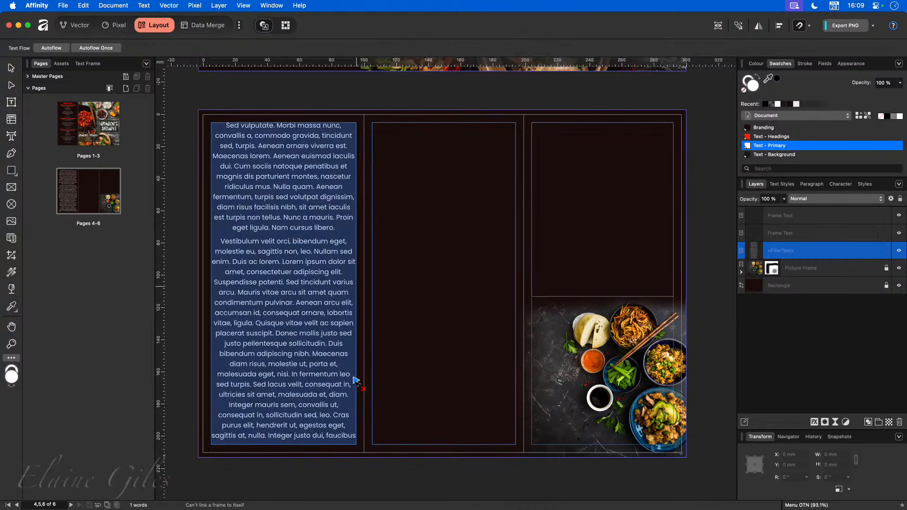
left_click(446, 293)
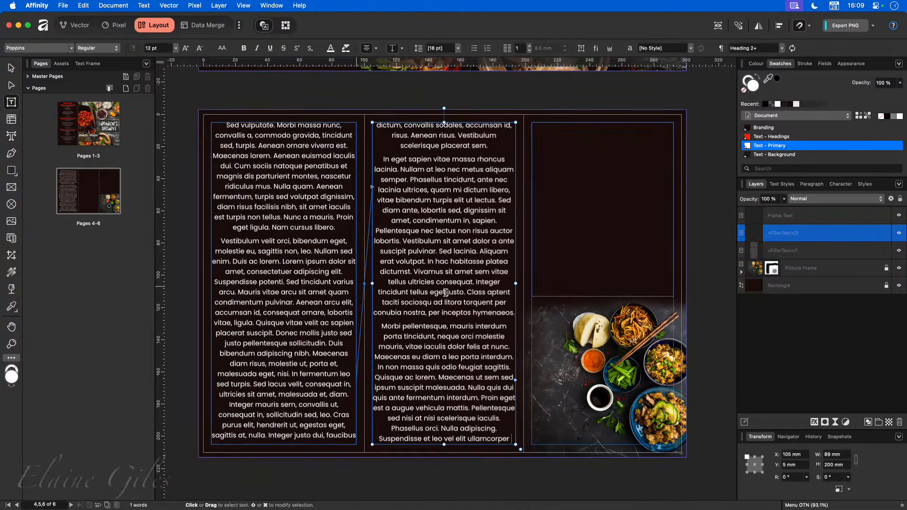
left_click(516, 380)
left_click(591, 243)
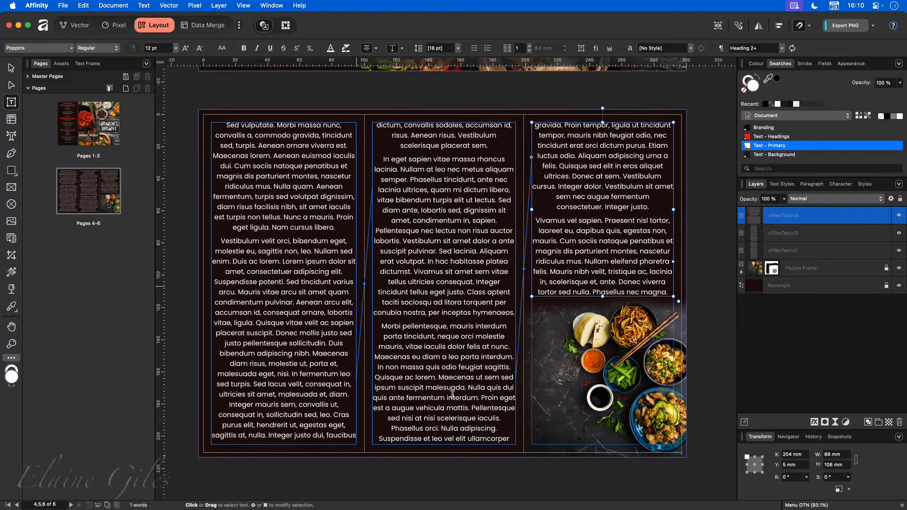
Step: Delete all the filler text from the linked frames
left_click(302, 340)
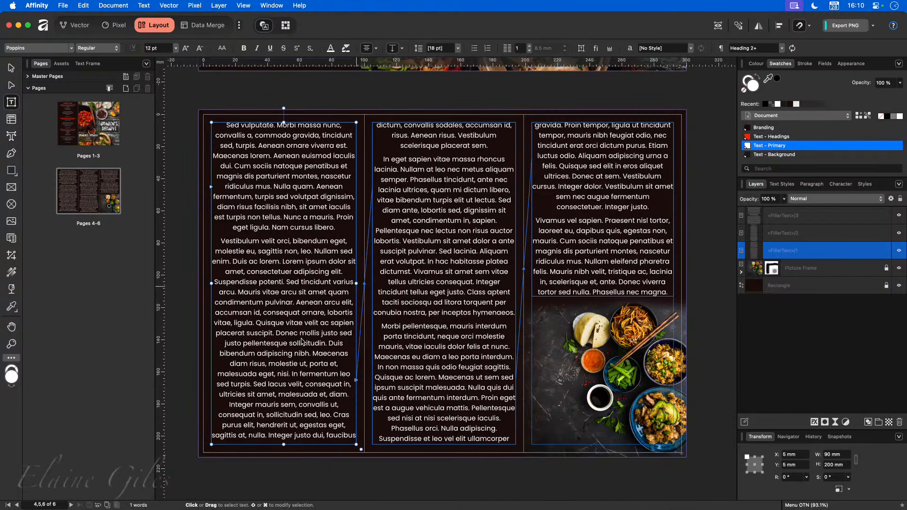
key("super+a")
key("BackSpace")
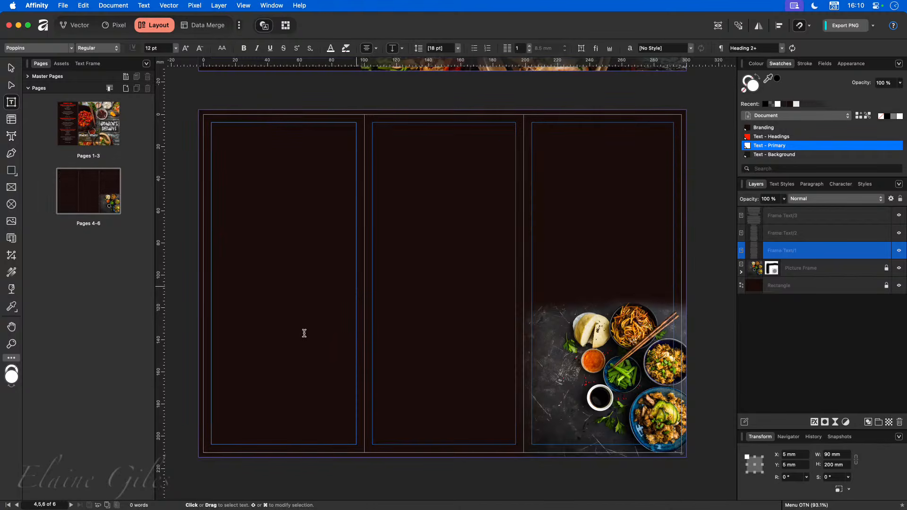
Step: Select the first panel's text frame and examine the text-flow links joining the three frames
left_click(290, 266)
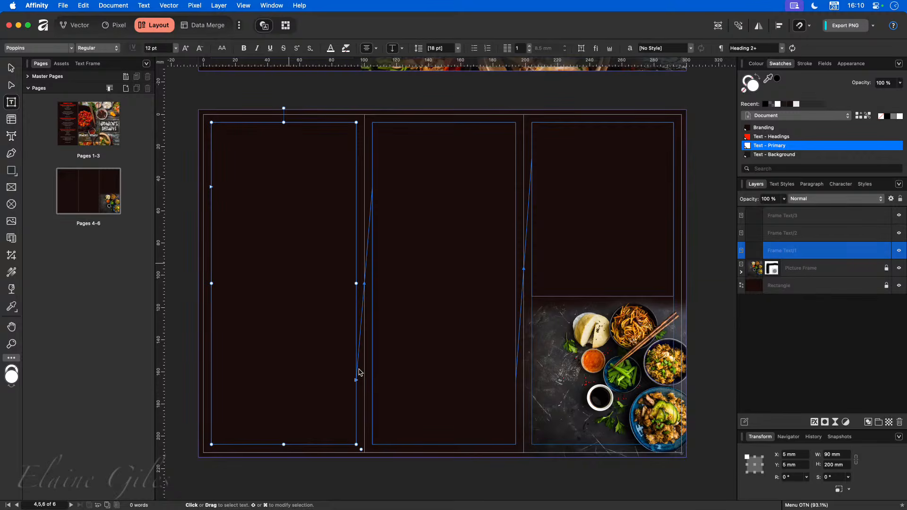
mouse_move(341, 162)
left_mouse_down()
mouse_move(393, 368)
mouse_move(388, 394)
left_mouse_up()
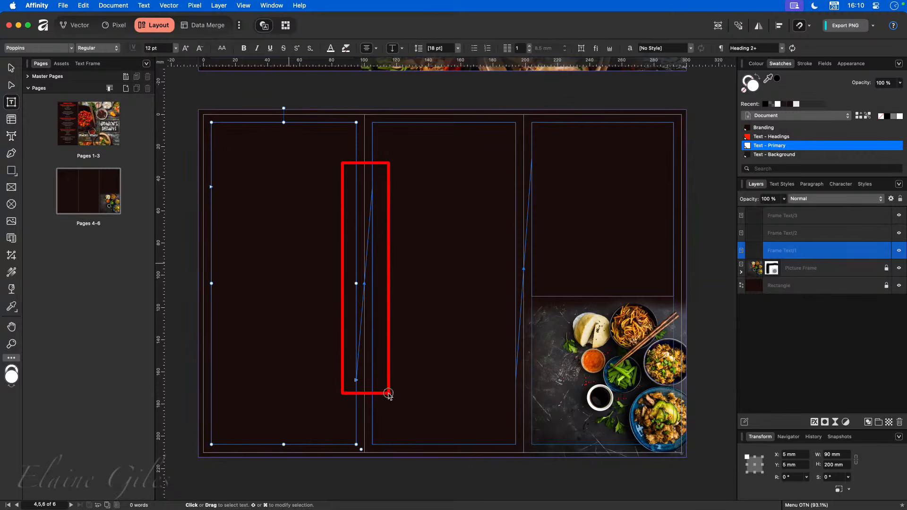
left_click_drag(494, 139, 547, 384)
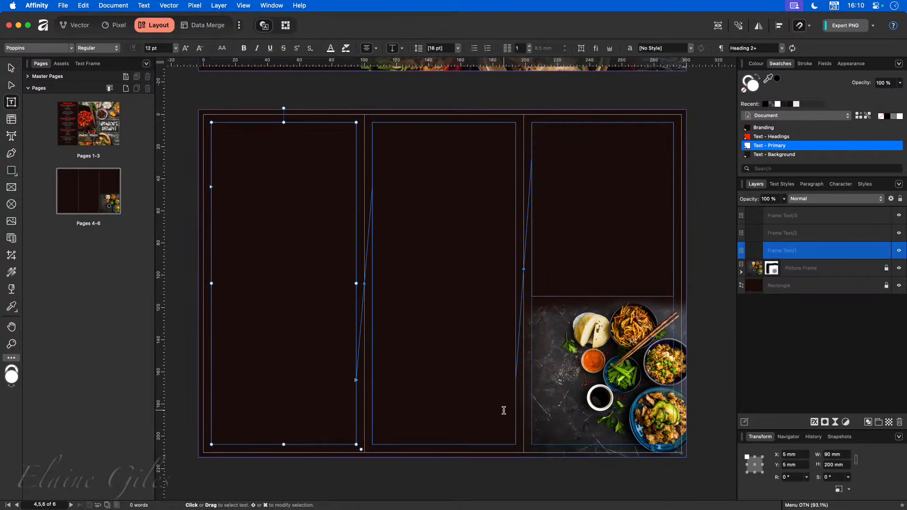
left_click(303, 230)
Step: Deselect everything, review the resources and margins options in Document Setup, and close it without changes
left_click(11, 68)
left_click(195, 89)
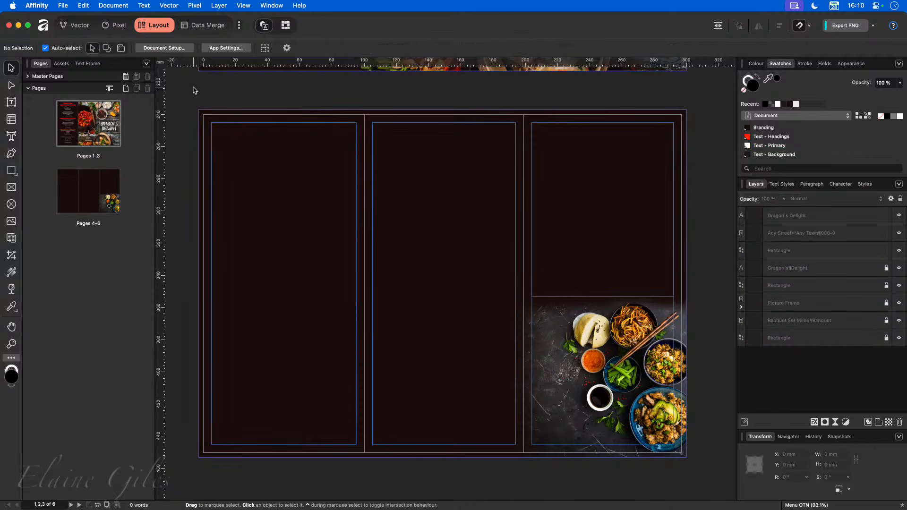
left_click(169, 49)
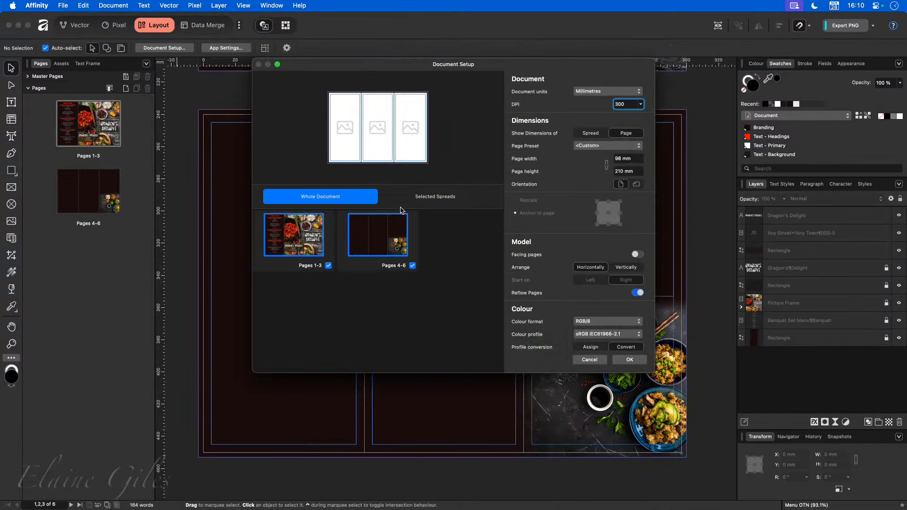
scroll(549, 235, "down", 5)
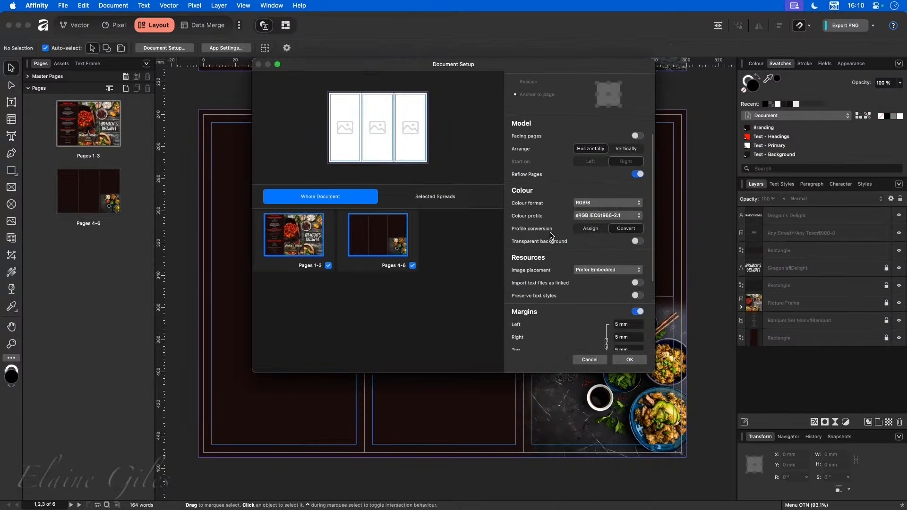
scroll(551, 237, "down", 3)
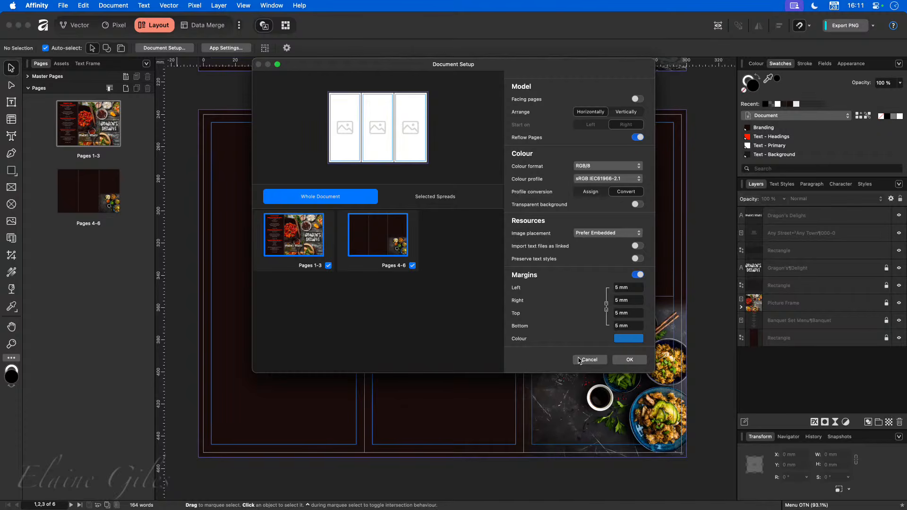
left_click(593, 362)
Step: Place Menu Items.txt into the first linked text frame so the menu flows across the three panels
double_click(278, 144)
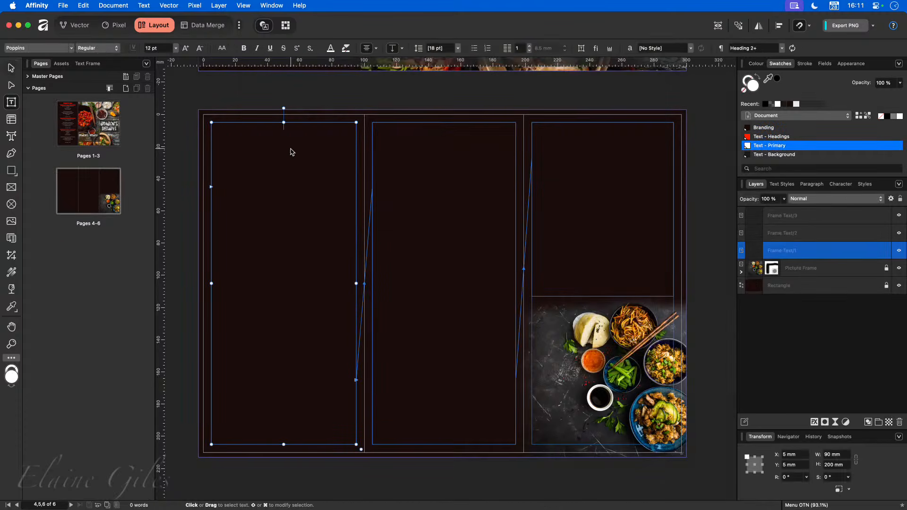
left_click(63, 5)
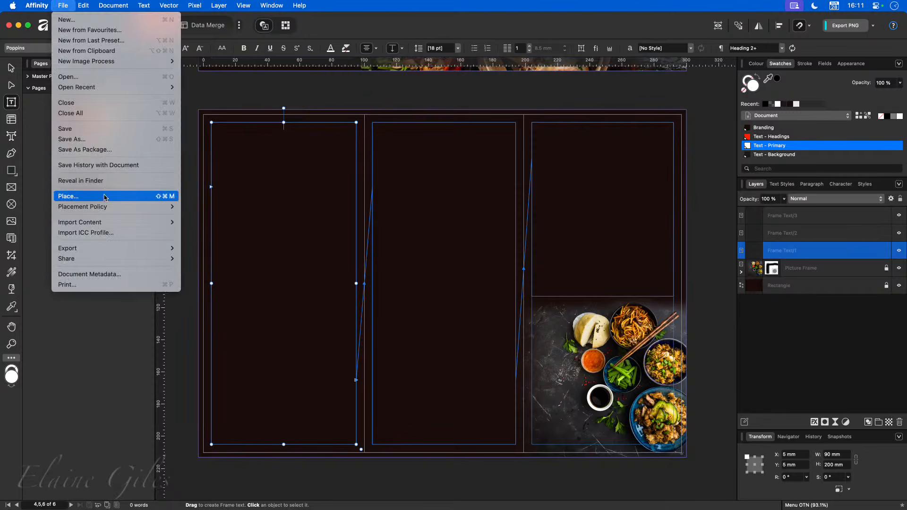
left_click(105, 196)
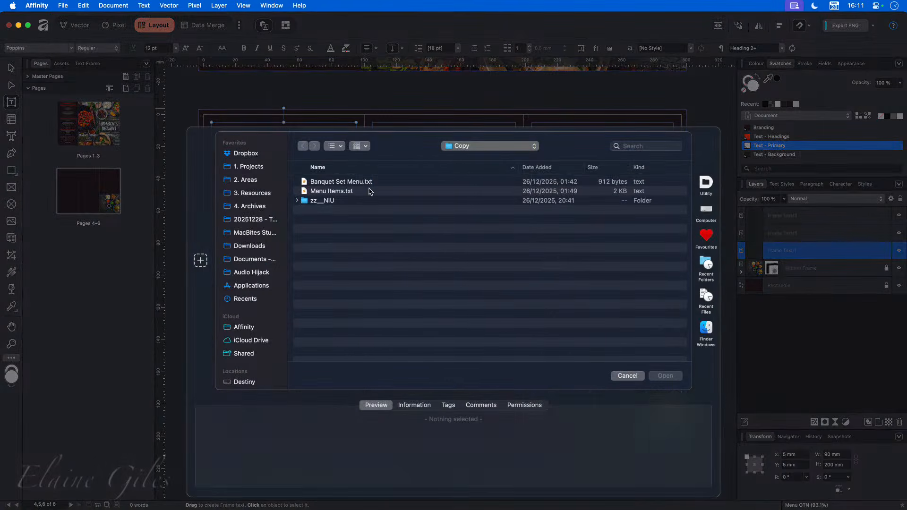
left_click(359, 182)
left_click(355, 191)
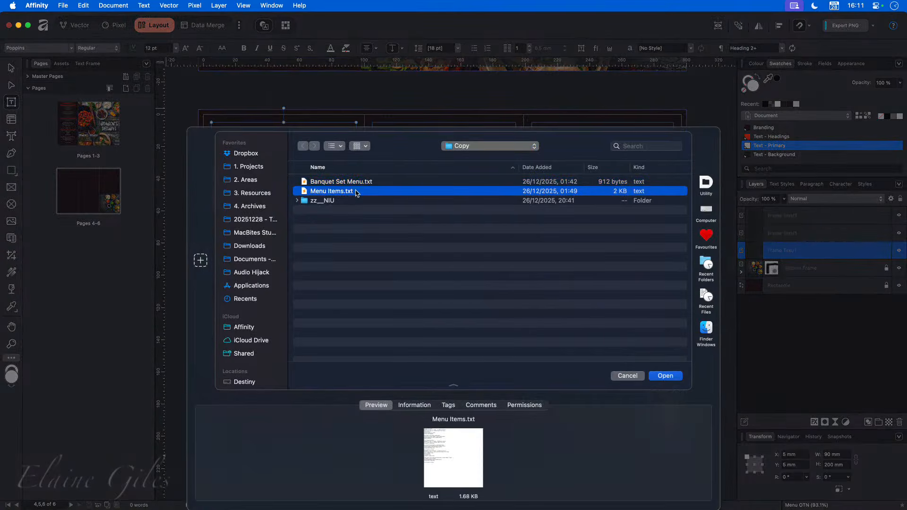
left_click(672, 376)
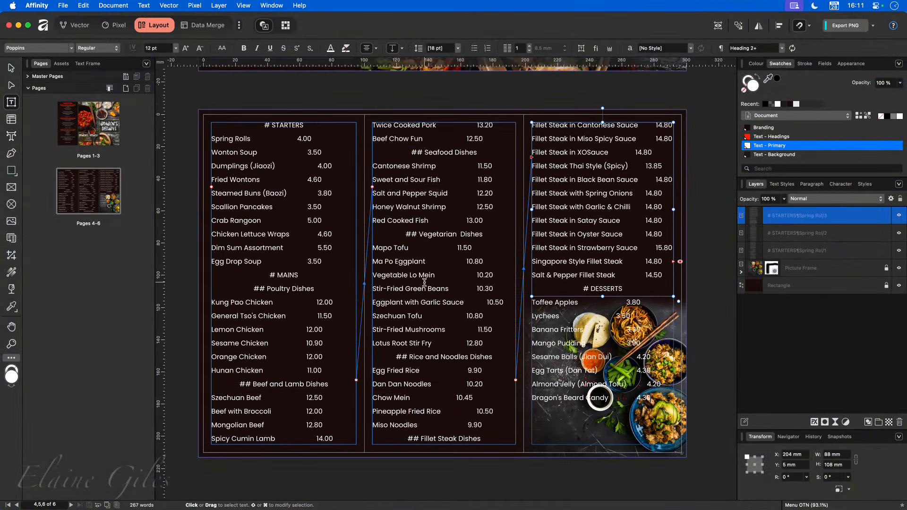
Step: Switch to Sublime Text and set the syntax of Menu Items.txt to Markdown
left_click(418, 313)
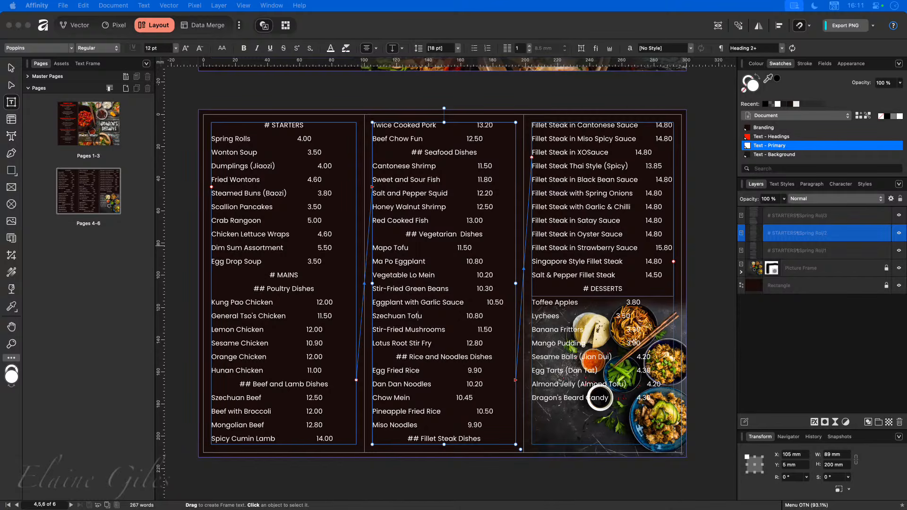
key("super+Tab")
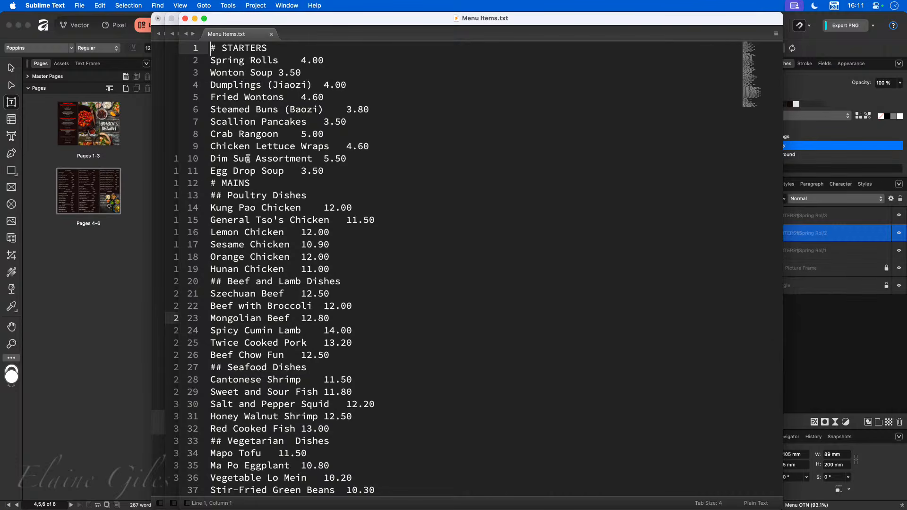
key("super+shift+p")
type("markd")
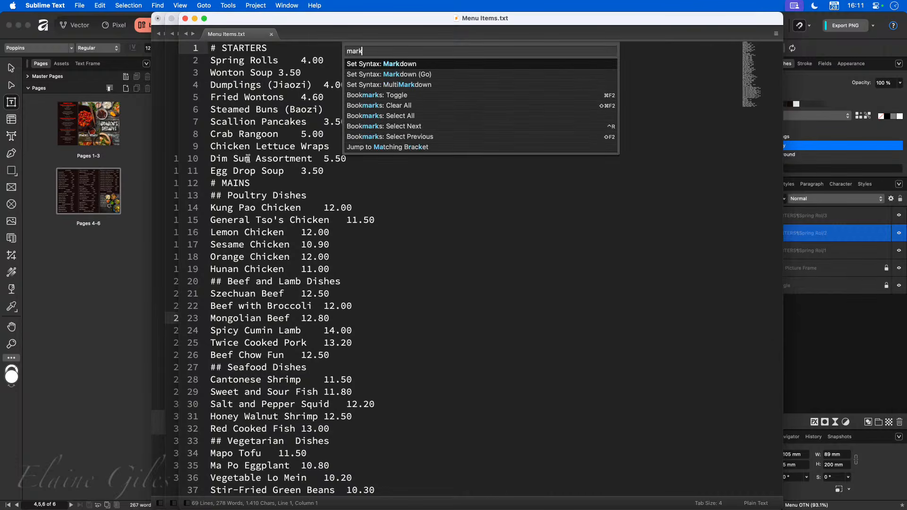
key("Return")
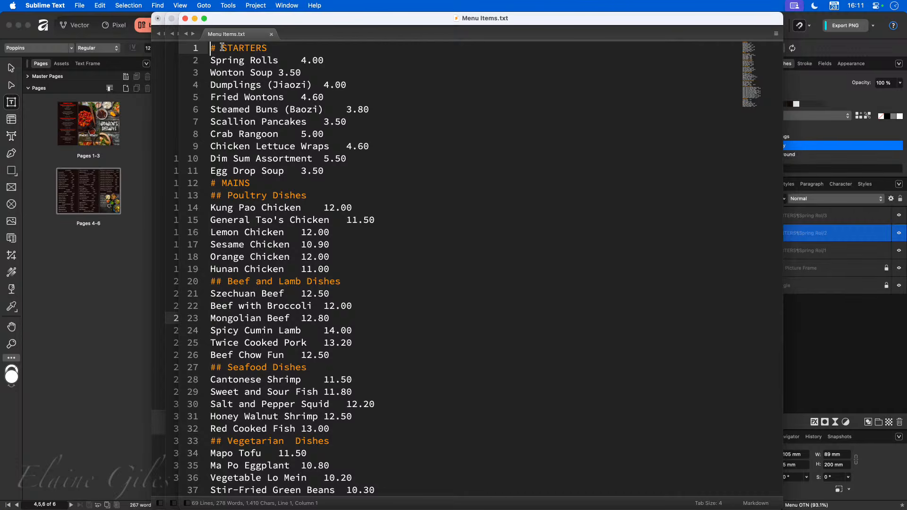
Step: Examine the # and ## heading markers throughout Menu Items.txt, from STARTERS down to DESSERTS
left_click_drag(222, 47, 208, 48)
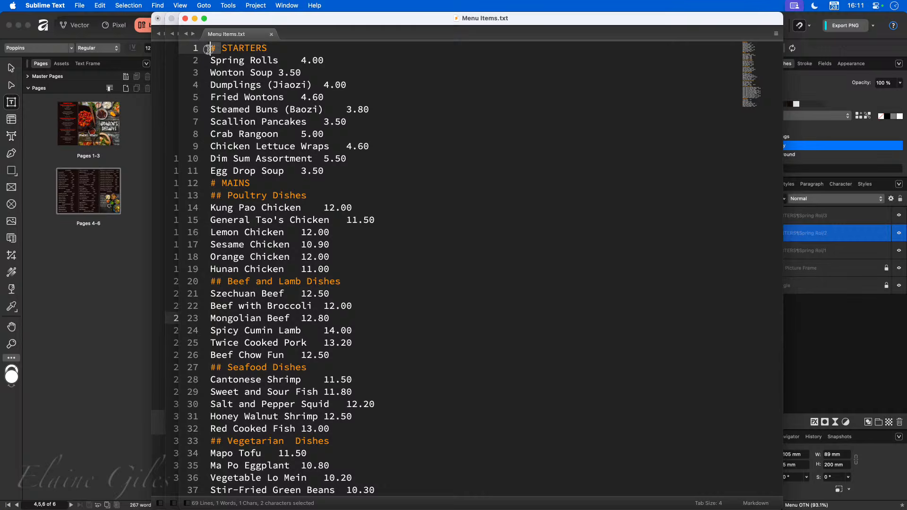
left_click(251, 48)
left_click(229, 183)
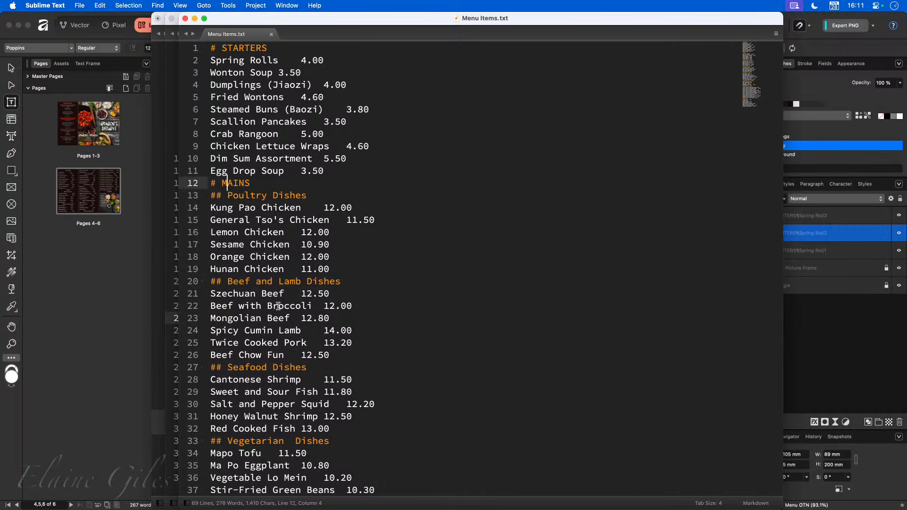
left_click(289, 282)
scroll(302, 302, "down", 5)
scroll(302, 314, "down", 4)
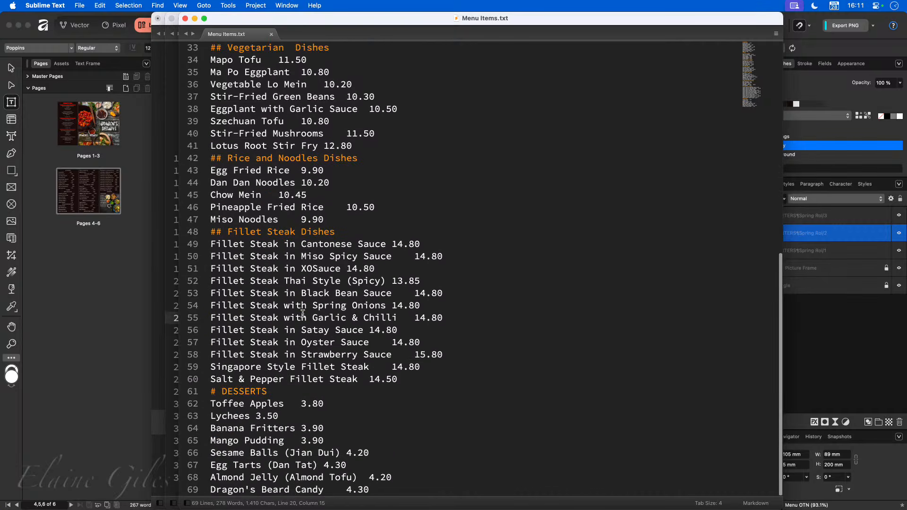
left_click(244, 392)
left_click(367, 330)
Step: Switch back to Affinity and examine the # and ## headings in the menu text across the three panels
key("super+Tab")
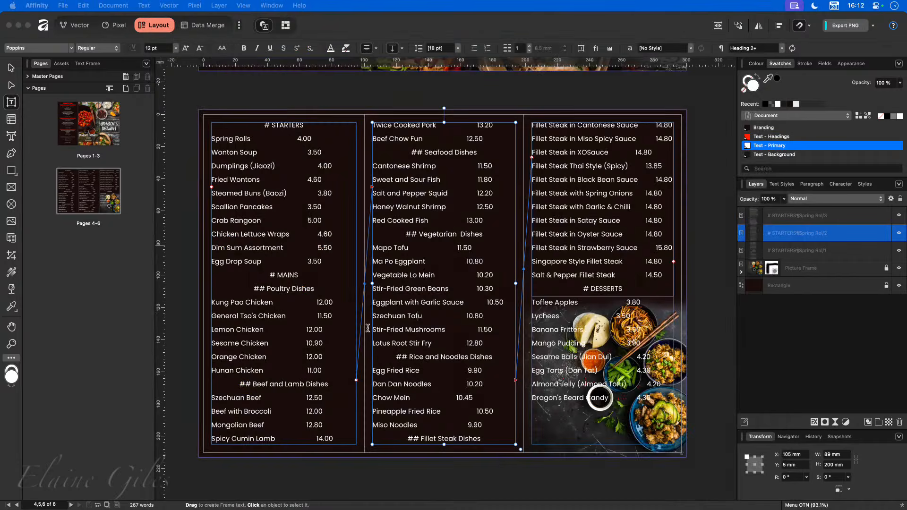
left_click(282, 126)
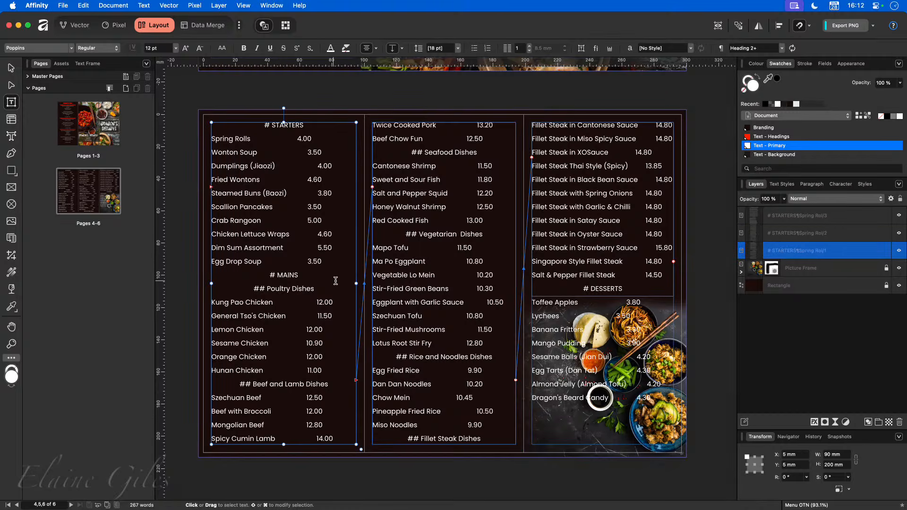
left_click(610, 286)
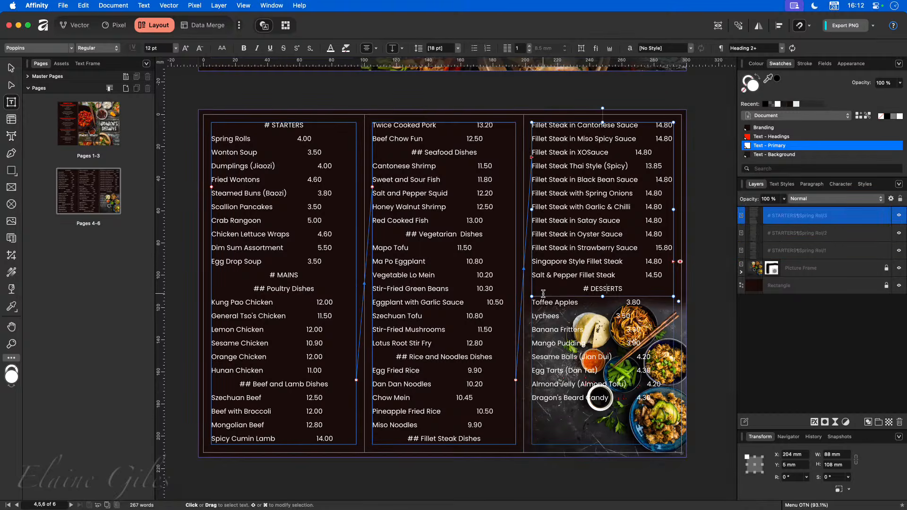
left_click(282, 289)
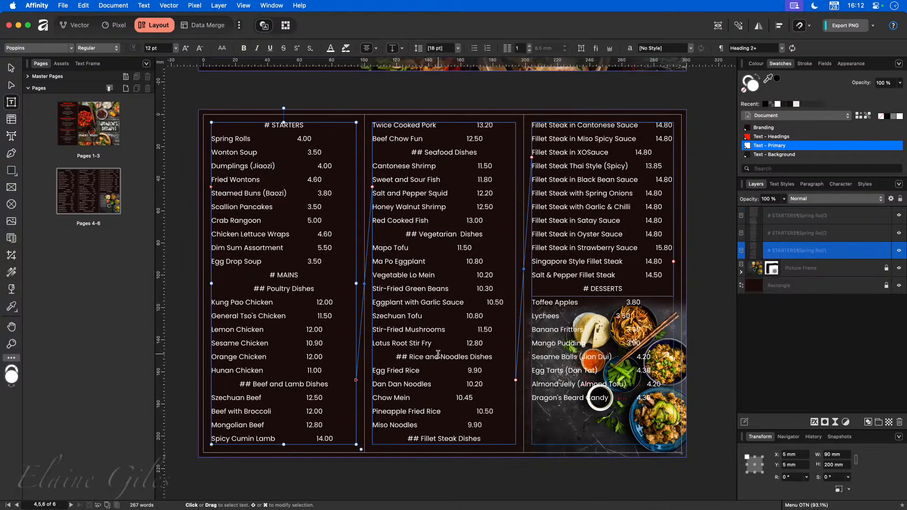
left_click(440, 235)
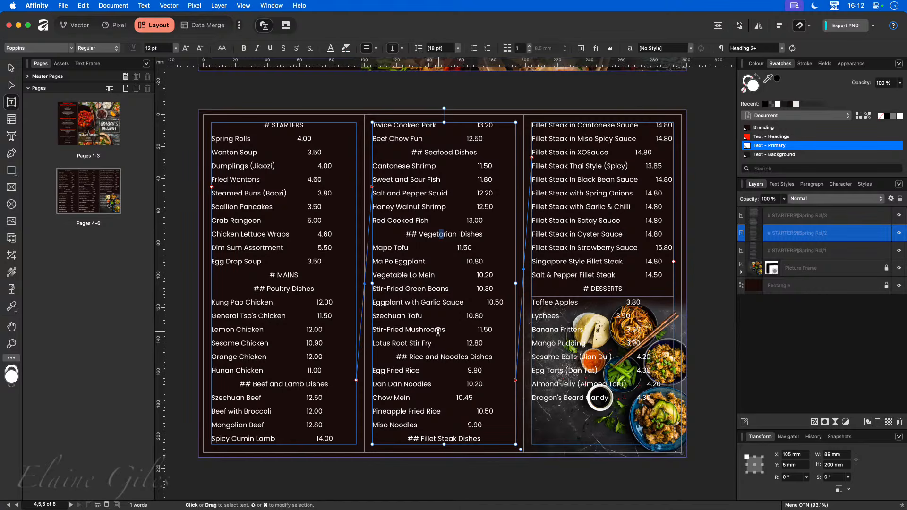
left_click(417, 233)
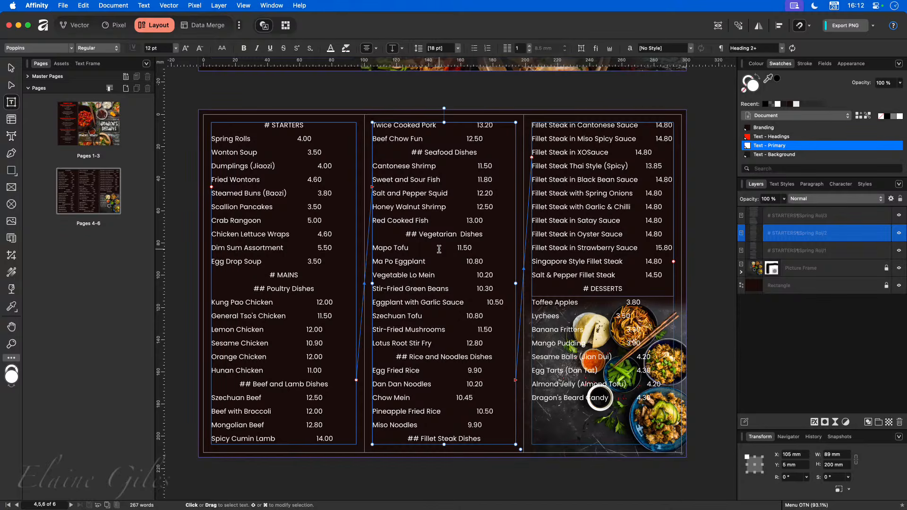
Step: Display the text styles and examine the dish lines beneath STARTERS, Poultry Dishes, and Beef and Lamb Dishes
left_click(781, 184)
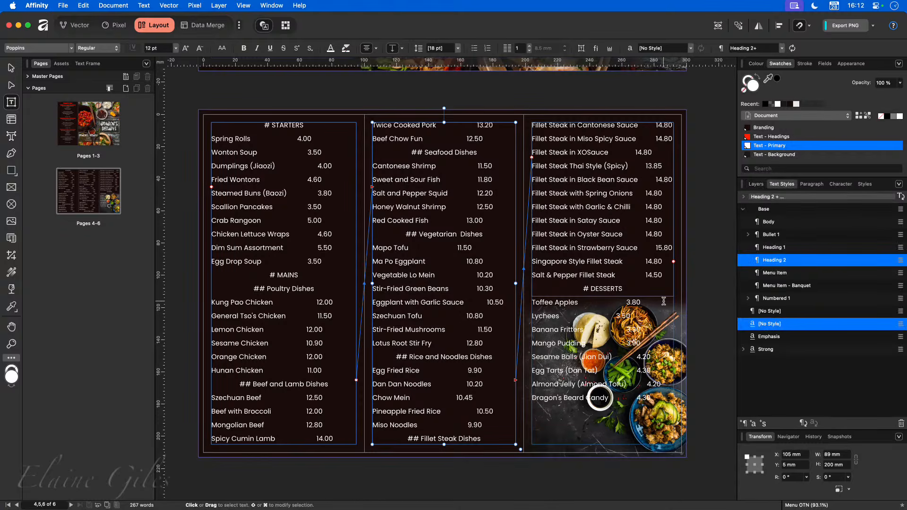
key("super+a")
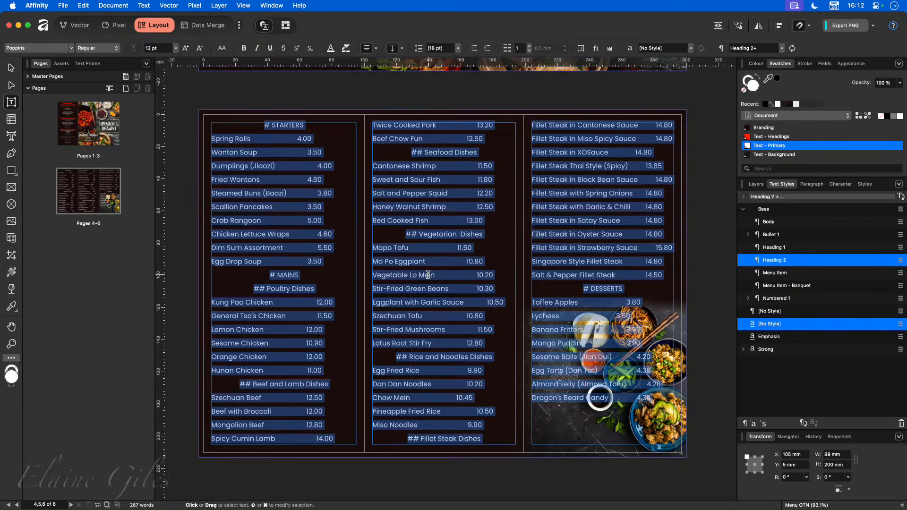
left_click(326, 262)
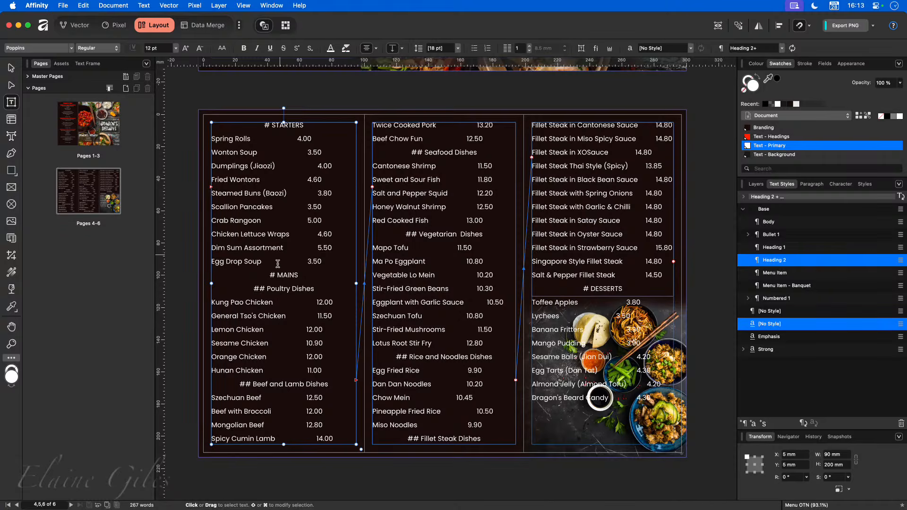
left_click(296, 288)
left_click_drag(322, 261, 212, 138)
left_click_drag(323, 370, 212, 302)
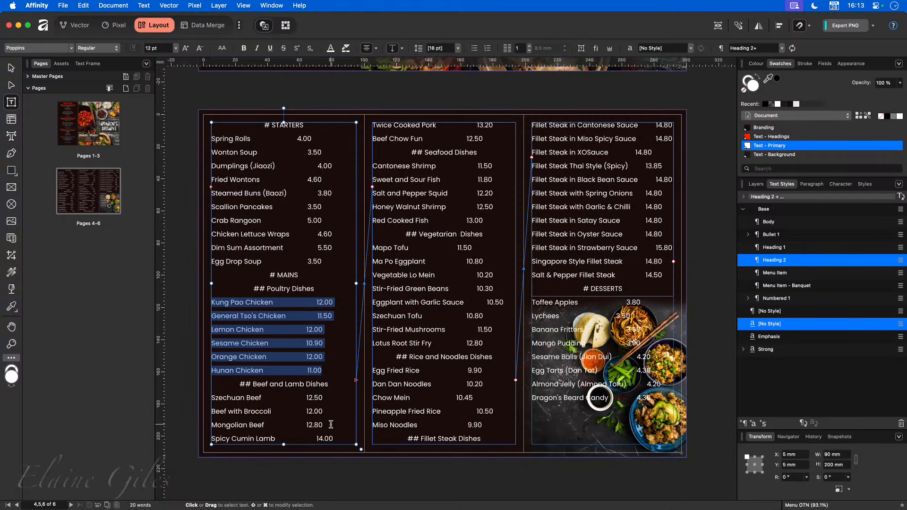
left_click_drag(336, 438, 211, 397)
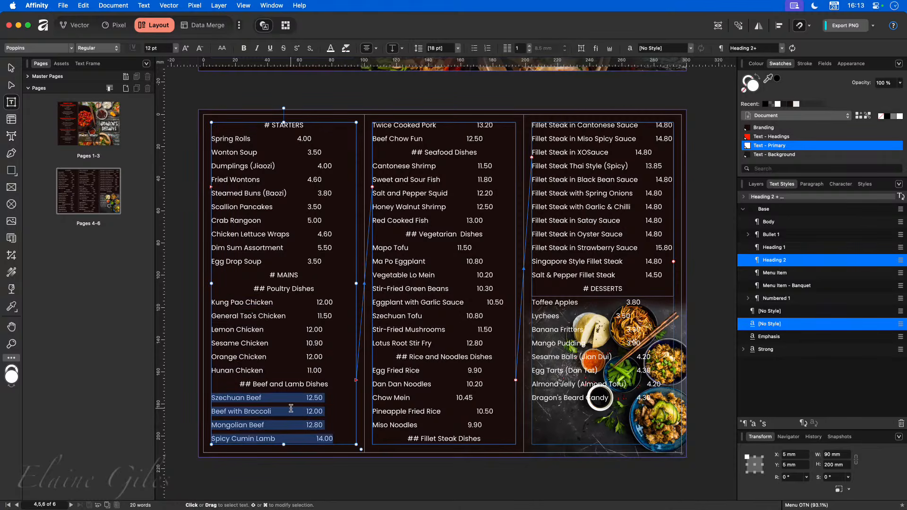
left_click(456, 327)
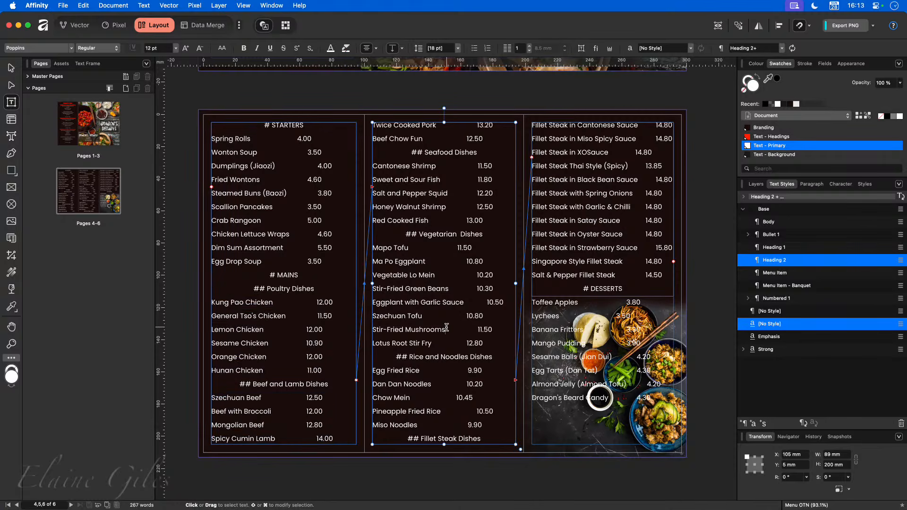
Step: Apply the Menu Item paragraph style to all the menu text in the linked frames
left_click(265, 203)
key("super+a")
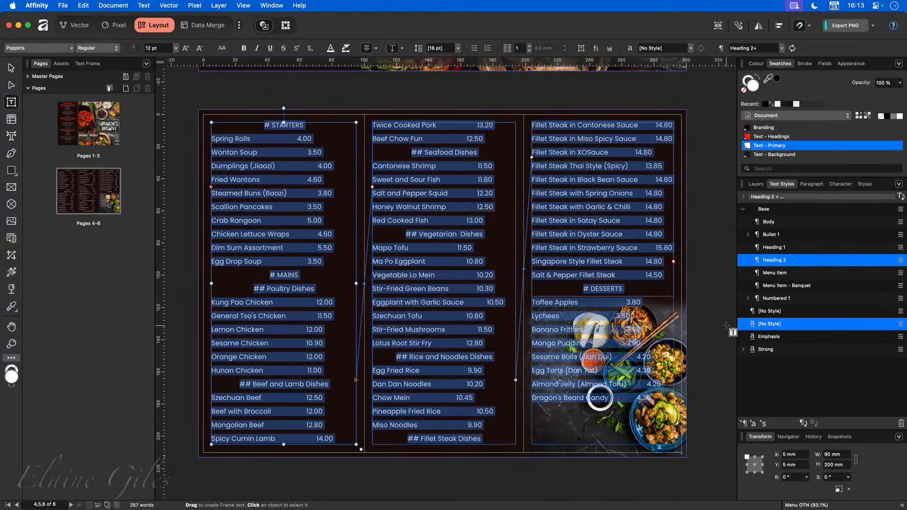
left_click(773, 274)
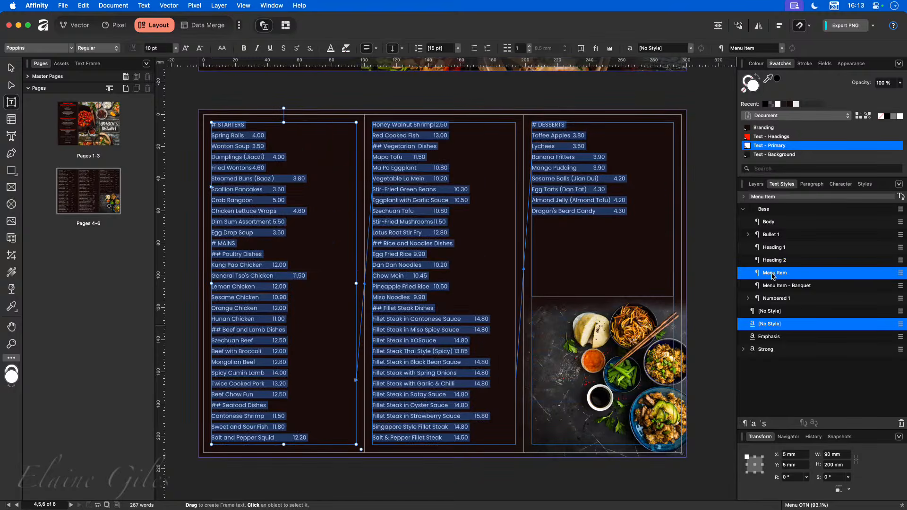
left_click(505, 305)
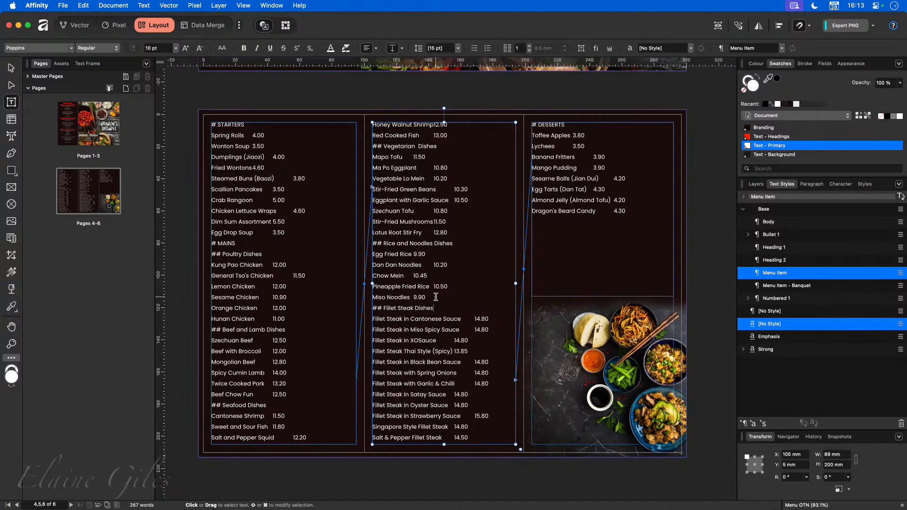
Step: Open Find and Replace for the document's text
left_click(271, 5)
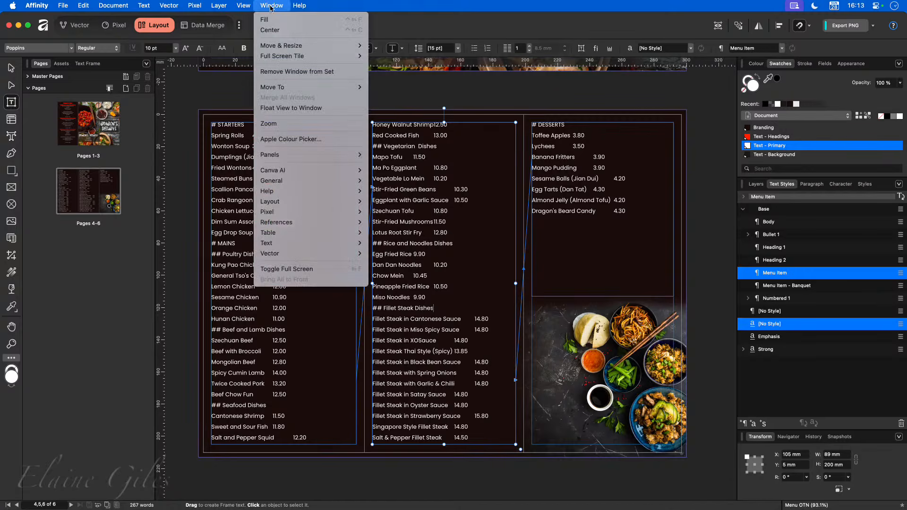
mouse_move(319, 225)
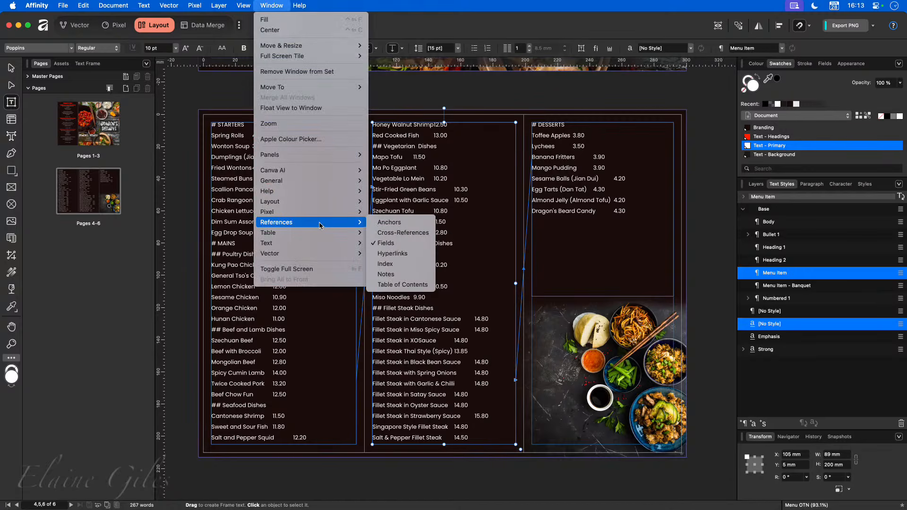
mouse_move(321, 243)
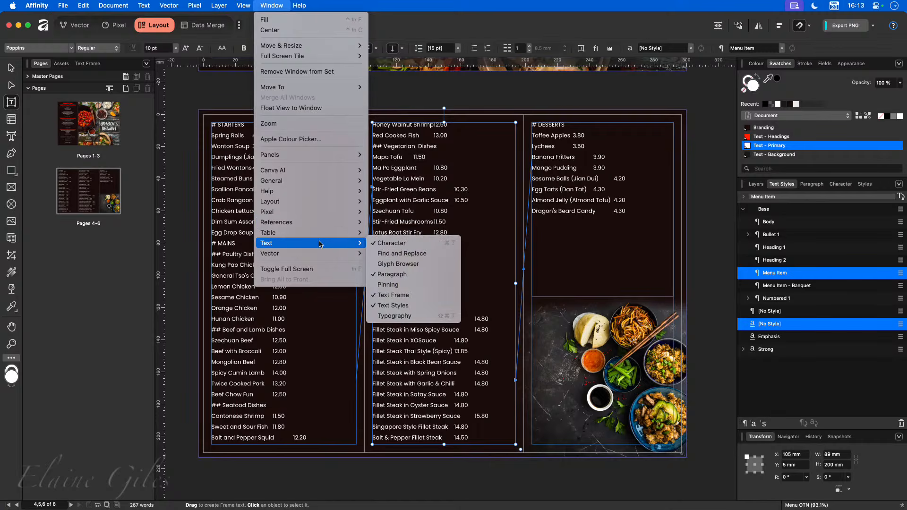
left_click(418, 257)
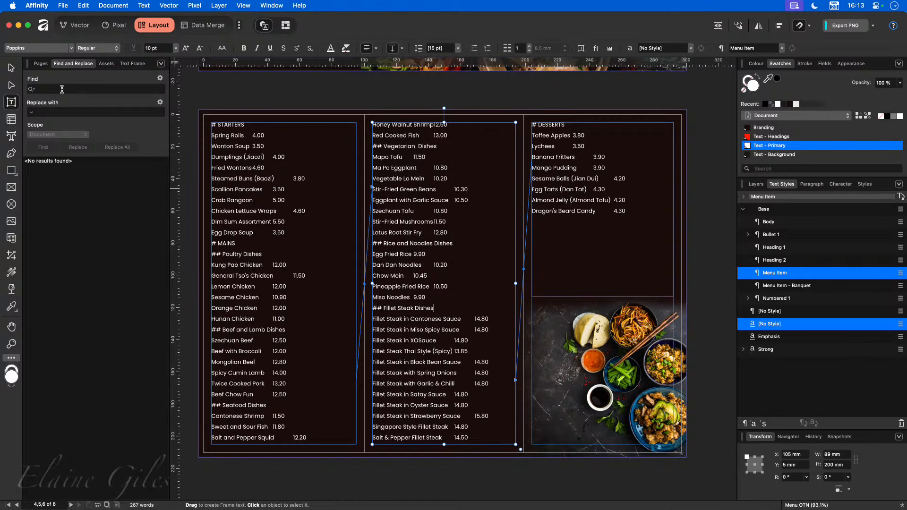
Step: Examine the # marker before STARTERS and the ## marker before Poultry Dishes, including the space after each
left_click(228, 125)
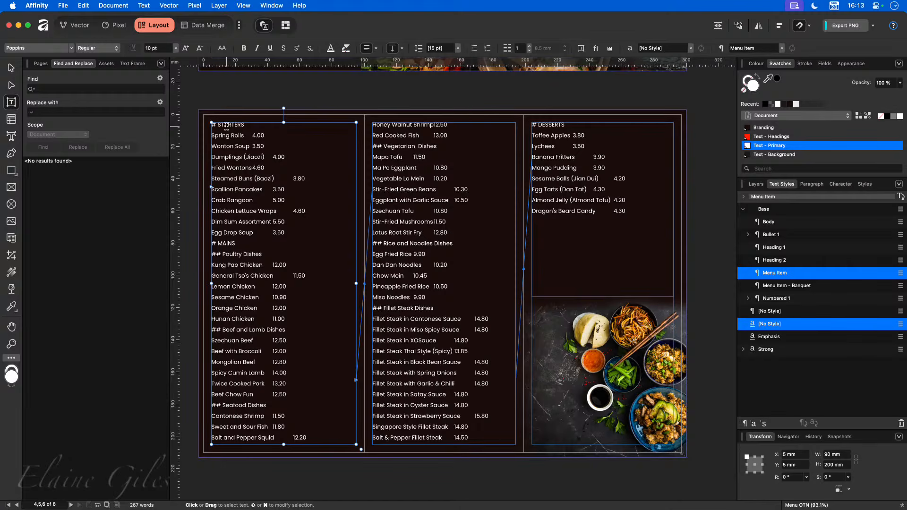
scroll(190, 145, "up", 4)
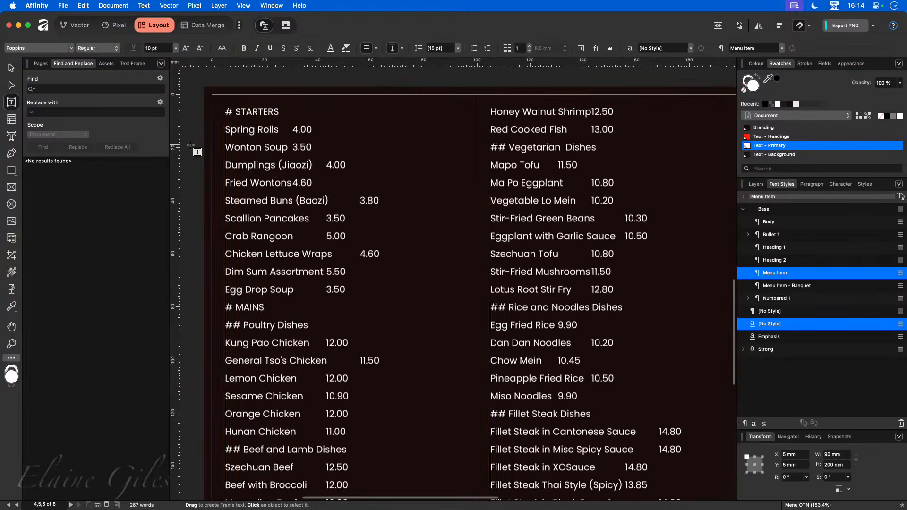
scroll(191, 145, "up", 5)
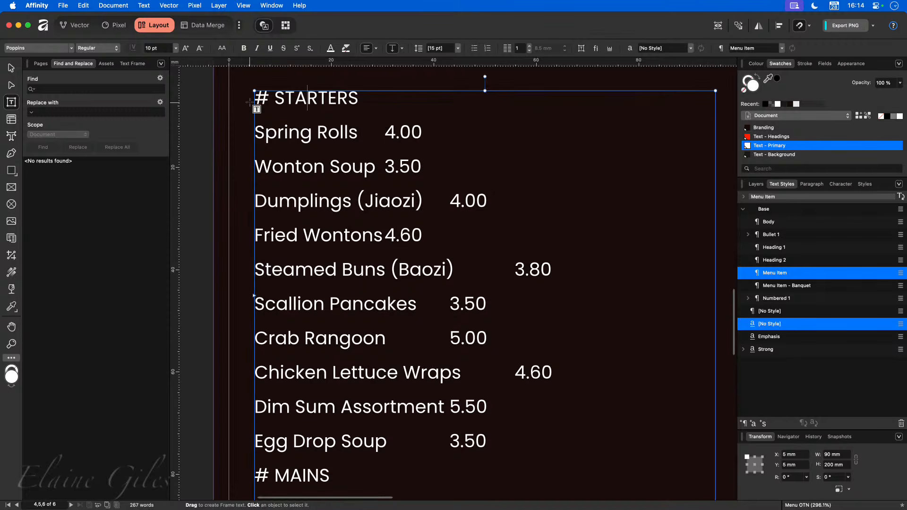
left_click_drag(254, 98, 274, 97)
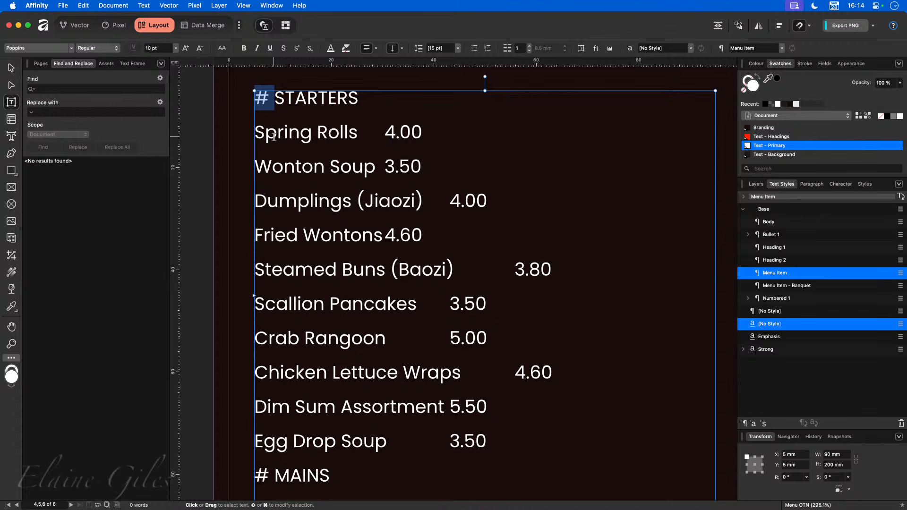
scroll(312, 311, "down", 3)
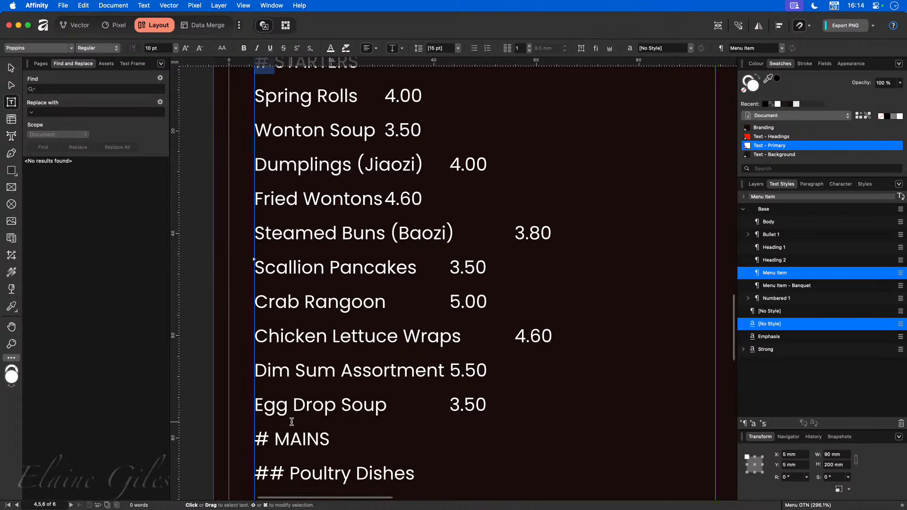
left_click_drag(293, 474, 273, 475)
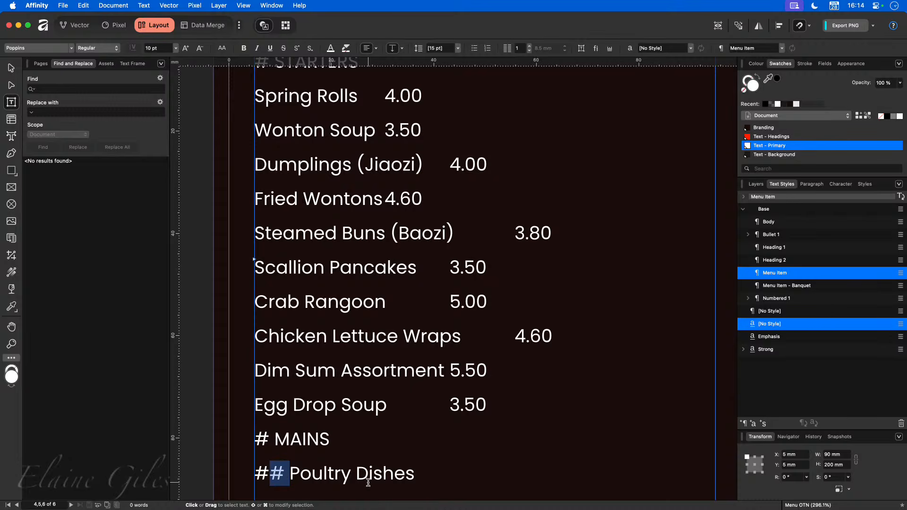
left_click(305, 475)
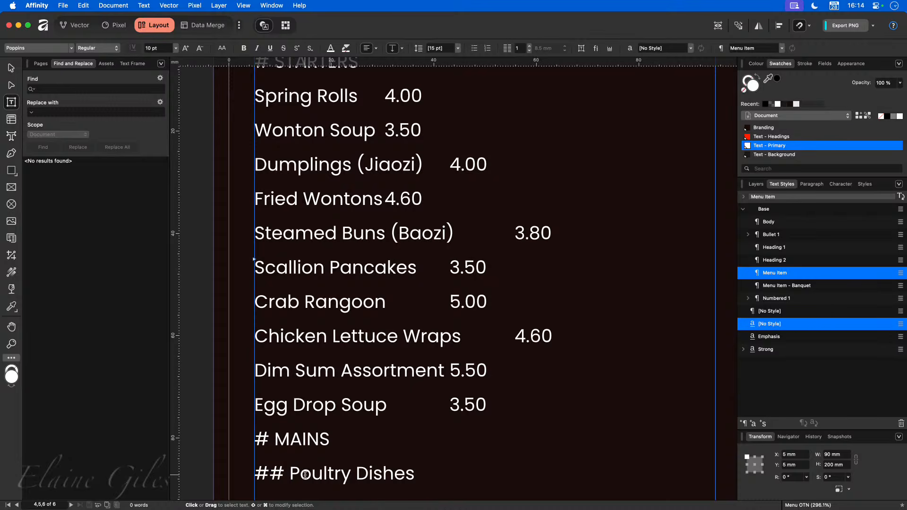
scroll(306, 474, "down", 3)
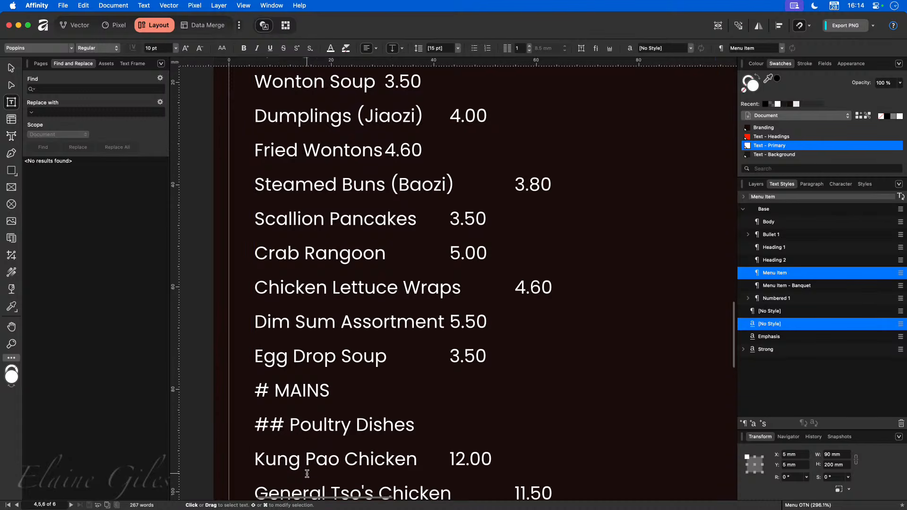
scroll(307, 474, "down", 1)
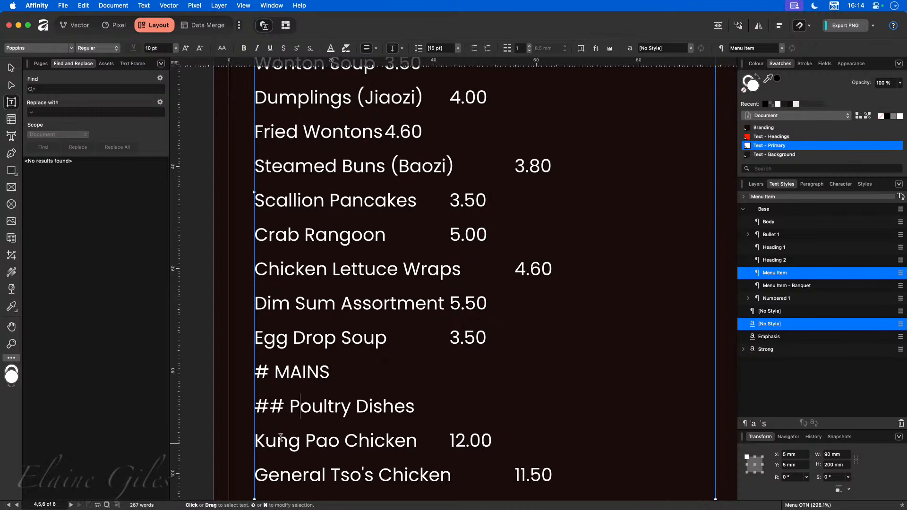
left_click(288, 406)
key("BackSpace")
left_click_drag(289, 406, 257, 409)
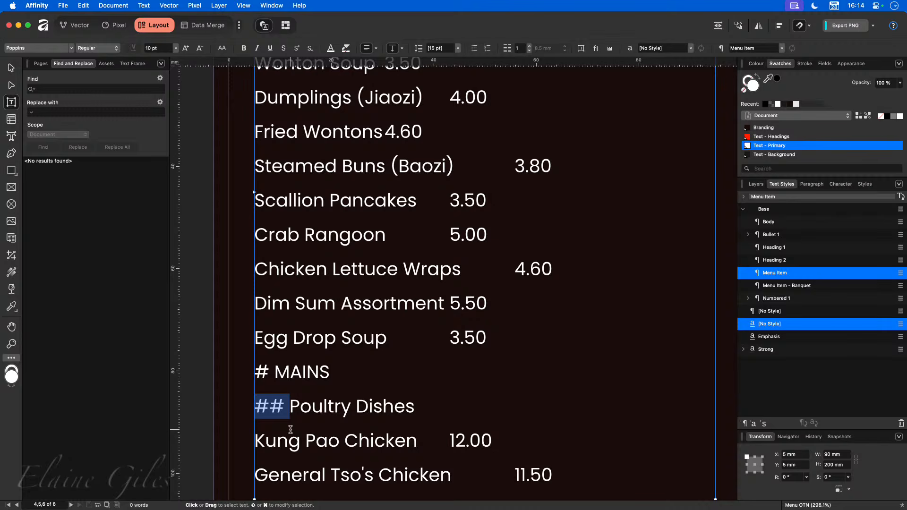
Step: Set the search text to ## followed by a space, with the marked headings on the inside spread in view
left_click(58, 89)
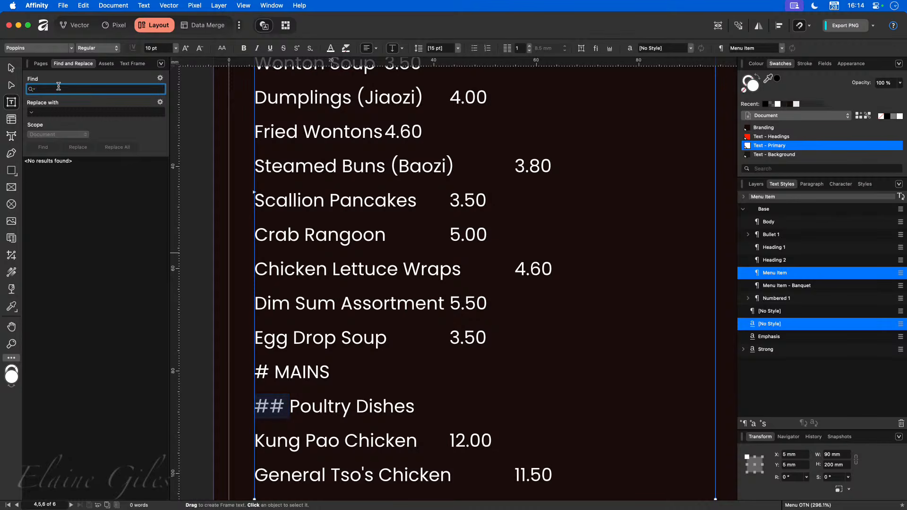
type("##")
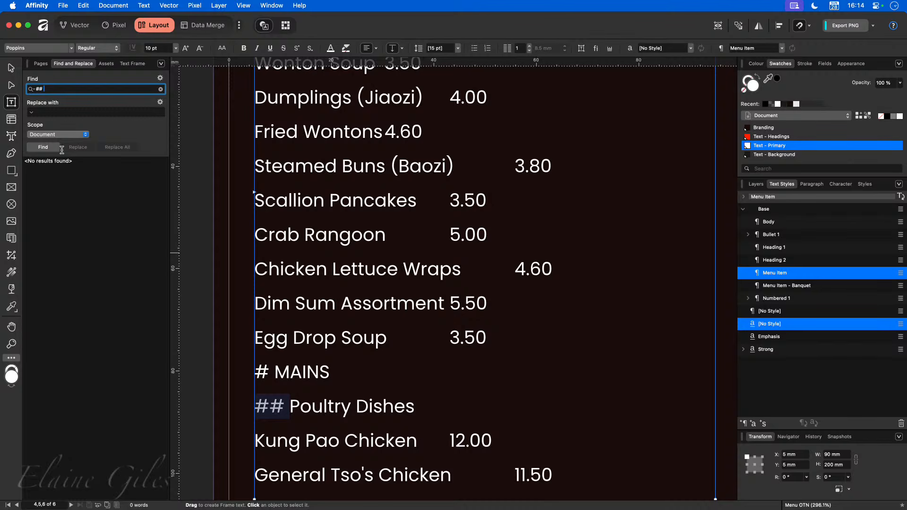
scroll(302, 419, "down", 1)
scroll(302, 419, "down", 5)
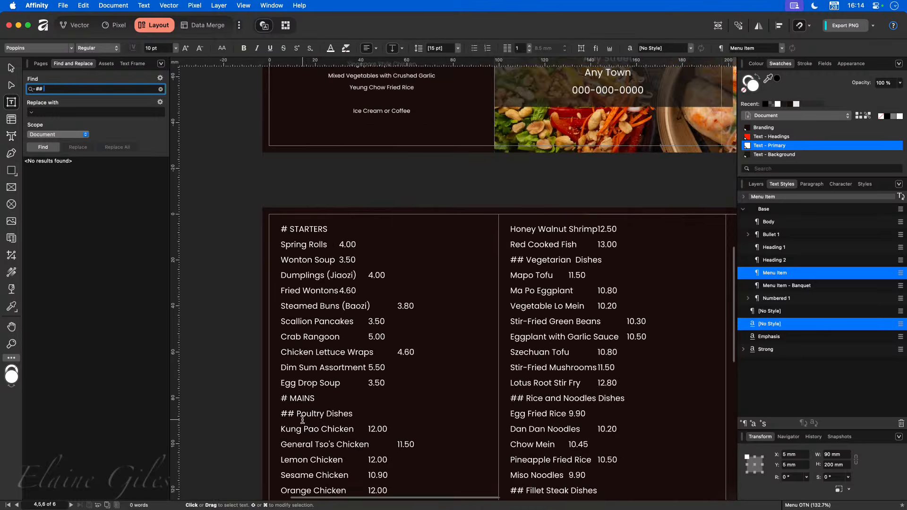
scroll(301, 420, "down", 3)
scroll(302, 420, "down", 3)
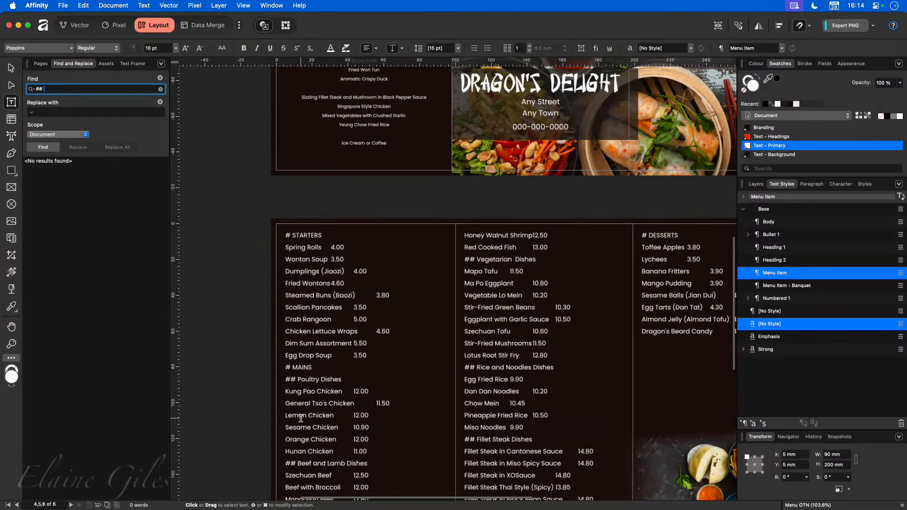
scroll(301, 418, "down", 3)
scroll(301, 418, "down", 2)
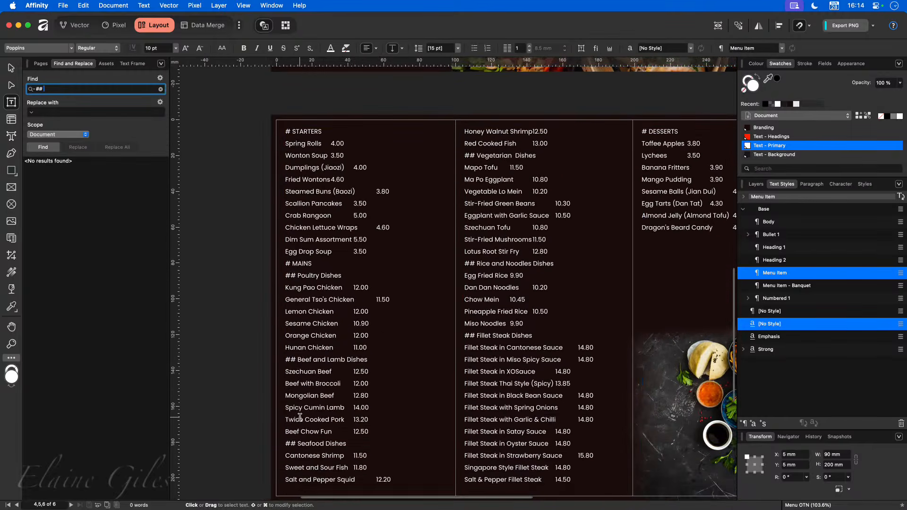
Step: Find every "## " marker in the document and apply the Heading 2 paragraph style to all matches
left_click(52, 113)
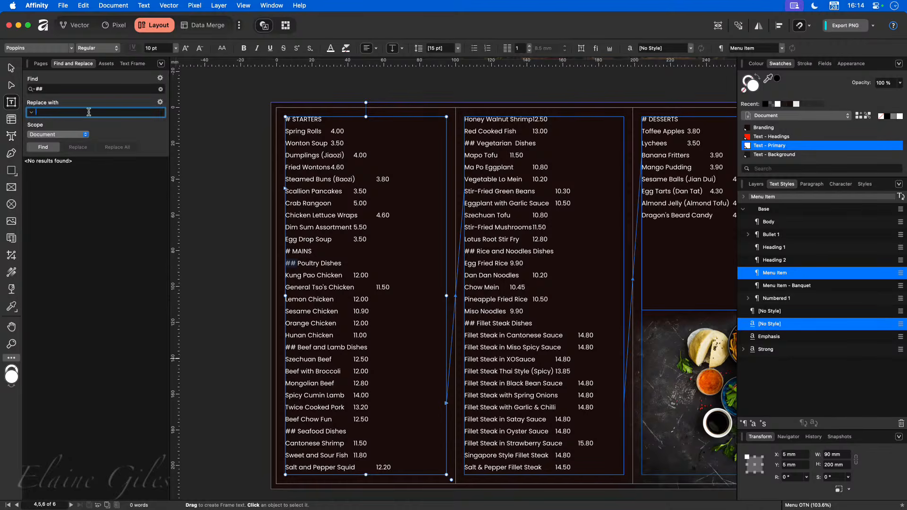
left_click(160, 102)
mouse_move(151, 137)
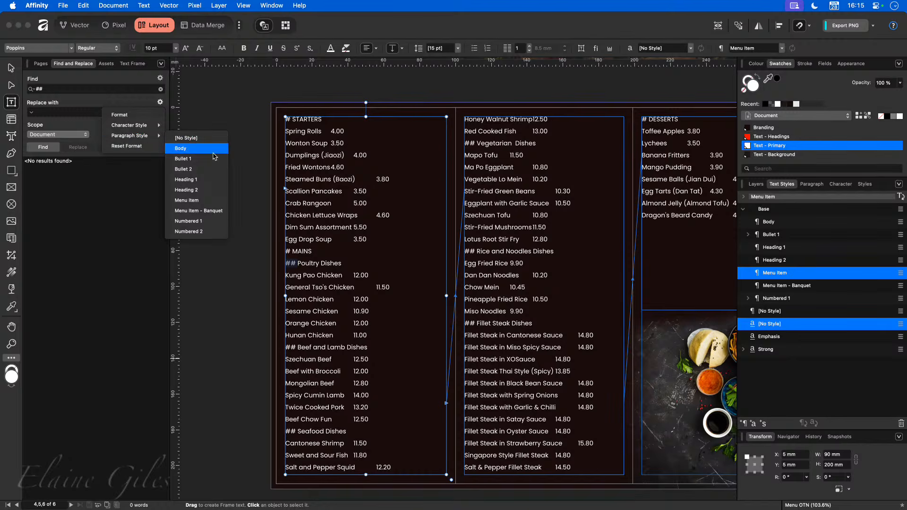
left_click(204, 191)
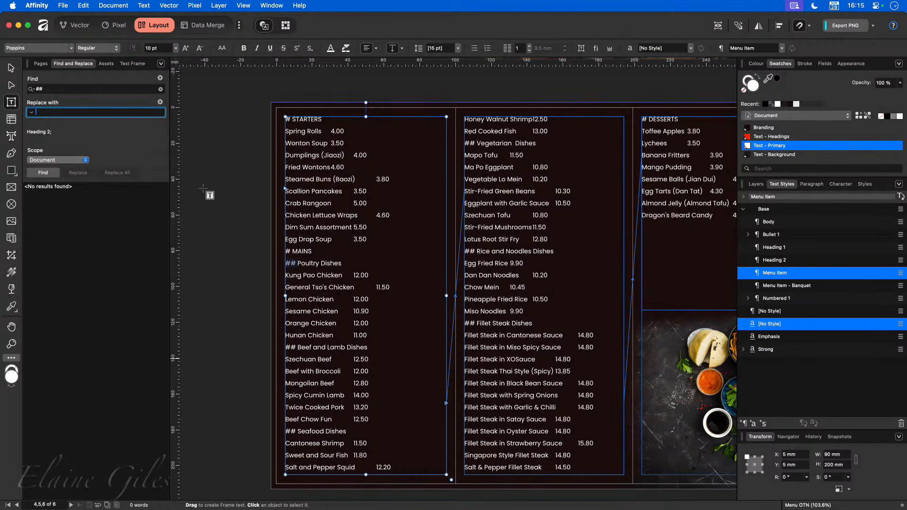
left_click(48, 174)
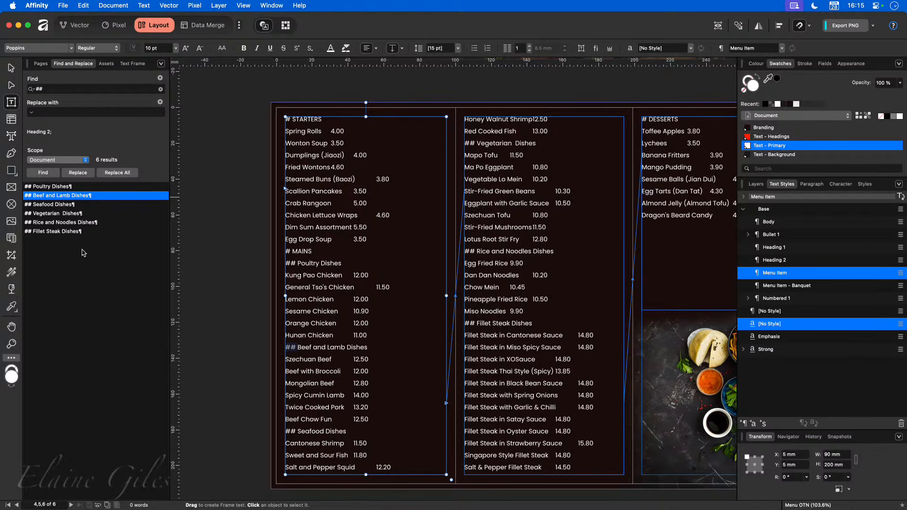
left_click(124, 176)
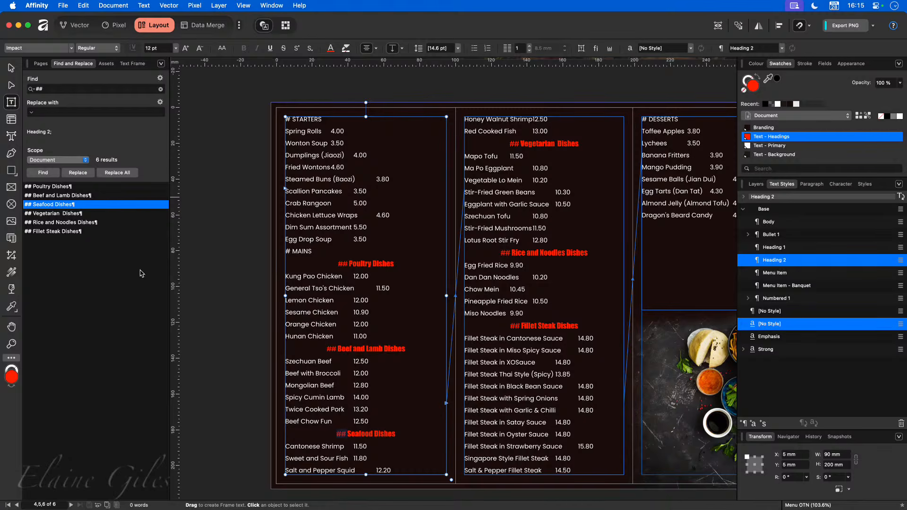
Step: Reset the replacement format and replace all "## " markers with nothing
left_click(160, 102)
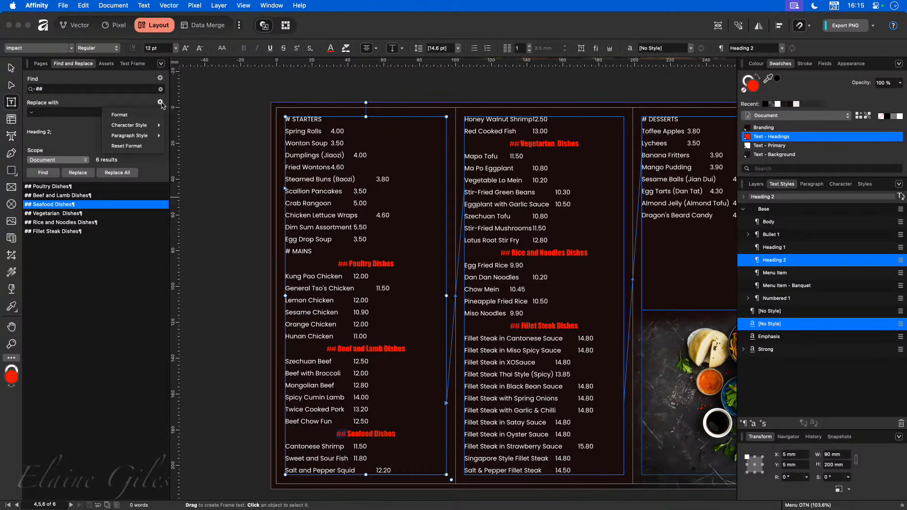
left_click(152, 146)
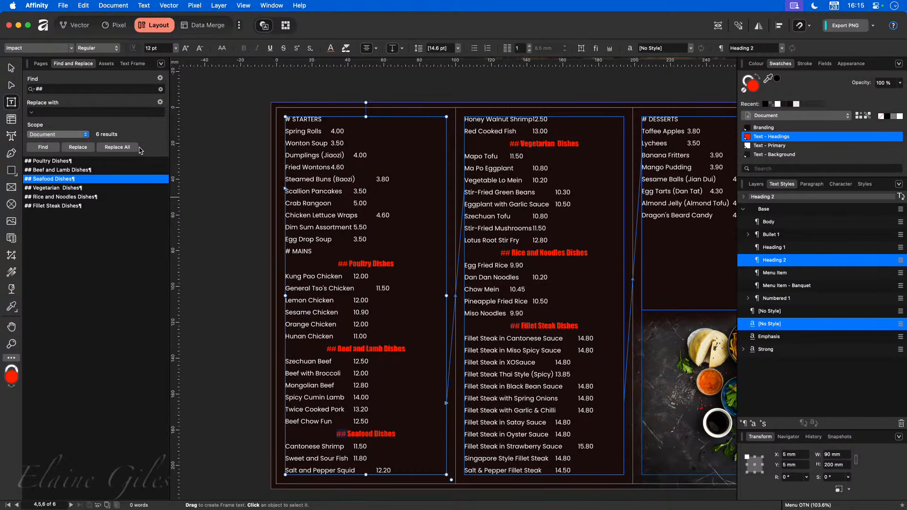
left_click(117, 149)
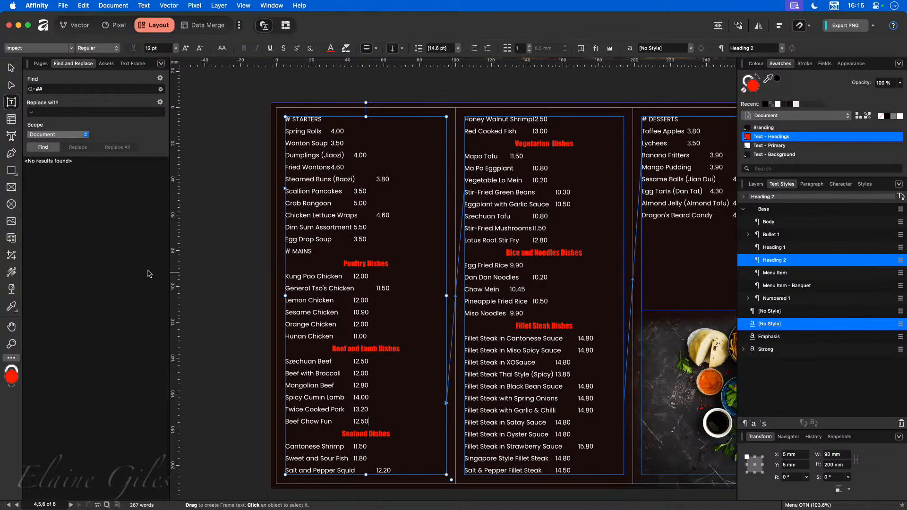
Step: Change the search text to "# " and apply the Heading 1 paragraph style to all matches
left_click(40, 89)
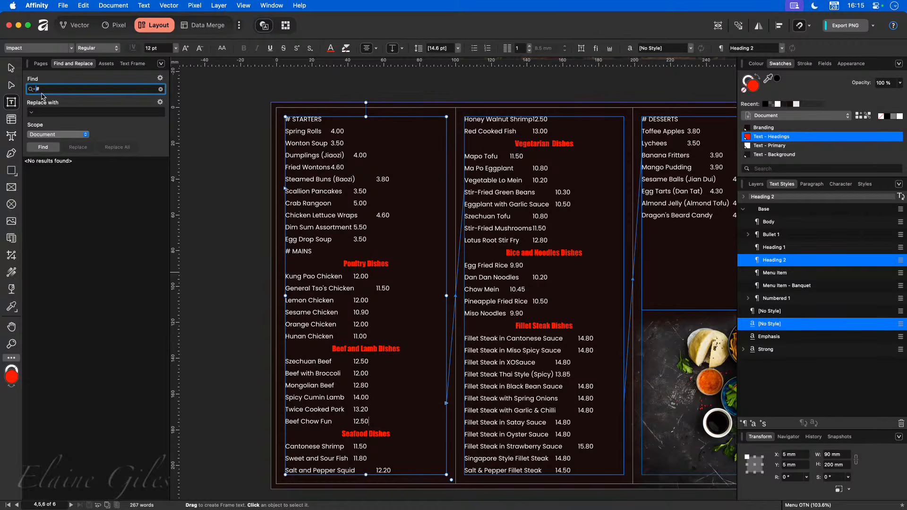
left_click(160, 102)
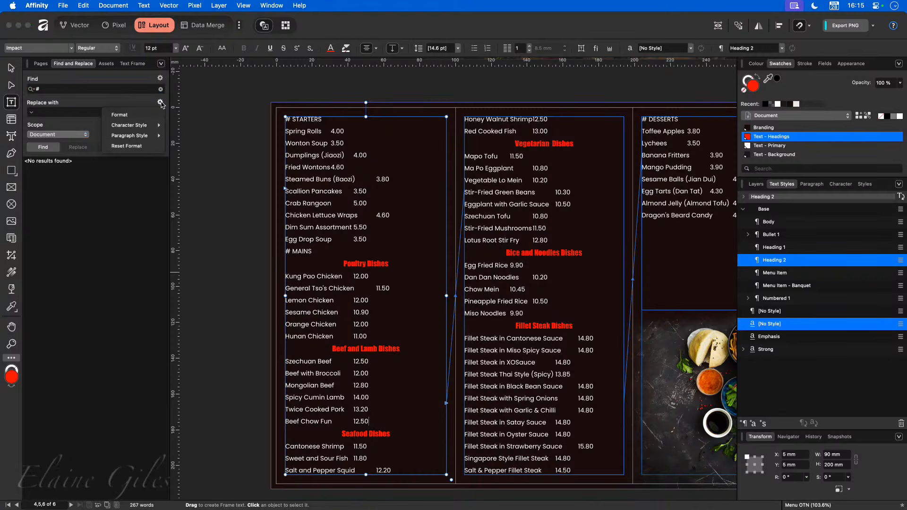
mouse_move(156, 136)
left_click(192, 181)
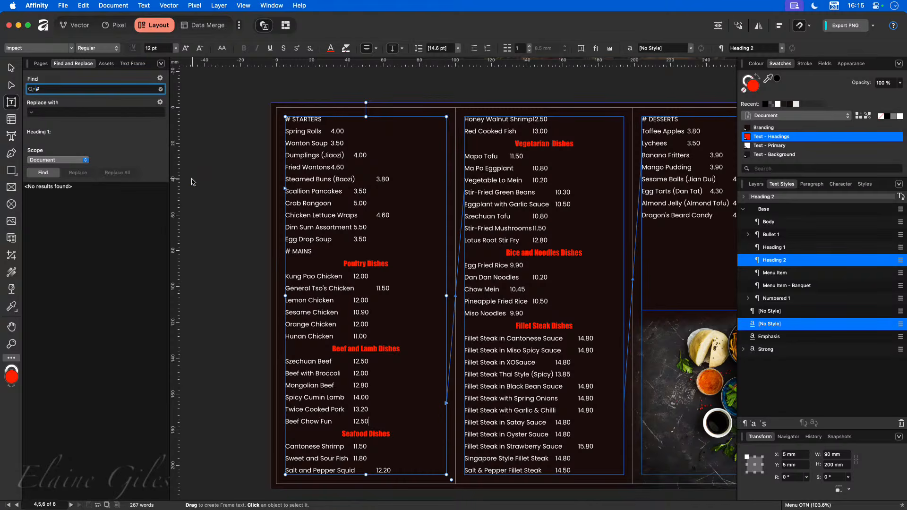
left_click(44, 173)
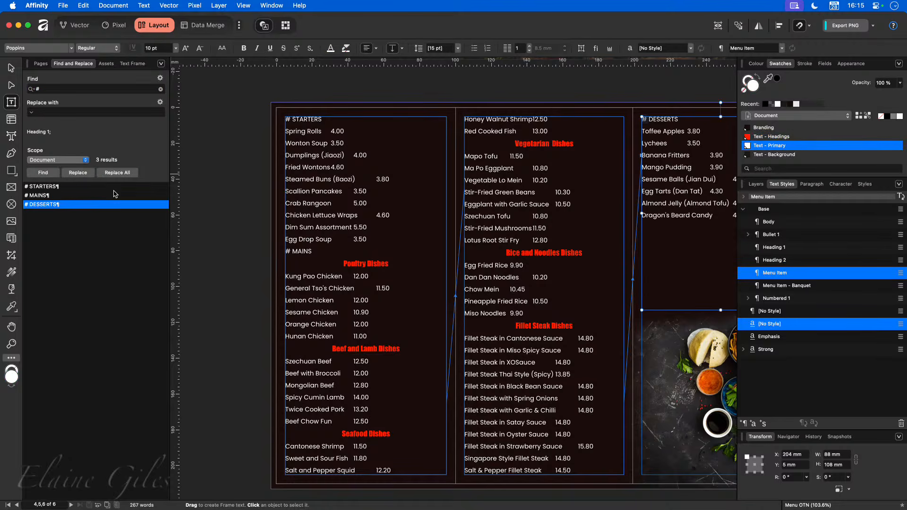
left_click(126, 175)
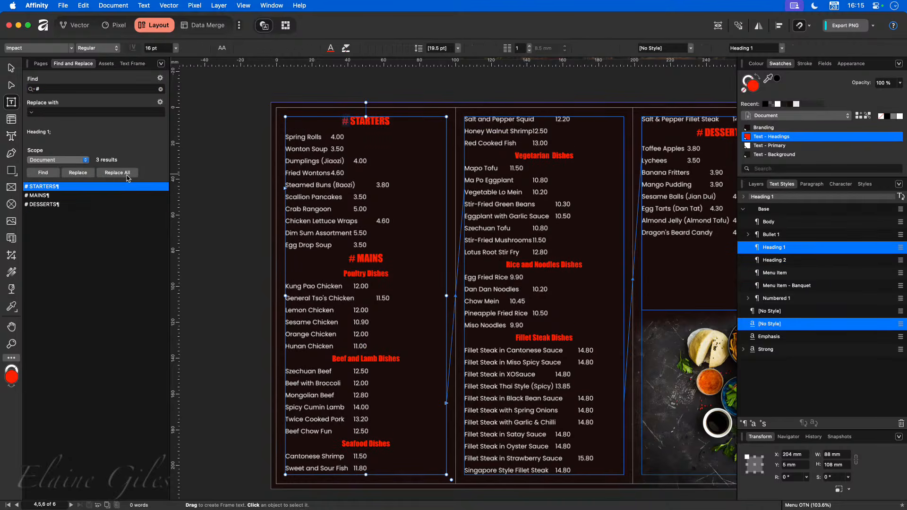
Step: Reset the replacement format and remove every "# " marker from the section headings
left_click(160, 102)
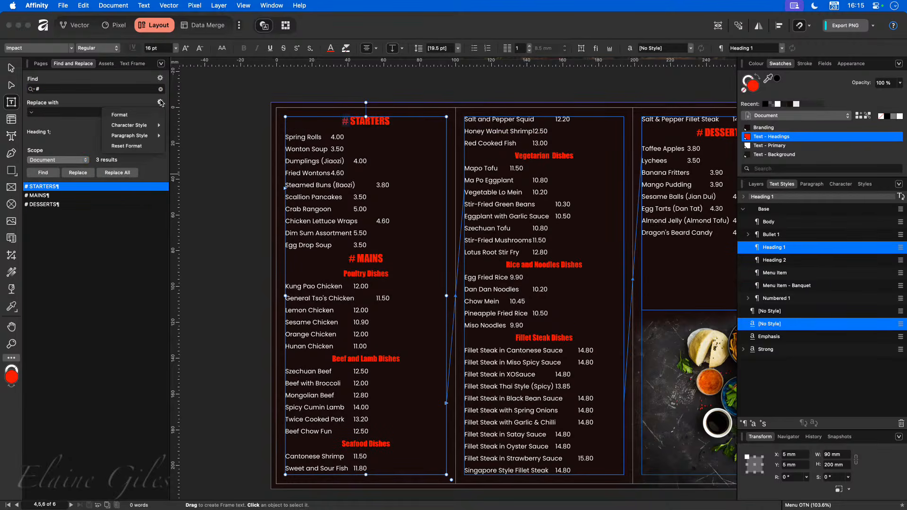
left_click(150, 148)
left_click(116, 148)
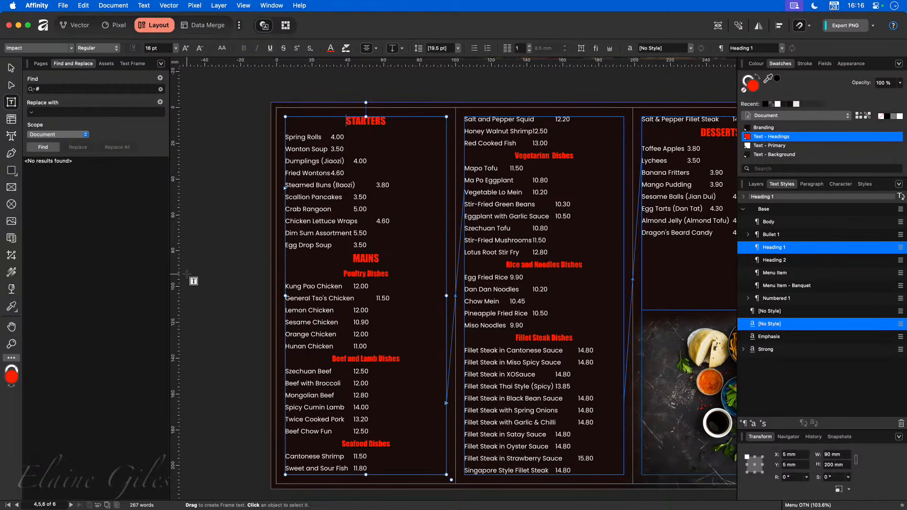
Step: Review all three inside pages and display the document's page thumbnails
scroll(186, 273, "right", 5)
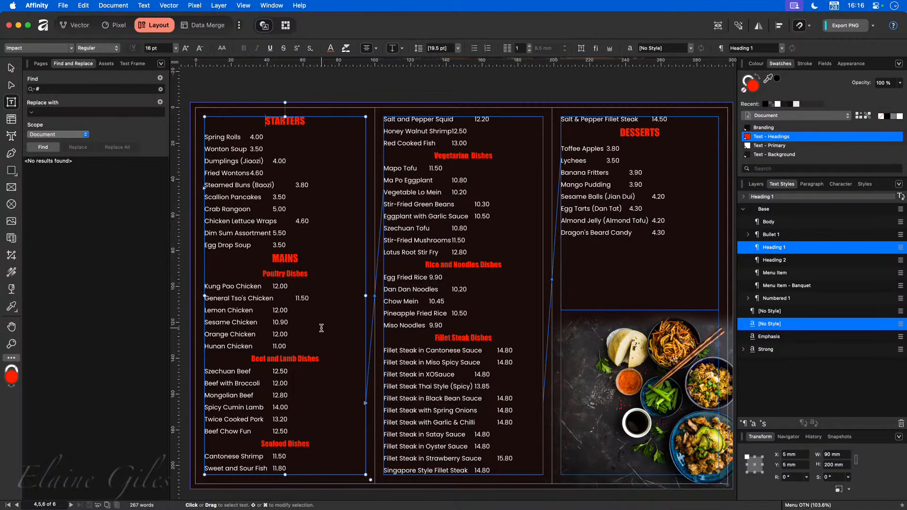
scroll(321, 331, "down", 1)
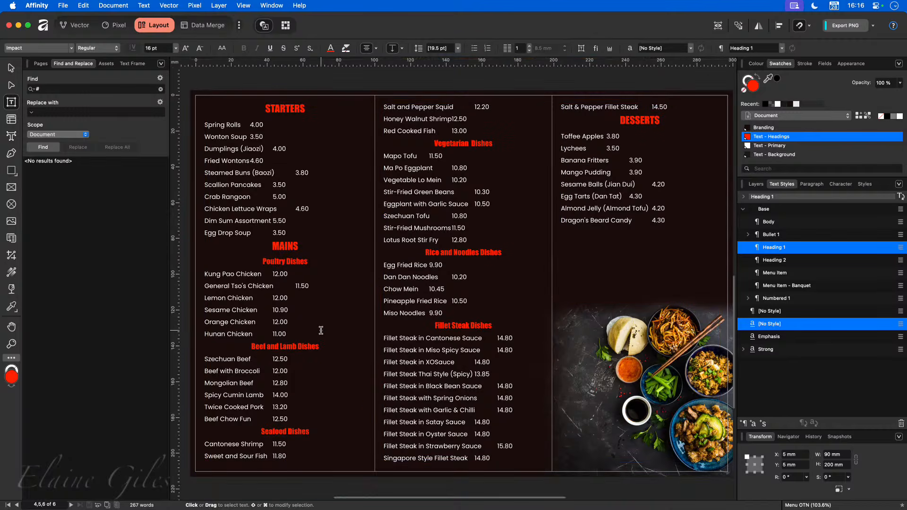
left_click(44, 65)
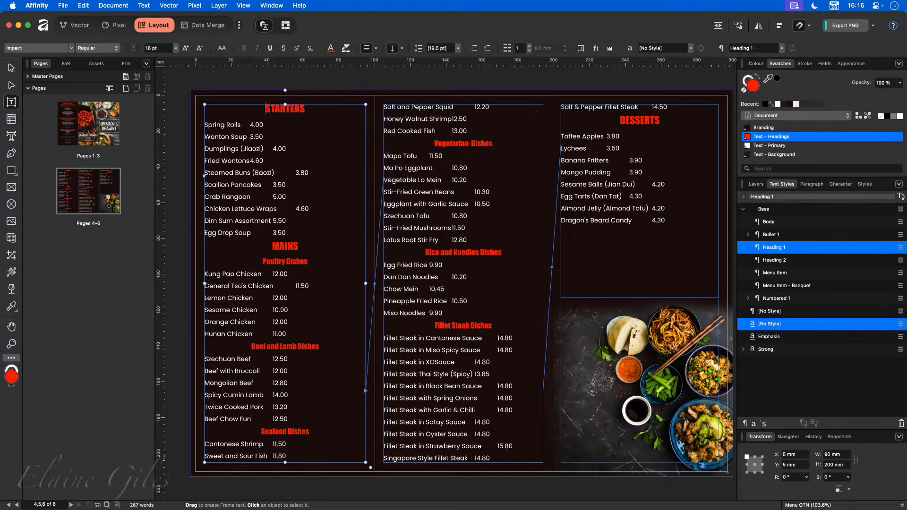
Step: Edit the Menu Item paragraph style and add a tab stop at 8 mm
left_click(294, 311)
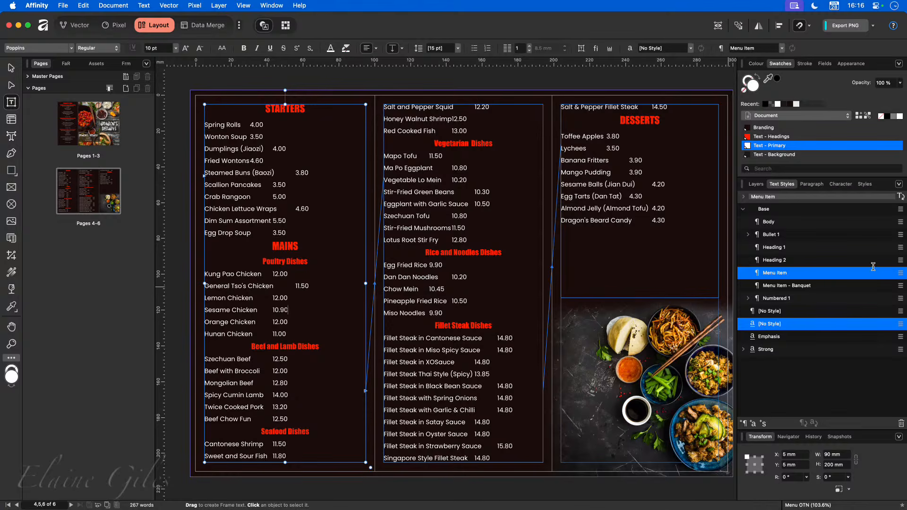
right_click(791, 272)
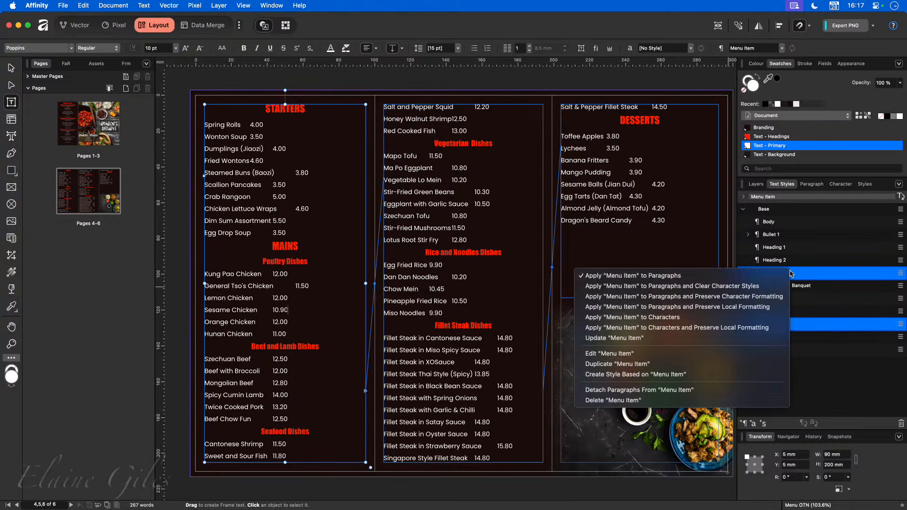
left_click(643, 354)
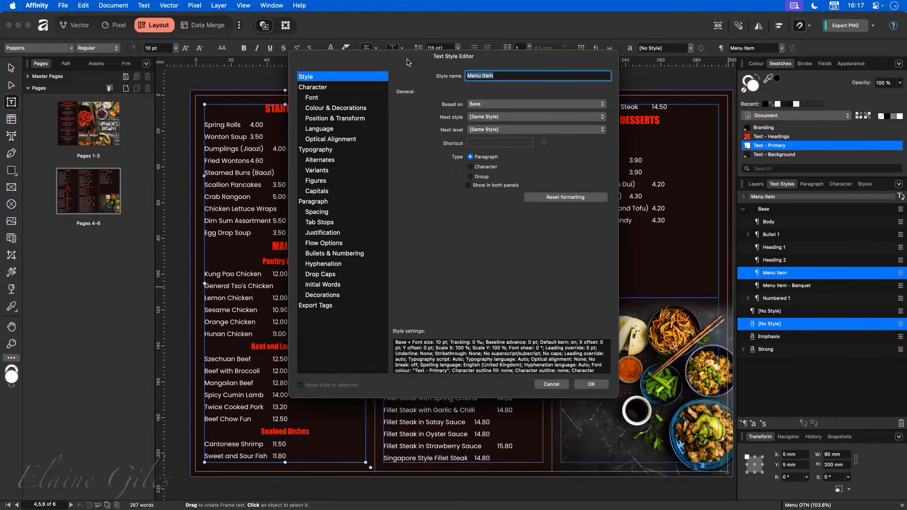
left_click_drag(418, 66, 527, 146)
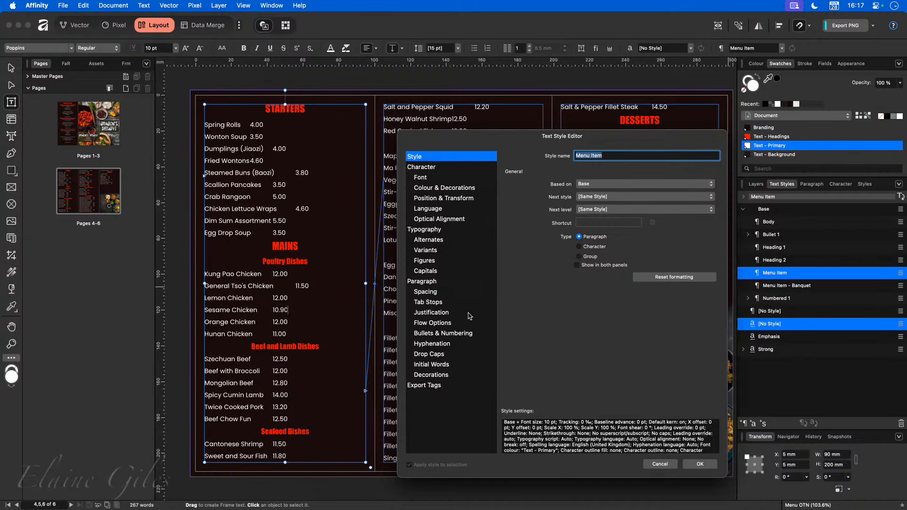
left_click(448, 303)
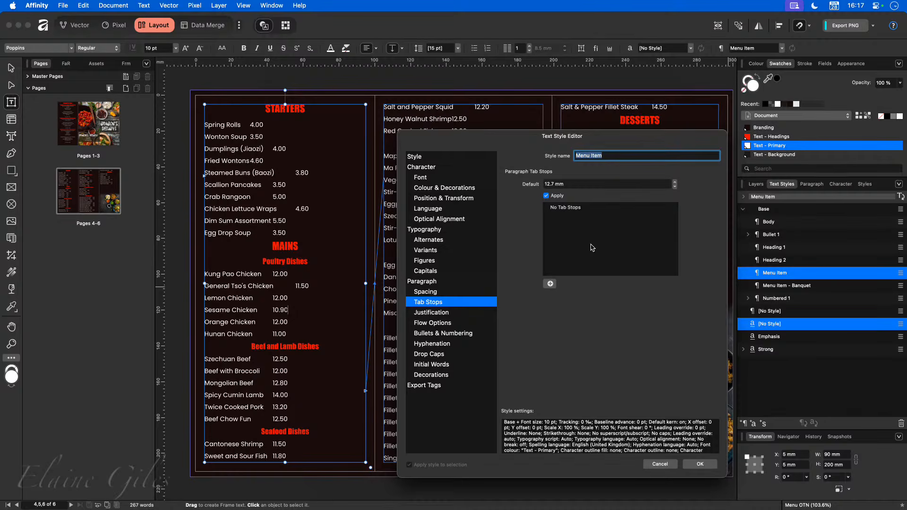
left_click(550, 284)
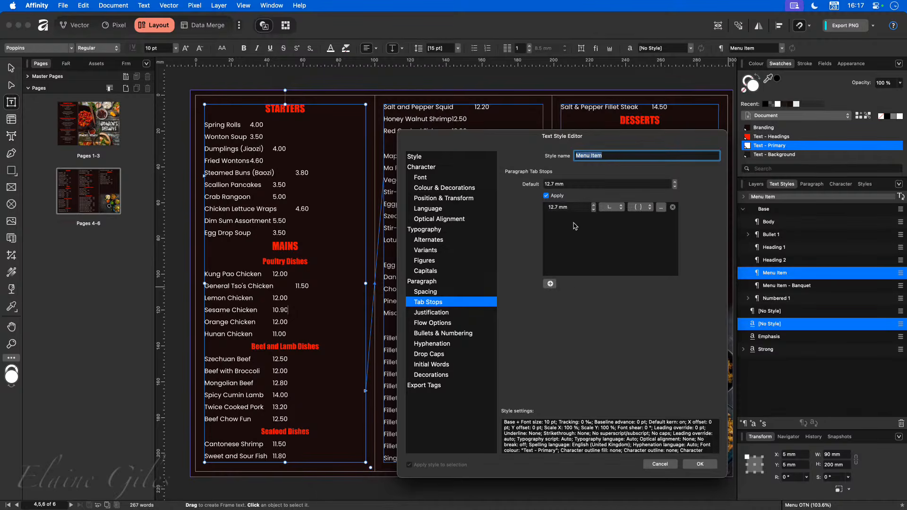
left_click(570, 206)
type("8")
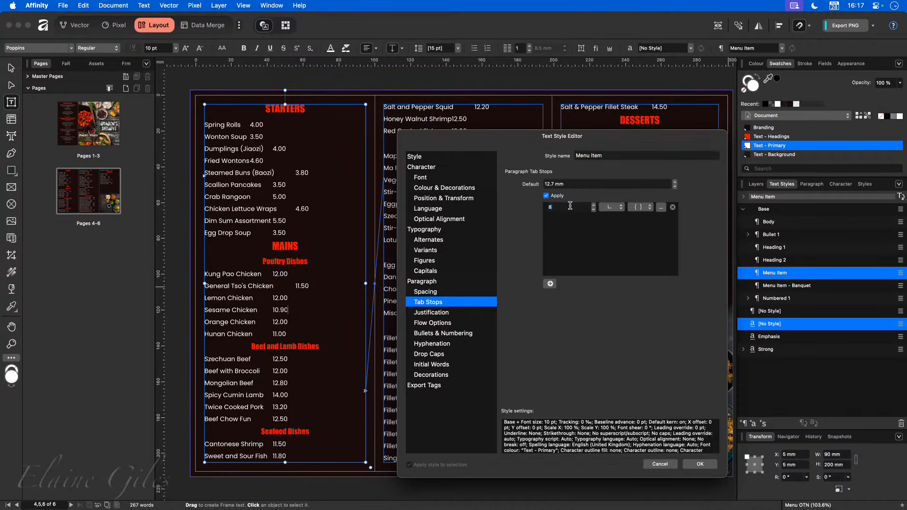
type("mm")
left_click(583, 245)
Step: Add a second tab stop at 71 mm to the Menu Item style and accept the style changes
left_click(550, 284)
left_click(572, 219)
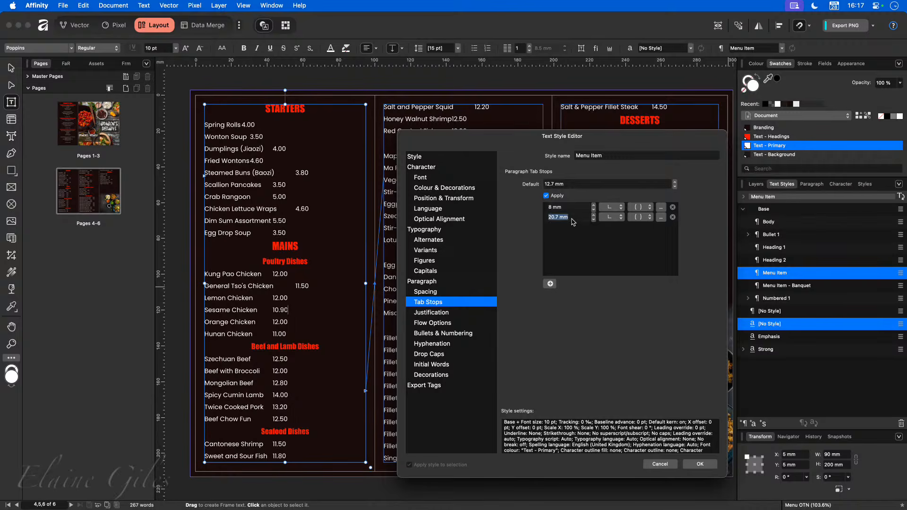
type("71")
key("Return")
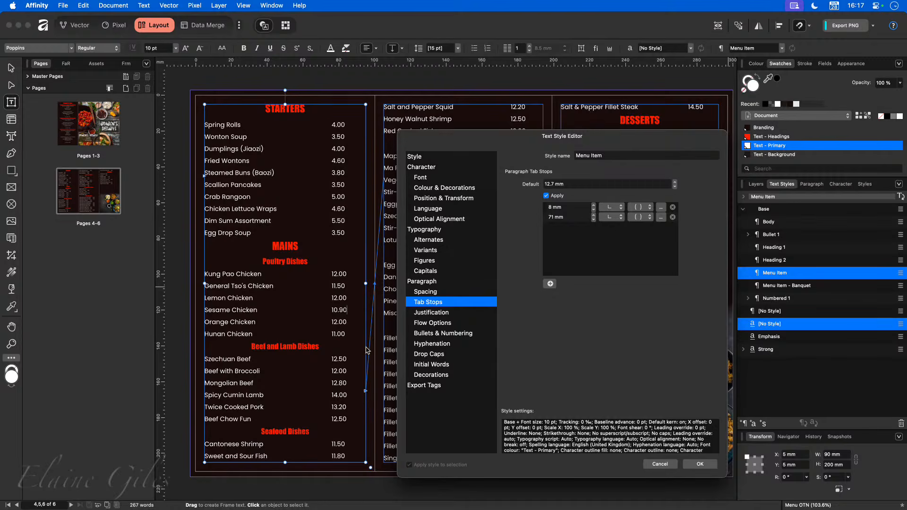
left_click(699, 464)
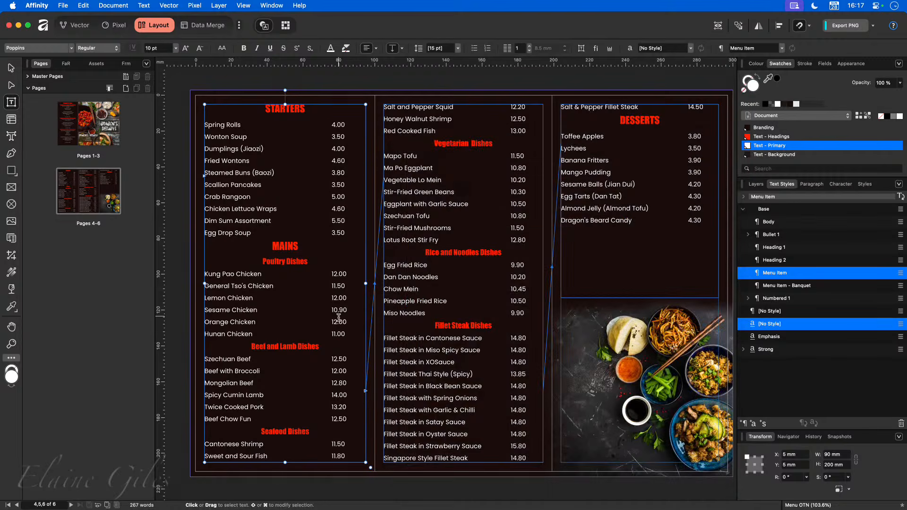
Step: Examine the alignment of the prices beside the dishes in the menu columns up close
scroll(363, 200, "up", 2)
scroll(217, 176, "up", 2)
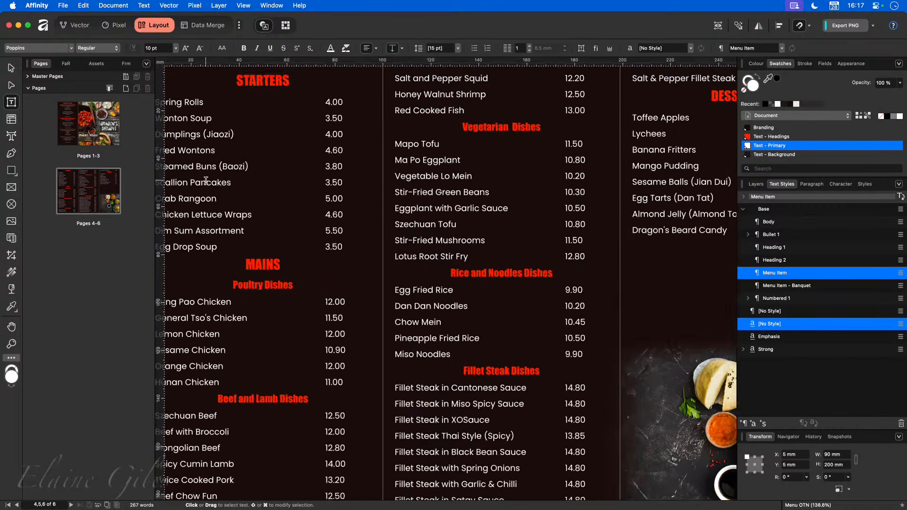
scroll(207, 182, "left", 1)
scroll(208, 182, "right", 3)
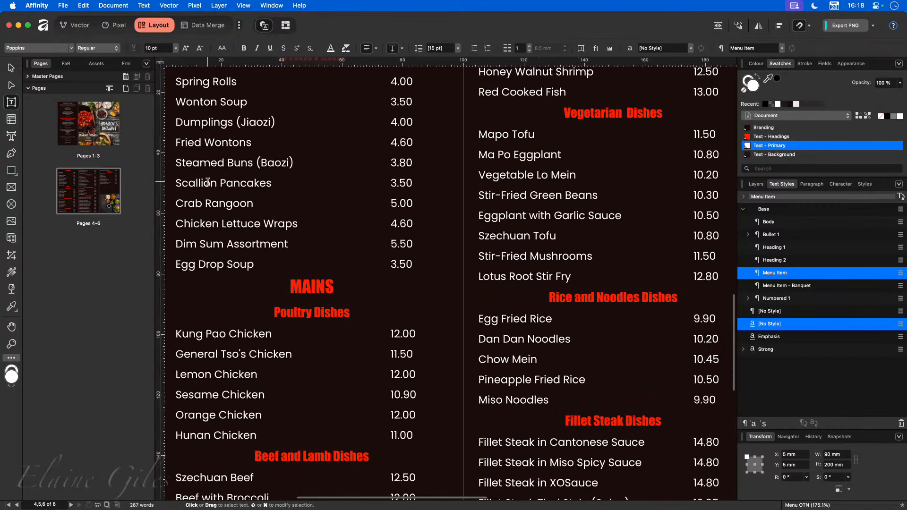
Step: Replace the Egg Drop Soup price with 99.99 and restore the paragraph break before the MAINS heading
scroll(208, 182, "left", 2)
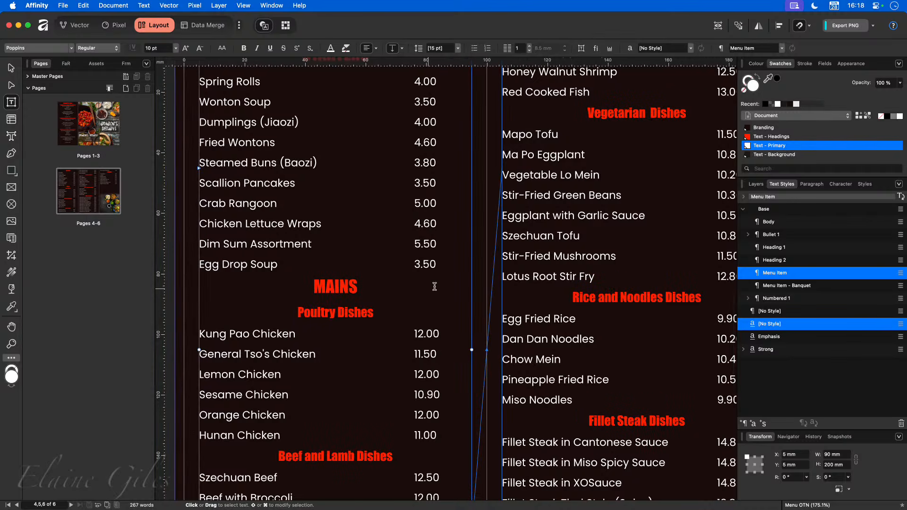
double_click(425, 265)
triple_click(425, 265)
left_click(424, 264)
left_click_drag(414, 265, 439, 264)
key("BackSpace")
type("99.99")
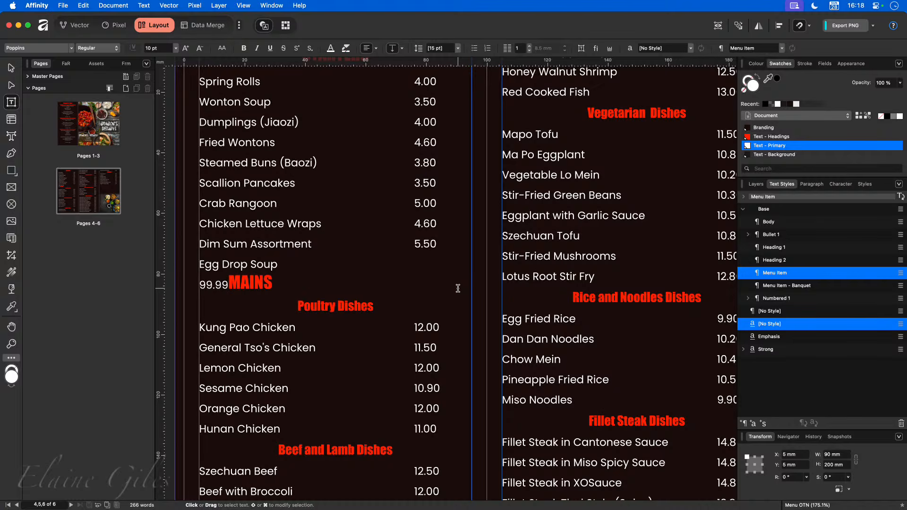
key("Return")
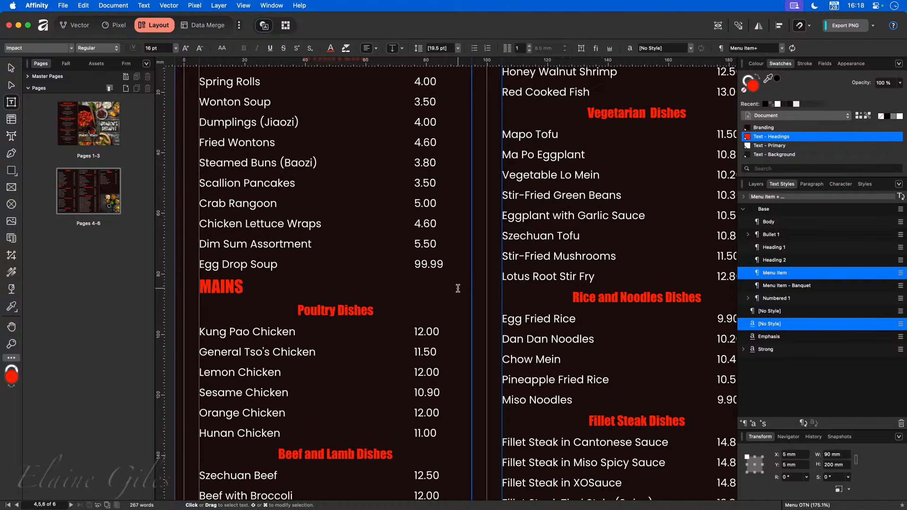
Step: Edit the Menu Item style's 71 mm tab stop, trying Right alignment before setting it to Decimal
left_click(430, 264)
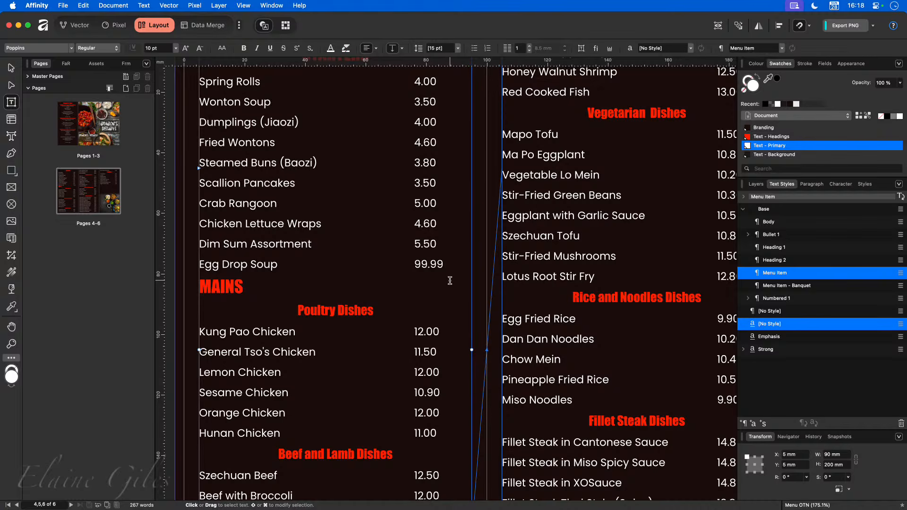
scroll(448, 279, "right", 3)
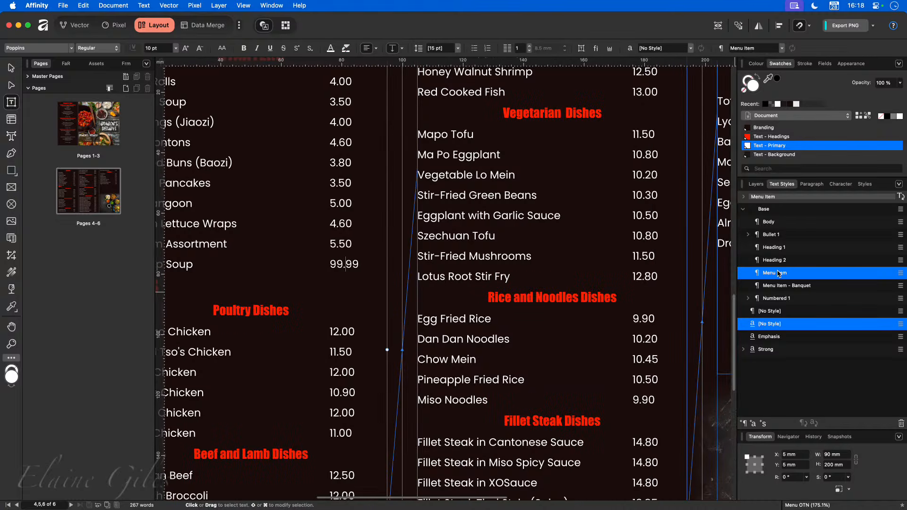
right_click(776, 277)
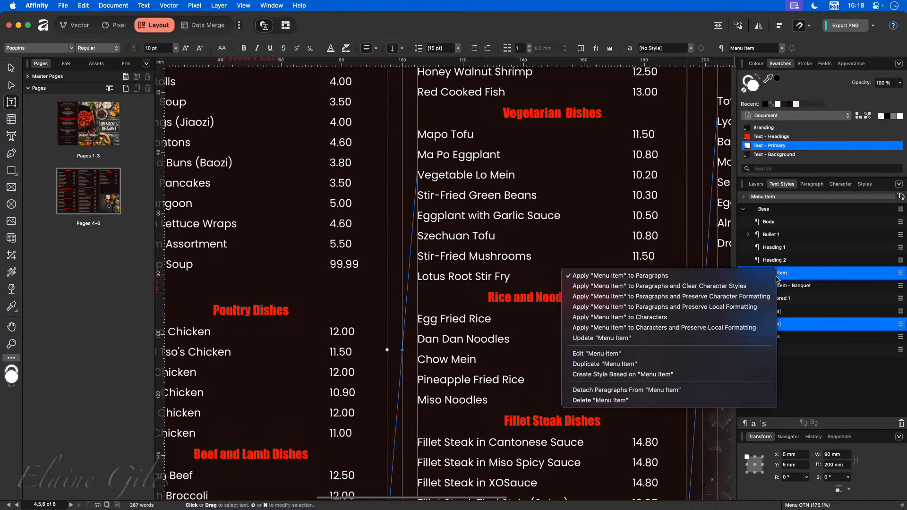
left_click(639, 354)
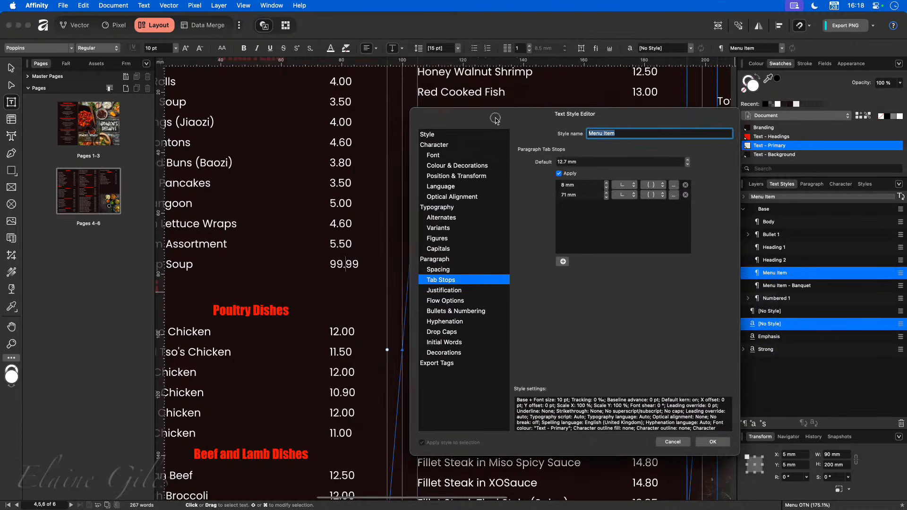
left_click_drag(495, 119, 481, 102)
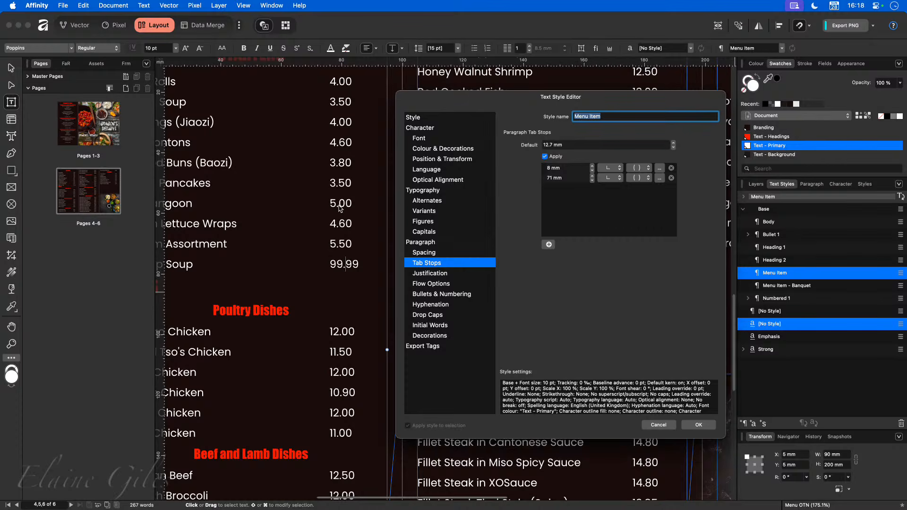
left_click(619, 179)
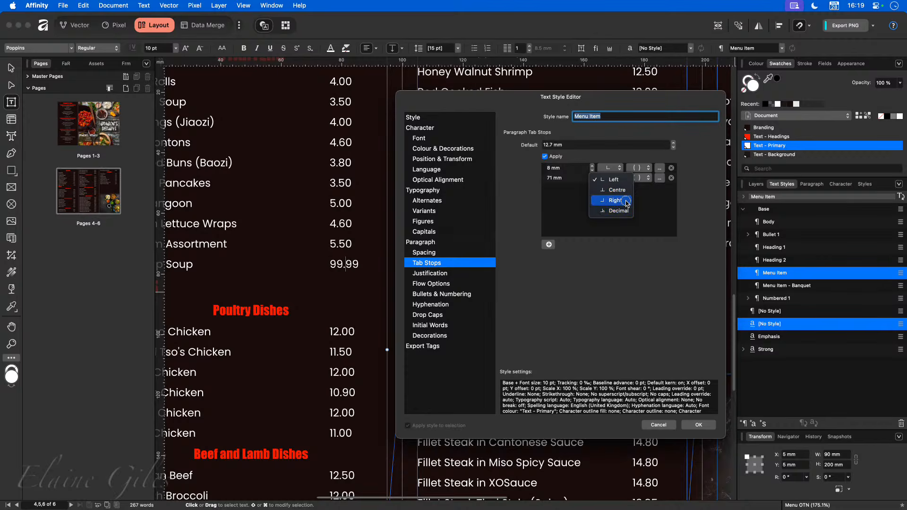
left_click(615, 200)
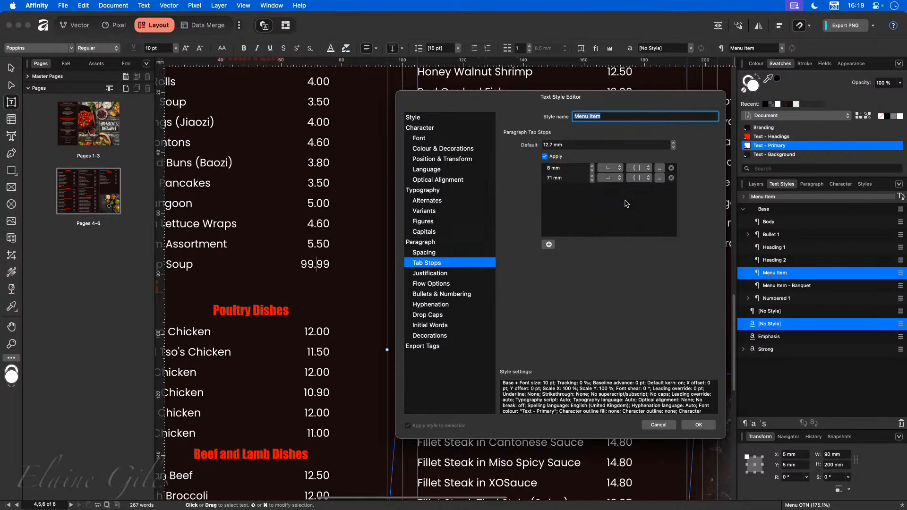
left_click(615, 178)
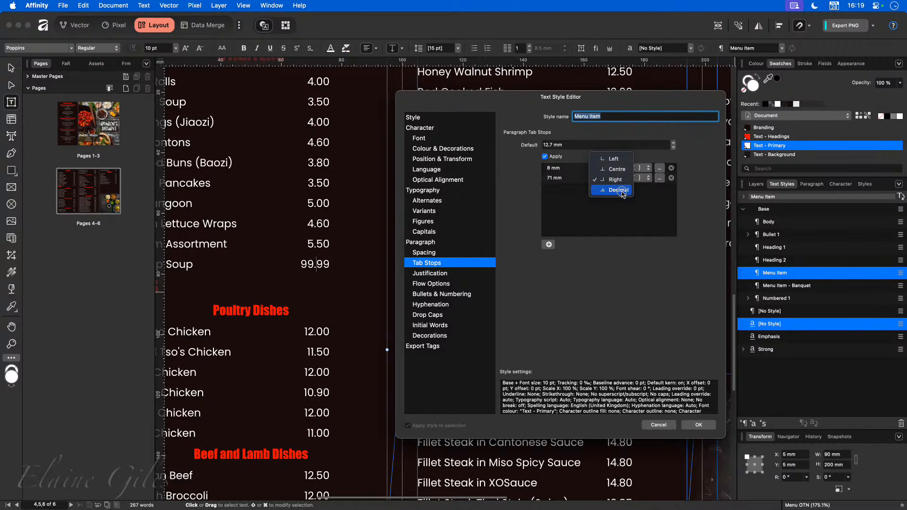
left_click(620, 191)
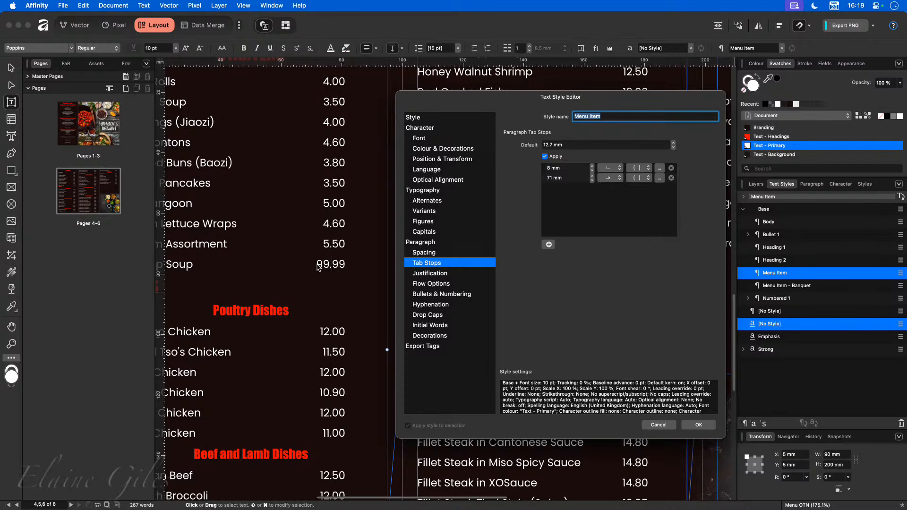
Step: Give the 71 mm tab stop a Glyph leader and accept the Menu Item style changes
left_click(648, 180)
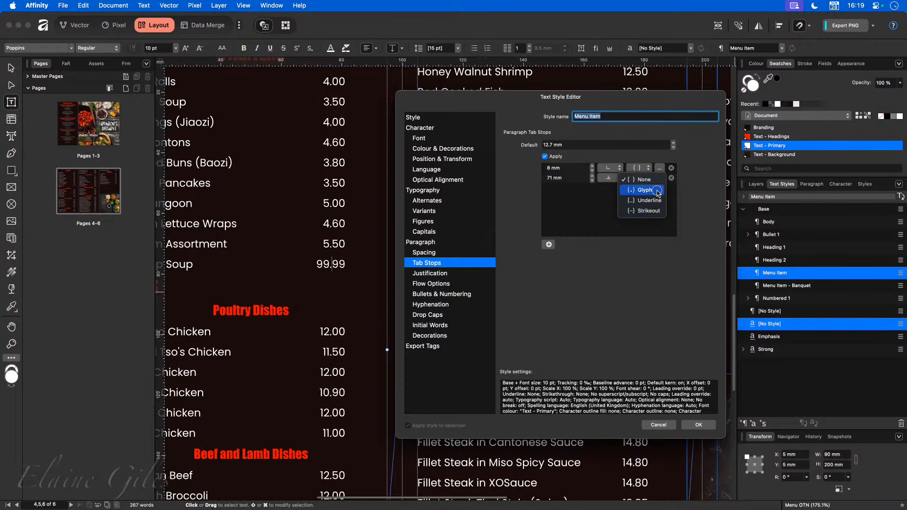
left_click(658, 191)
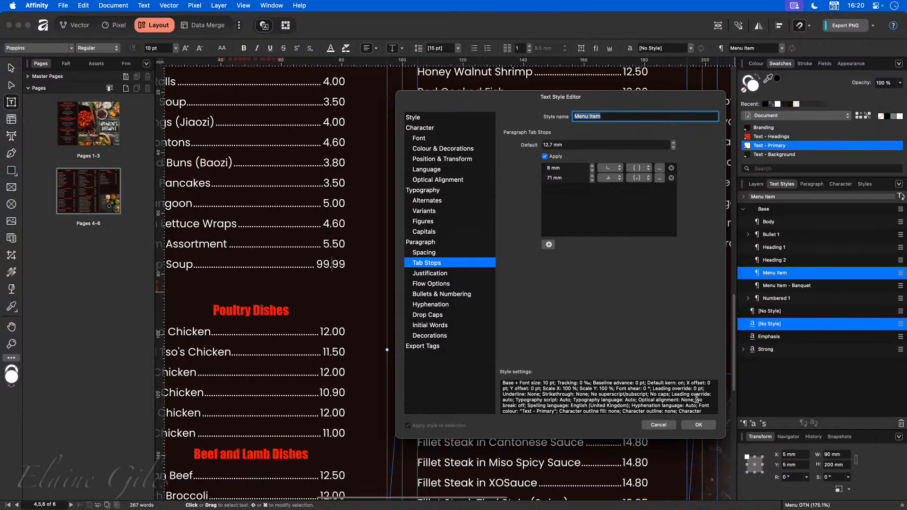
left_click(697, 424)
Step: Apply the Heading 1 style to the MAINS heading and clear its character styles
scroll(373, 307, "left", 5)
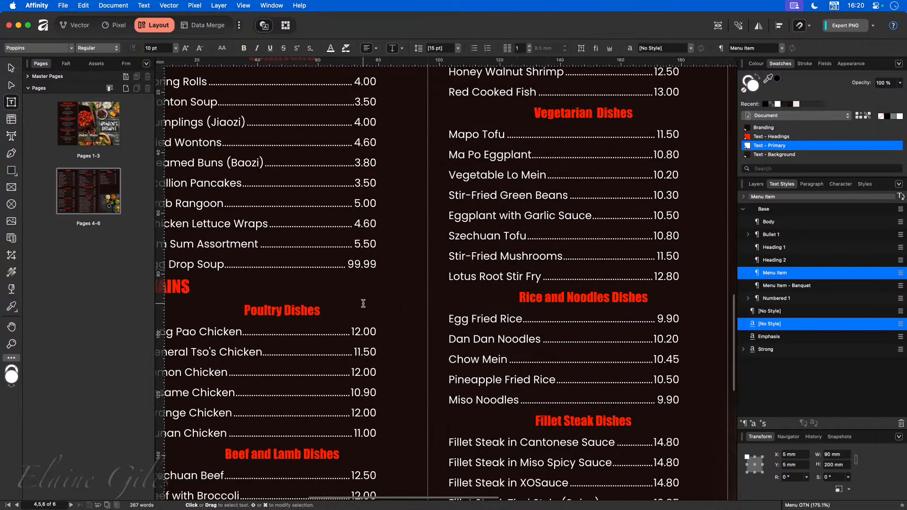
left_click(248, 286)
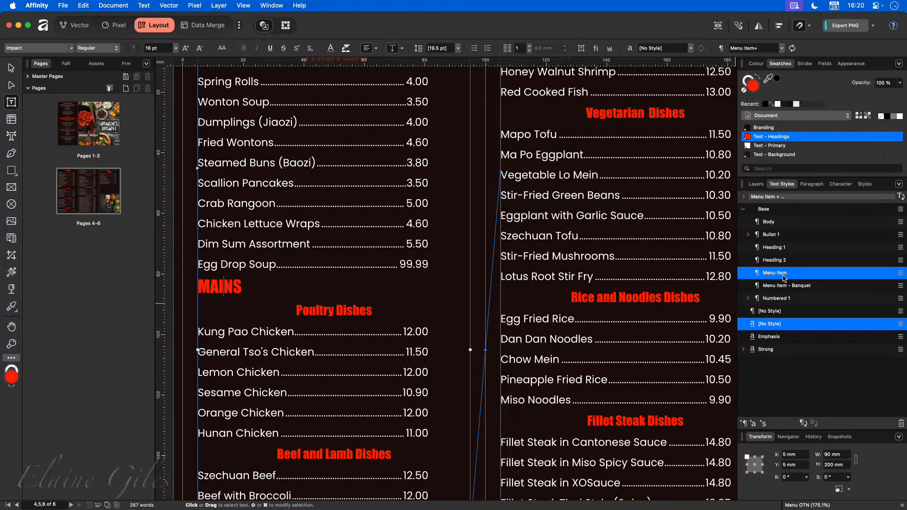
right_click(783, 249)
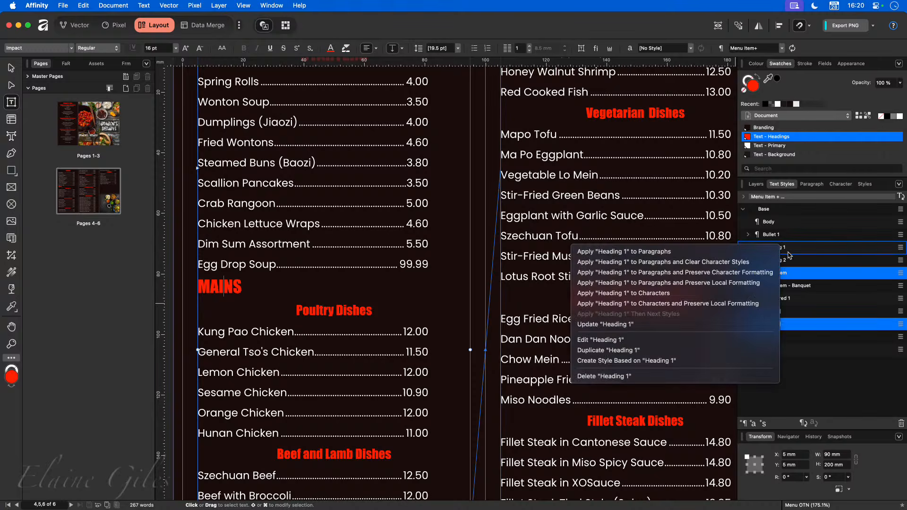
left_click(704, 262)
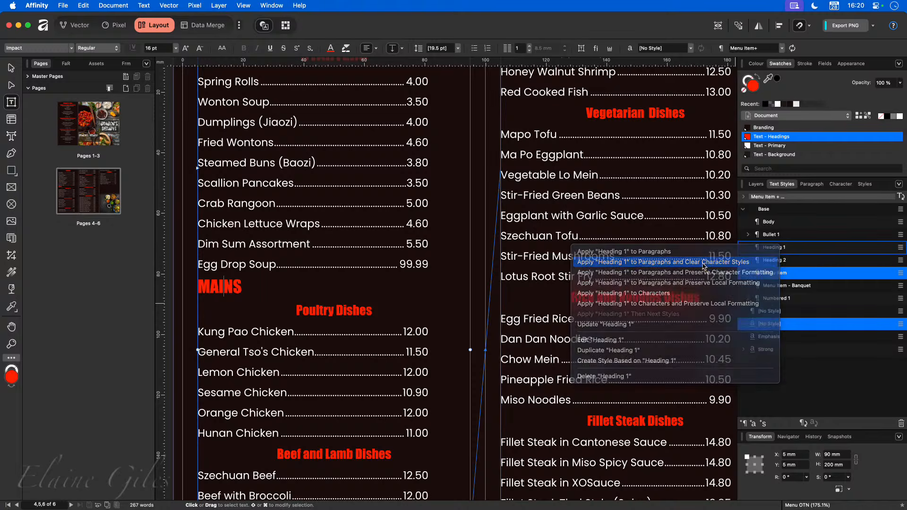
Step: Change the Egg Drop Soup price to 3.99
left_click(406, 264)
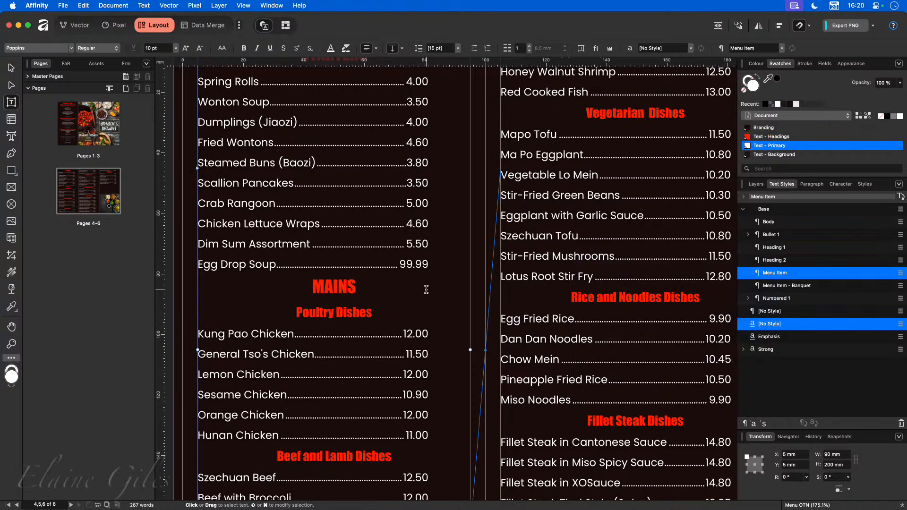
key("BackSpace")
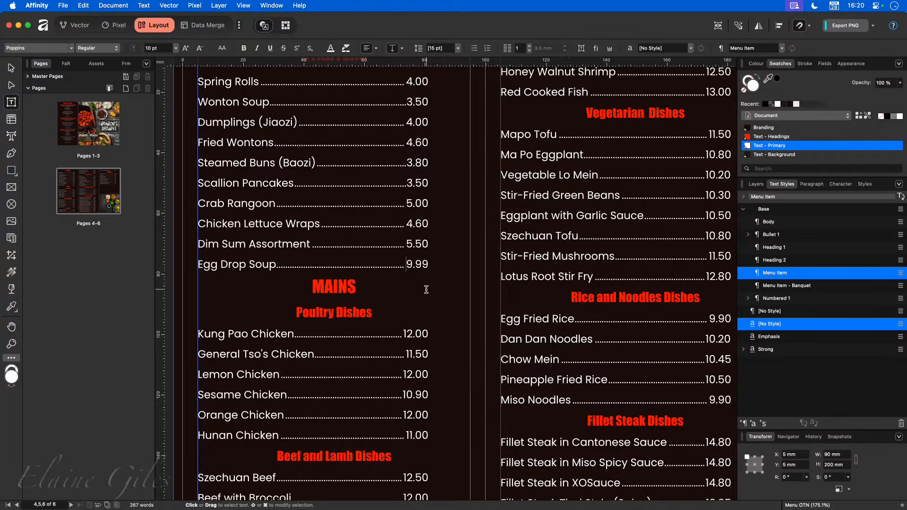
key("Delete")
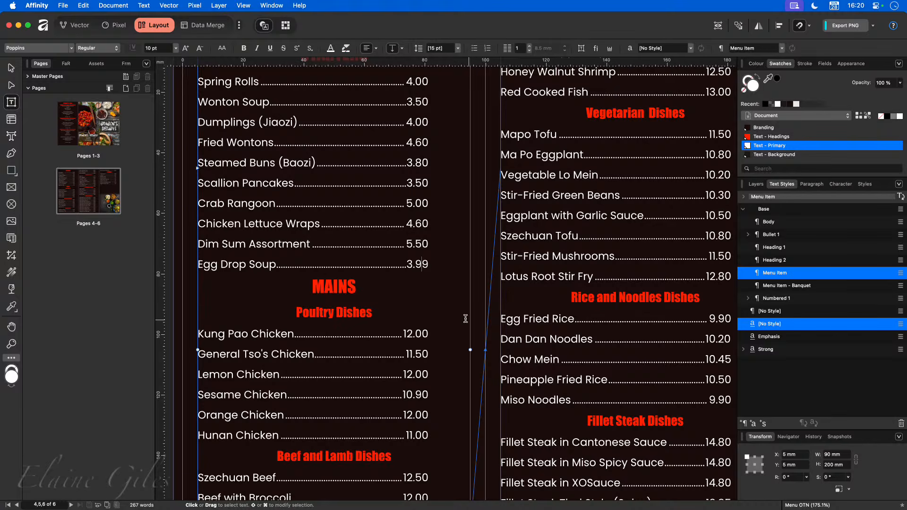
Step: Review the dot leaders and decimal-aligned prices across the three inside pages
scroll(452, 317, "up", 2)
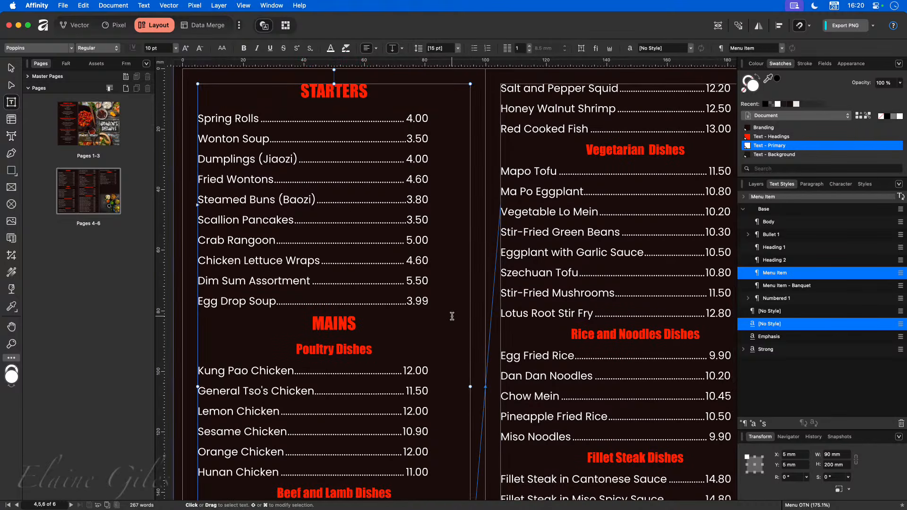
scroll(452, 316, "down", 5)
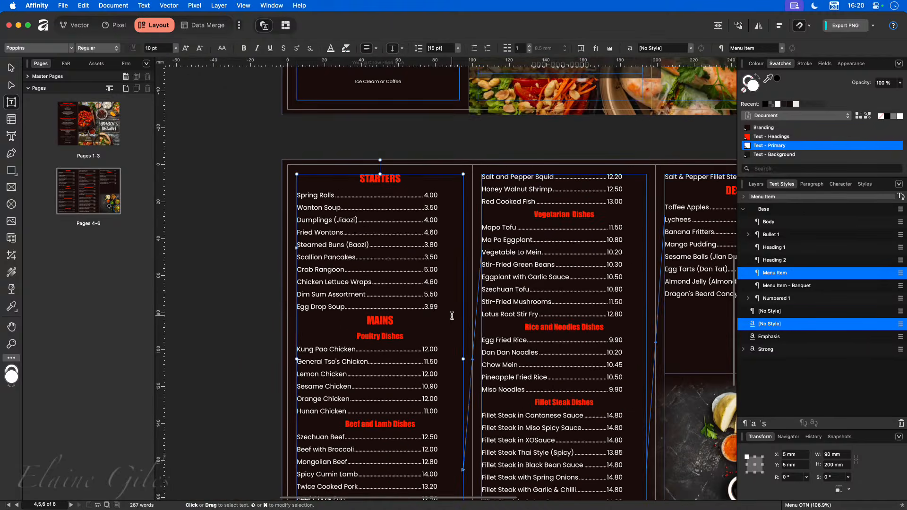
scroll(452, 315, "right", 5)
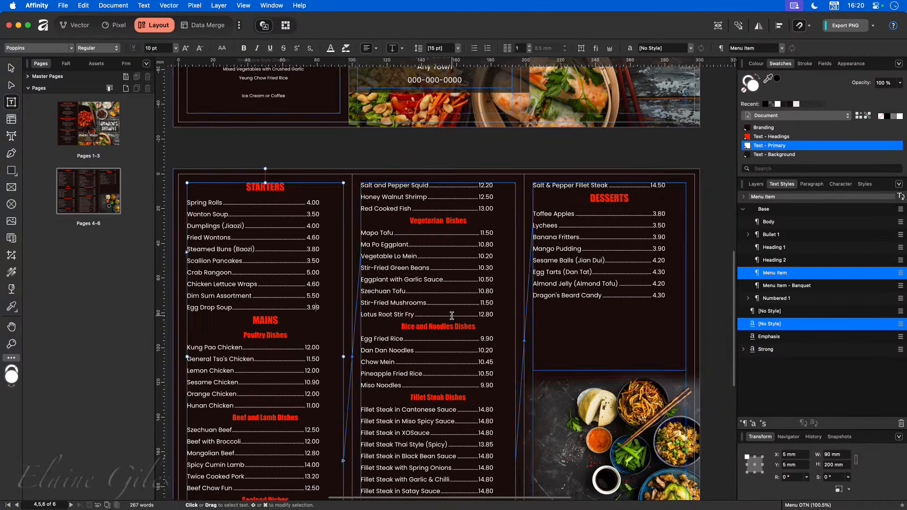
scroll(452, 315, "down", 3)
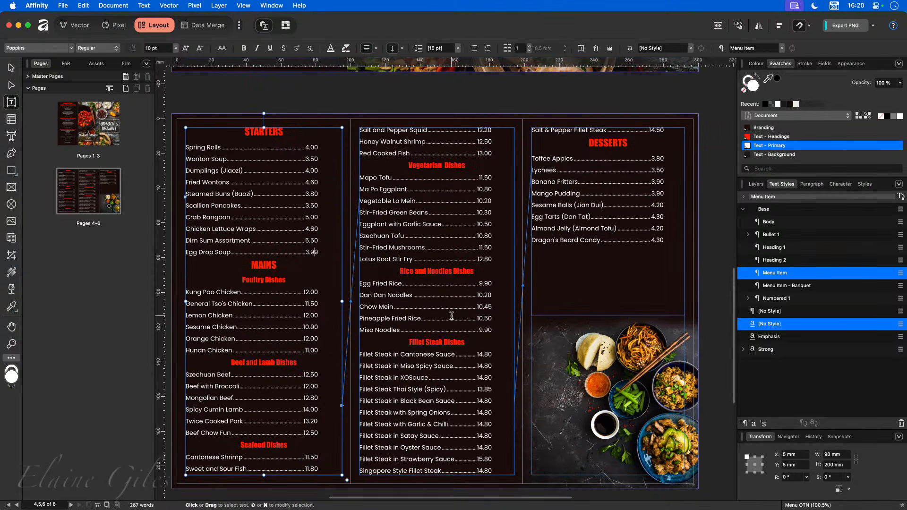
scroll(452, 315, "down", 1)
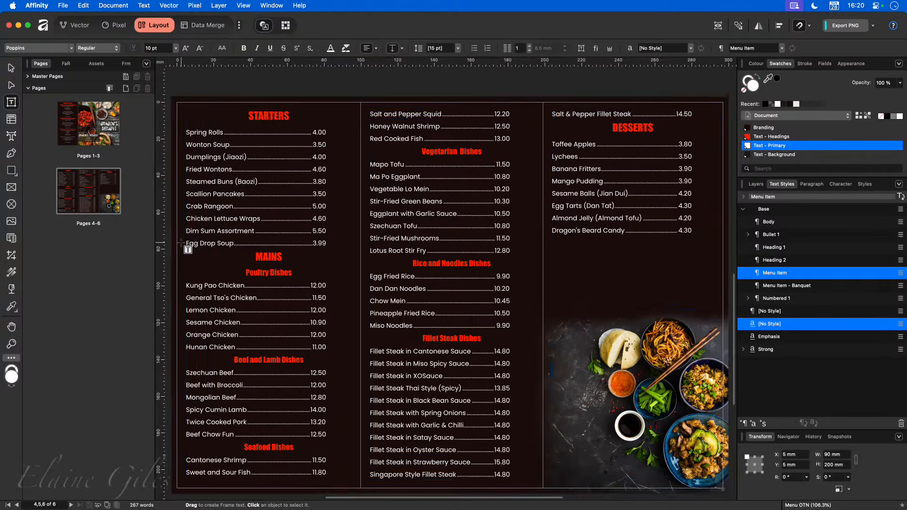
scroll(186, 243, "up", 3)
scroll(186, 243, "up", 1)
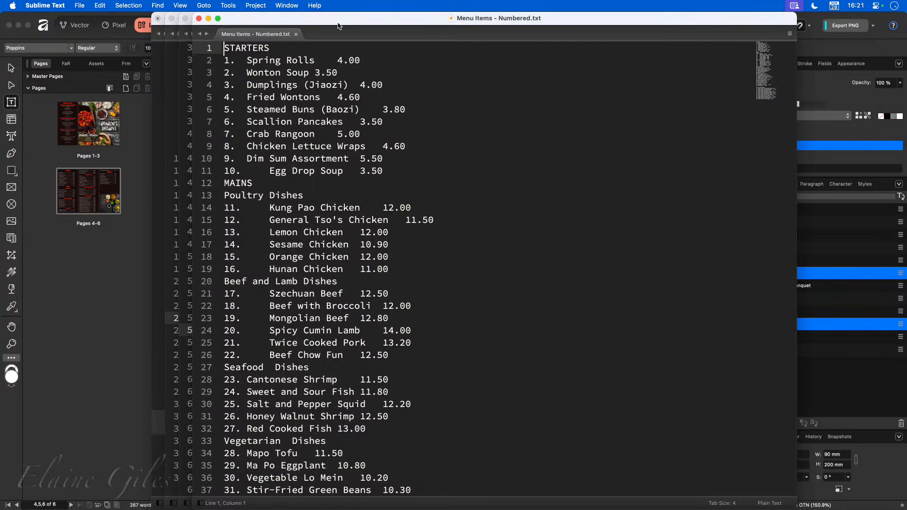
Step: Look through the numbered dishes in Menu Items - Numbered.txt in Sublime Text
left_click_drag(336, 16, 305, 16)
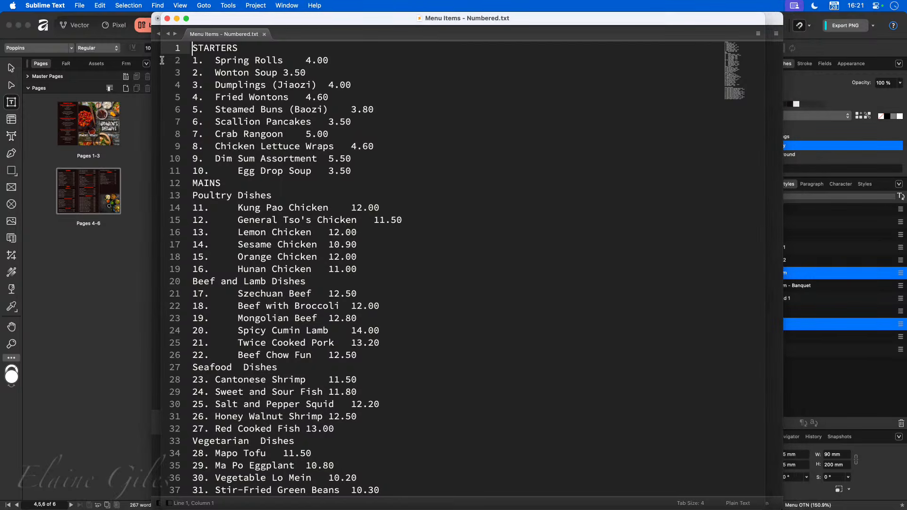
scroll(360, 340, "down", 5)
scroll(360, 340, "down", 2)
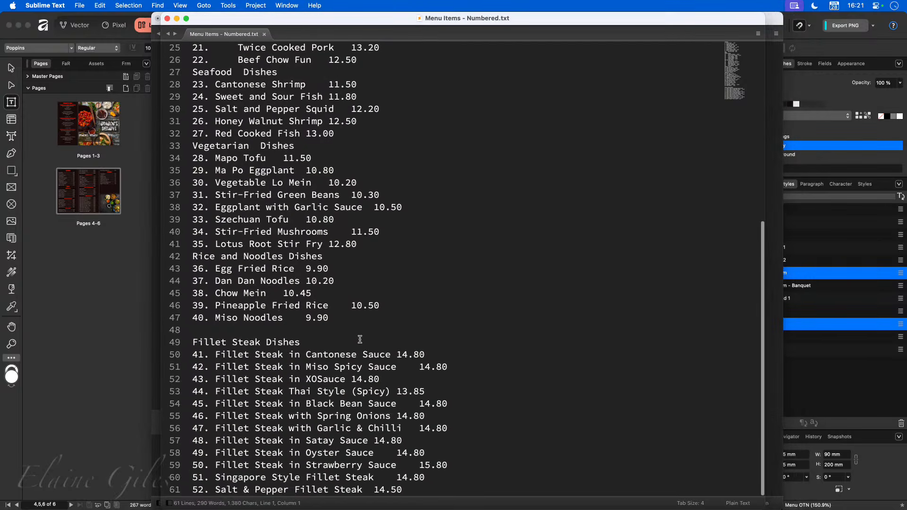
left_click(414, 294)
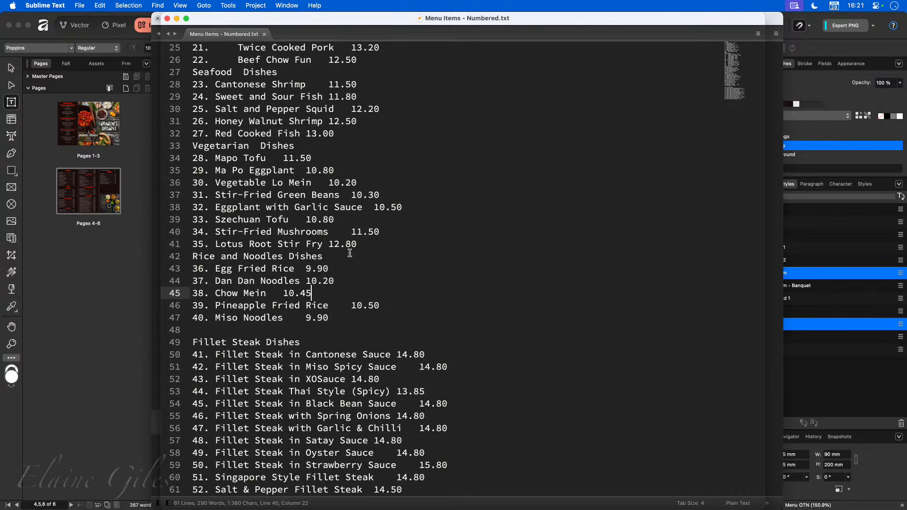
Step: Switch back to Affinity and set the Menu Item style's list type to 01, 02, 03, 04... numbering
key("super+Tab")
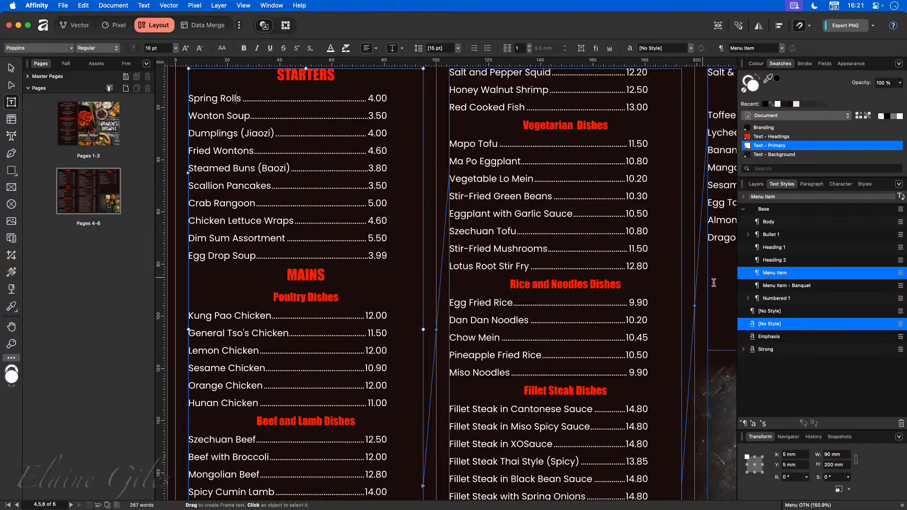
right_click(769, 273)
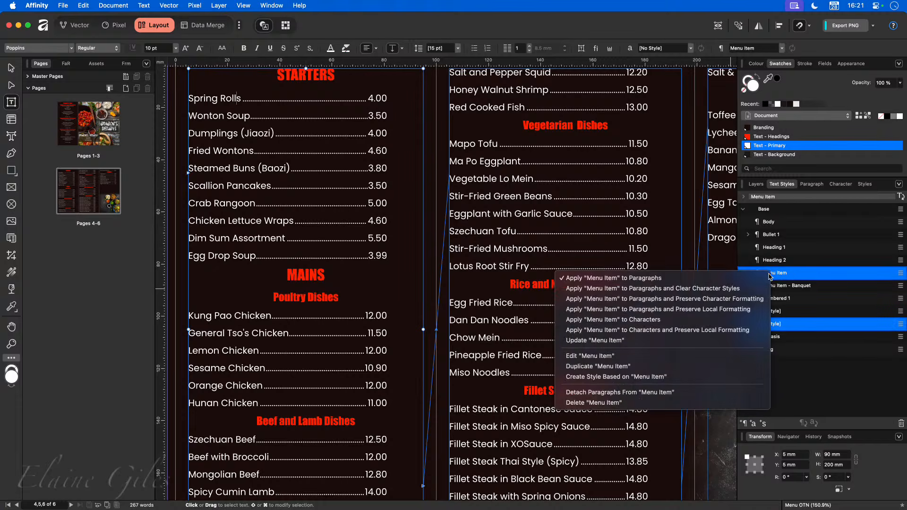
left_click(616, 356)
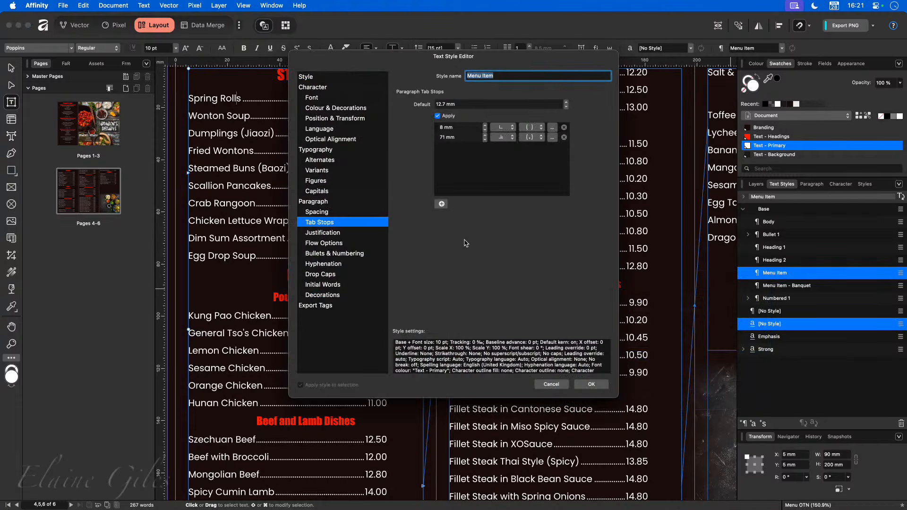
left_click(352, 254)
left_click_drag(398, 64, 503, 85)
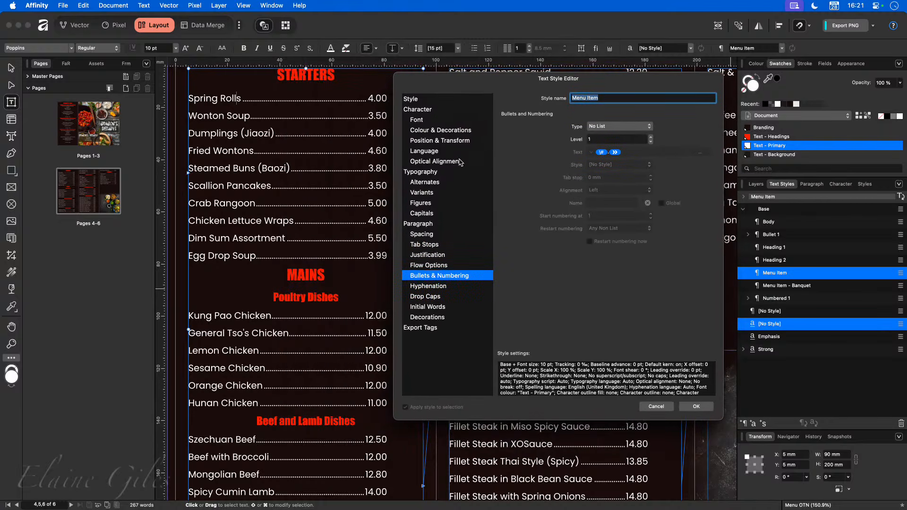
left_click(608, 126)
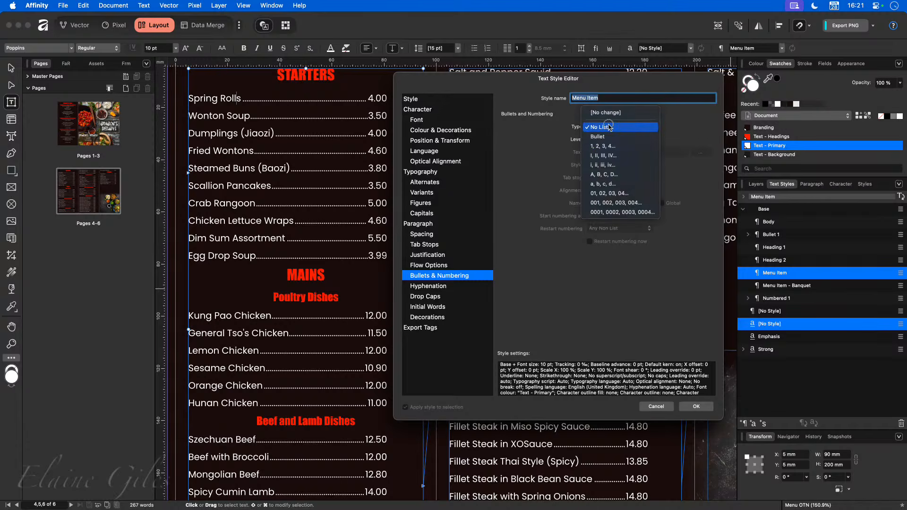
left_click(627, 193)
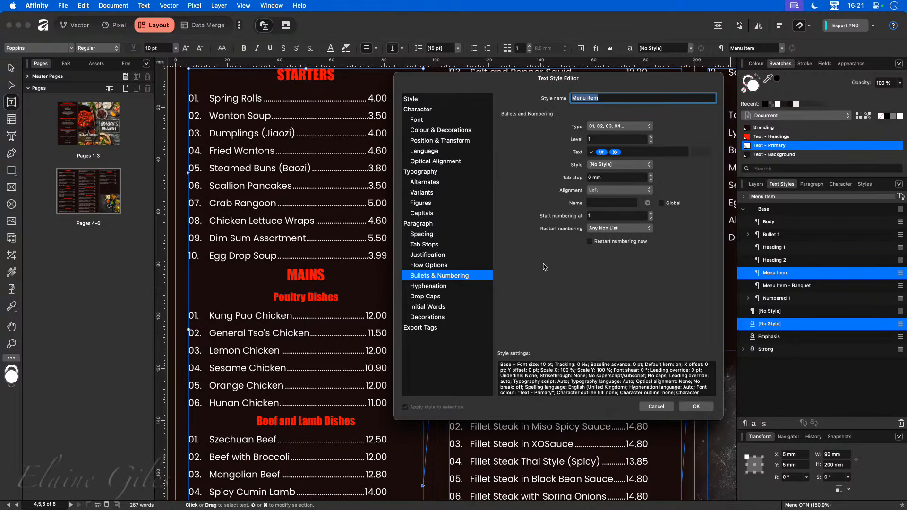
Step: Name the Menu Item style's numbered list Menu Items, toggle its Global option, and set restart numbering to Manual Only
left_click(604, 204)
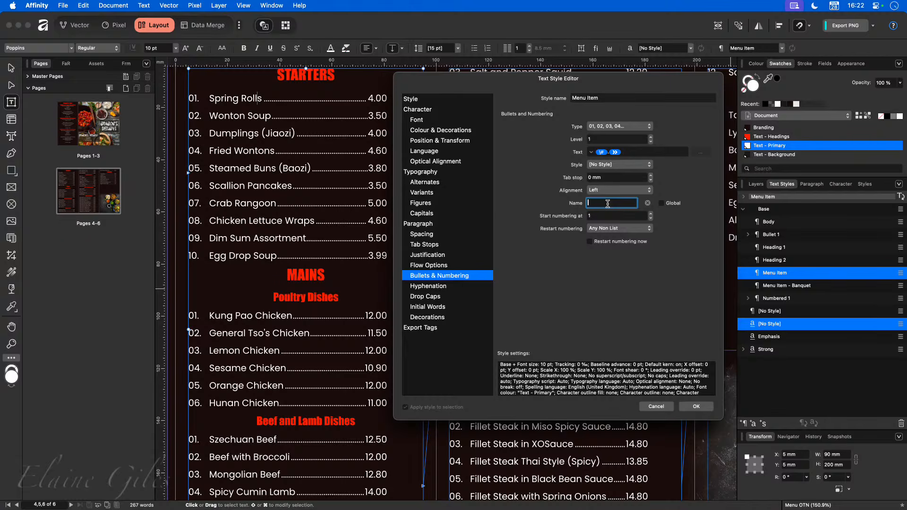
type("Menu Items")
left_click(661, 203)
left_click(611, 231)
left_click(607, 220)
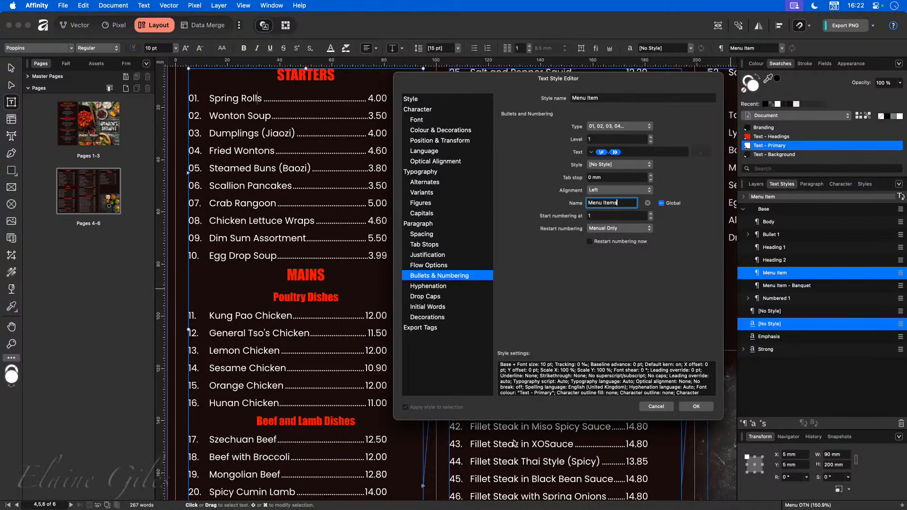
left_click(706, 405)
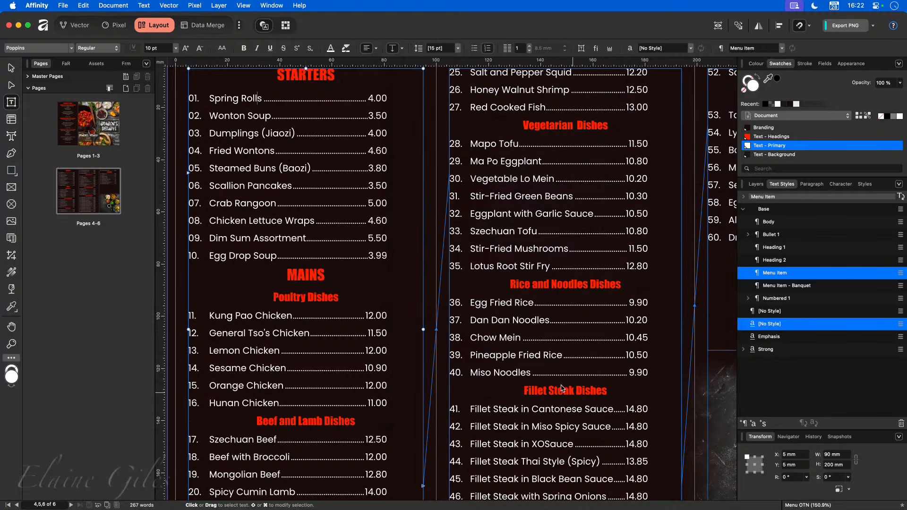
Step: Delete the entire Fillet Steak in Strawberry Sauce line, including its paragraph break, from the Fillet Steak Dishes
key("super+0")
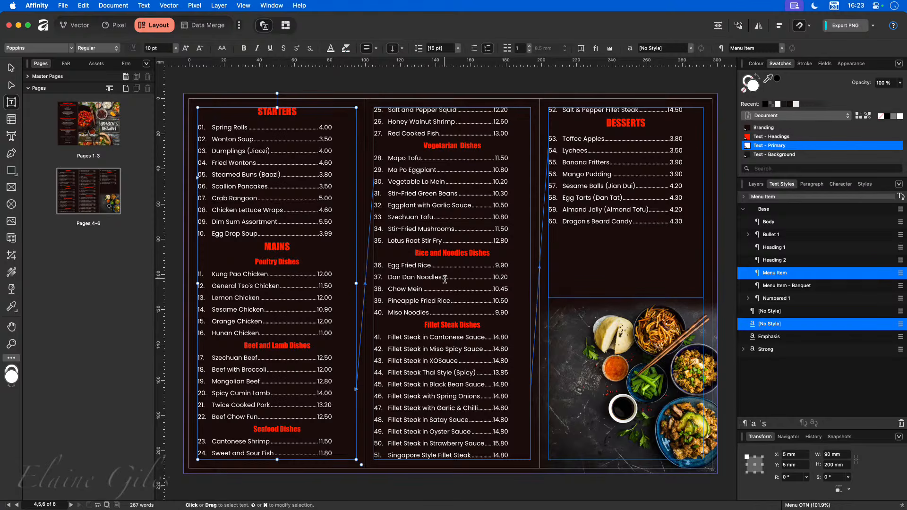
left_click(513, 444)
key("shift+Left")
key("shift+Left")
key("shift+alt+Left")
key("shift+alt+Left")
key("shift+alt+Left")
key("shift+alt+Left")
key("shift+alt+Left")
key("shift+alt+Left")
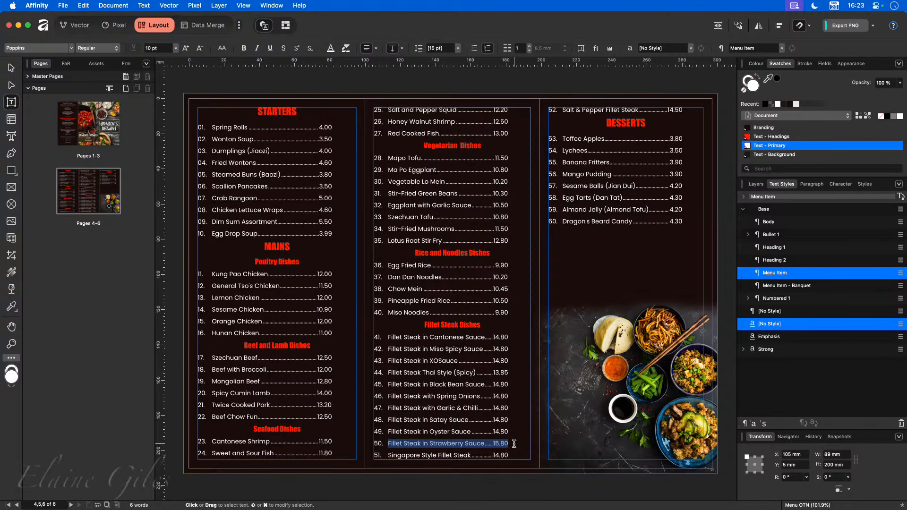
key("BackSpace")
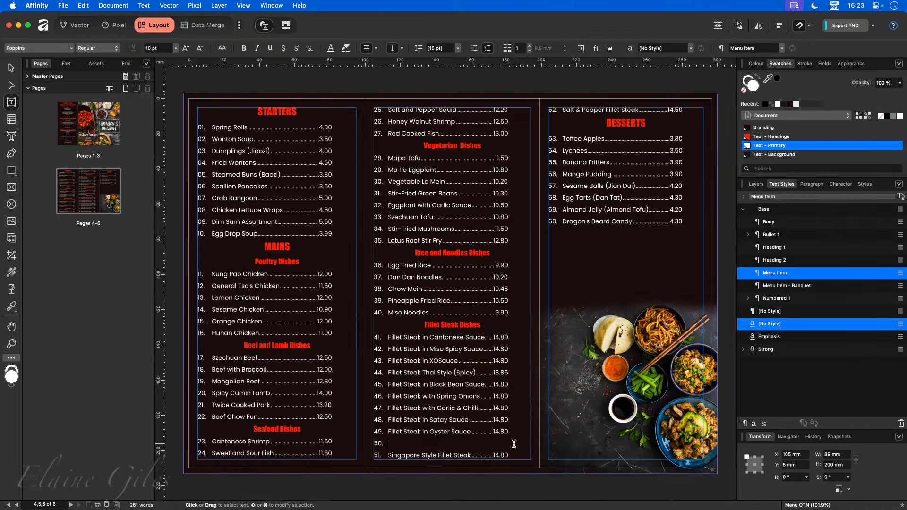
key("BackSpace")
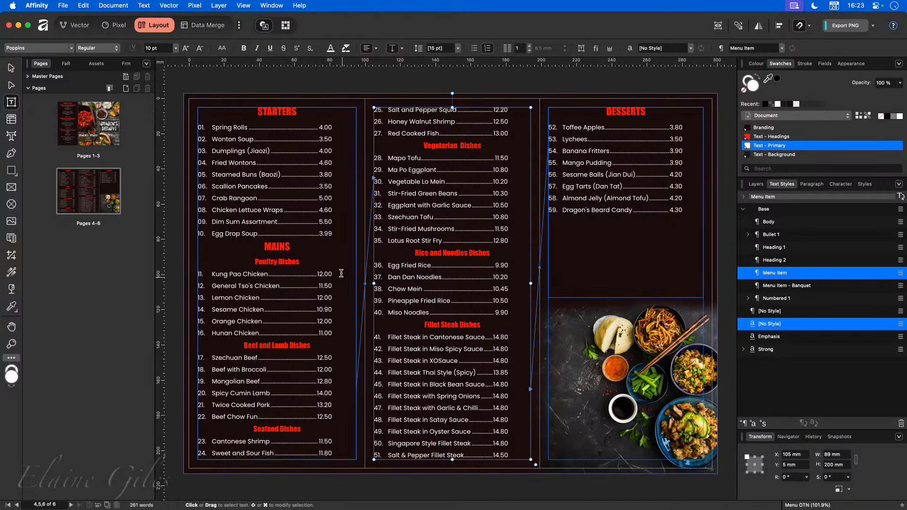
Step: Add a starter named Seawood with a tab-aligned price of 4.50 below Egg Drop Soup
left_click(331, 235)
key("Return")
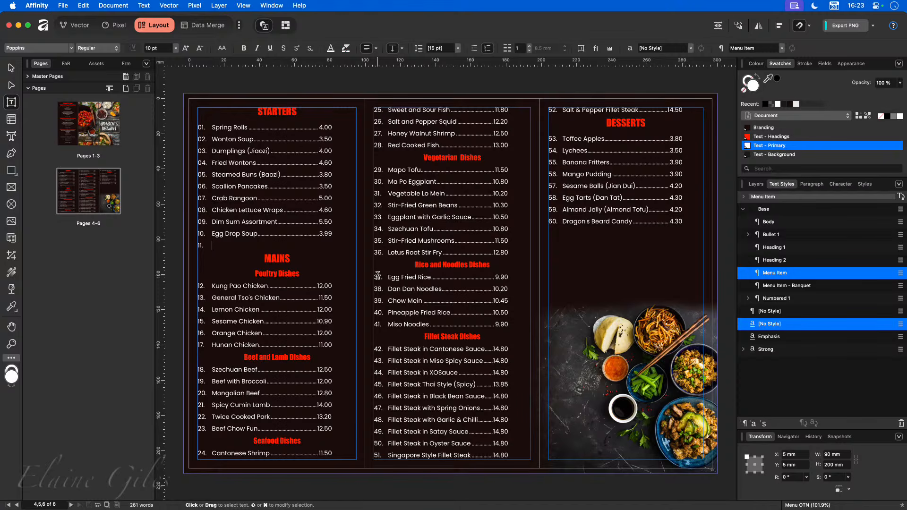
type("Seawood")
key("Tab")
type("4.50")
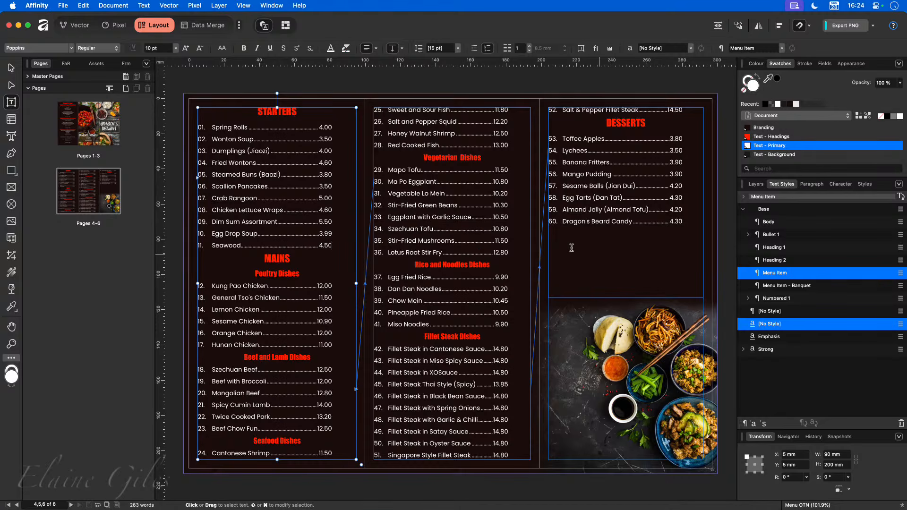
Step: Set the Menu Item text style's font size to 11 pt
right_click(779, 276)
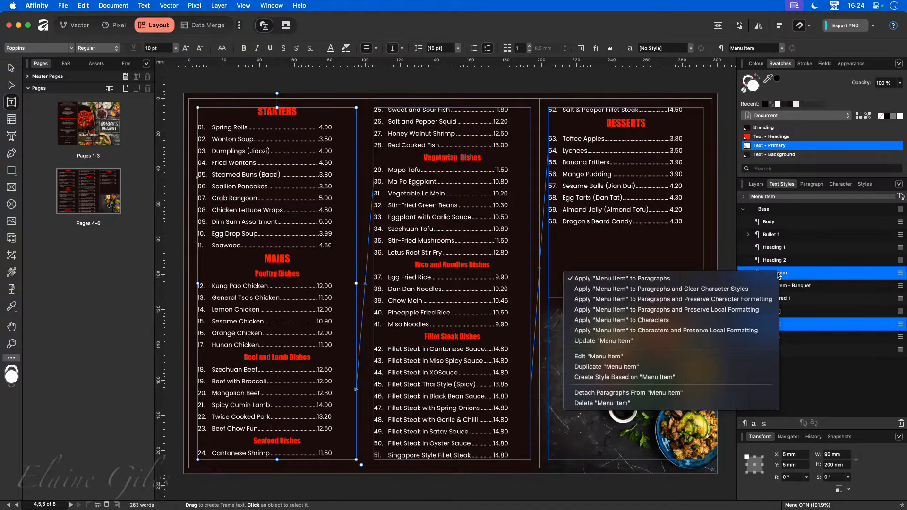
left_click(606, 340)
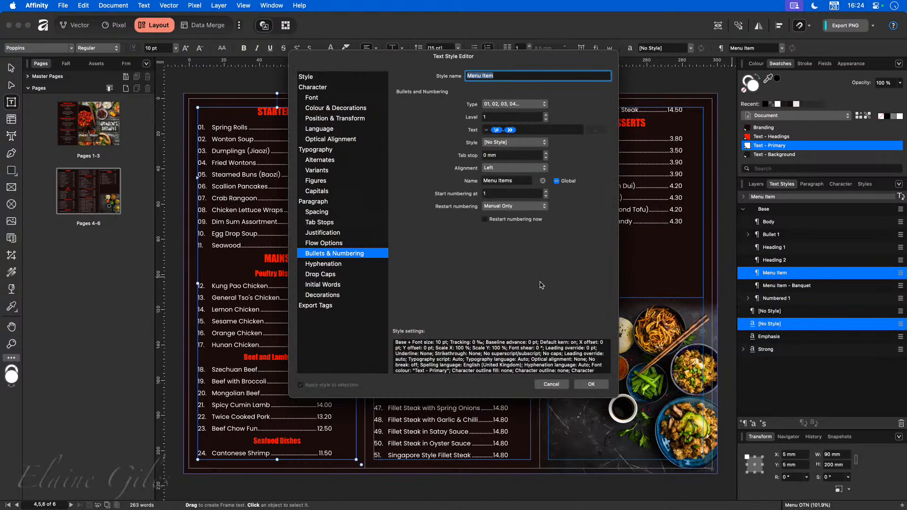
left_click(328, 88)
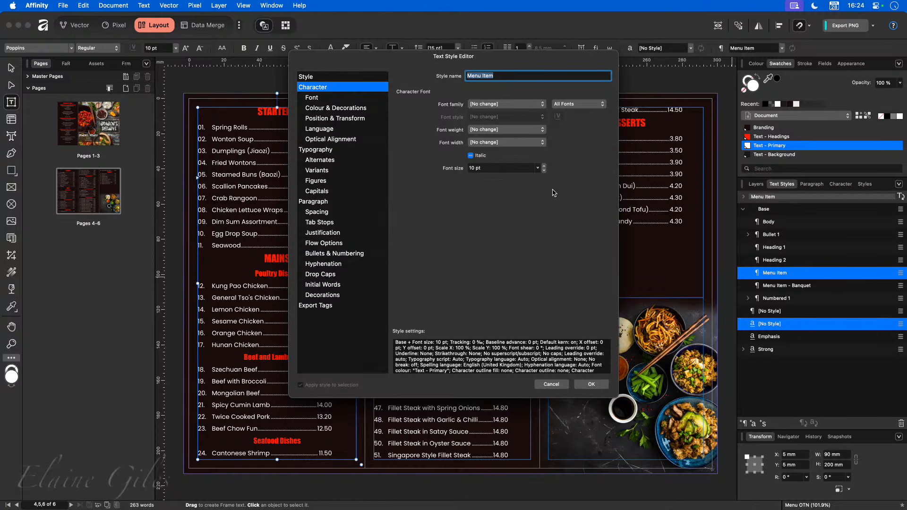
left_click(543, 165)
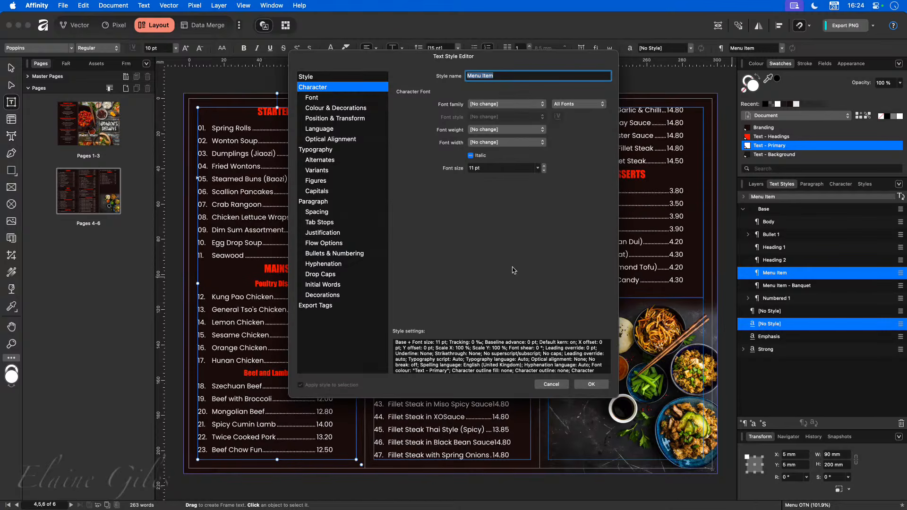
left_click(591, 384)
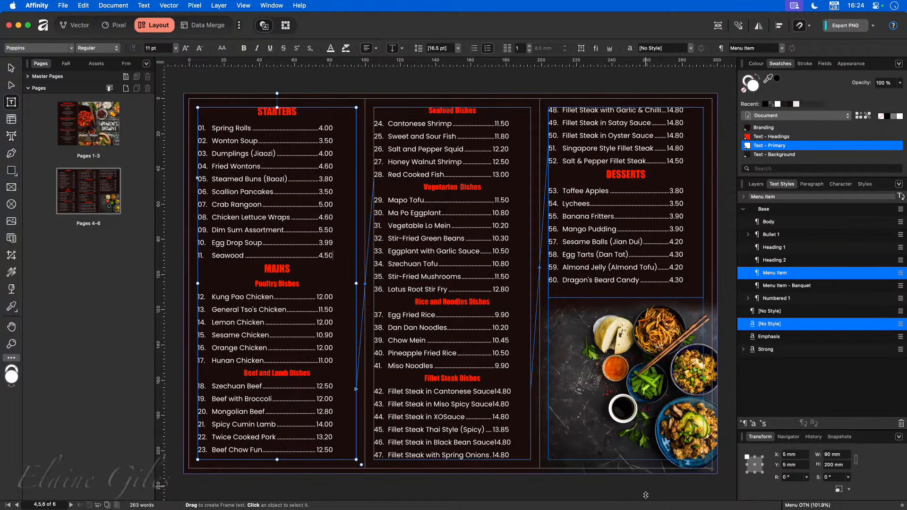
Step: Deselect the menu text and display the whole Pages 1-3 spread
left_click(730, 408)
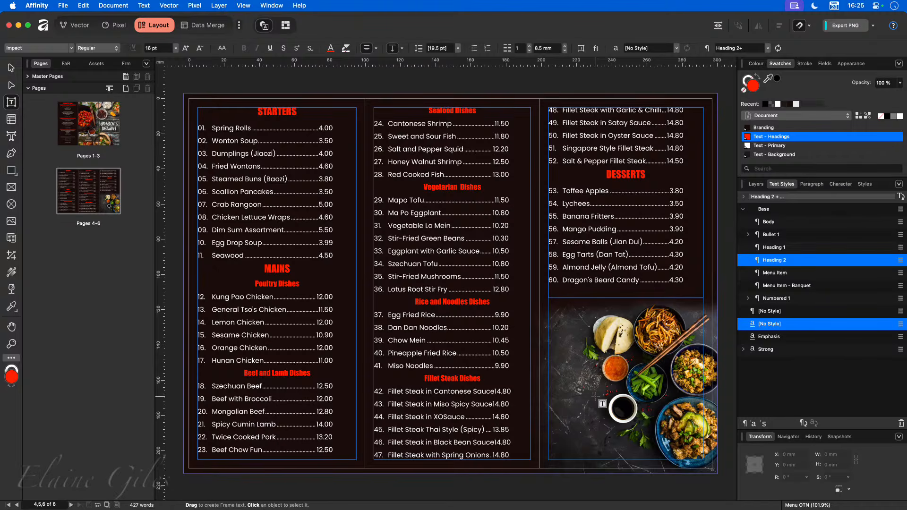
key("super+Tab")
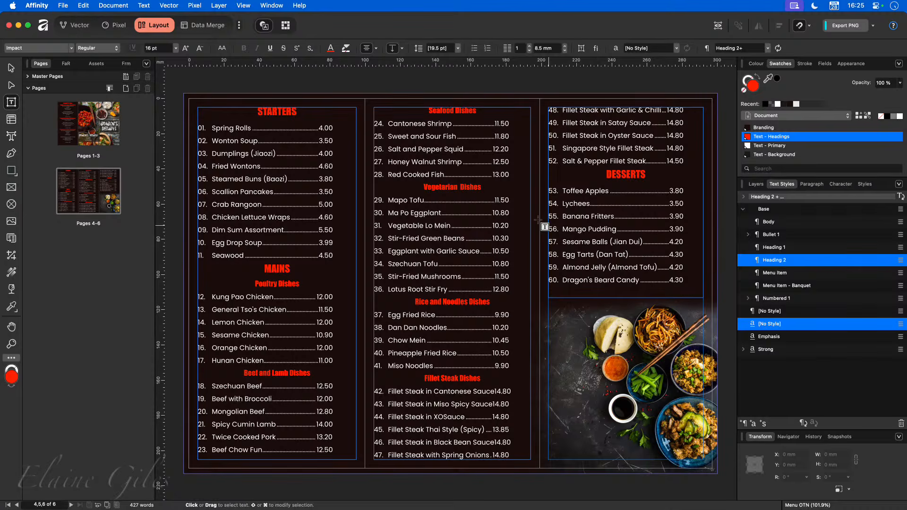
left_click(85, 123)
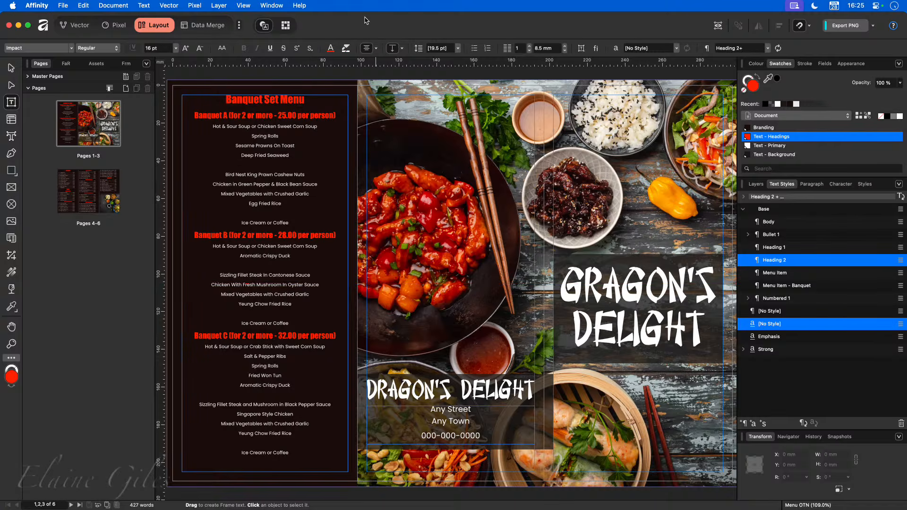
key("super+0")
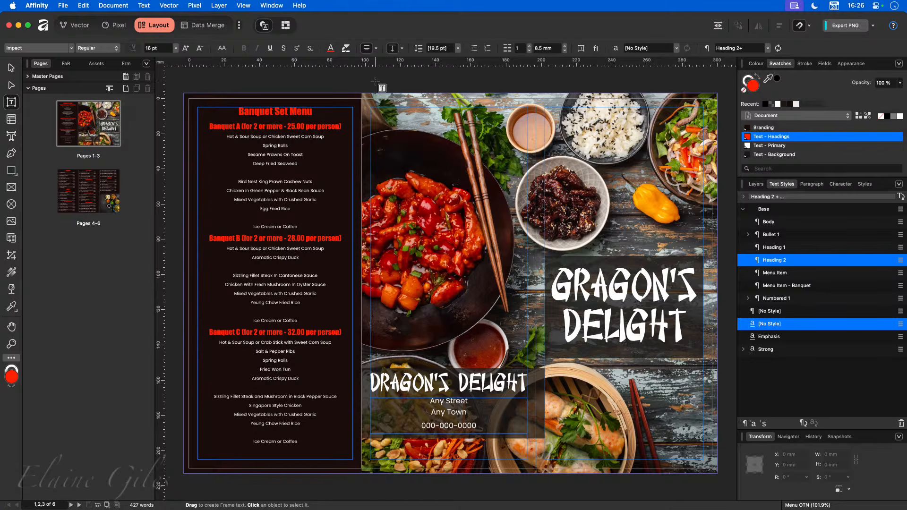
Step: Open the export settings, choose the Printed Easy PDF preset, and enlarge and reposition the dialog to show its options
key("super+alt+shift+s")
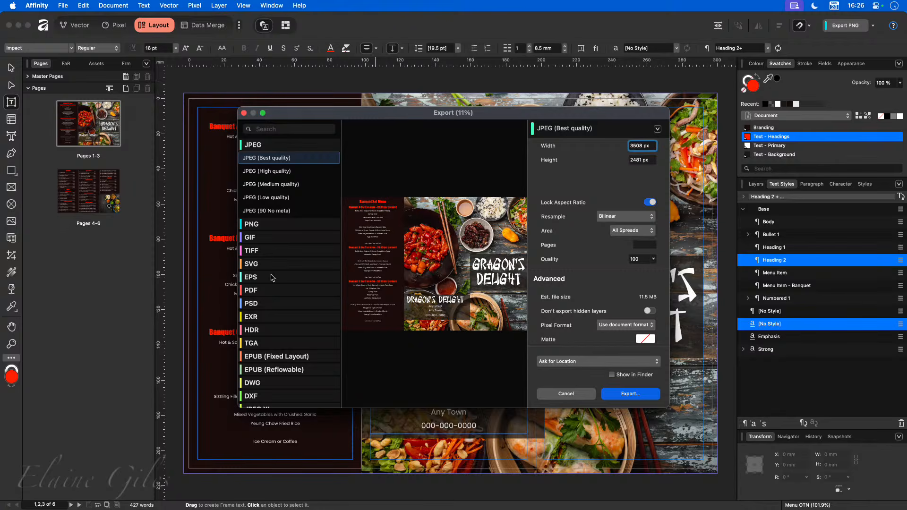
left_click(268, 290)
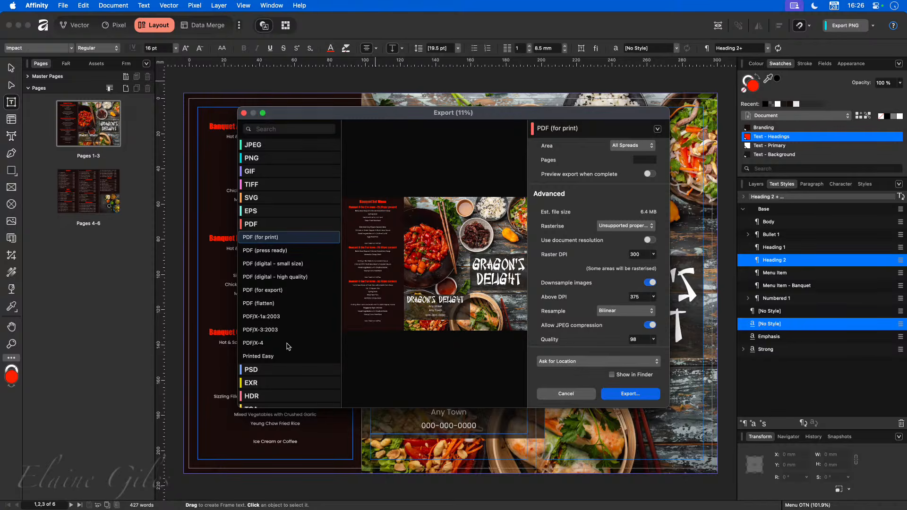
left_click(273, 357)
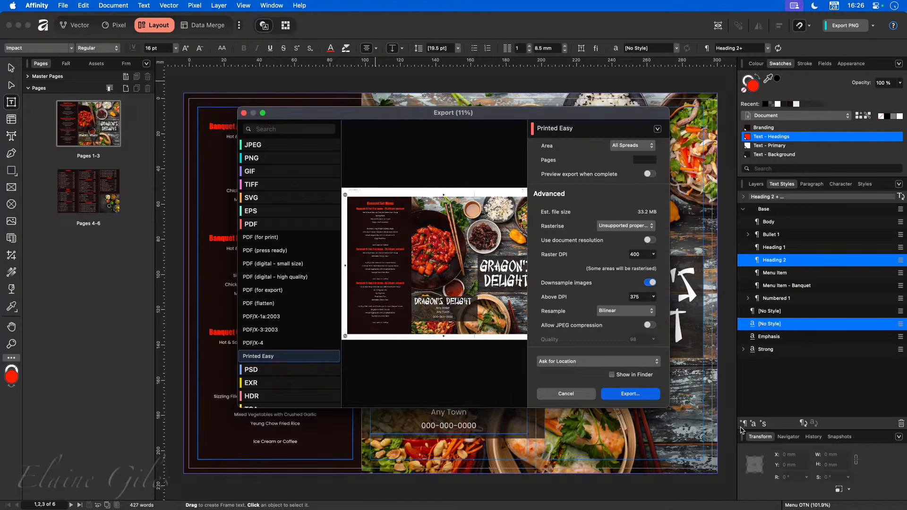
left_click_drag(668, 408, 744, 413)
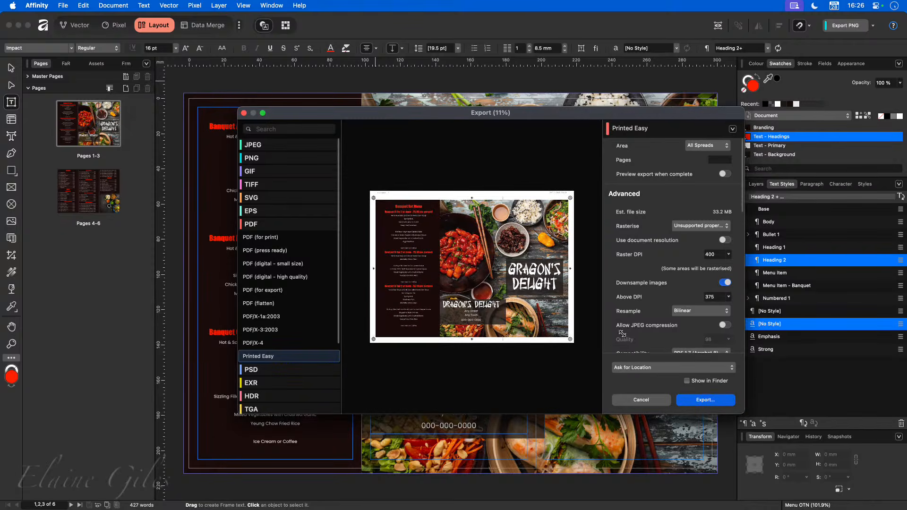
left_click_drag(567, 113, 529, 66)
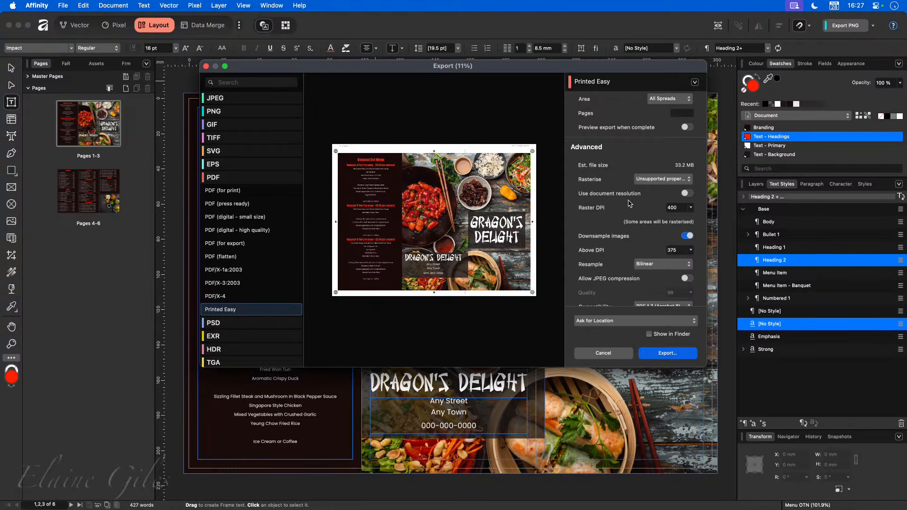
Step: Review the Printed Easy preset's compatibility and ICC profile choices, keeping PDF 1.7 (Acrobat 8) and Coated FOGRA39
scroll(629, 214, "down", 3)
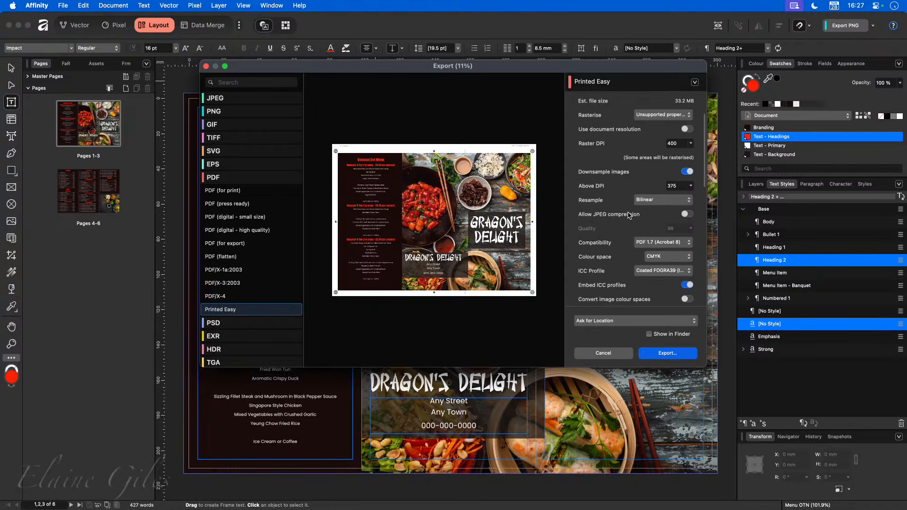
scroll(629, 214, "down", 2)
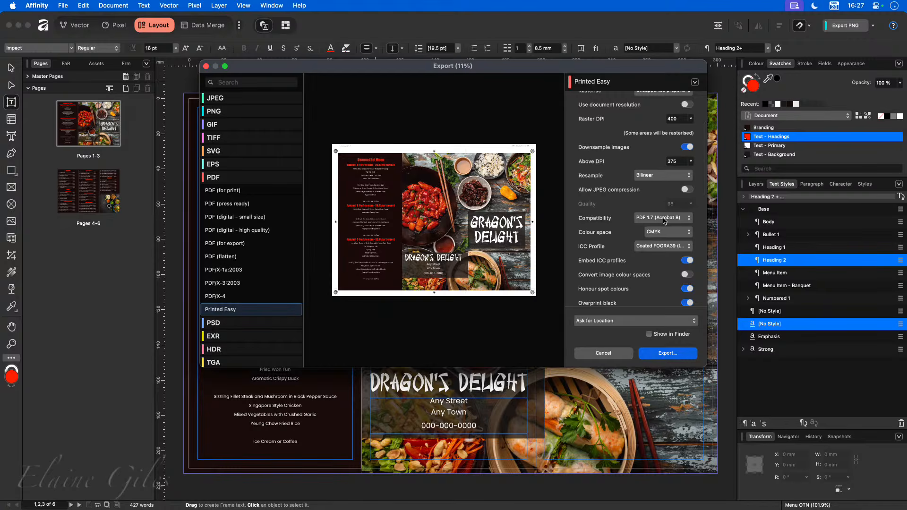
left_click(691, 218)
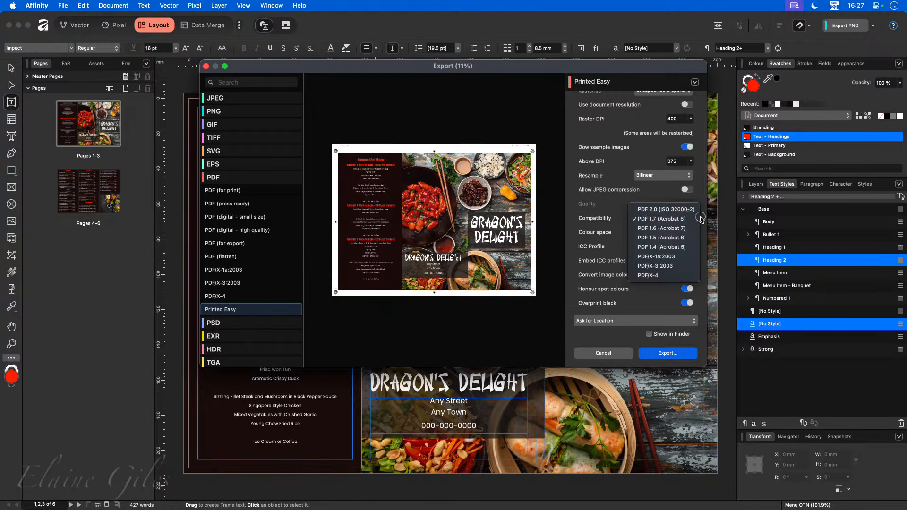
left_click(701, 220)
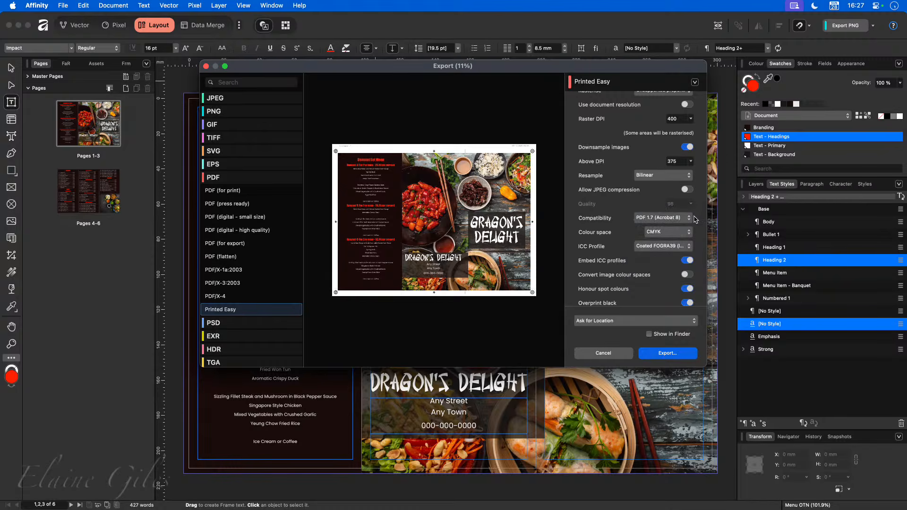
left_click(687, 247)
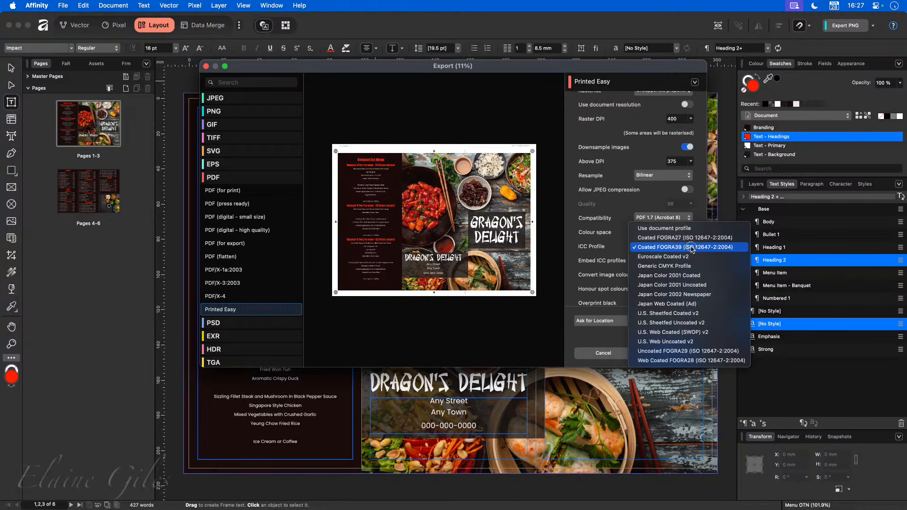
left_click(691, 248)
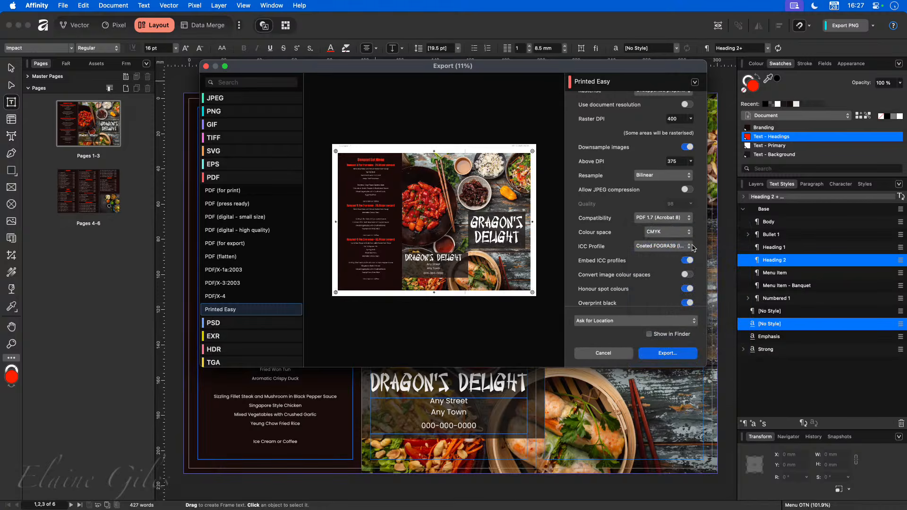
Step: Review the Printed Easy preset's remaining options, covering ICC embedding, overprint black, bleed, printer's marks, font embedding and password protection
scroll(699, 267, "down", 3)
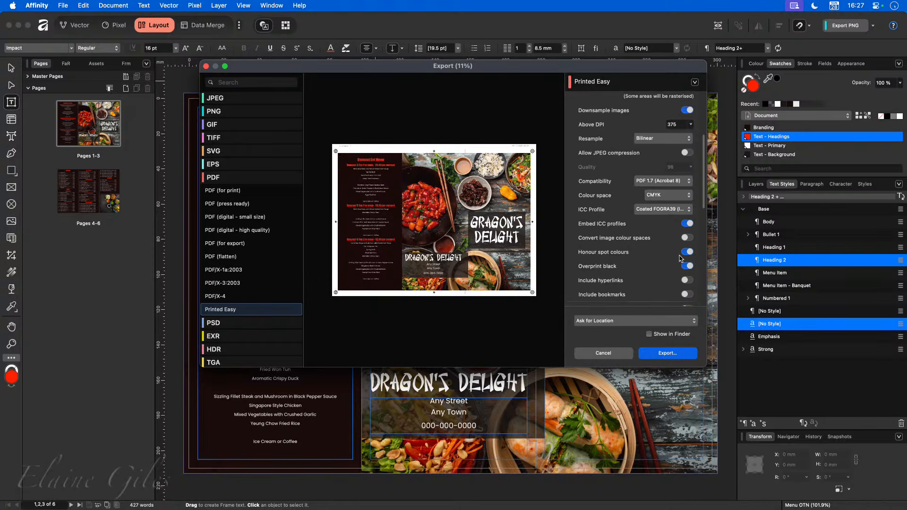
scroll(680, 258, "down", 3)
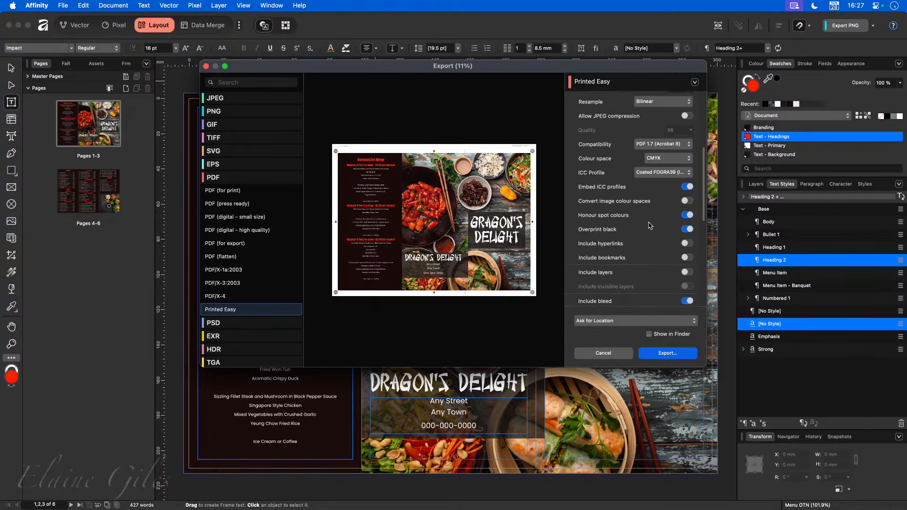
scroll(667, 238, "down", 2)
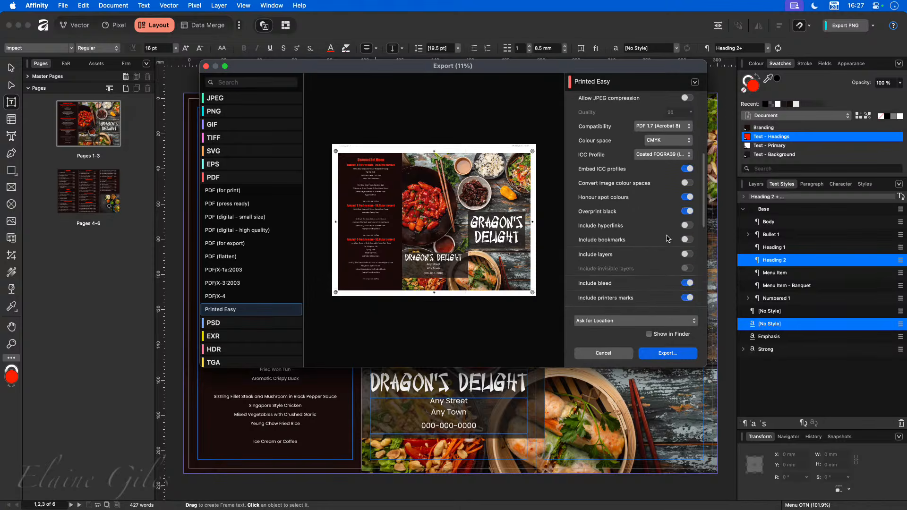
scroll(664, 236, "down", 2)
scroll(641, 266, "down", 4)
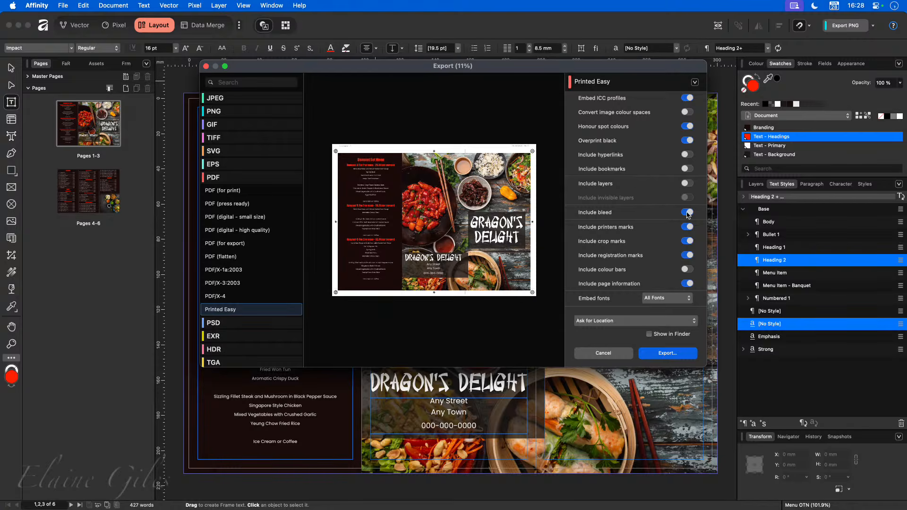
scroll(661, 267, "down", 4)
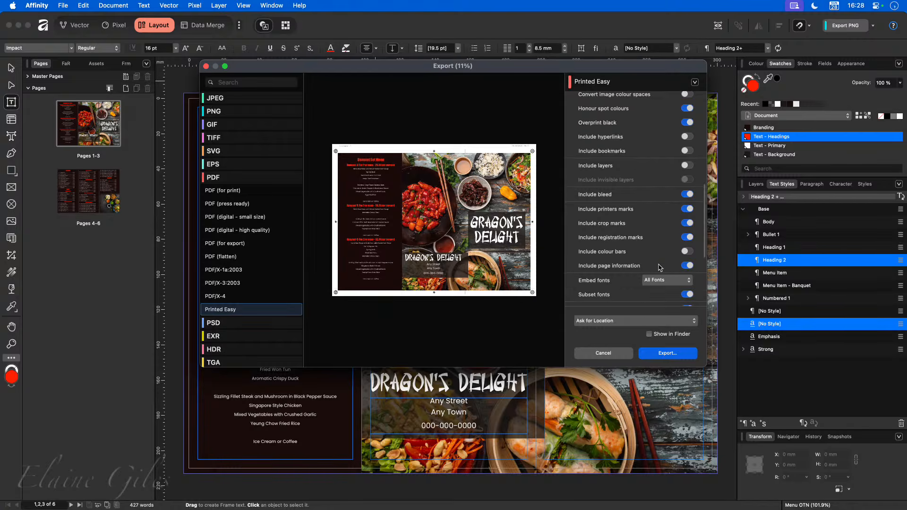
scroll(659, 267, "down", 2)
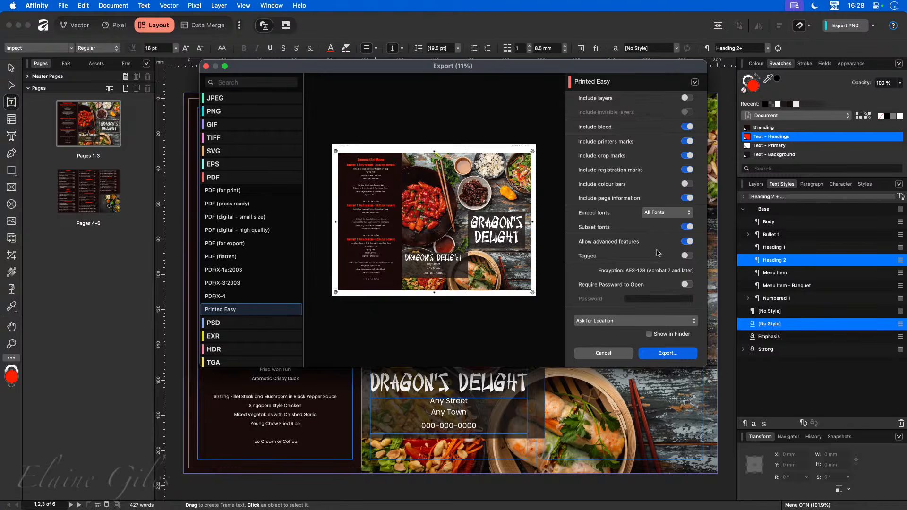
scroll(661, 282, "down", 1)
scroll(661, 282, "down", 3)
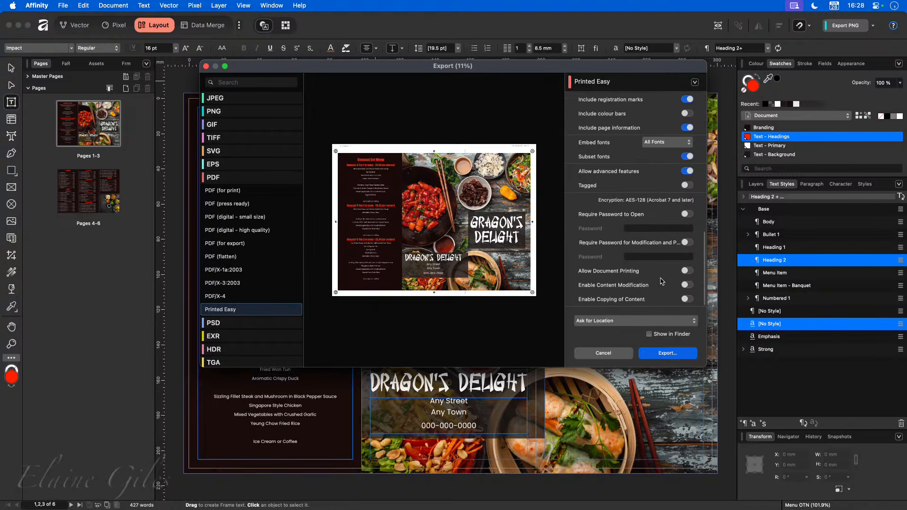
Step: Export the menu with the Printed Easy preset as Menu OTN into the project's 40 - Exporting for Print folder
left_click(666, 354)
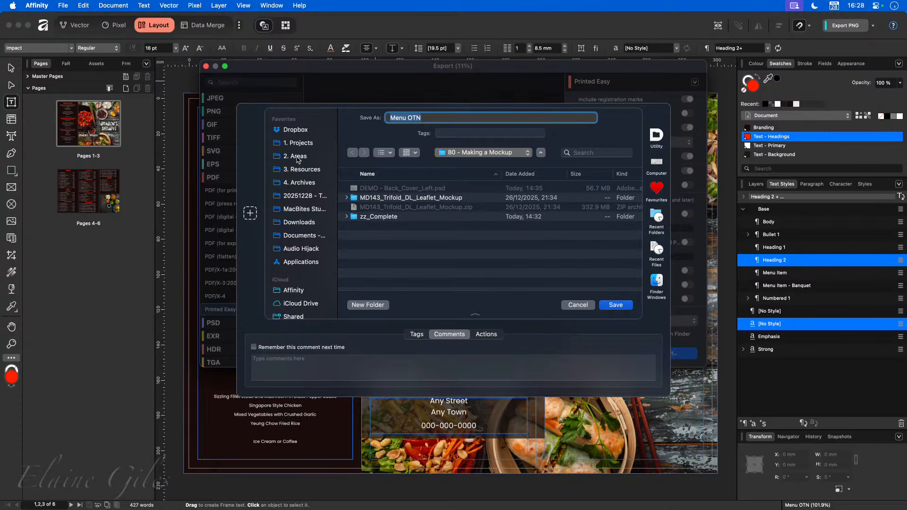
left_click(301, 196)
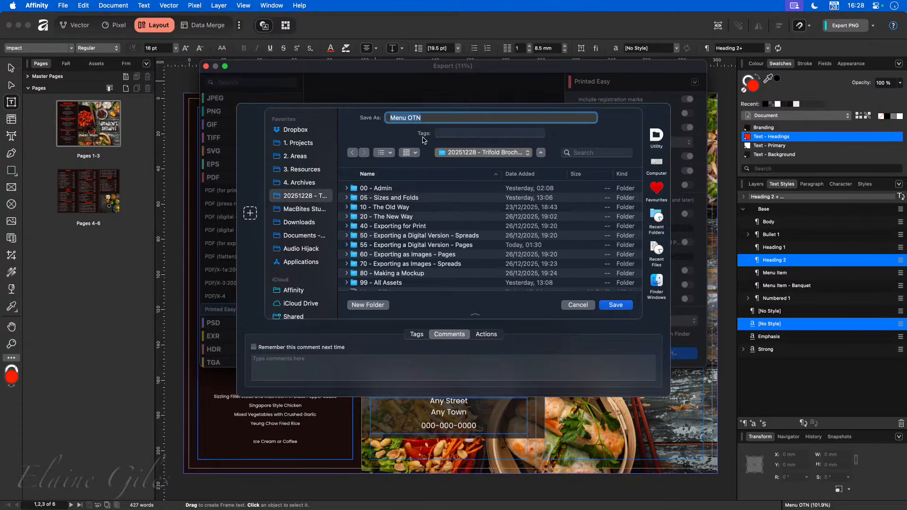
double_click(392, 226)
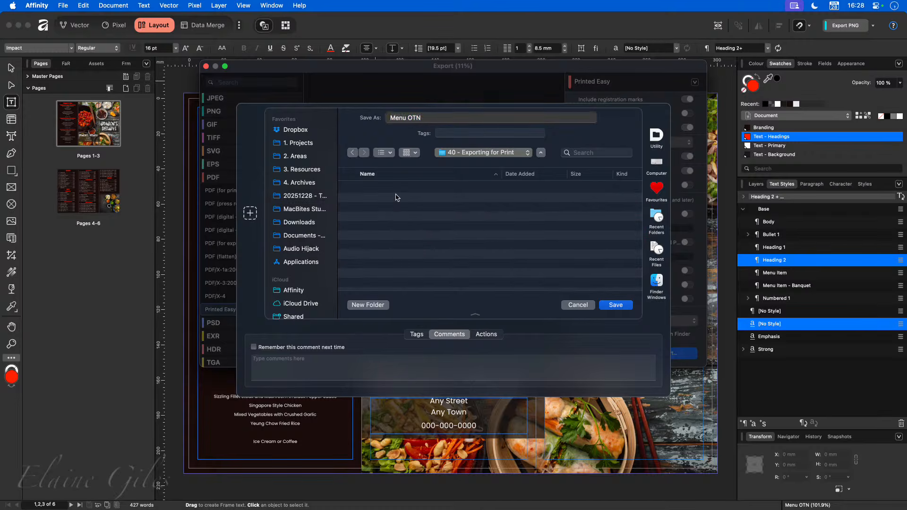
left_click(415, 119)
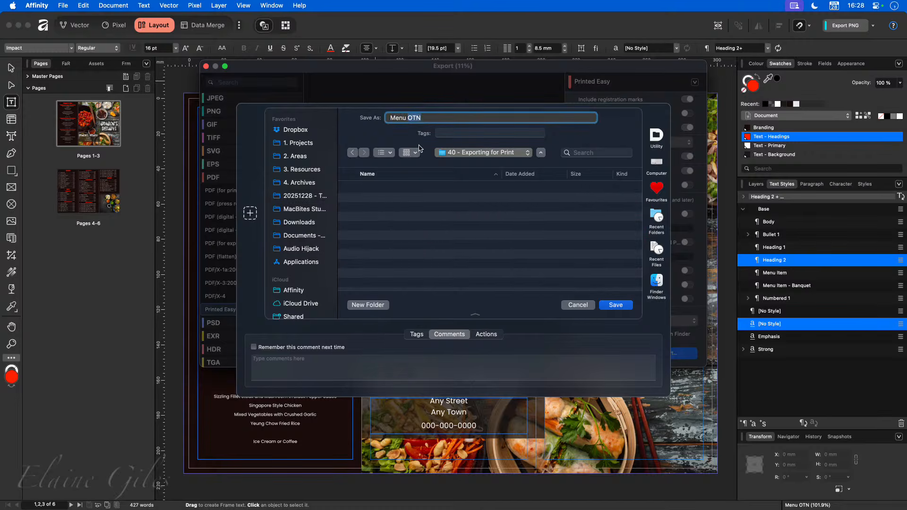
left_click(458, 256)
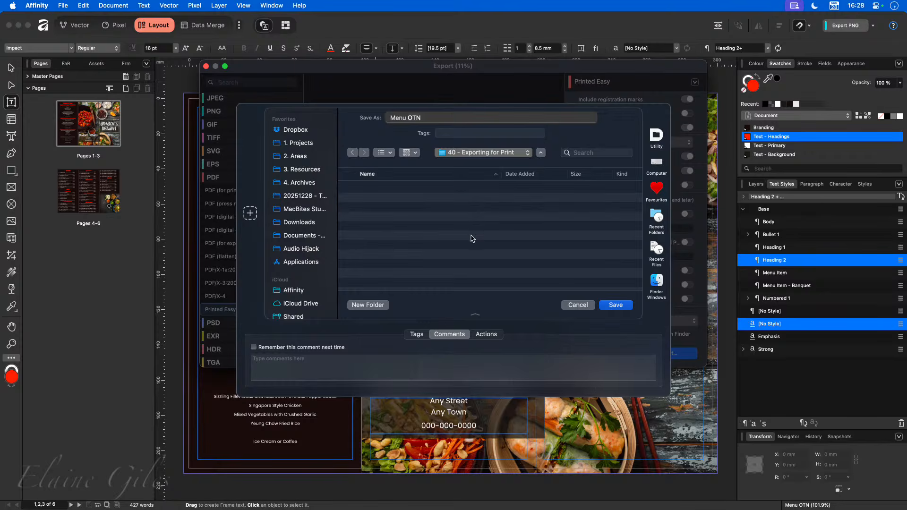
left_click(615, 306)
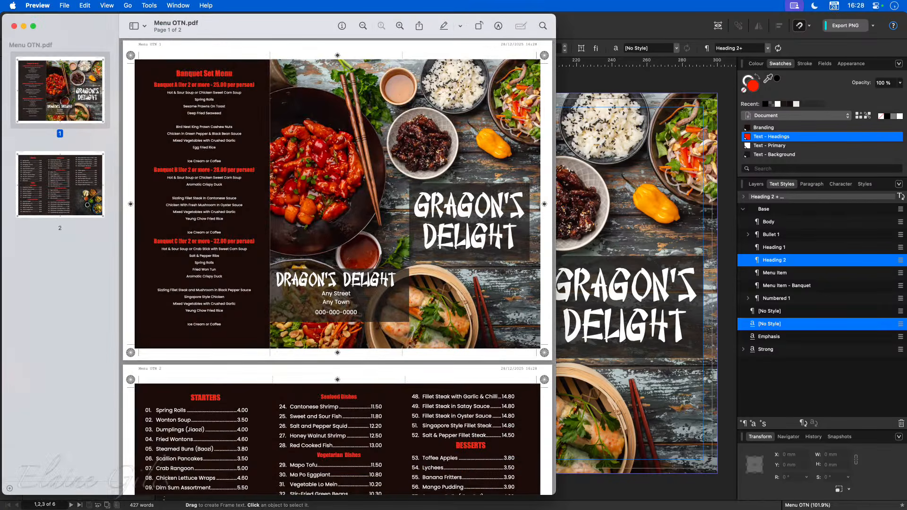
Step: Enlarge the Menu OTN.pdf window in Preview and examine both pages for crop marks, fold marks, bleed and menu text
key("ctrl+alt+Return")
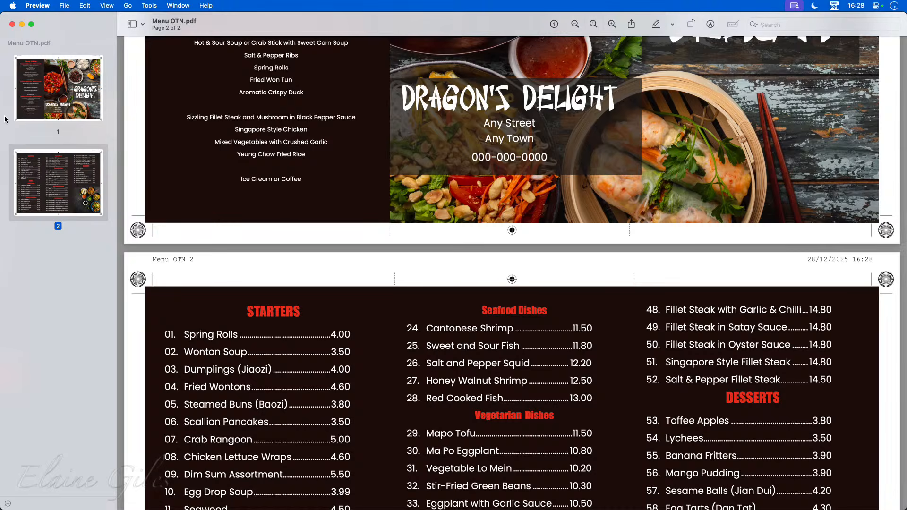
scroll(347, 248, "up", 2)
scroll(347, 248, "up", 10)
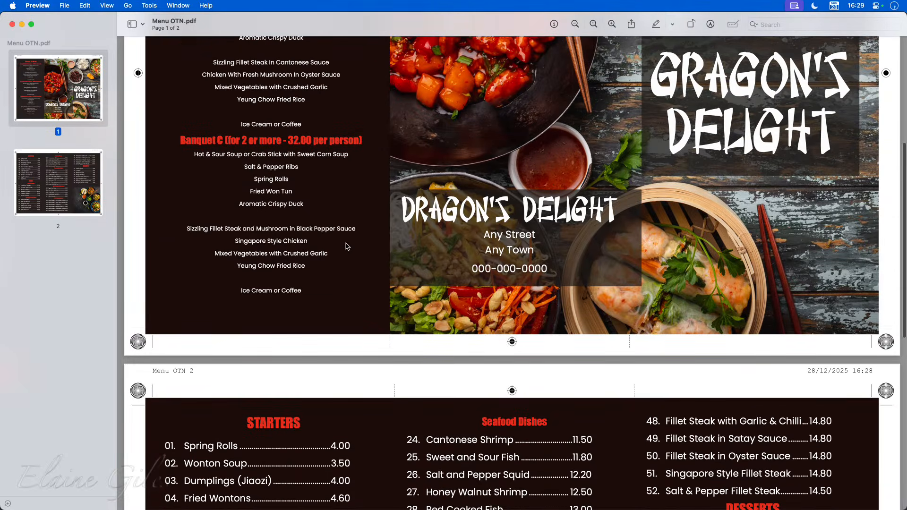
scroll(348, 246, "up", 3)
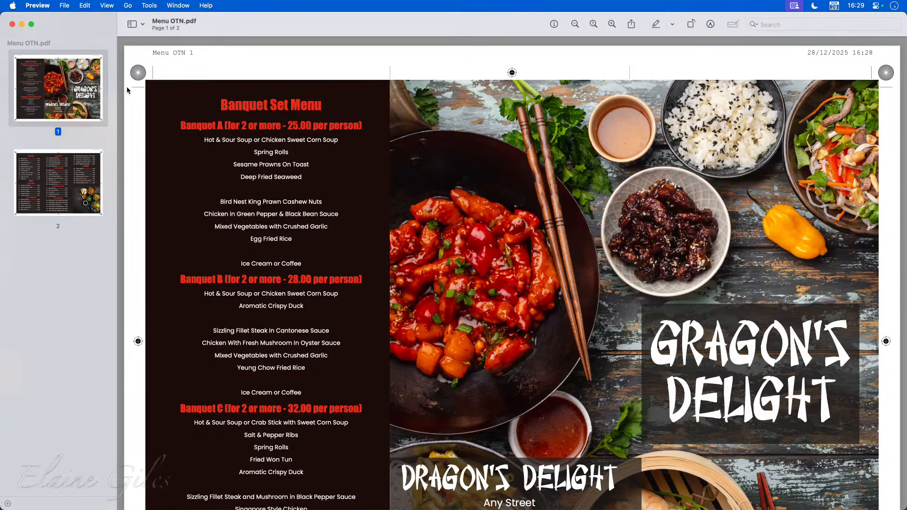
left_click_drag(125, 83, 149, 94)
left_click_drag(148, 60, 158, 83)
scroll(161, 178, "down", 5)
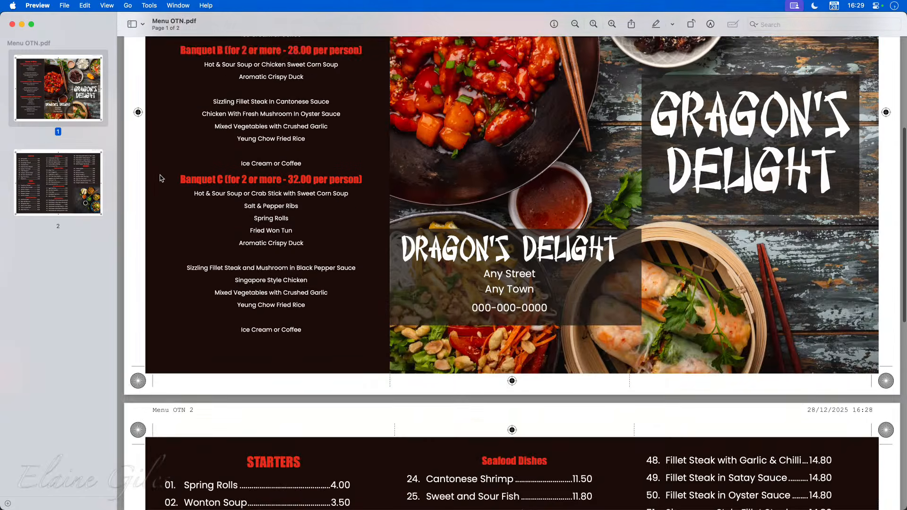
scroll(160, 178, "down", 6)
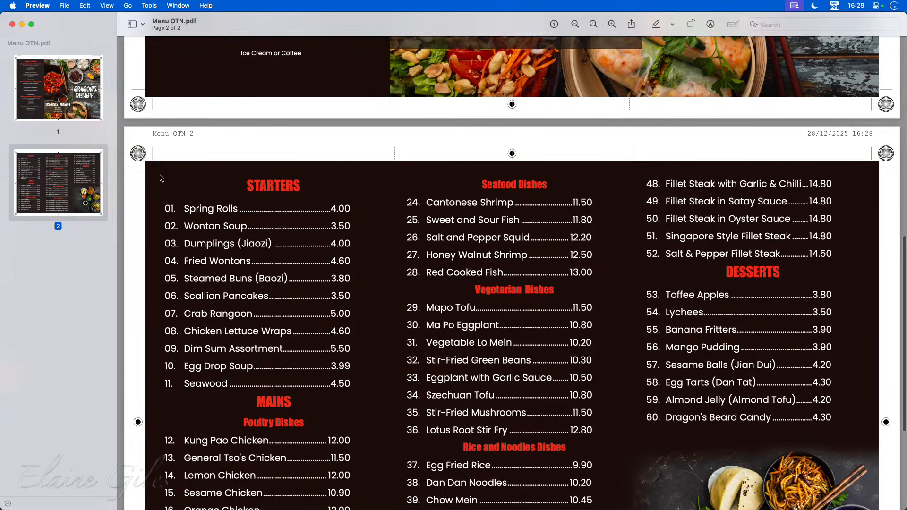
scroll(161, 178, "down", 1)
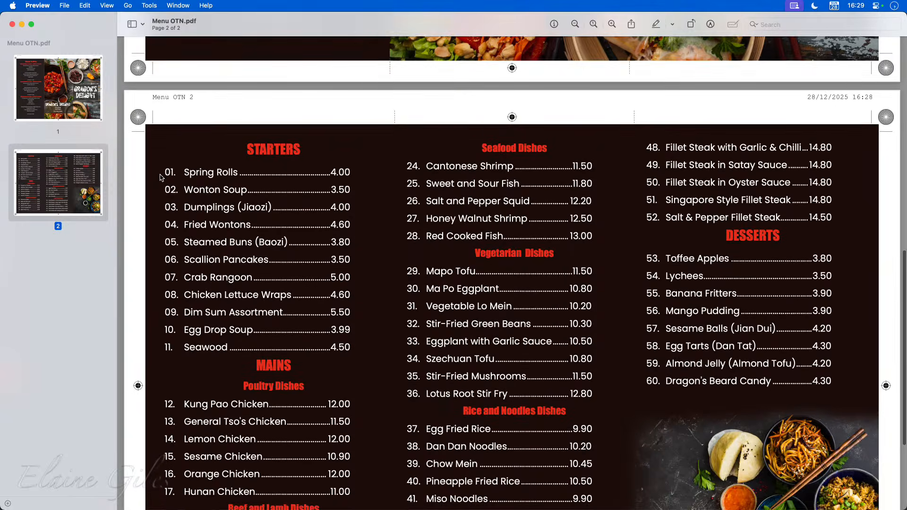
scroll(160, 178, "down", 1)
scroll(161, 178, "down", 1)
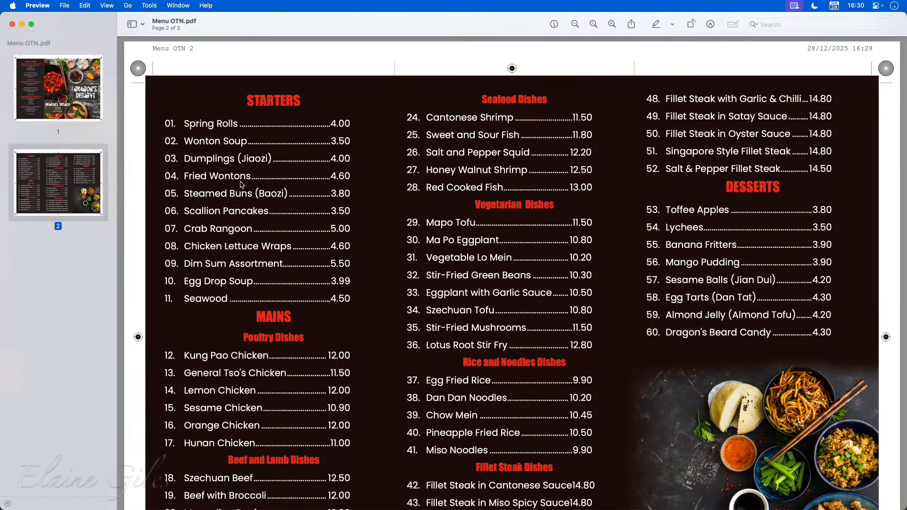
Step: Switch back to Affinity, reopen the export settings and choose the PDF (digital - high quality) preset
key("super+Tab")
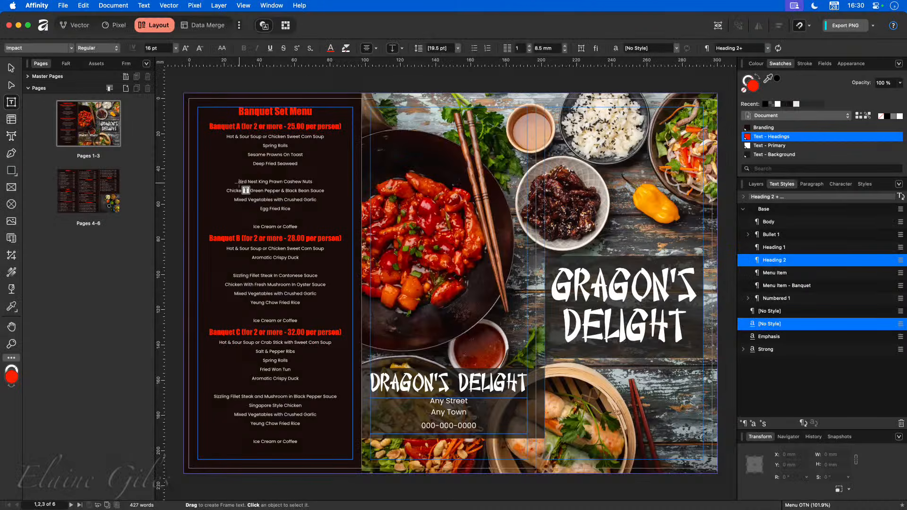
left_click(63, 5)
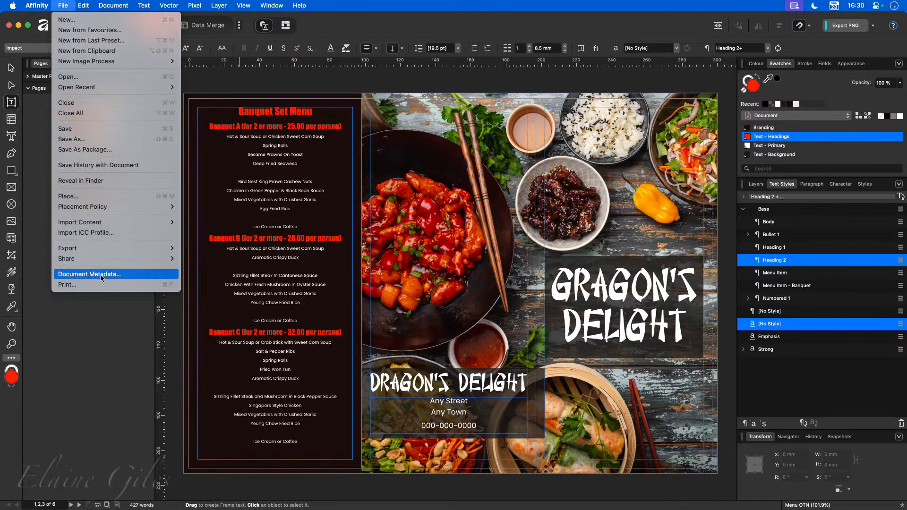
mouse_move(139, 249)
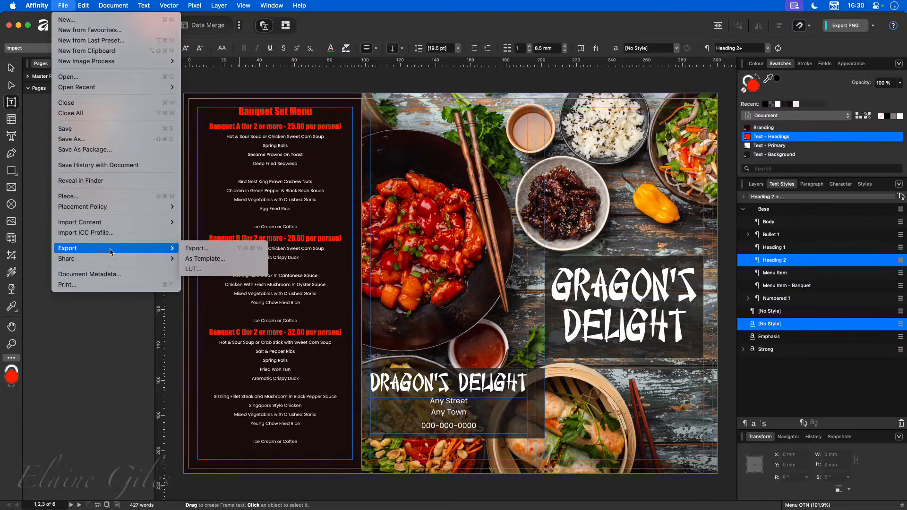
left_click(226, 253)
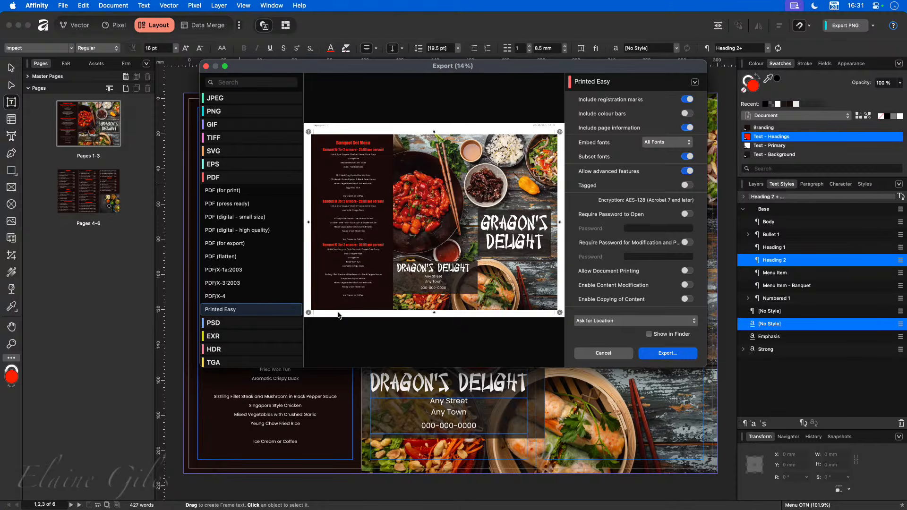
left_click(279, 231)
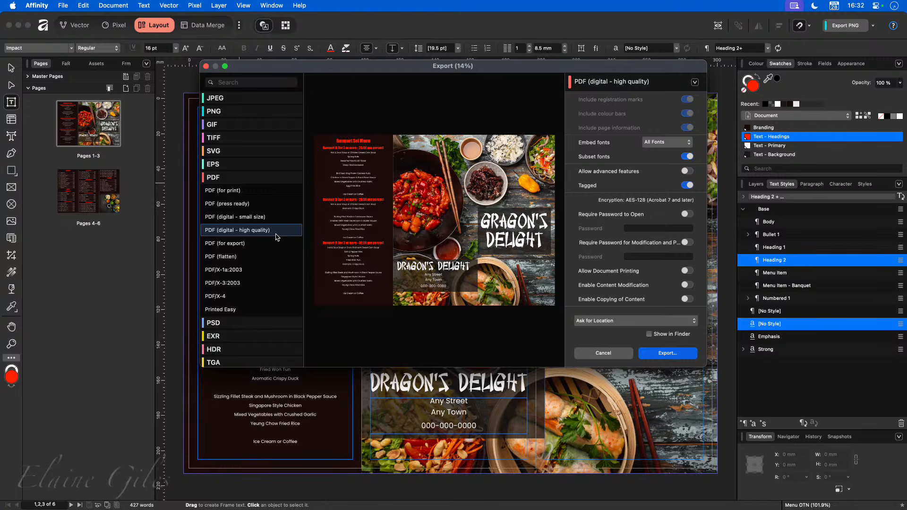
Step: Review the PDF (digital - high quality) preset's area, raster DPI, compression, colour space, hyperlink, layer and bleed options
scroll(661, 293, "up", 2)
scroll(660, 289, "up", 10)
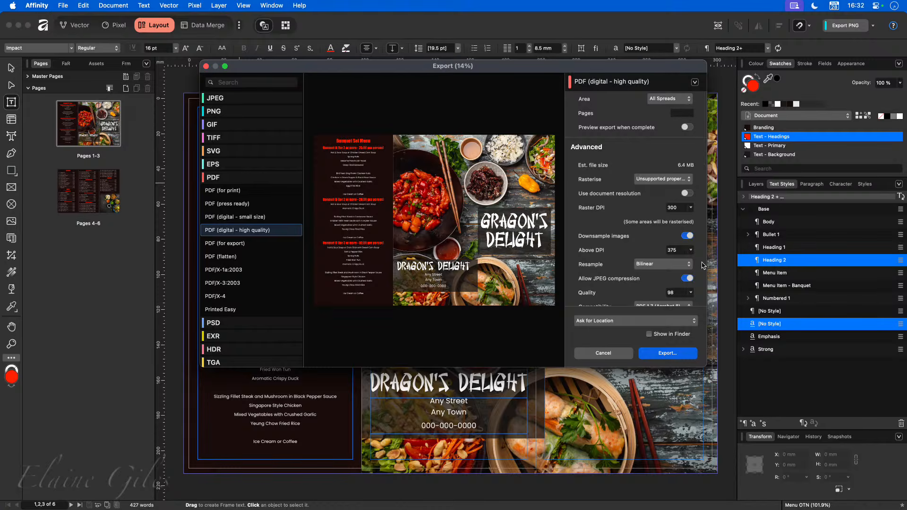
scroll(703, 265, "down", 3)
scroll(696, 232, "down", 5)
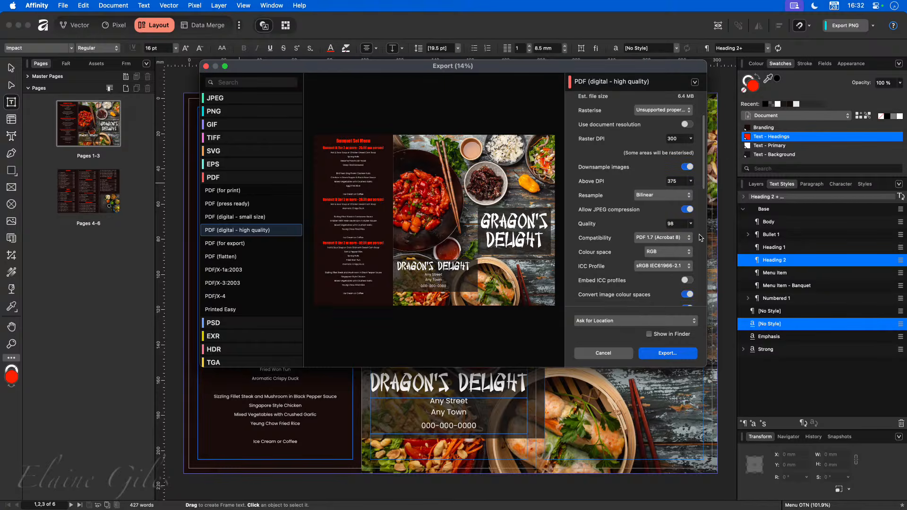
scroll(682, 237, "down", 5)
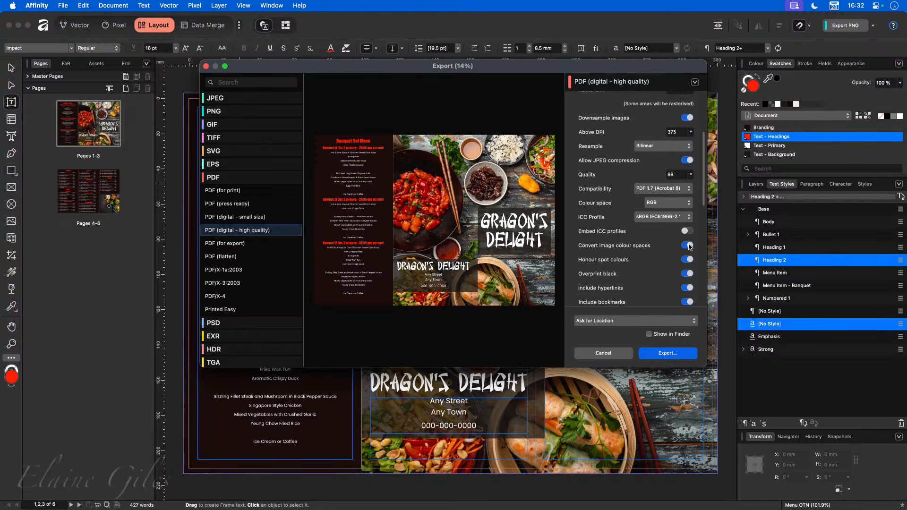
scroll(688, 246, "down", 3)
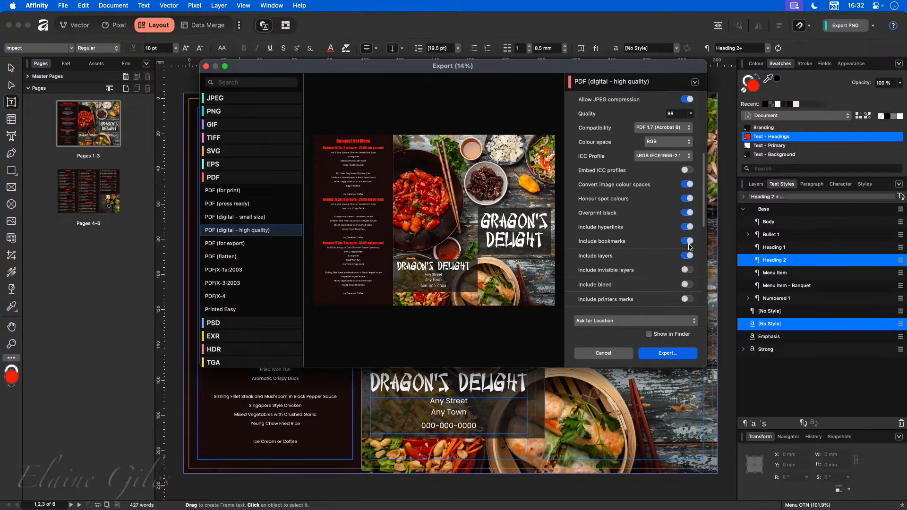
Step: Export the menu with the PDF (digital - high quality) preset as Menu OTN into the folder "50 - Exporting a Digital Version - Spreads"
scroll(689, 246, "down", 1)
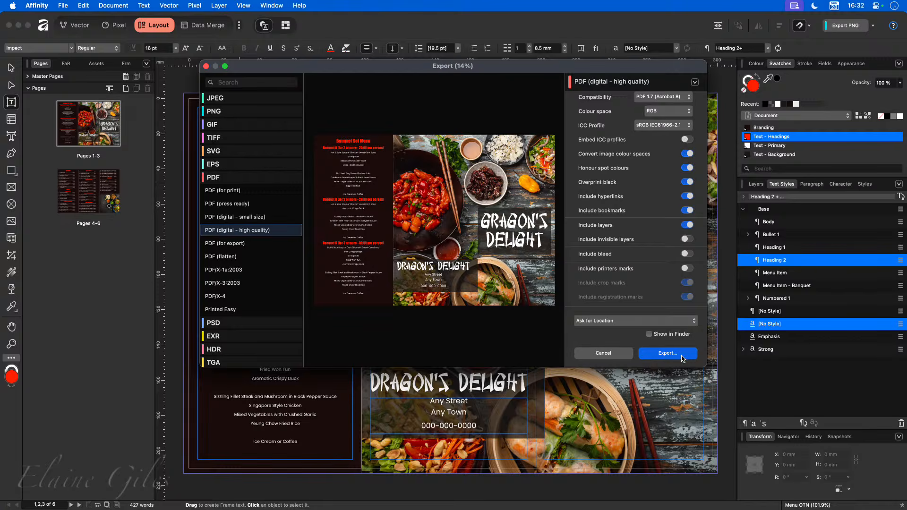
left_click(666, 353)
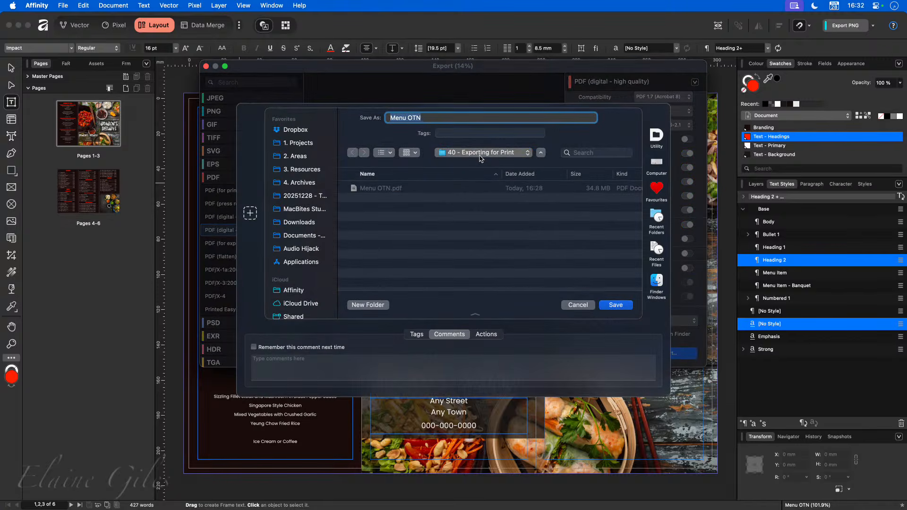
left_click(474, 154)
left_click(475, 153)
left_click(304, 195)
double_click(405, 237)
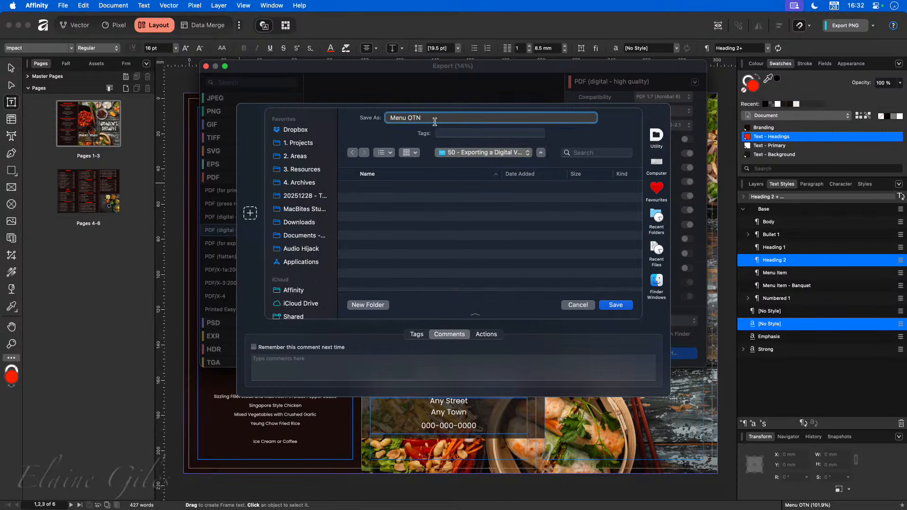
left_click(613, 304)
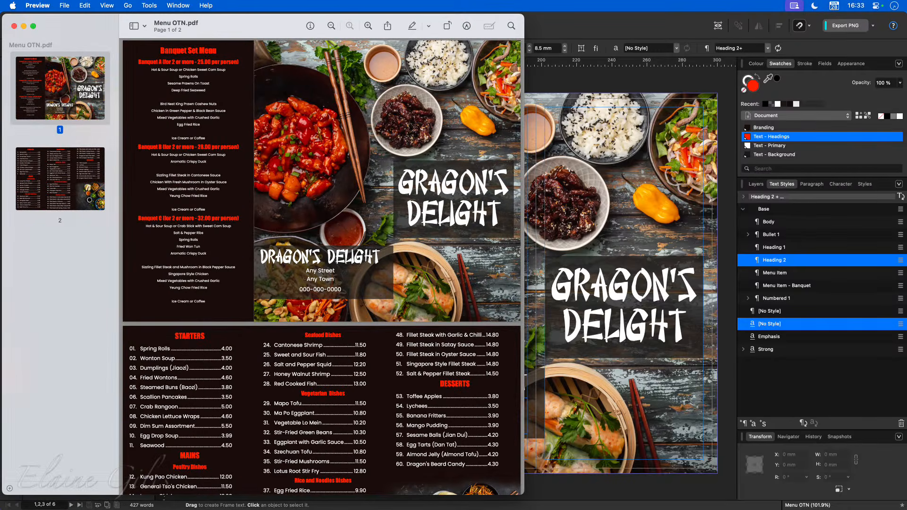
Step: Review both spreads of the exported Menu OTN.pdf in Preview
double_click(14, 20)
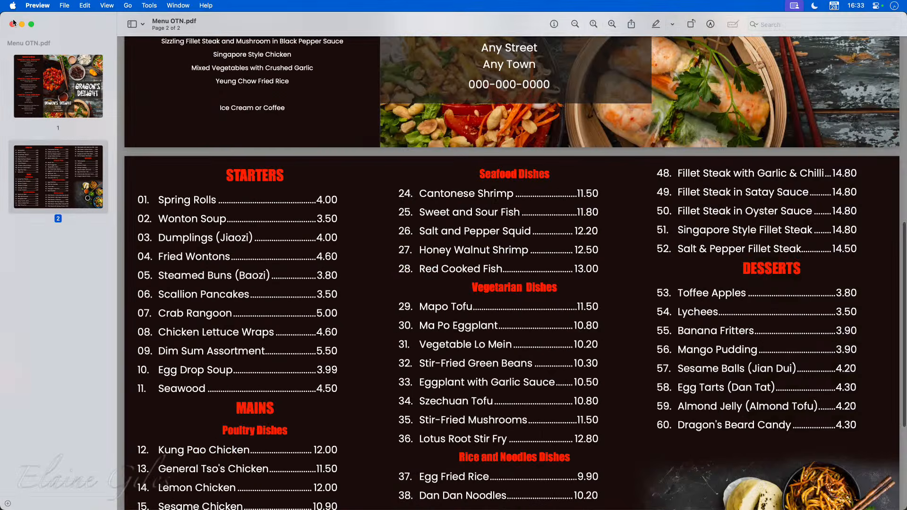
scroll(413, 249, "up", 5)
scroll(412, 249, "up", 5)
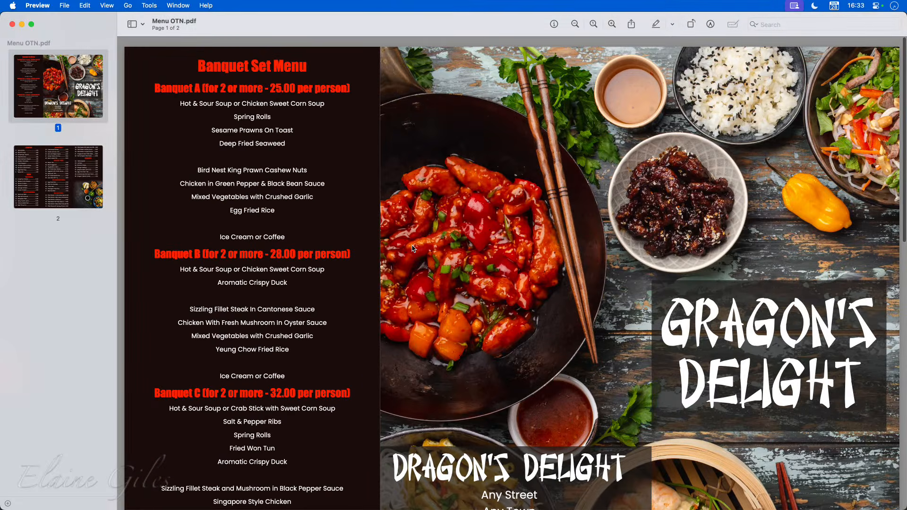
scroll(412, 249, "down", 7)
scroll(412, 249, "down", 8)
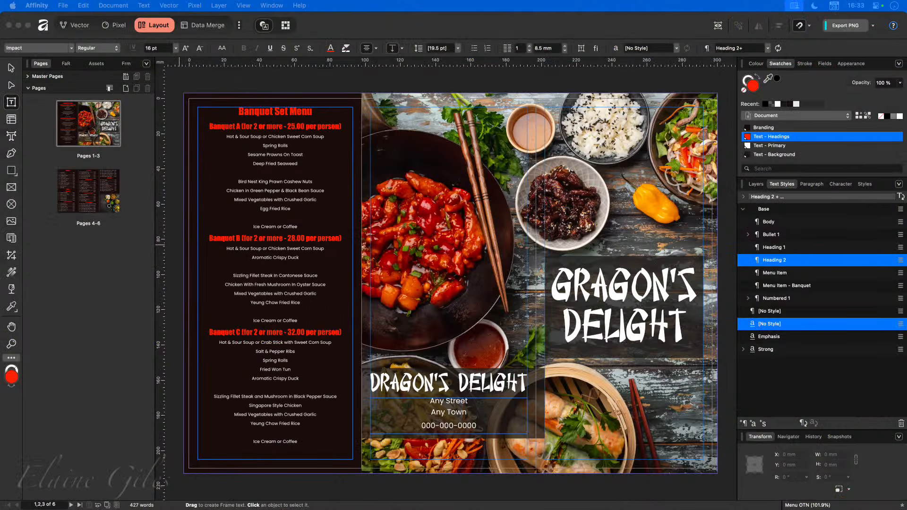
Step: In Finder, duplicate Menu OTN.pdf and rename the copy "Menu OTN - Original.pdf"
left_click_drag(465, 509, 466, 212)
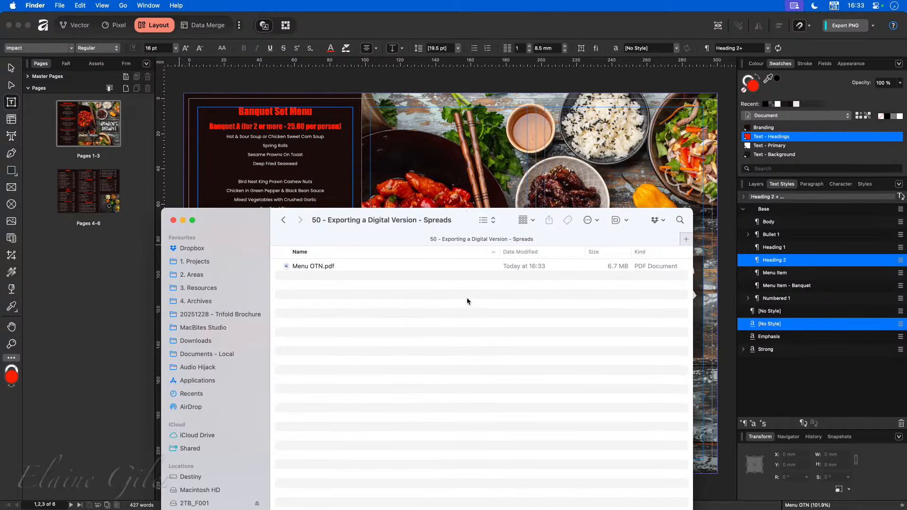
left_click(344, 268)
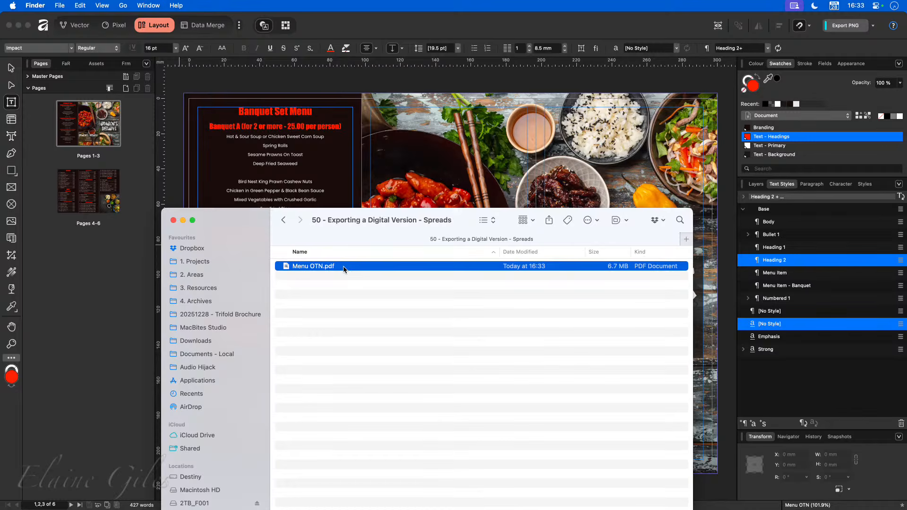
key("super+d")
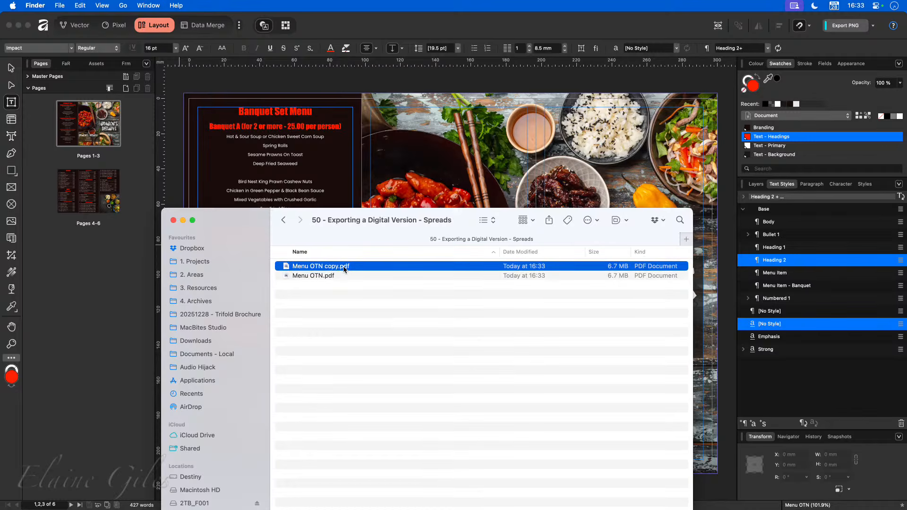
key("Return")
key("Right")
key("alt+shift+Left")
type("- O")
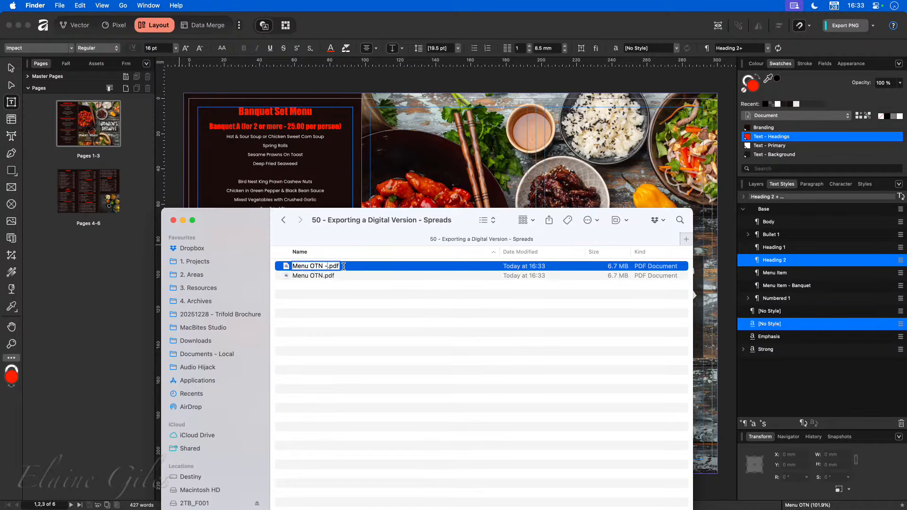
type("riginal")
key("Return")
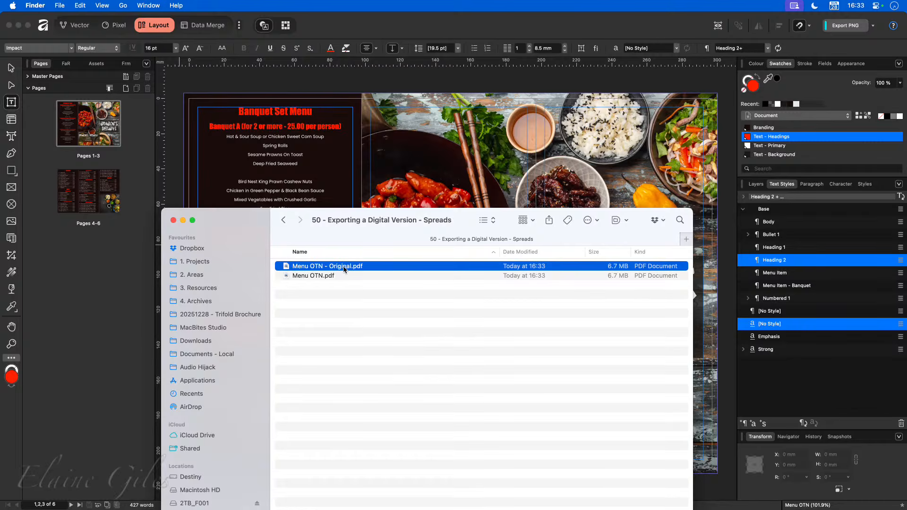
Step: Open Menu OTN.pdf in PDFOptim
key("Down")
key("ctrl+alt+shift+super+o")
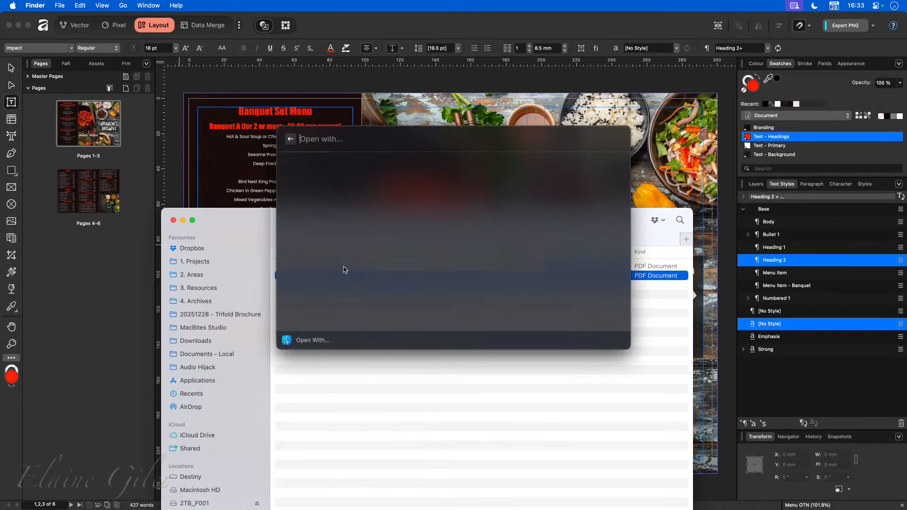
key("Return")
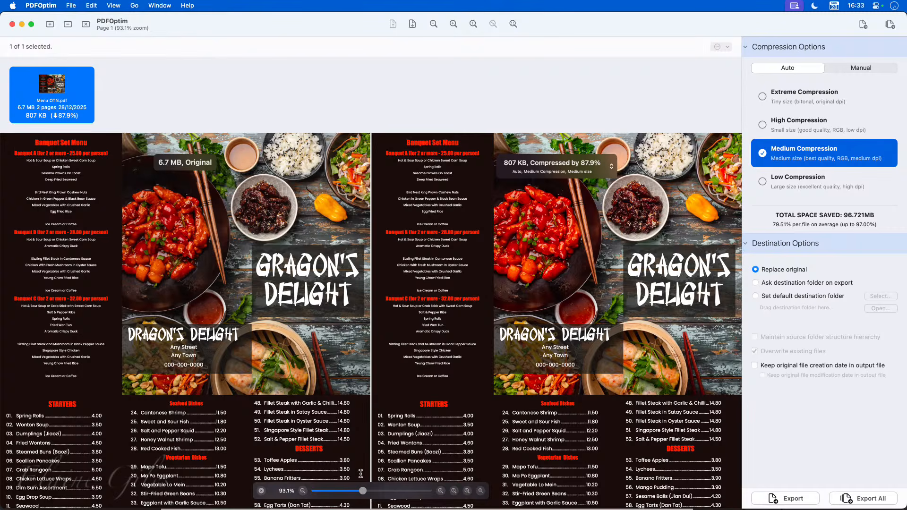
Step: Compare the original and Medium Compression versions of the first spread at 205% zoom
left_click_drag(363, 491, 381, 493)
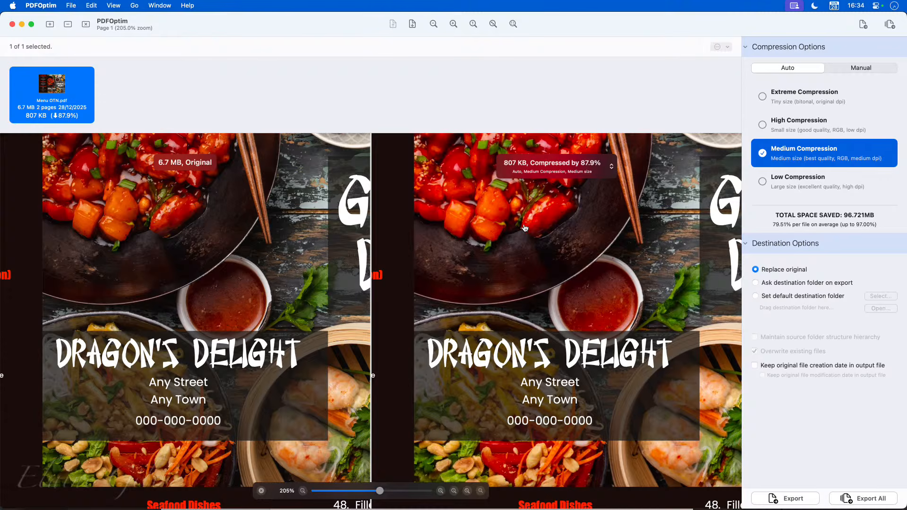
scroll(543, 338, "down", 2)
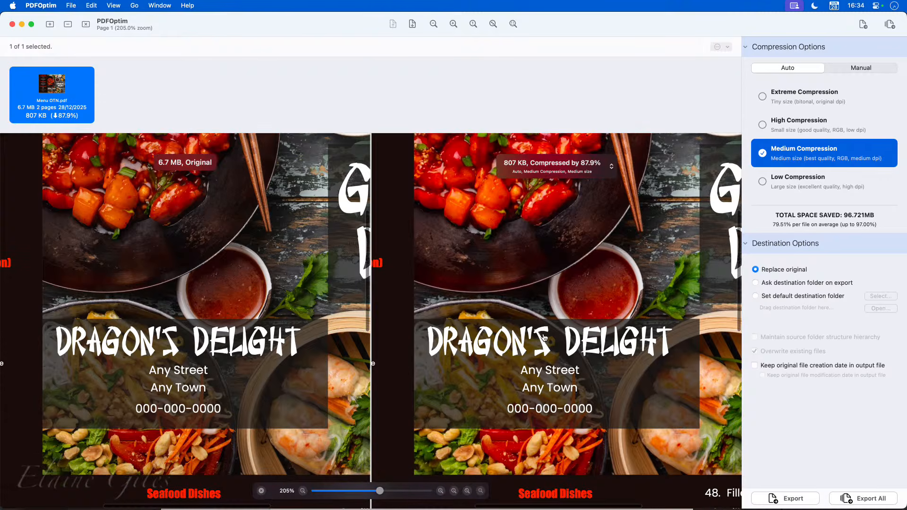
scroll(541, 337, "down", 3)
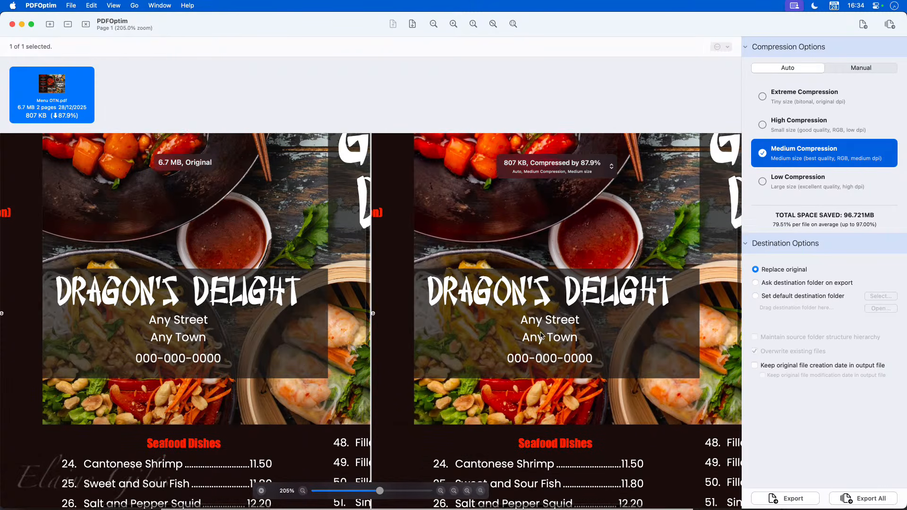
scroll(541, 336, "up", 8)
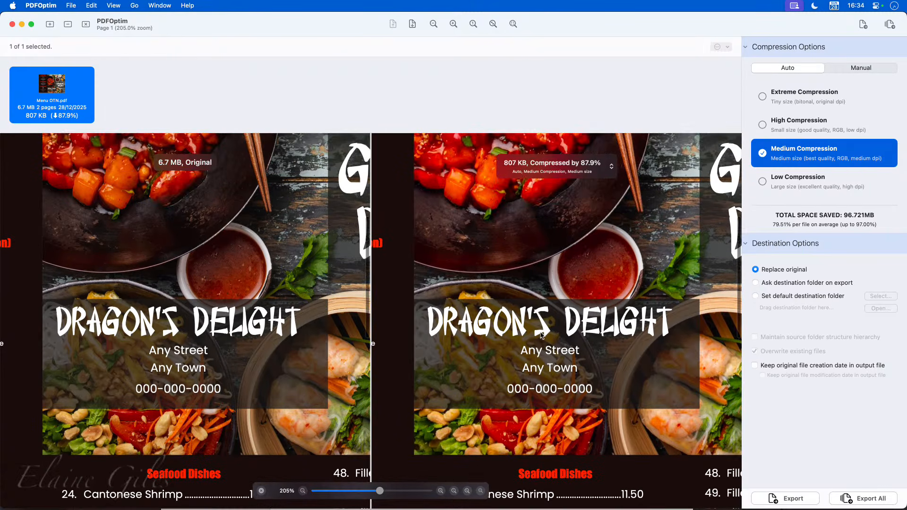
scroll(542, 337, "up", 2)
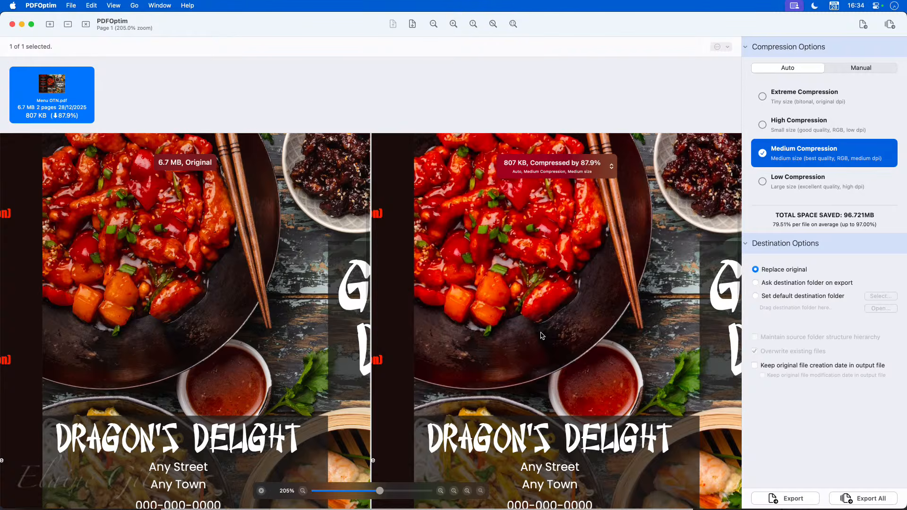
Step: Preview Low Compression, return to Medium Compression, and compare the second spread's dish list and food photo with the original
left_click(786, 181)
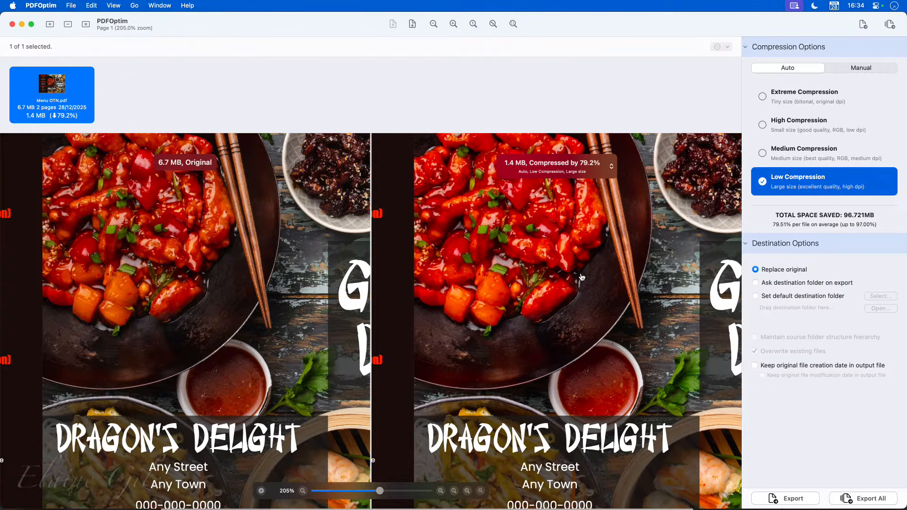
left_click(777, 157)
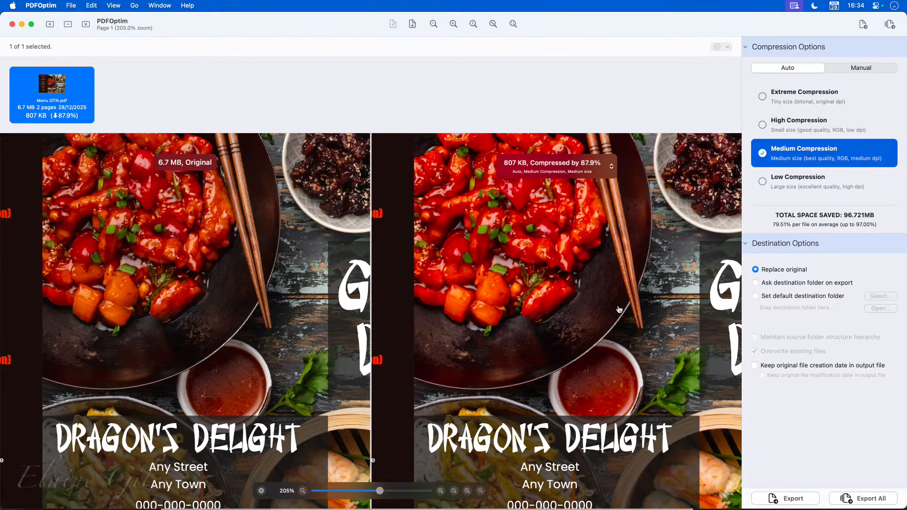
scroll(624, 303, "down", 5)
scroll(624, 303, "down", 5)
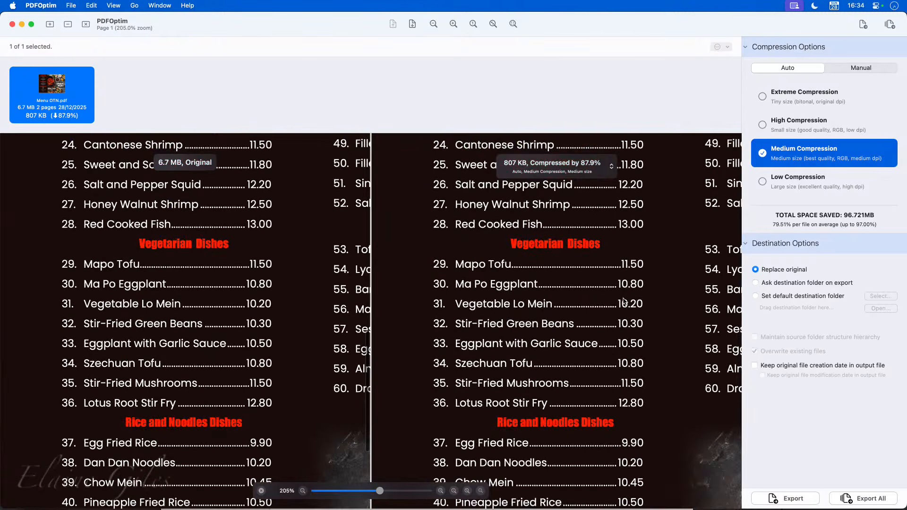
scroll(625, 301, "down", 3)
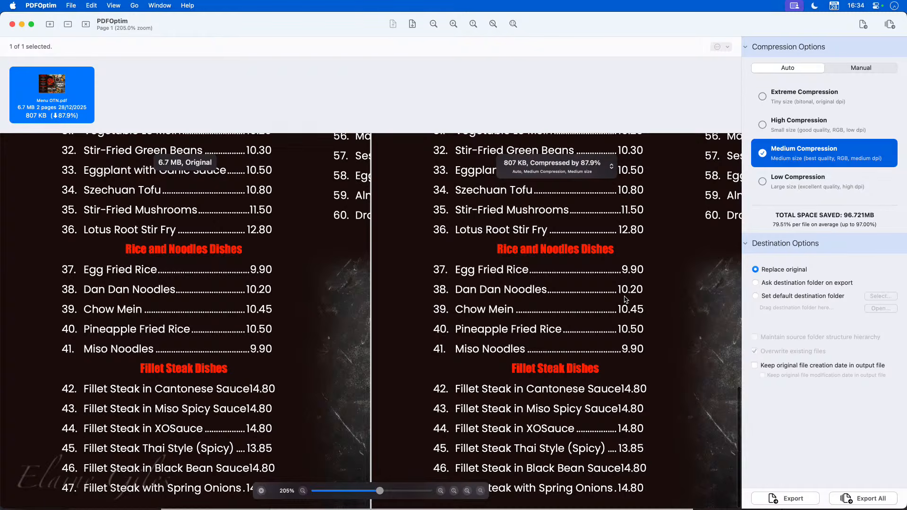
scroll(625, 302, "right", 5)
scroll(624, 300, "right", 1)
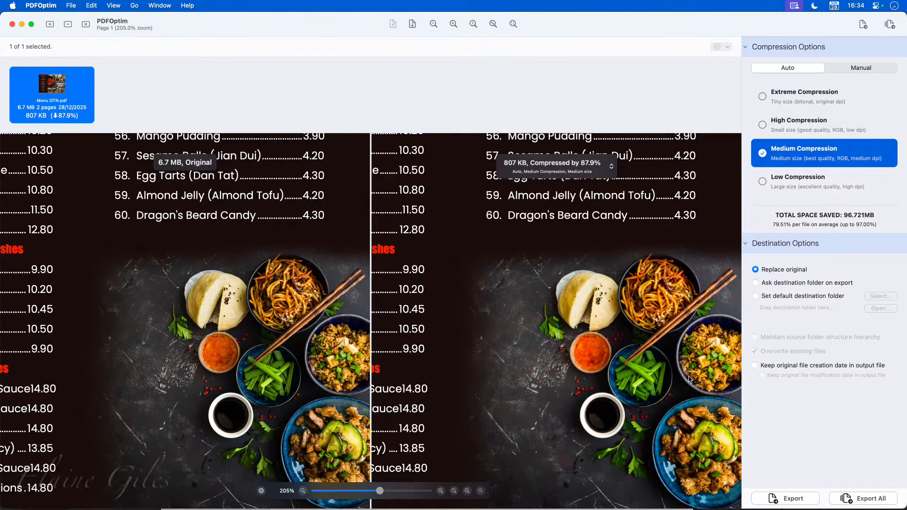
Step: Export the Medium Compression PDF over the original file and quit PDFOptim
left_click(787, 499)
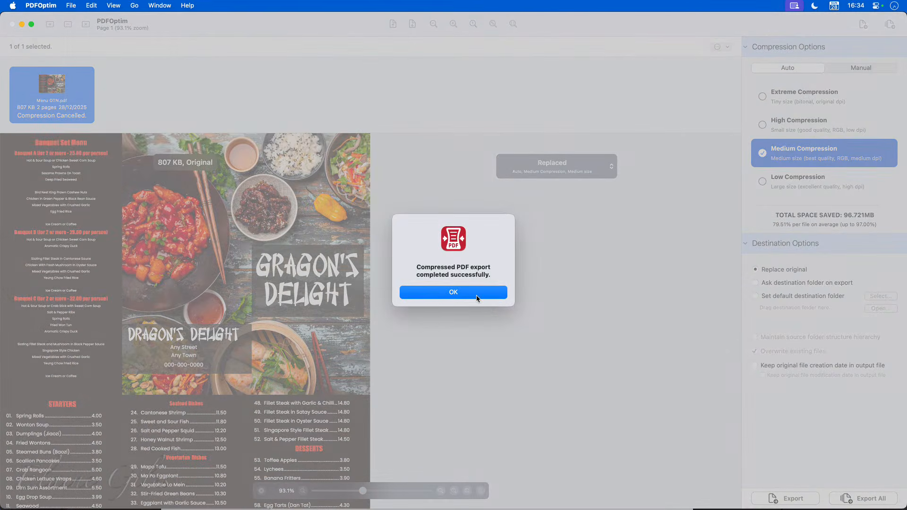
left_click(476, 295)
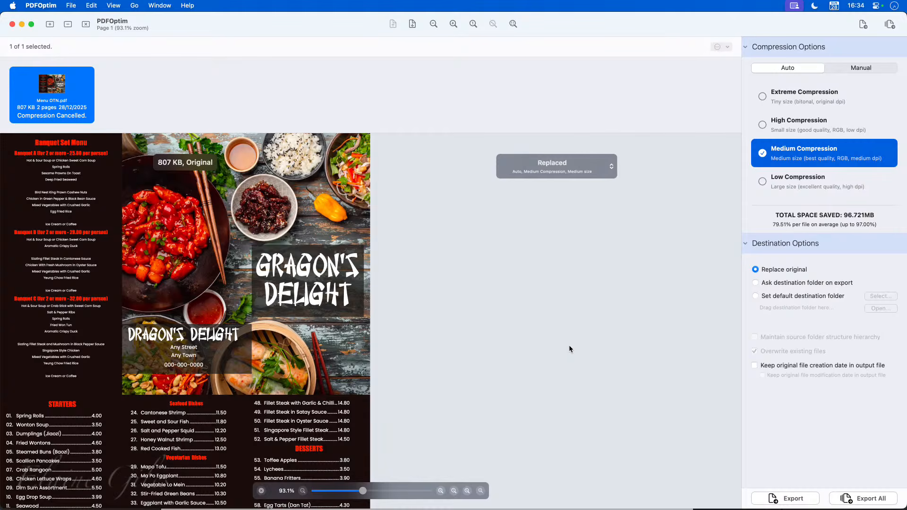
key("super+q")
Step: Compare the file sizes of Menu OTN - Original.pdf and Menu OTN.pdf in Finder, and put the Finder window away
left_click(399, 348)
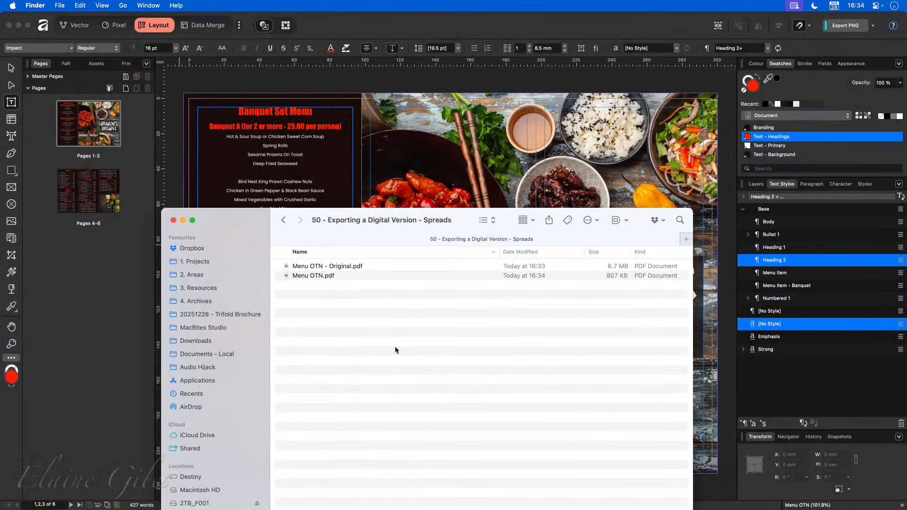
left_click(585, 266)
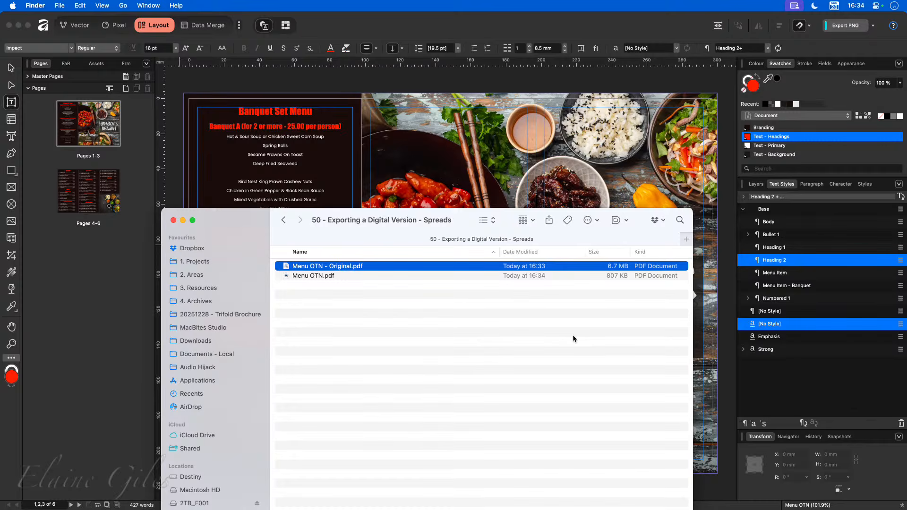
left_click(586, 277)
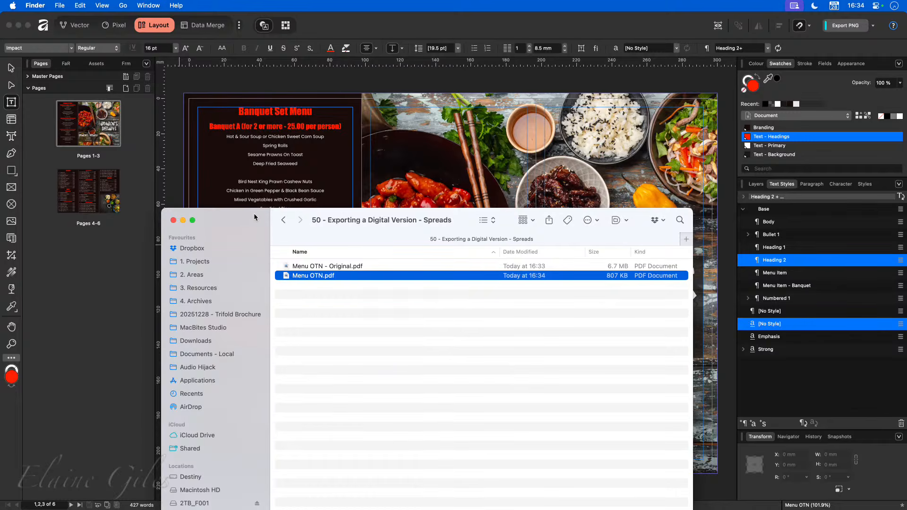
left_click_drag(254, 214, 0, 350)
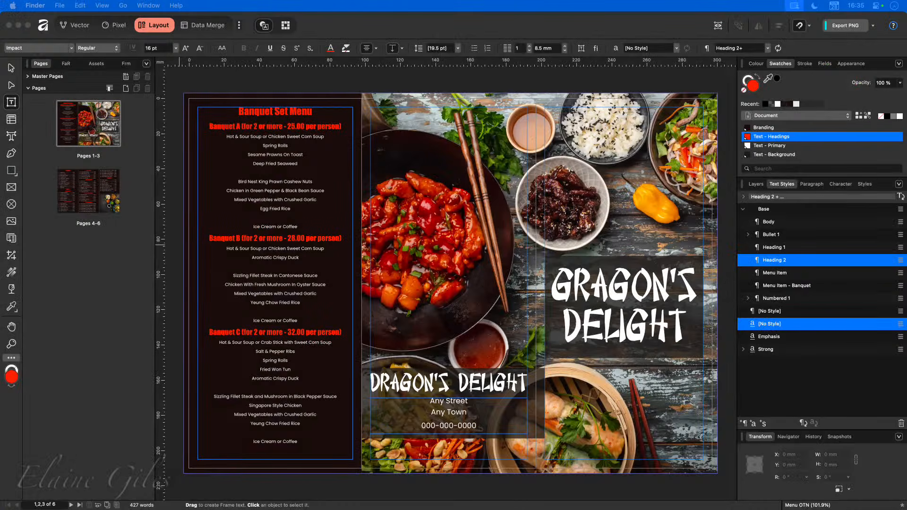
Step: Return to Affinity and set the area of a new PDF (digital - high quality) export to All Pages
left_click(82, 325)
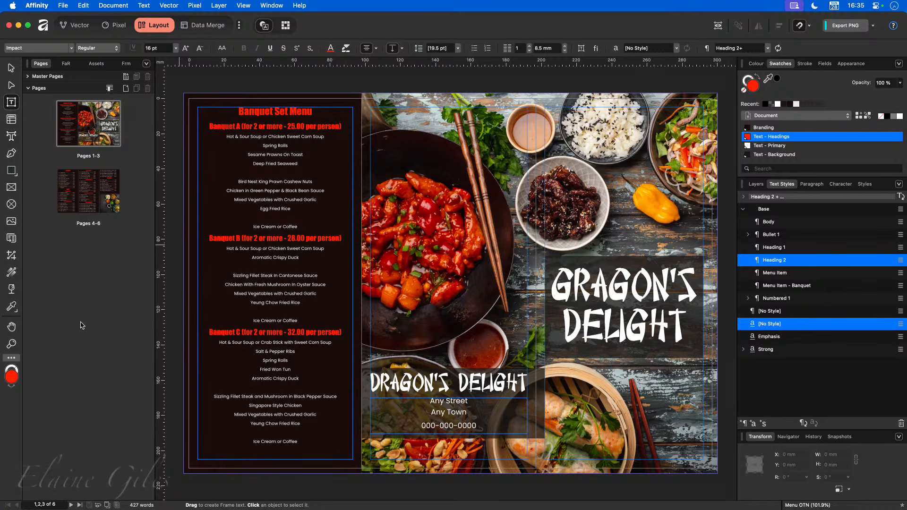
key("super+alt+shift+s")
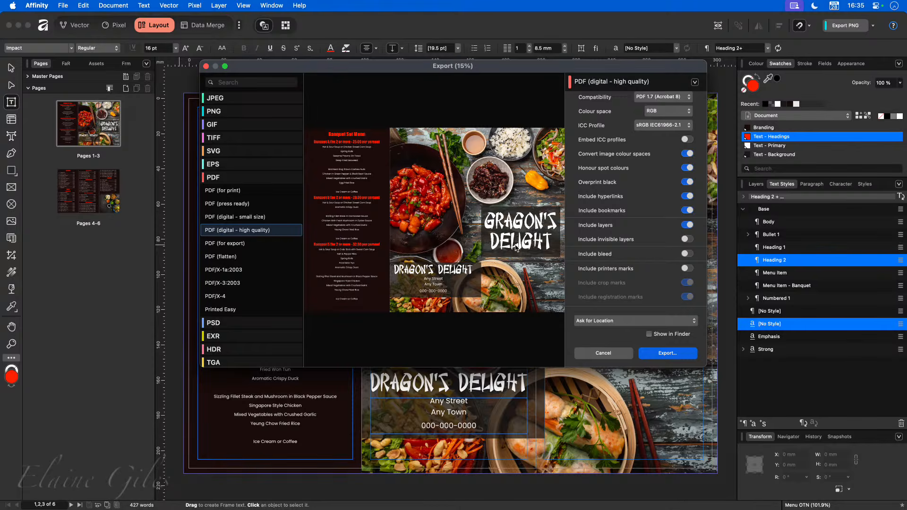
scroll(587, 235, "up", 5)
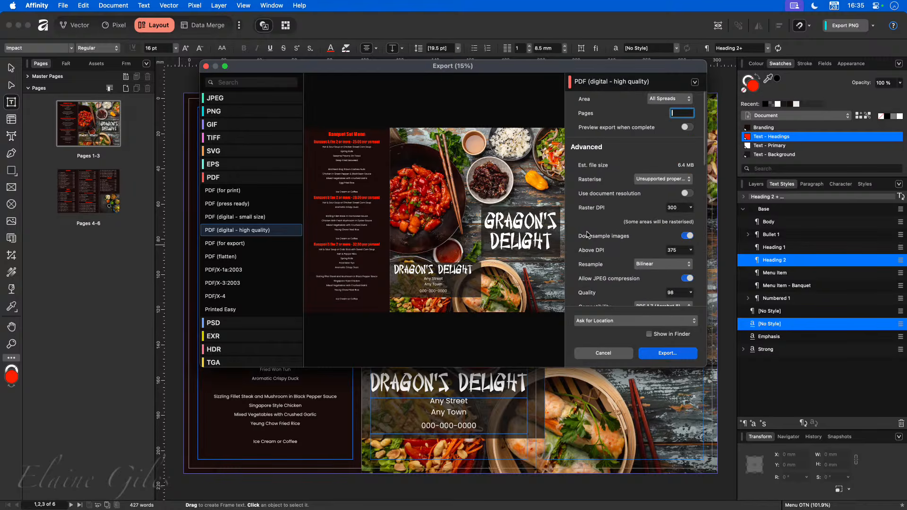
left_click(673, 99)
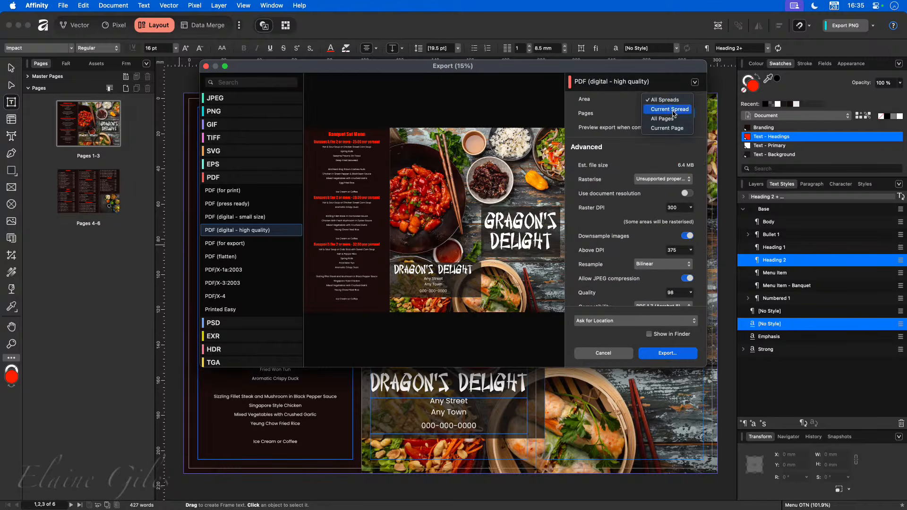
left_click(666, 119)
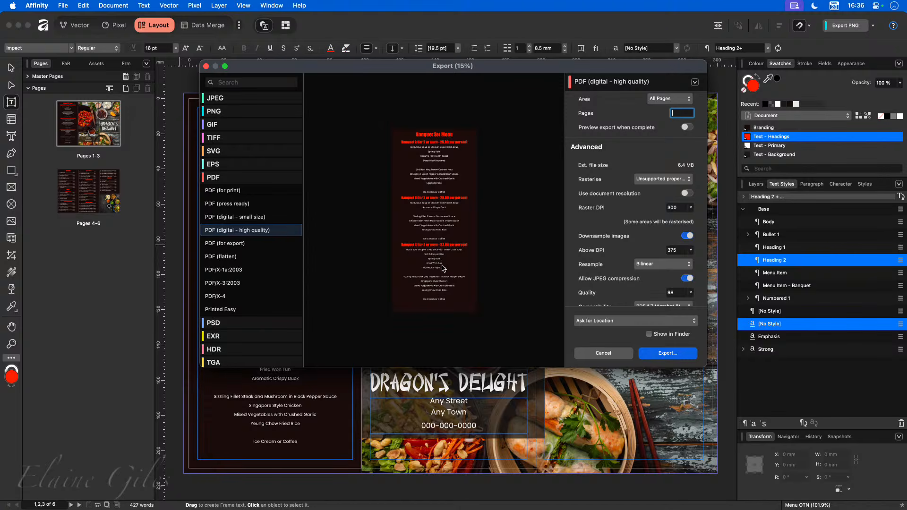
Step: Export the PDF as Menu OTN into the 55 - Exporting a Digital Version - Pages folder within 20251228 - Trifold Brochure
left_click(677, 354)
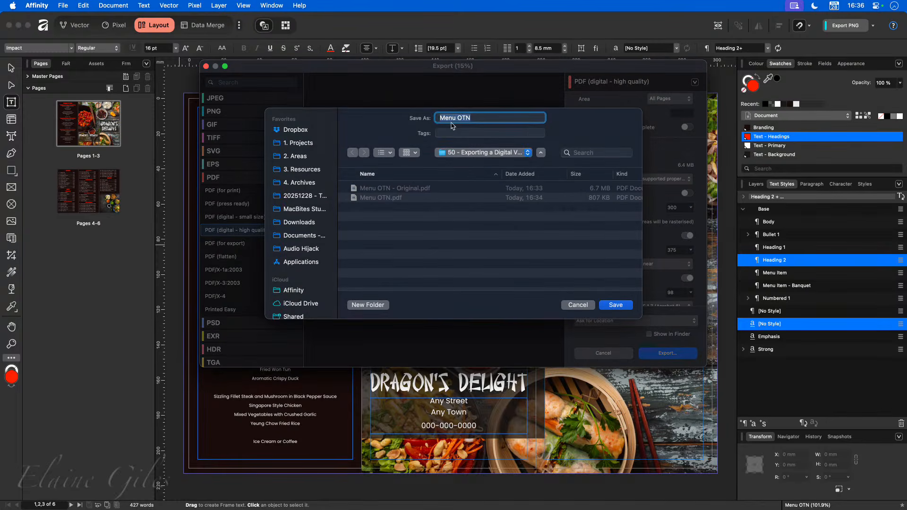
left_click(470, 154)
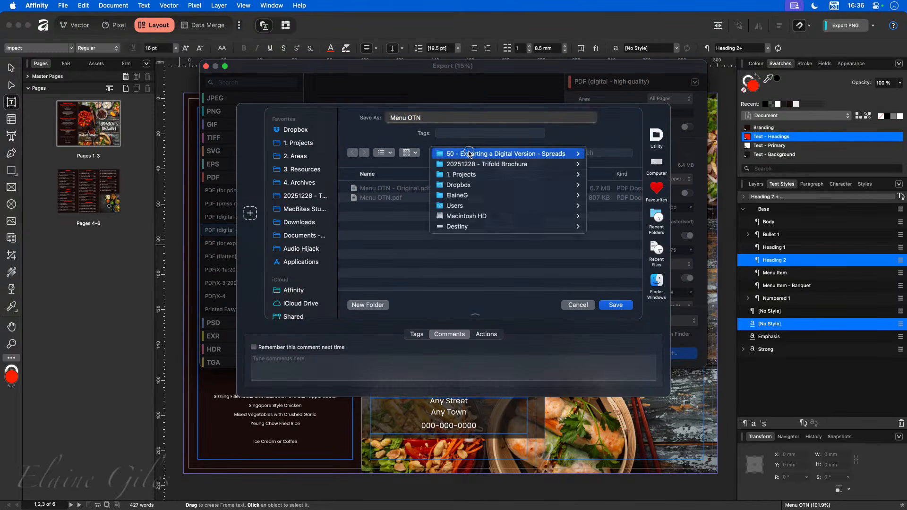
left_click(471, 165)
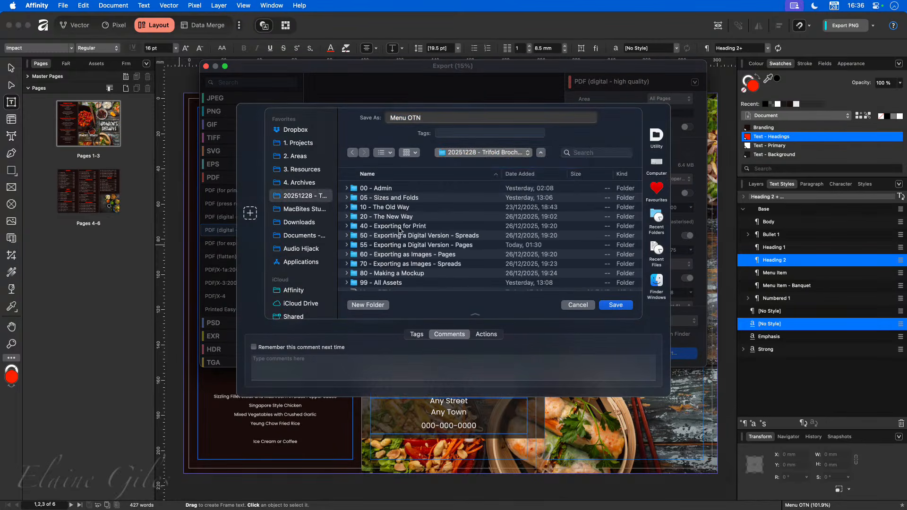
left_click(612, 305)
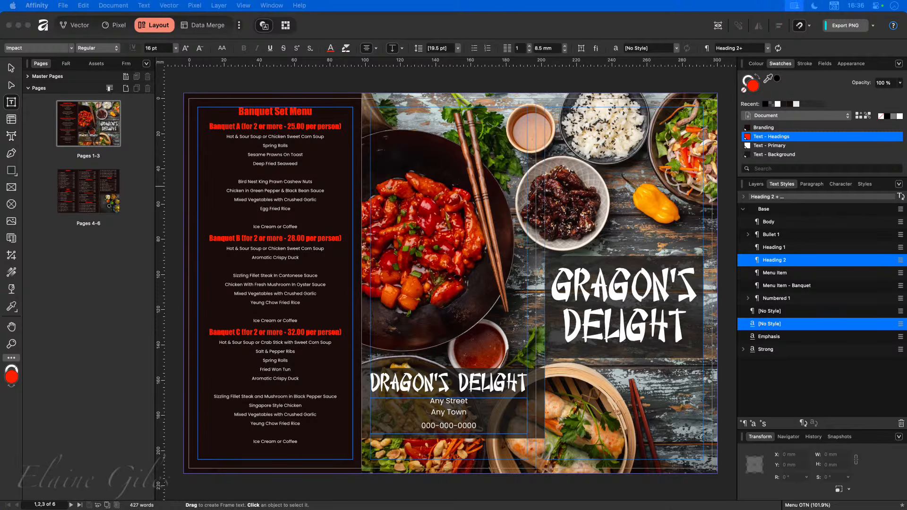
Step: Switch to Finder, open the exported Menu OTN.pdf in Preview and enlarge its window to fill the screen
key("super+Tab")
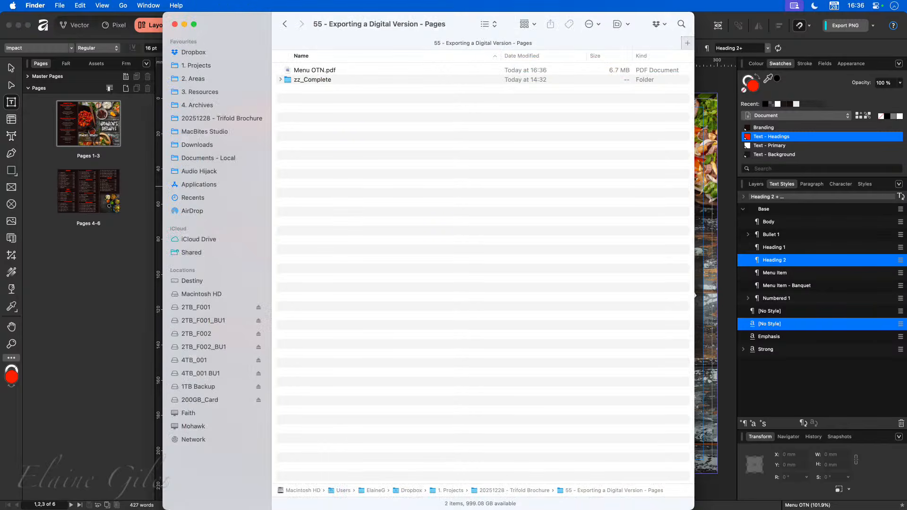
left_click(332, 69)
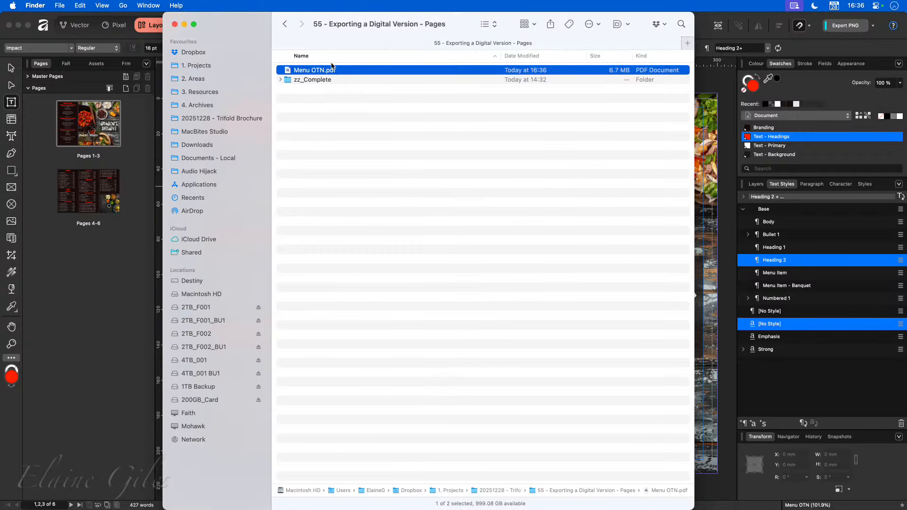
left_click_drag(239, 27, 249, 264)
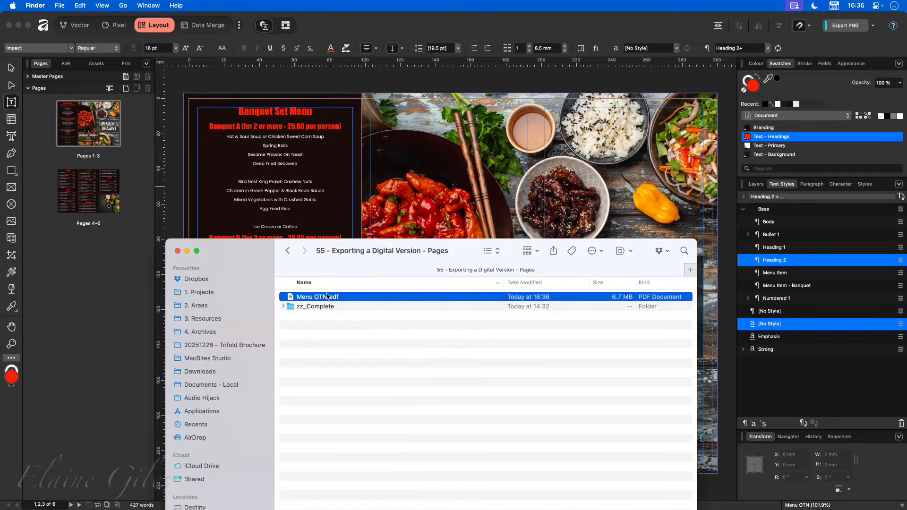
key("space")
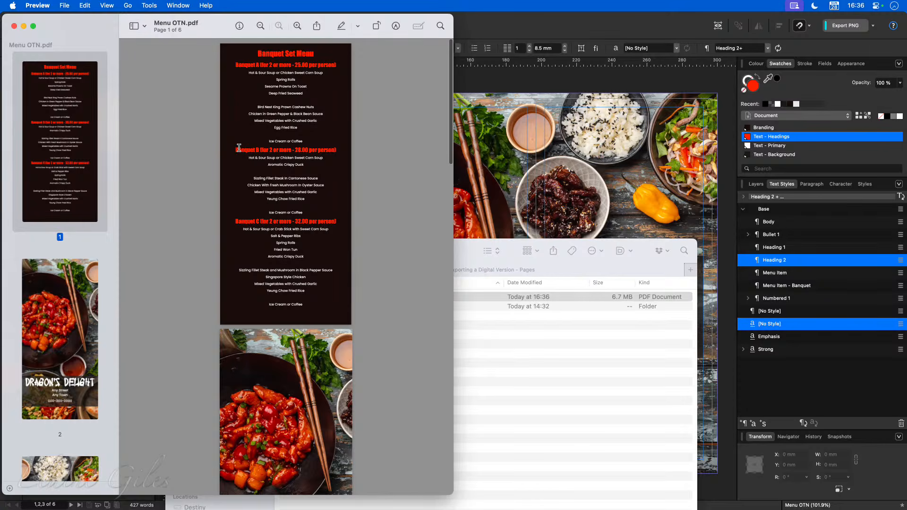
key("ctrl+alt+Return")
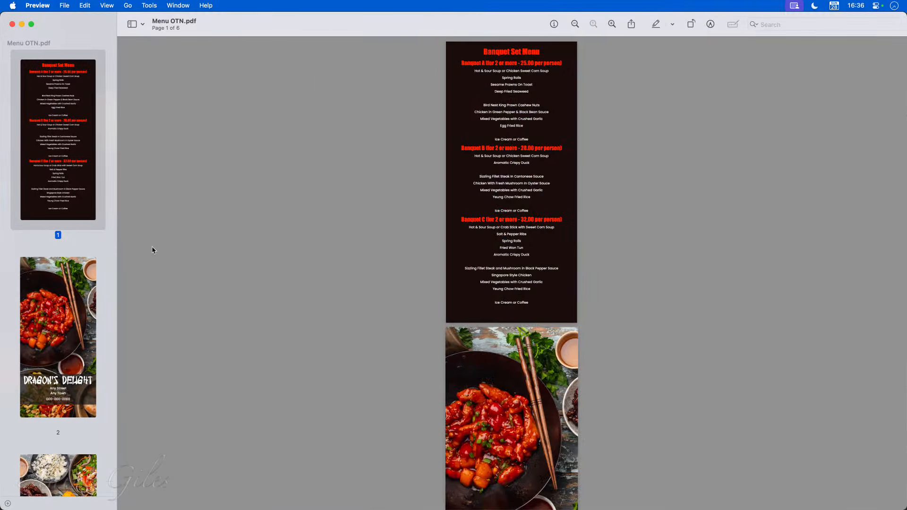
Step: Look through all six pages of the exported menu to check their order, and return to the first page
left_click(78, 311)
scroll(78, 302, "down", 1)
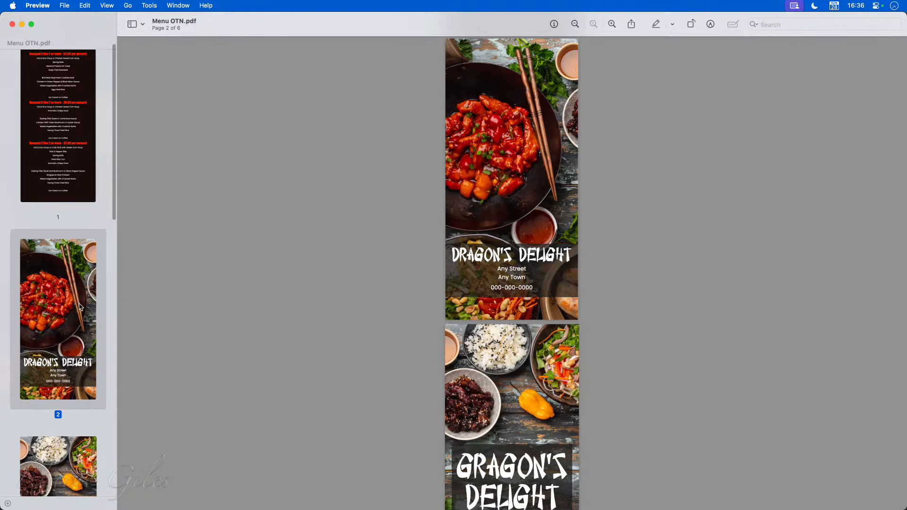
left_click(81, 180)
left_click(66, 316)
scroll(67, 326, "down", 5)
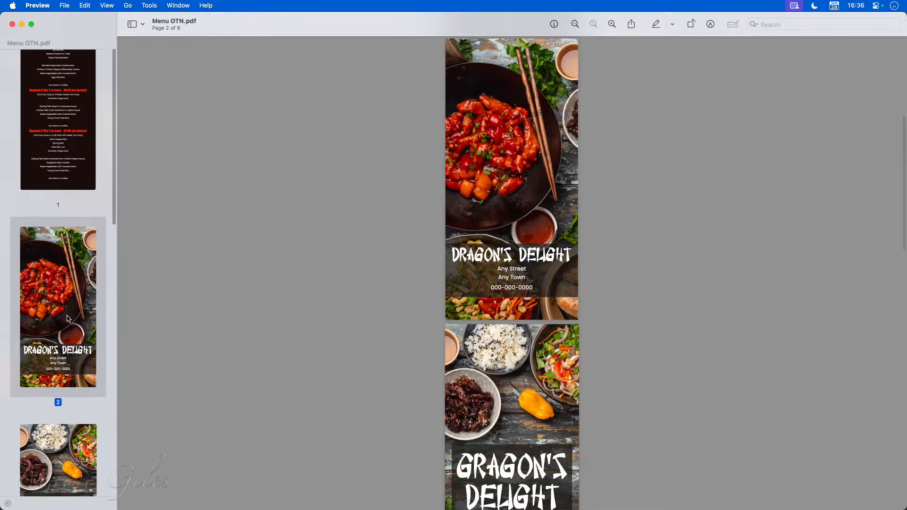
left_click(68, 338)
scroll(69, 338, "down", 5)
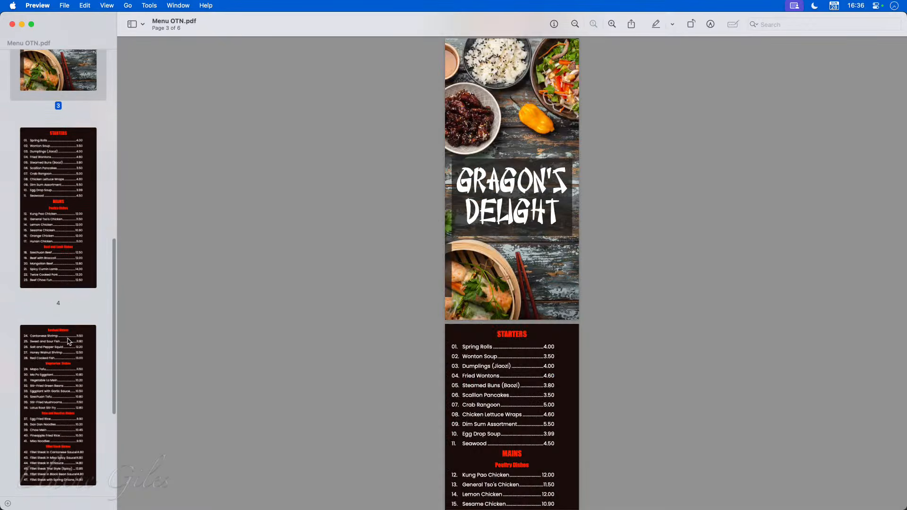
left_click(69, 251)
left_click(74, 375)
scroll(74, 374, "down", 3)
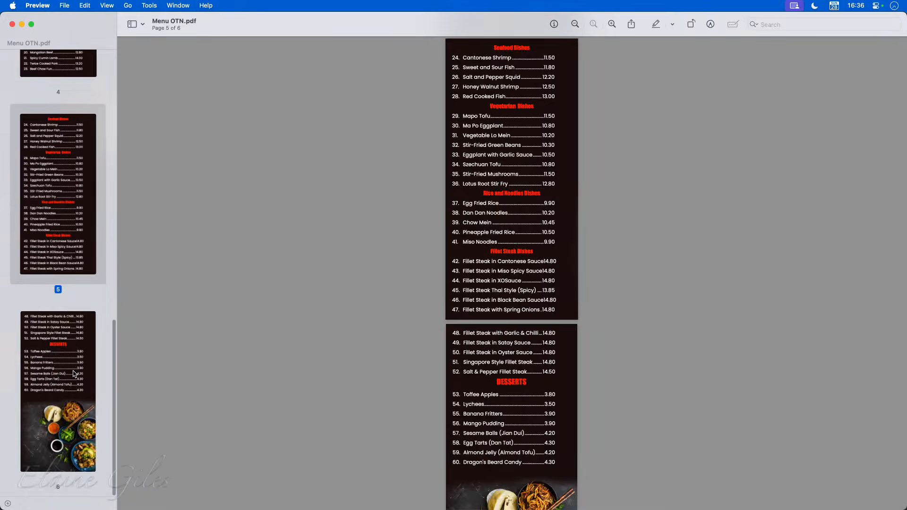
left_click(74, 373)
scroll(72, 364, "up", 3)
scroll(72, 364, "up", 5)
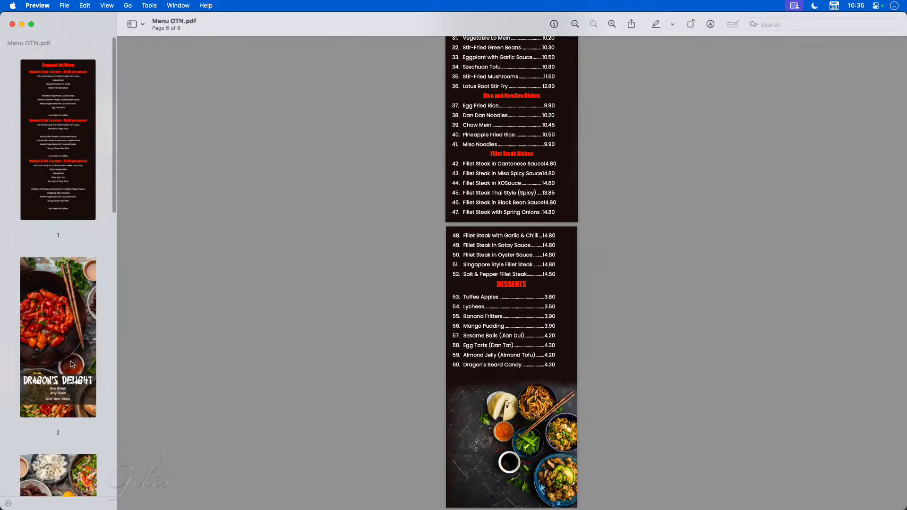
left_click(60, 321)
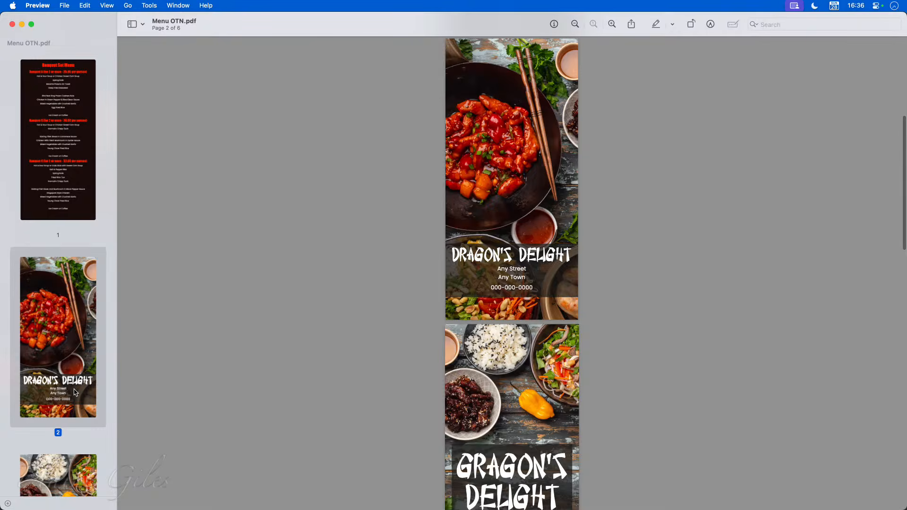
left_click(59, 165)
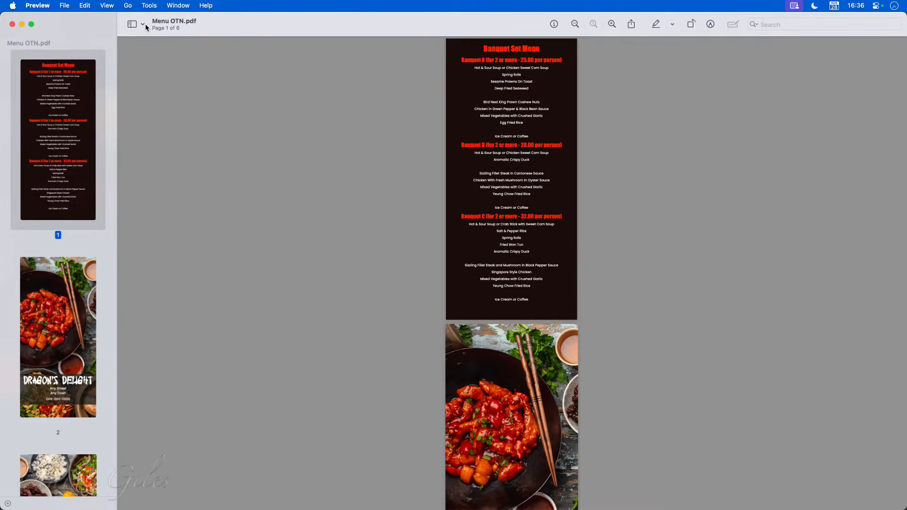
Step: Show the pages as a contact sheet, and move the address page to the end and the Banquet Set Menu just before it
left_click(107, 5)
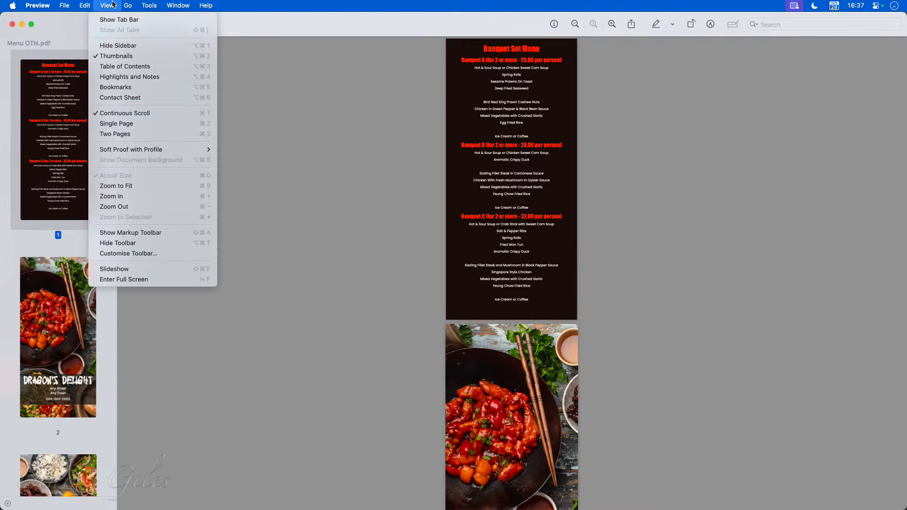
left_click(137, 98)
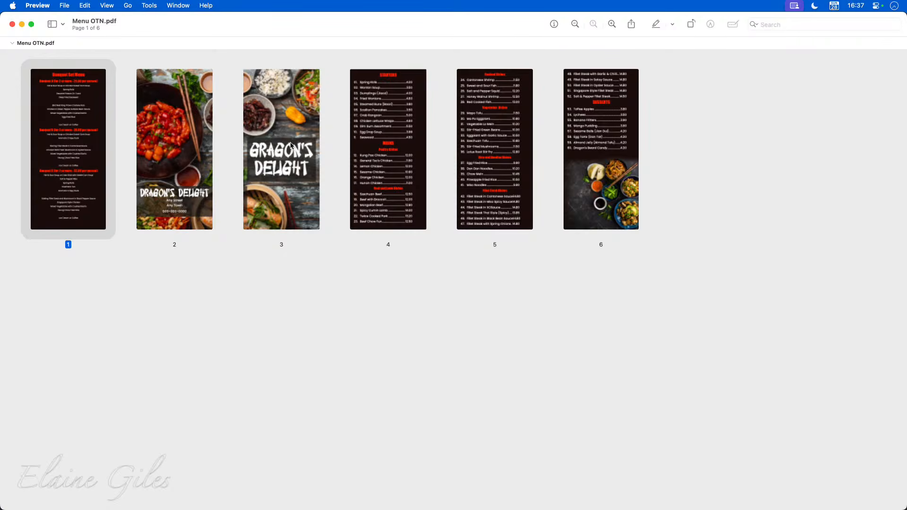
left_click_drag(161, 176, 668, 152)
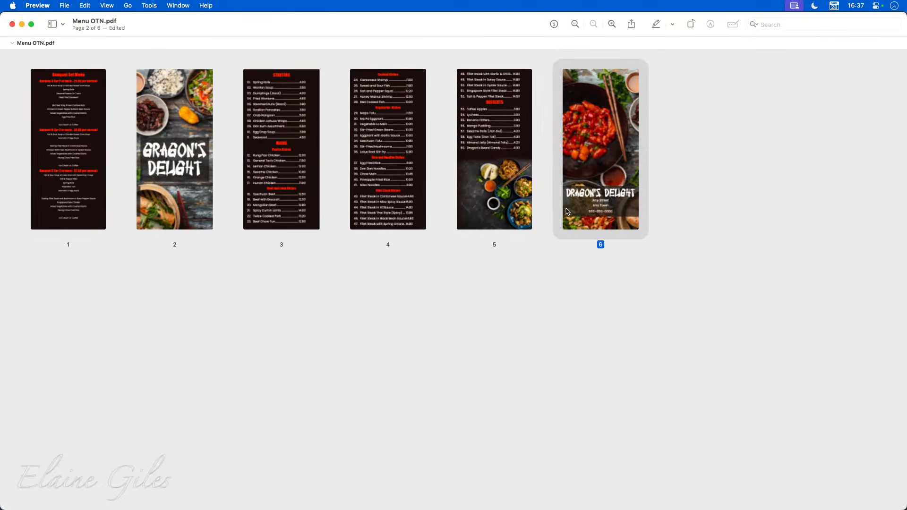
left_click_drag(64, 160, 550, 139)
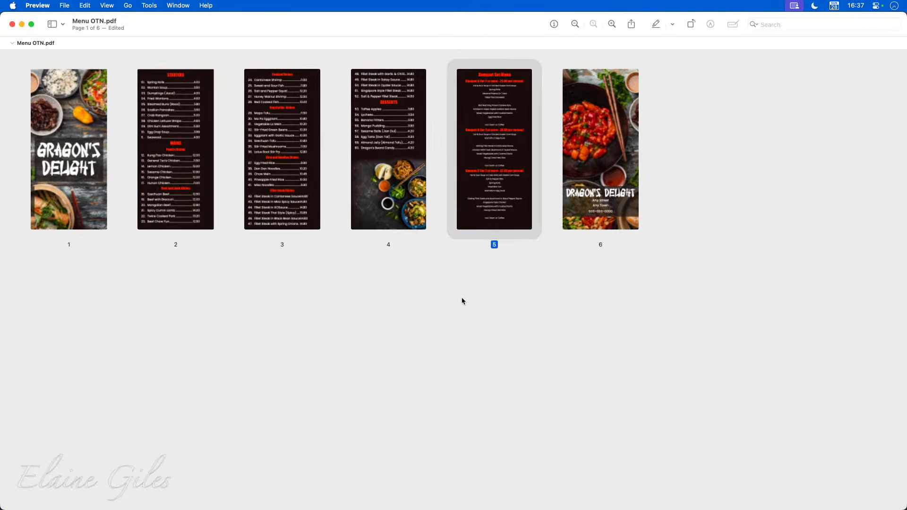
left_click(156, 304)
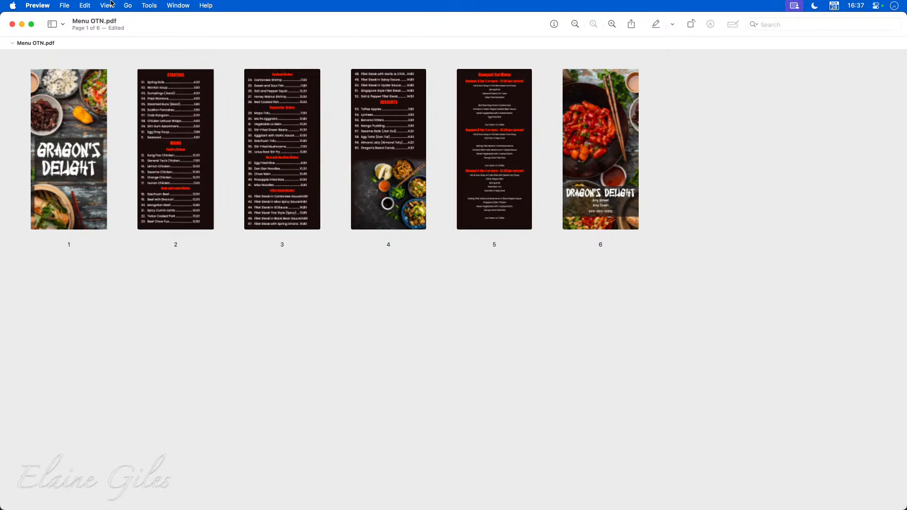
Step: Return to the thumbnails view and check the reordered pages from the front cover through to the address page
left_click(111, 3)
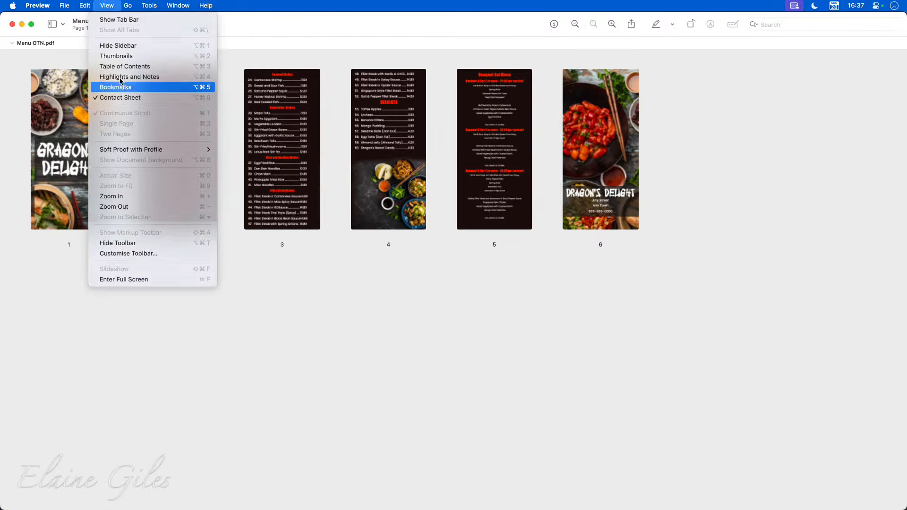
left_click(116, 97)
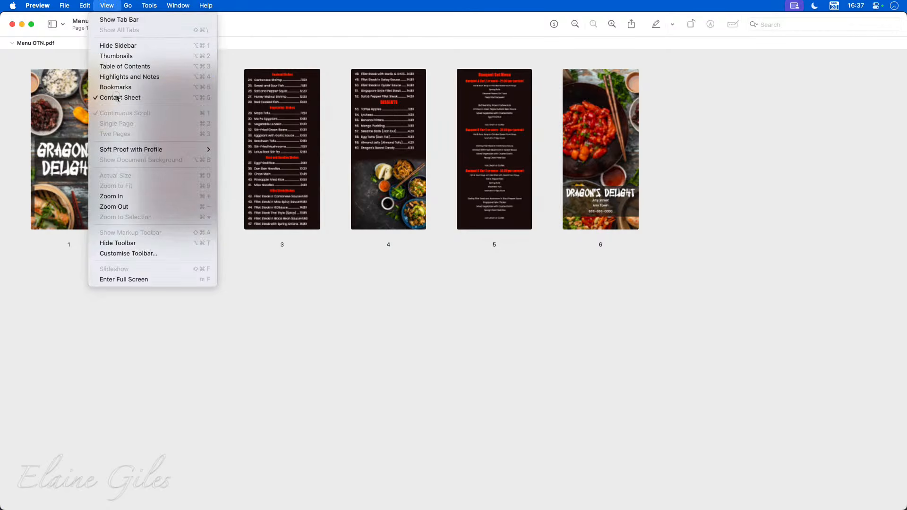
left_click(107, 6)
left_click(114, 55)
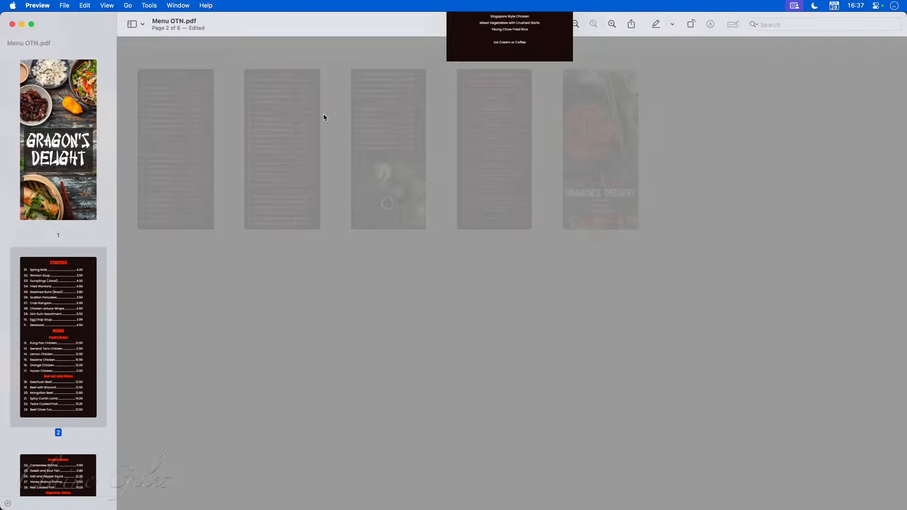
scroll(364, 257, "up", 5)
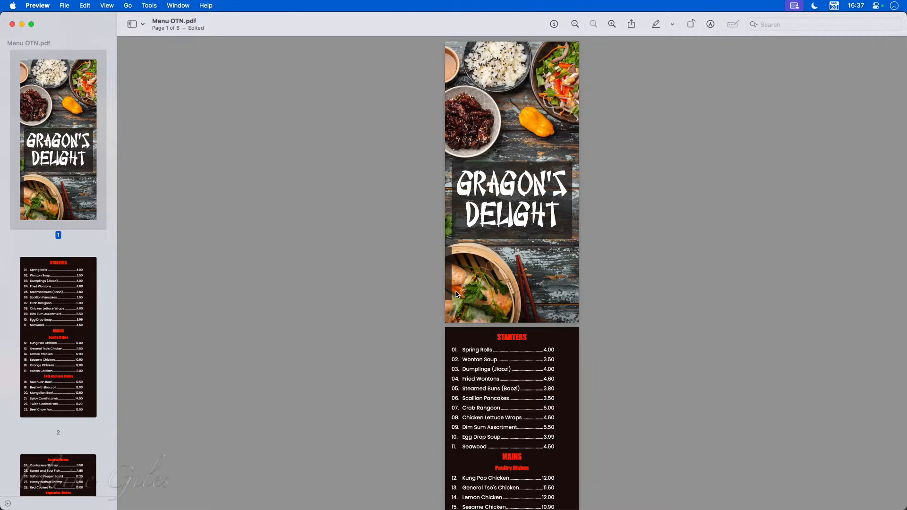
scroll(482, 315, "down", 10)
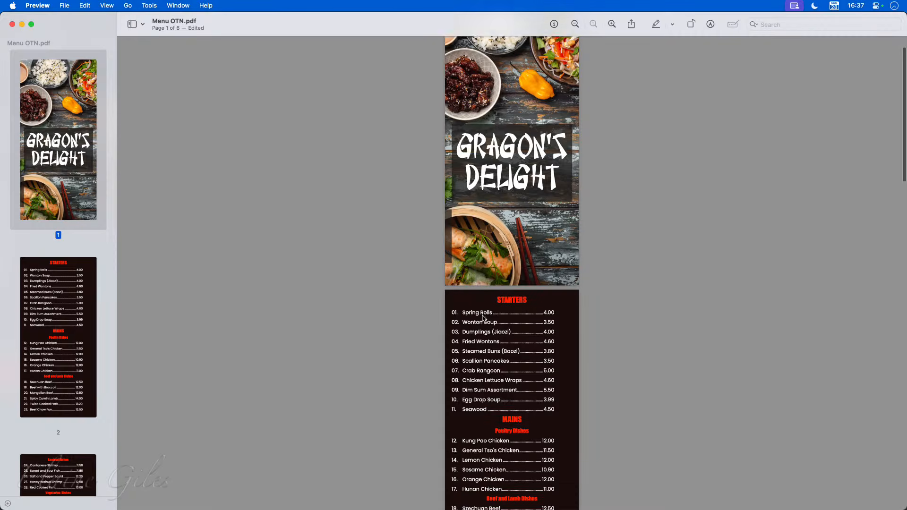
scroll(482, 315, "down", 10)
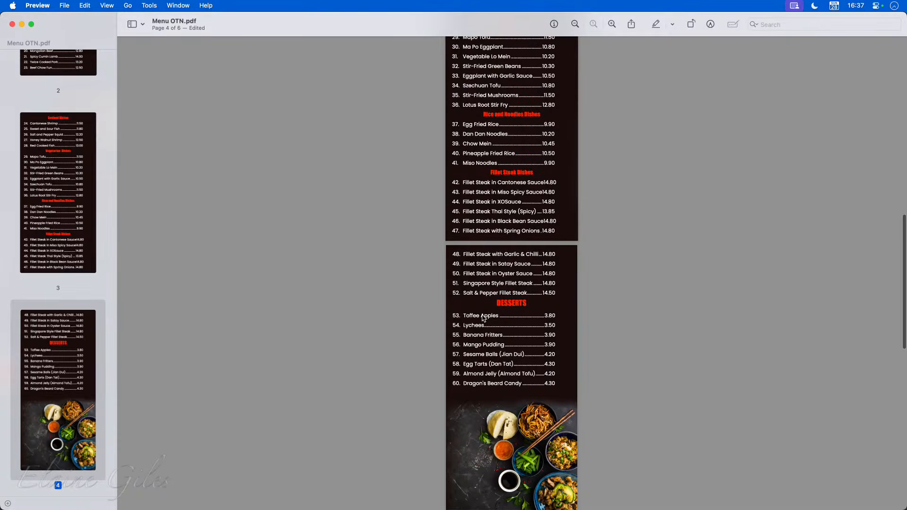
scroll(483, 318, "up", 3)
scroll(483, 317, "up", 3)
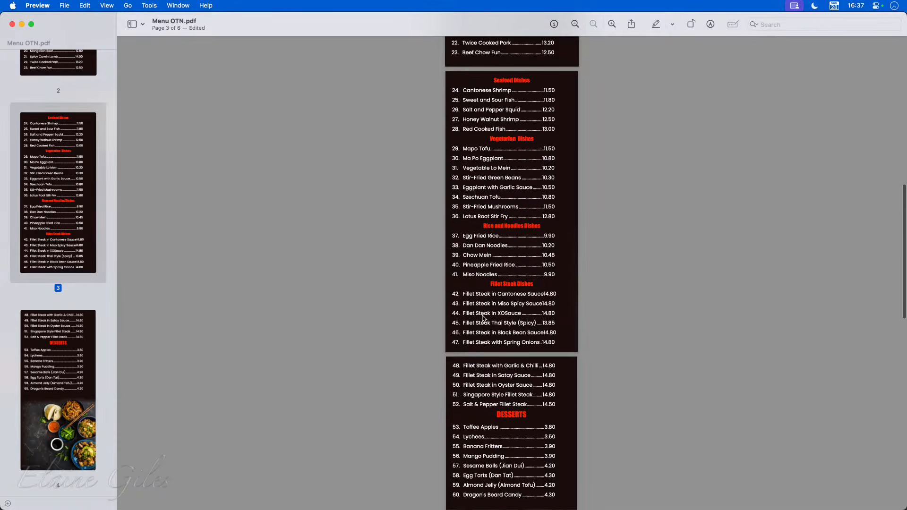
scroll(483, 317, "down", 15)
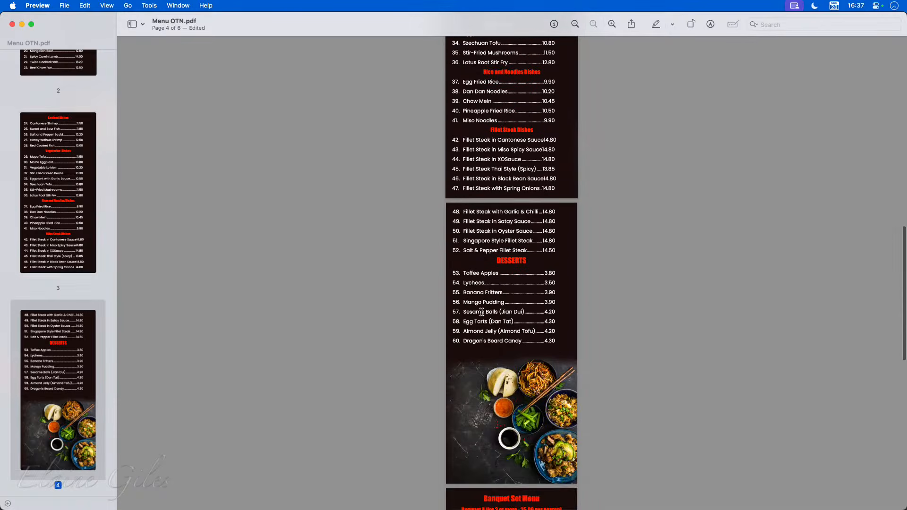
scroll(482, 316, "down", 3)
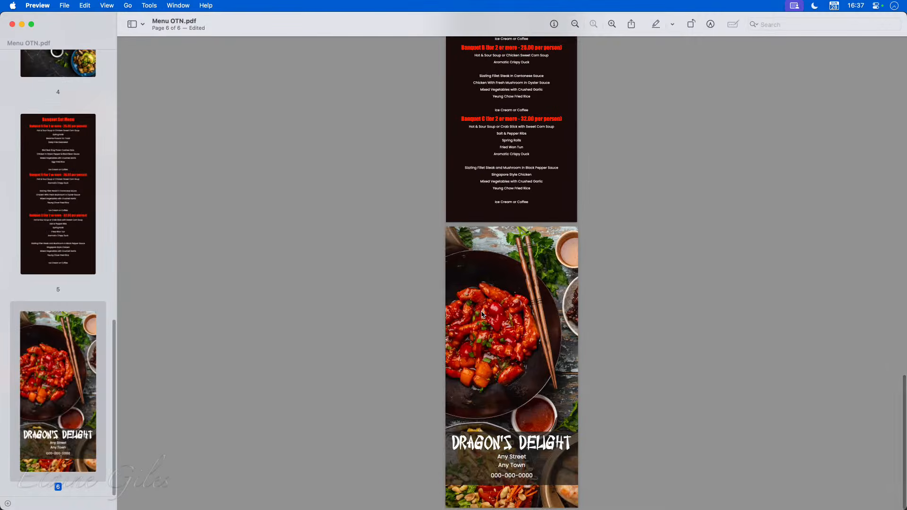
Step: Save the reordered Menu OTN.pdf and quit Preview
key("super+s")
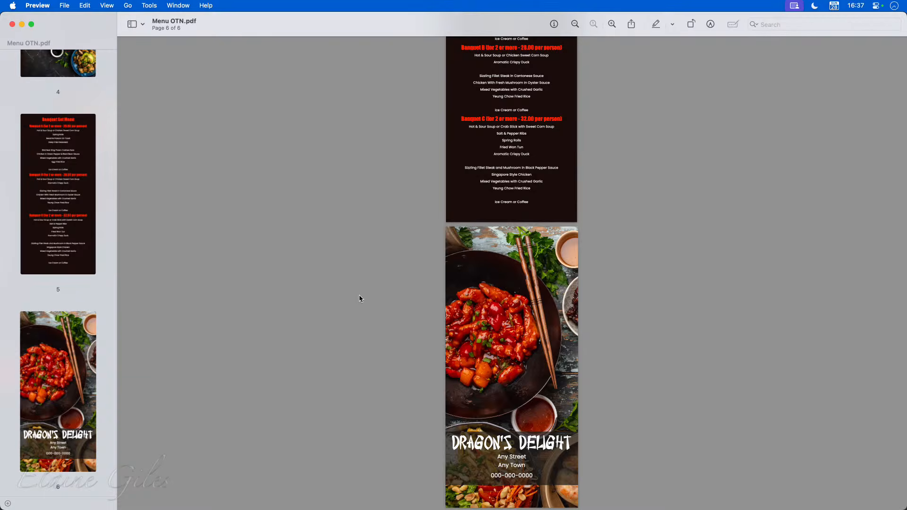
key("super+q")
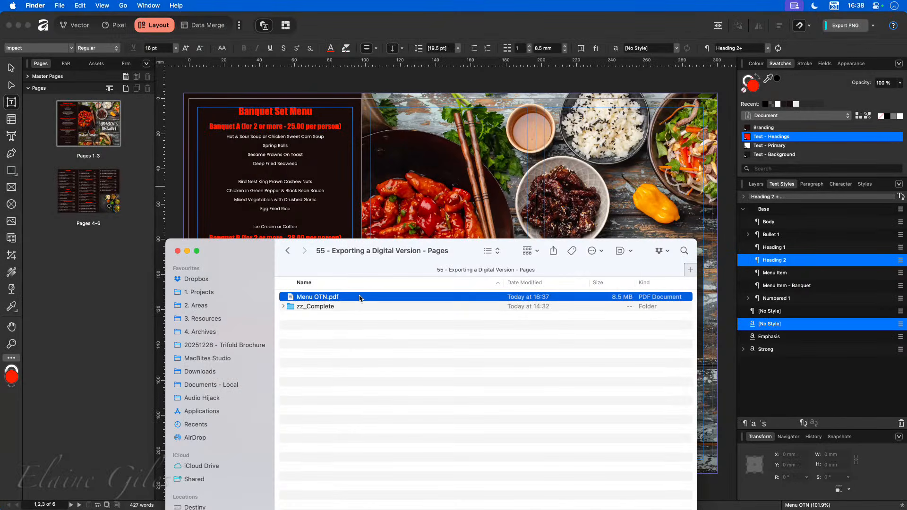
Step: Switch back to Affinity and set up an export with the JPEG (90 No meta) preset and the area set to All Spreads
left_click_drag(247, 250, 0, 302)
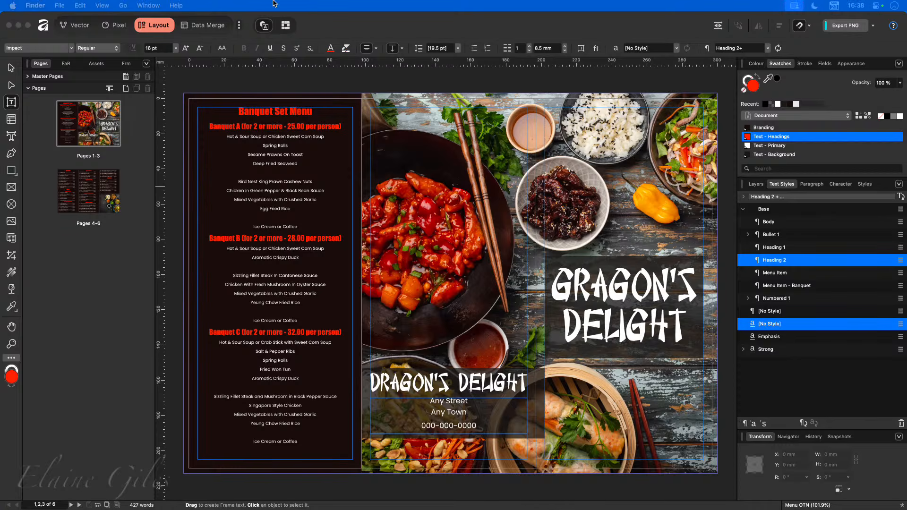
left_click(348, 24)
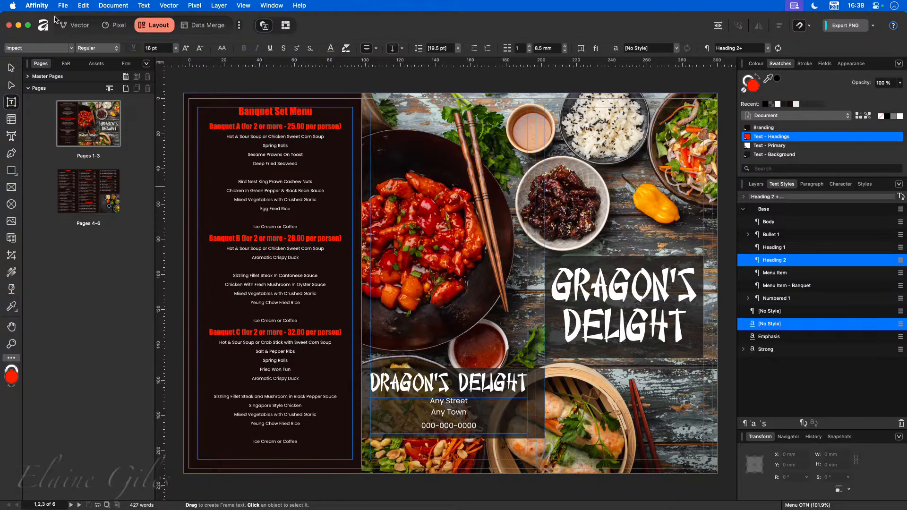
left_click(69, 5)
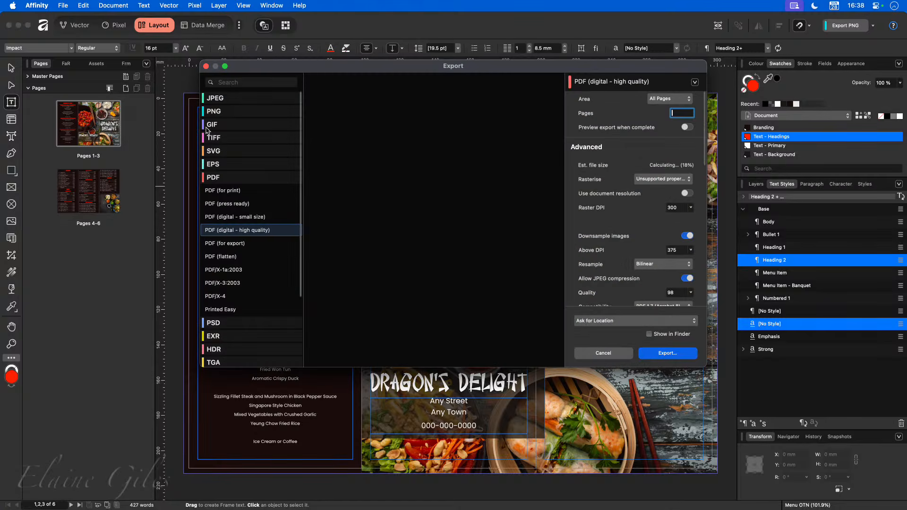
left_click(237, 100)
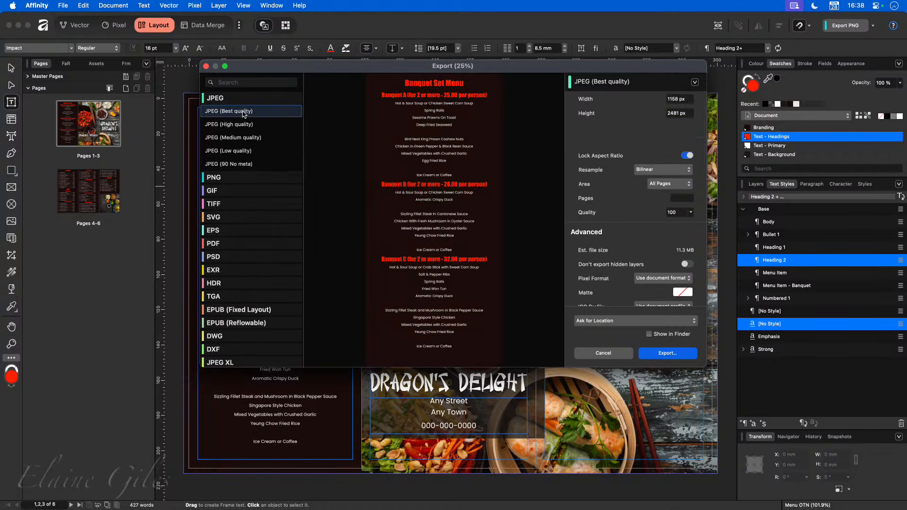
left_click(254, 166)
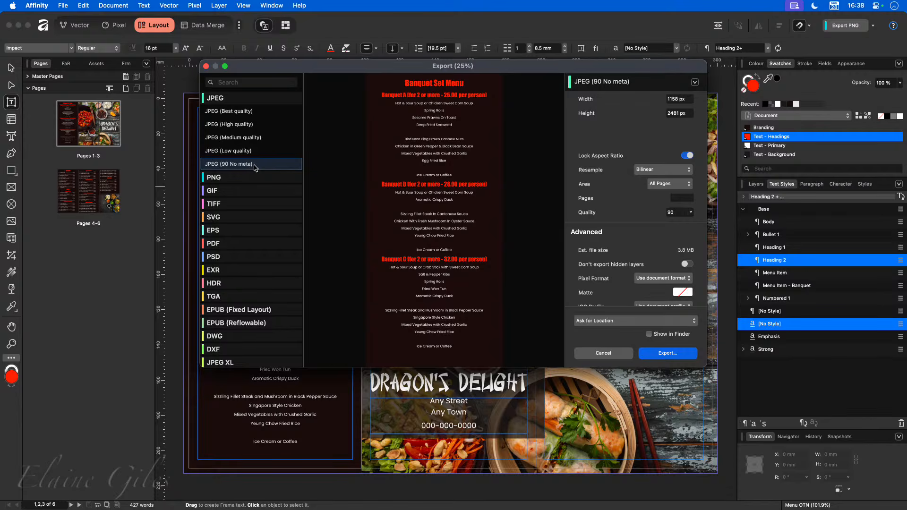
left_click(678, 185)
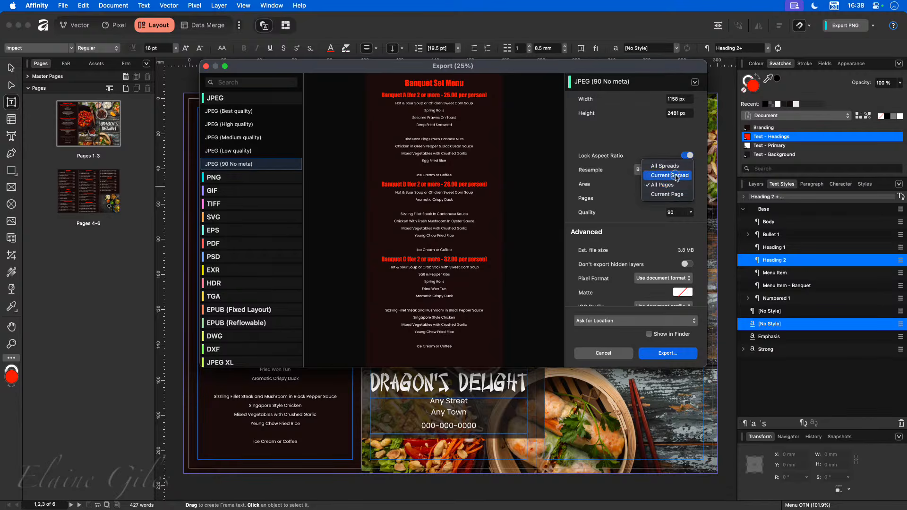
left_click(670, 166)
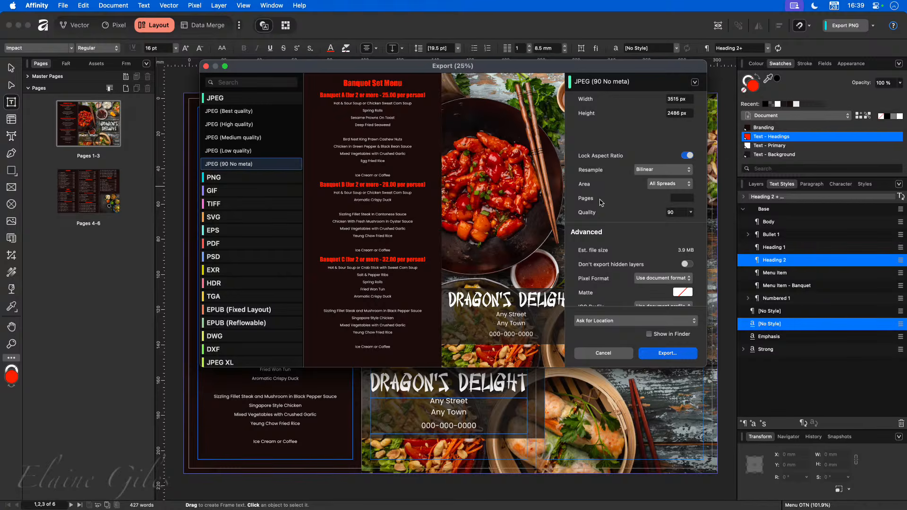
Step: Check the advanced JPEG settings and export the spreads as Menu OTN into the folder 70 - Exporting as Images - Spreads
scroll(601, 202, "down", 5)
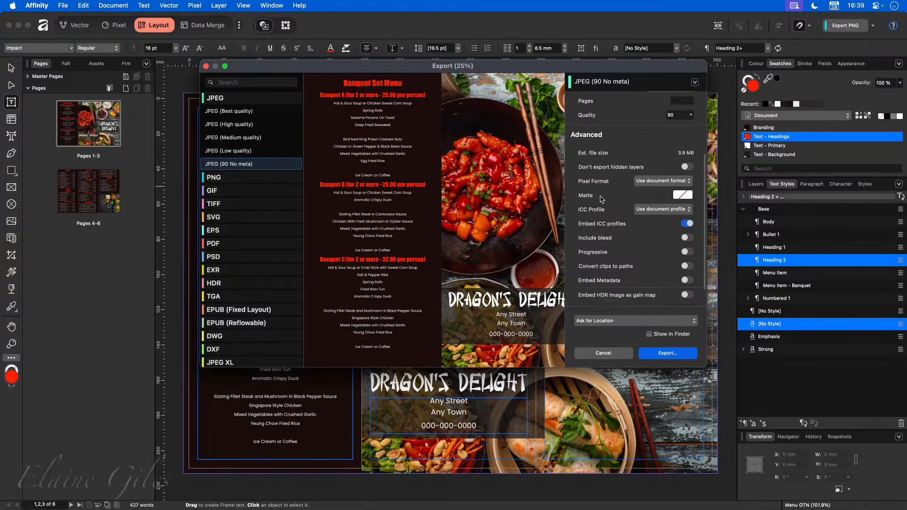
scroll(600, 199, "down", 2)
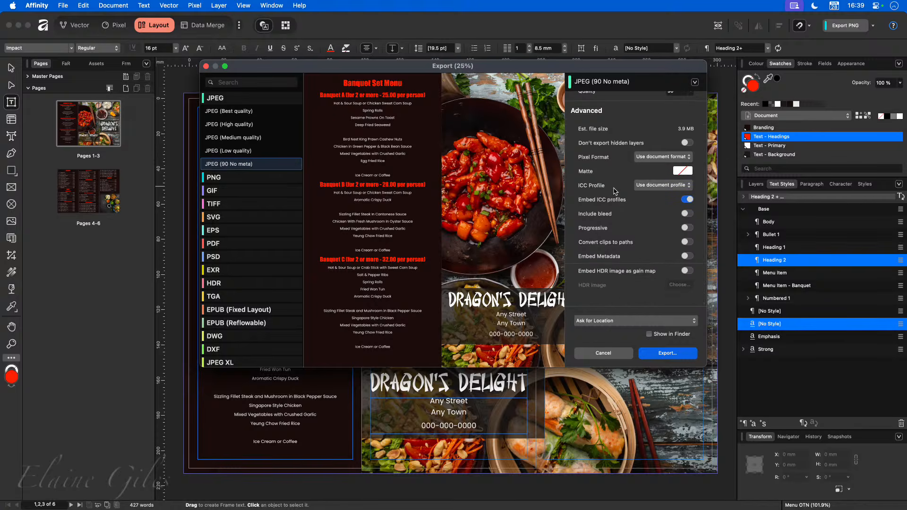
scroll(626, 161, "up", 6)
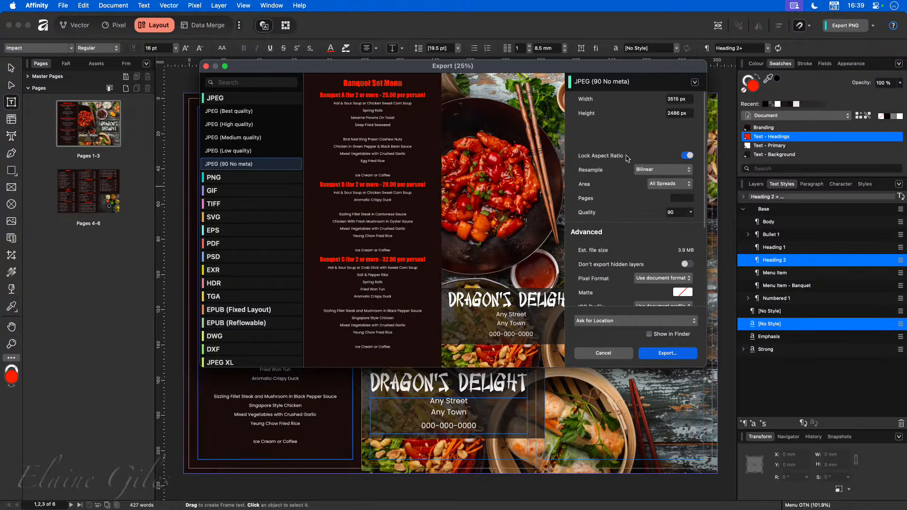
left_click(666, 355)
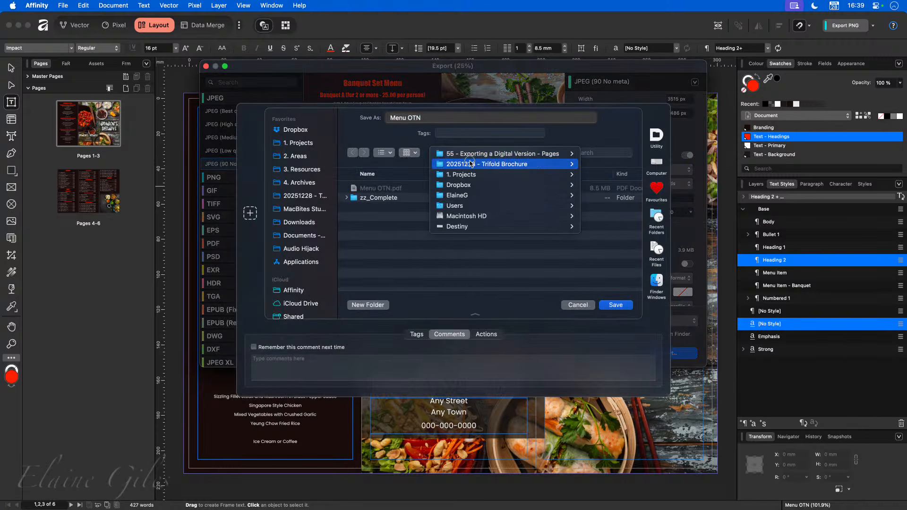
left_click(304, 196)
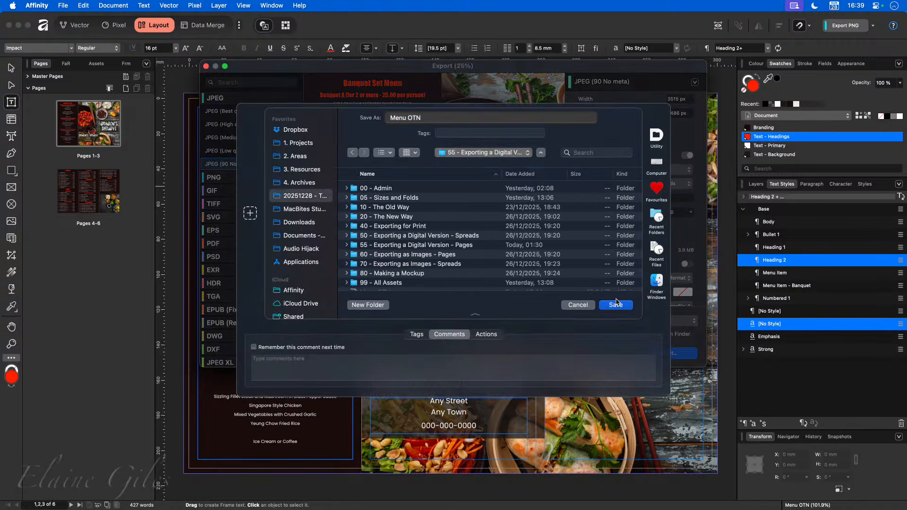
double_click(385, 252)
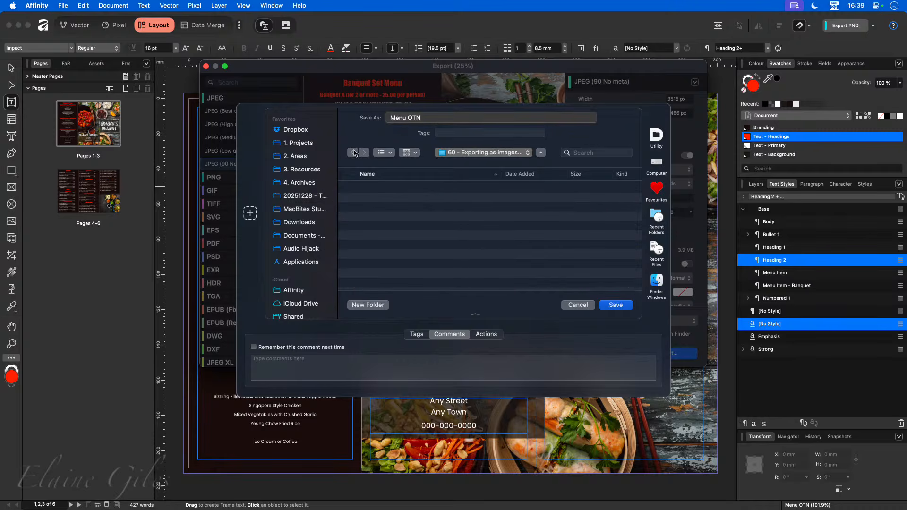
double_click(434, 264)
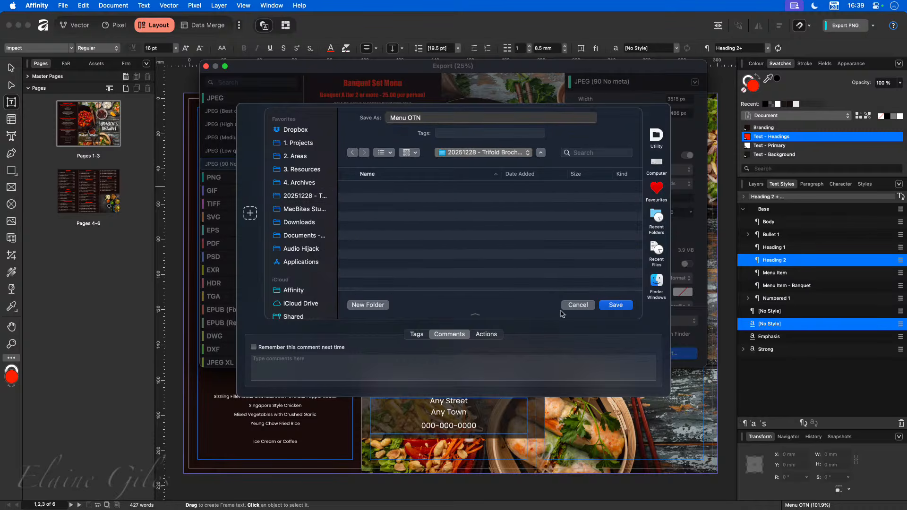
left_click(615, 306)
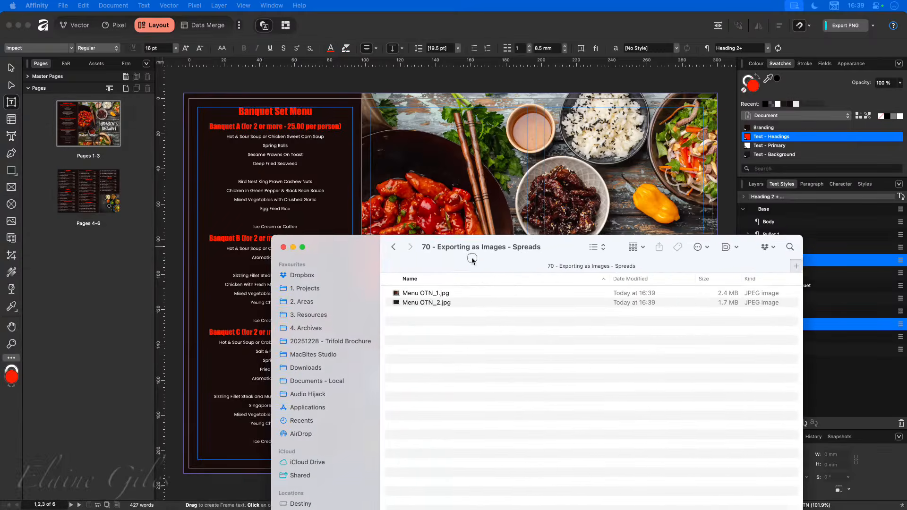
Step: Preview the exported spread images Menu OTN_1.jpg and Menu OTN_2.jpg in Finder
left_click(387, 287)
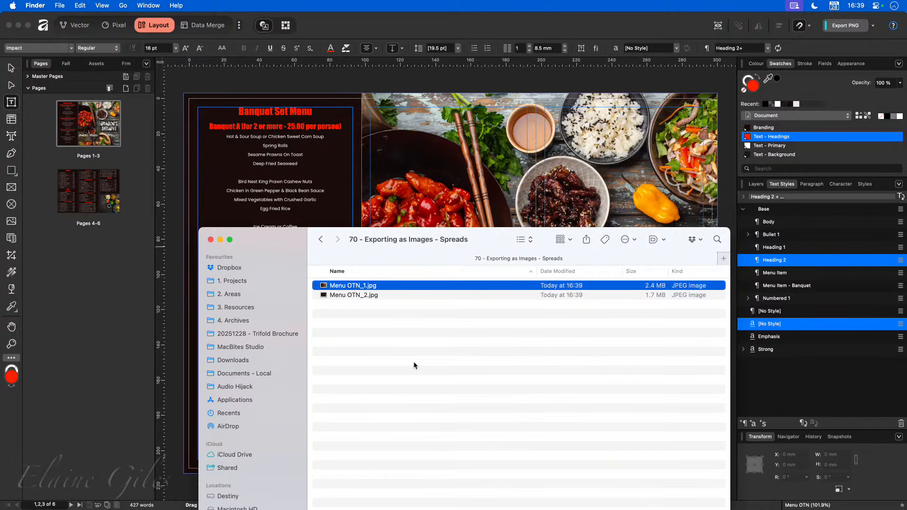
key("space")
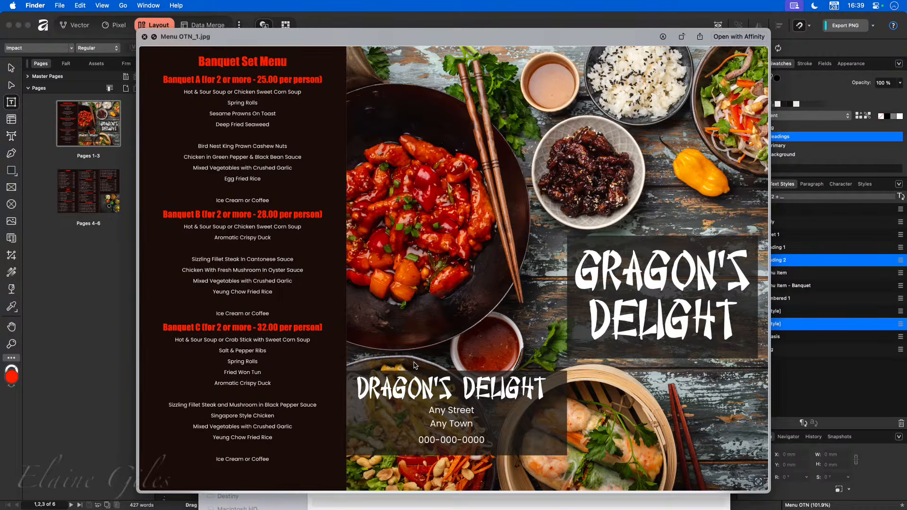
key("Down")
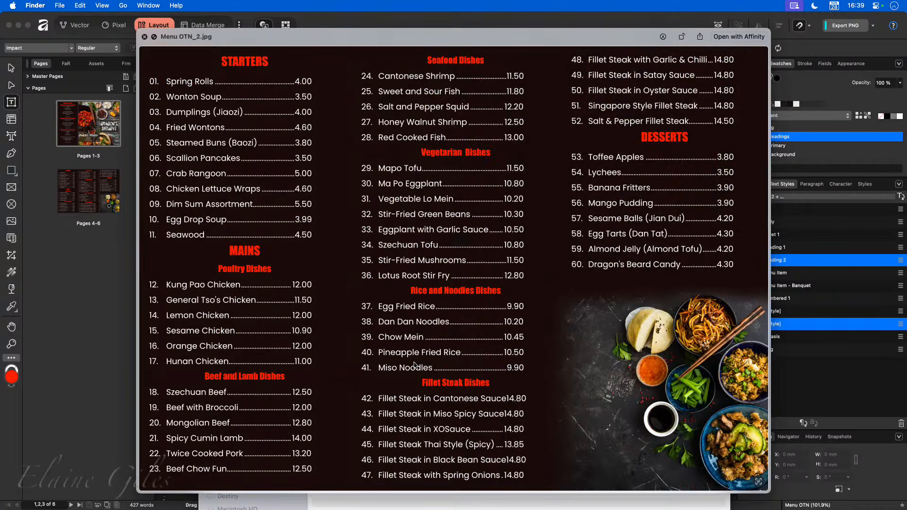
key("Up")
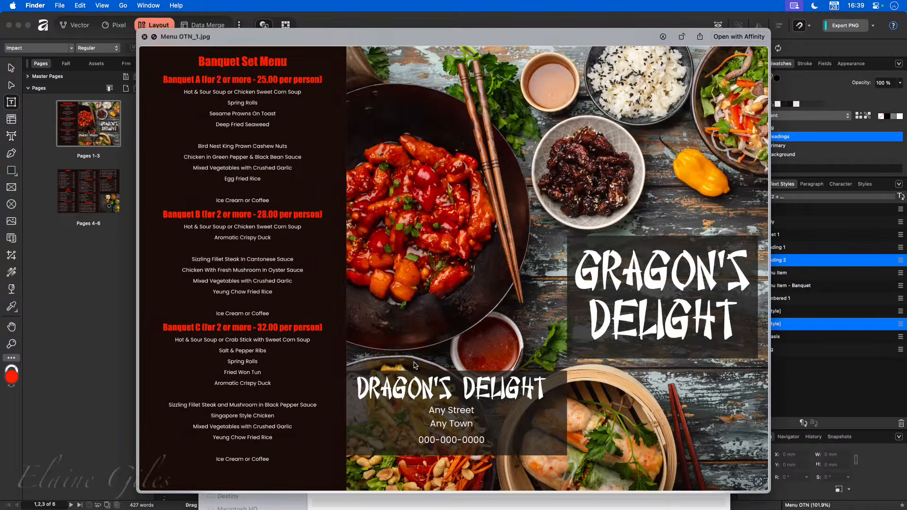
key("space")
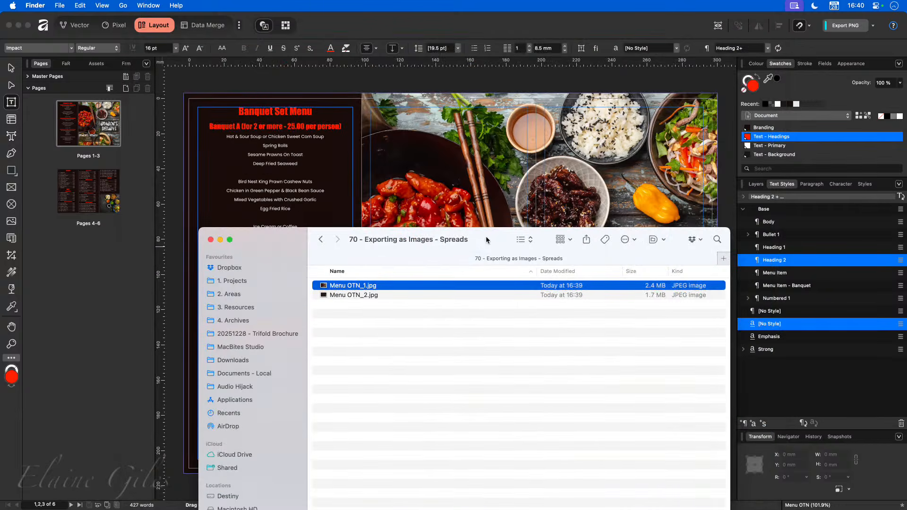
Step: Close the Finder window, return to Affinity and set up another JPEG (90 No meta) export with the area set to All Pages
left_click_drag(485, 236, 0, 230)
key("super+w")
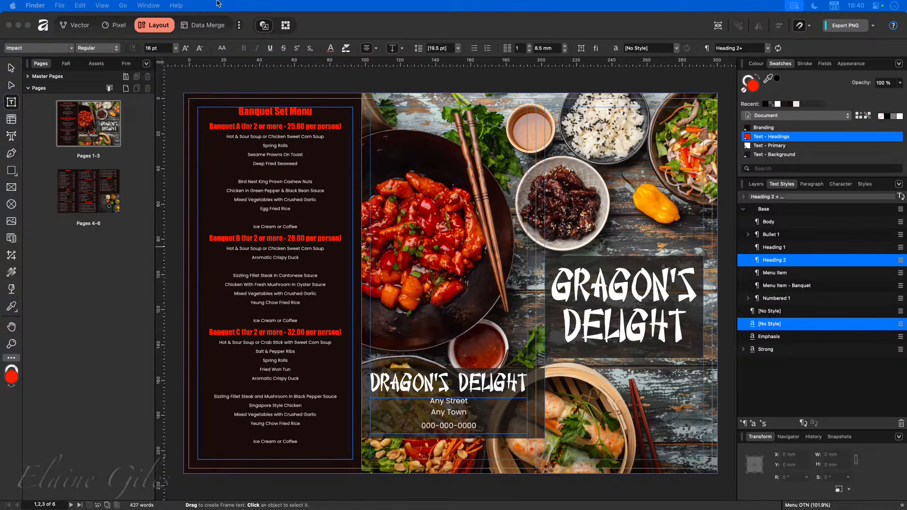
left_click(367, 21)
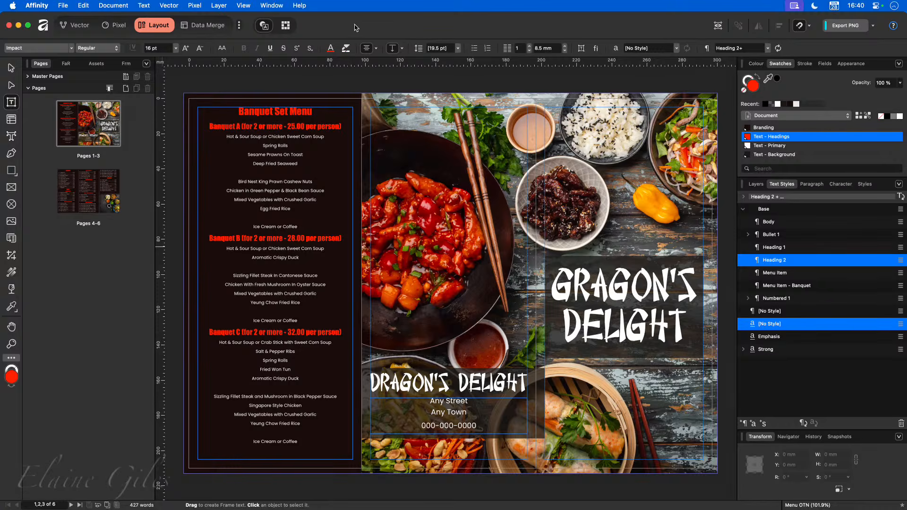
key("super+alt+shift+s")
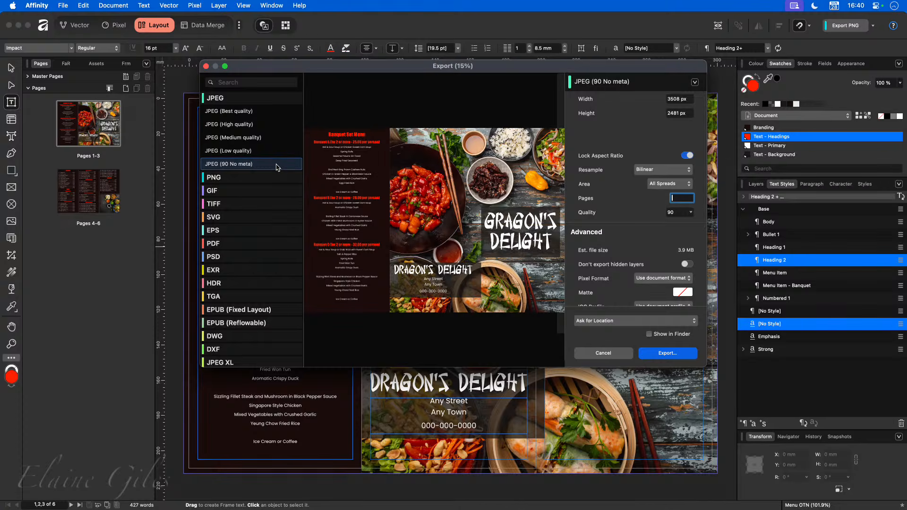
left_click(680, 185)
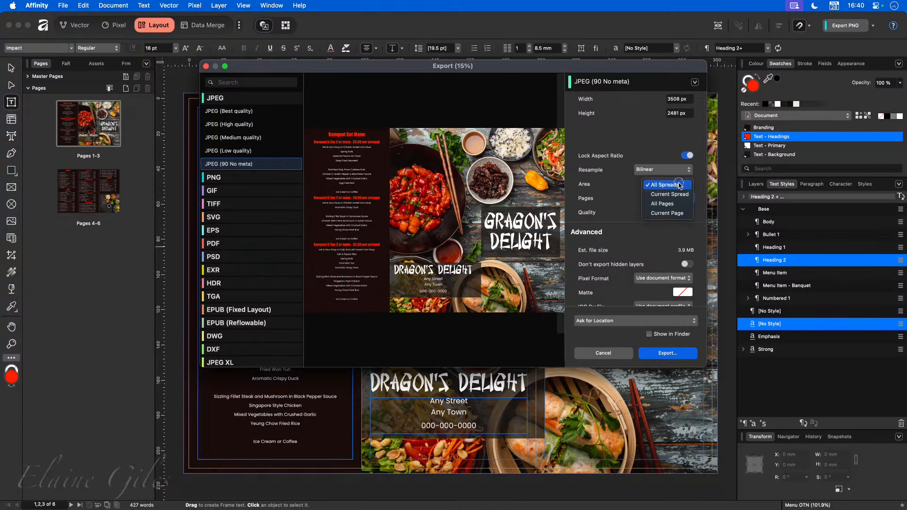
left_click(680, 204)
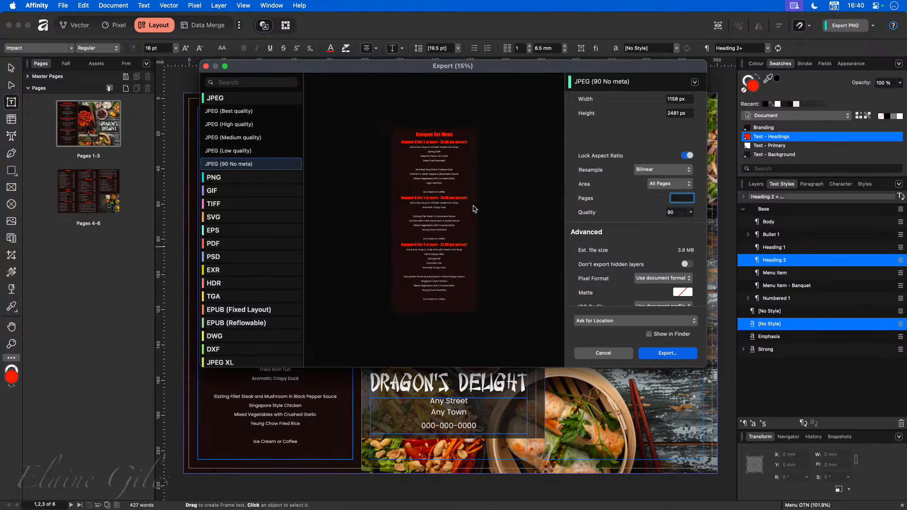
Step: Export the individual pages as Menu OTN into the folder 60 - Exporting as Images - Pages
left_click(679, 353)
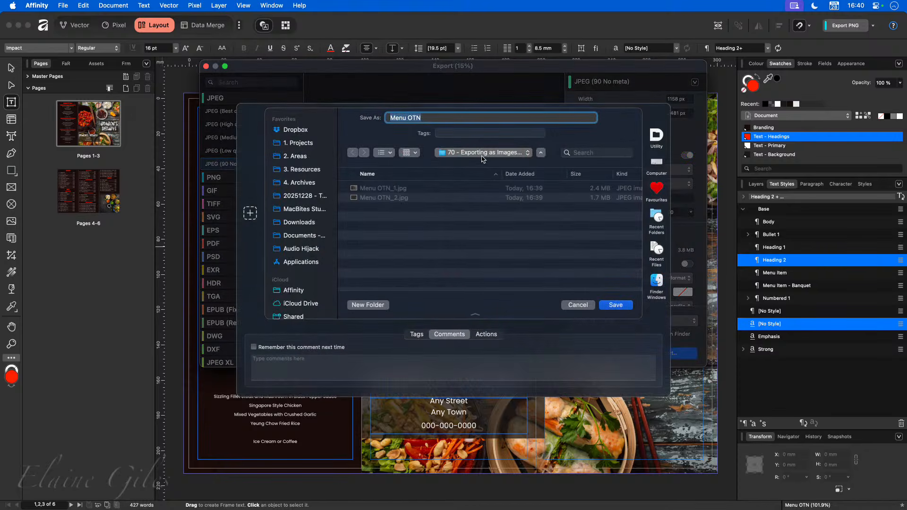
left_click(479, 154)
left_click(479, 163)
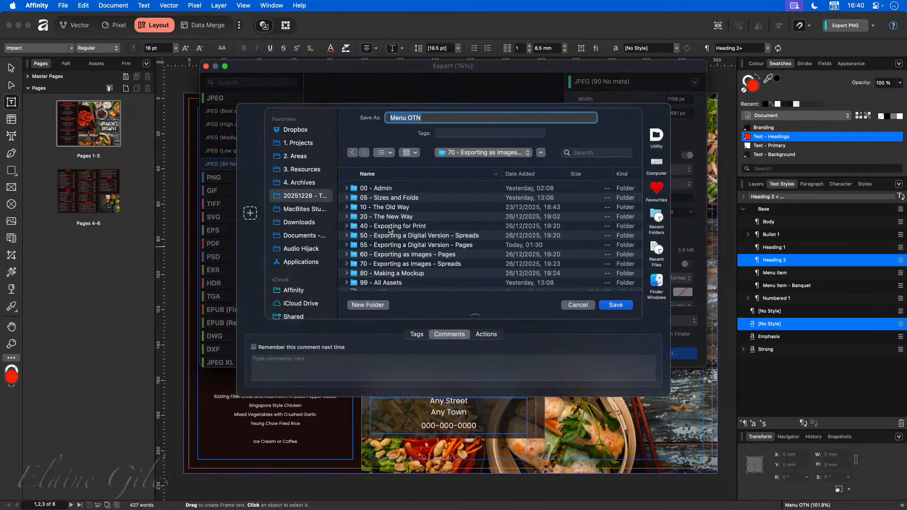
double_click(392, 258)
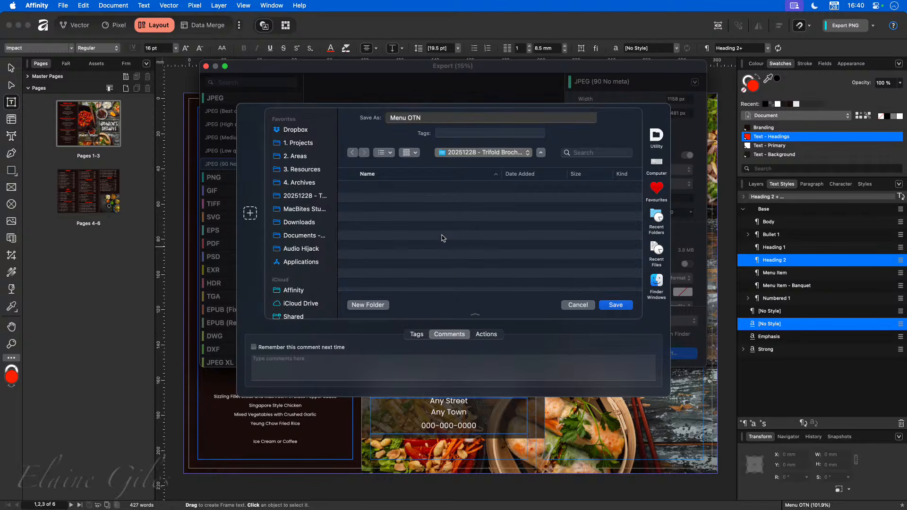
left_click(615, 305)
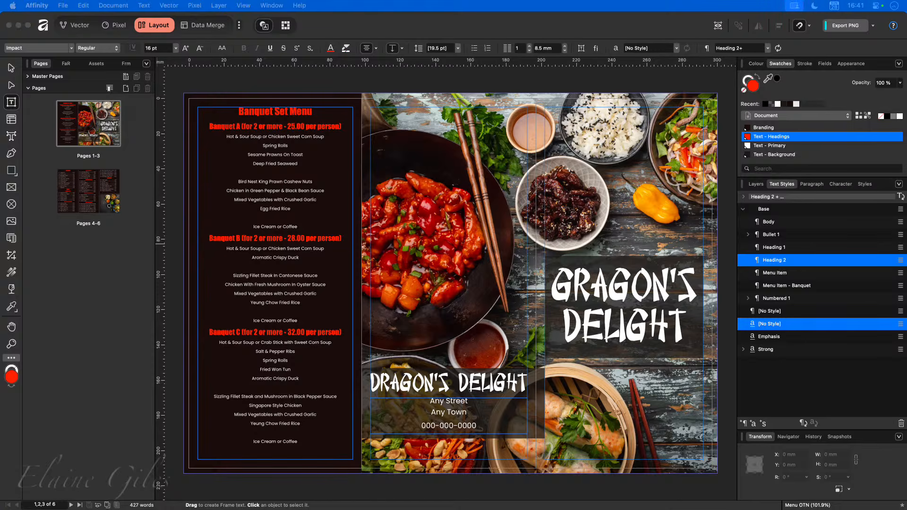
Step: Preview the exported page images from Menu OTN_1.jpg to Menu OTN_6.jpg in Finder and go back to the first one
left_click_drag(0, 300, 317, 176)
left_click(239, 224)
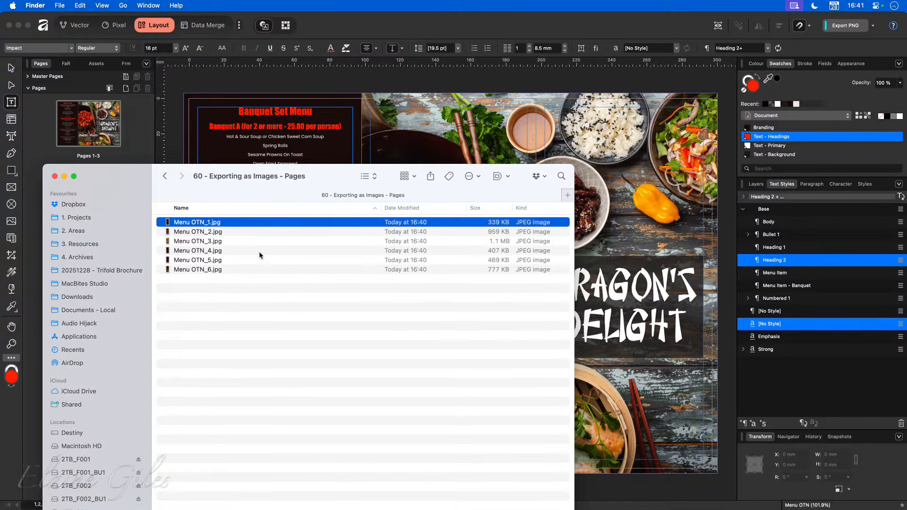
key("space")
key("Down")
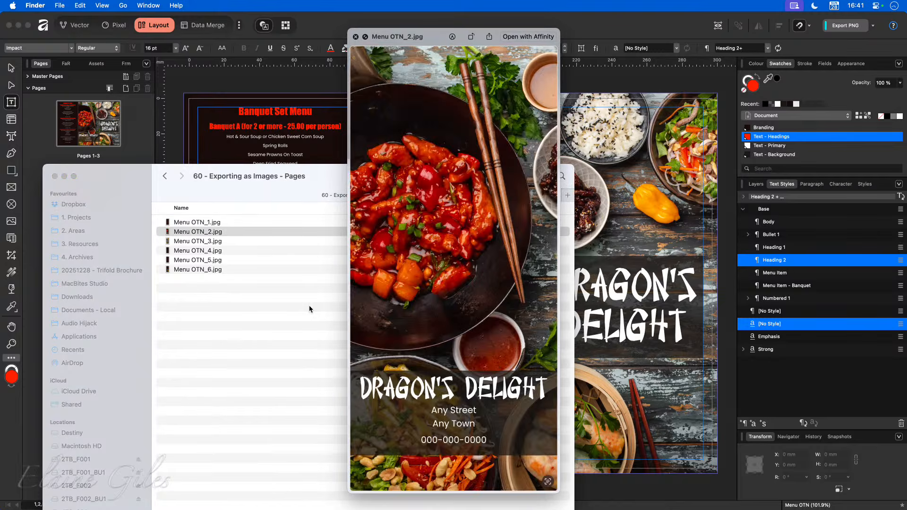
key("Down")
key("Down")
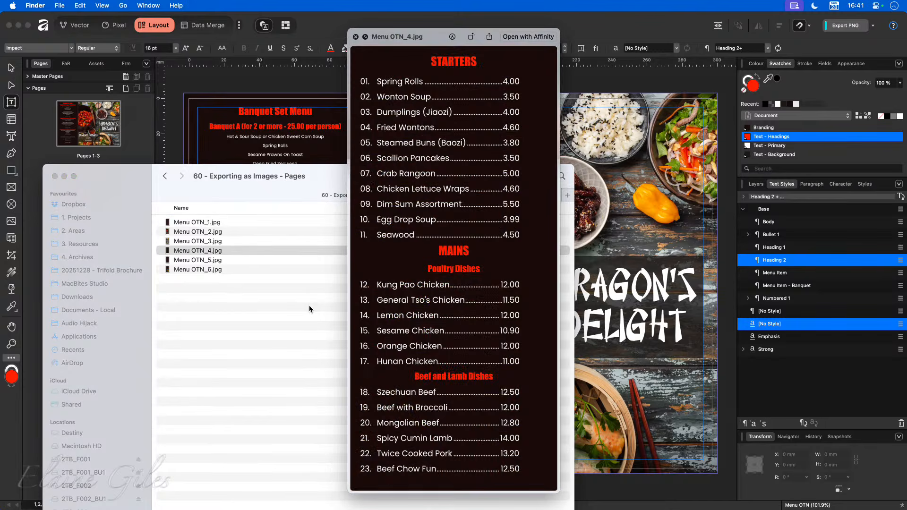
key("Down")
key("Down")
key("Up")
key("Up")
key("Up")
key("Up")
key("Up")
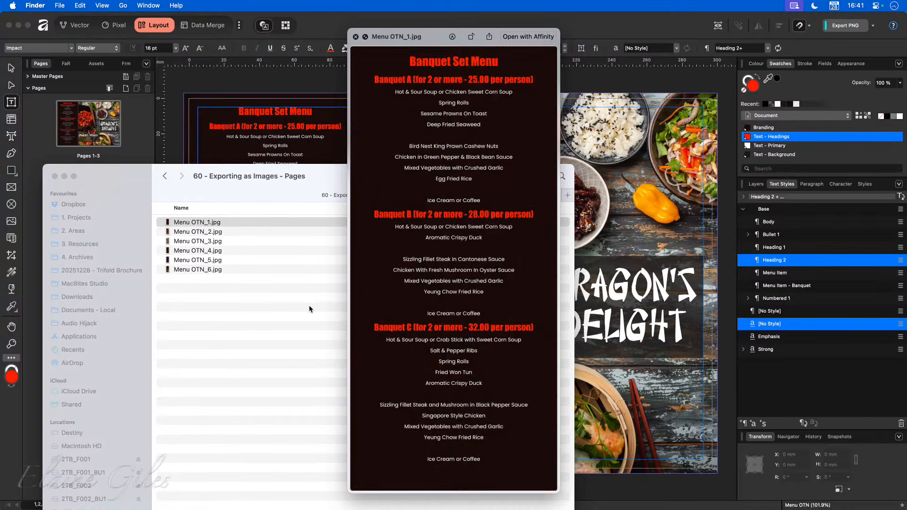
key("space")
Step: Close the Finder window with the page images and switch back to the menu document in Affinity
left_click_drag(316, 181, 274, 185)
key("super+w")
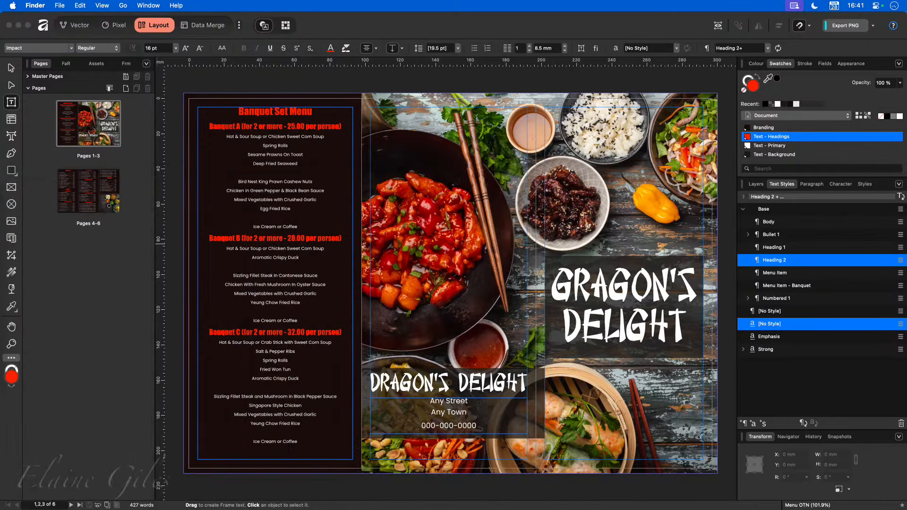
left_click(367, 25)
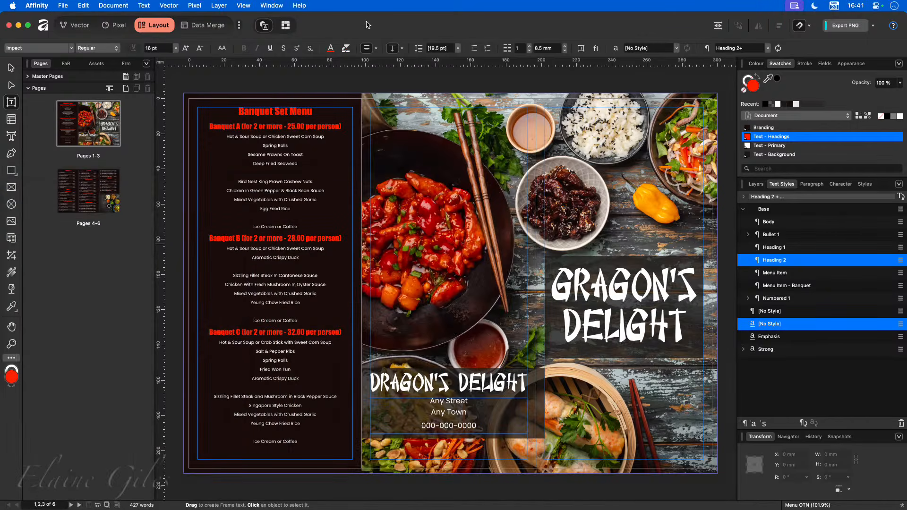
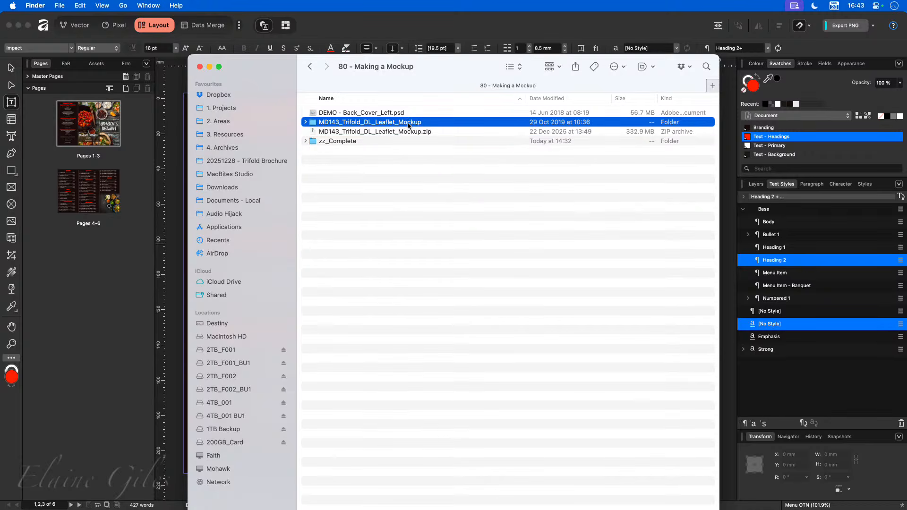
Step: Open the MD143_Trifold_DL_Leaflet_Mockup folder and preview !Background_Texture.pdf and !MD_Licence.pdf
double_click(408, 123)
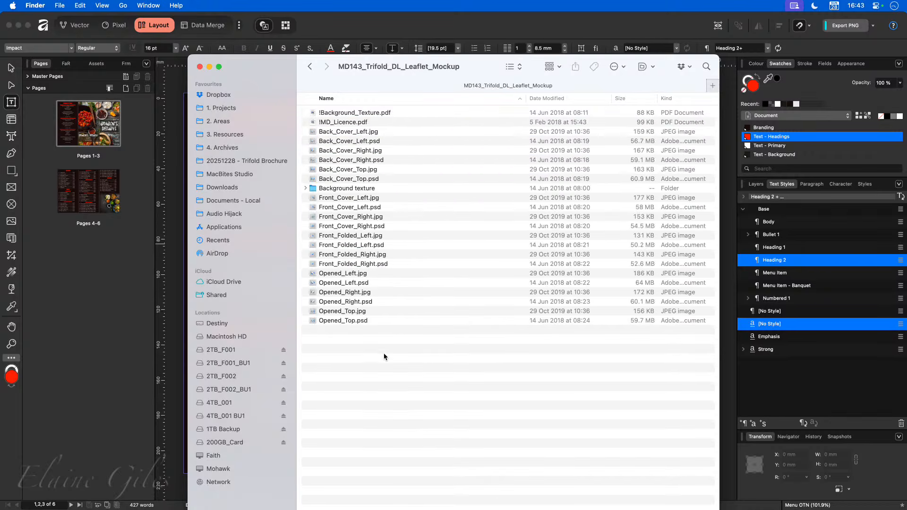
left_click(407, 113)
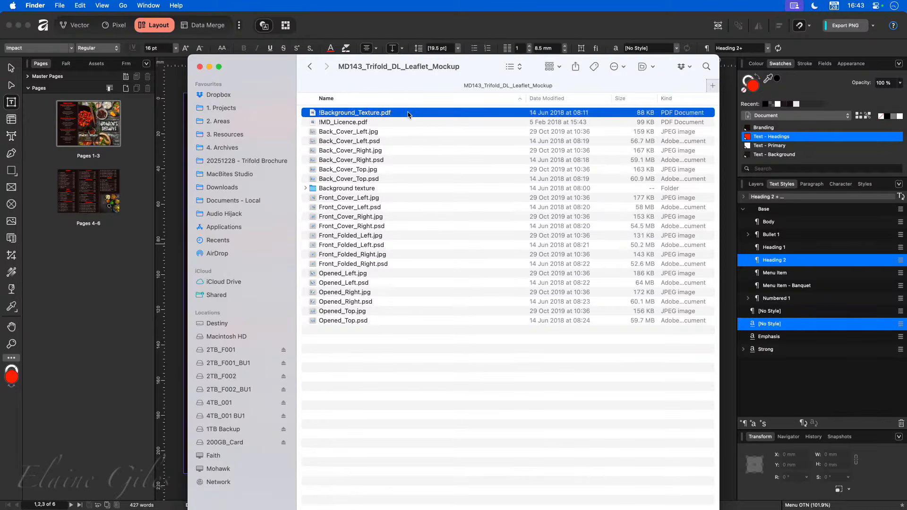
key("space")
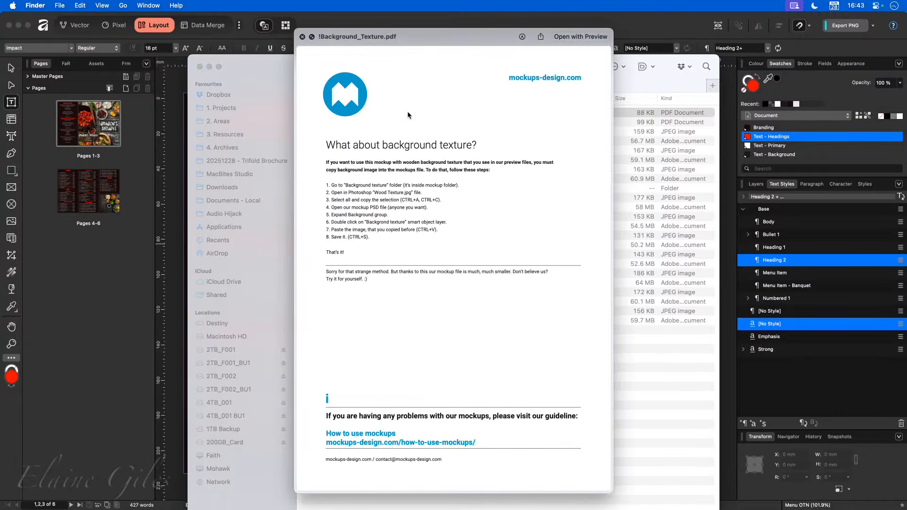
key("Down")
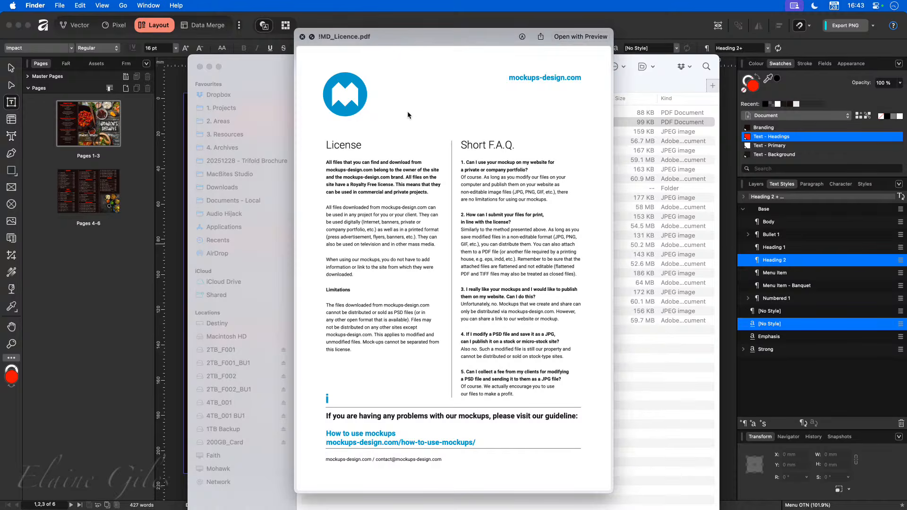
key("space")
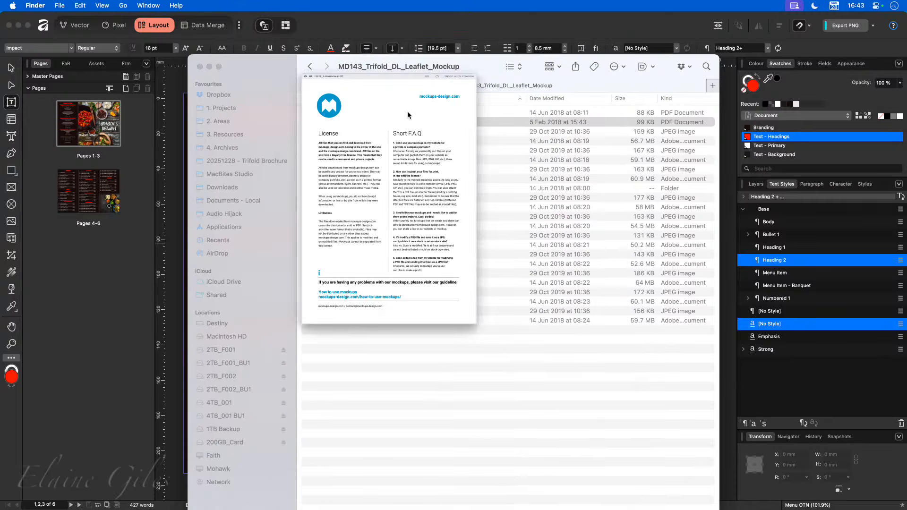
Step: Expand the Background texture folder, preview Wood_Texture.jpg and collapse the folder again
key("Down")
key("Down")
key("Down")
key("Down")
key("Down")
key("Down")
key("Down")
key("Down")
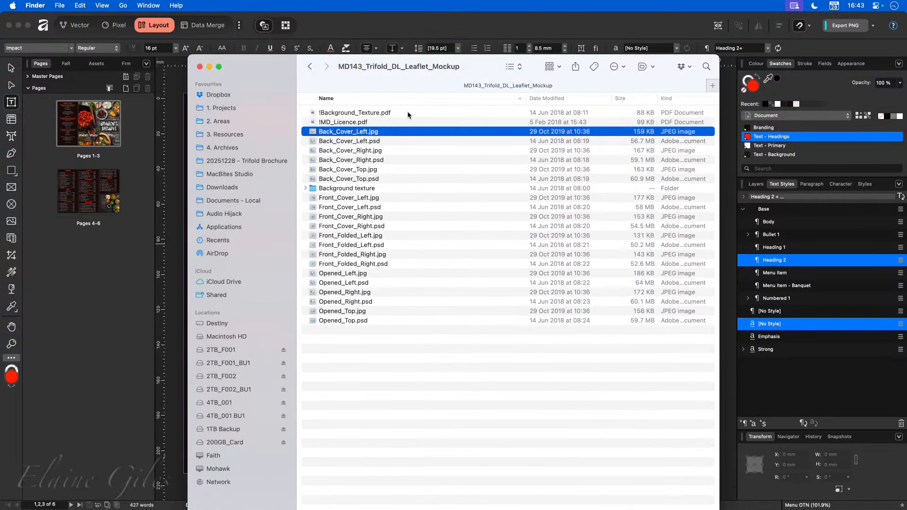
key("Up")
key("Right")
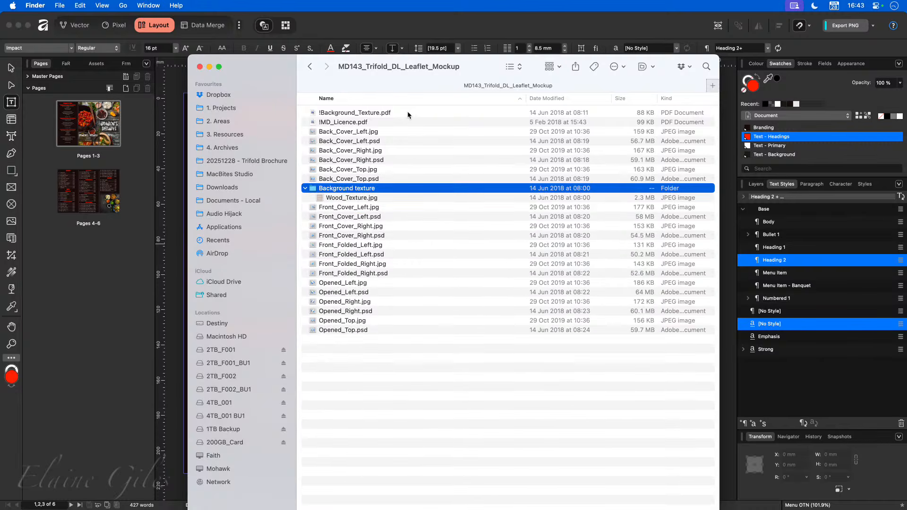
key("Down")
key("space")
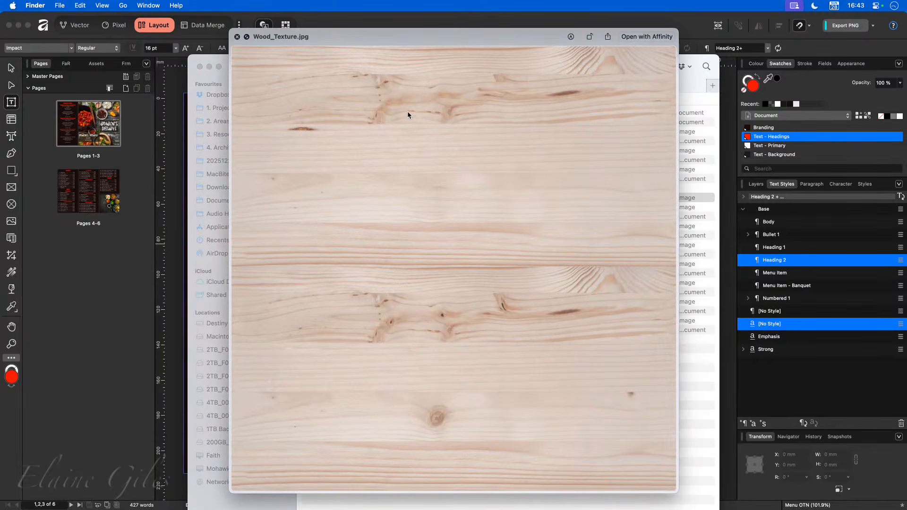
key("space")
key("Up")
key("Left")
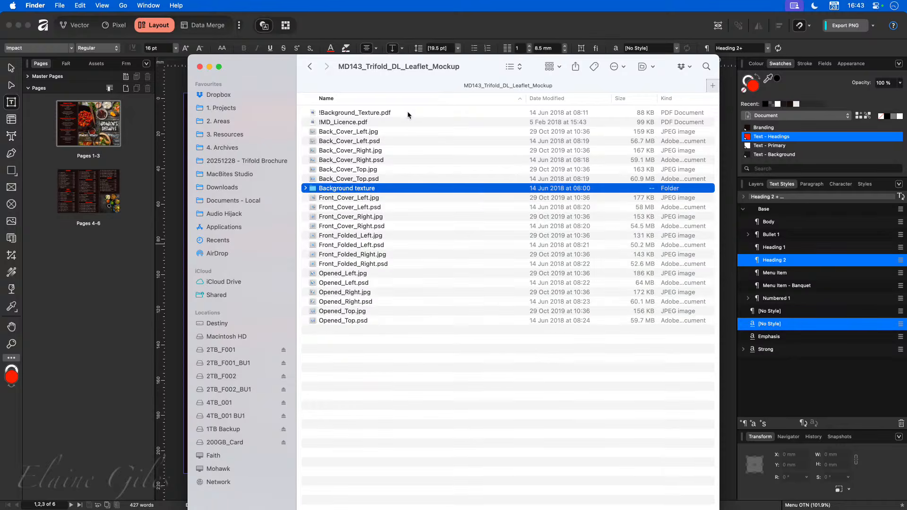
Step: Preview the leaflet mockup files from Back_Cover_Left.jpg through to Front_Cover_Right.psd, finishing by closing the preview
key("Up")
key("Up")
key("Up")
key("Up")
key("Up")
key("Up")
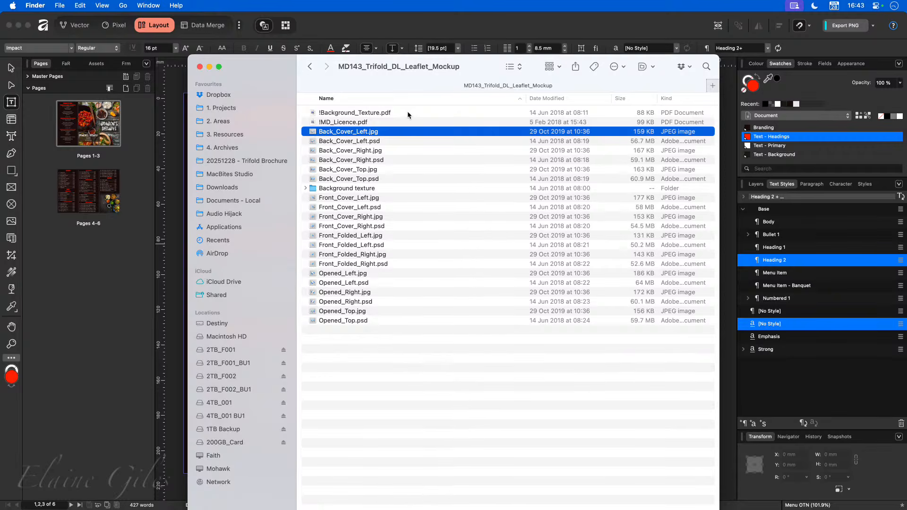
key("space")
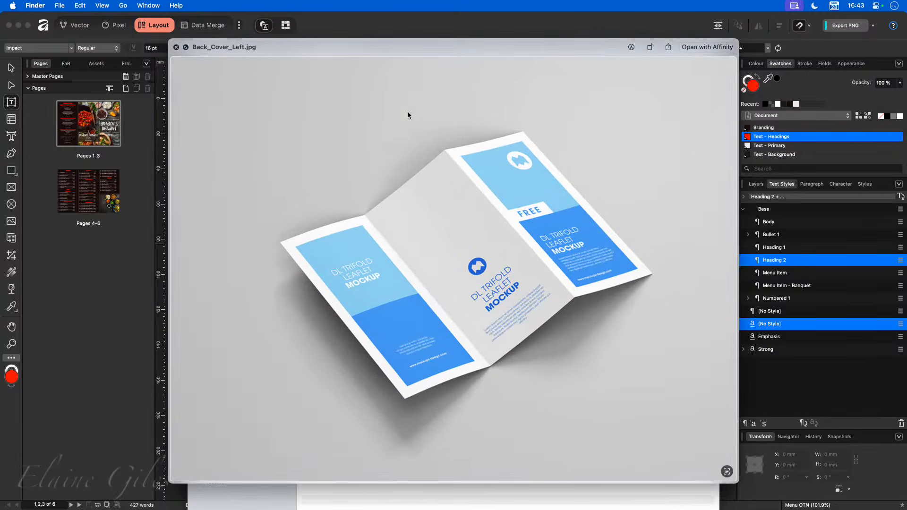
key("Down")
key("Down")
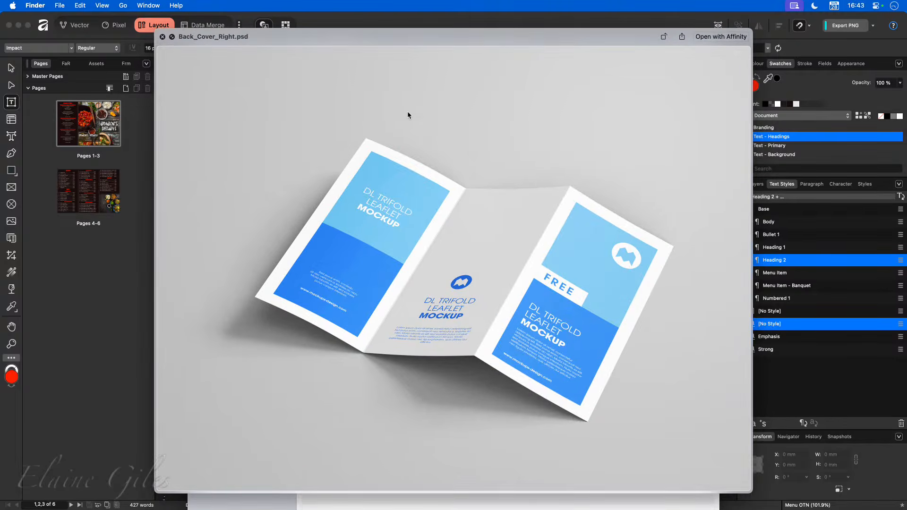
key("Down")
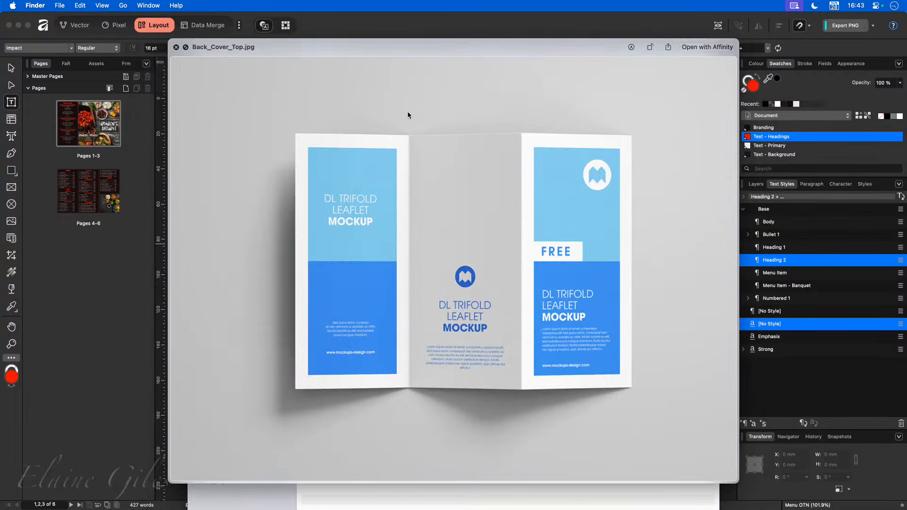
key("Down")
key("Down")
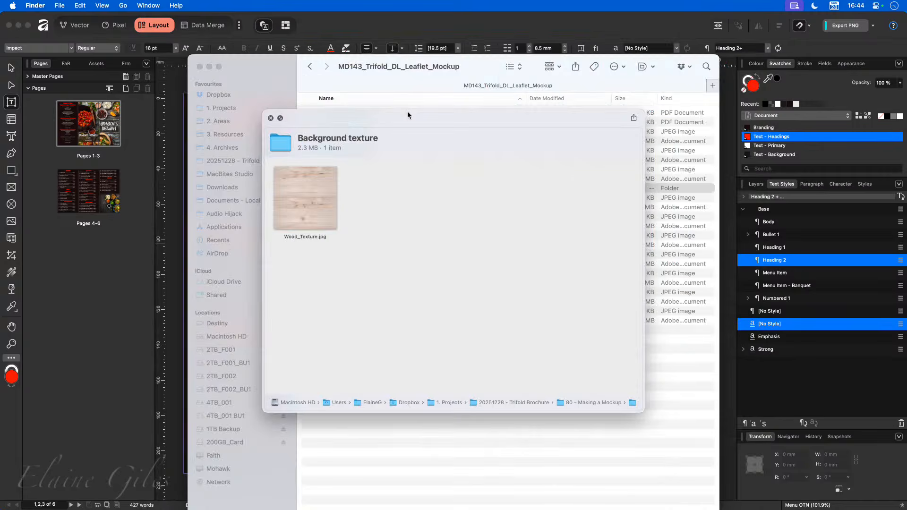
key("Down")
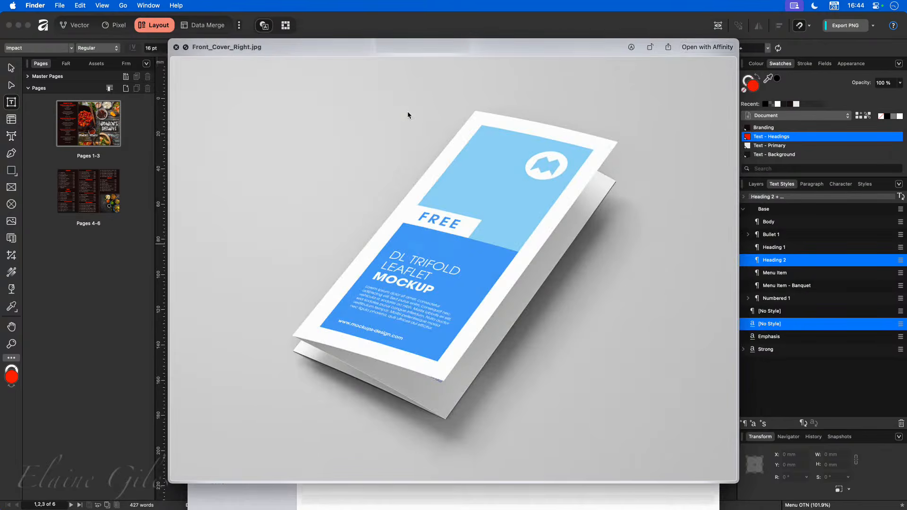
key("Down")
key("Up")
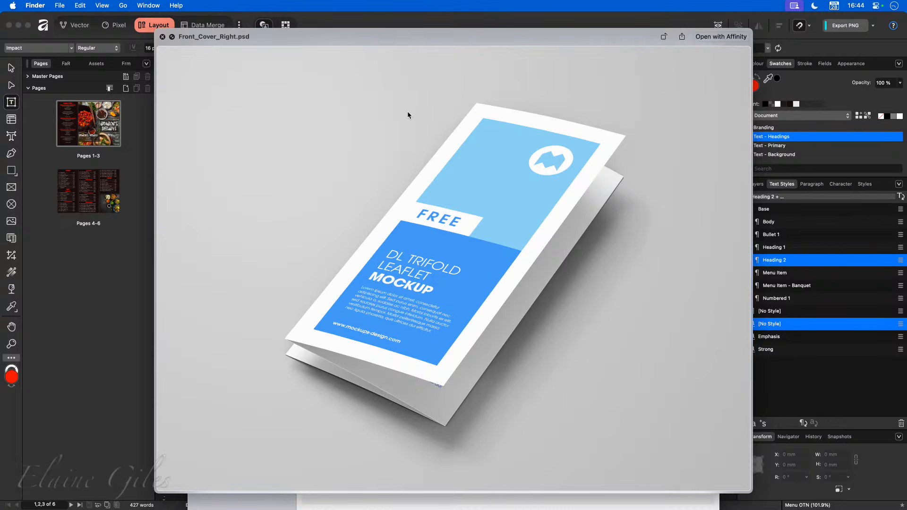
key("space")
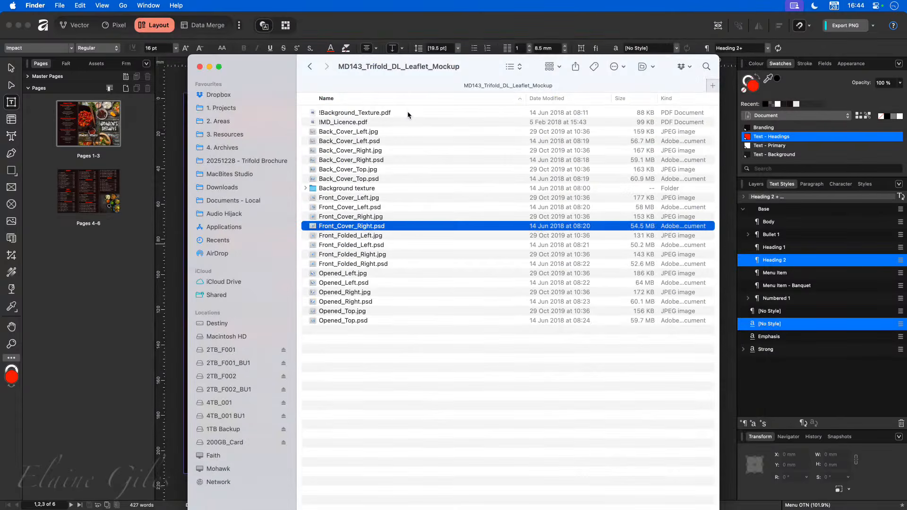
Step: Return to the 80 - Making a Mockup folder and preview DEMO - Back_Cover_Left.psd
key("super+Up")
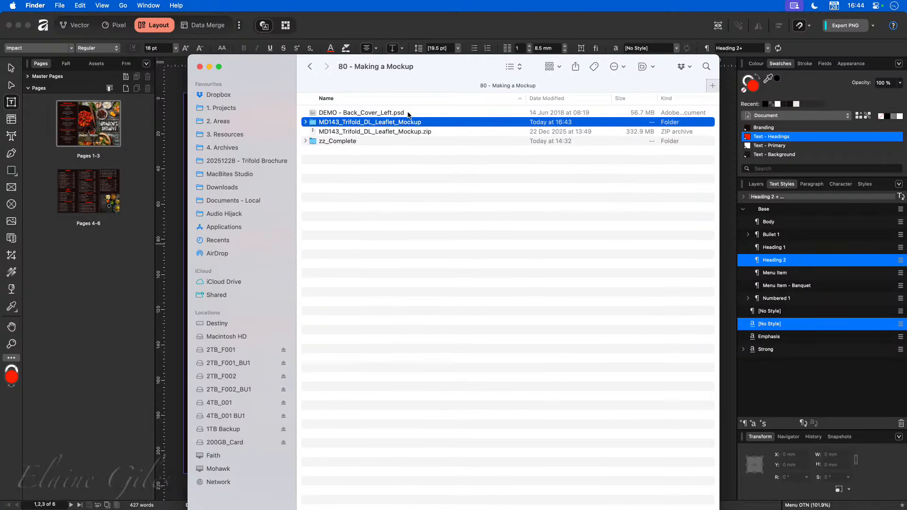
left_click(409, 114)
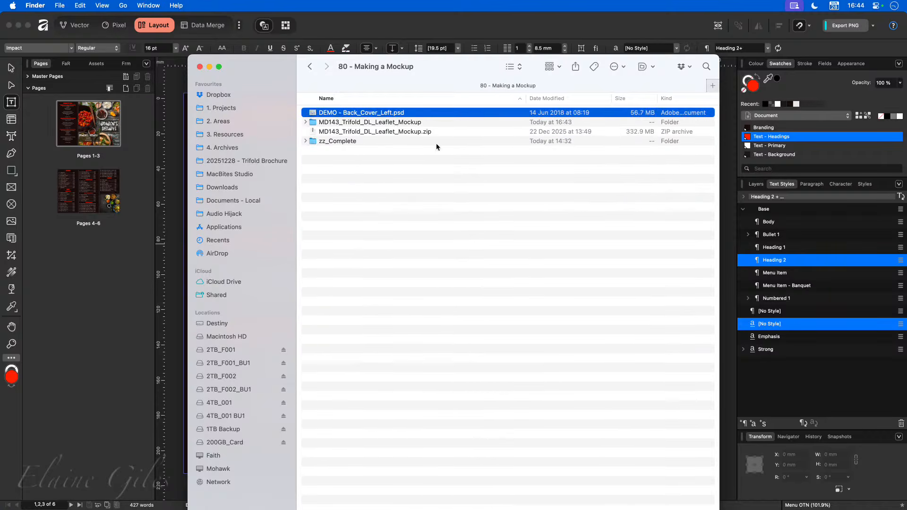
key("space")
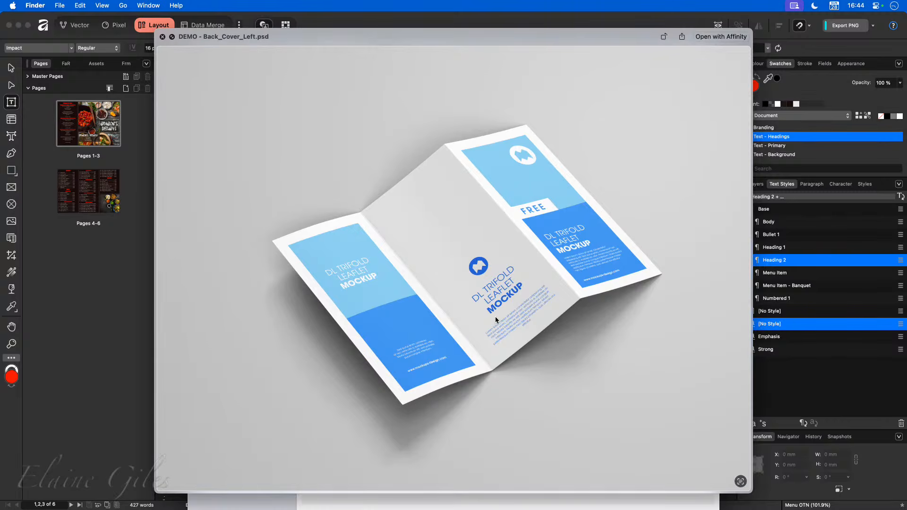
key("space")
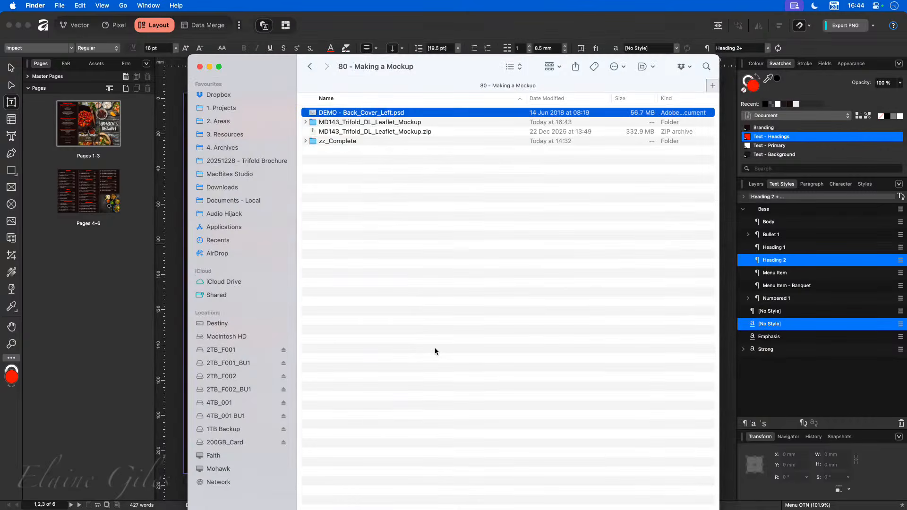
Step: Open DEMO - Back_Cover_Left.psd in Affinity and display its layers, selecting Cover, Middle page and Left page in turn
left_click_drag(451, 69, 0, 189)
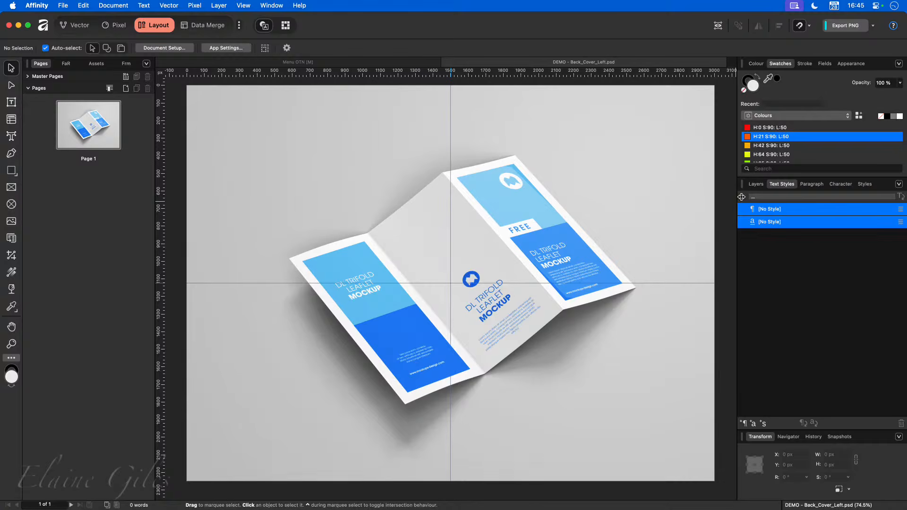
left_click(754, 184)
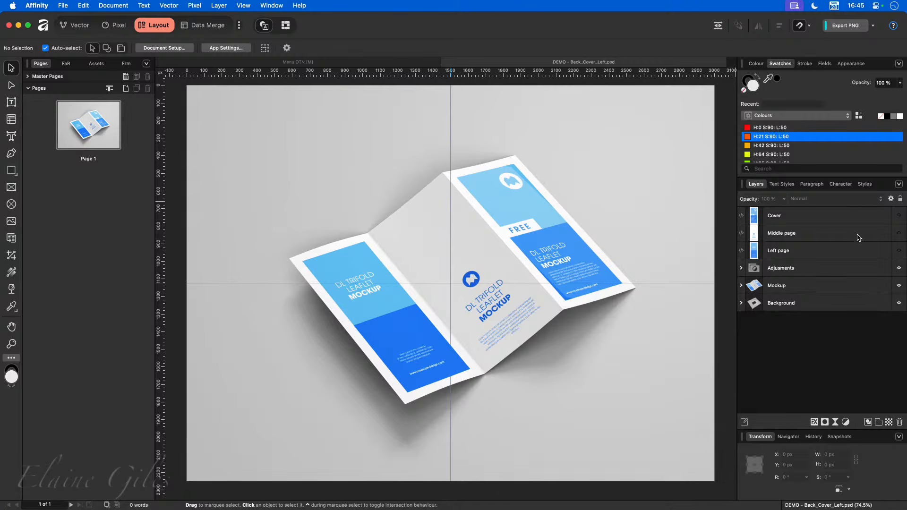
left_click(795, 216)
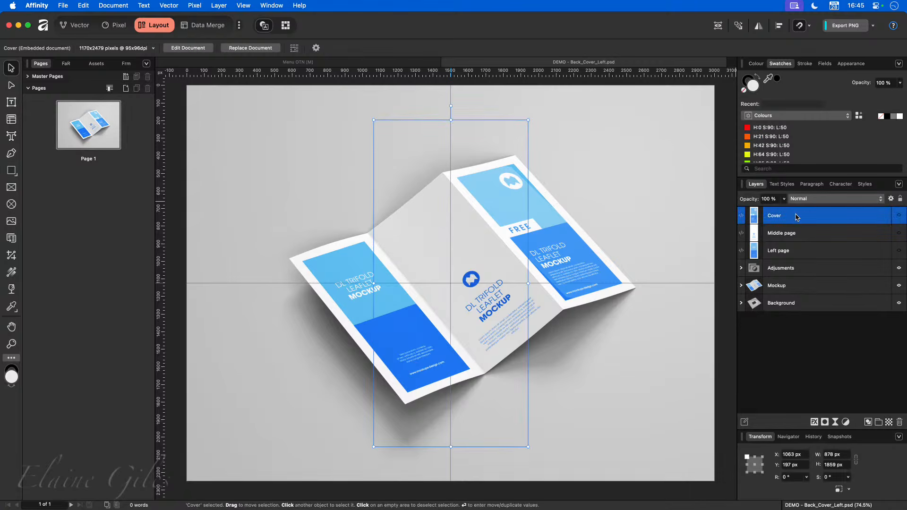
left_click(806, 233)
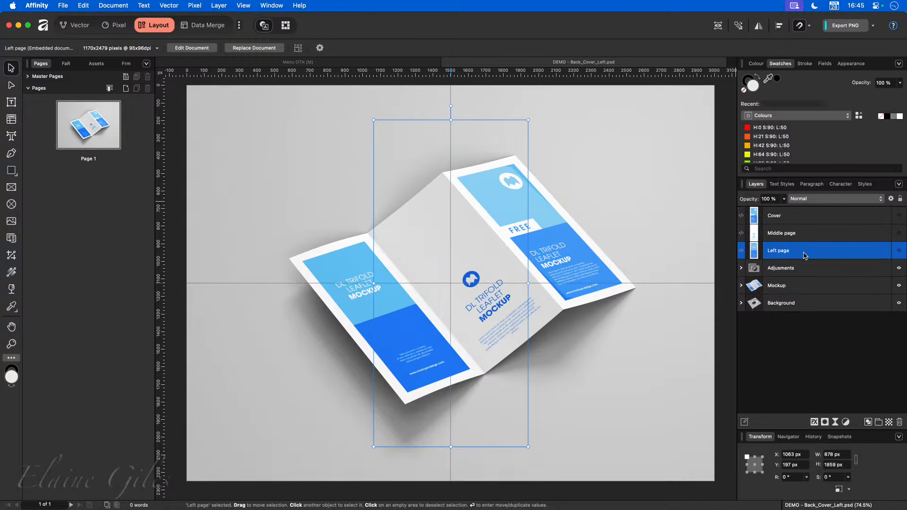
left_click(805, 253)
Step: Show the top-level Left page, Middle page and Cover layers to see their artwork, and hide all three again
left_click(898, 252)
left_click(899, 232)
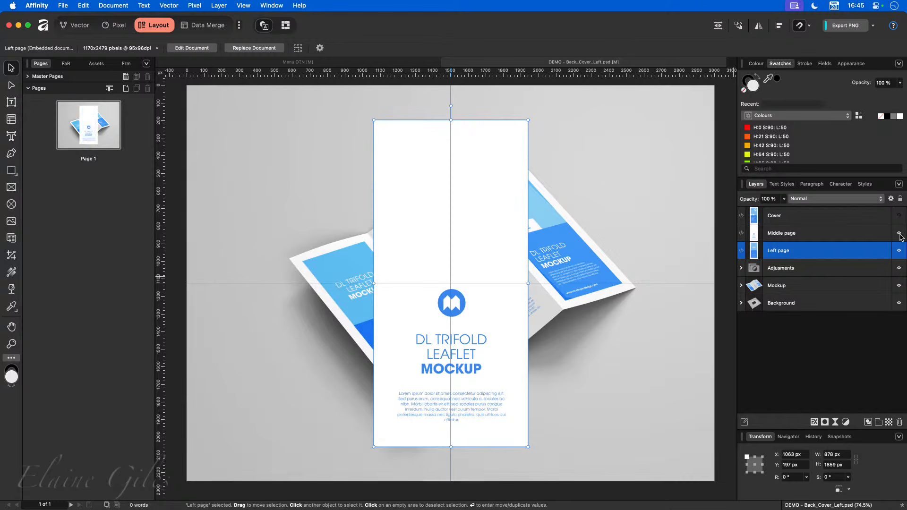
left_click(898, 220)
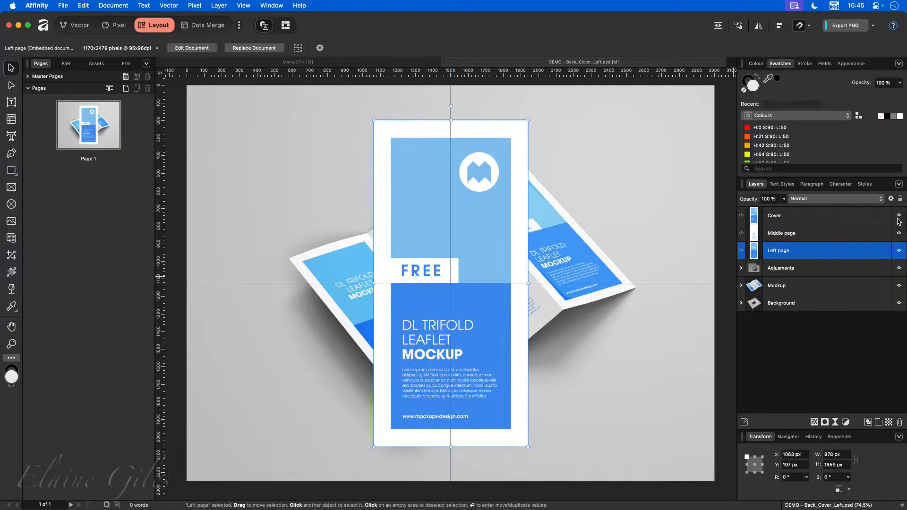
left_click(899, 217)
left_click(898, 232)
left_click(899, 251)
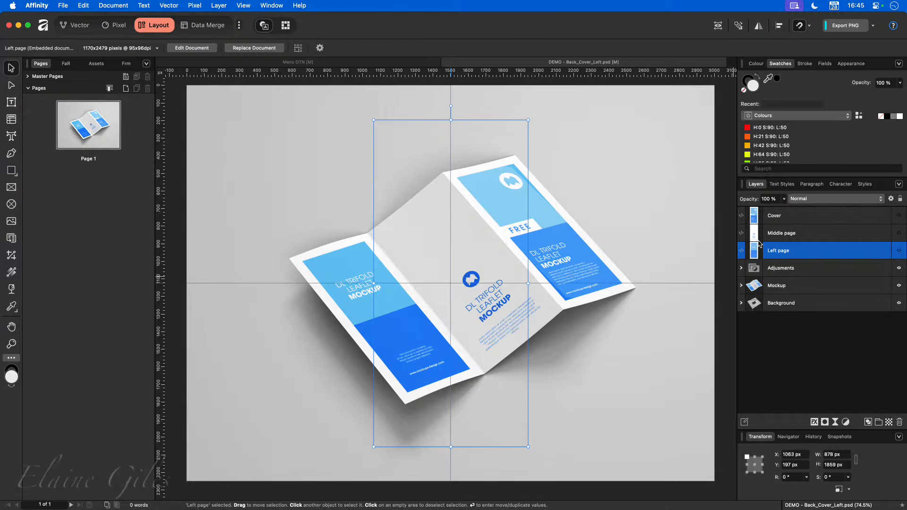
Step: Expand the Mockup group and select its Cover, Middle page and Left page layers, comparing its Cover with the top-level Cover layer
left_click(739, 285)
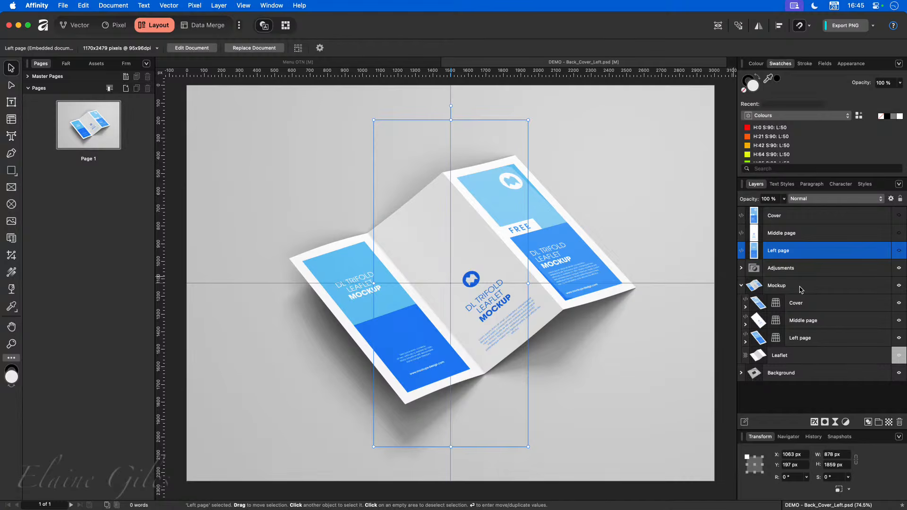
left_click(815, 306)
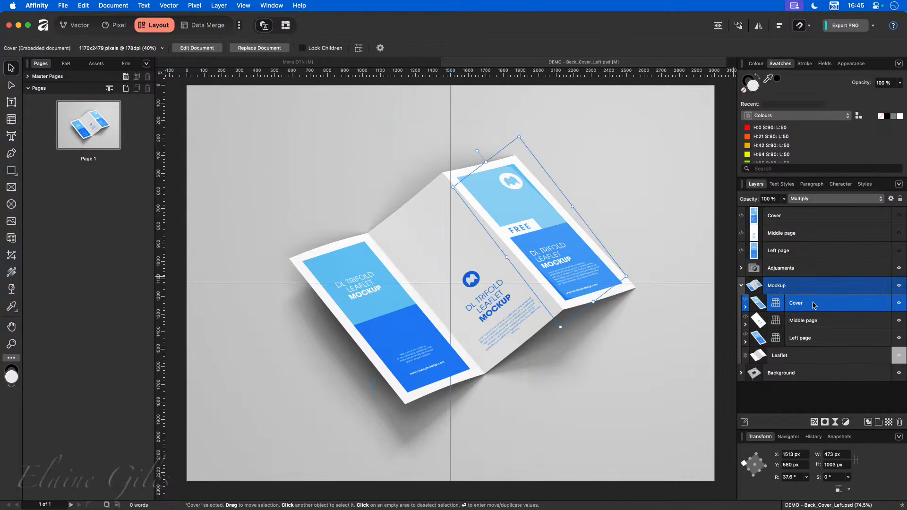
left_click(827, 325)
left_click(830, 340)
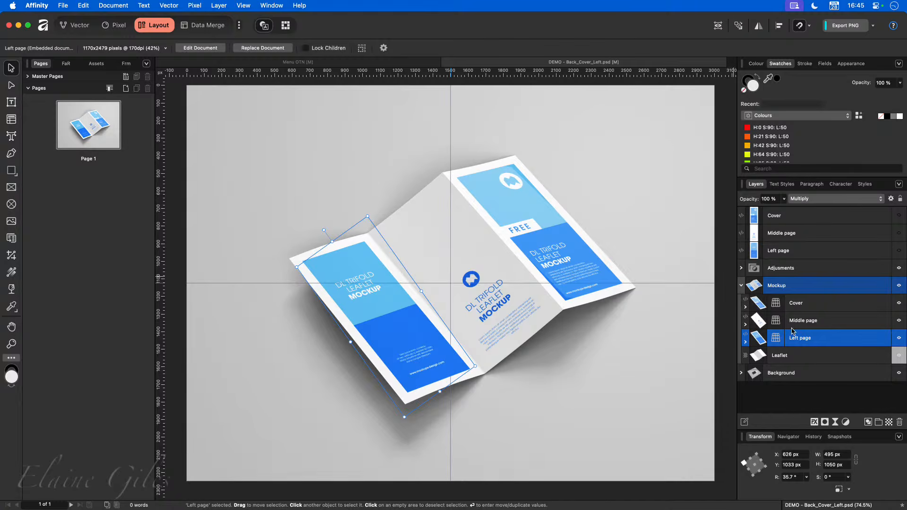
left_click(812, 304)
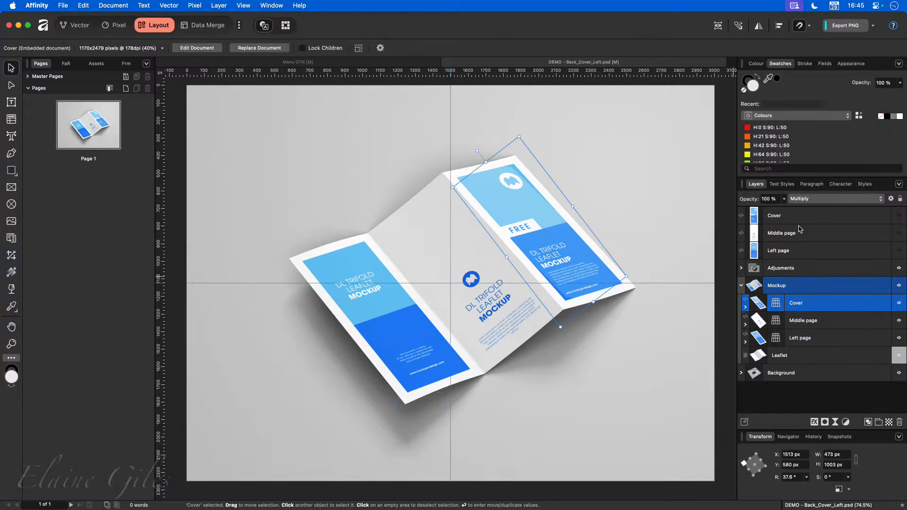
left_click(799, 220)
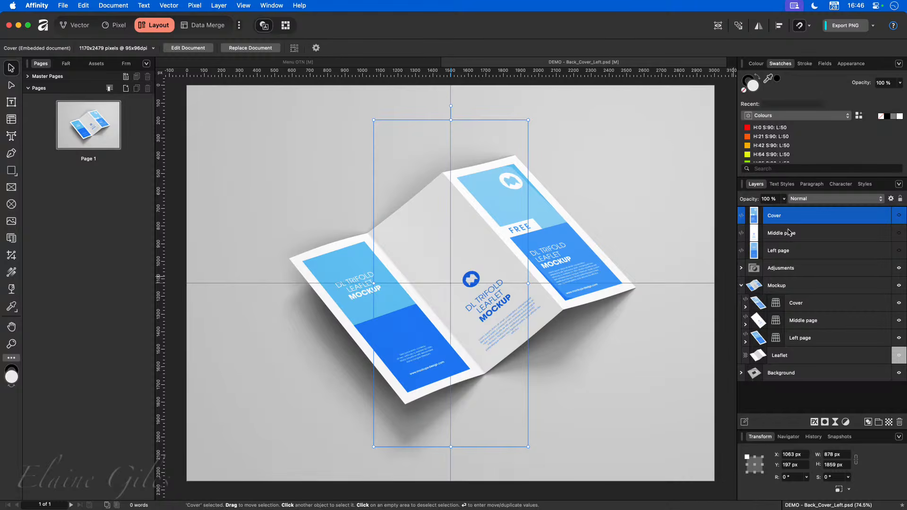
left_click(758, 304)
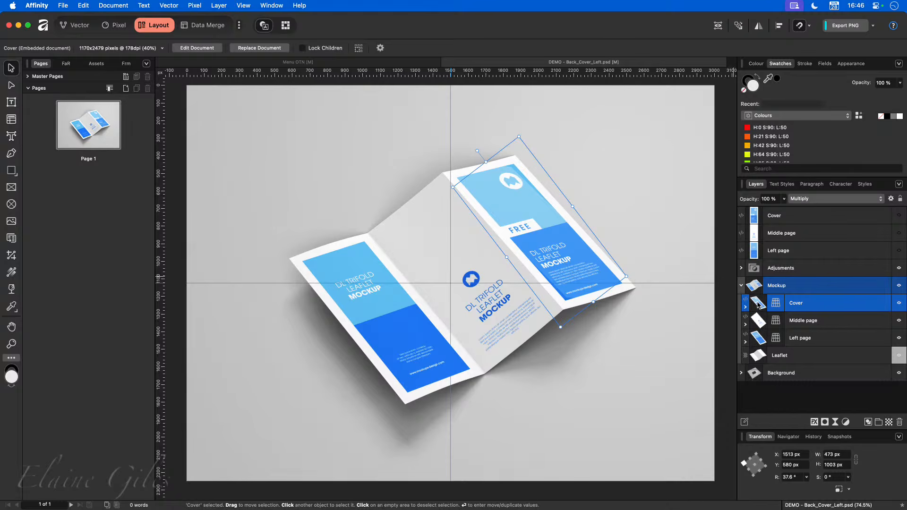
Step: Open the Mockup group's Cover embedded document and preview Menu OTN_1.jpg to Menu OTN_3.jpg in the 60 - Exporting as Images - Pages Finder folder
double_click(758, 305)
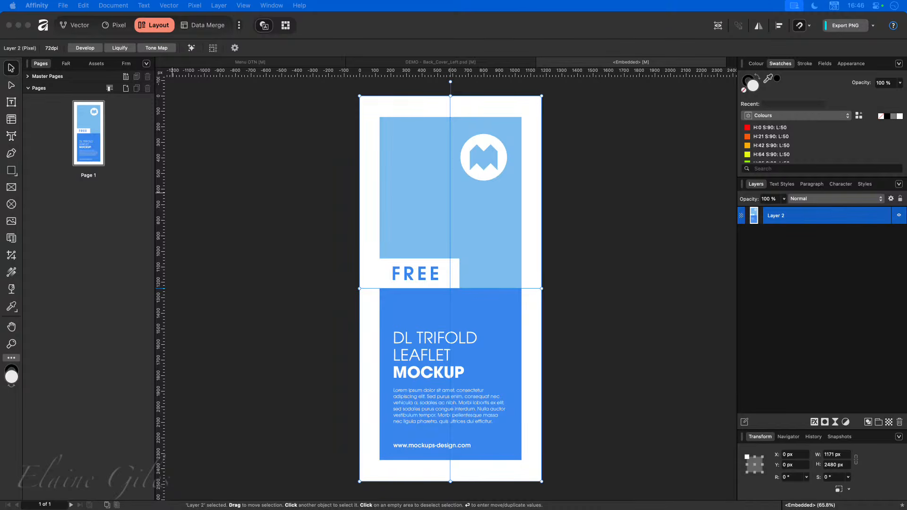
left_click_drag(0, 292, 148, 339)
left_click(234, 384)
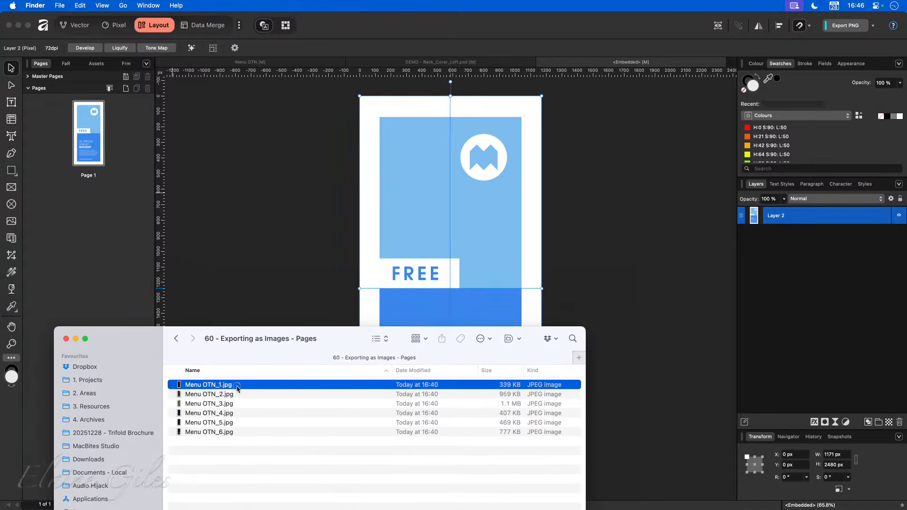
key("space")
key("Down")
key("Down")
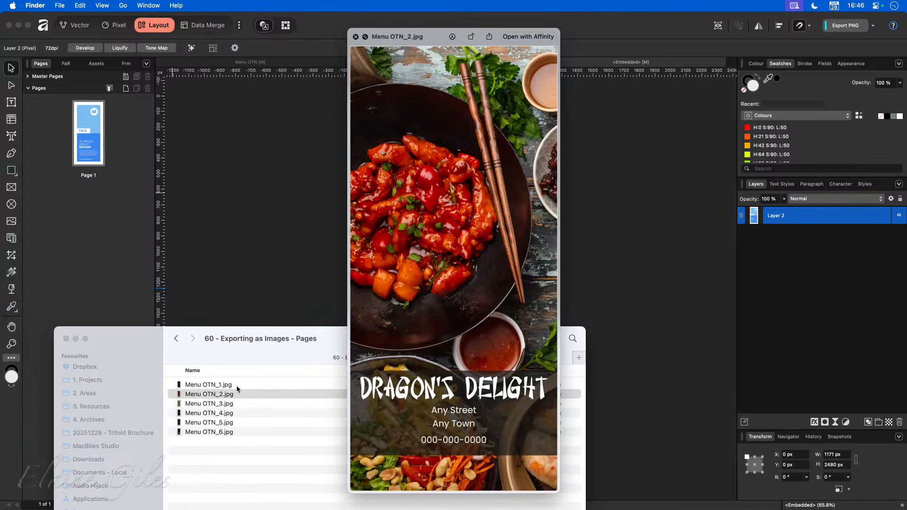
key("space")
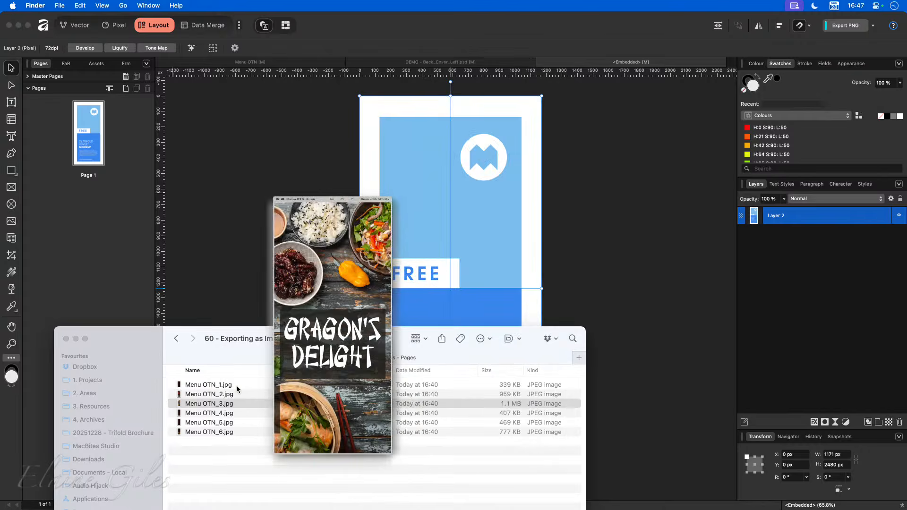
Step: Place Menu OTN_3.jpg in the embedded cover document and align it with the page's upper-left corner
left_click_drag(225, 405, 451, 250)
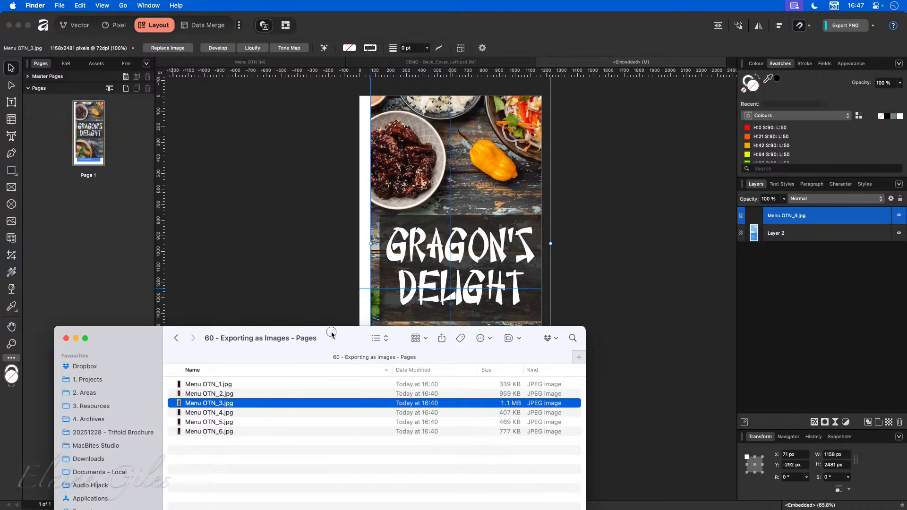
key("super+w")
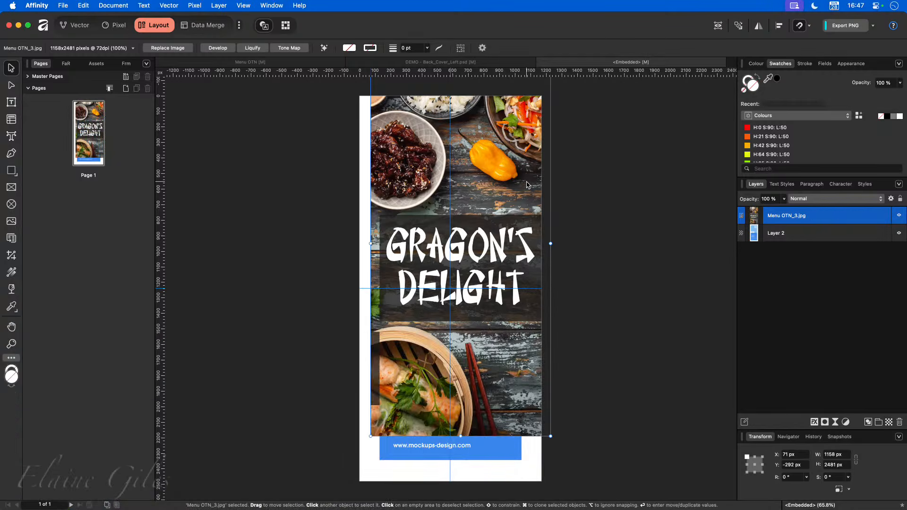
left_click(528, 186)
left_click_drag(529, 168, 517, 213)
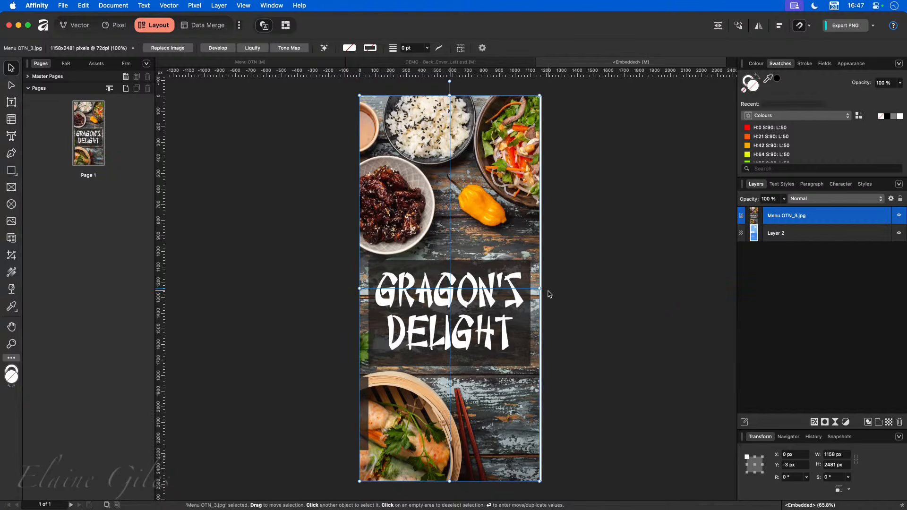
Step: Try enlarging the cover image proportionally to 1171 px wide and shifting it upward, and undo both changes
scroll(543, 292, "up", 10)
scroll(538, 287, "up", 4)
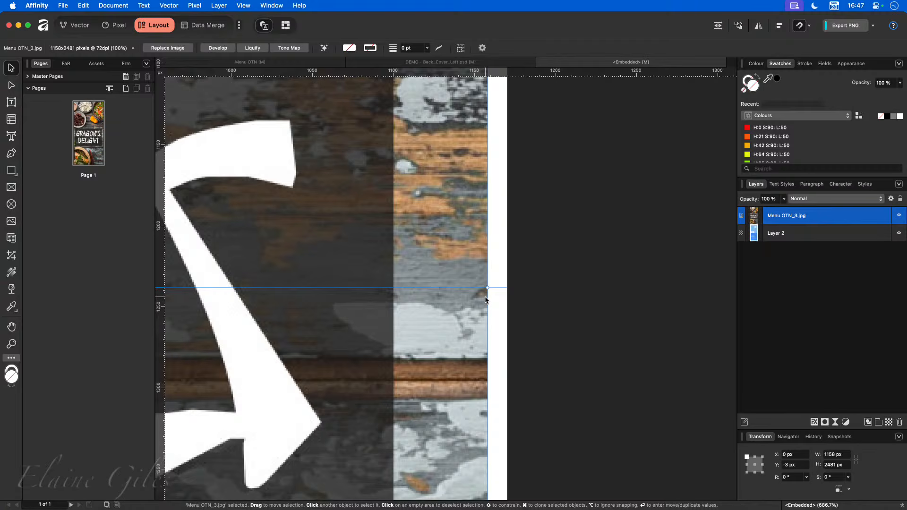
scroll(485, 300, "down", 14)
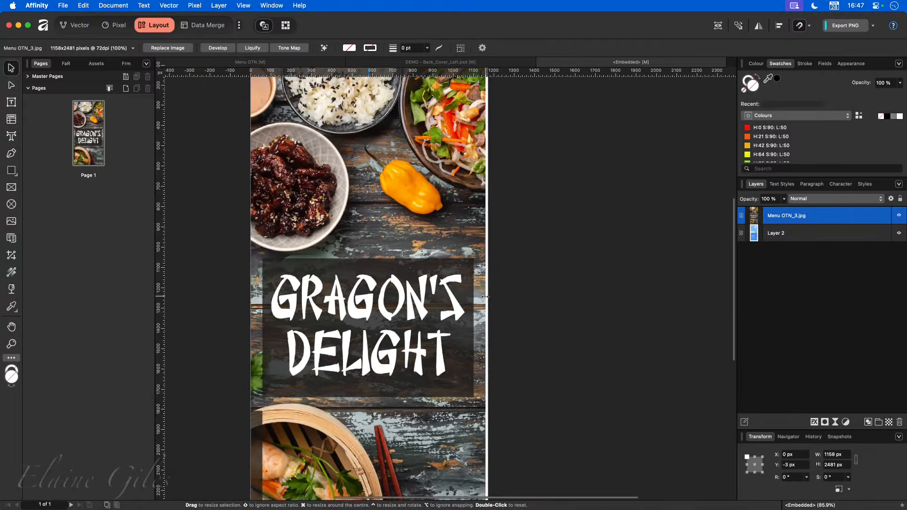
scroll(485, 296, "down", 2)
left_click_drag(485, 296, 487, 296)
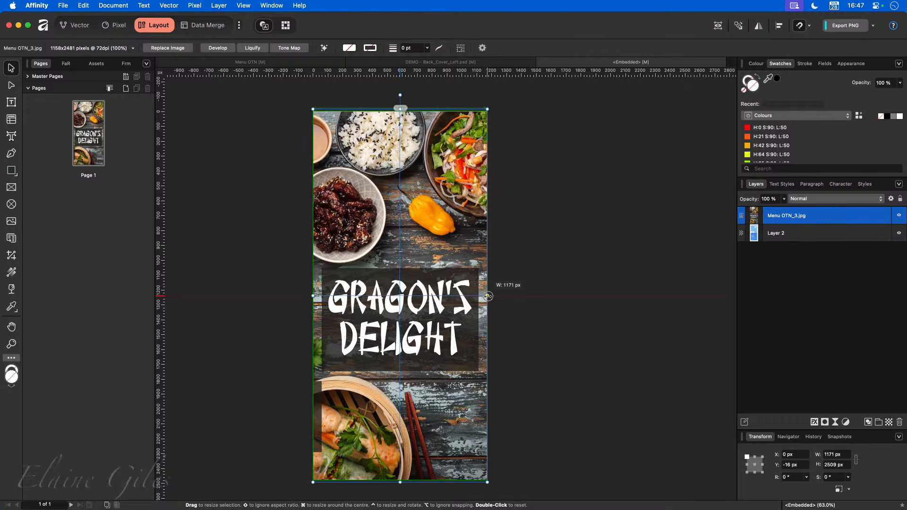
left_click_drag(384, 124, 383, 118)
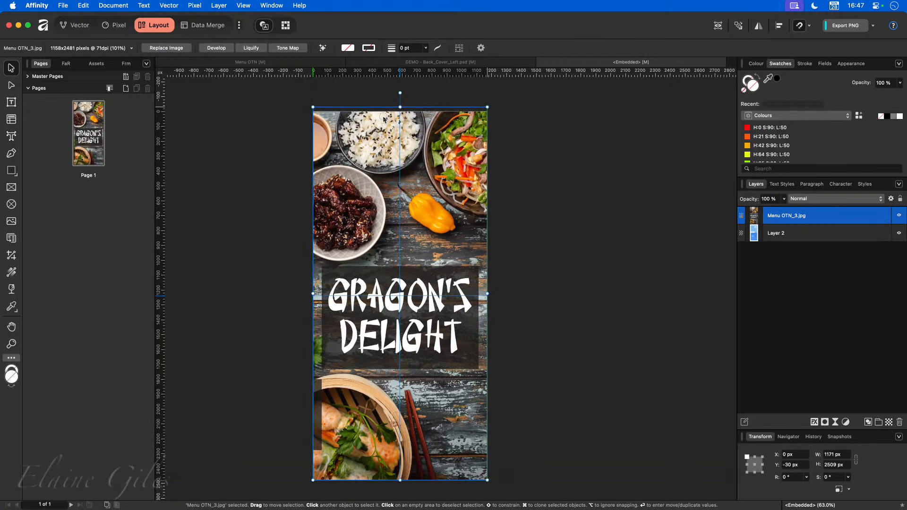
key("super+z")
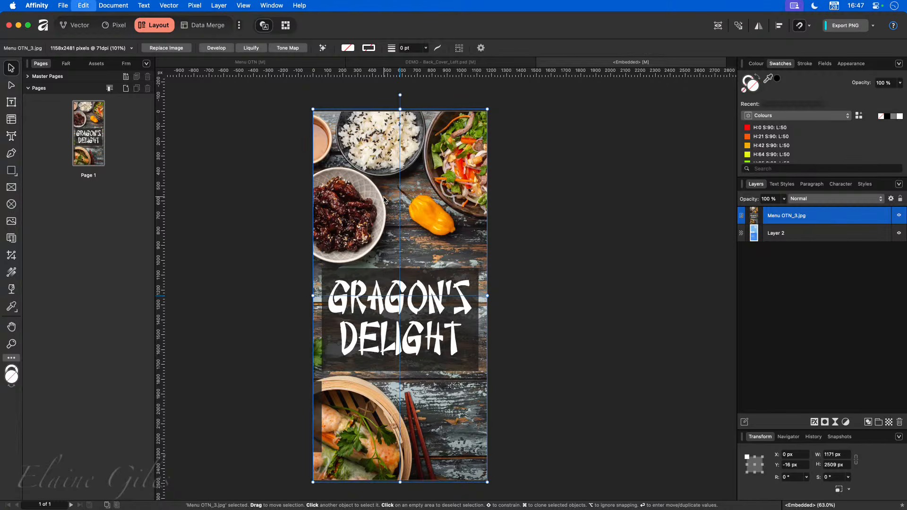
key("super+z")
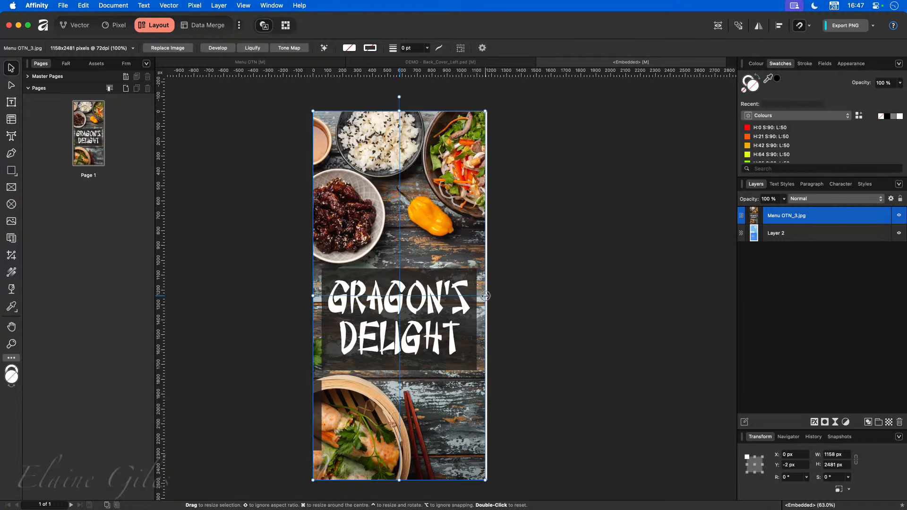
Step: Stretch only the cover image's width to 1170 px to fill the page, check it in the mockup, and close the embedded document
left_click_drag(485, 296, 503, 288)
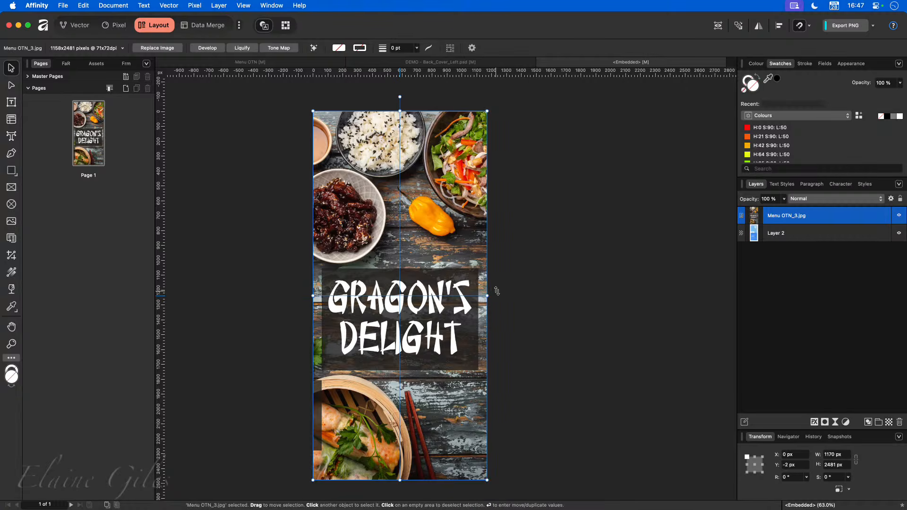
scroll(501, 289, "left", 5)
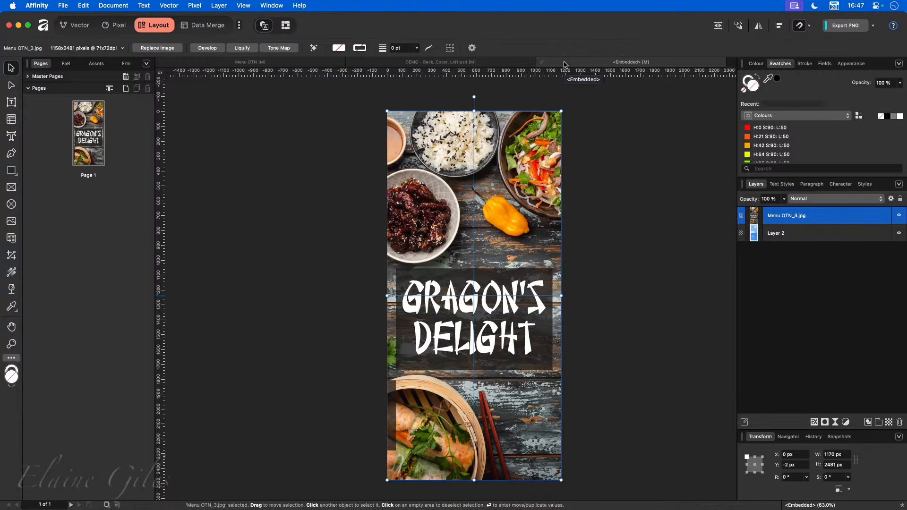
left_click(478, 65)
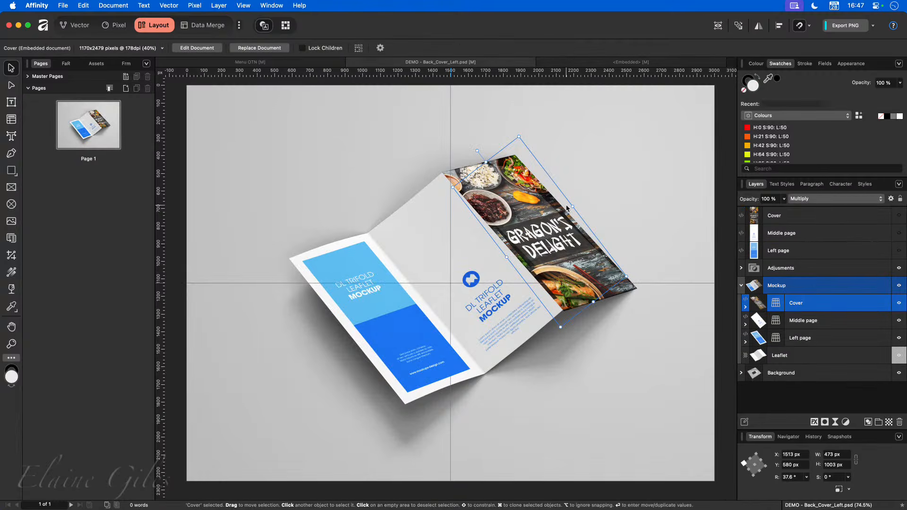
left_click(541, 62)
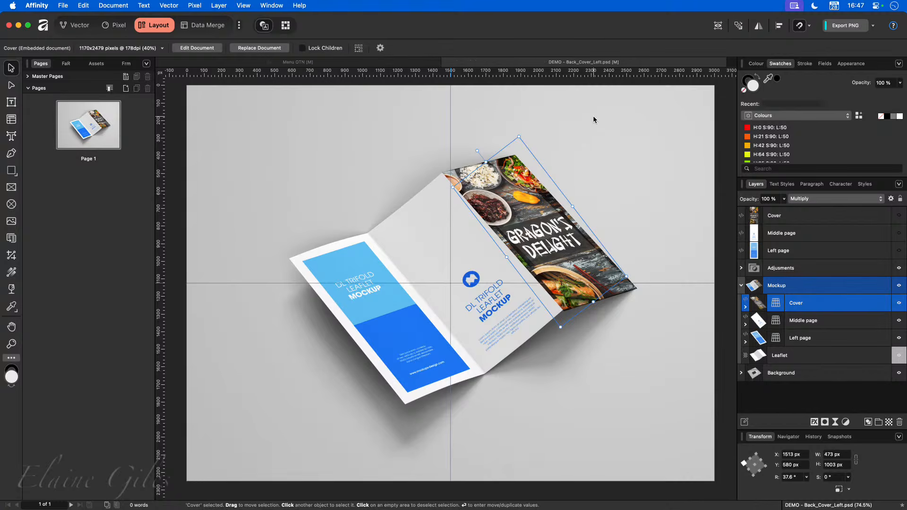
Step: Place Menu OTN_2.jpg in the Mockup group's Middle page embedded document, stretch it to 1170 px wide to fill the page, and close the document
left_click(759, 321)
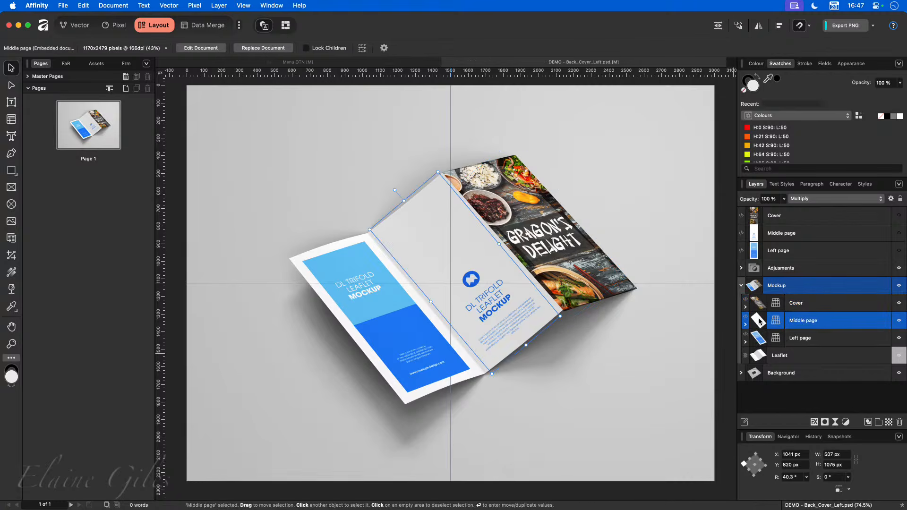
double_click(759, 321)
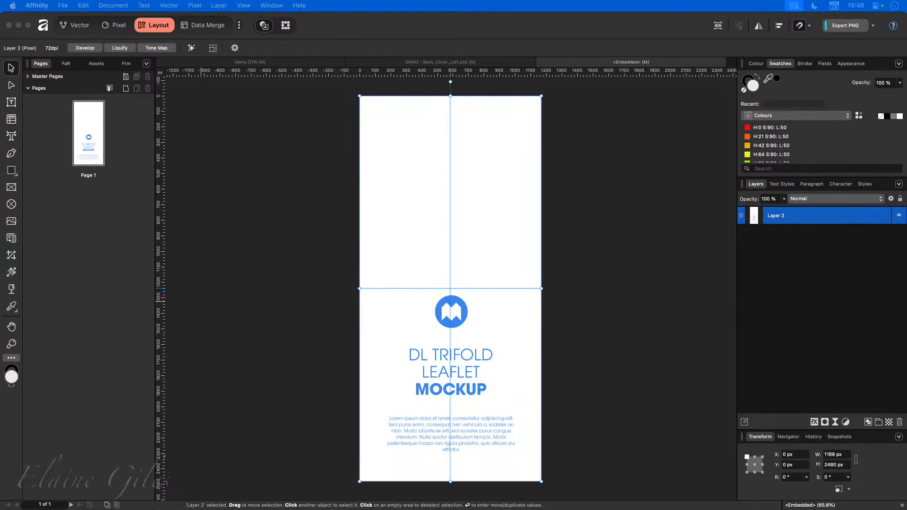
left_click_drag(283, 358, 442, 297)
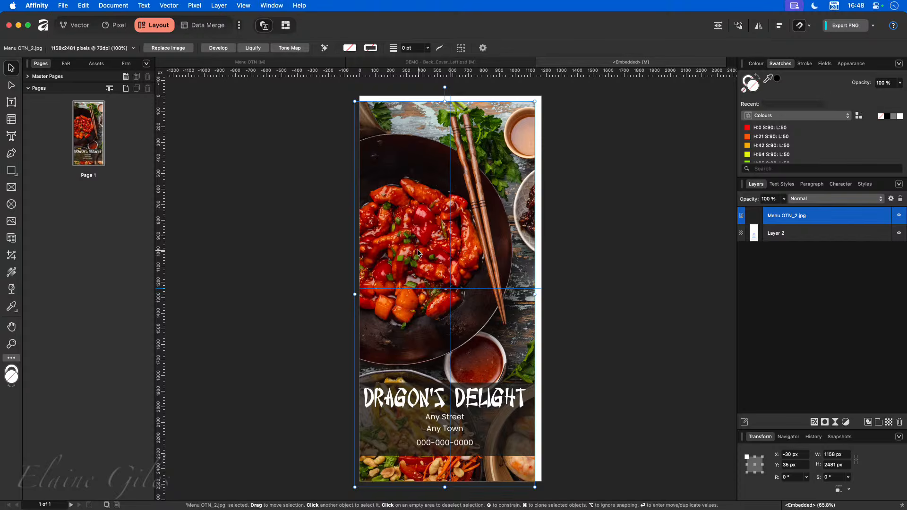
left_click_drag(417, 250, 422, 245)
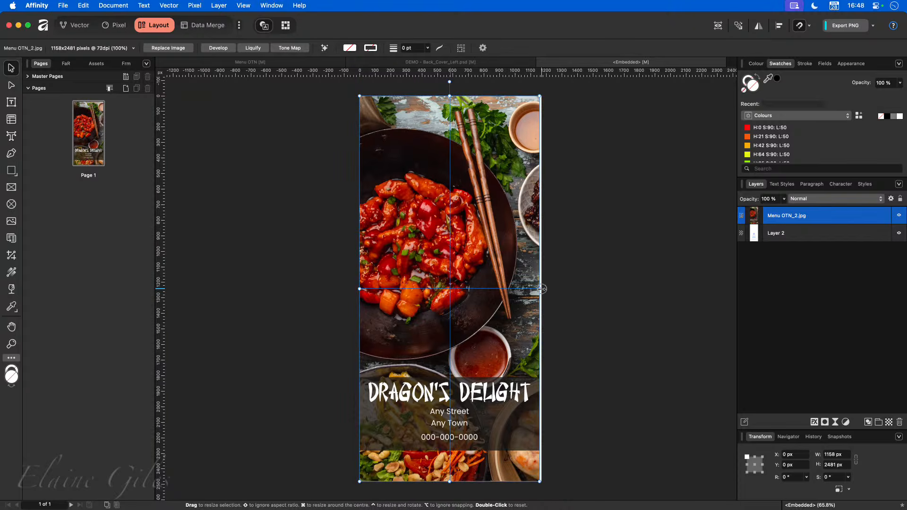
left_click_drag(541, 288, 542, 289)
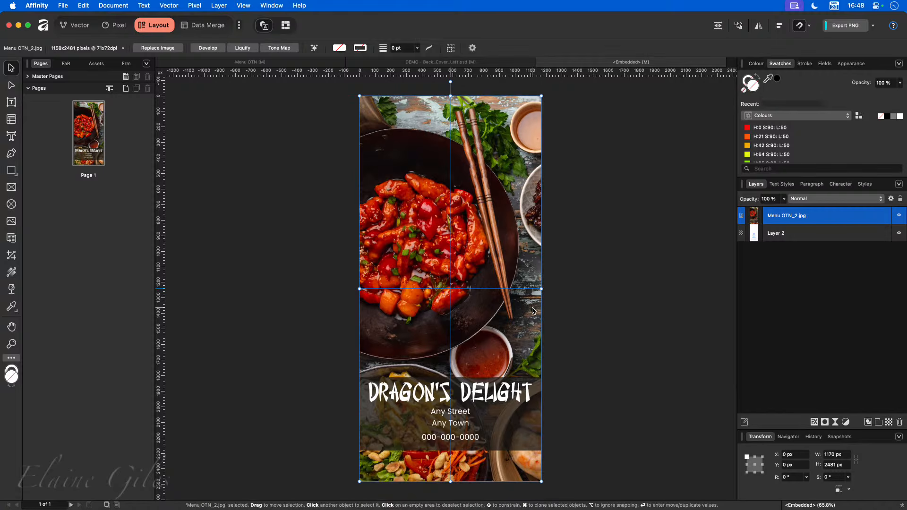
left_click(541, 62)
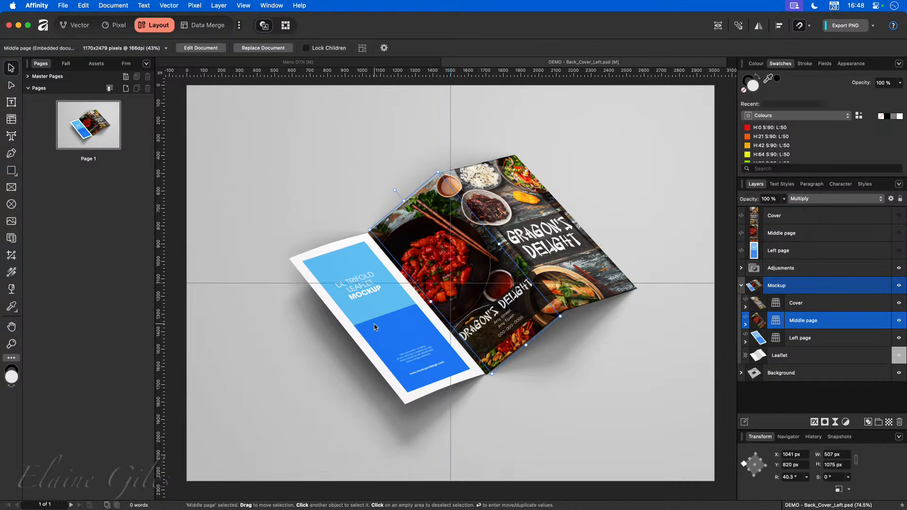
Step: Place Menu OTN_1.jpg in the Mockup group's Left page embedded document, fit it to the page, and close the document
double_click(758, 338)
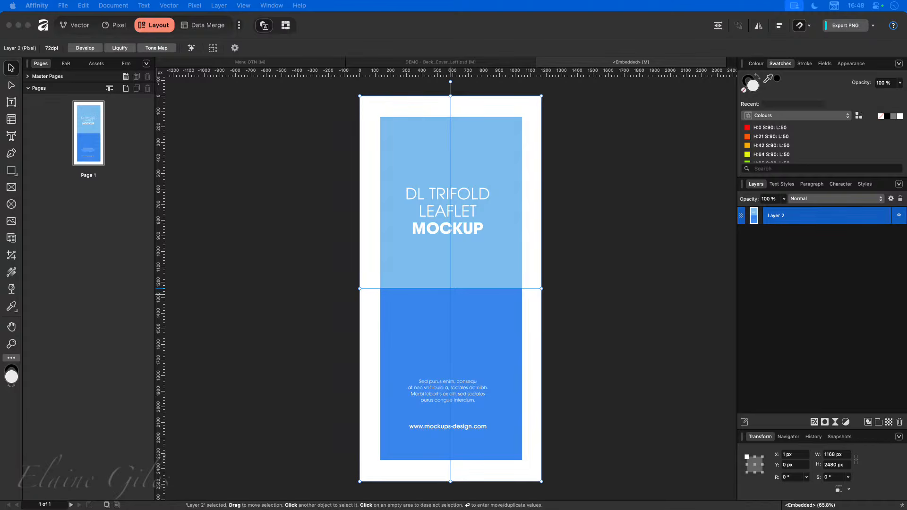
left_click_drag(409, 310, 461, 293)
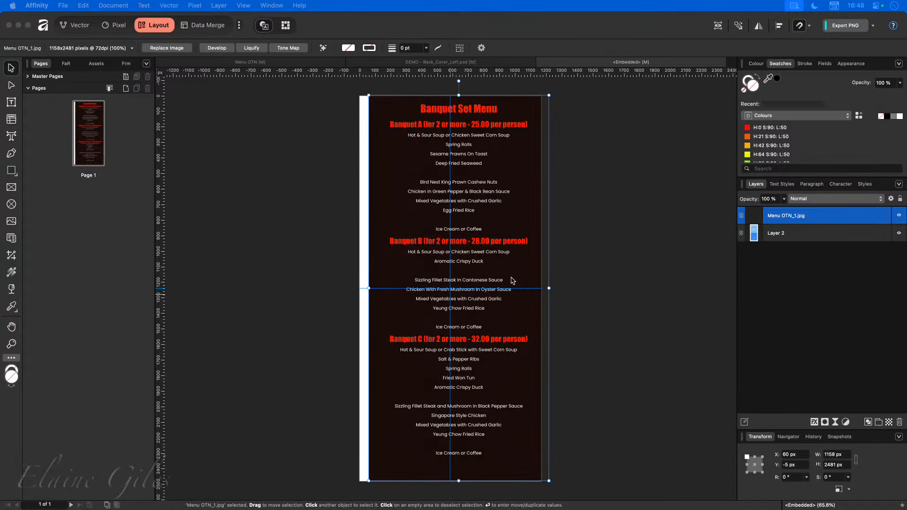
left_click_drag(525, 273, 541, 290)
left_click(589, 313)
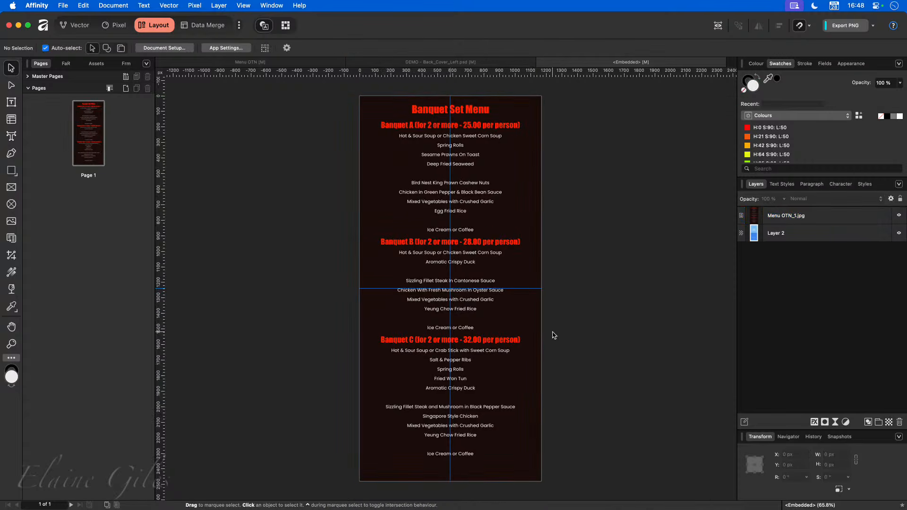
left_click(540, 62)
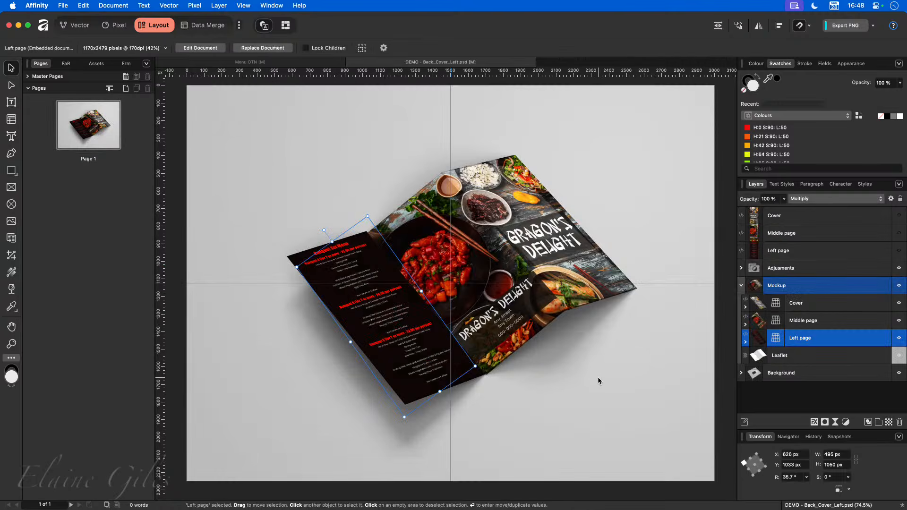
Step: Select the Background group, hide it to see the leaflet on transparency, and show it again
left_click(602, 390)
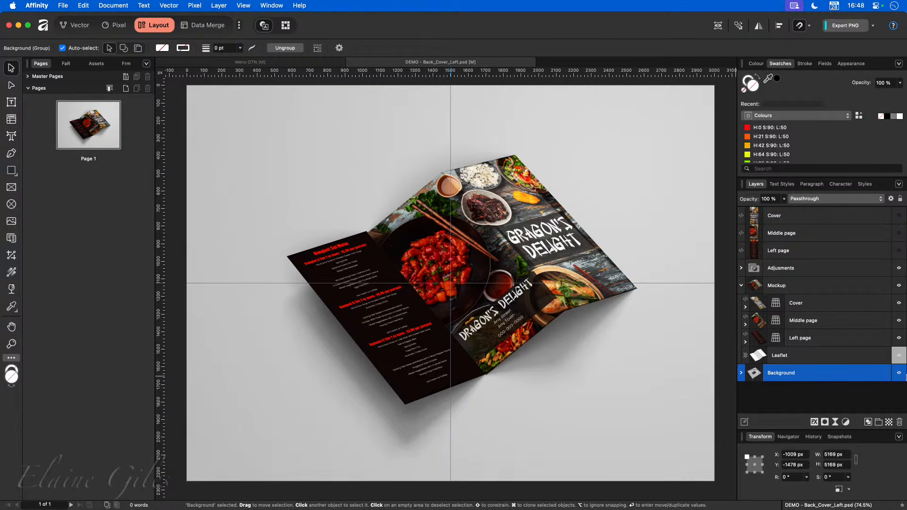
left_click(898, 374)
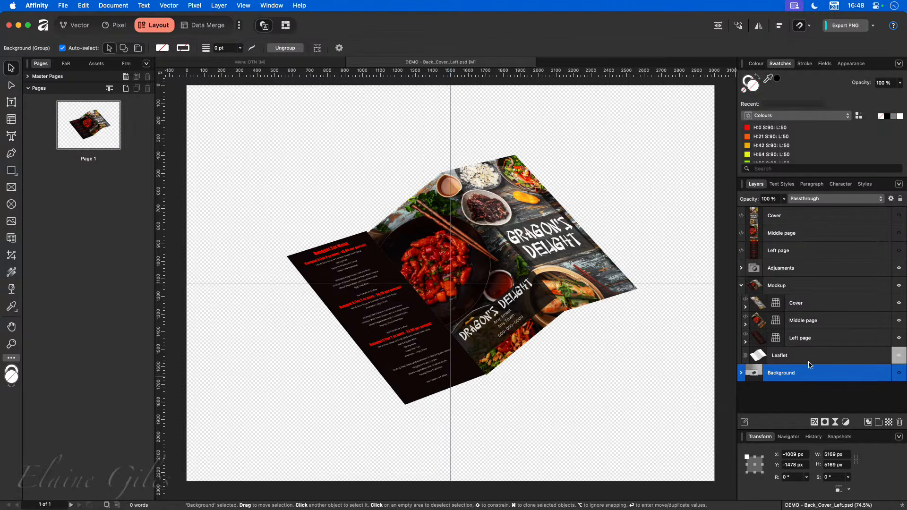
left_click(899, 373)
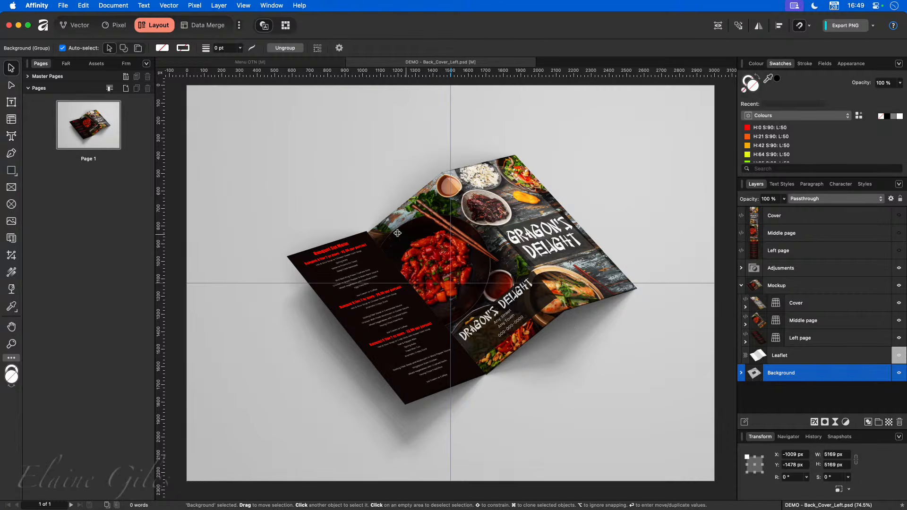
Step: Examine the gap at the fold between the left and middle pages and the Live Perspective outlines of the Mockup group's pages
scroll(366, 237, "up", 5)
scroll(365, 236, "up", 7)
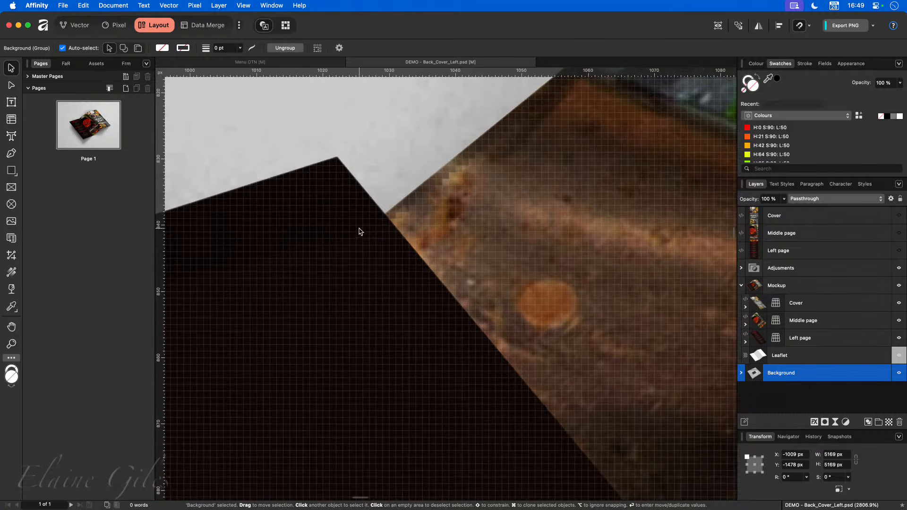
scroll(359, 231, "down", 1)
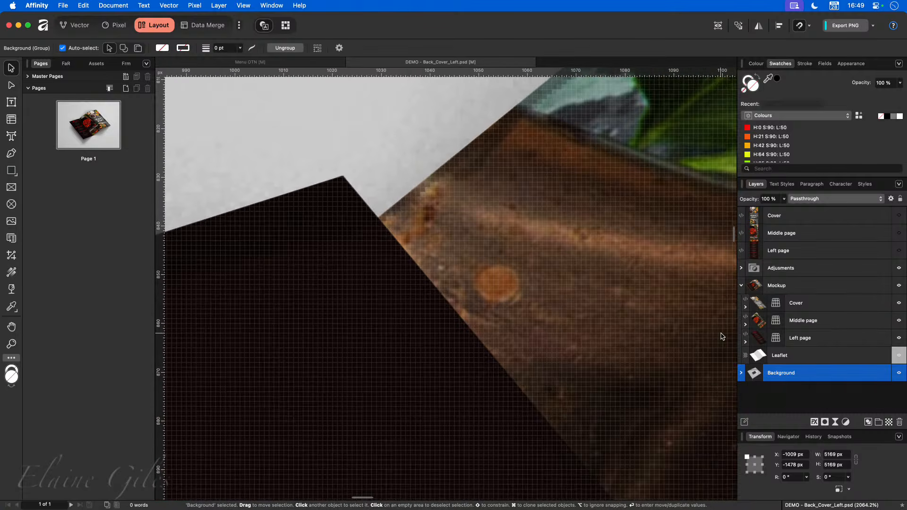
left_click(758, 338)
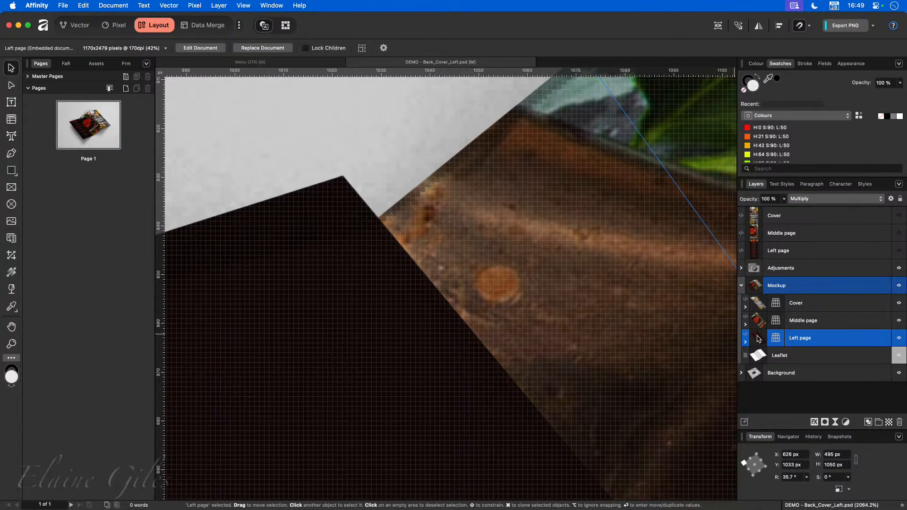
double_click(775, 321)
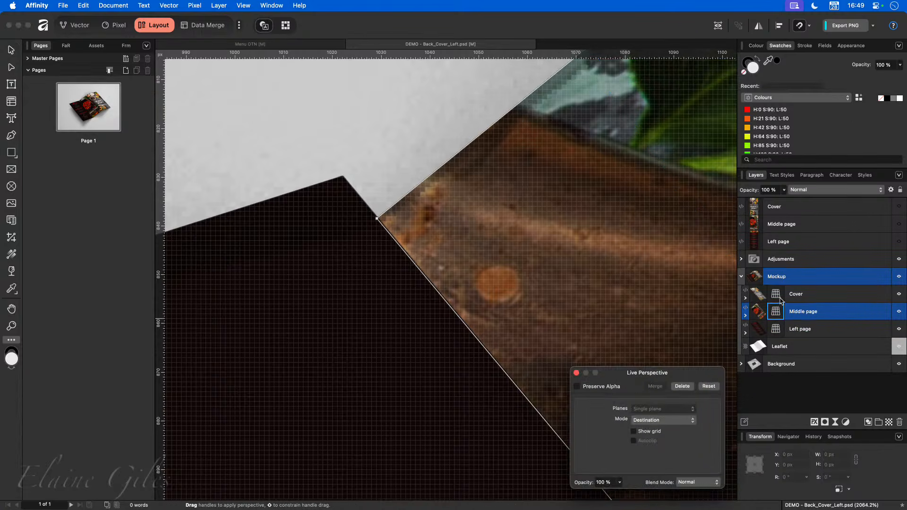
left_click(777, 297)
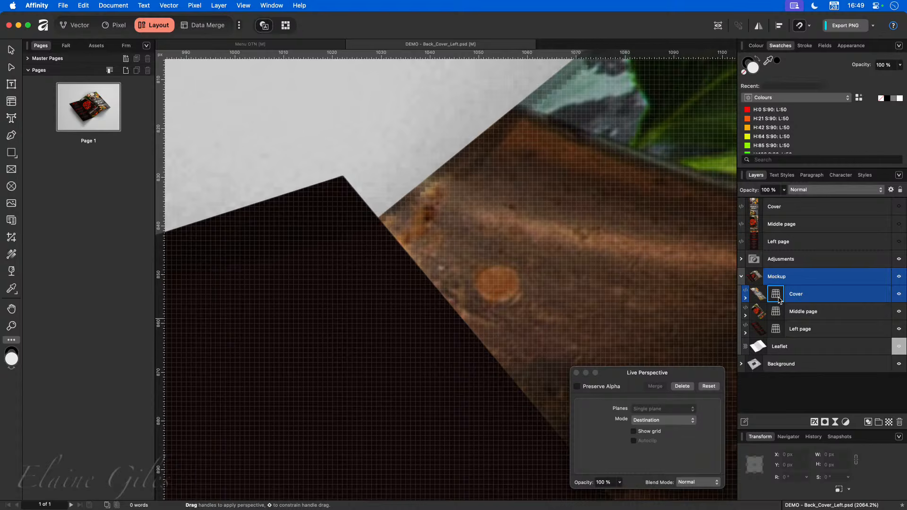
left_click(776, 331)
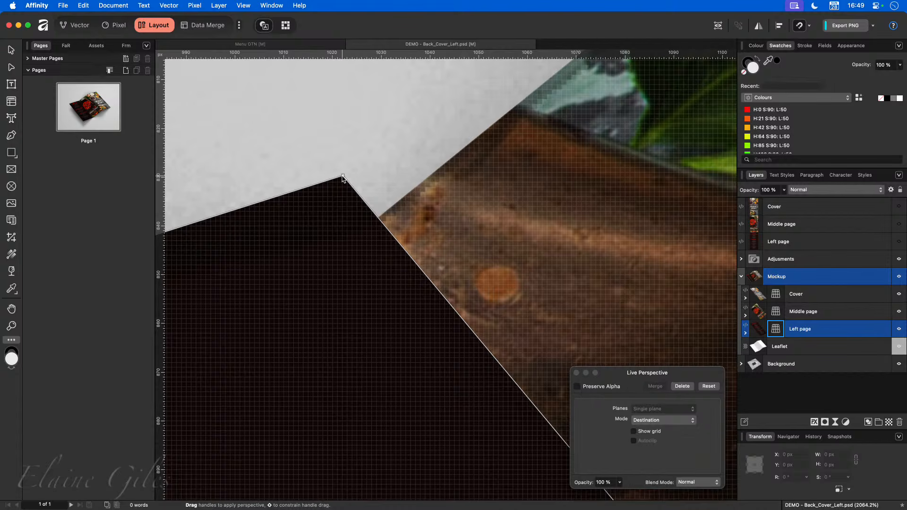
left_click(576, 374)
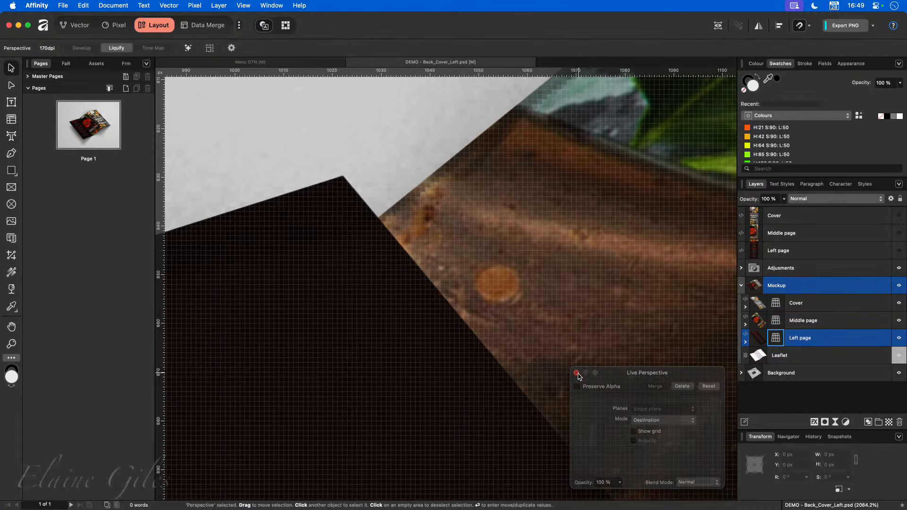
Step: Move the Left page's Live Perspective corner at the upper end of the fold onto the middle page's corner
scroll(351, 226, "down", 3)
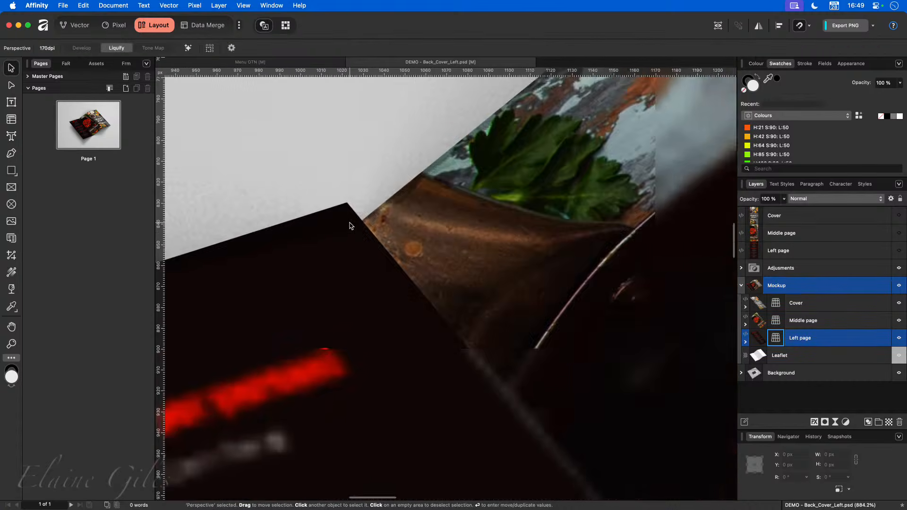
scroll(351, 225, "down", 1)
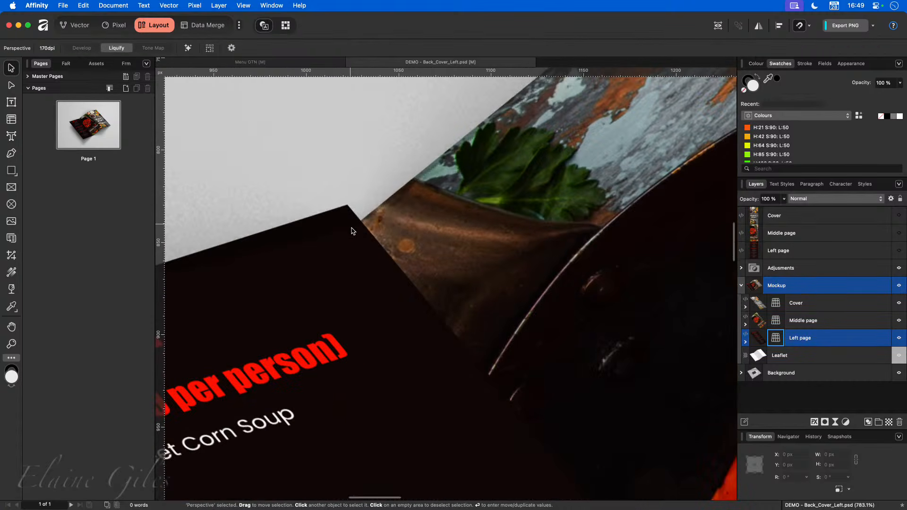
left_click(775, 338)
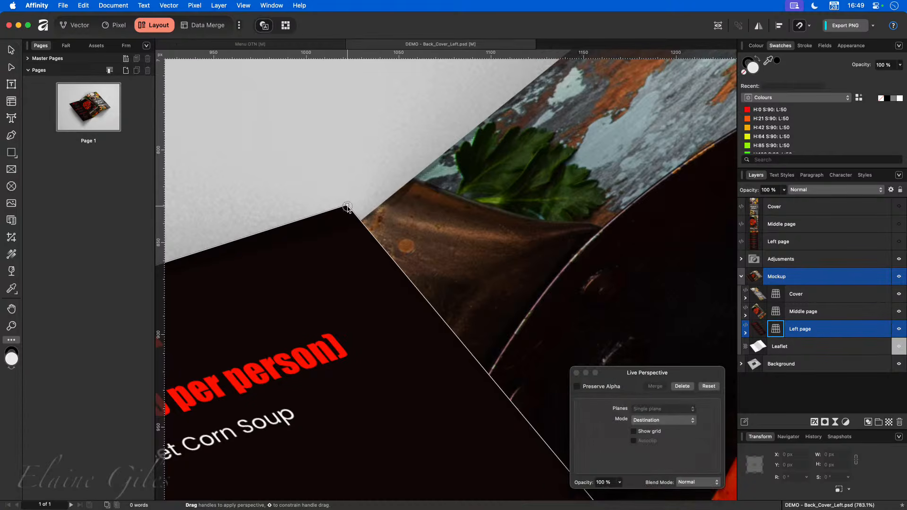
left_click_drag(347, 207, 360, 222)
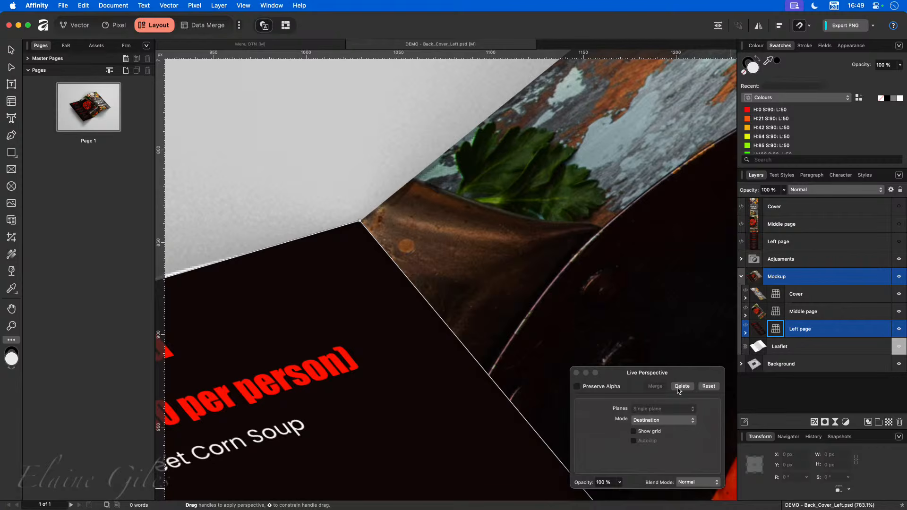
left_click(576, 373)
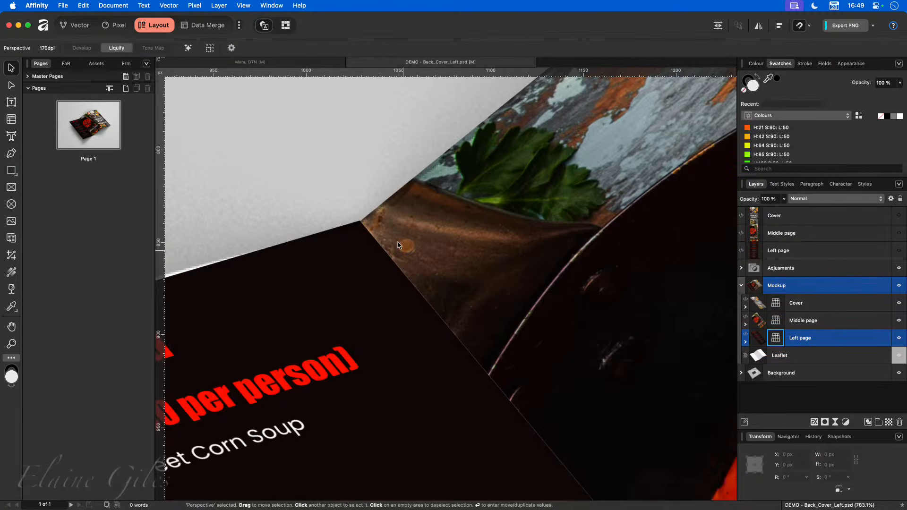
Step: Fine-tune the same Left page perspective corner at pixel level so it meets the middle page's edge exactly
scroll(361, 236, "up", 5)
scroll(358, 189, "up", 4)
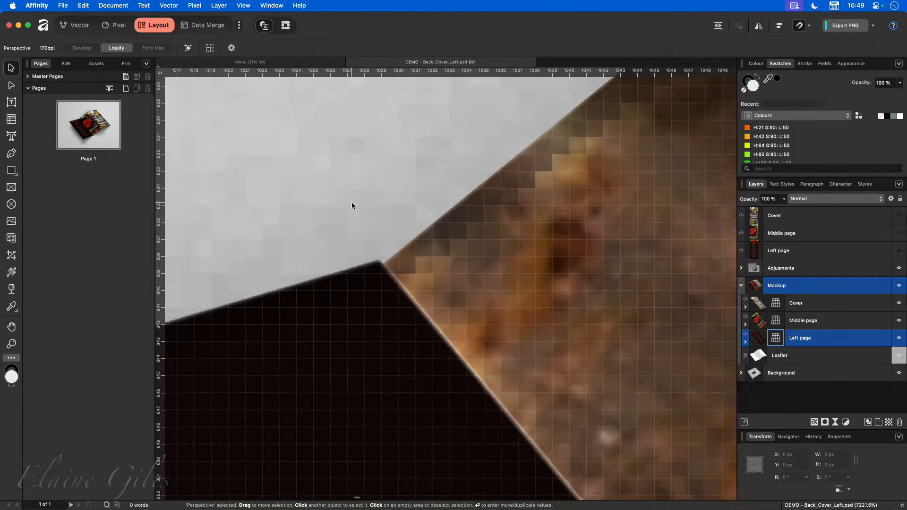
double_click(777, 337)
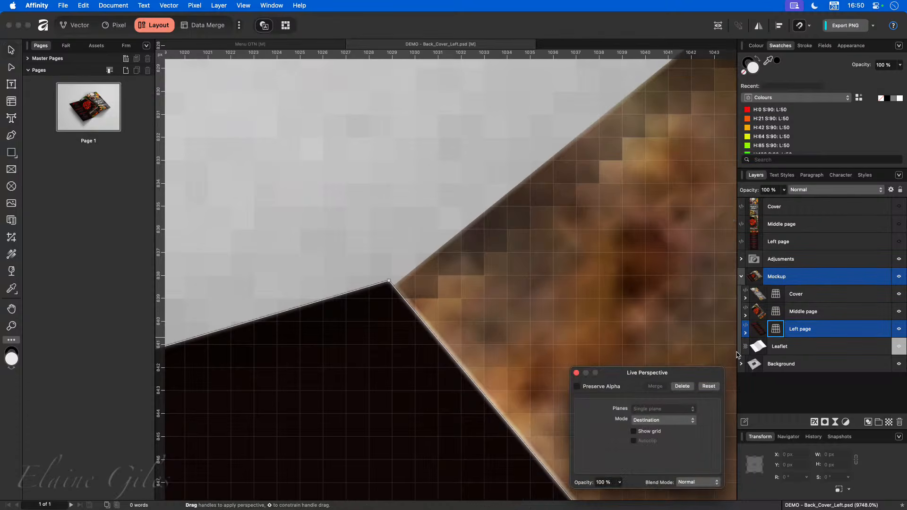
left_click(389, 284)
left_click_drag(393, 286, 395, 284)
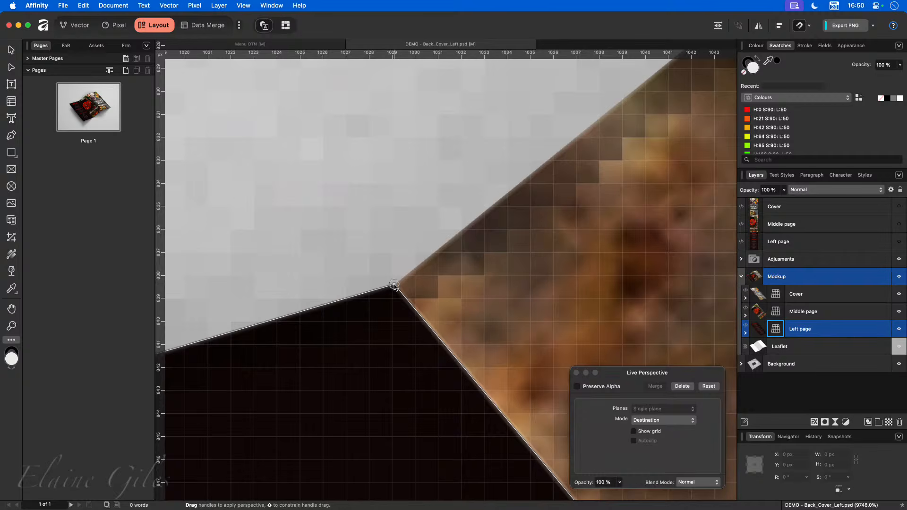
left_click(575, 373)
Step: Undo the accidental removal of the Left page's perspective, show the Background group again, and check the left page's upper edge
key("super+0")
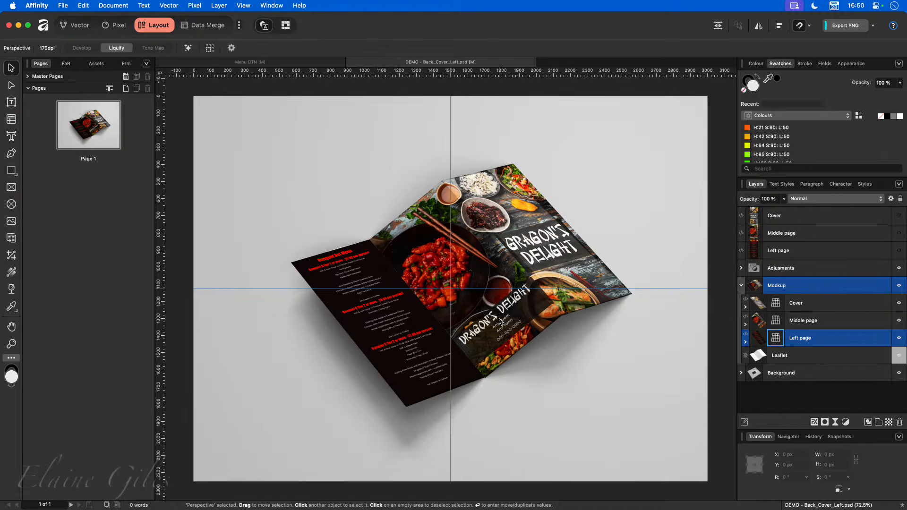
left_click(900, 374)
left_click(900, 374)
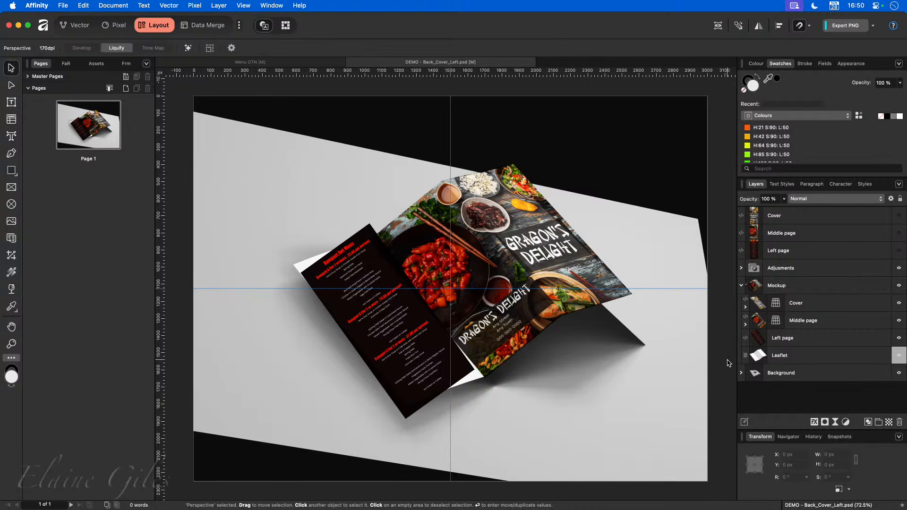
key("super+z")
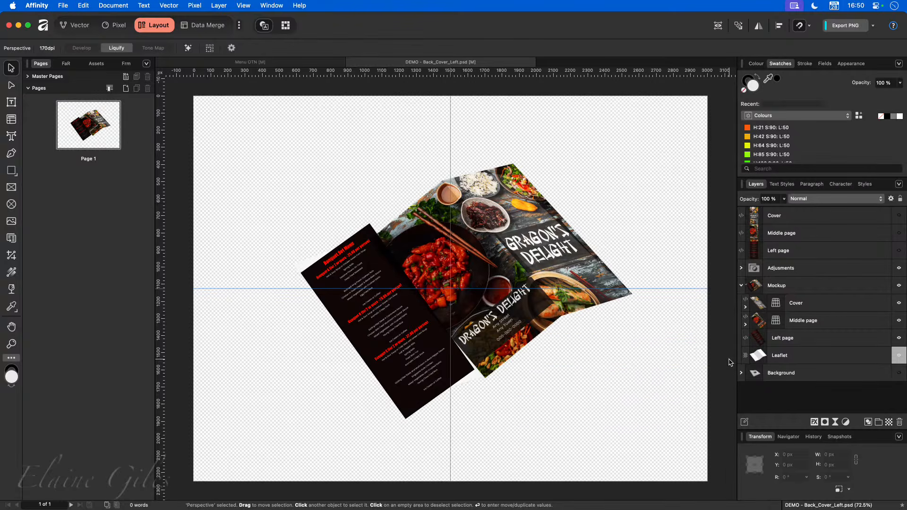
key("super+z")
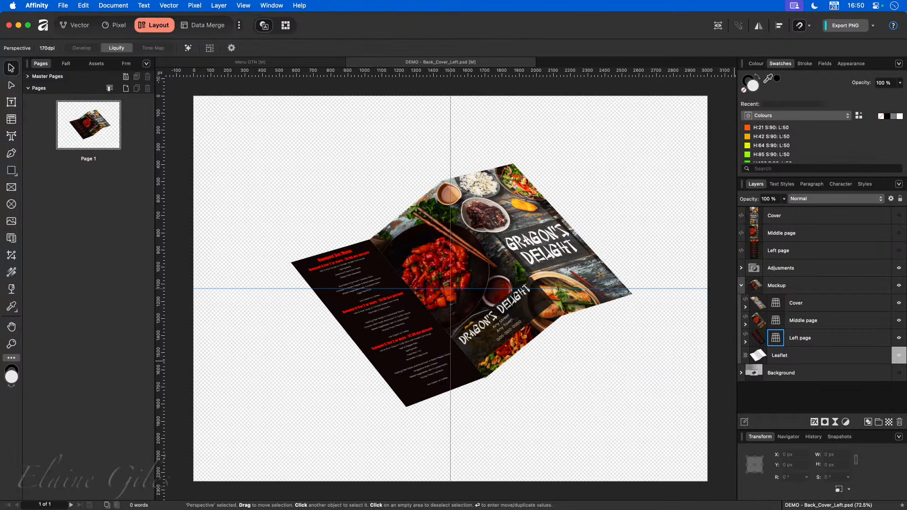
left_click(898, 374)
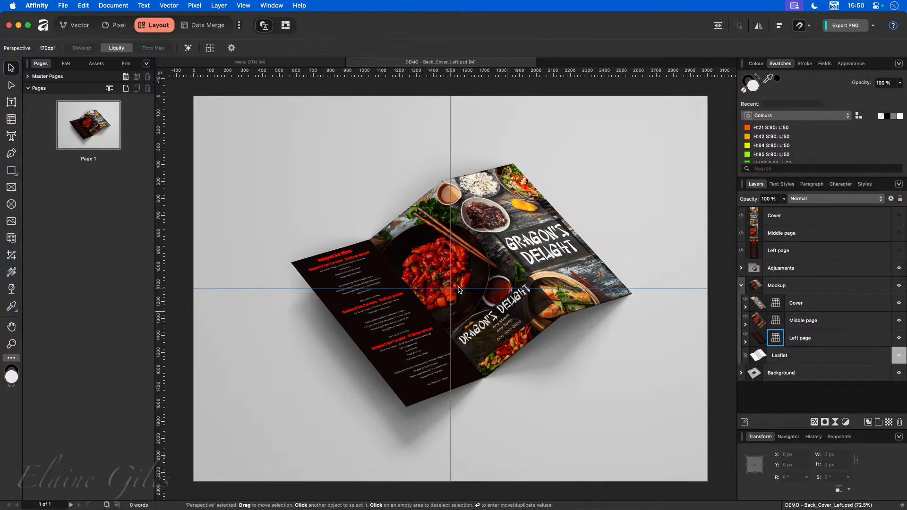
scroll(350, 241, "up", 5)
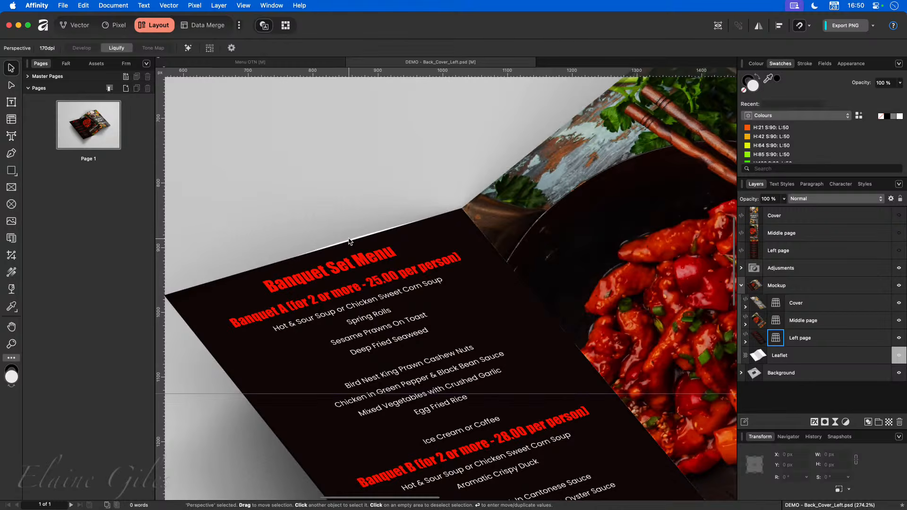
scroll(349, 240, "down", 5)
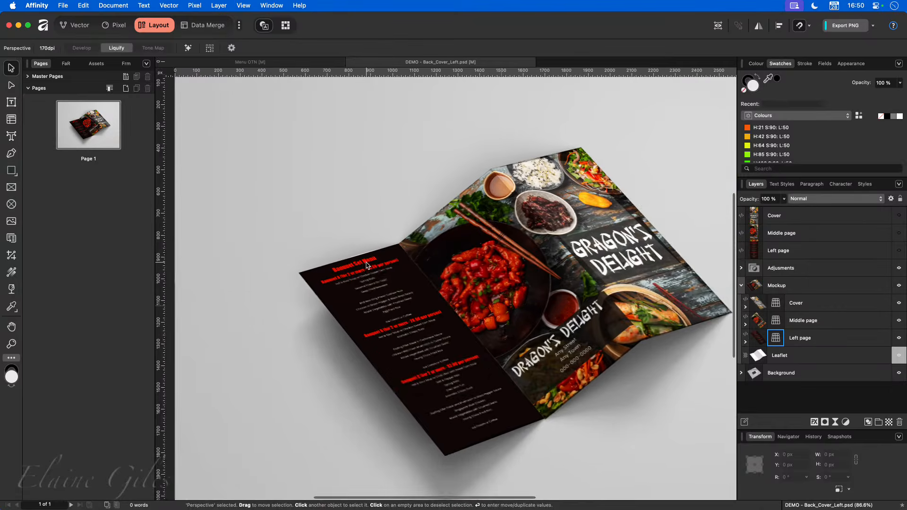
scroll(367, 265, "down", 2)
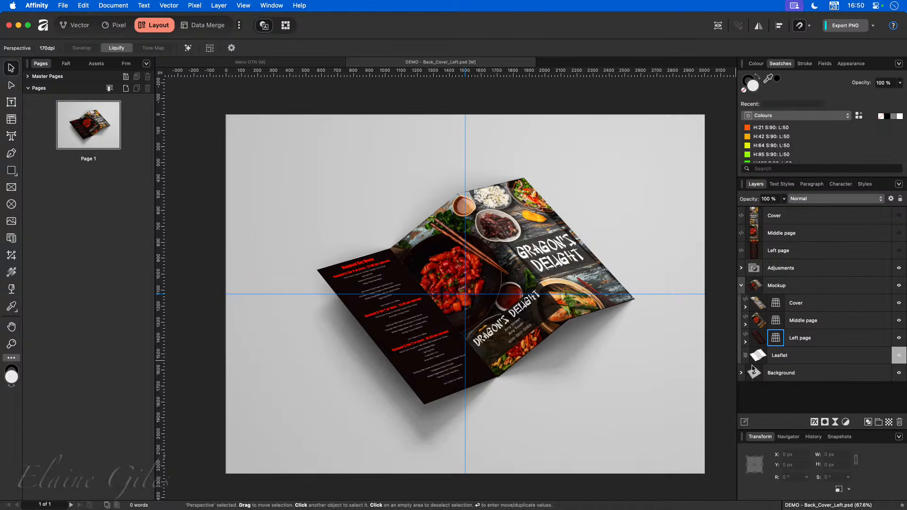
Step: Add a red fill layer (H:0 S:90 L:50) directly above the Background group with its blend mode set to Multiply
left_click(818, 373)
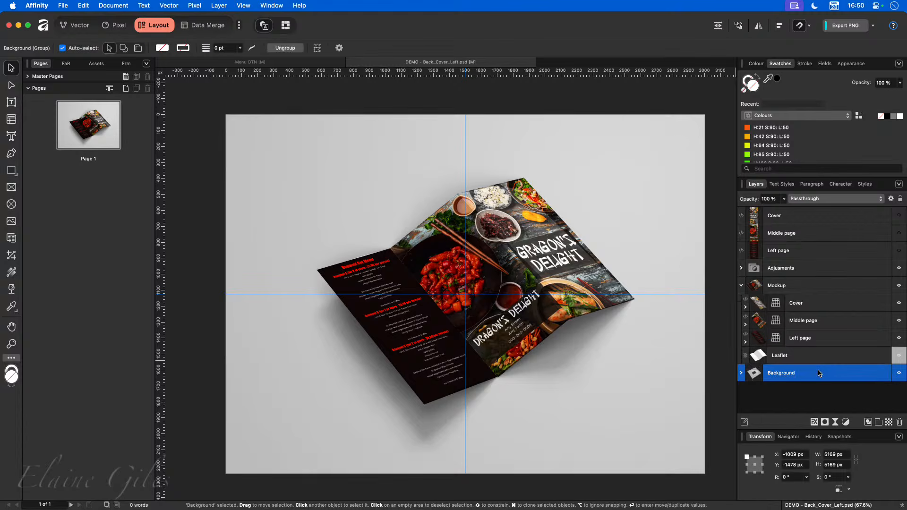
left_click(193, 5)
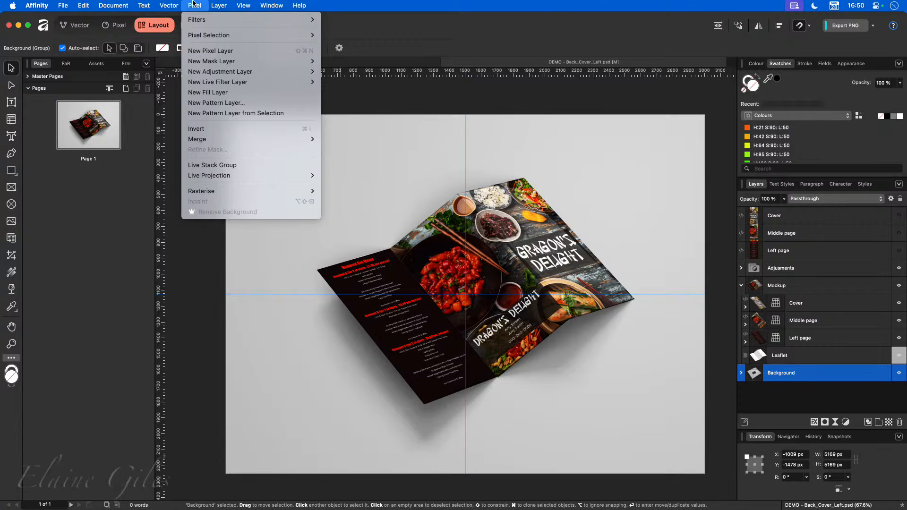
left_click(222, 92)
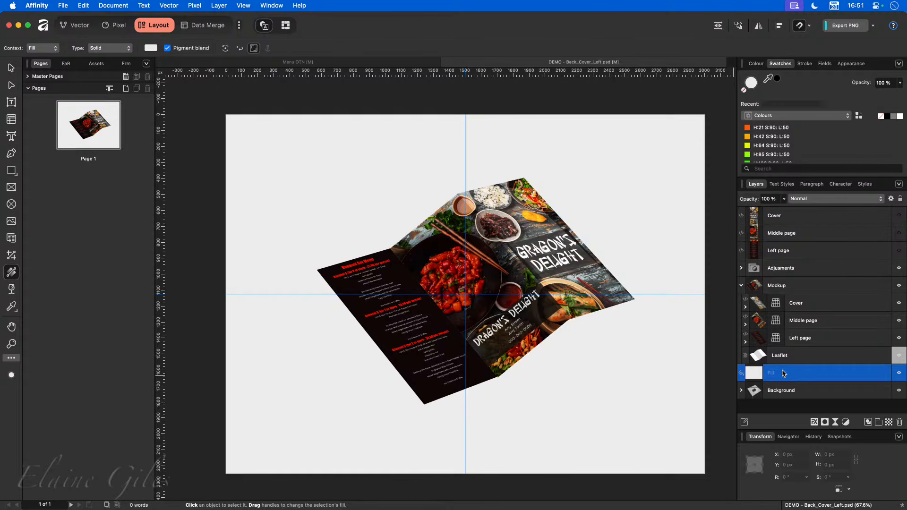
scroll(811, 127, "up", 1)
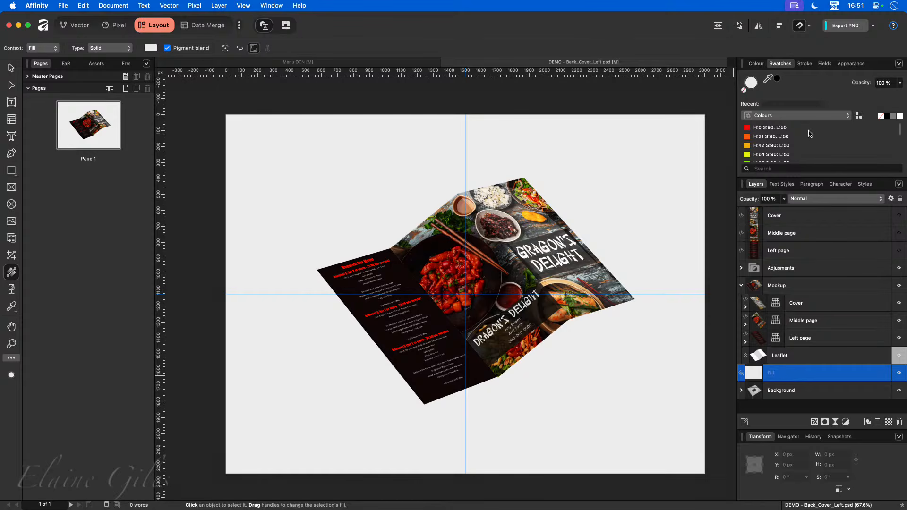
left_click(769, 128)
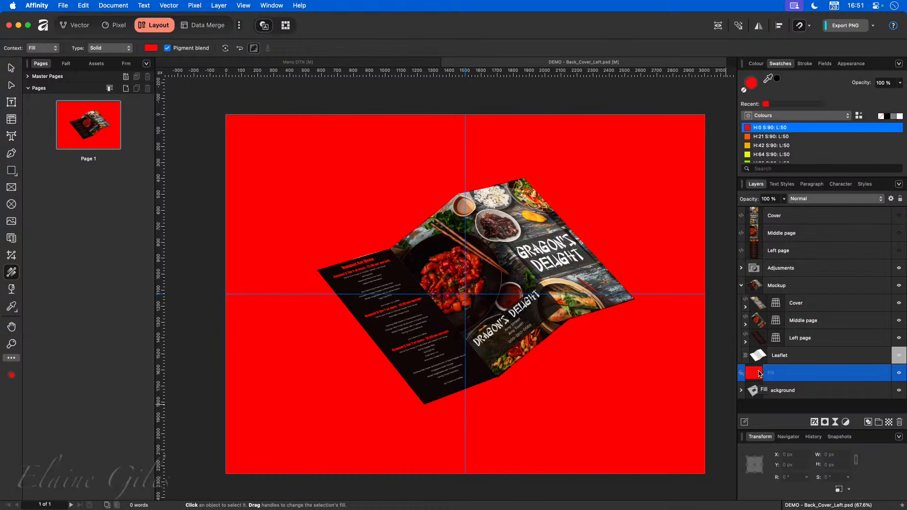
left_click(825, 198)
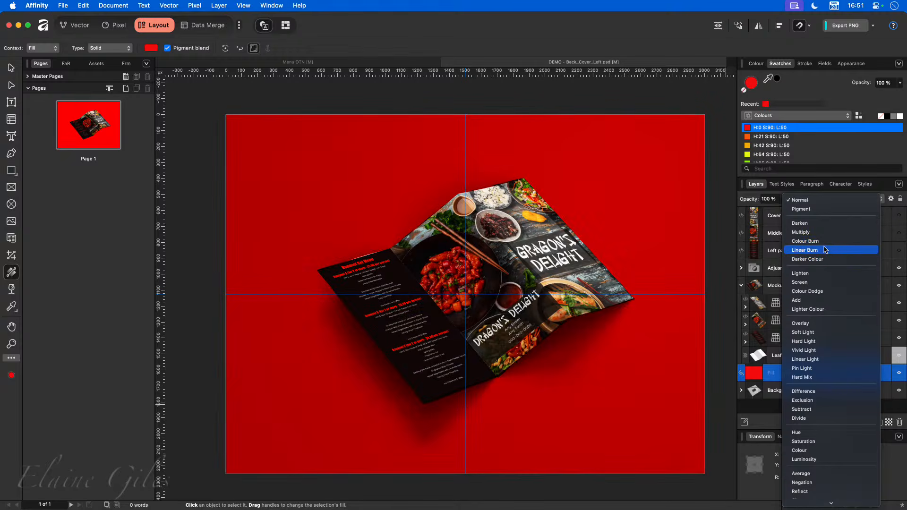
left_click(826, 233)
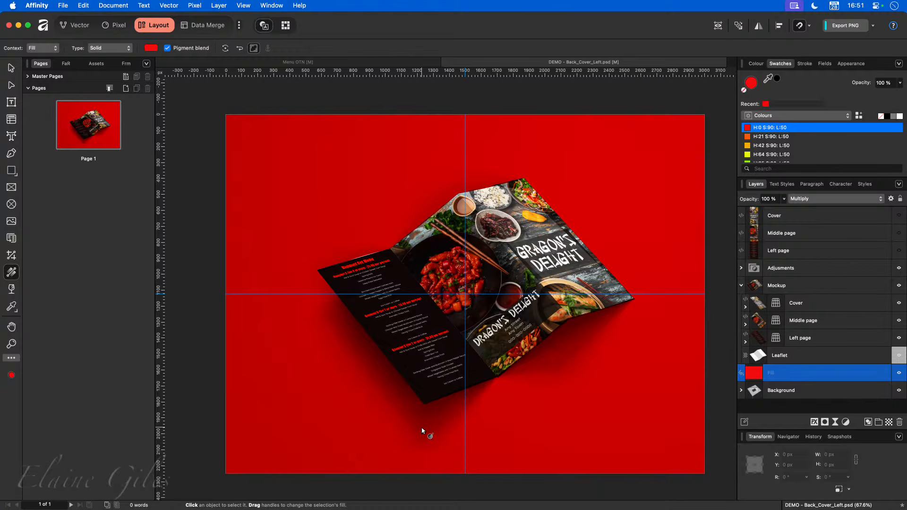
Step: Recolour the fill layer to light turquoise A0F1E5 in the Colour Chooser after trying a light green
double_click(751, 82)
left_click_drag(430, 224, 207, 95)
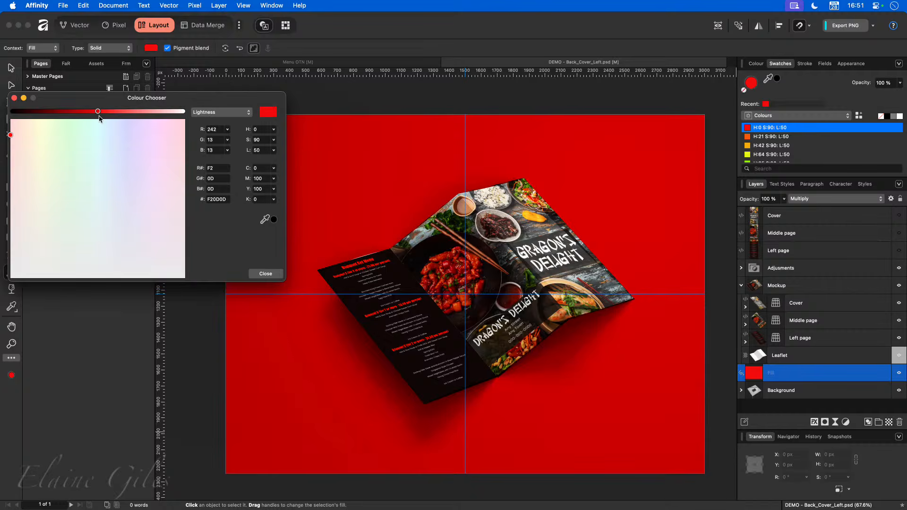
left_click_drag(98, 112, 66, 162)
left_click(124, 129)
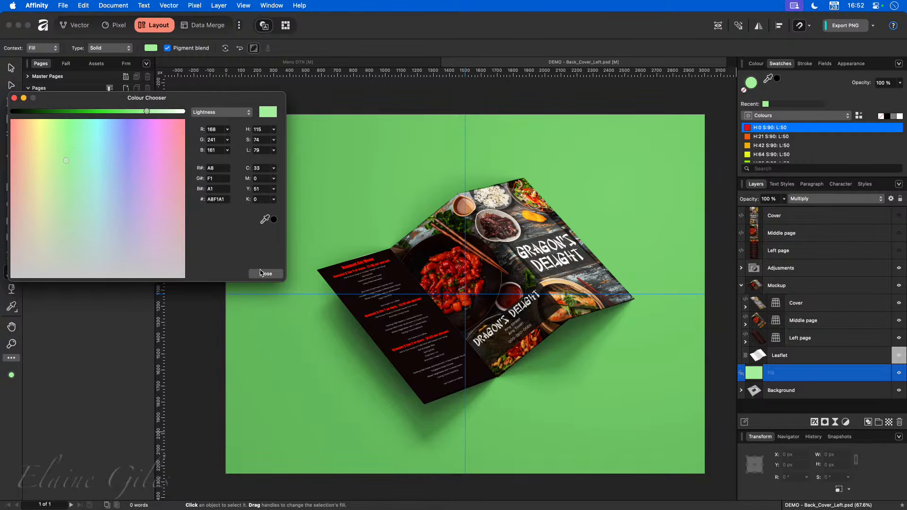
left_click_drag(106, 137, 94, 159)
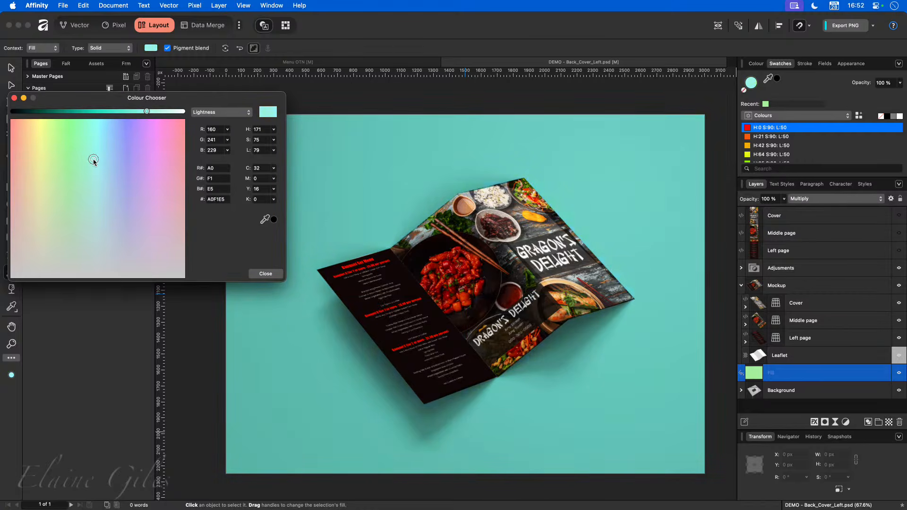
left_click(265, 273)
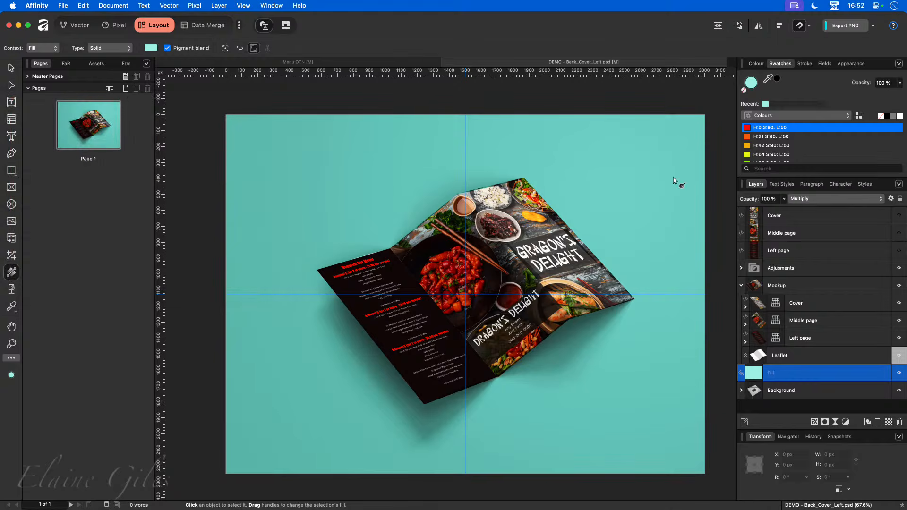
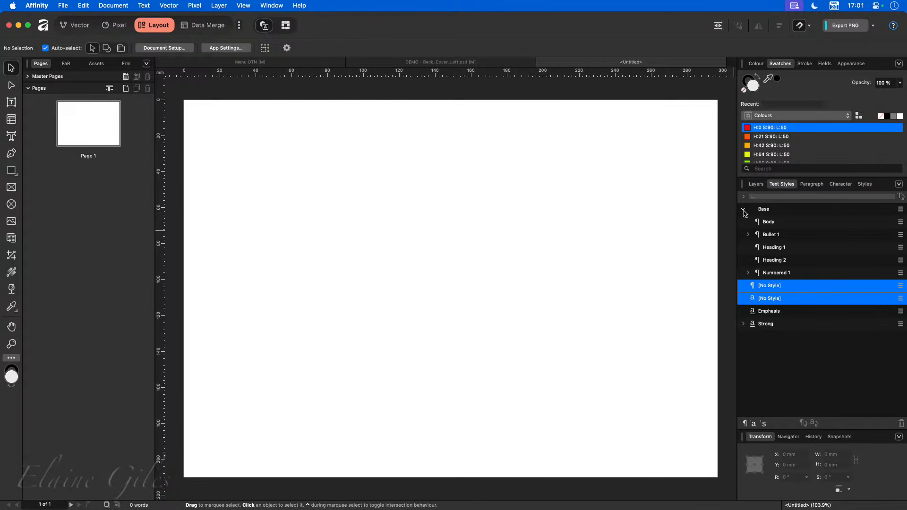
Step: Try deleting all unused text styles from the untitled document and undo the deletion
left_click(744, 210)
left_click(899, 185)
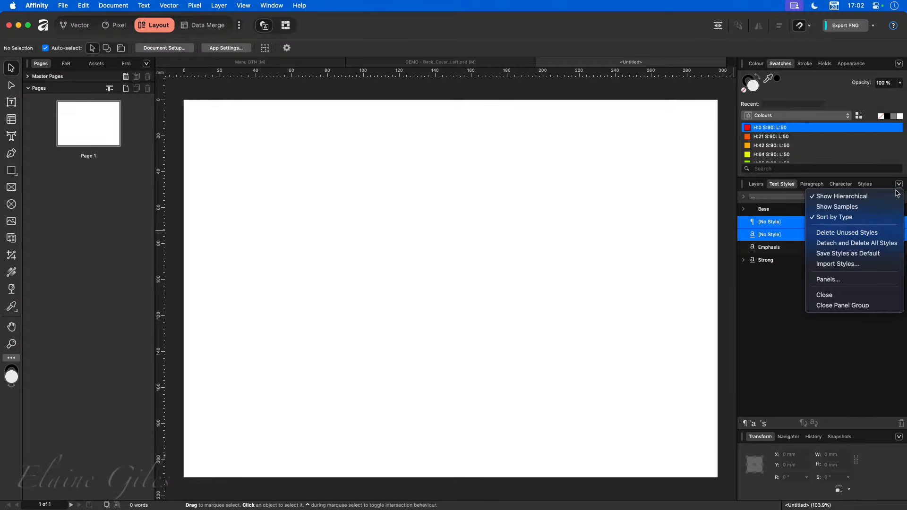
left_click(875, 233)
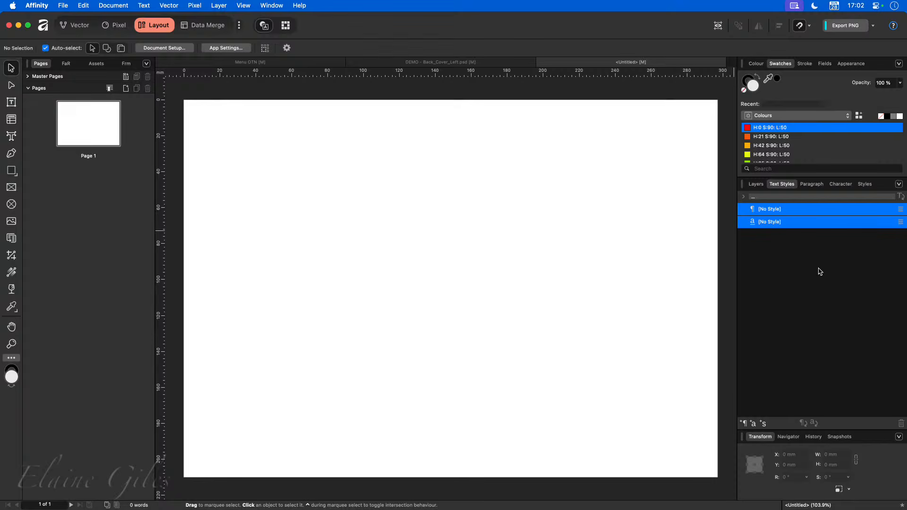
key("super+z")
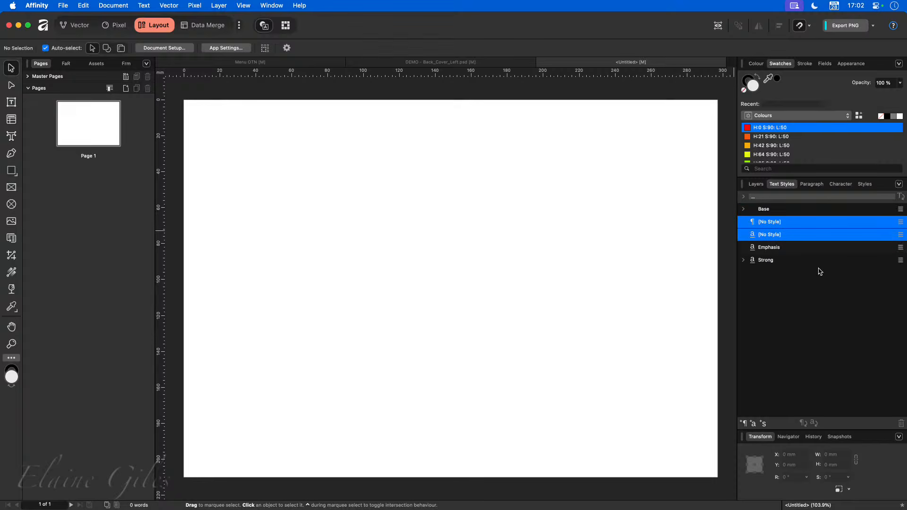
Step: Delete the Emphasis and Strong character styles individually, and remove all remaining unused text styles in one go
left_click(775, 246)
right_click(776, 247)
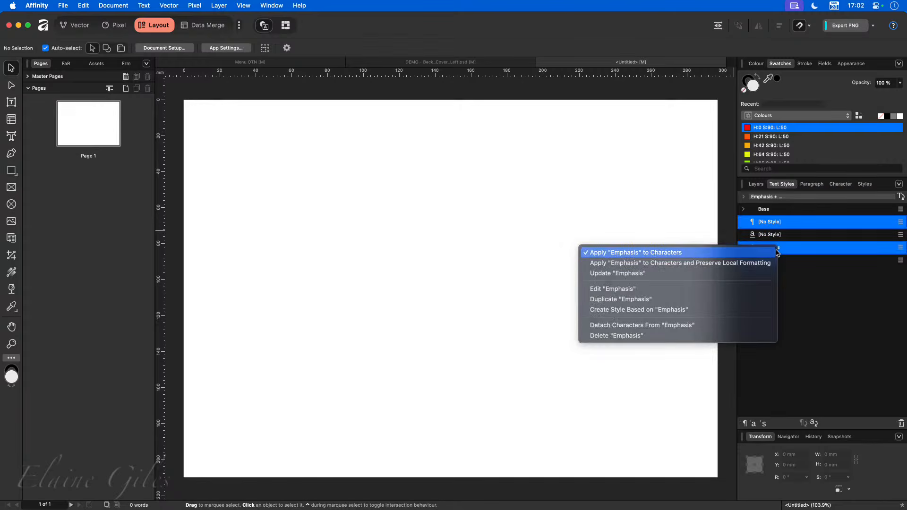
left_click(681, 337)
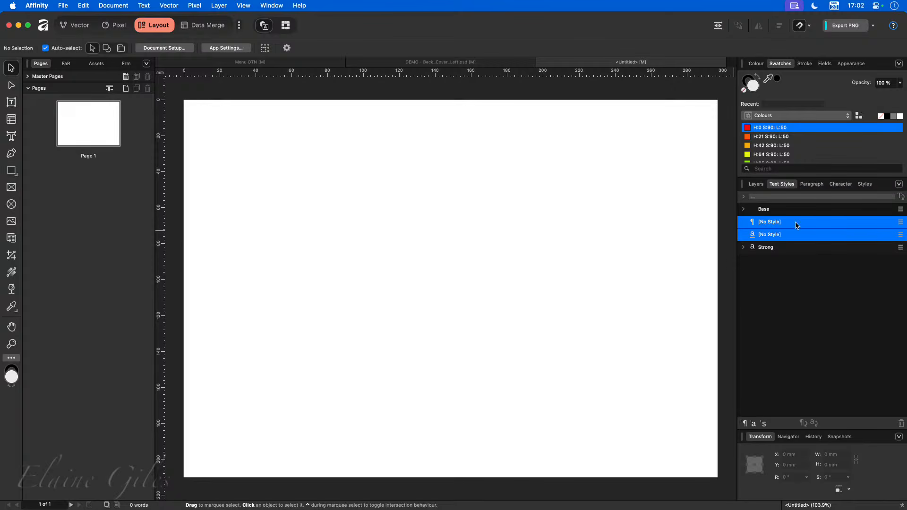
right_click(784, 252)
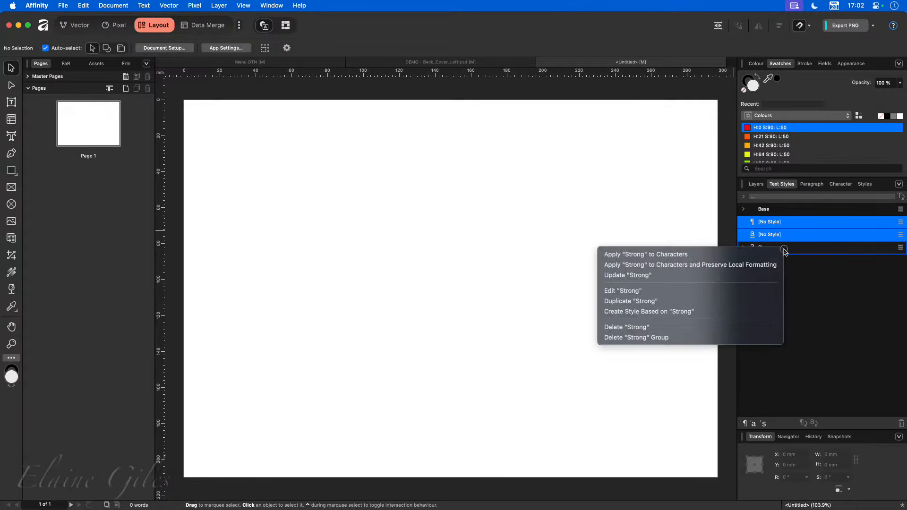
left_click(728, 327)
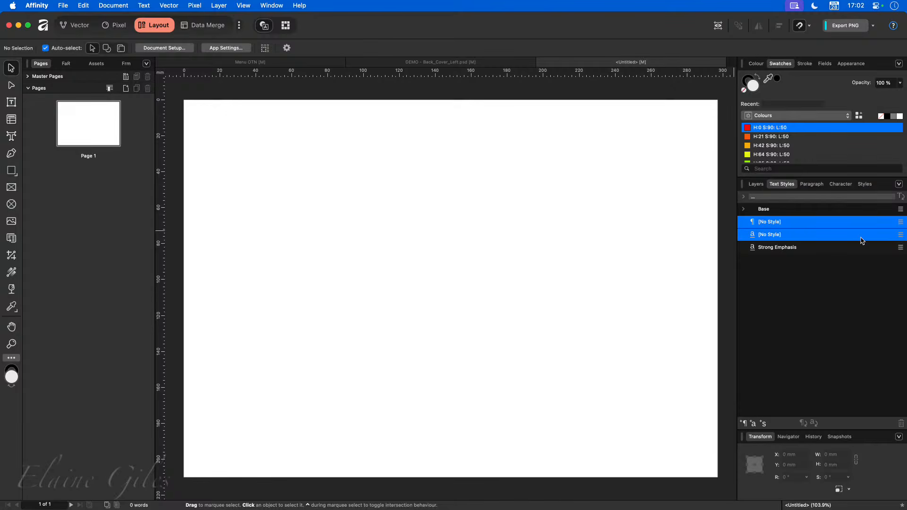
left_click(899, 184)
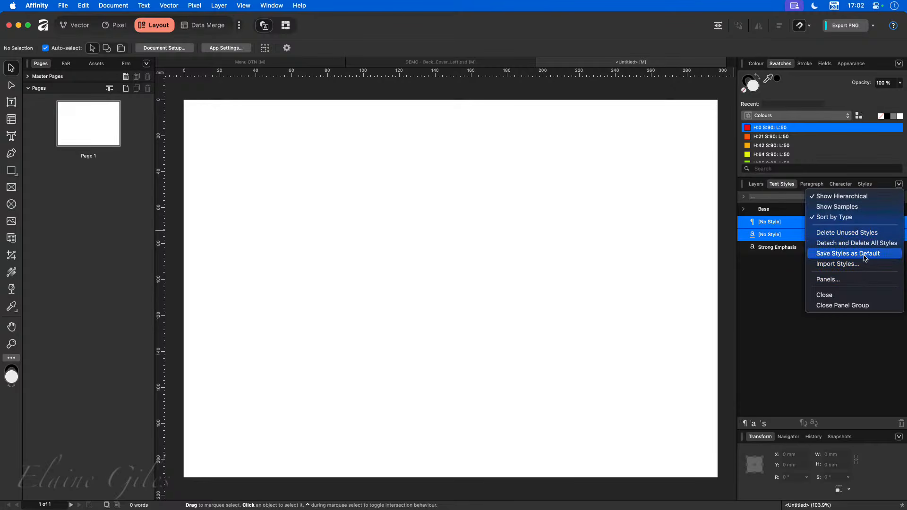
left_click(863, 233)
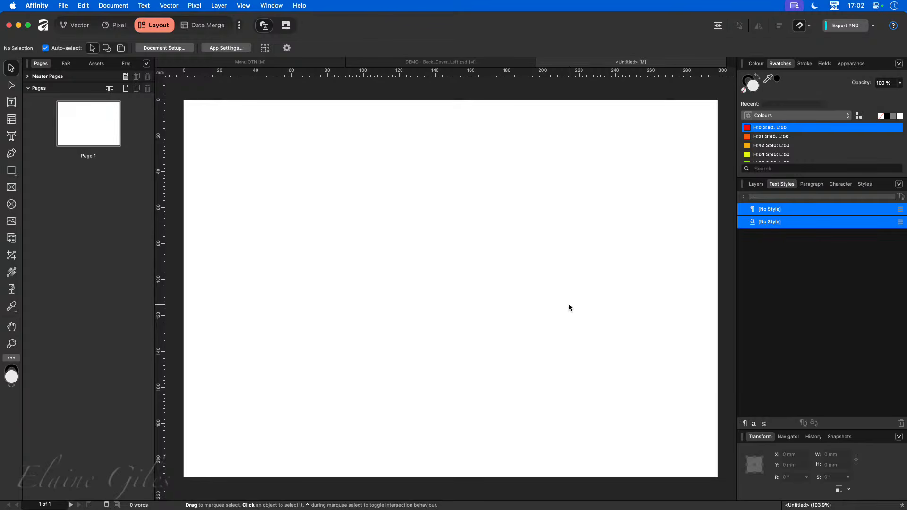
Step: Switch to Microsoft Word and create a new blank document
key("alt+space")
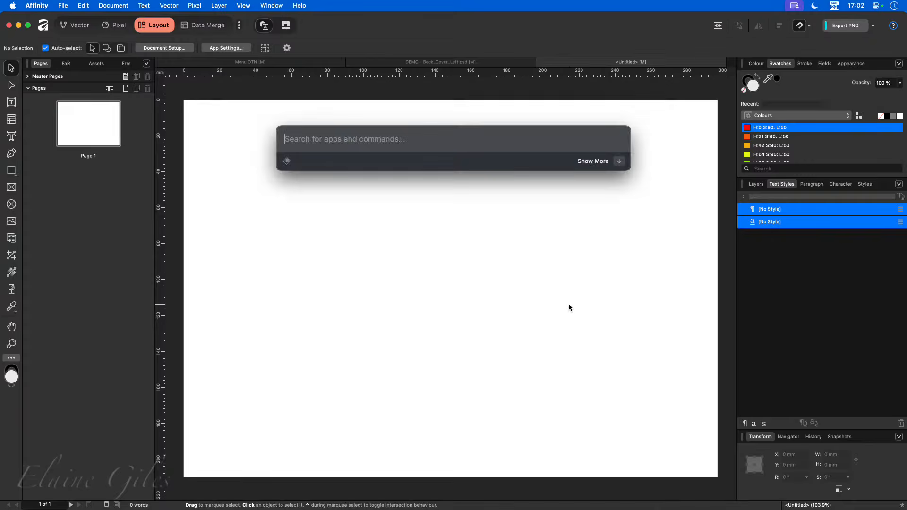
type("word")
key("Return")
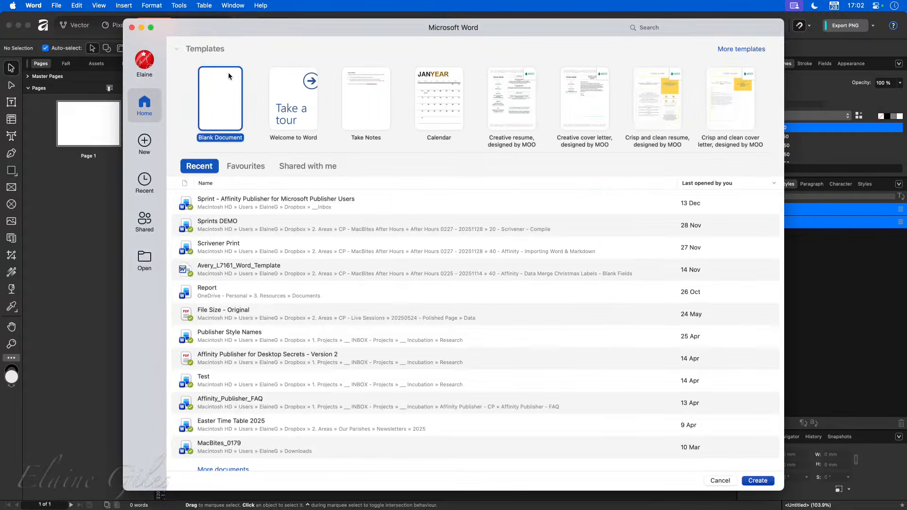
double_click(225, 115)
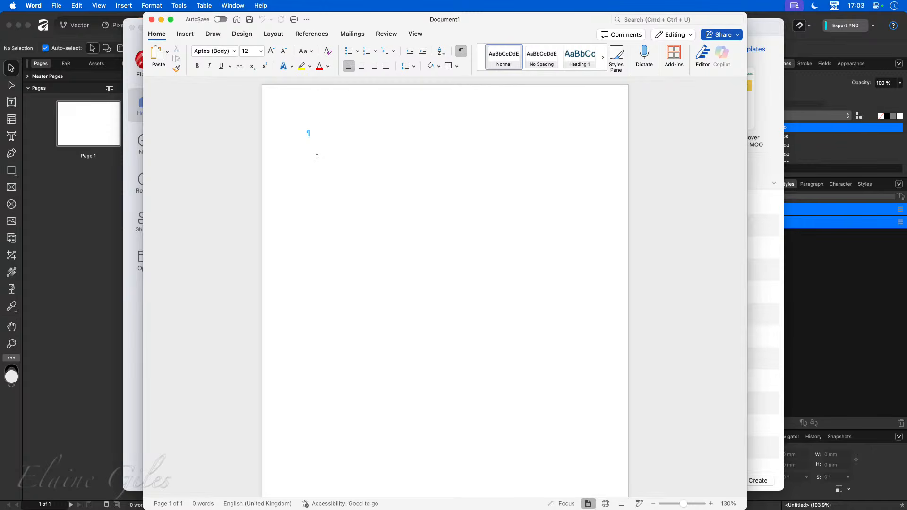
Step: Fill the document with generated sample text using =rand(6,7)
type("=rand")
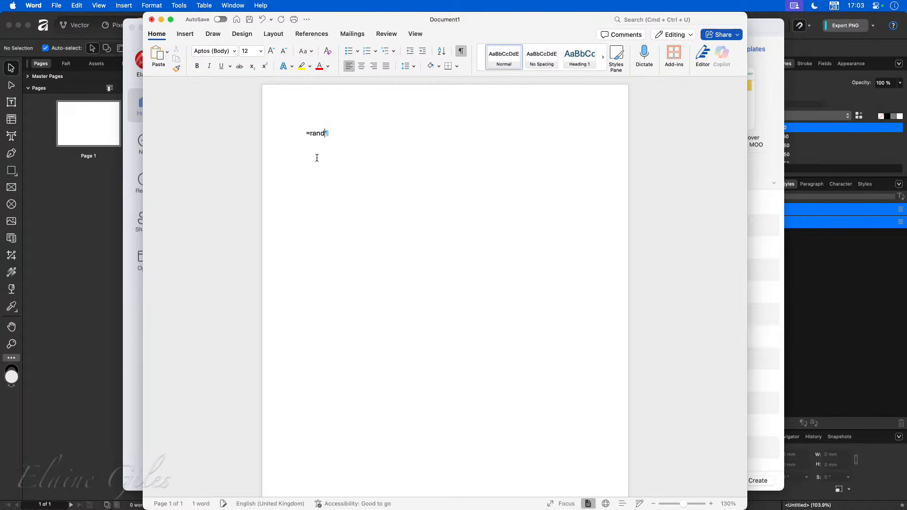
type("(4")
key("BackSpace")
type("6,7)")
key("Return")
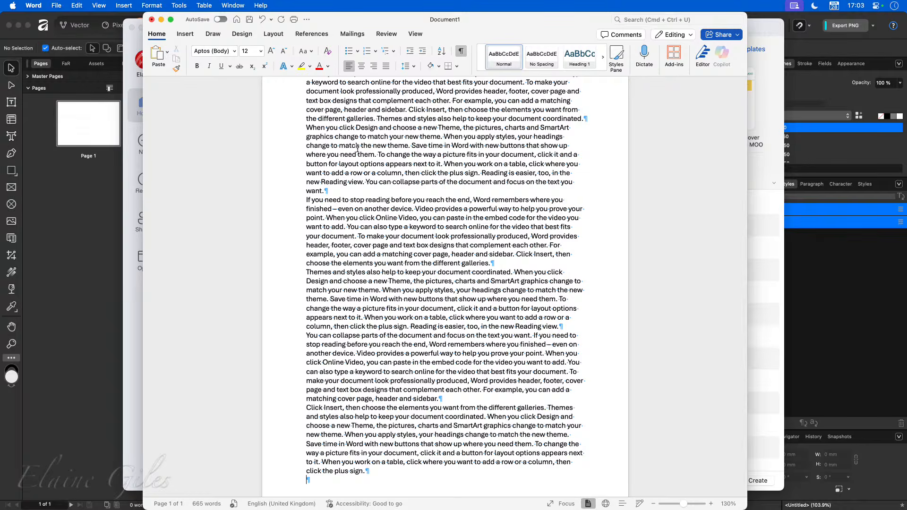
Step: Add a "Heading 1" line after the second paragraph and another above the first paragraph
scroll(358, 147, "up", 3)
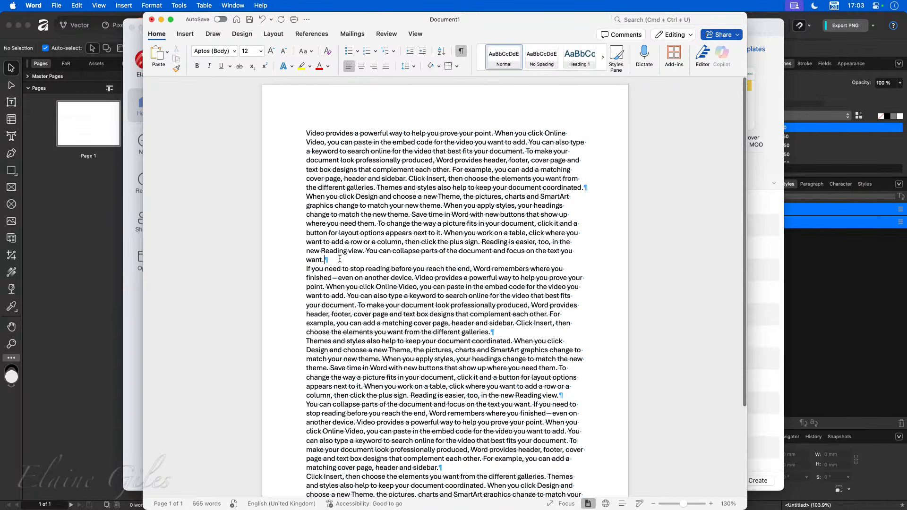
key("Return")
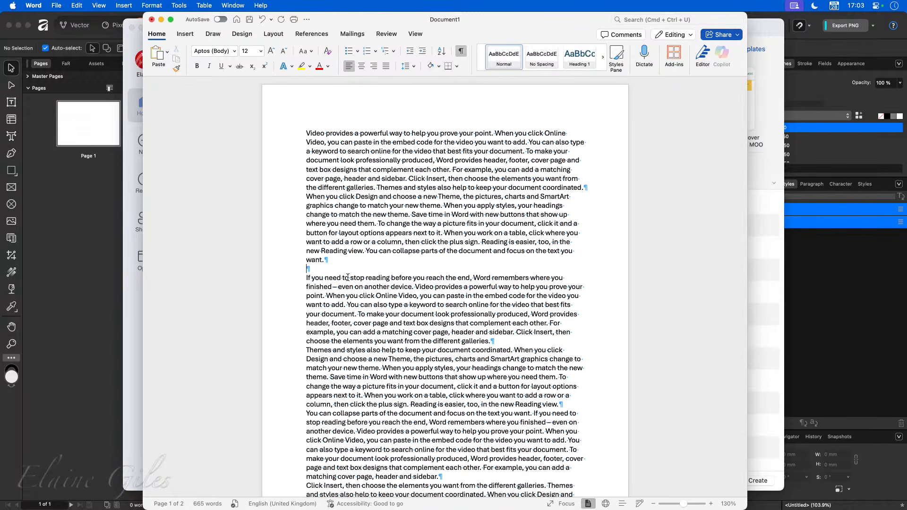
type("Heading 1")
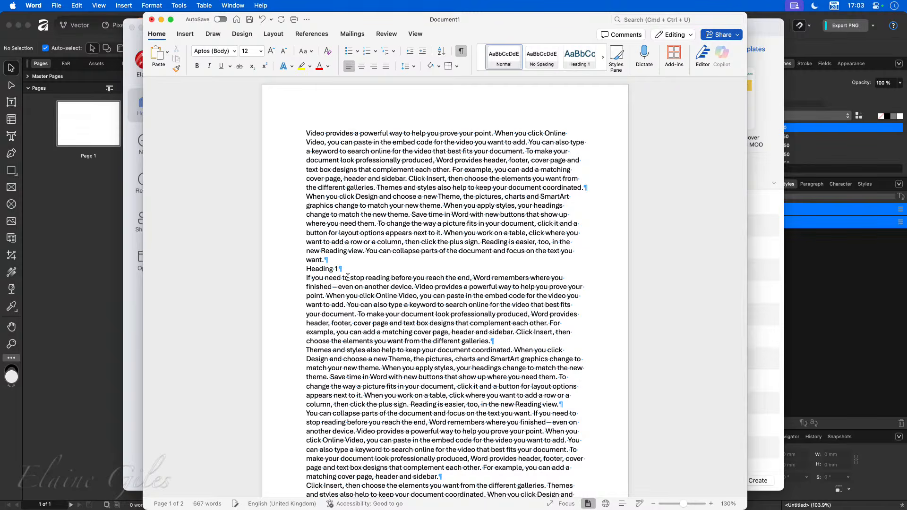
left_click(306, 133)
key("Return")
type("Headi")
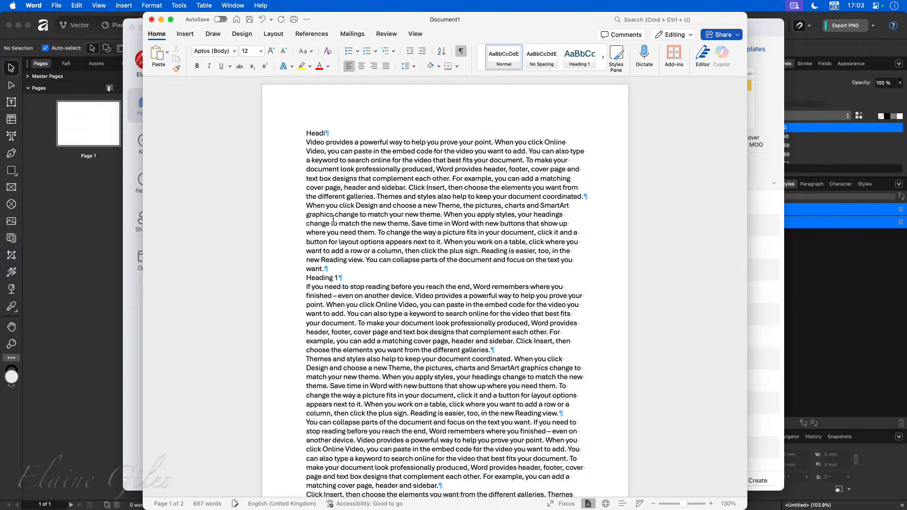
type("ng 1")
Step: Hide the formatting marks and apply the Heading 1 style to the first heading line and Heading 2 to the second
left_click(460, 51)
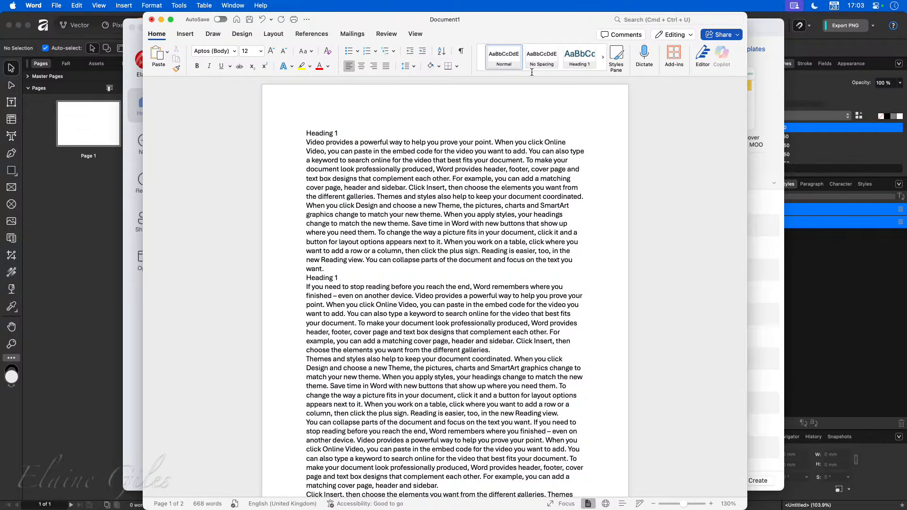
left_click(590, 56)
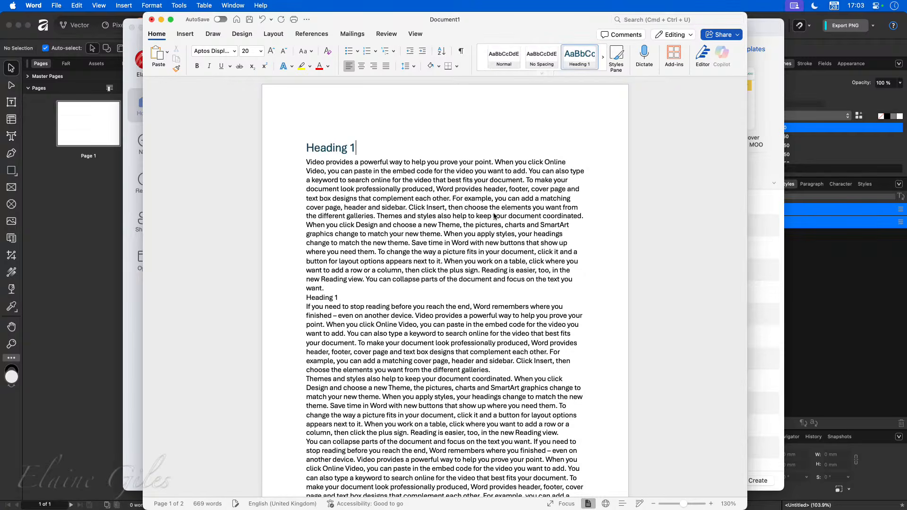
left_click(341, 298)
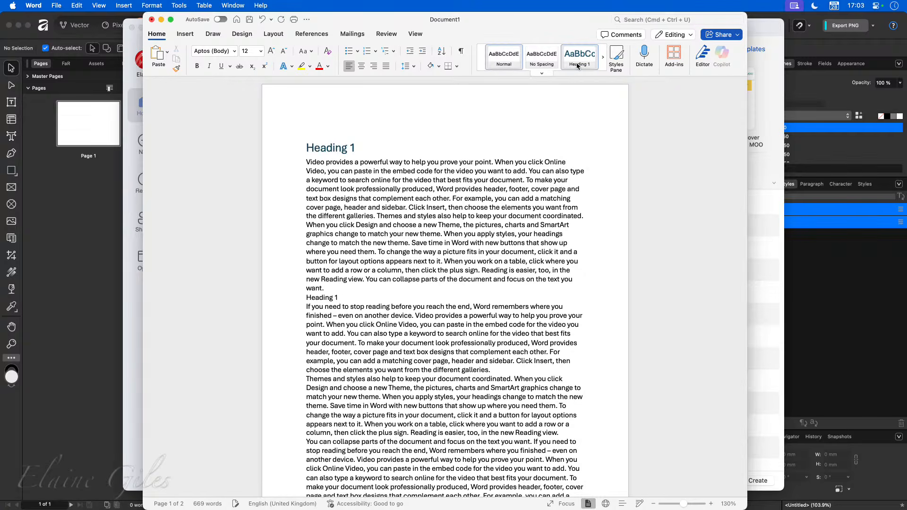
left_click(542, 73)
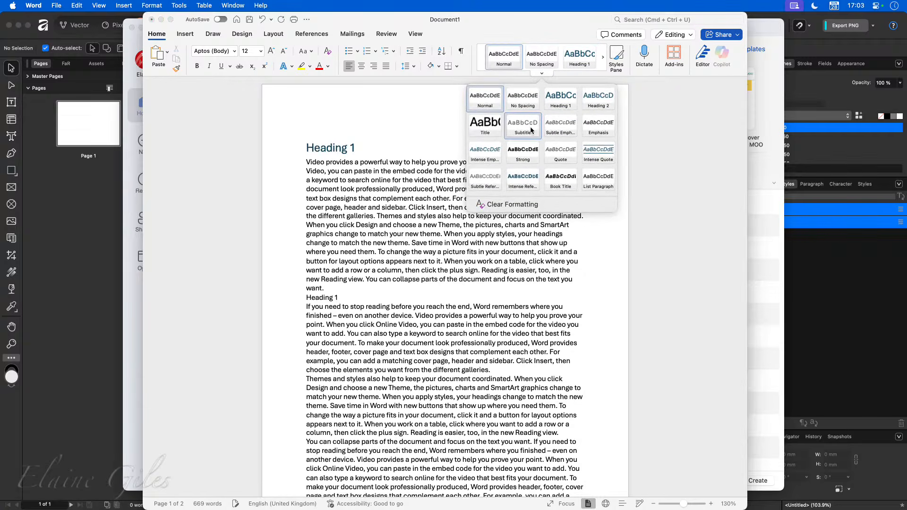
left_click(595, 103)
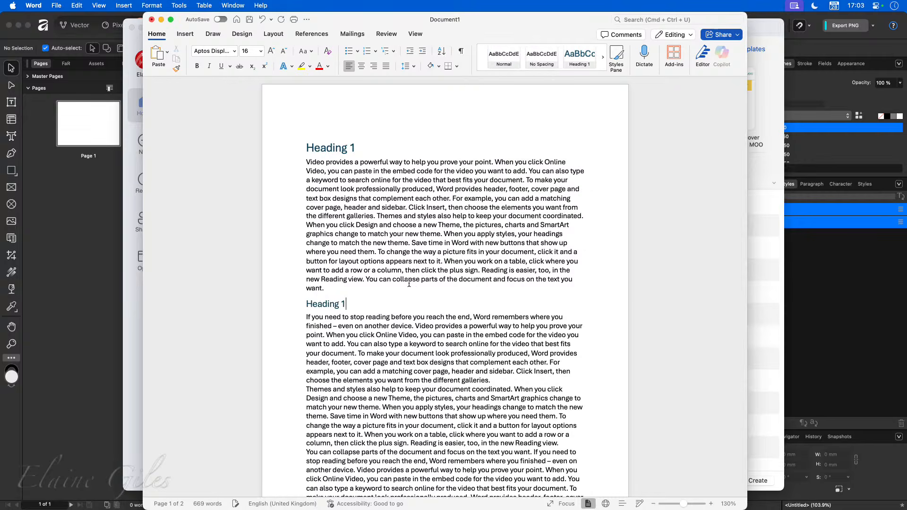
Step: Check the styles of the first body paragraph and heading, and change the second heading's text to "Heading 2"
left_click(395, 207)
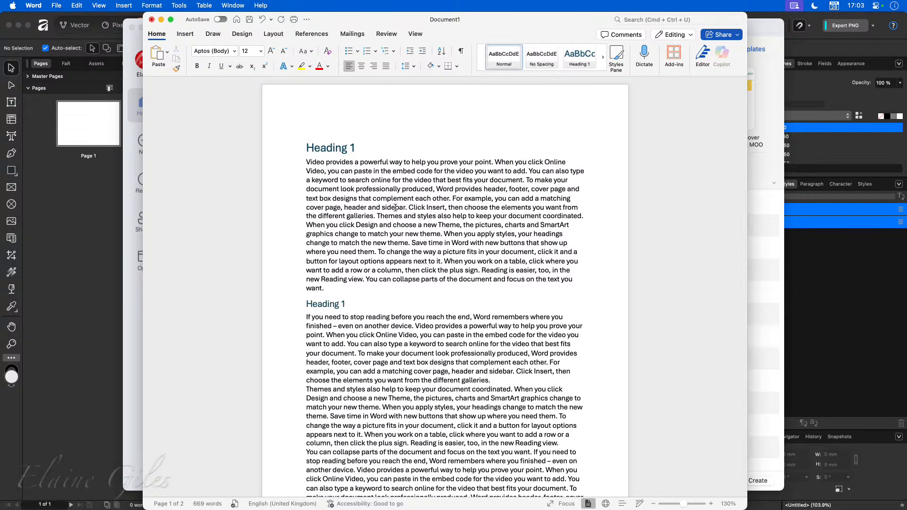
triple_click(395, 207)
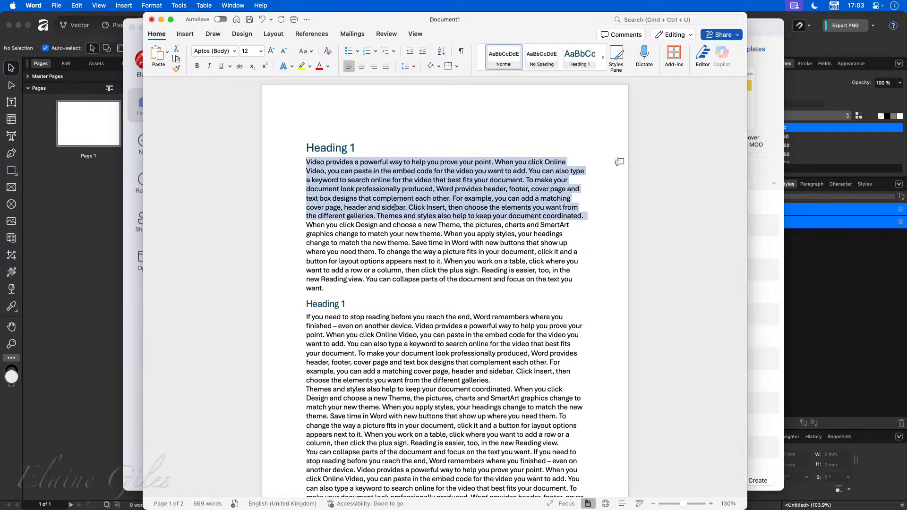
left_click(396, 208)
left_click(332, 147)
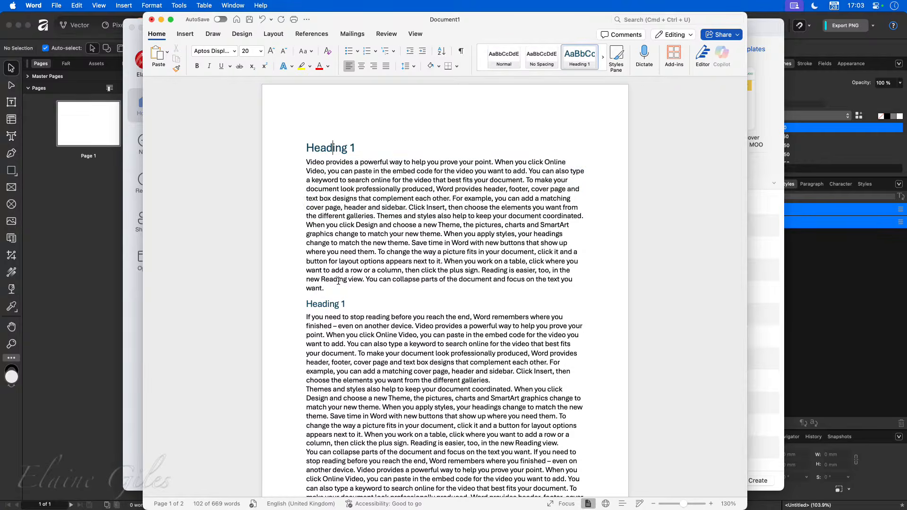
left_click(344, 304)
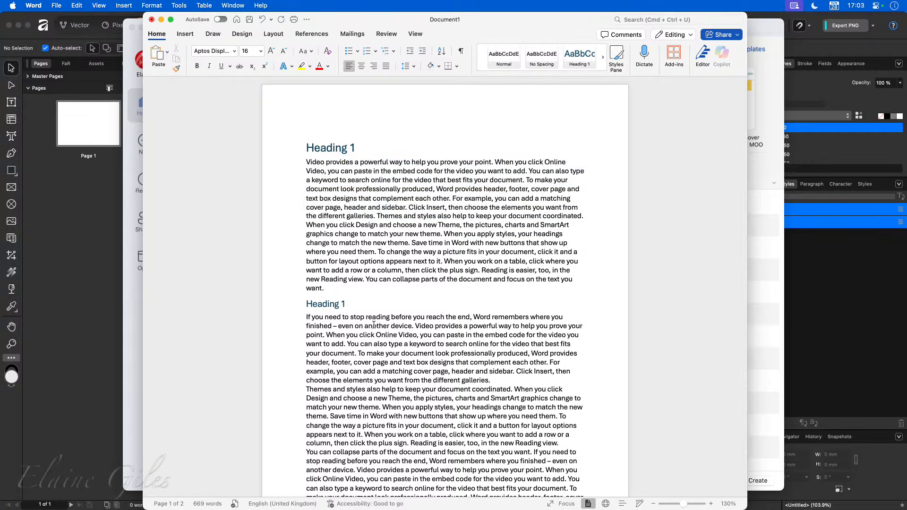
key("BackSpace")
type("2")
left_click(425, 317)
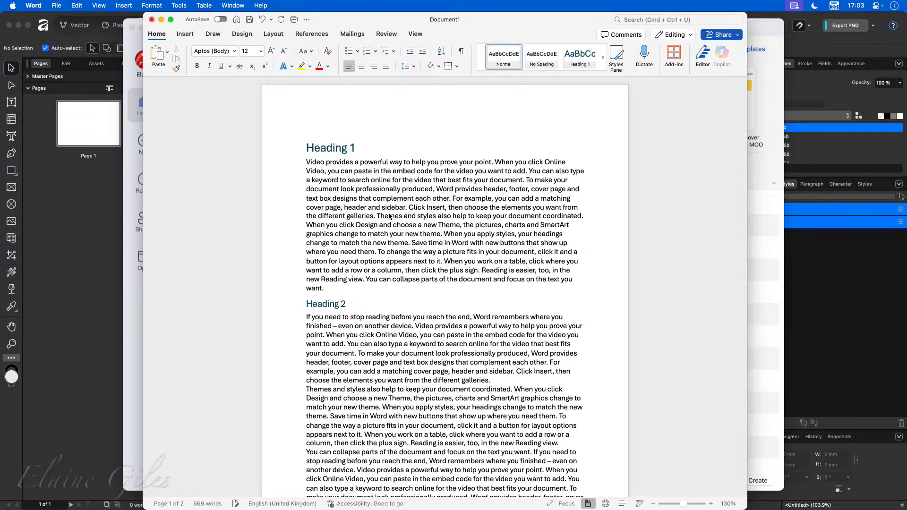
Step: Save the document as "Word Sample" in .docx format in the 20251228 - Trifold Brochure folder
key("super+s")
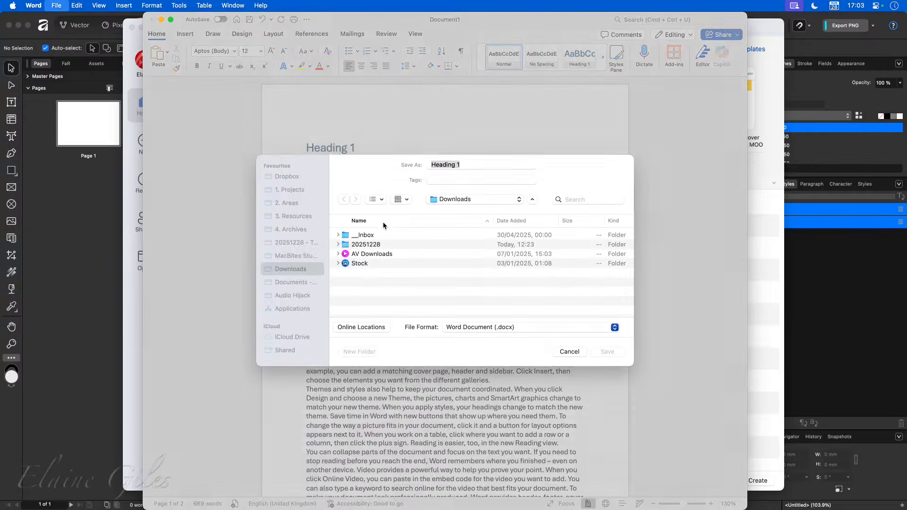
left_click(294, 242)
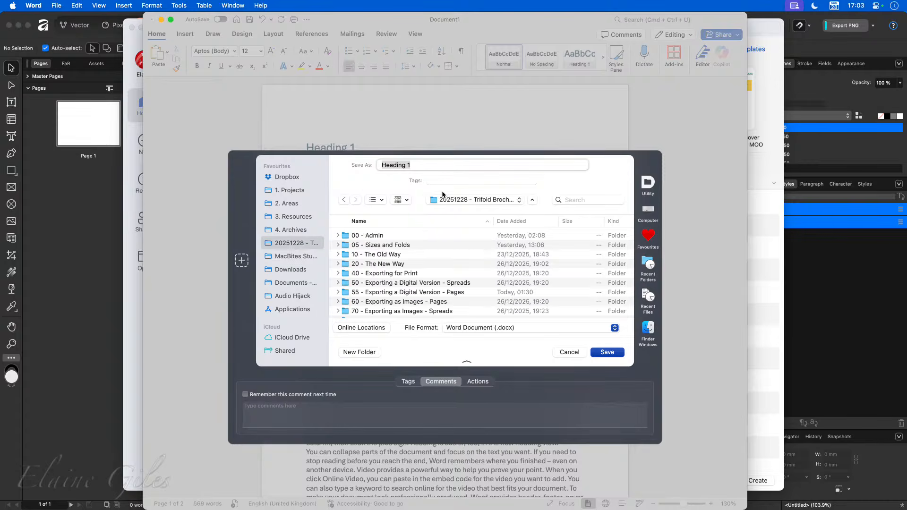
type("Word Sample")
key("Return")
Step: Switch back to Affinity and draw a text frame about 277 × 195 mm covering most of the blank page
key("super+Tab")
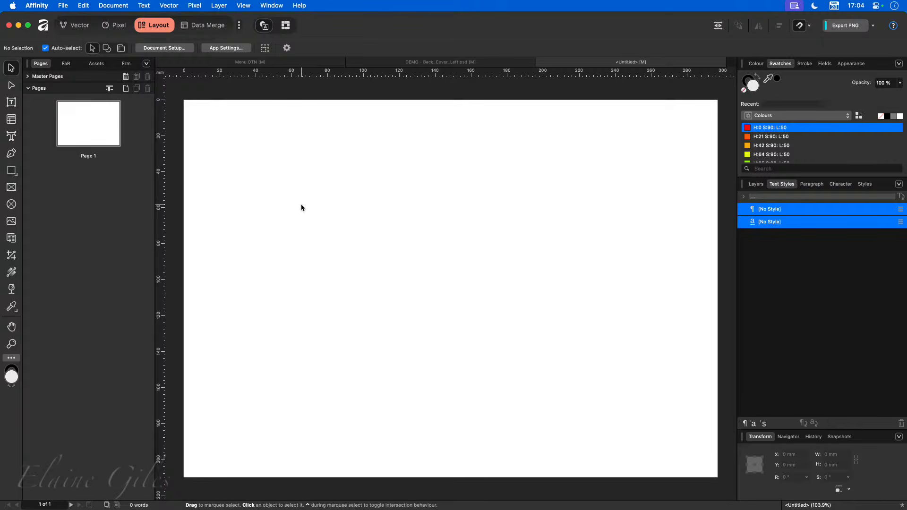
left_click(12, 103)
left_click_drag(201, 113, 699, 464)
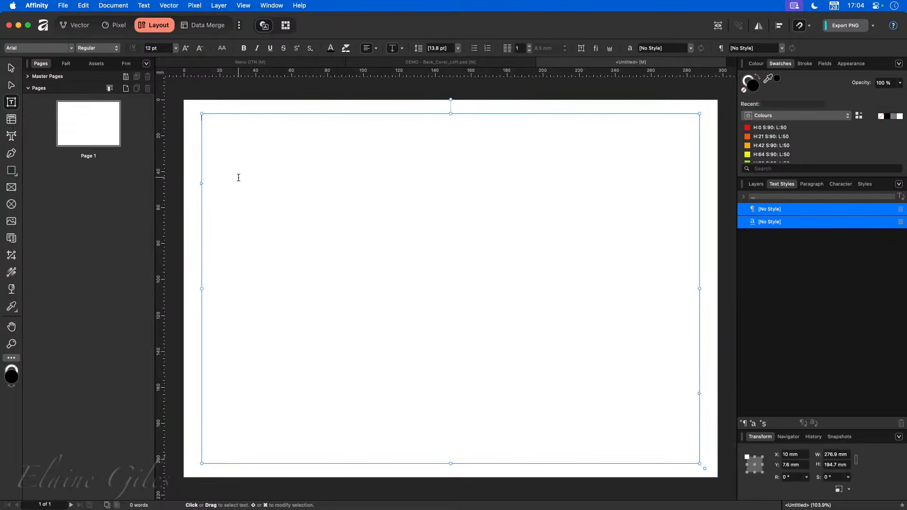
Step: Place the Word Sample document from the 20251228 - Trifold Brochure folder into the page's text frame
left_click(56, 5)
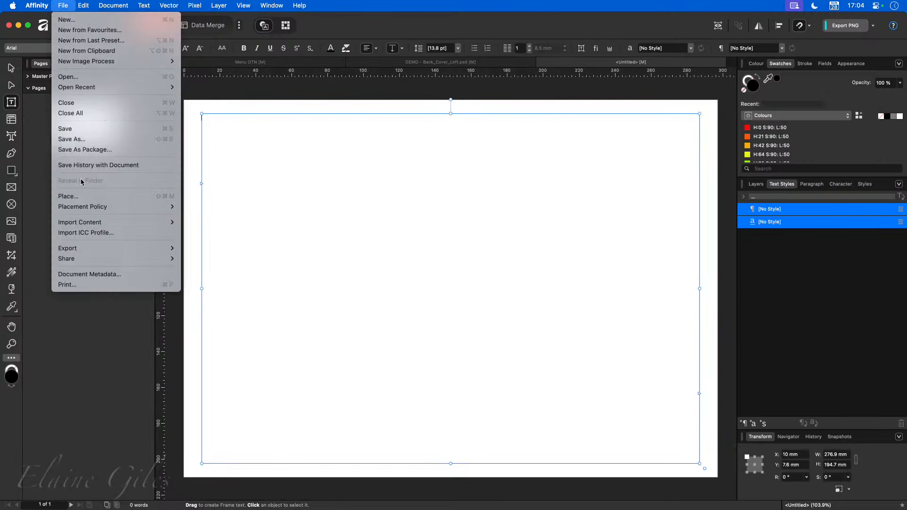
left_click(76, 195)
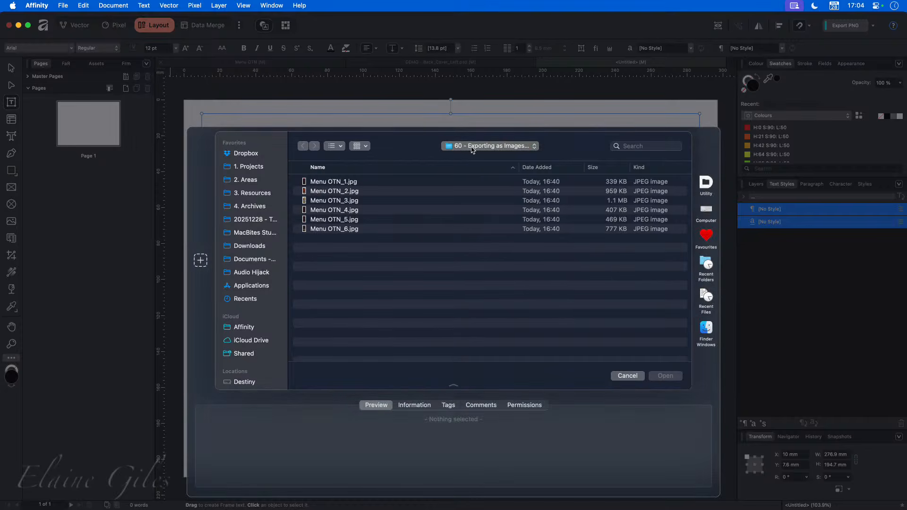
left_click(470, 147)
mouse_move(462, 159)
left_click(688, 261)
left_click(473, 147)
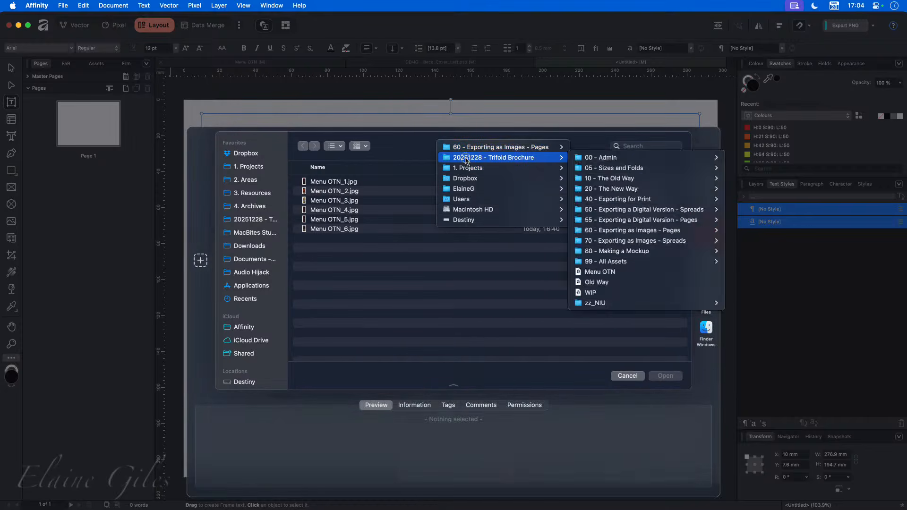
left_click(467, 158)
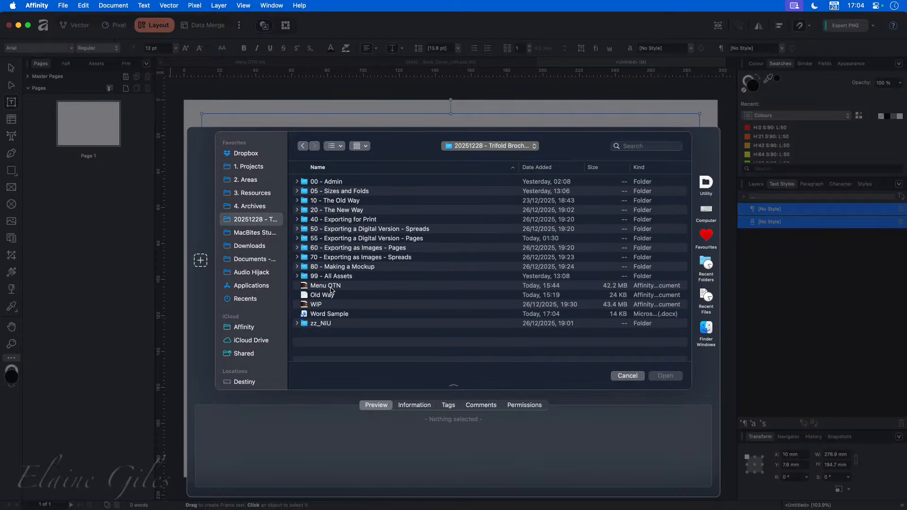
left_click(339, 315)
double_click(339, 316)
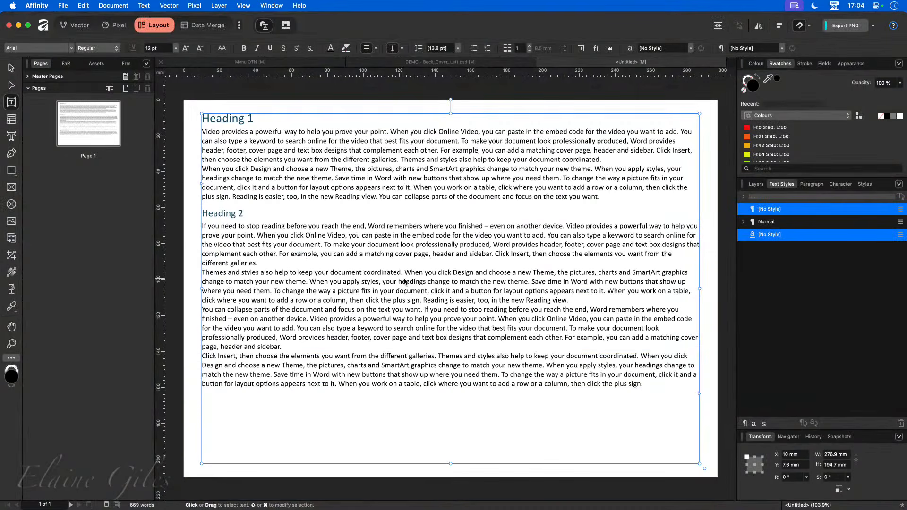
Step: Check the paragraph styles of the body text and second heading, and apply the heading 1 style to the second heading
left_click(326, 235)
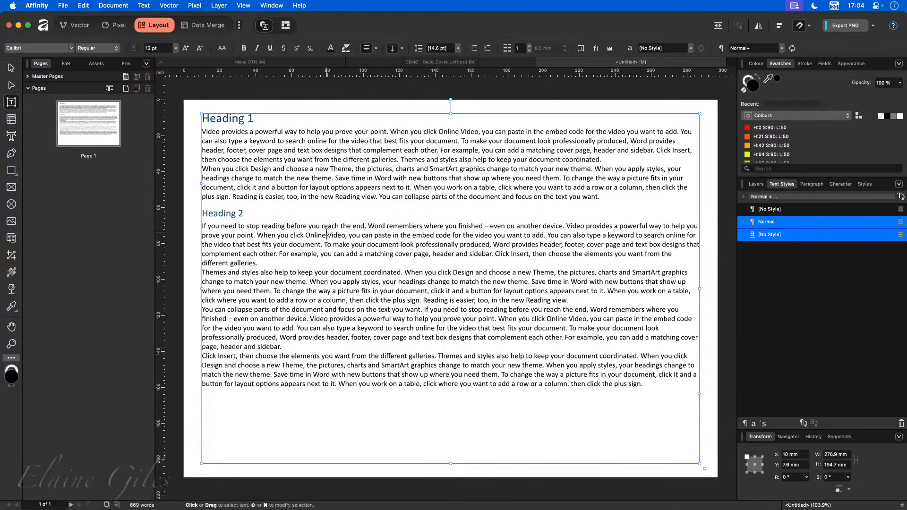
left_click(230, 213)
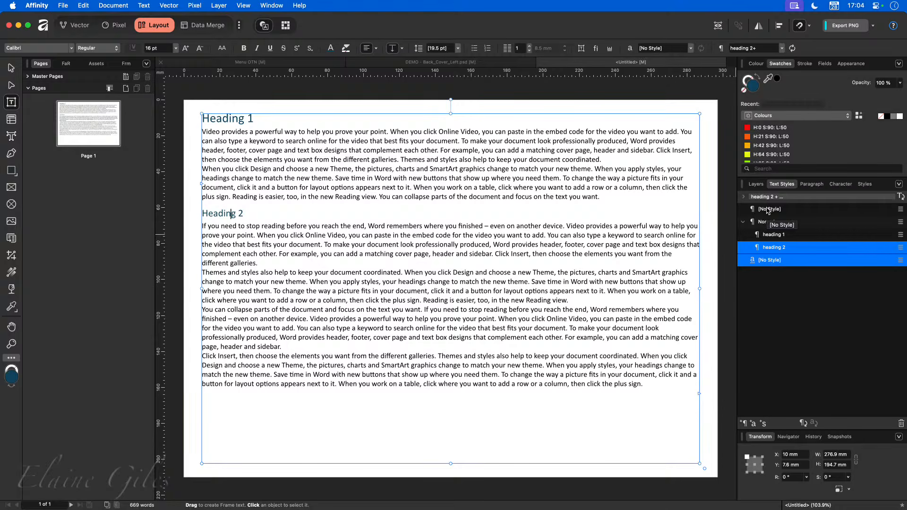
left_click(797, 234)
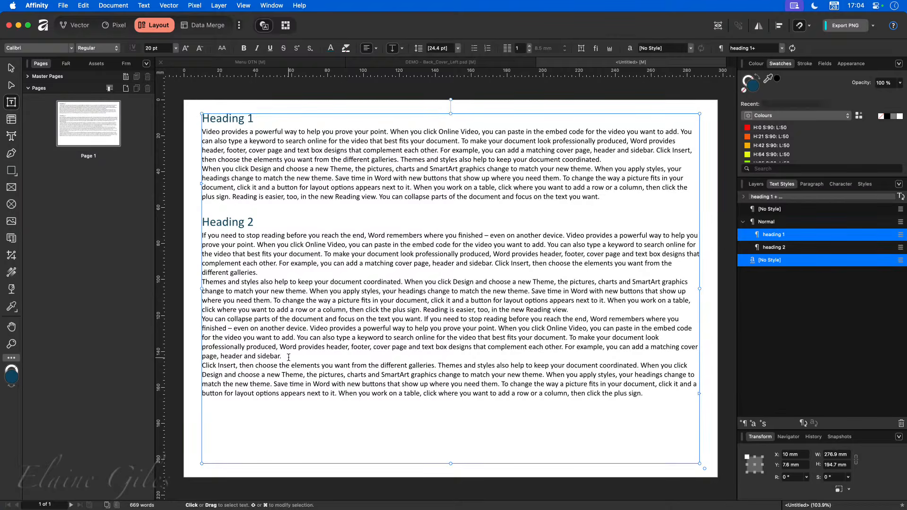
Step: Add the line "Heading 2" above the last paragraph and apply the heading 2 style to it
left_click(288, 356)
key("Return")
type("Heading 2")
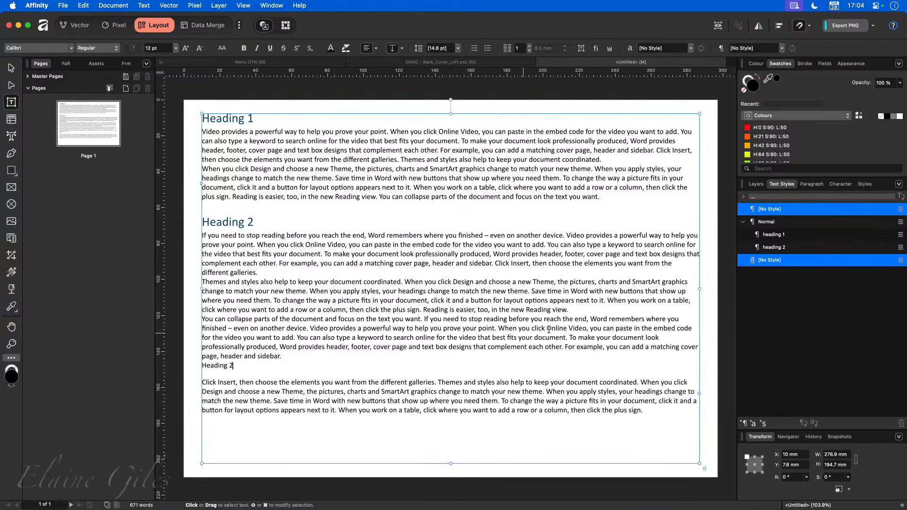
left_click(779, 248)
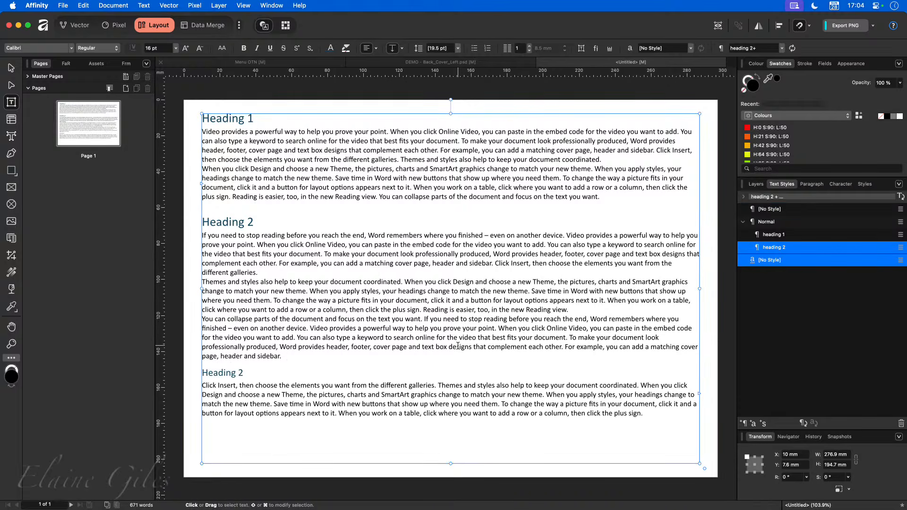
Step: Switch the second heading between heading 1 and heading 2, ending with the heading 2 paragraph style
left_click(277, 229)
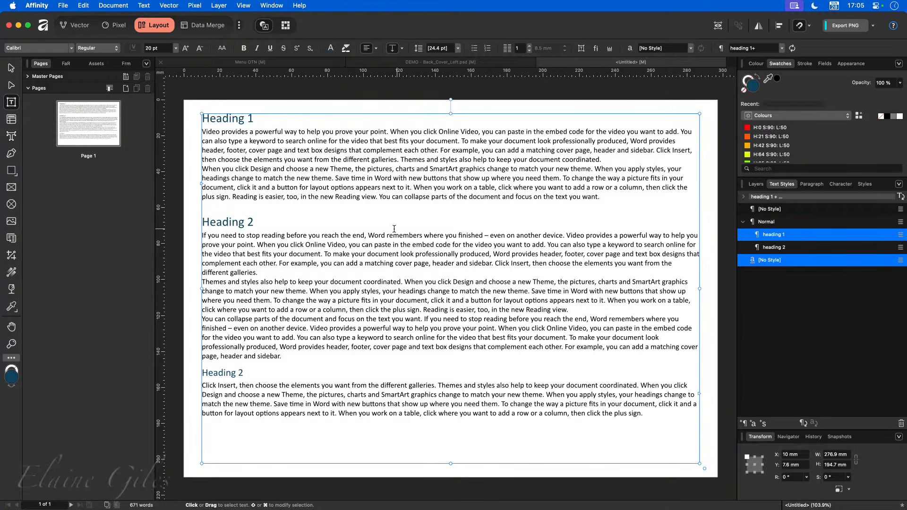
left_click(773, 247)
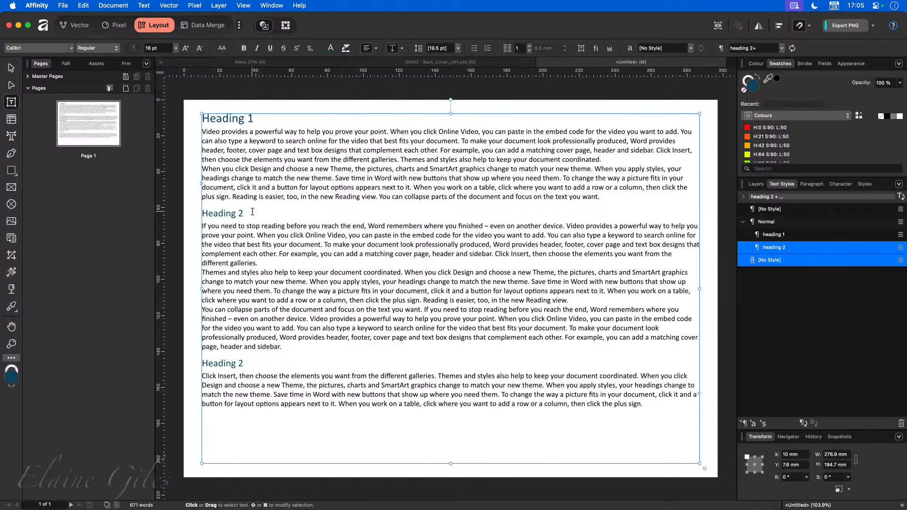
left_click(806, 235)
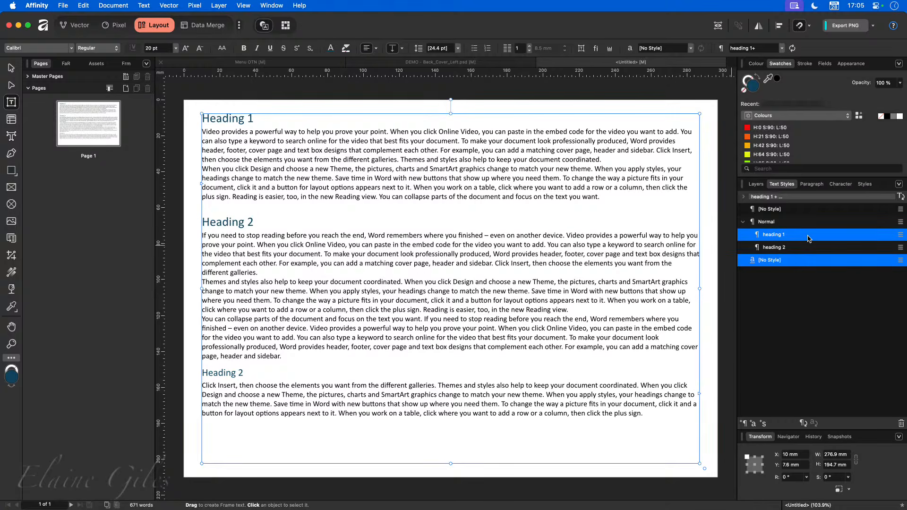
left_click(805, 248)
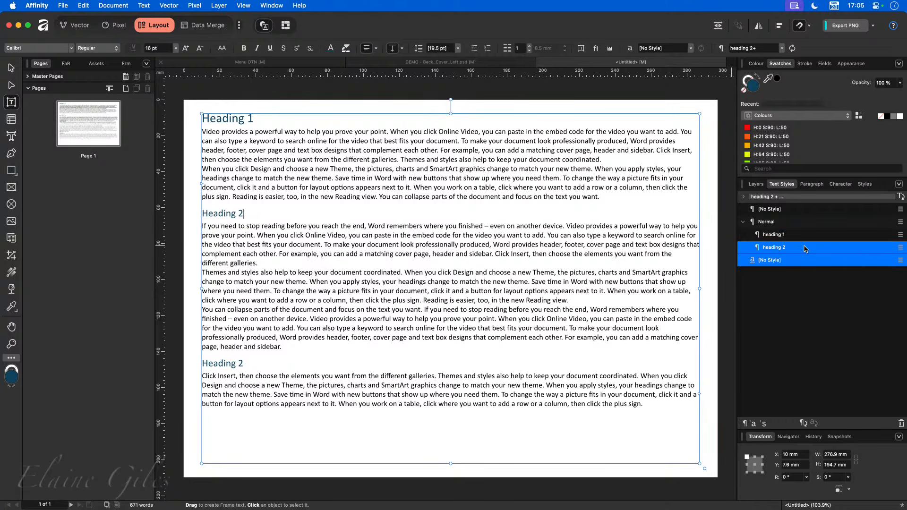
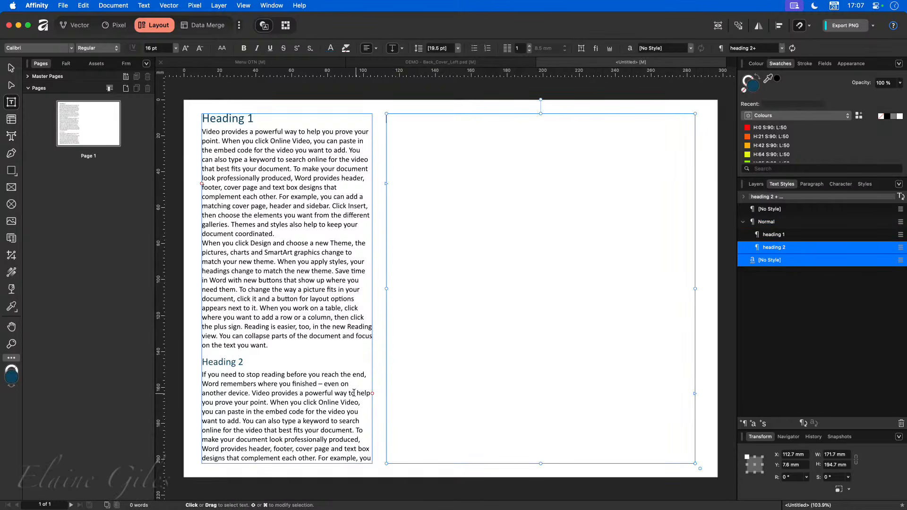
Step: Link the narrow text frame to the empty frame beside it so its overflowing text continues there
left_click(372, 393)
left_click(447, 377)
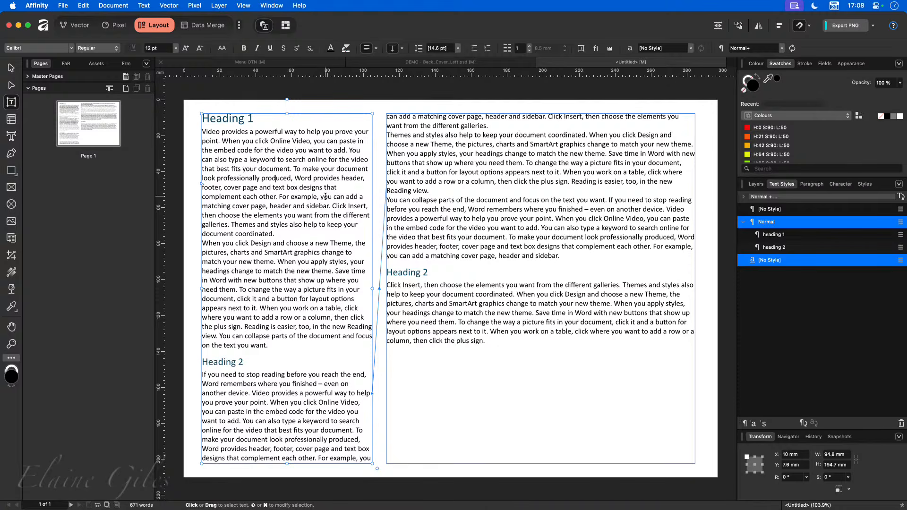
Step: Show the text ruler, try a first-line indent of about 54 mm on the first body paragraph, and return it to zero
left_click(610, 48)
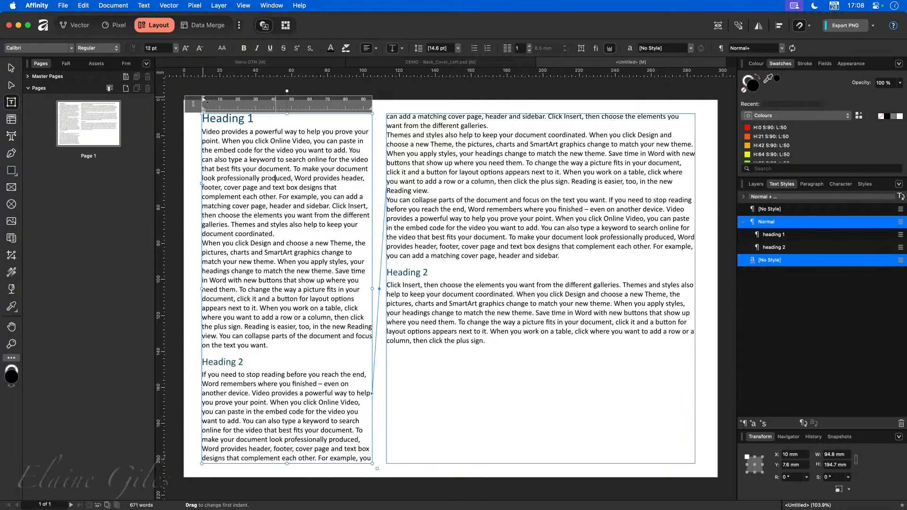
mouse_move(203, 101)
left_mouse_down()
mouse_move(283, 110)
mouse_move(206, 113)
mouse_move(325, 111)
mouse_move(202, 109)
left_mouse_up()
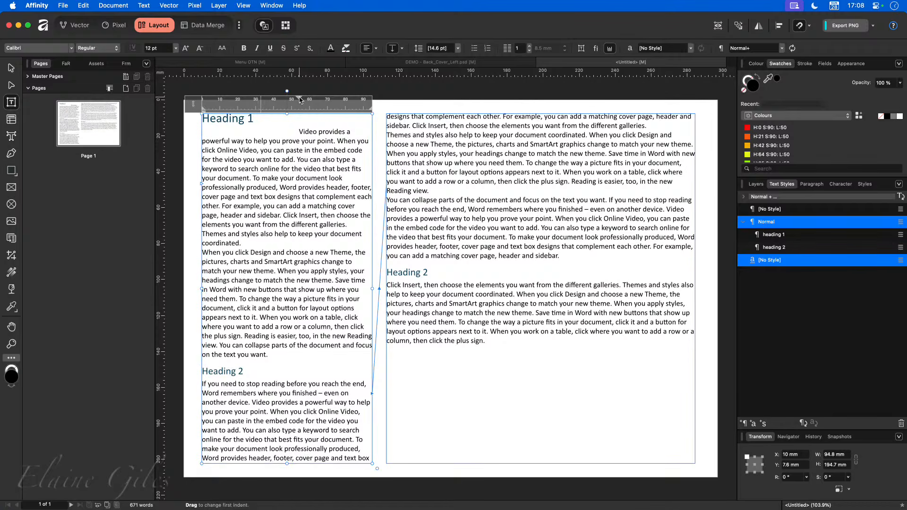
left_click_drag(298, 98, 202, 105)
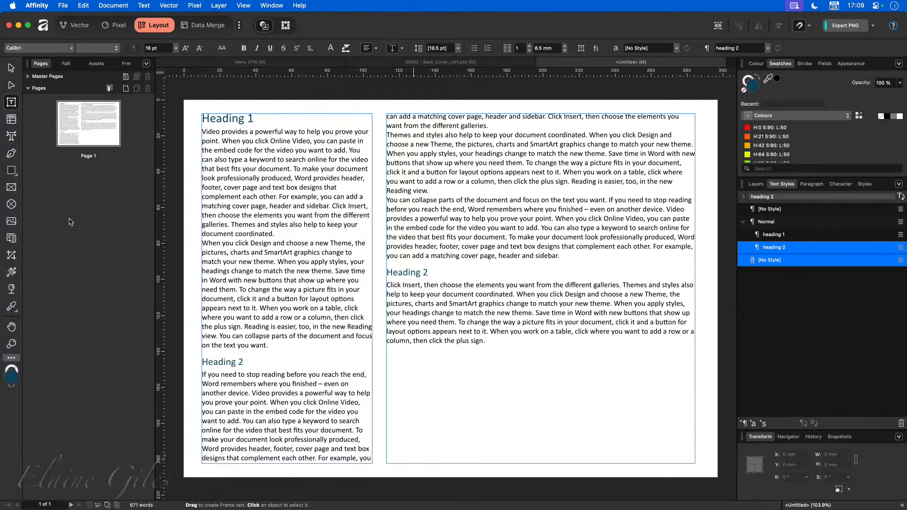
Step: Hide Affinity and search the app launcher for "Aff" to look at the installed Affinity applications
key("super+h")
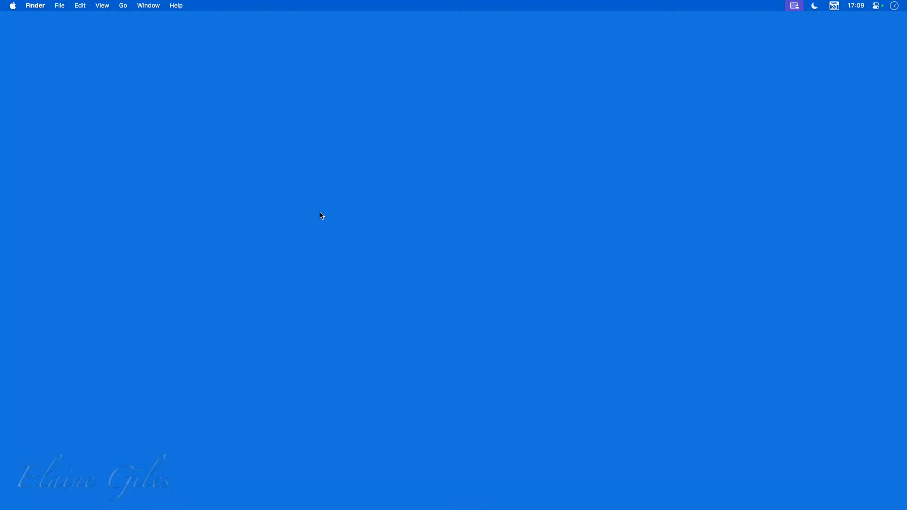
key("alt+space")
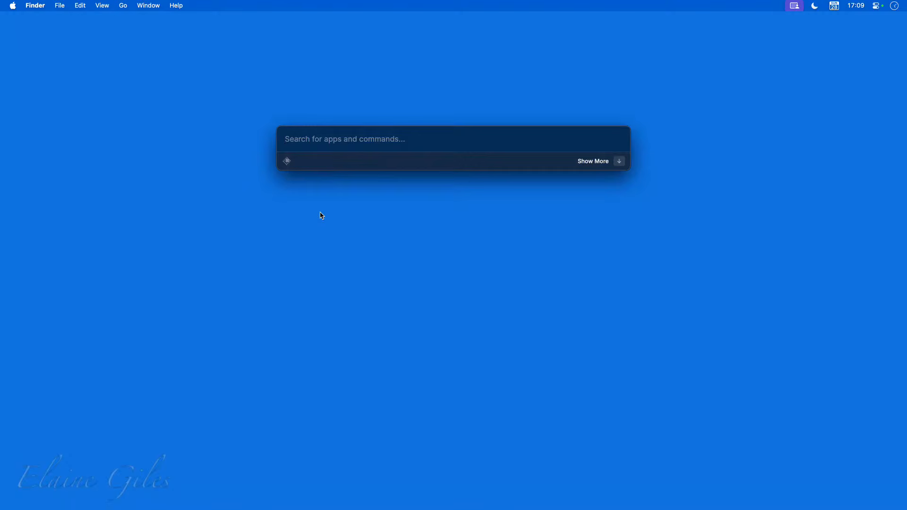
type("Aff")
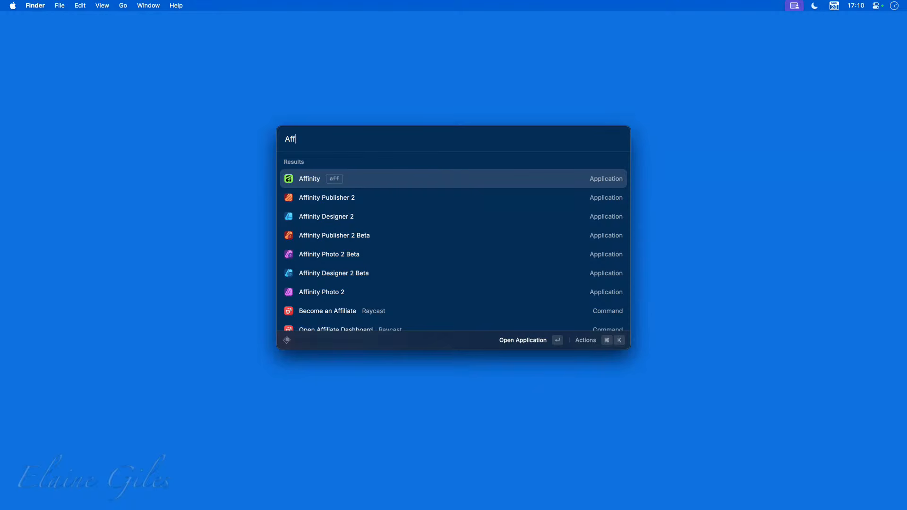
key("Return")
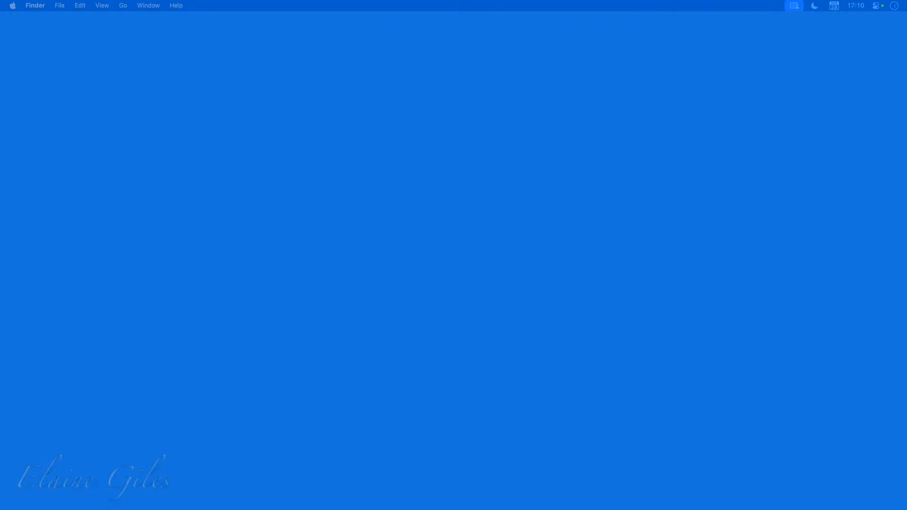
Step: In the Finder's Applications folder, select the apps from Affinity through Affinity Publisher 2 Beta
left_click_drag(0, 293, 357, 18)
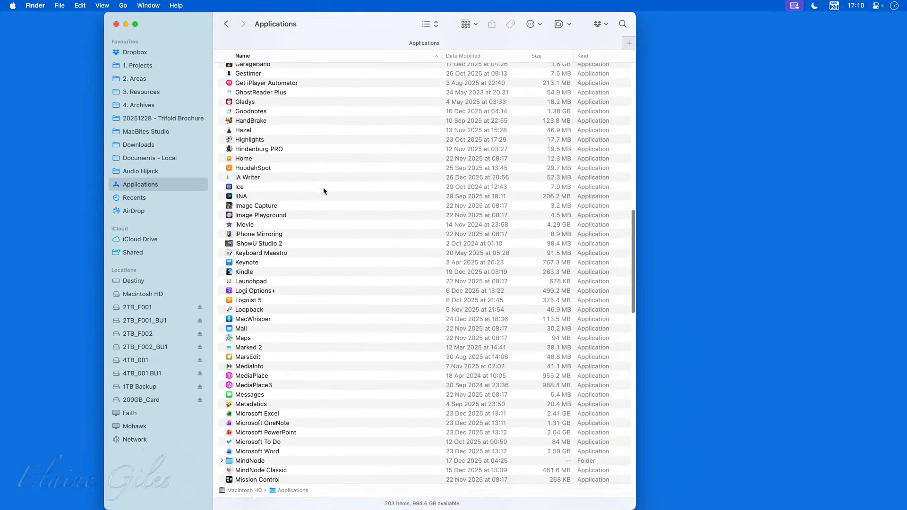
scroll(270, 149, "up", 15)
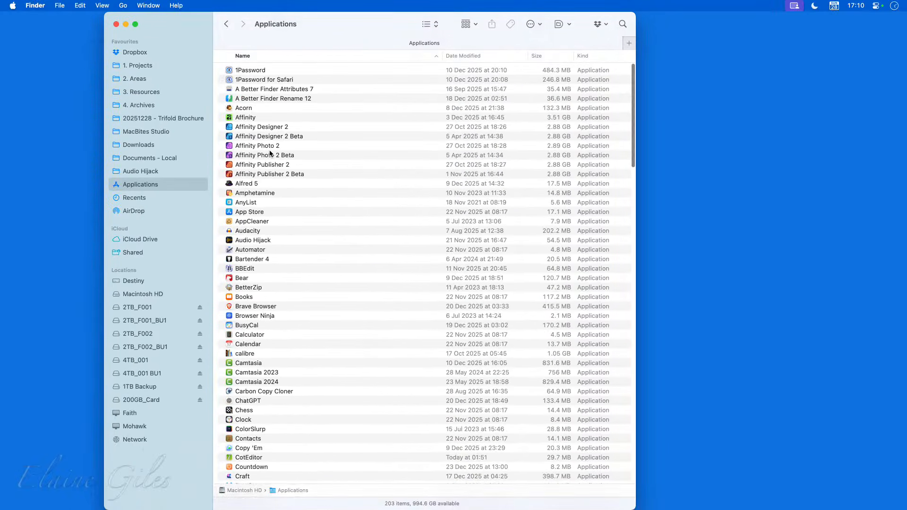
left_click(250, 119)
left_click(261, 174, "shift")
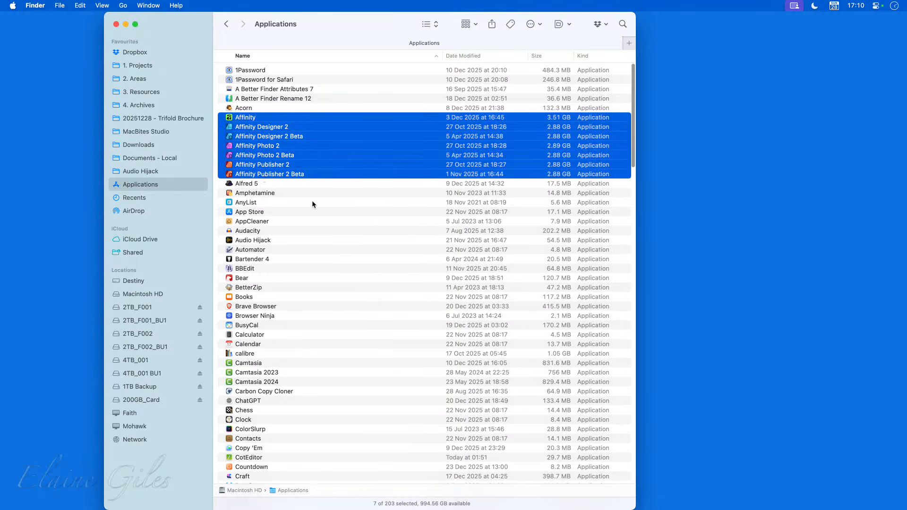
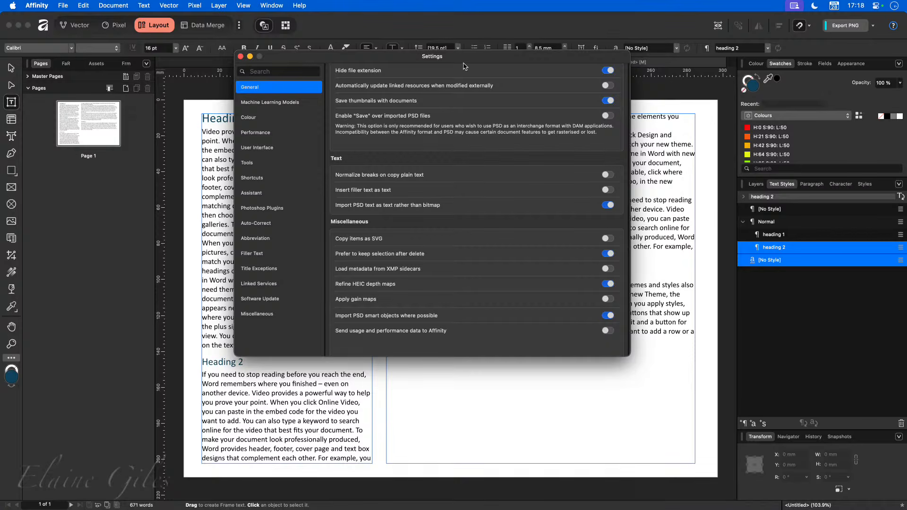
Step: Close Affinity's settings and save the leaflet mockup as "DEMO - Back_Cover_Left" in the 20251228 - Trifold Brochure folder
left_click_drag(466, 57, 460, 139)
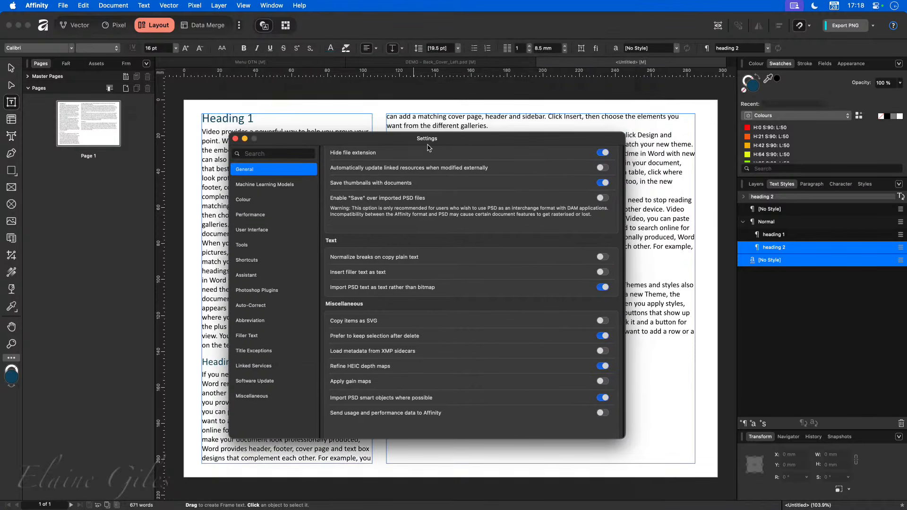
left_click(235, 138)
left_click(465, 62)
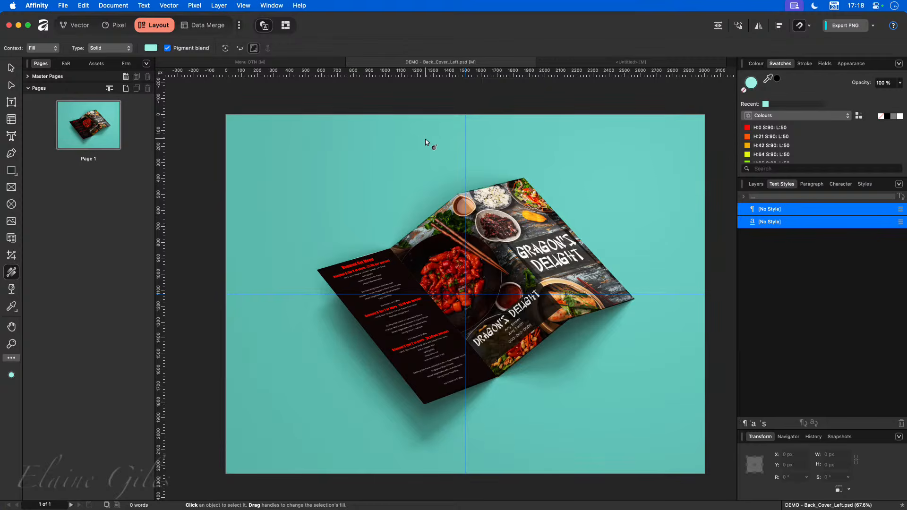
key("super+s")
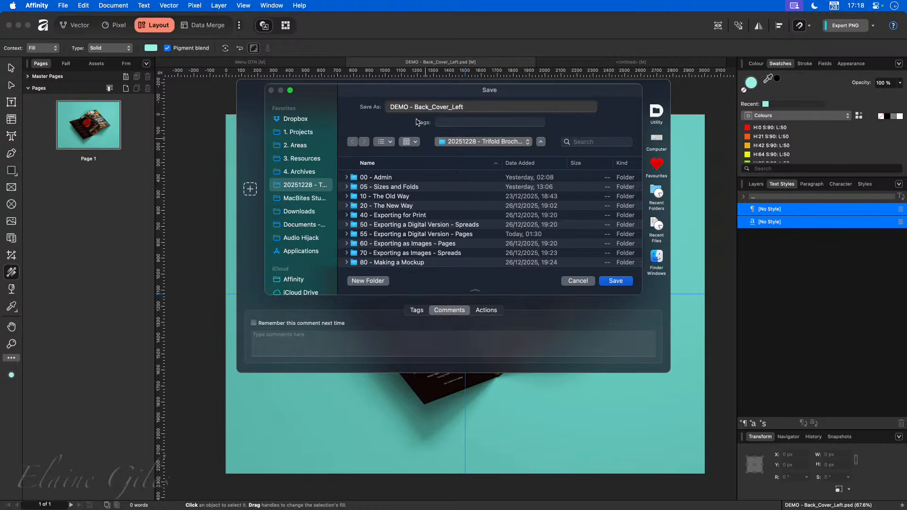
left_click(614, 281)
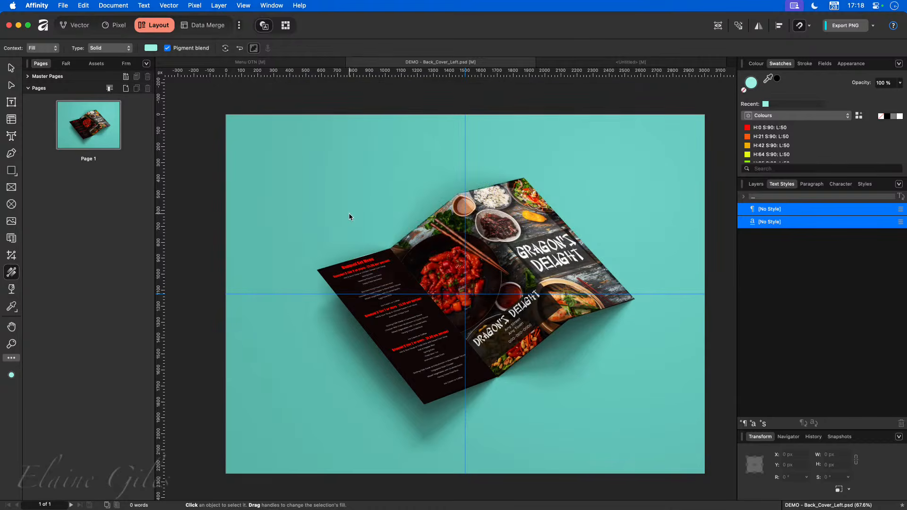
Step: Switch to Finder, open the 20251228 - Trifold Brochure folder and collapse the two Exporting as Images subfolders
key("alt+space")
type("fin")
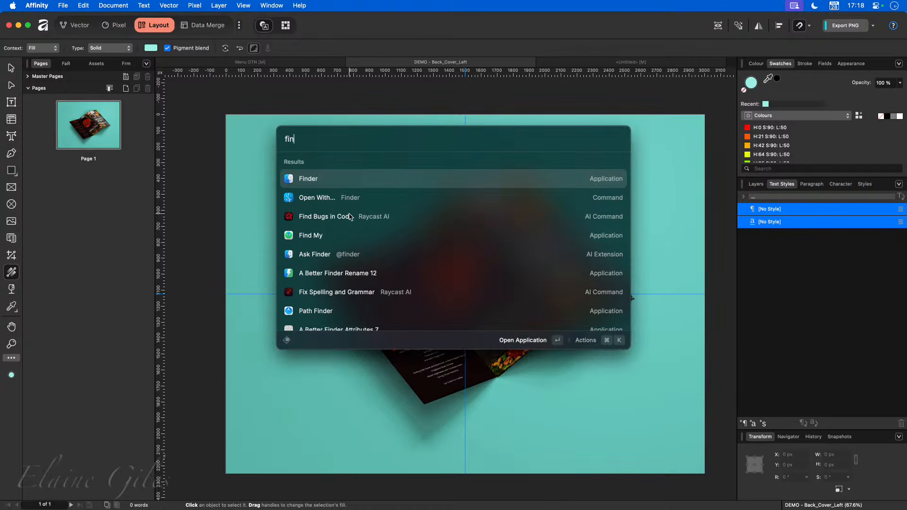
key("Return")
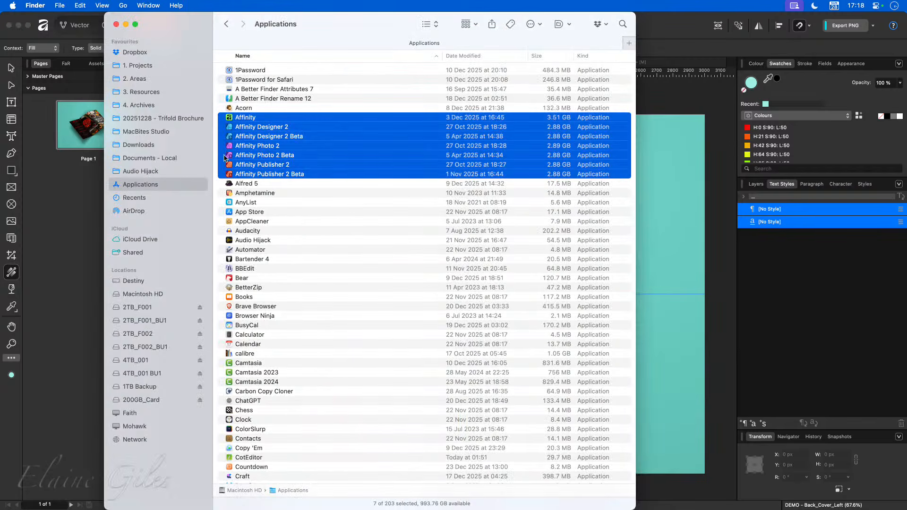
left_click(169, 118)
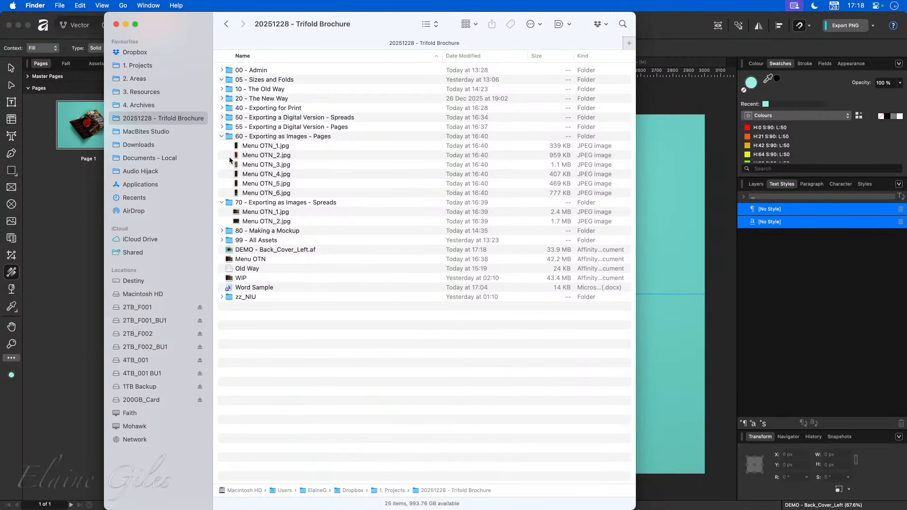
left_click(221, 136)
left_click(222, 145)
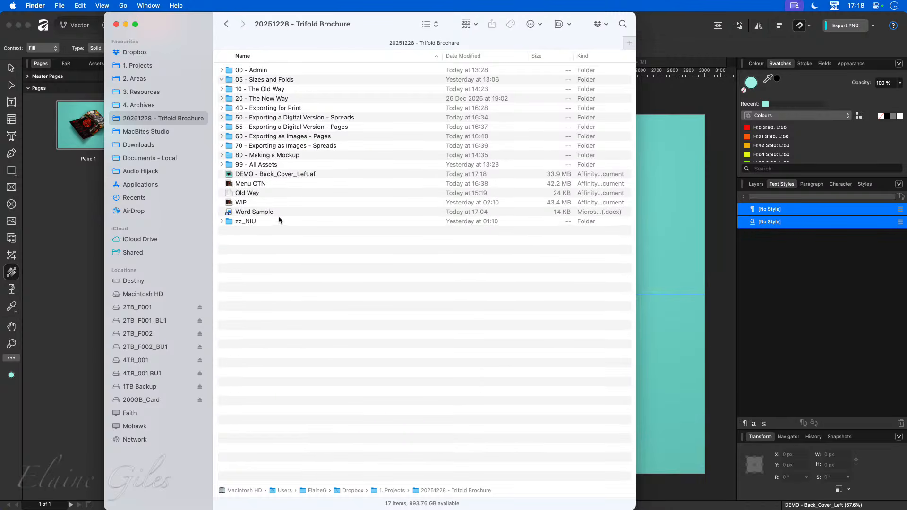
Step: Select the DEMO - Back_Cover_Left.af file in Finder, close the folder window and return to Affinity
left_click(279, 176)
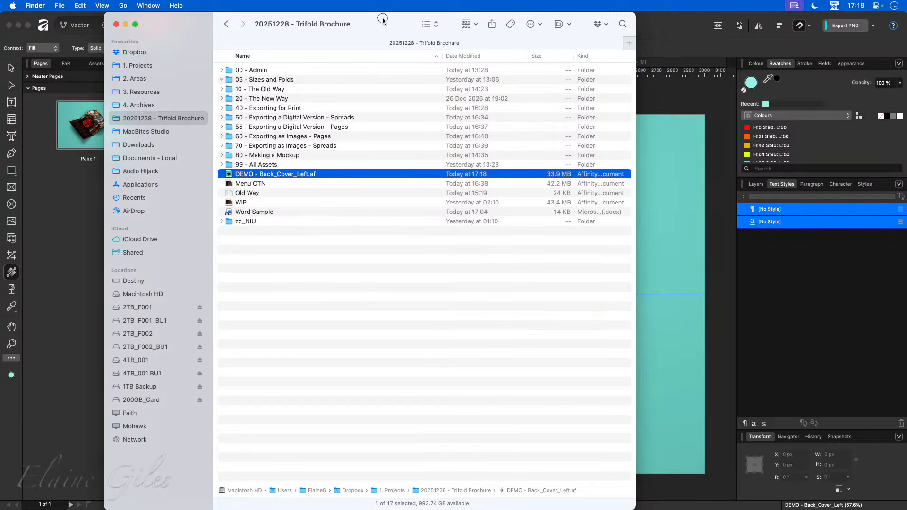
key("super+w")
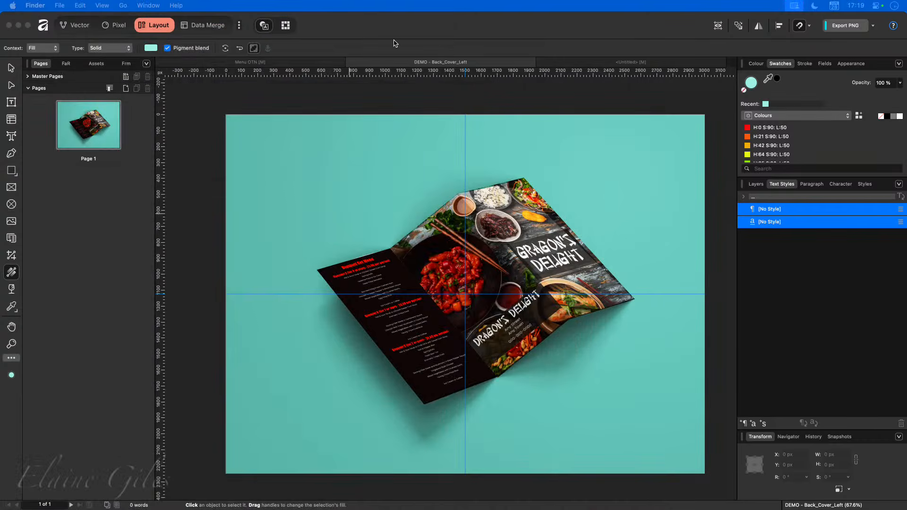
left_click(394, 42)
Step: Open Affinity's settings, review the General options for files, text and miscellaneous behaviour, and close them
key("super+comma")
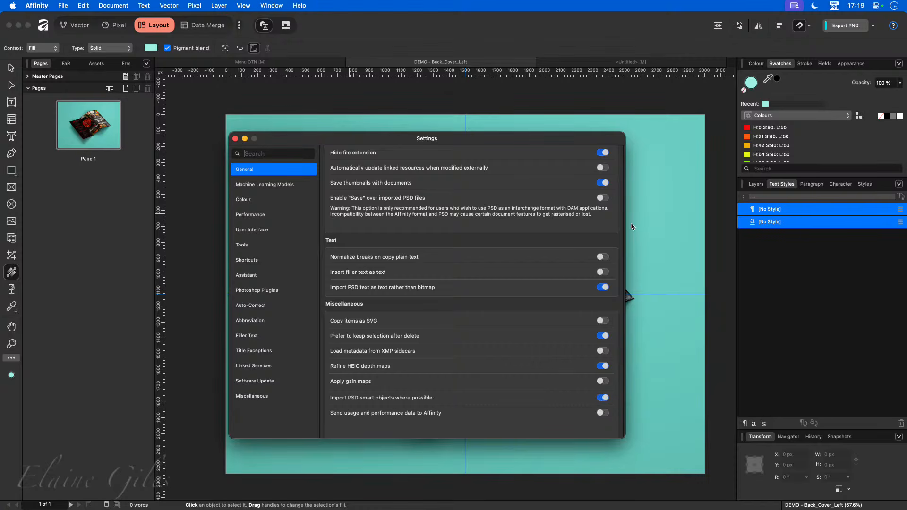
mouse_move(549, 138)
left_mouse_down()
mouse_move(525, 337)
mouse_move(555, 256)
mouse_move(555, 133)
left_mouse_up()
scroll(457, 299, "down", 5)
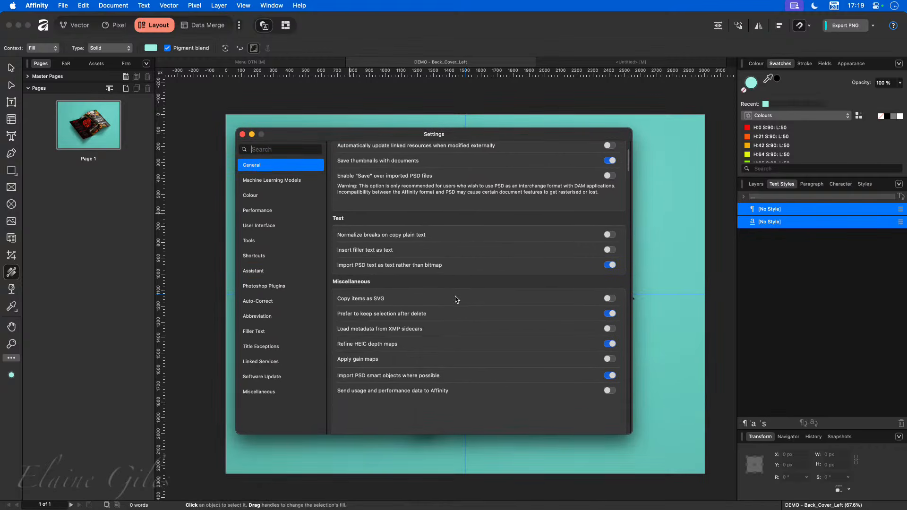
scroll(457, 299, "up", 5)
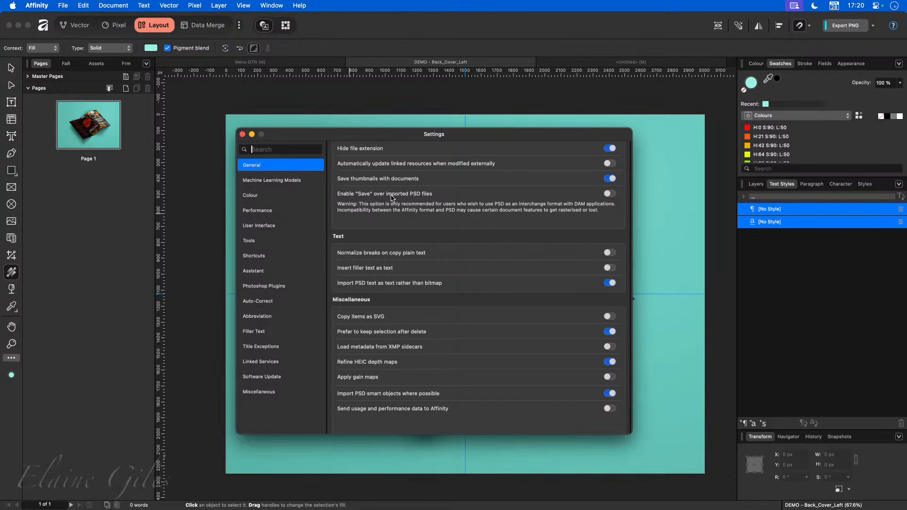
left_click(242, 135)
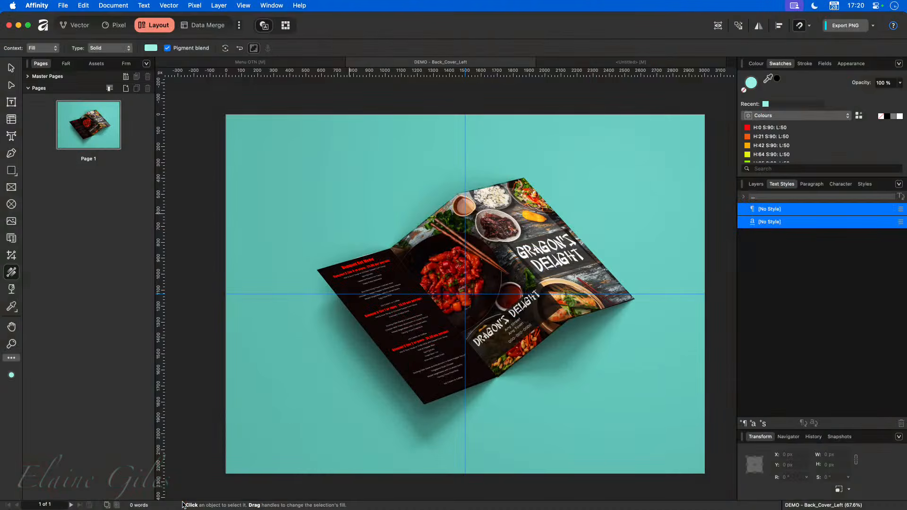
Step: Deselect the fill layer, search the Raycast launcher for "word" and dismiss the results
left_click(207, 133)
key("alt+space")
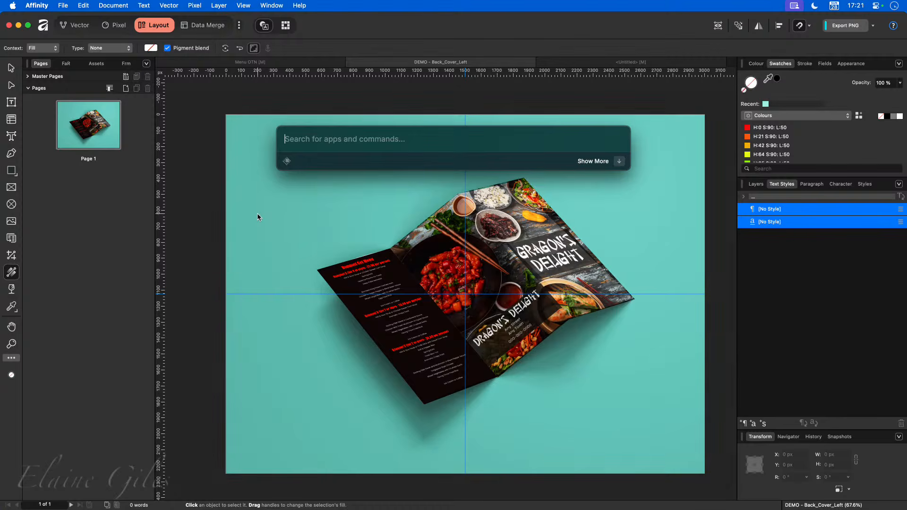
type("word")
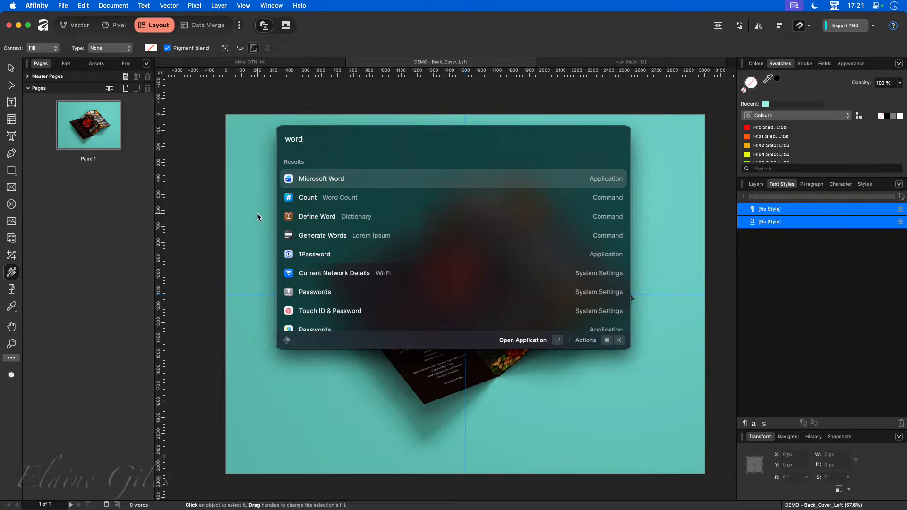
key("Escape")
key("Escape")
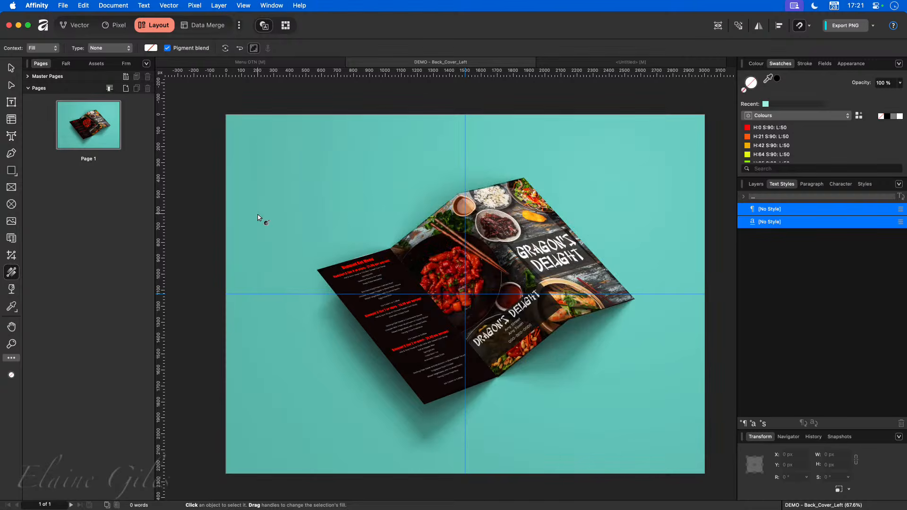
Step: Search for "Word" in the Alfred launcher, then clear the search without opening anything
key("alt+space")
type("W")
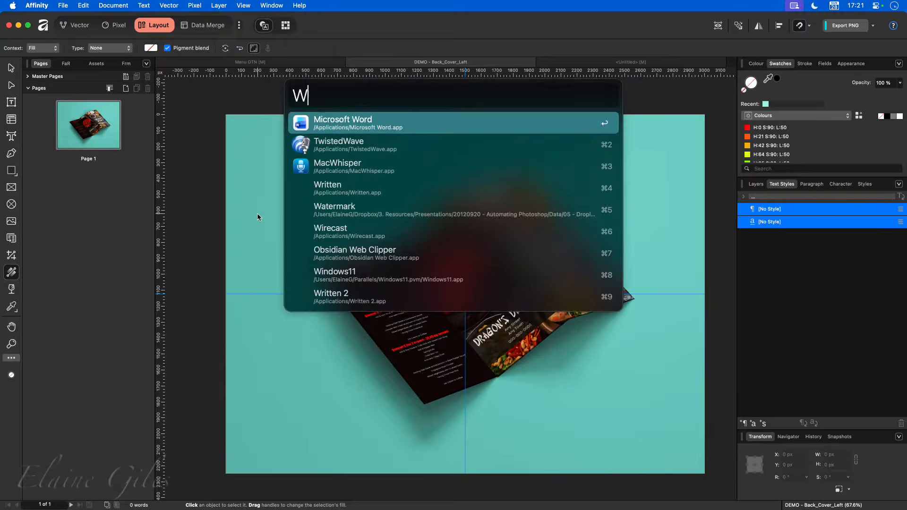
type("oerd")
key("BackSpace")
key("BackSpace")
key("BackSpace")
type("rd")
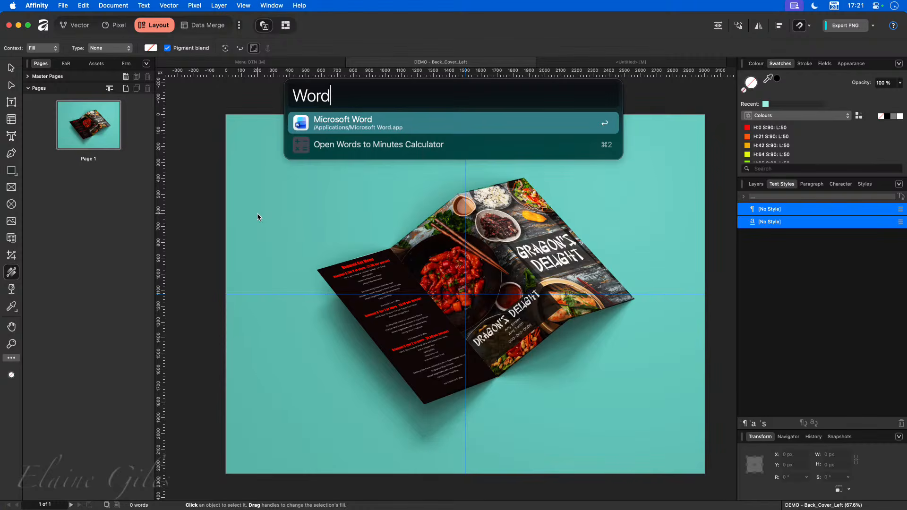
key("super+a")
key("BackSpace")
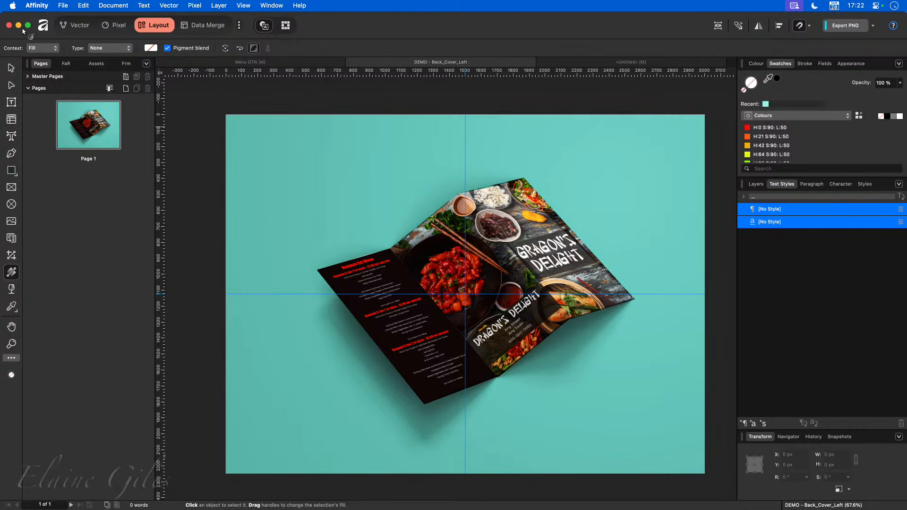
Step: Hide Affinity and bring it back by searching the launcher for "aff"
key("super+h")
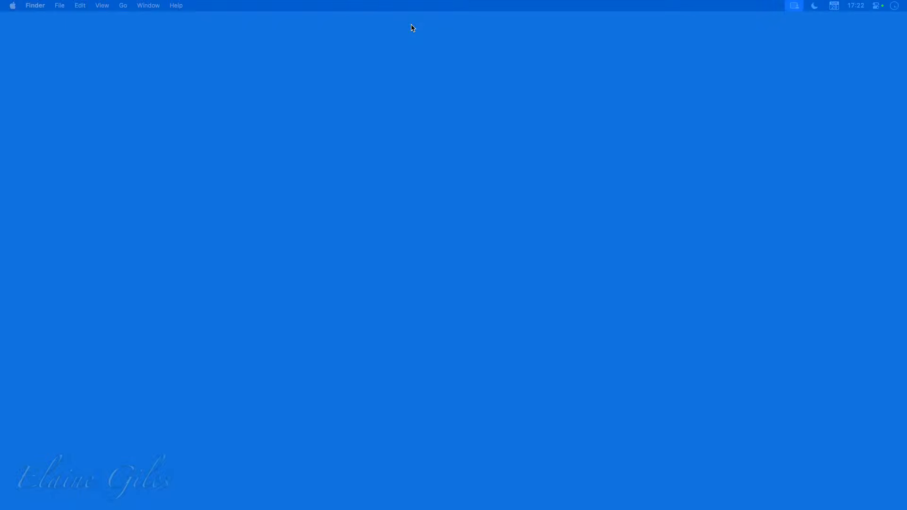
key("alt+space")
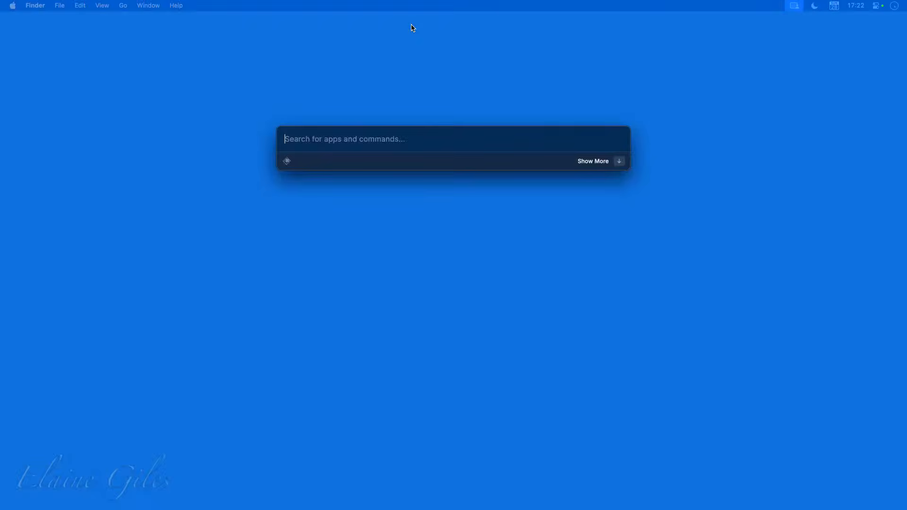
type("aff")
key("Return")
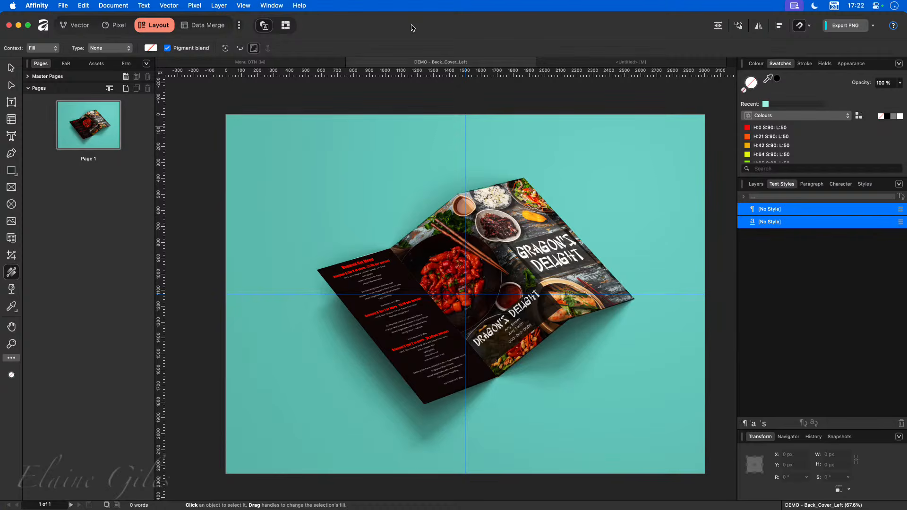
Step: Search Affinity's Help for "Fill Layer", locate the New Fill Layer command, then clear and close the search
left_click(299, 6)
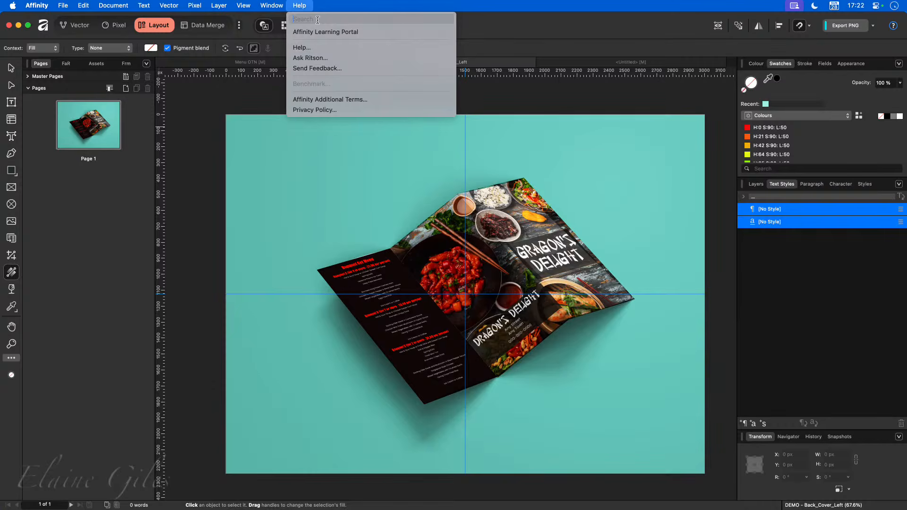
type("Fill Layer")
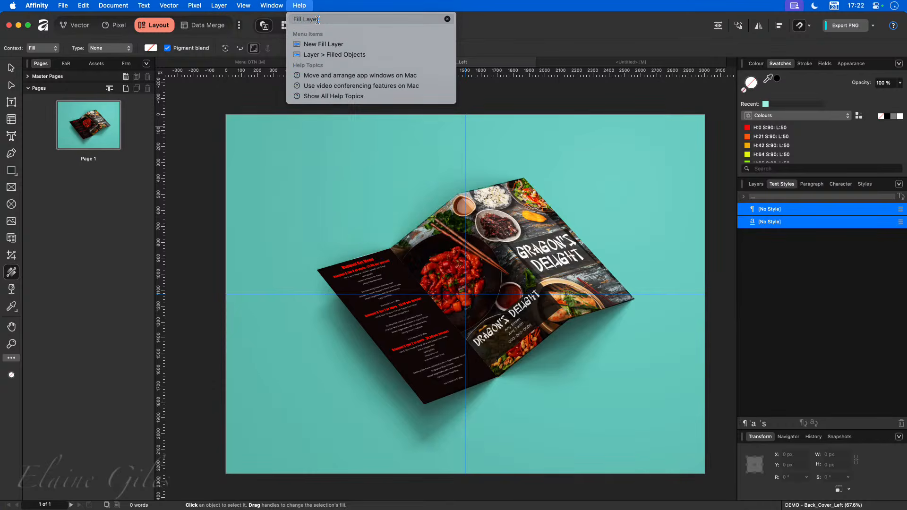
key("Down")
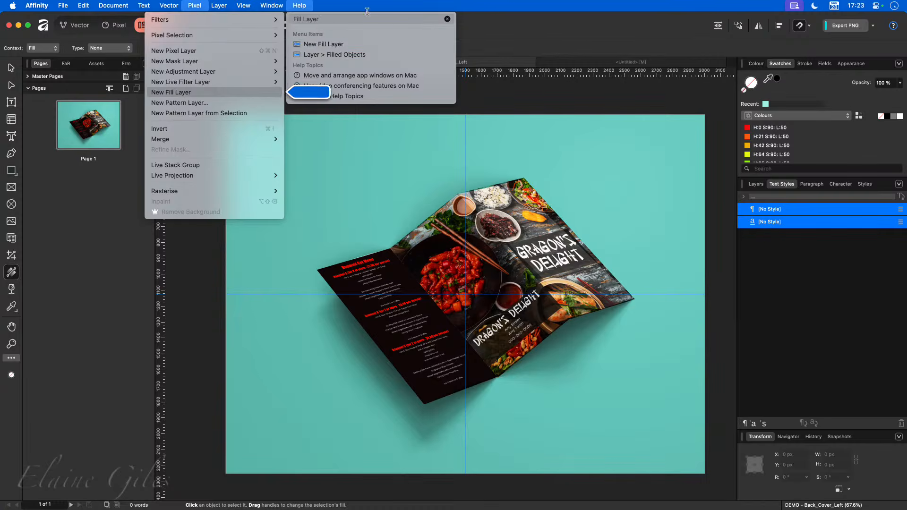
left_click(553, 4)
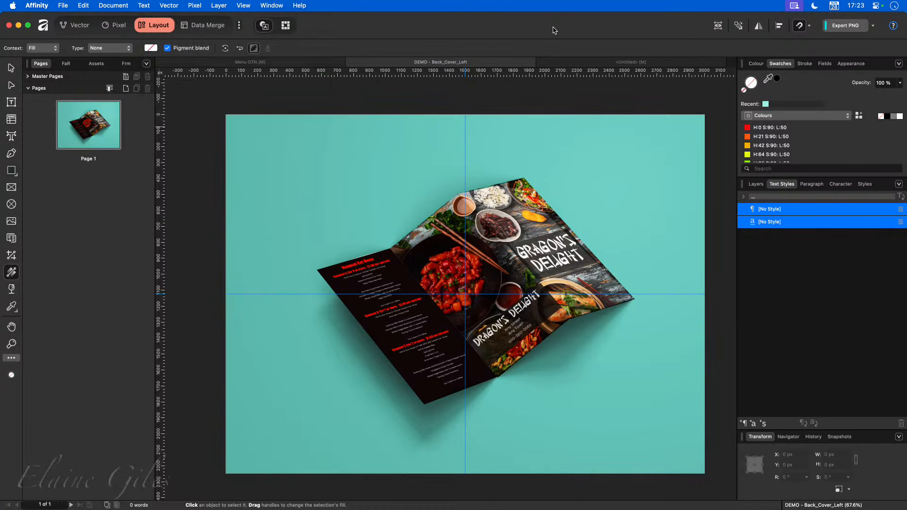
key("super+shift+slash")
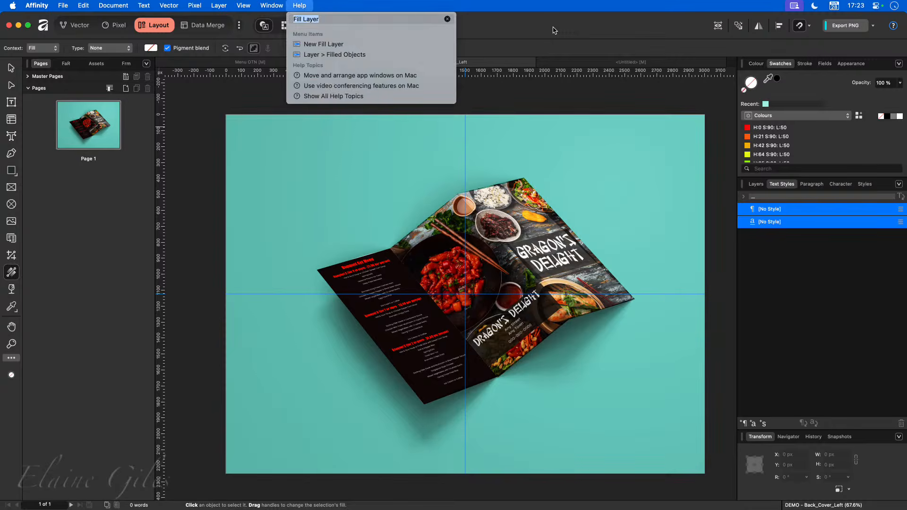
key("BackSpace")
key("Escape")
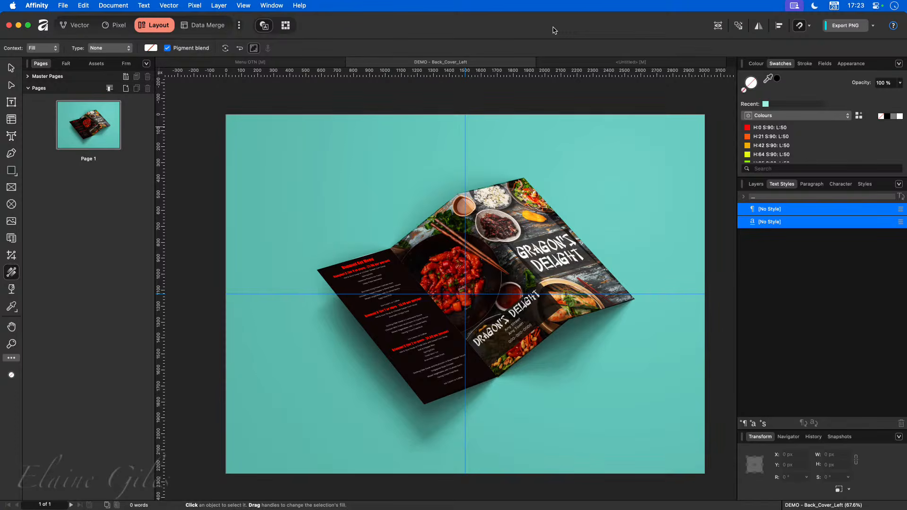
Step: Open the launcher's Search Menu Items command, filter for "Fill La" and run New Fill Layer on the mockup
key("alt+space")
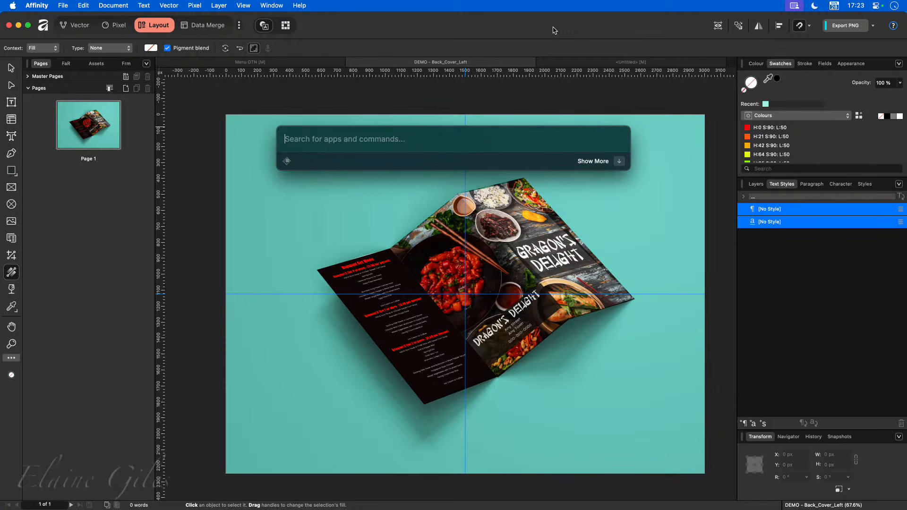
type("sear")
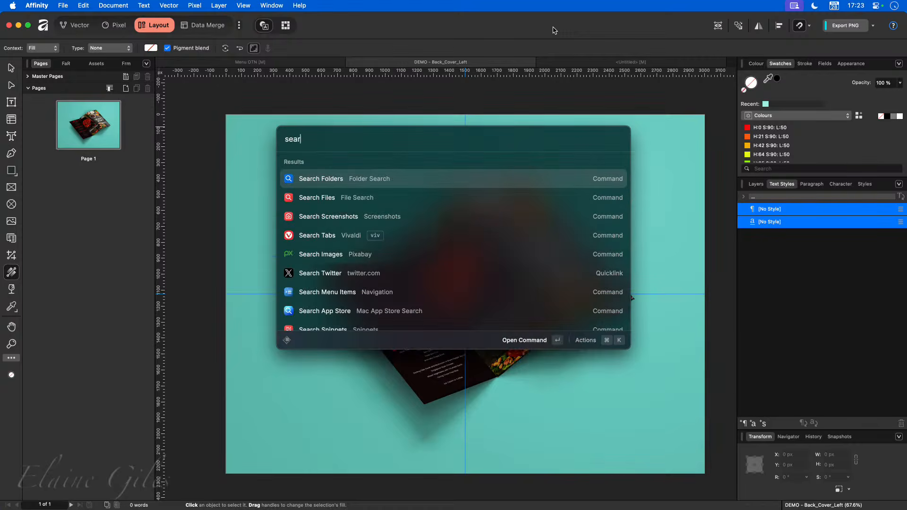
type("ch menu")
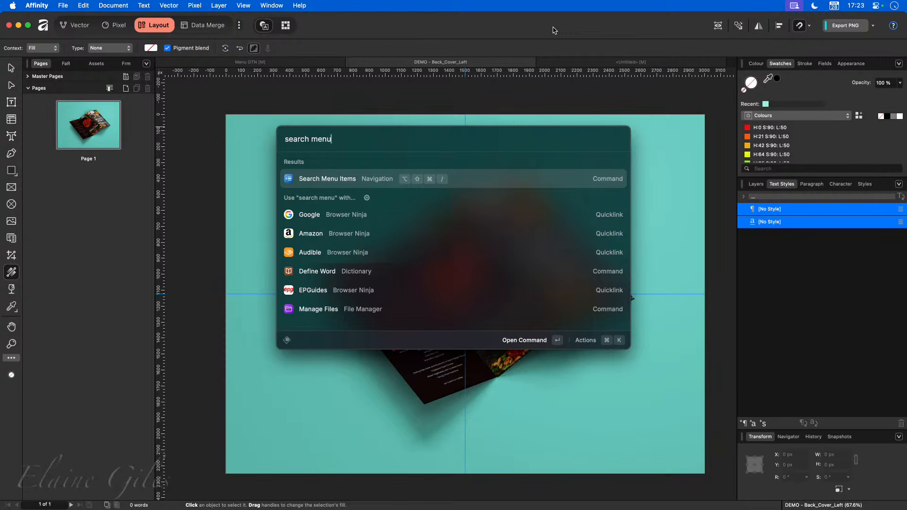
key("Return")
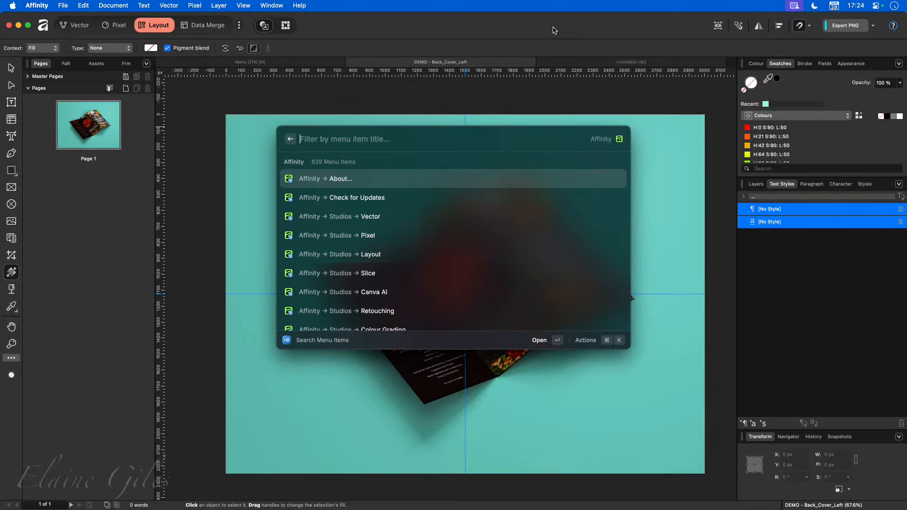
type("Fill La")
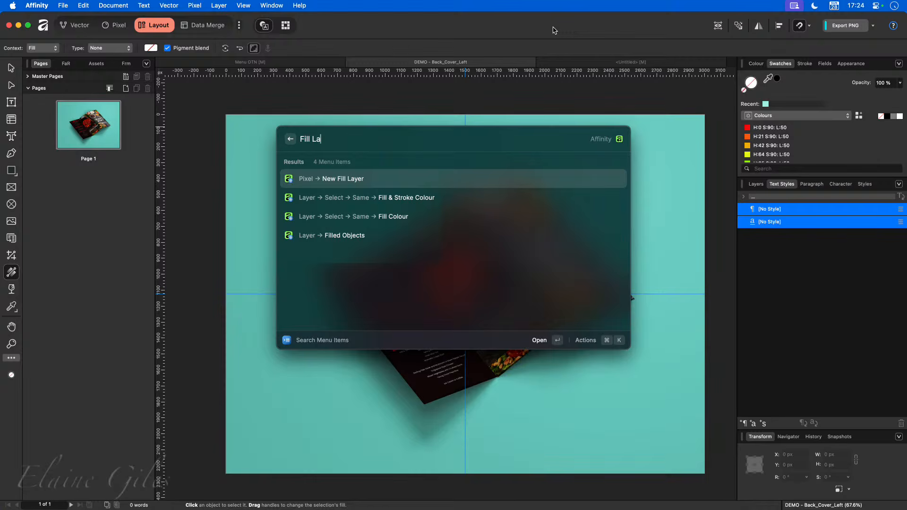
key("Return")
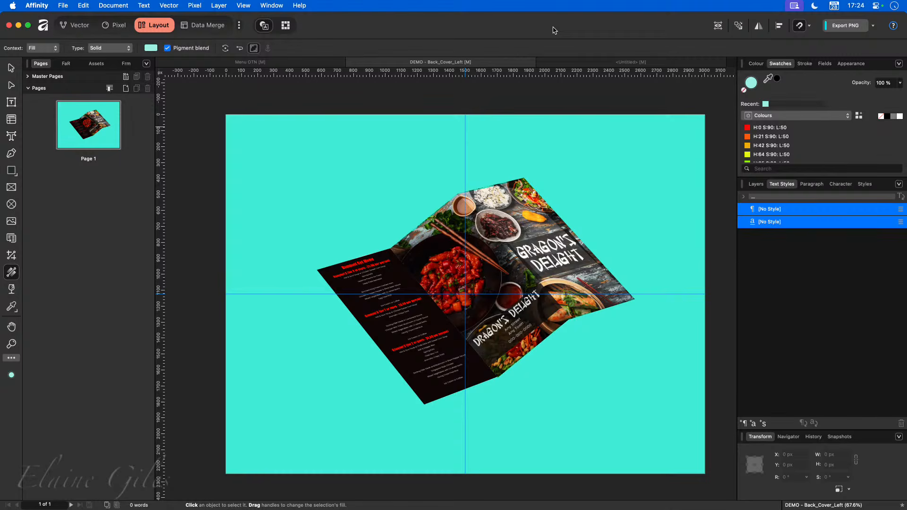
Step: Show the mockup's layers and delete the extra Fill layer directly above Background
left_click(756, 185)
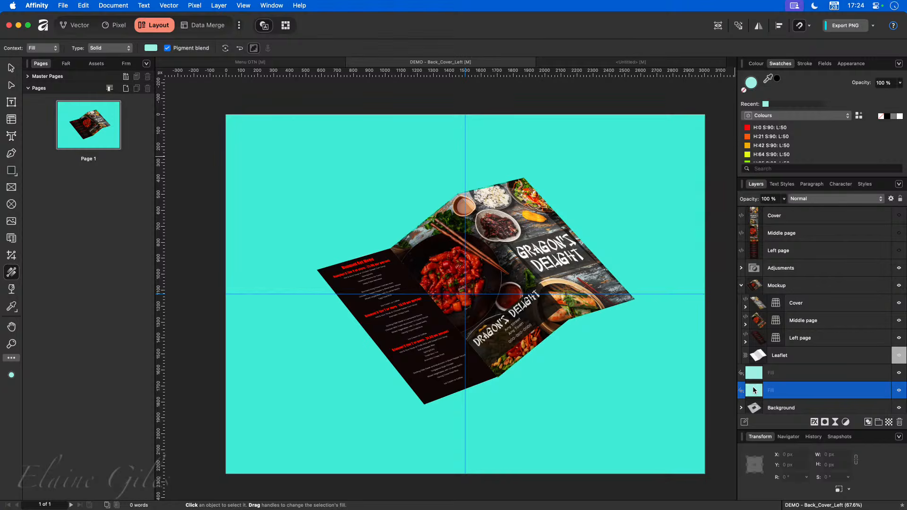
key("Delete")
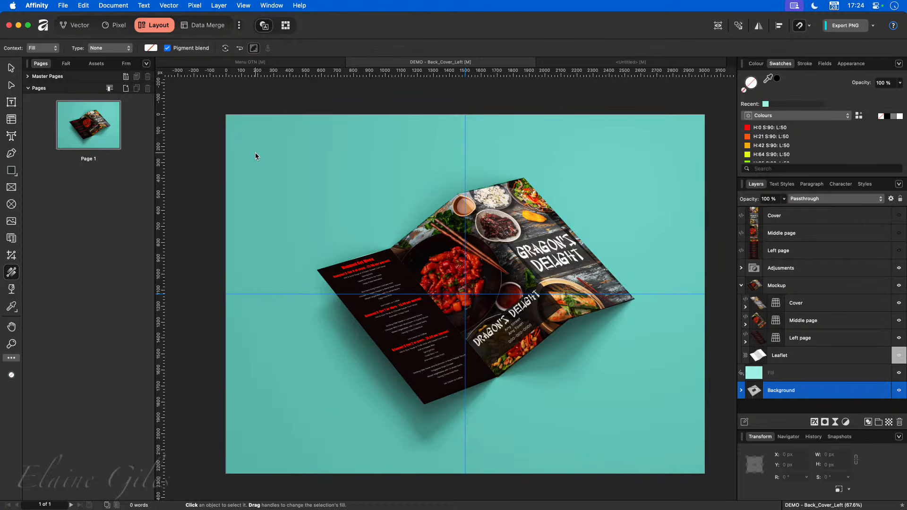
Step: Search the launcher for "search", open the Search Menu Items command to show Affinity's menu commands, and dismiss it
key("alt+space")
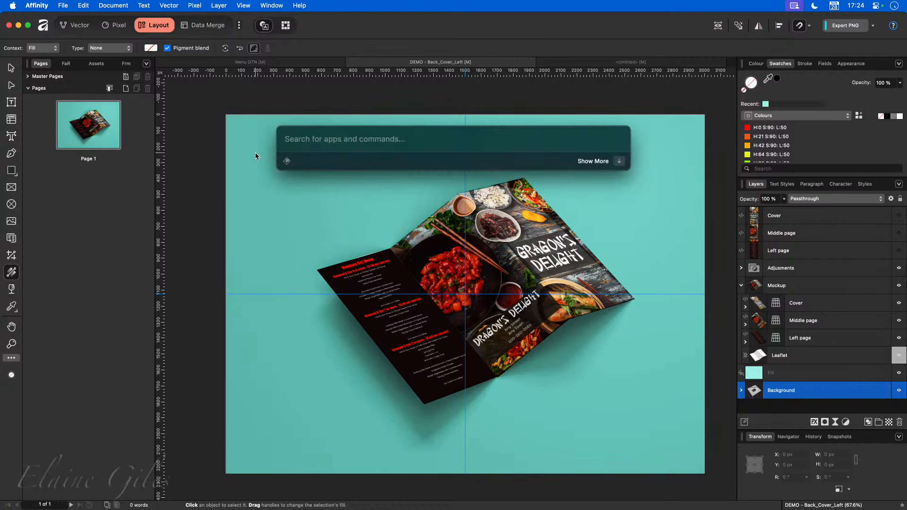
type("search")
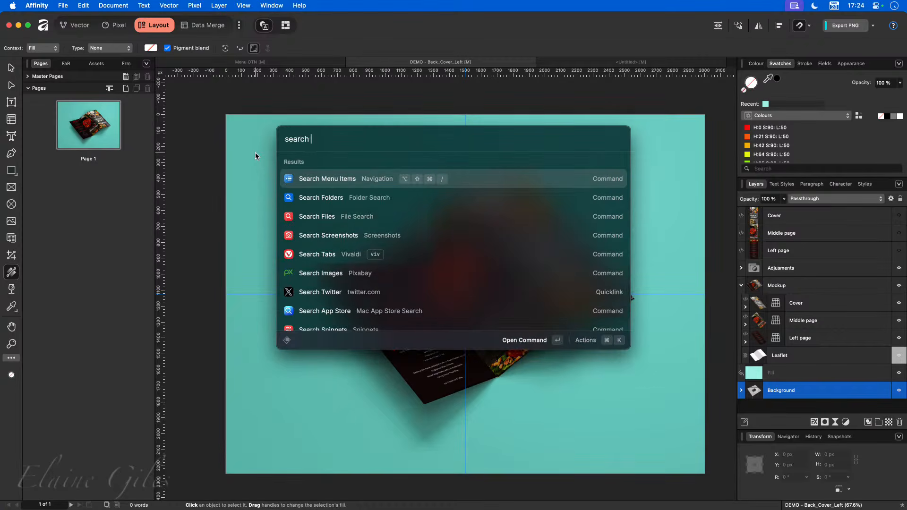
key("Return")
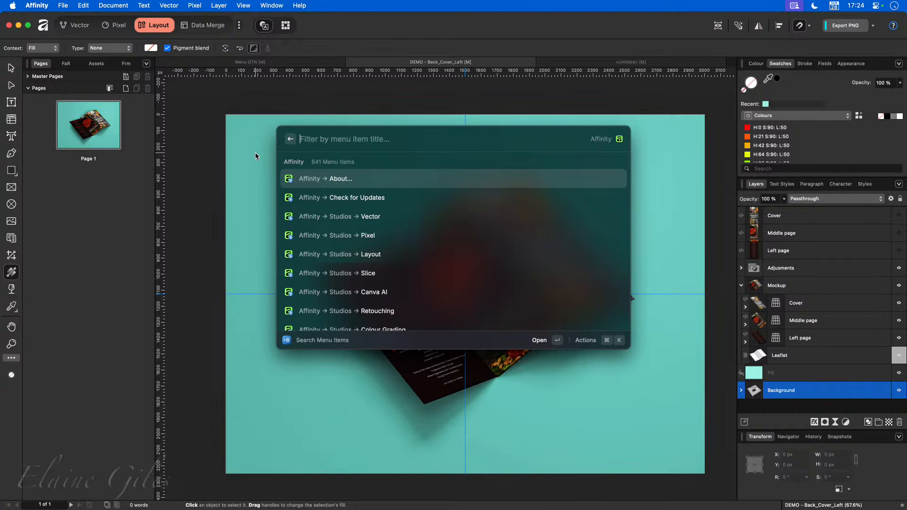
key("Escape")
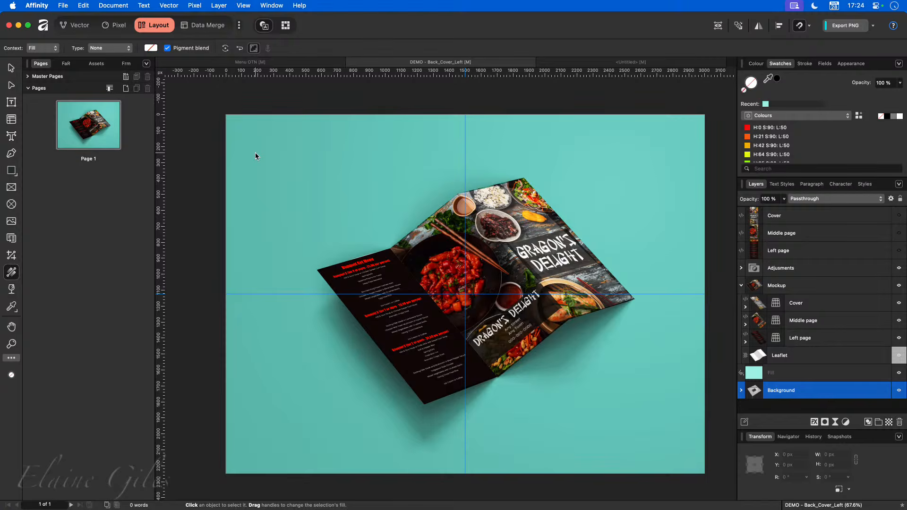
Step: Find Search Menu Items in the launcher again, highlight it to examine its assigned hotkey, and close the launcher
key("alt+space")
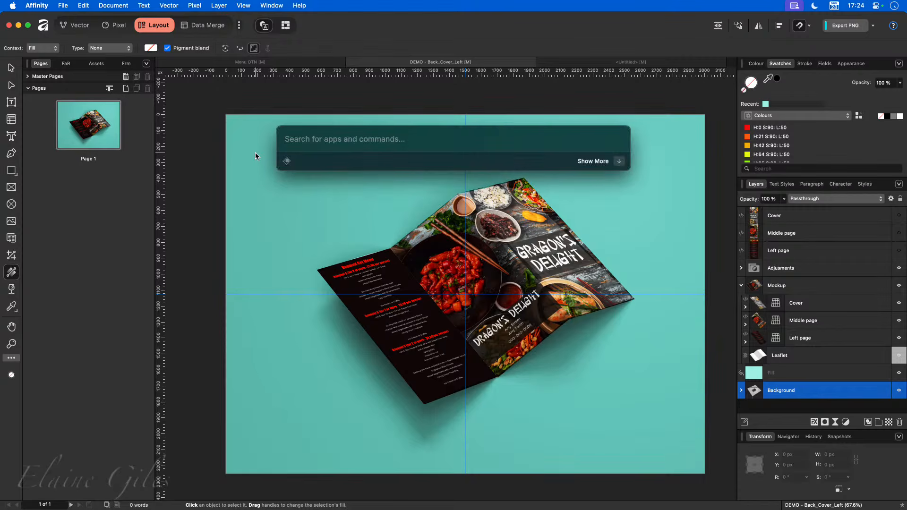
type("search")
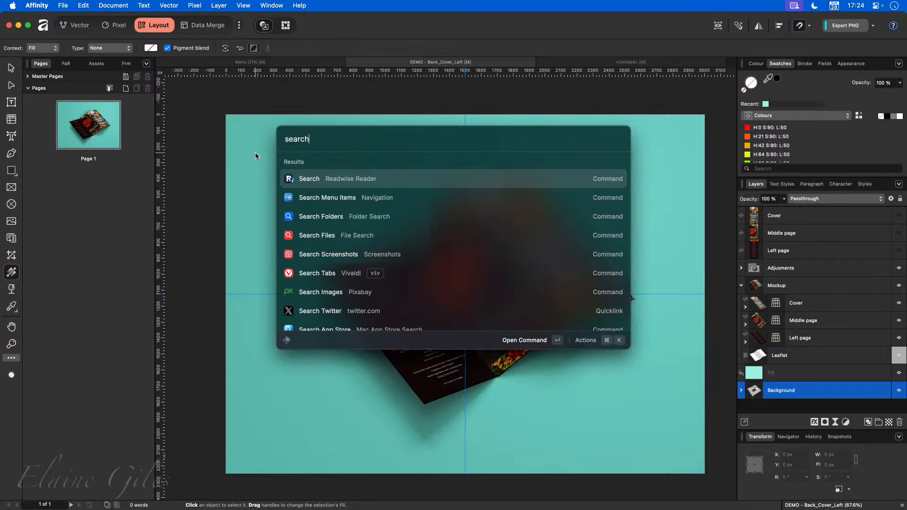
key("Down")
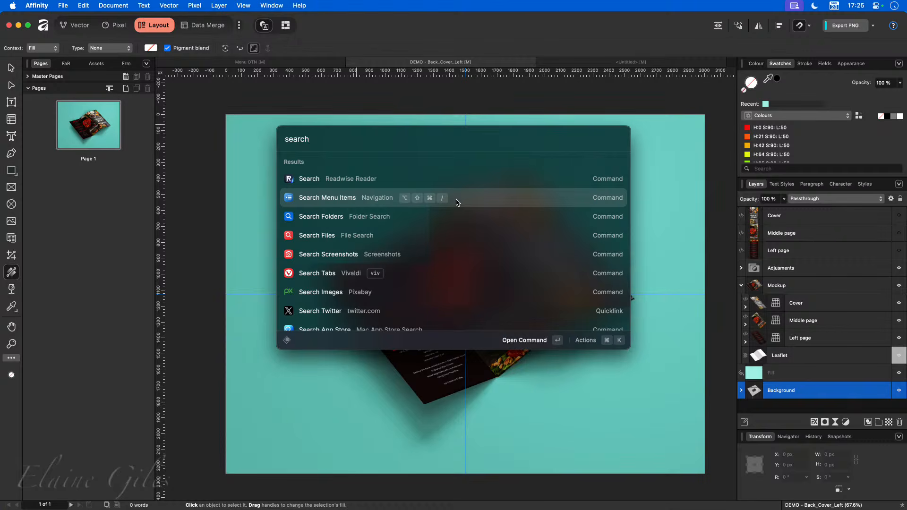
left_click(439, 101)
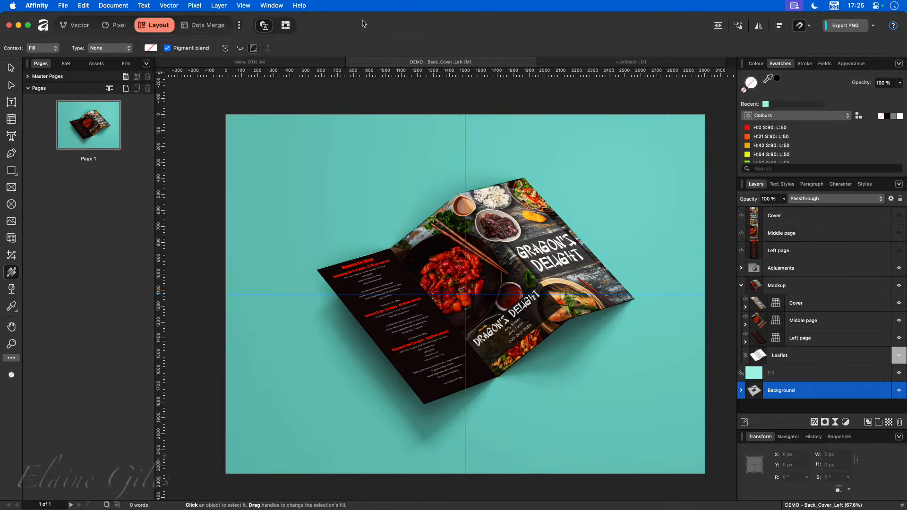
Step: Call up Search Menu Items directly, filter for "fill layer" and run New Fill Layer on the mockup above Background
key("super+shift+slash")
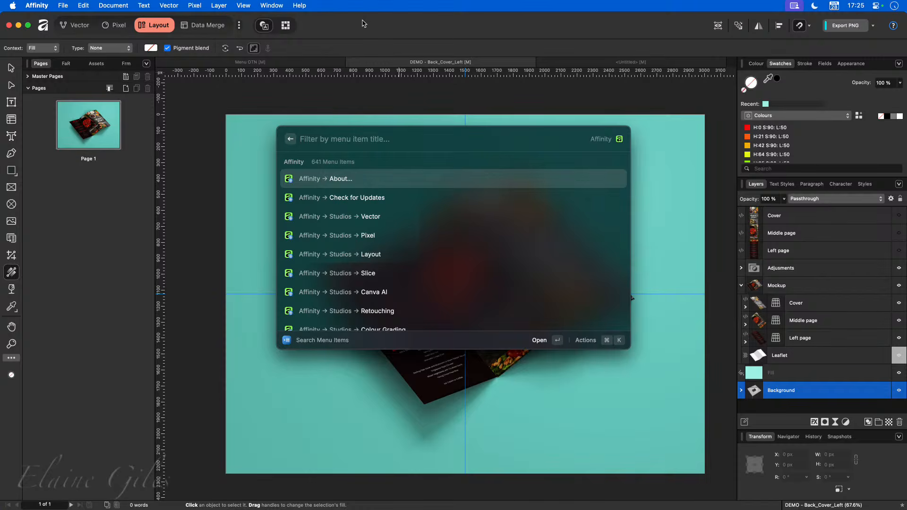
type("fill")
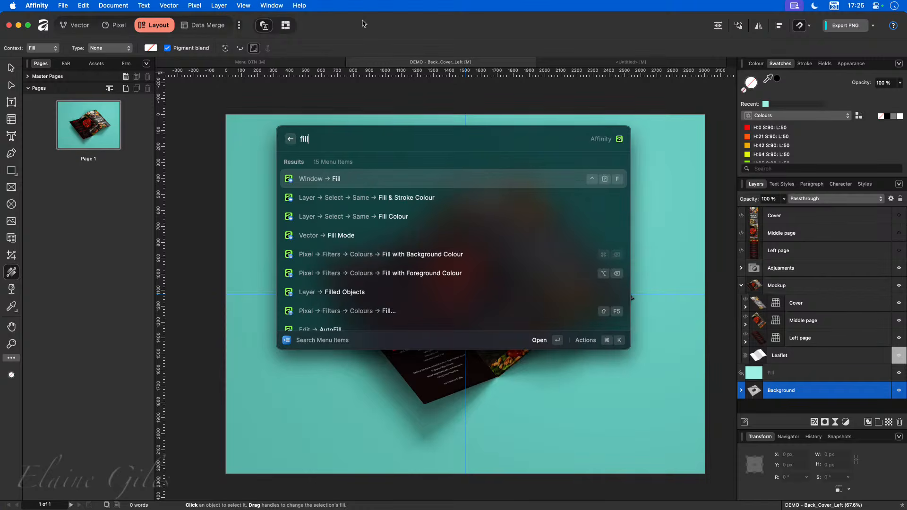
key("Return")
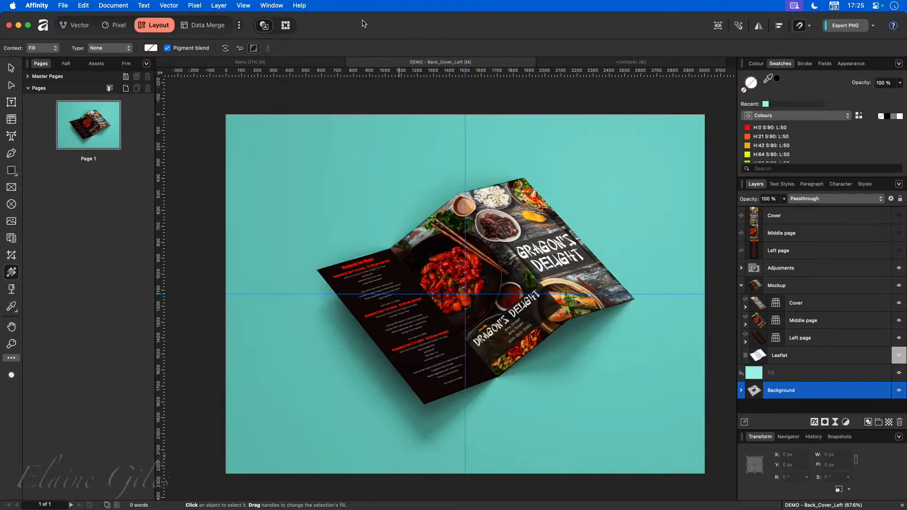
key("alt+space")
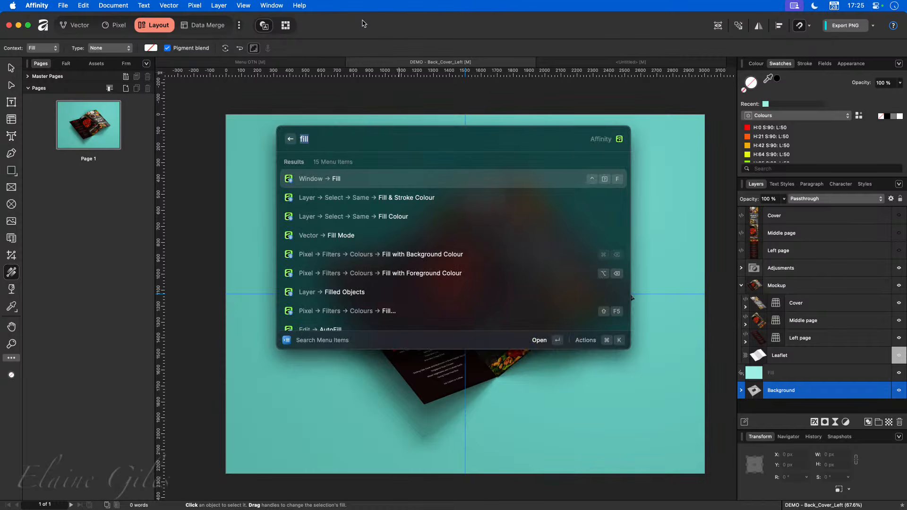
key("Right")
type("layer")
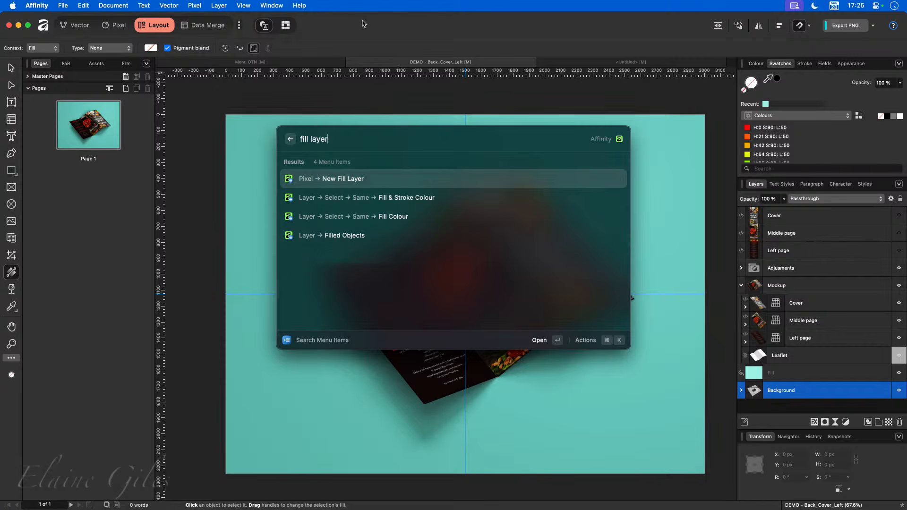
key("Return")
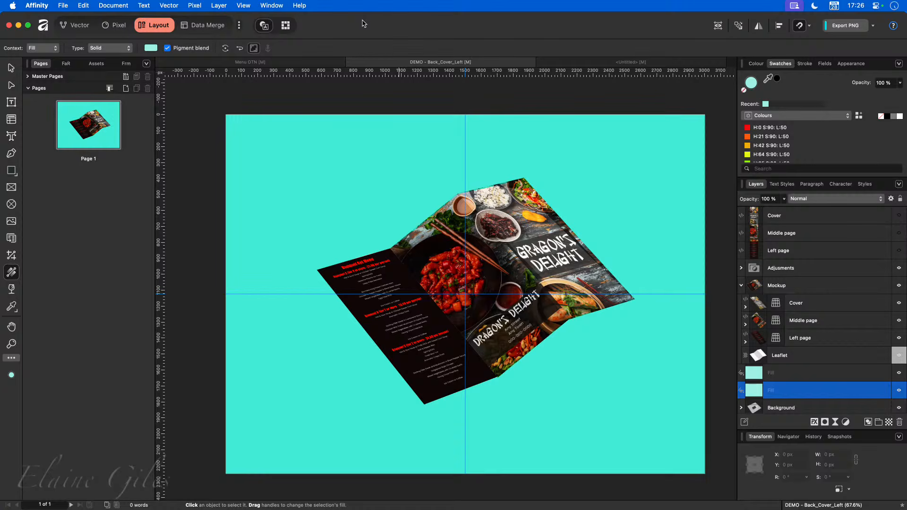
Step: Filter Affinity's menu items for "temp" and for "save", highlighting the Save As Package command
key("super+shift+slash")
type("temp")
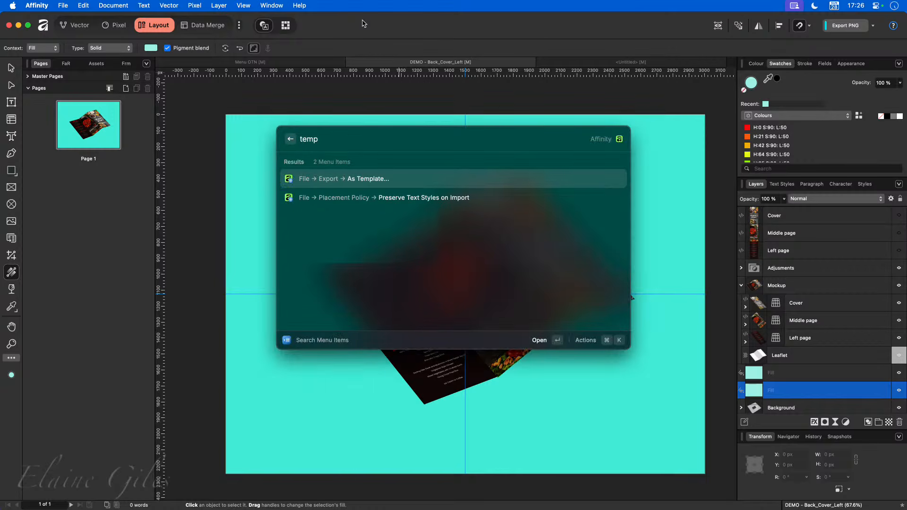
key("super+a")
type("save")
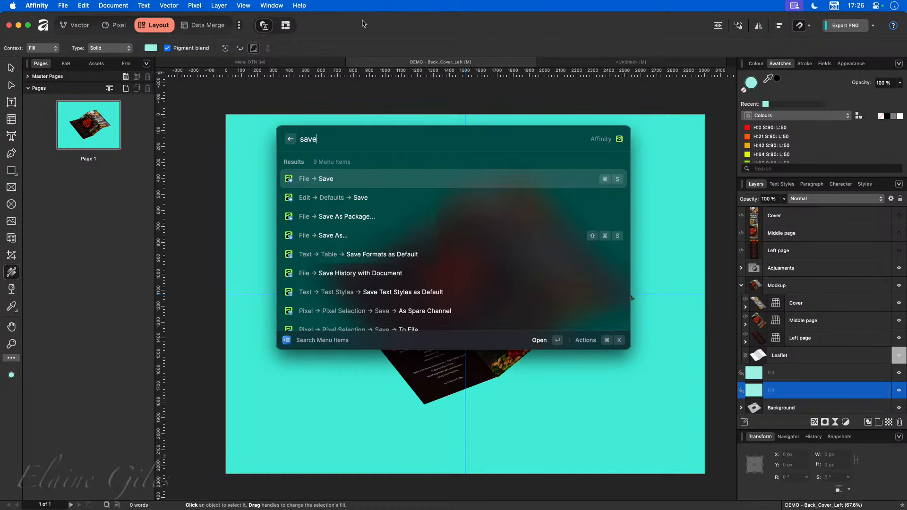
key("Down")
key("Down")
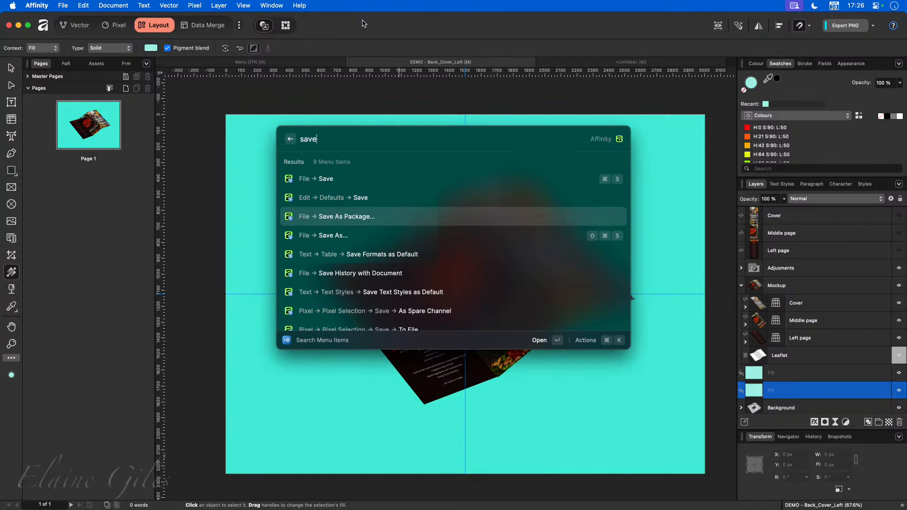
Step: Filter the menu items for "export", show the numbered quick picks and choose the File Export command
key("super+a")
type("export")
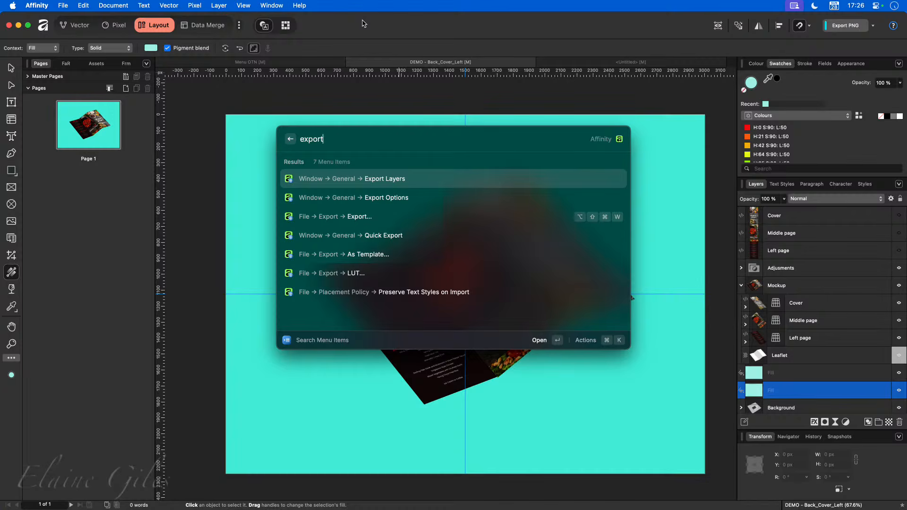
key("super")
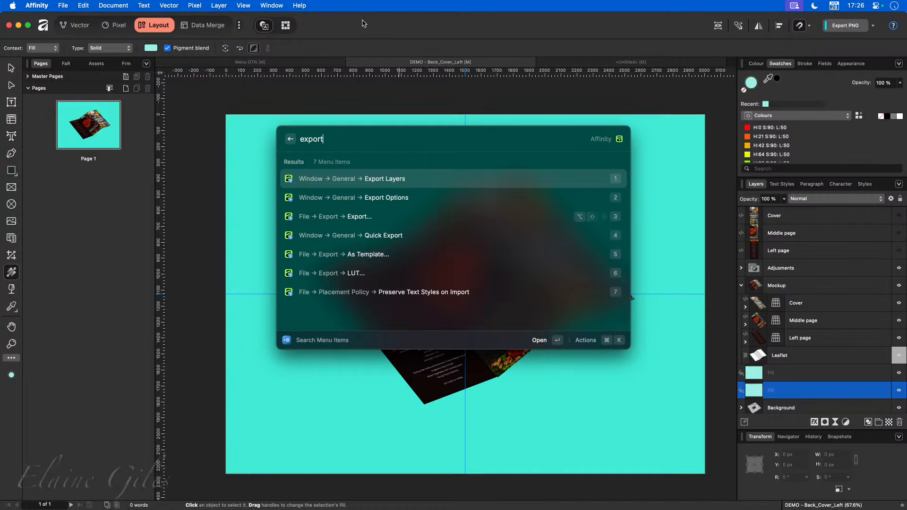
key("super+3")
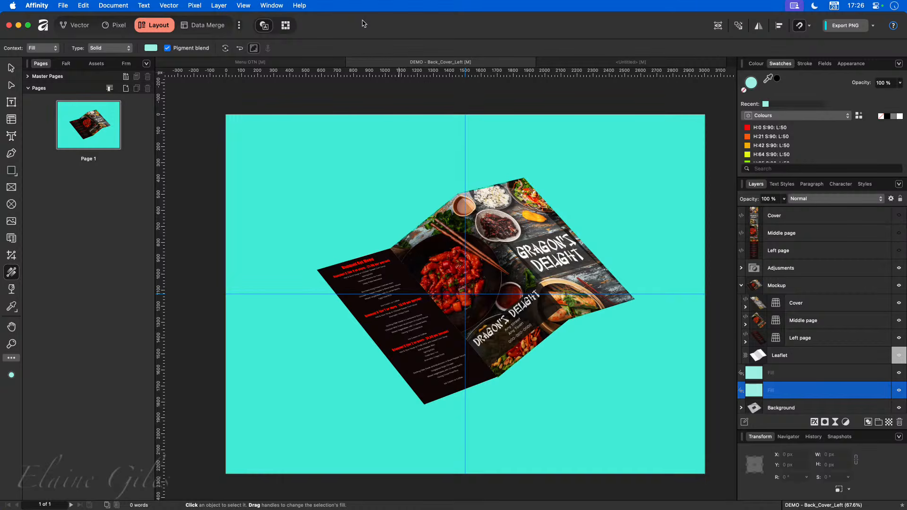
Step: Open Raycast Settings, filter the extensions for "search menu i", examine the hotkey of Search Menu Items, and close the settings
key("alt+space")
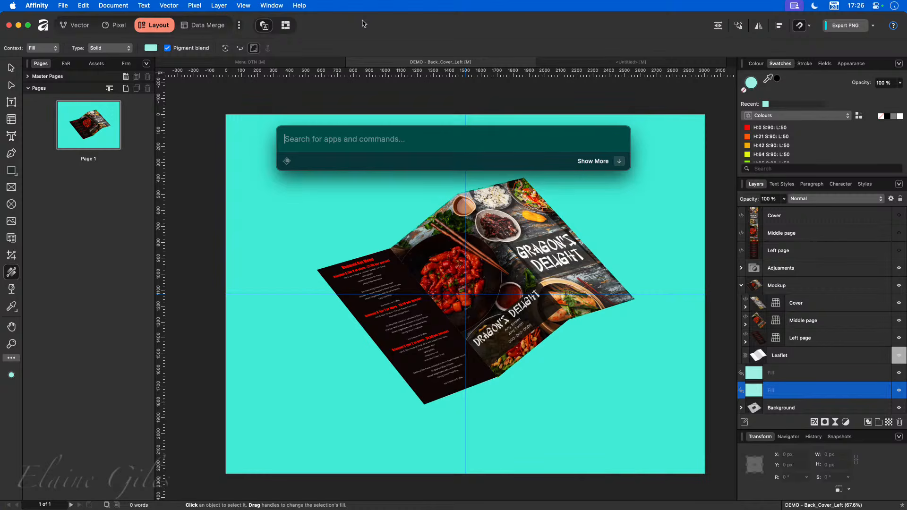
key("super+comma")
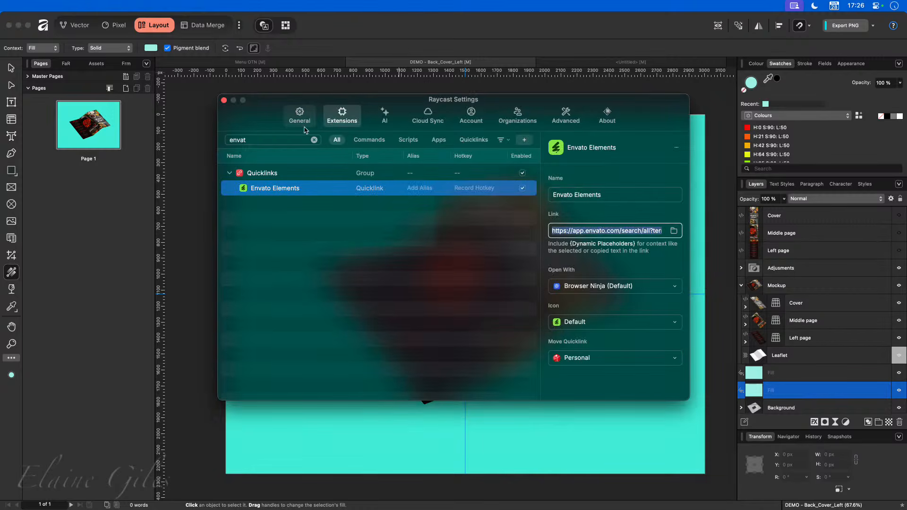
left_click(314, 140)
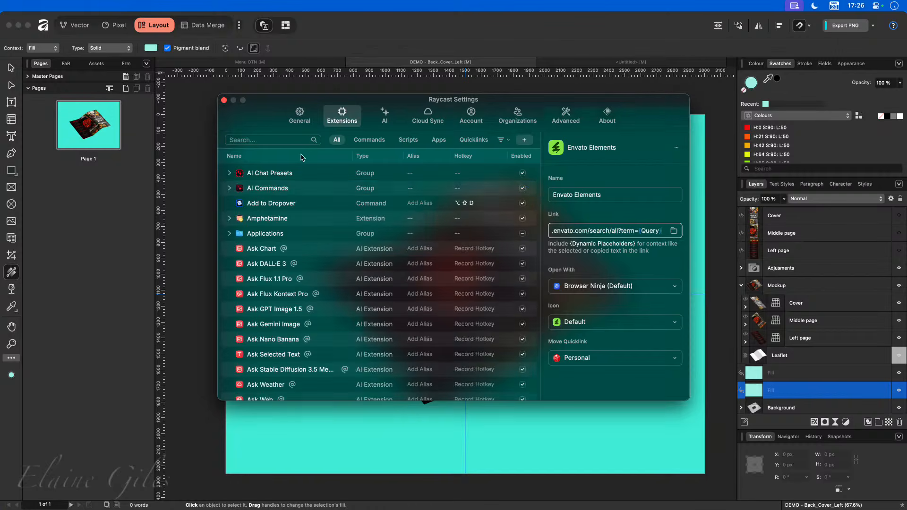
scroll(286, 308, "down", 2)
scroll(286, 293, "up", 2)
left_click(259, 139)
type("s")
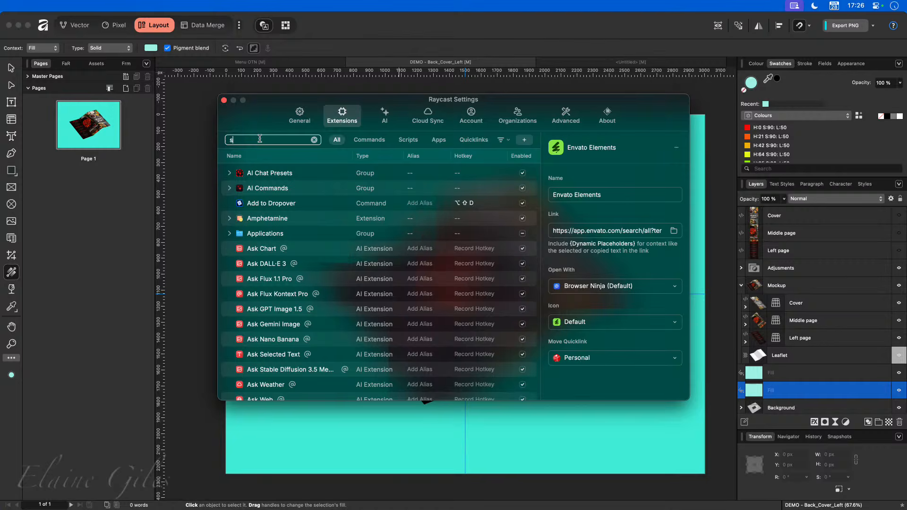
type("earch menu i")
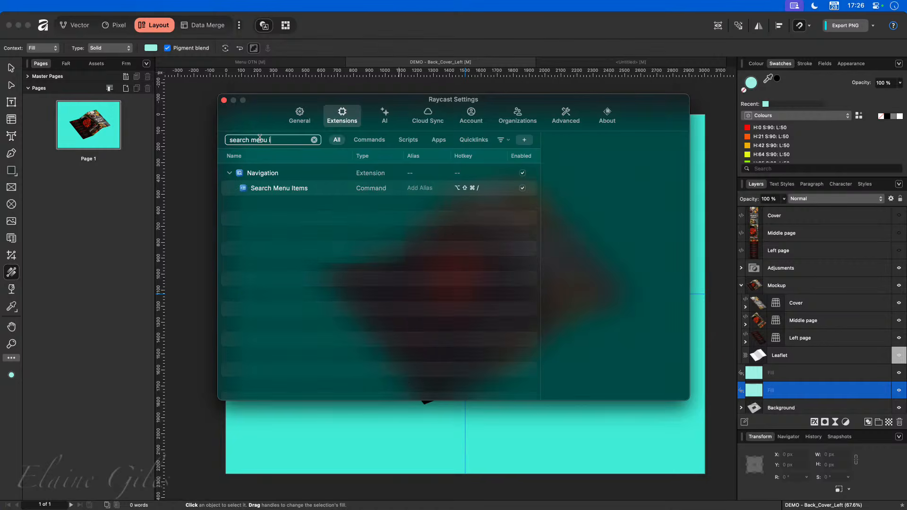
left_click(272, 189)
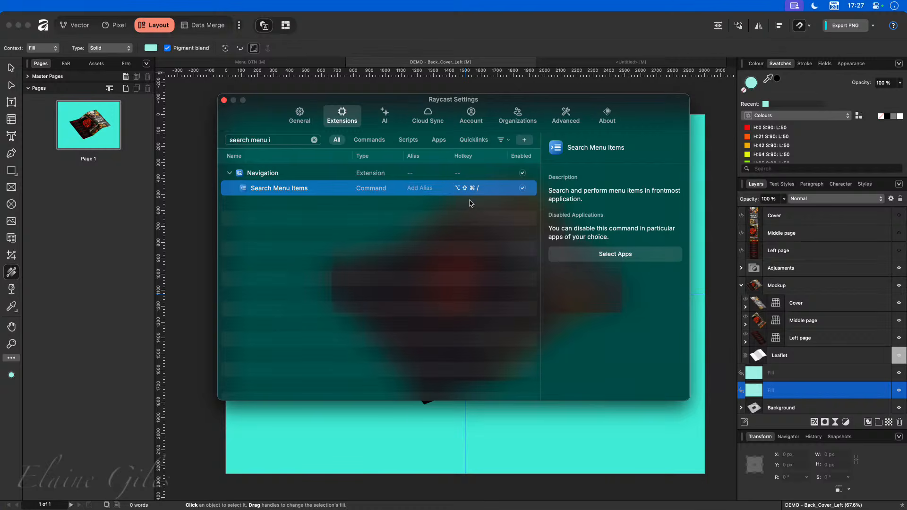
left_click(224, 100)
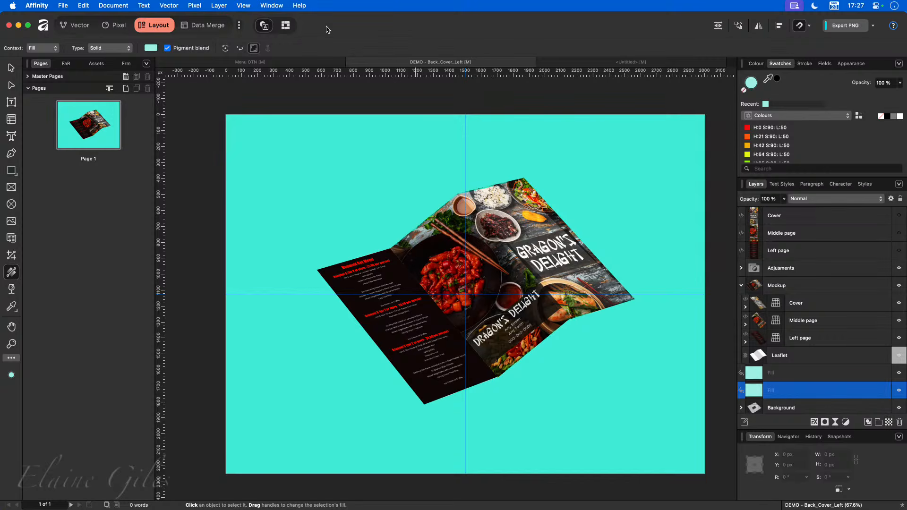
Step: Show the built-in search field in Affinity's Help and dismiss it
left_click(299, 6)
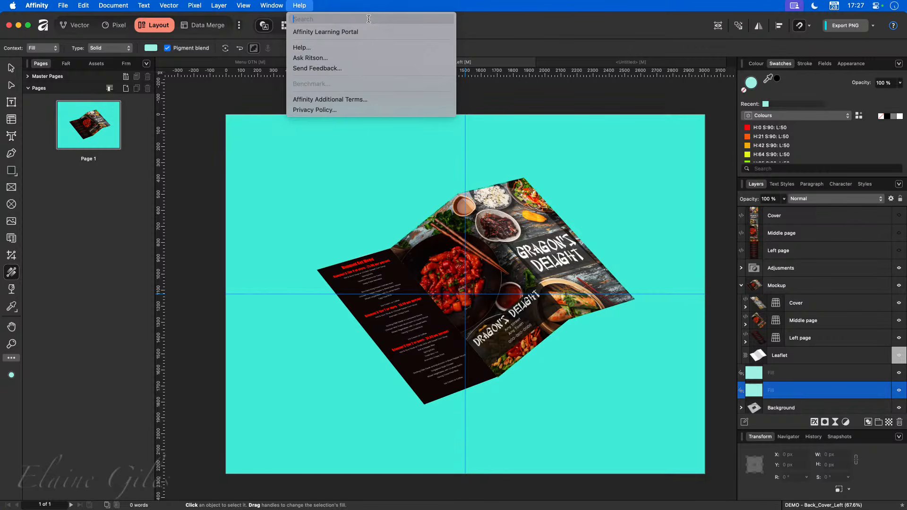
left_click(506, 35)
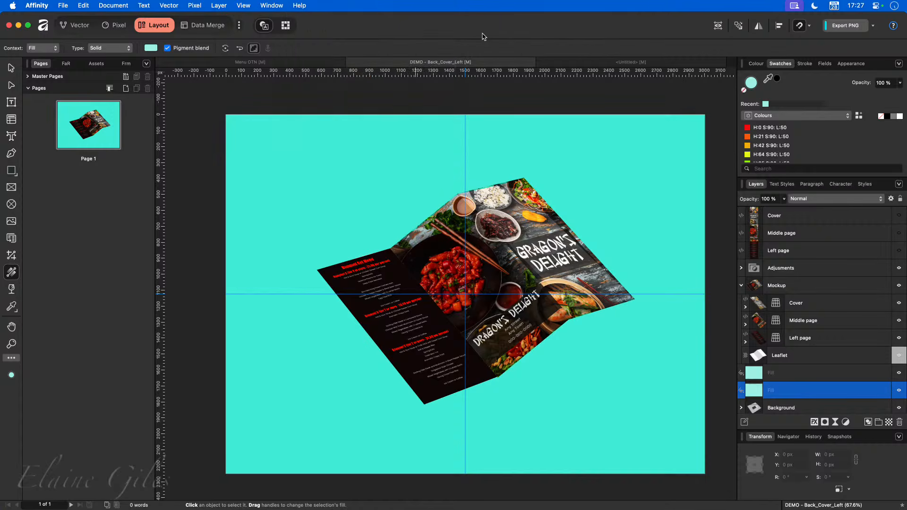